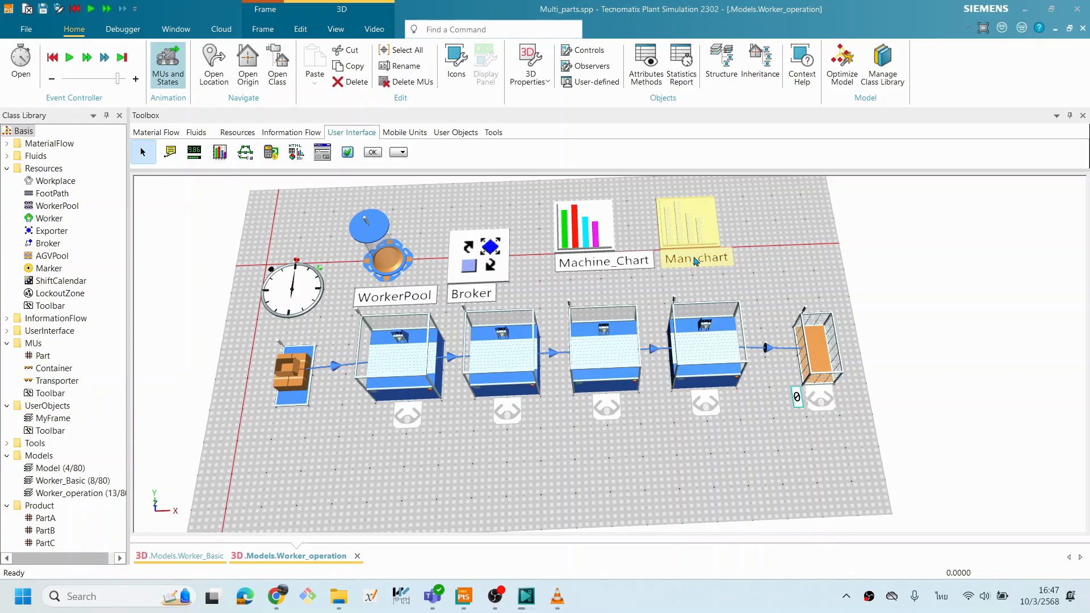
Start the simulation of the Worker_operation model and show the Man_chart statistics window.
left_click(768, 278)
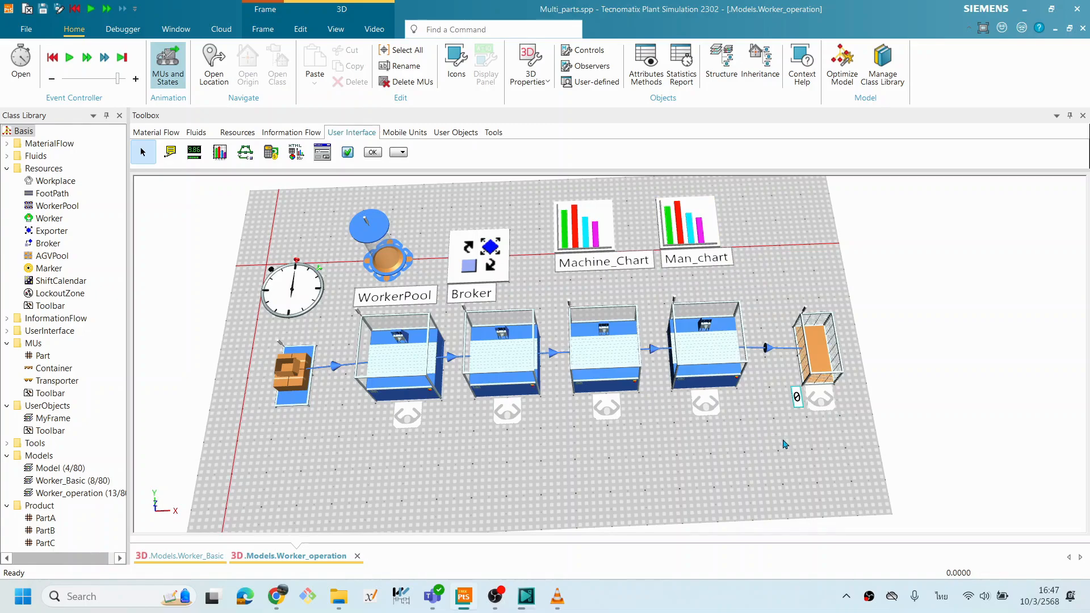
right_click(763, 441)
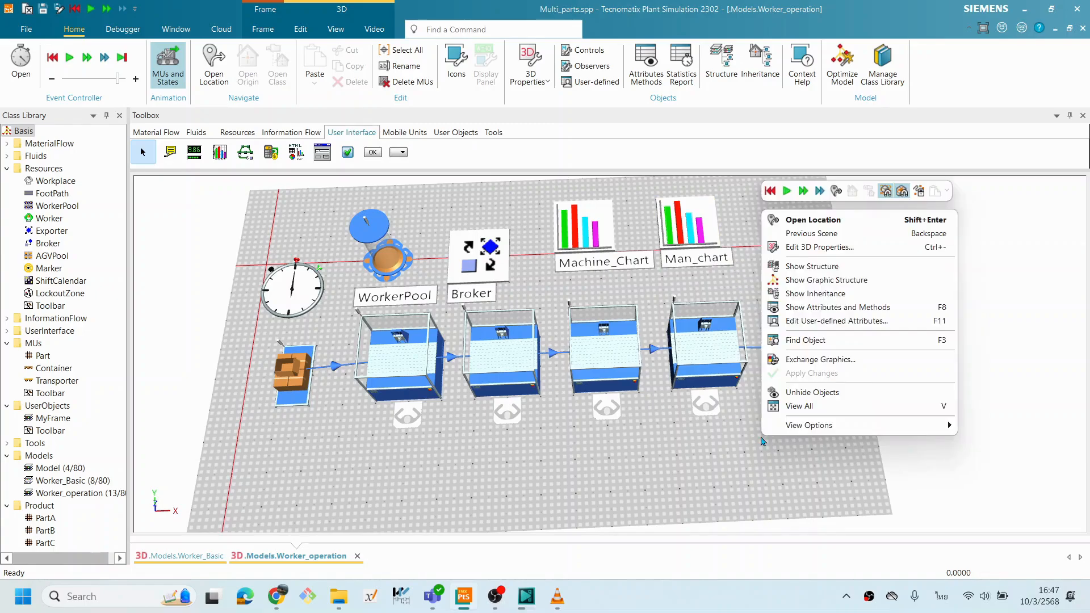
left_click(787, 193)
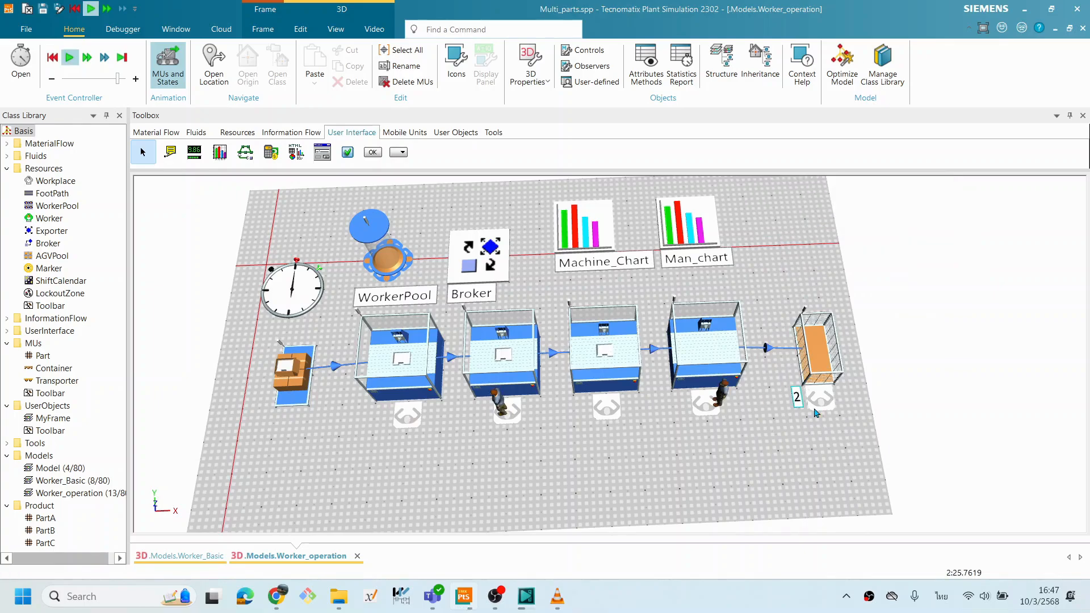
right_click(693, 215)
left_click(707, 224)
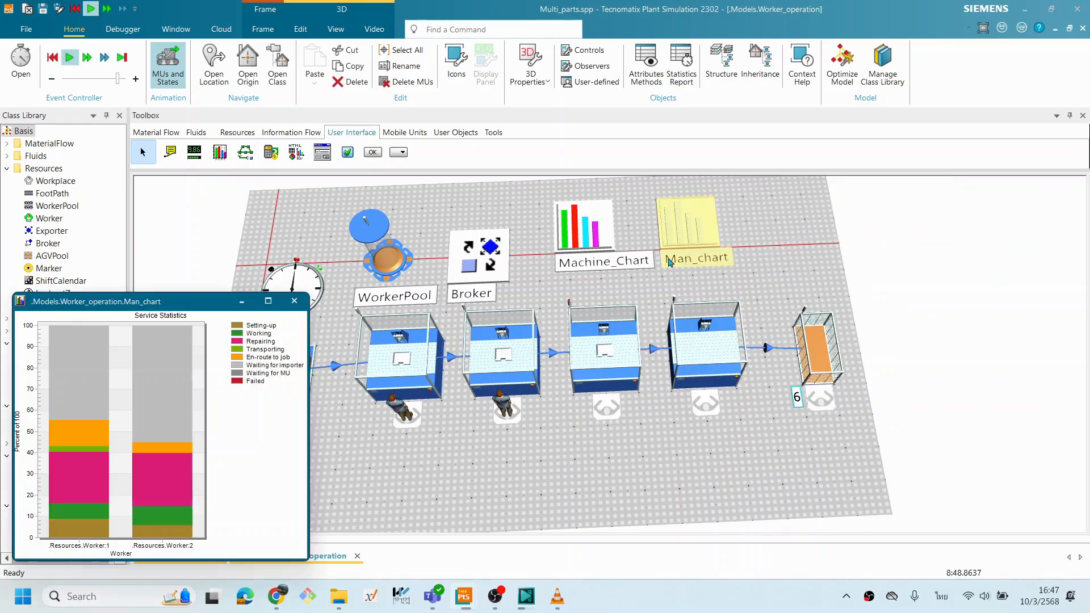
Show the Machine_Chart statistics window, place it above the Man_chart window, and reset the simulation.
right_click(587, 232)
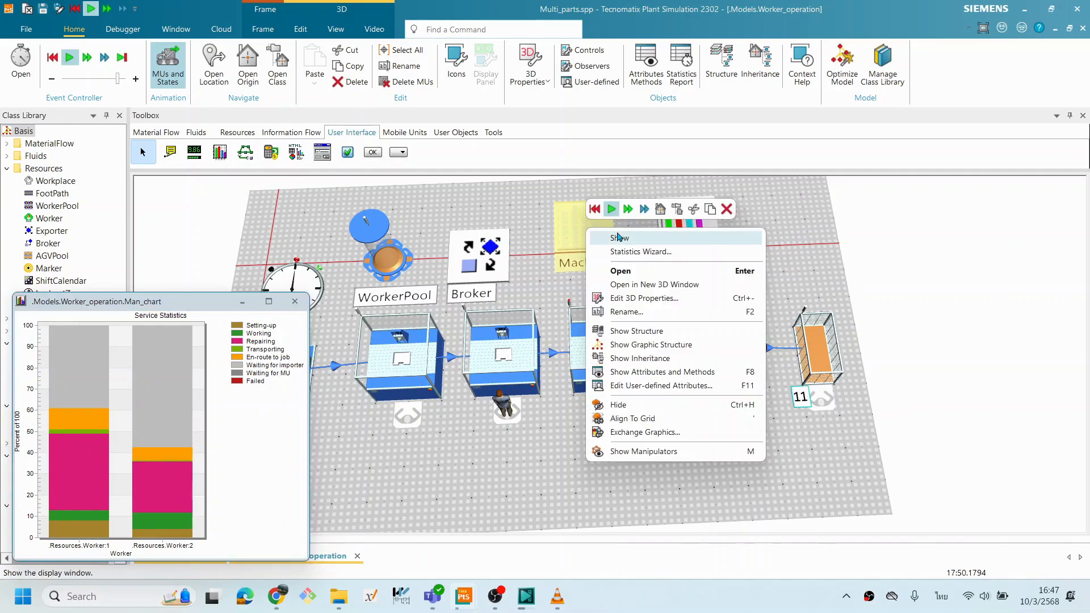
left_click(619, 237)
left_click_drag(653, 311, 56, 49)
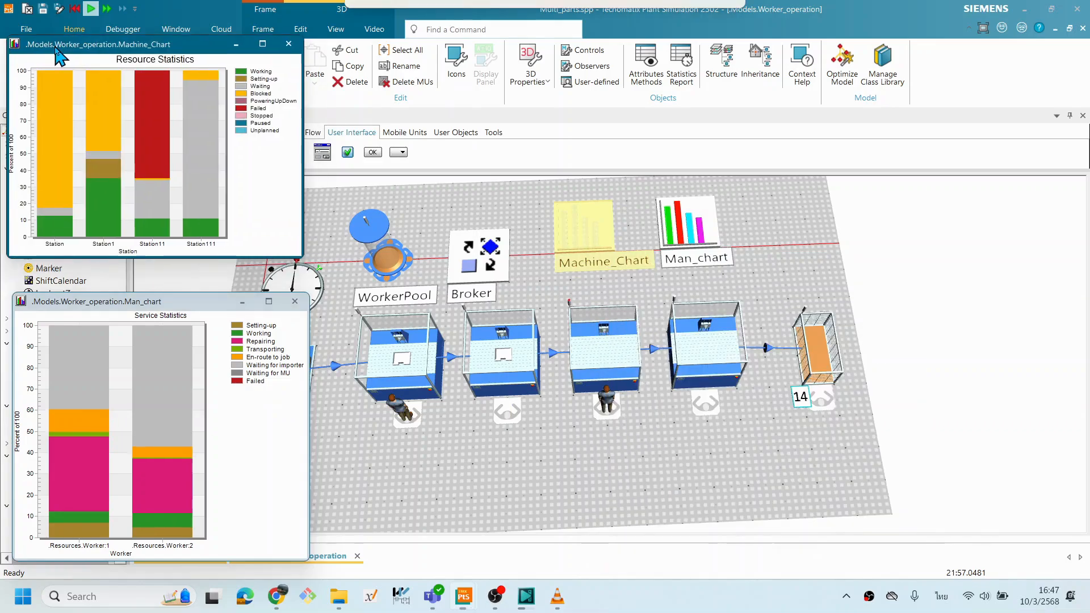
right_click(769, 270)
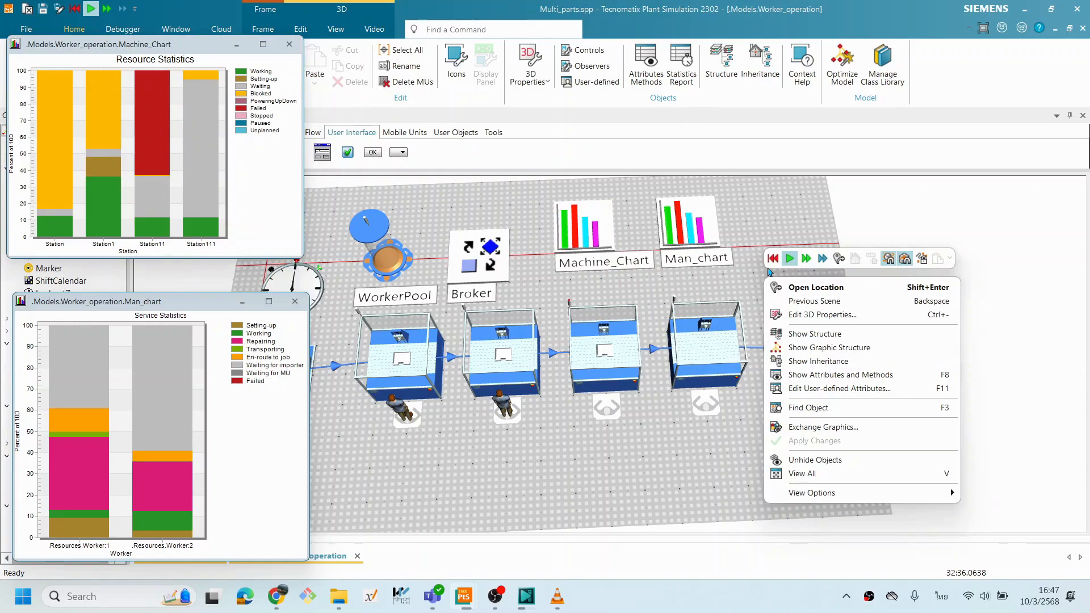
left_click(773, 260)
Examine the data source, data orientation, mode and interval settings of the Man_chart object.
left_click(711, 235)
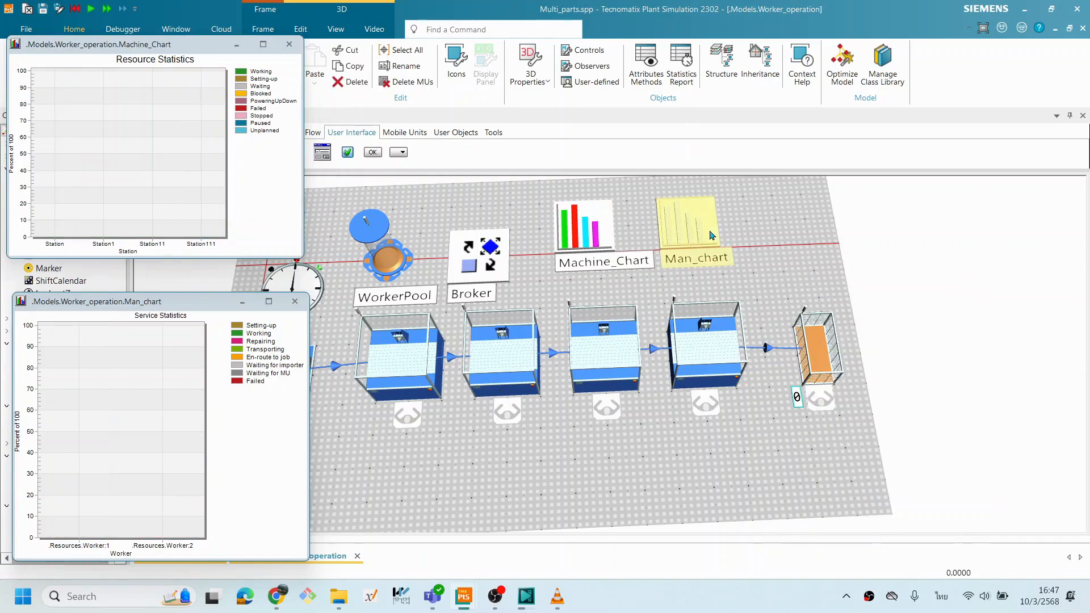
double_click(712, 235)
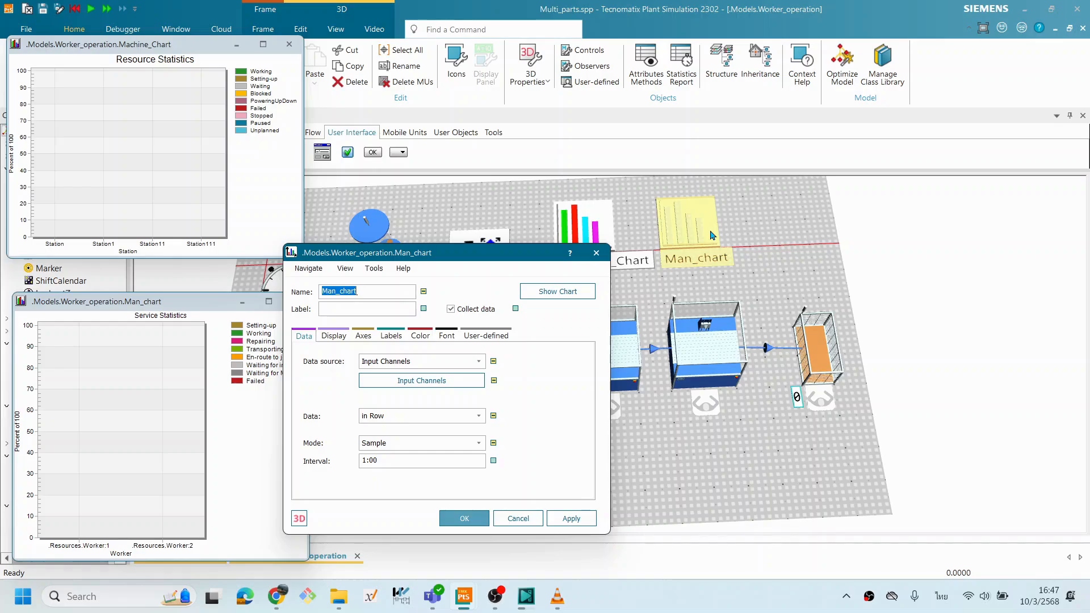
left_click_drag(403, 257, 745, 229)
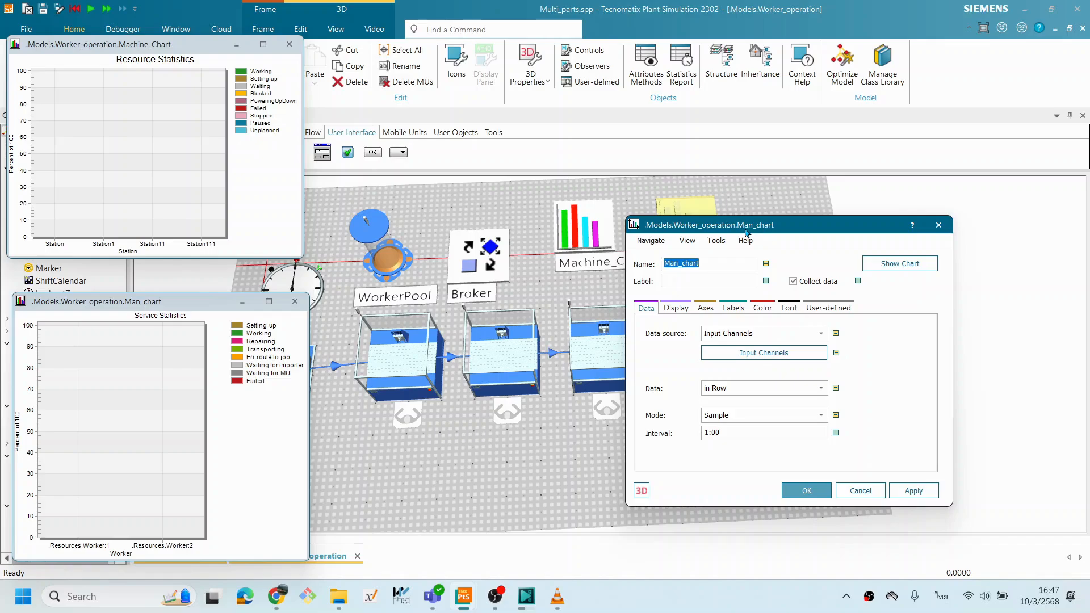
left_click(907, 488)
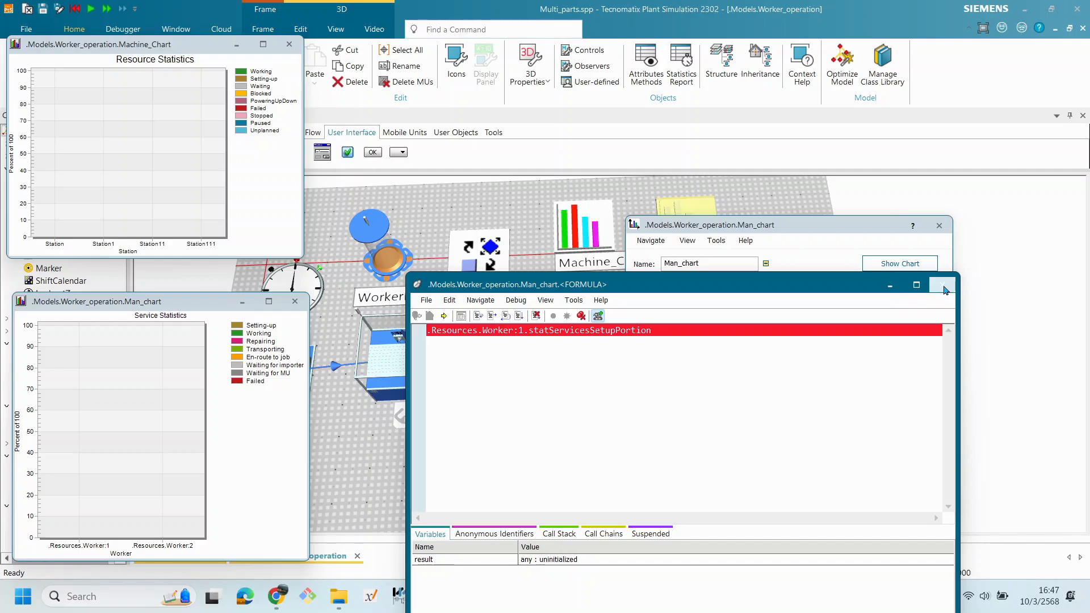
left_click(944, 288)
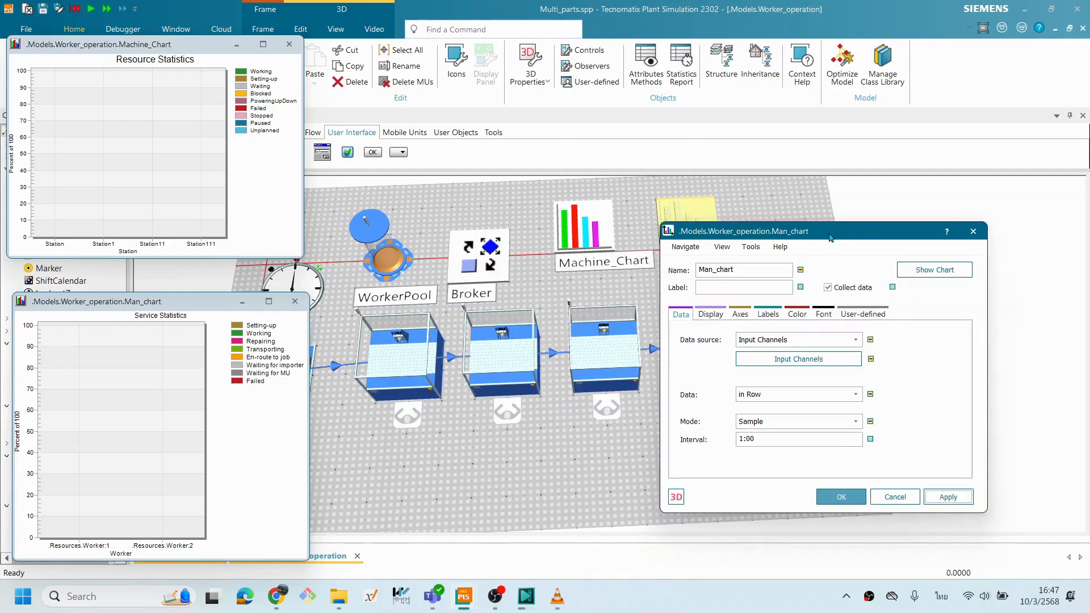
left_click_drag(830, 237, 880, 274)
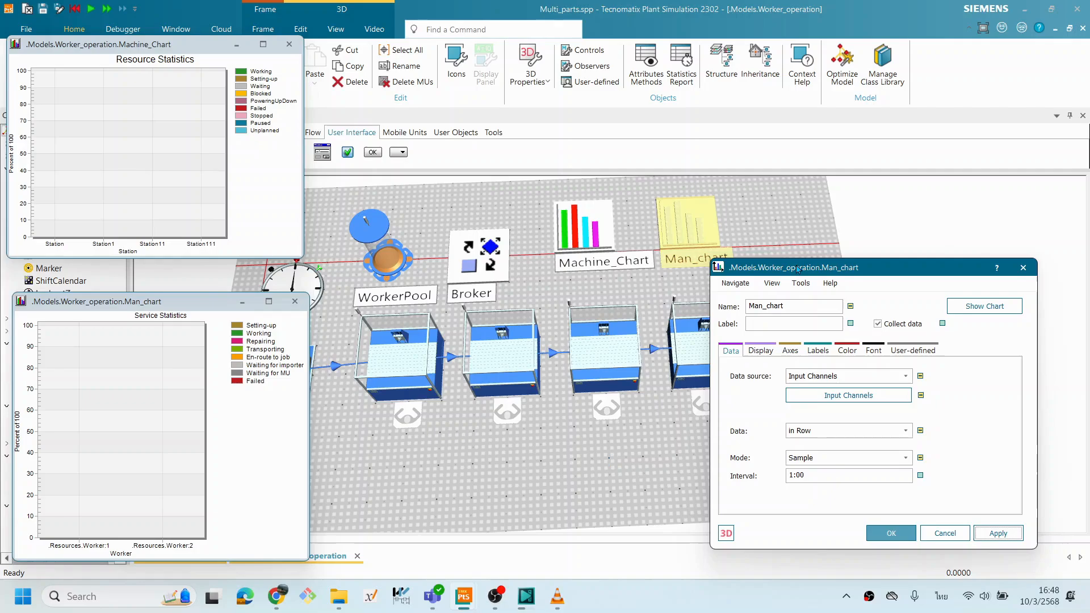
left_click_drag(800, 269, 868, 392)
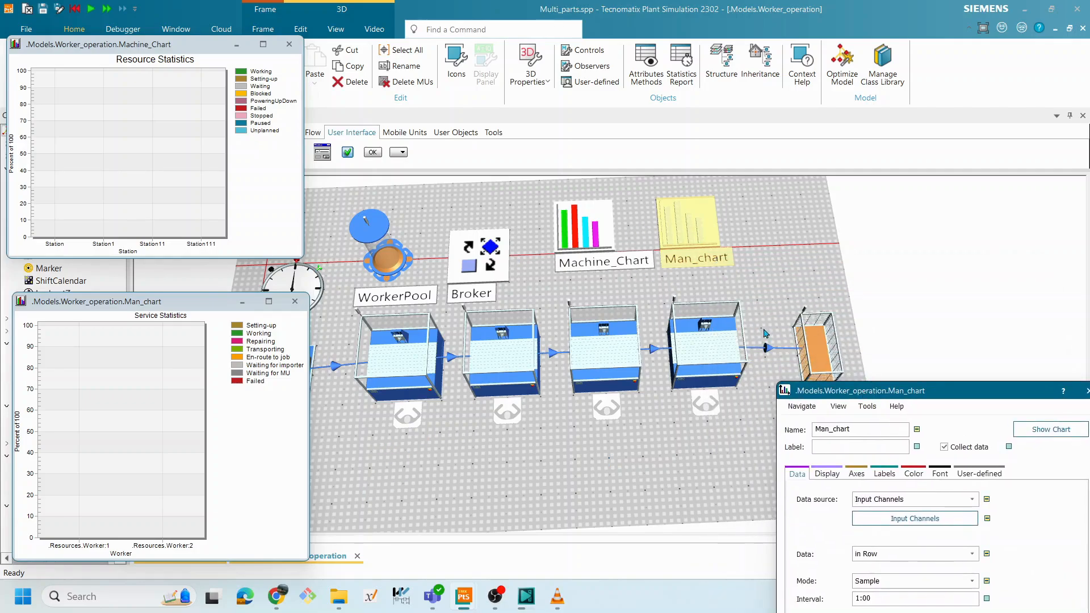
left_click_drag(845, 392, 729, 315)
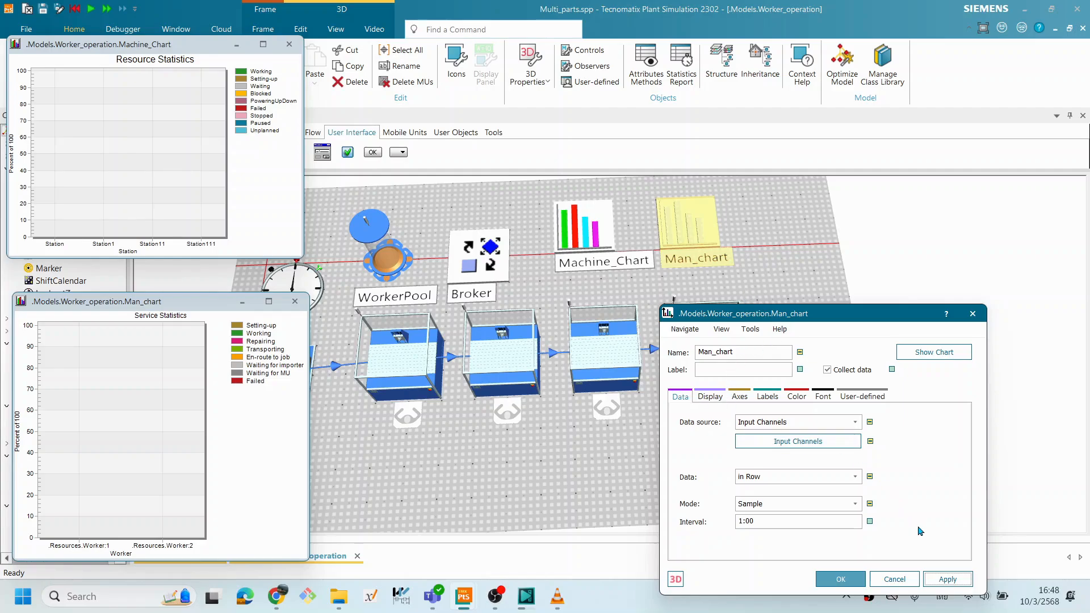
left_click_drag(865, 315, 775, 290)
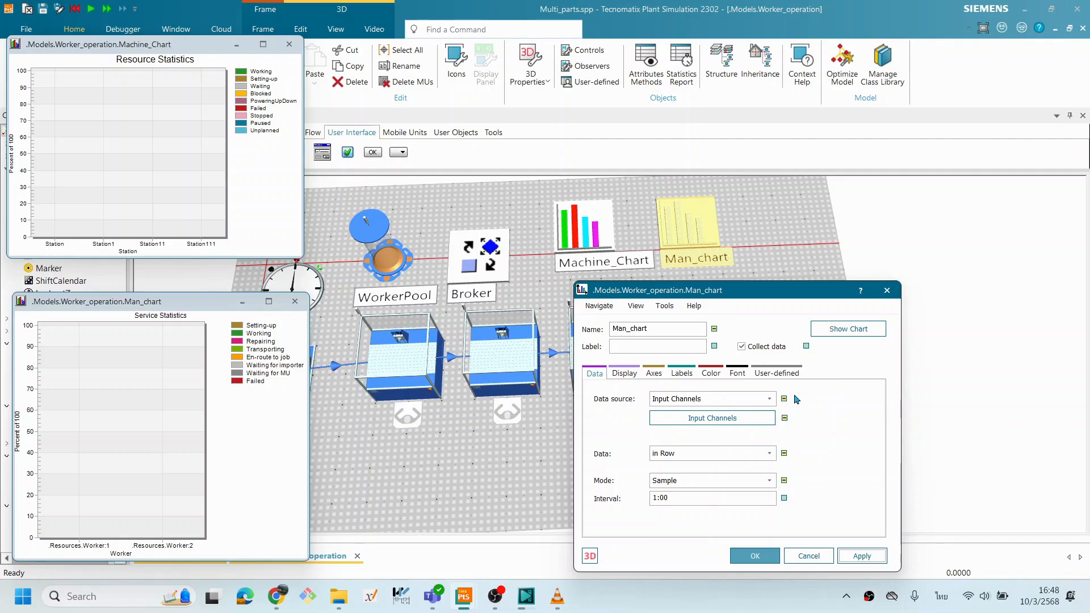
left_click_drag(782, 296, 910, 314)
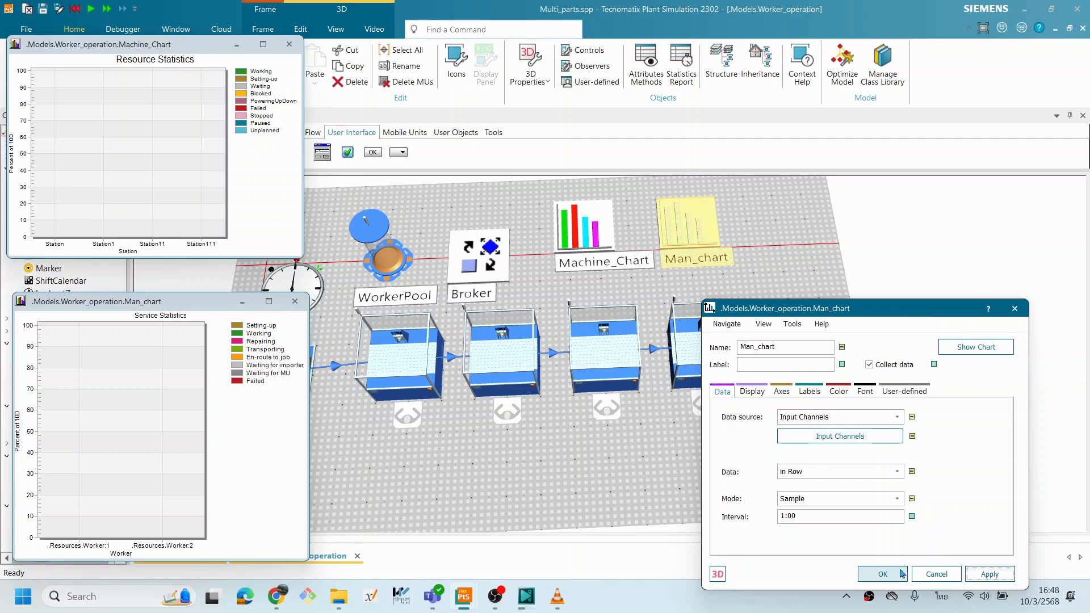
left_click_drag(878, 309, 852, 281)
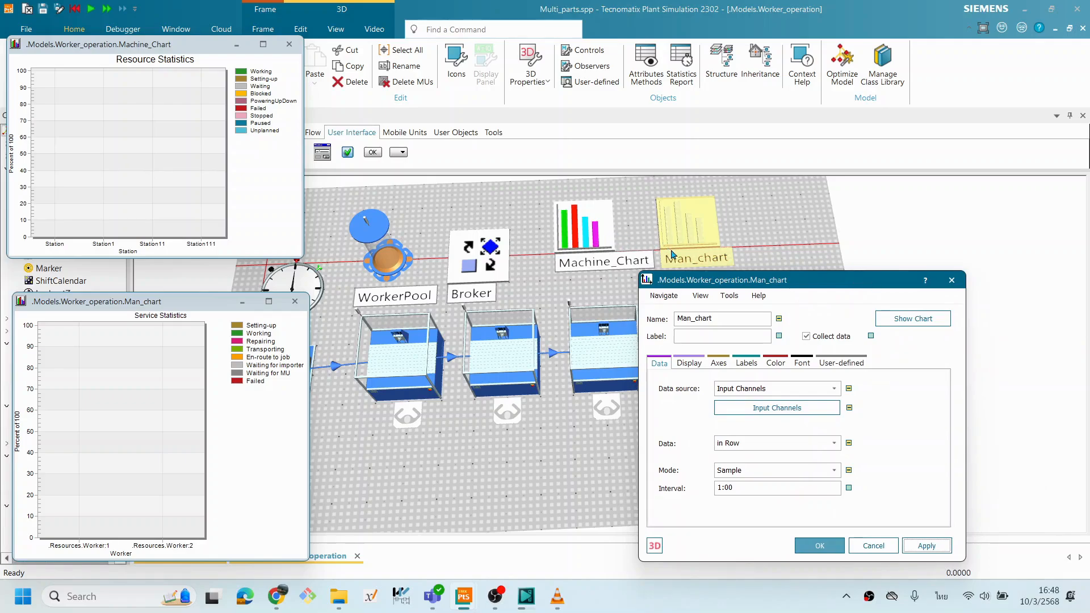
left_click_drag(814, 287, 817, 277)
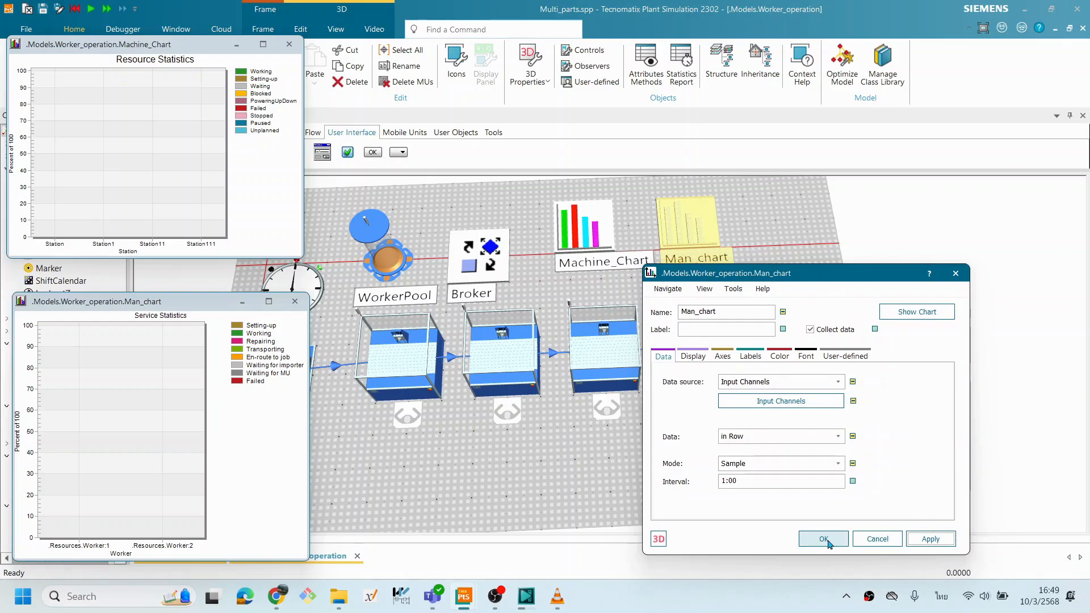
Cancel the Man_chart settings and close the Man_chart and Machine_Chart statistics windows.
left_click(891, 541)
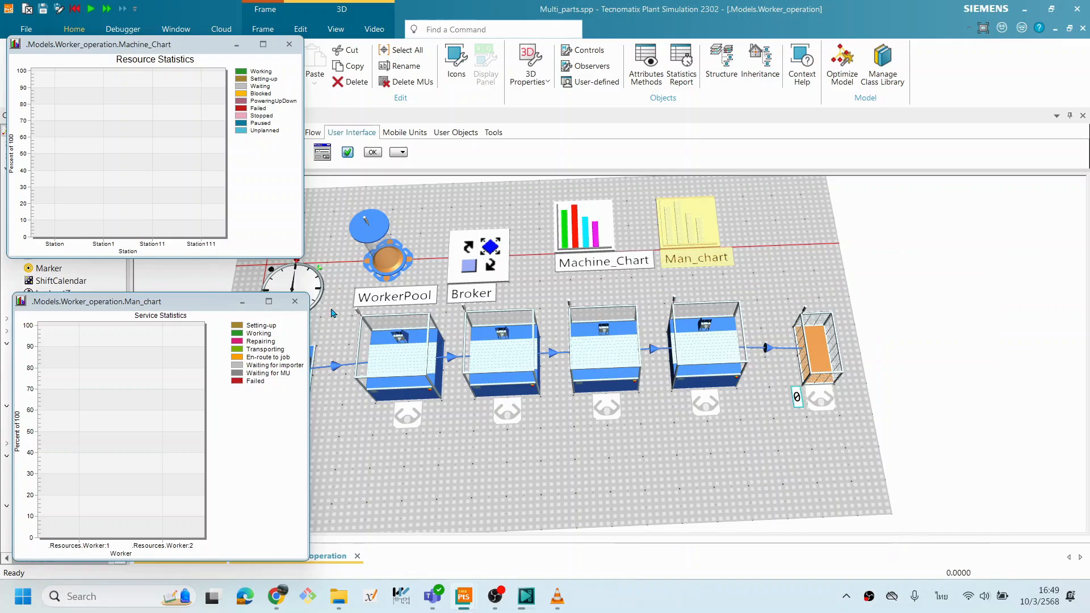
left_click(295, 302)
left_click(290, 45)
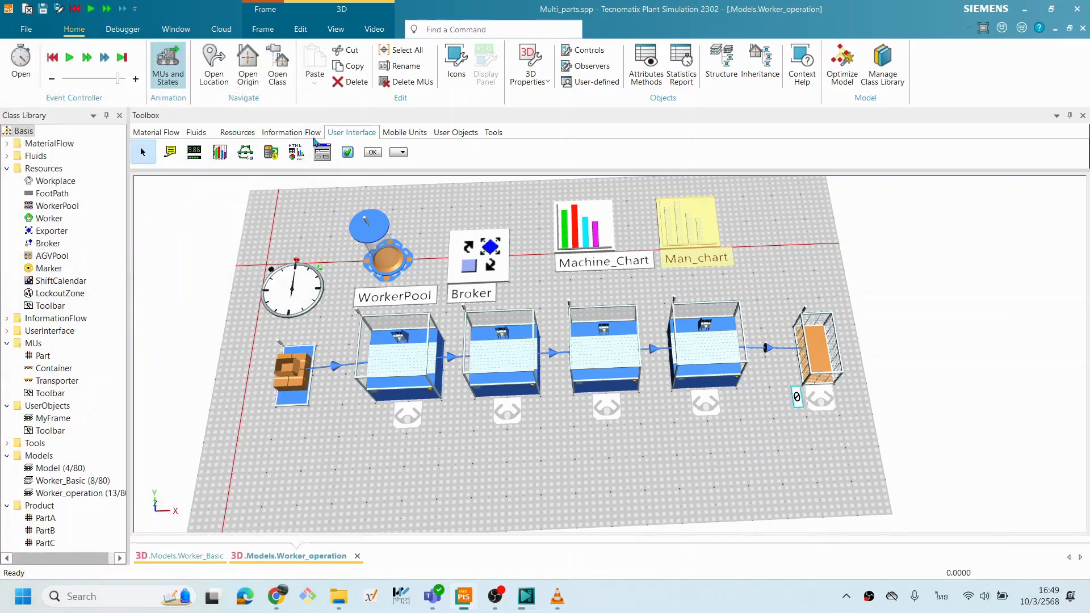
Add the Worker Chart tool to the model's class library and apply the change.
left_click_drag(713, 390, 695, 421)
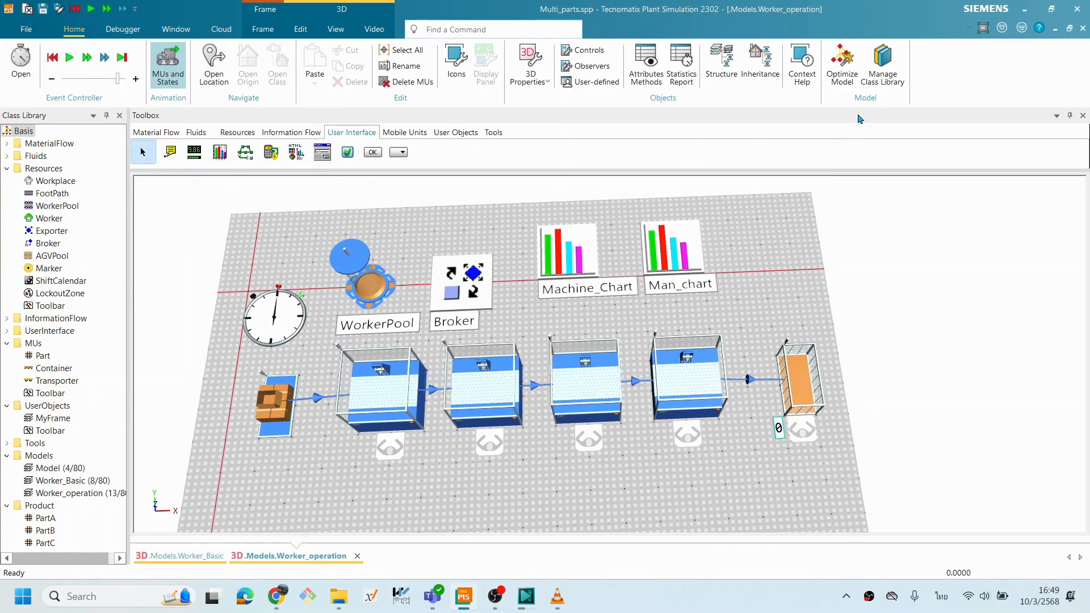
left_click(885, 77)
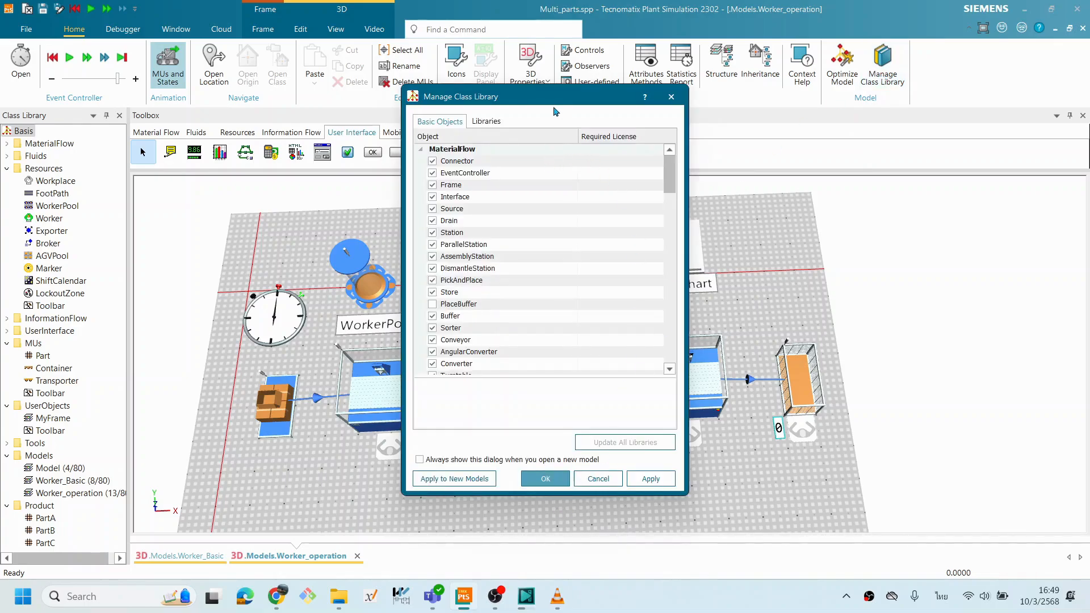
left_click_drag(549, 103, 548, 132)
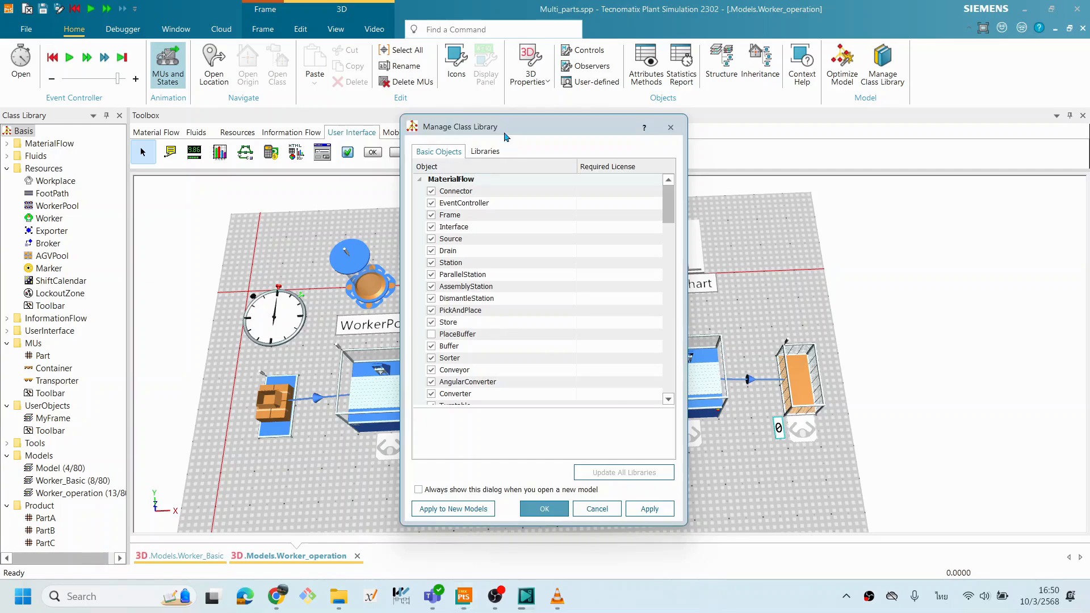
left_click_drag(511, 129, 561, 150)
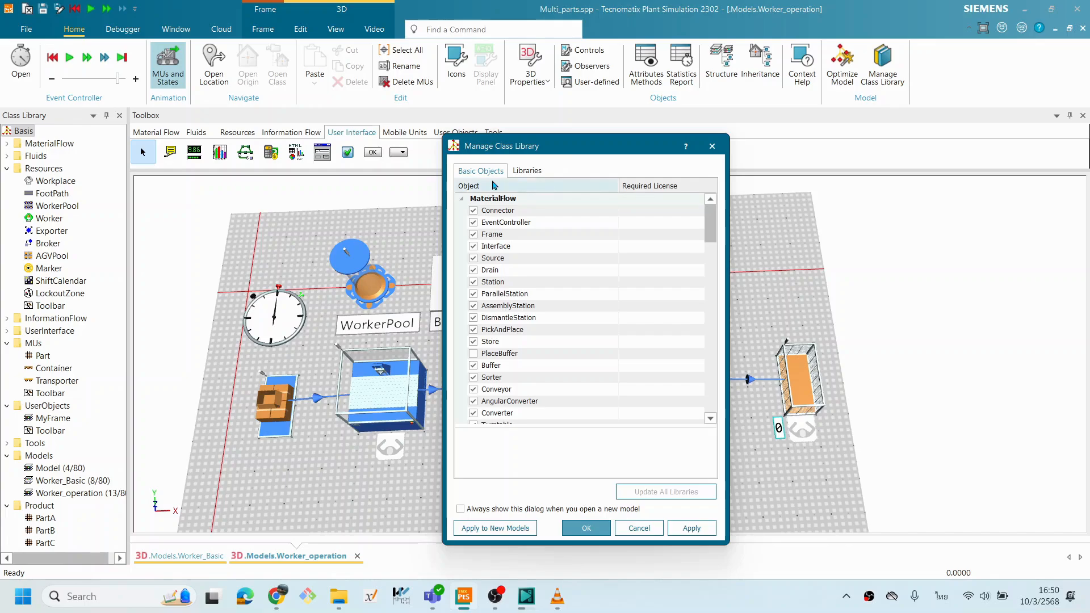
left_click(525, 172)
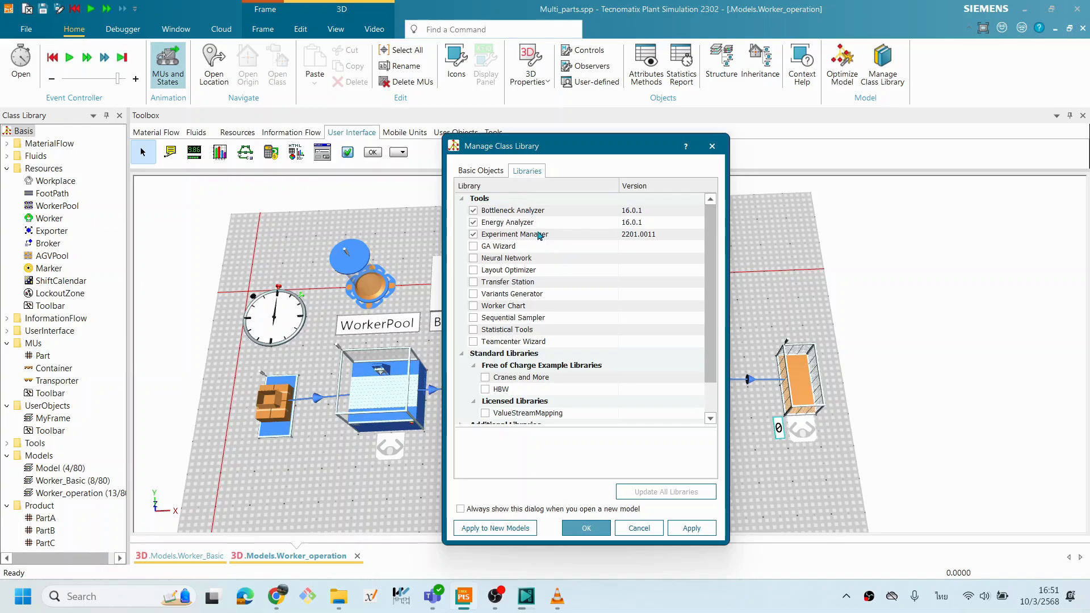
scroll(540, 241, "down", 1)
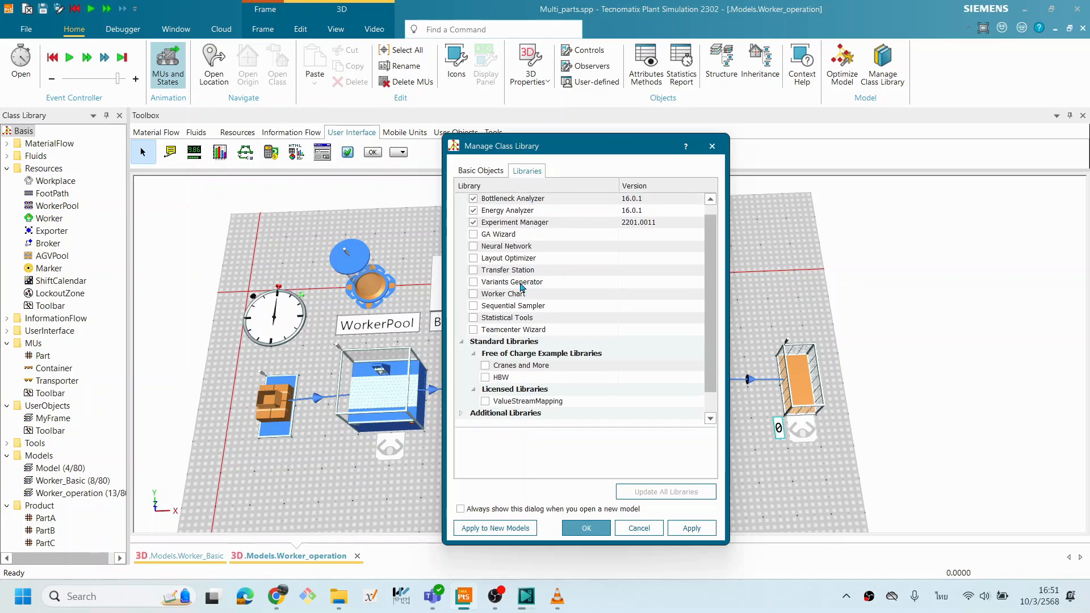
left_click(473, 294)
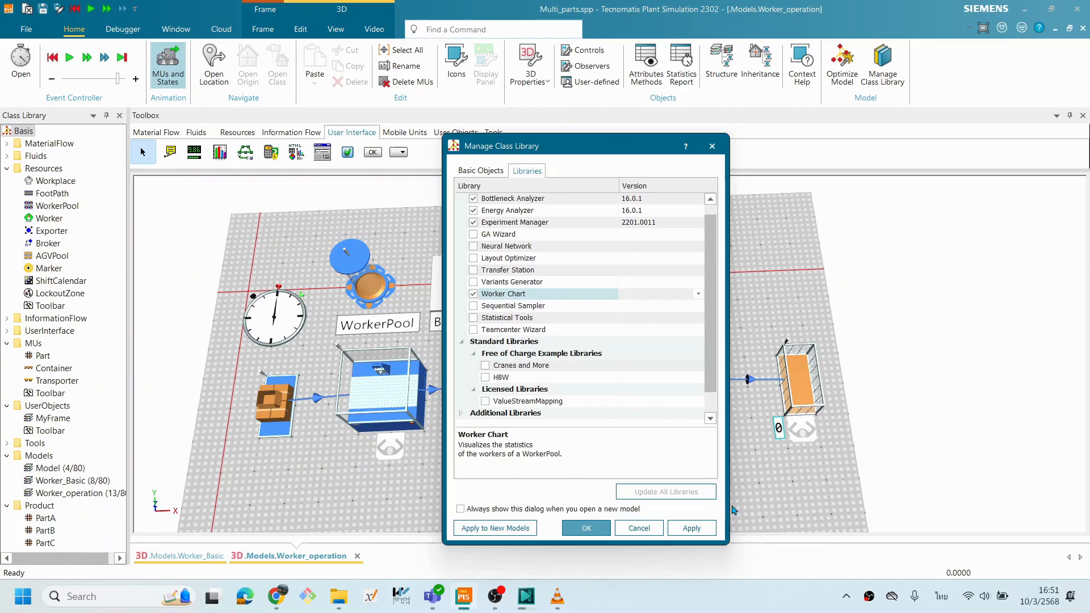
left_click(691, 528)
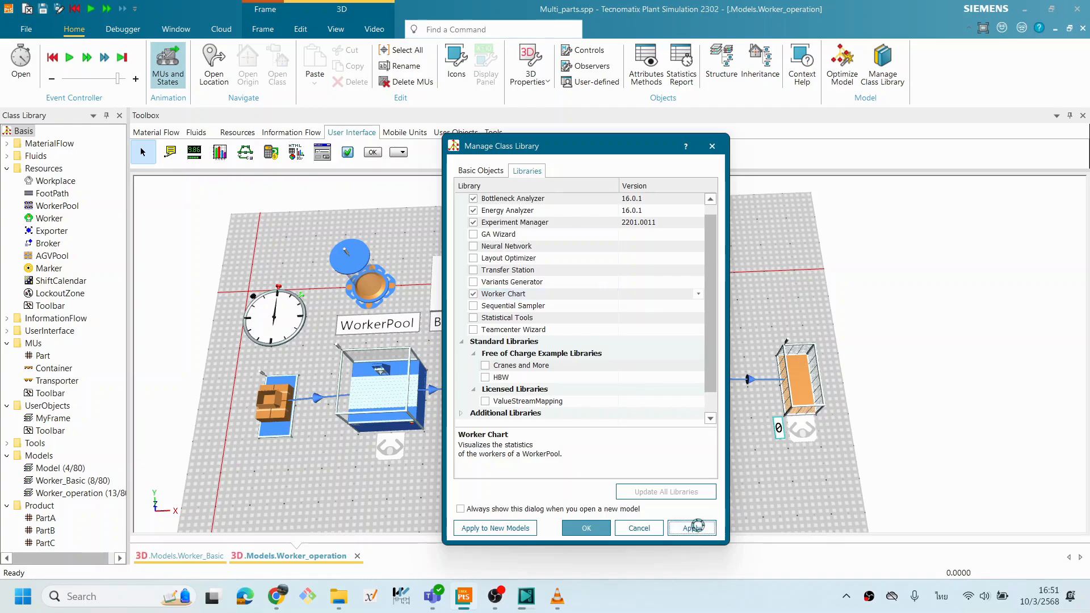
left_click(586, 527)
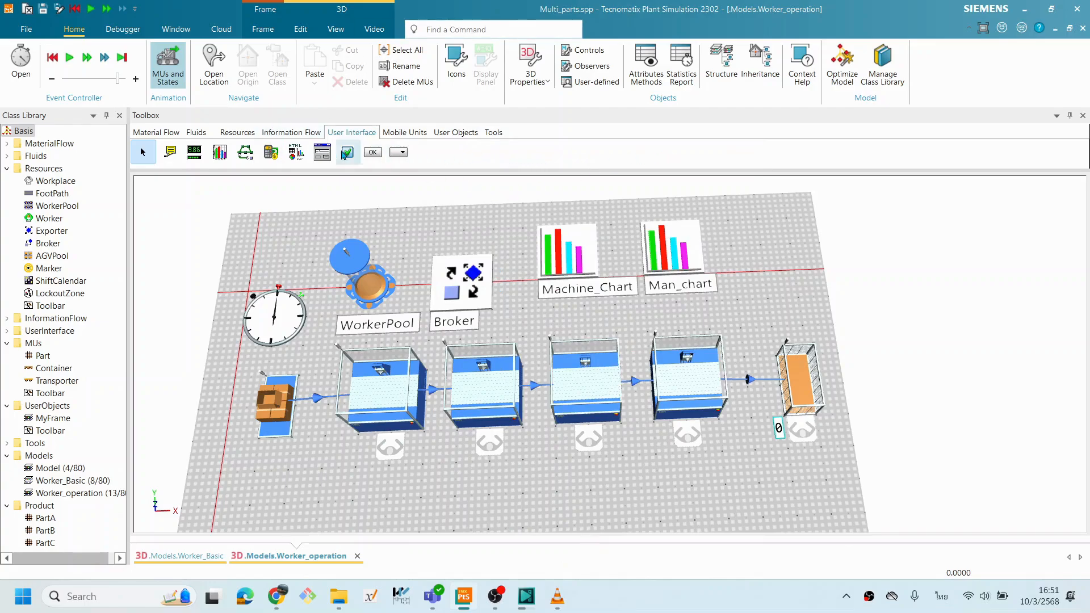
Insert a WorkerChart object beside the Broker, and shift Man_chart and Machine_Chart along the X axis to make room.
left_click(494, 134)
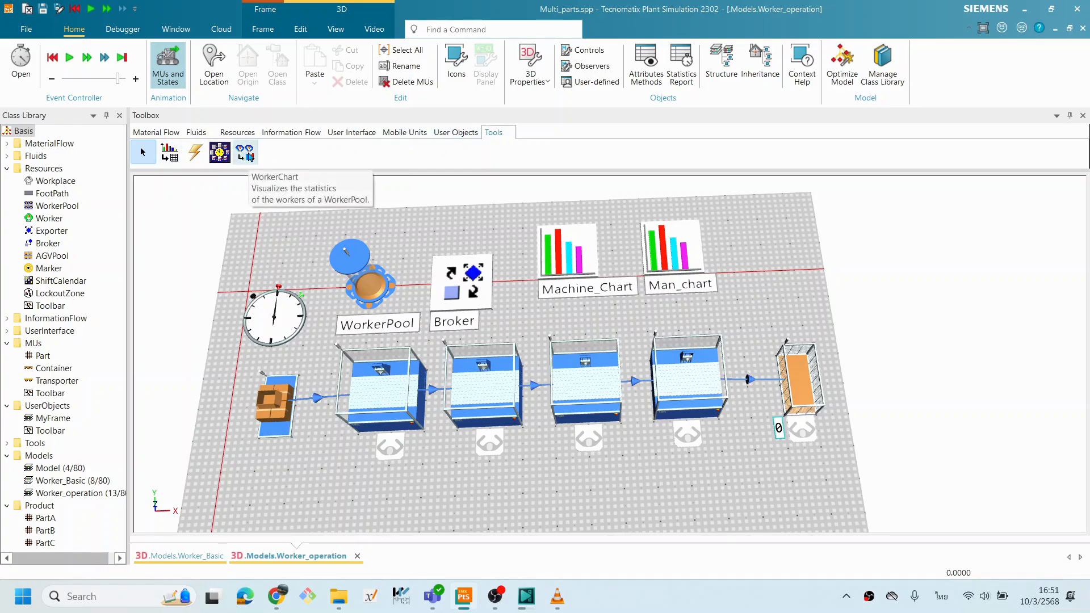
left_click_drag(248, 156, 512, 242)
left_click_drag(685, 255, 729, 254)
left_click_drag(589, 262, 634, 260)
left_click_drag(514, 224, 530, 222)
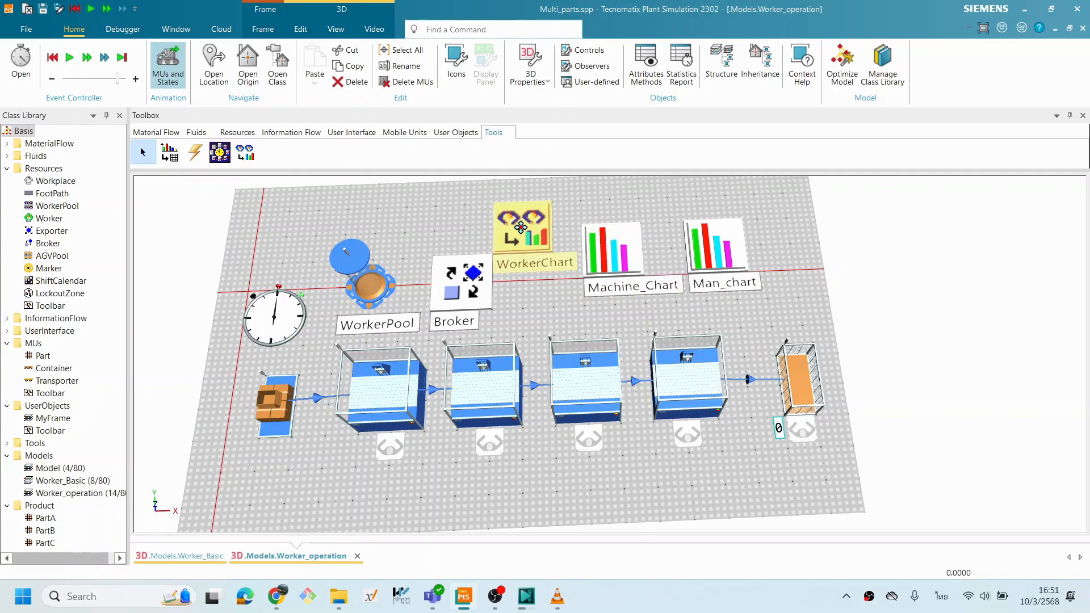
left_click(540, 296)
left_click_drag(681, 246, 642, 278)
left_click(717, 601)
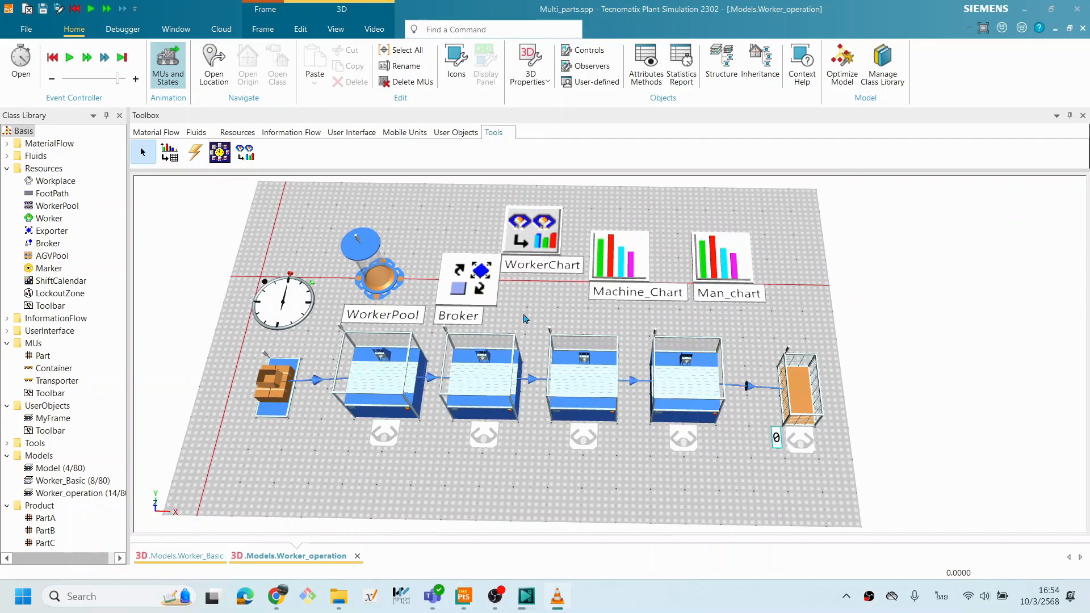
Assign the WorkerPool to the WorkerChart and arrange the worker chart settings and Utilization of workers windows beside each other.
left_click(532, 234)
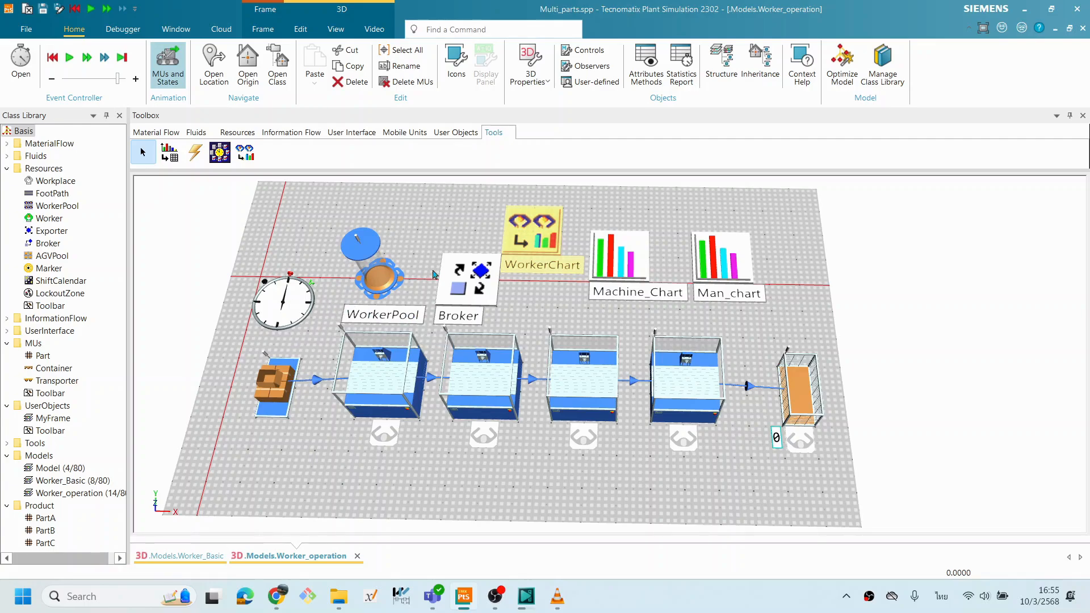
left_click_drag(526, 243, 517, 218)
left_click(392, 271)
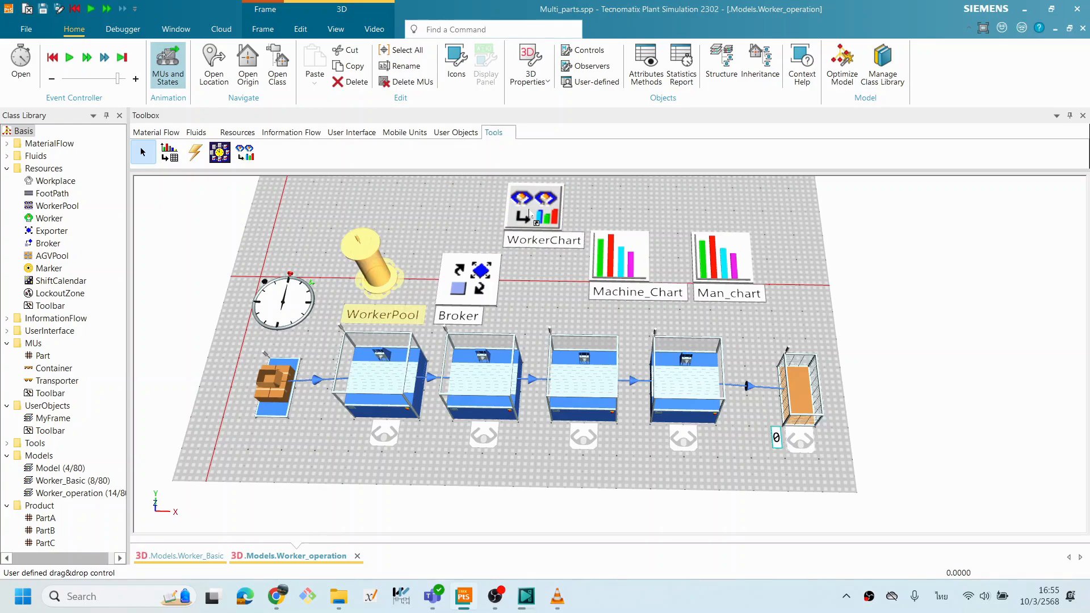
left_click_drag(529, 214, 420, 278)
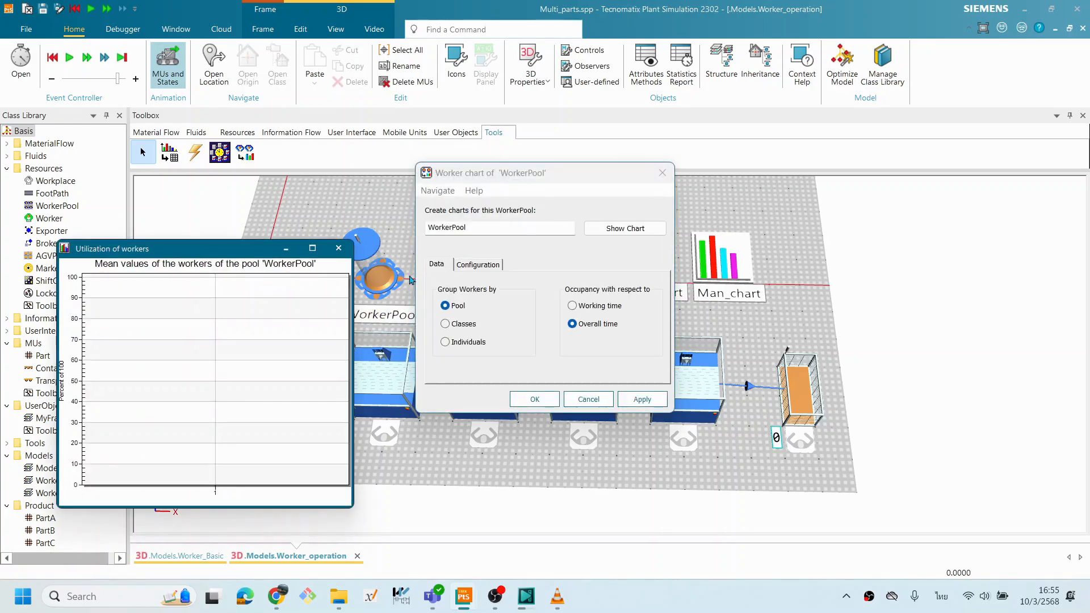
left_click_drag(250, 250, 155, 247)
left_click_drag(494, 173, 688, 181)
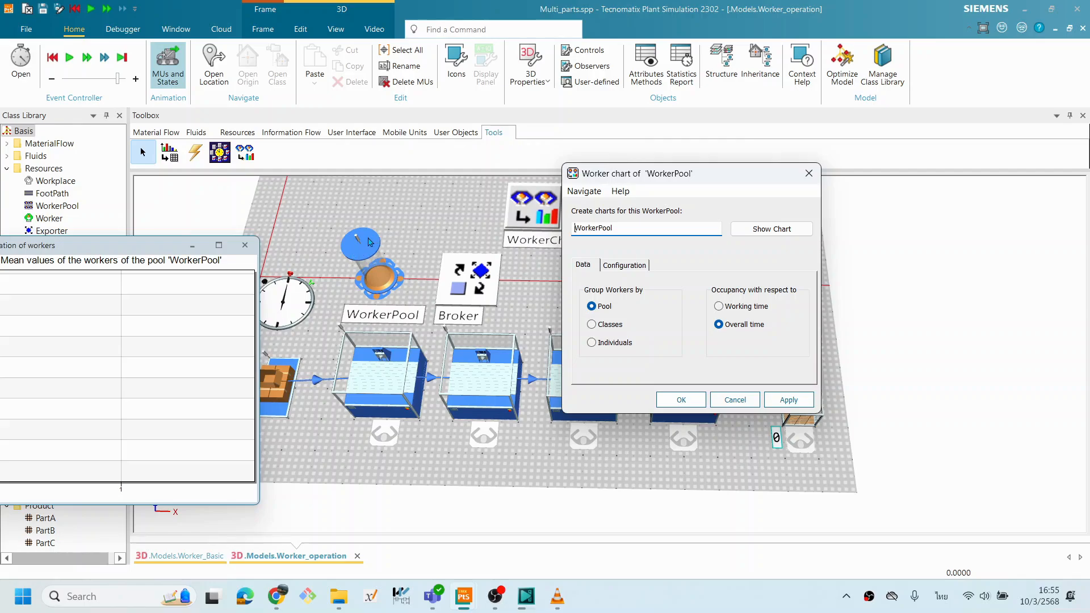
left_click_drag(128, 250, 165, 236)
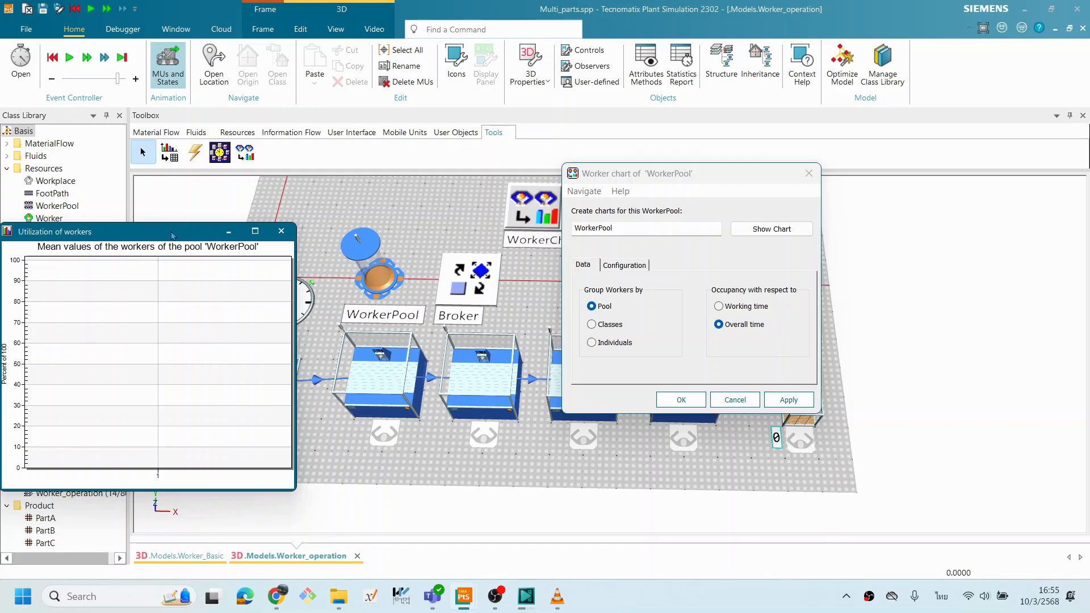
left_click_drag(172, 236, 219, 214)
left_click_drag(642, 173, 668, 159)
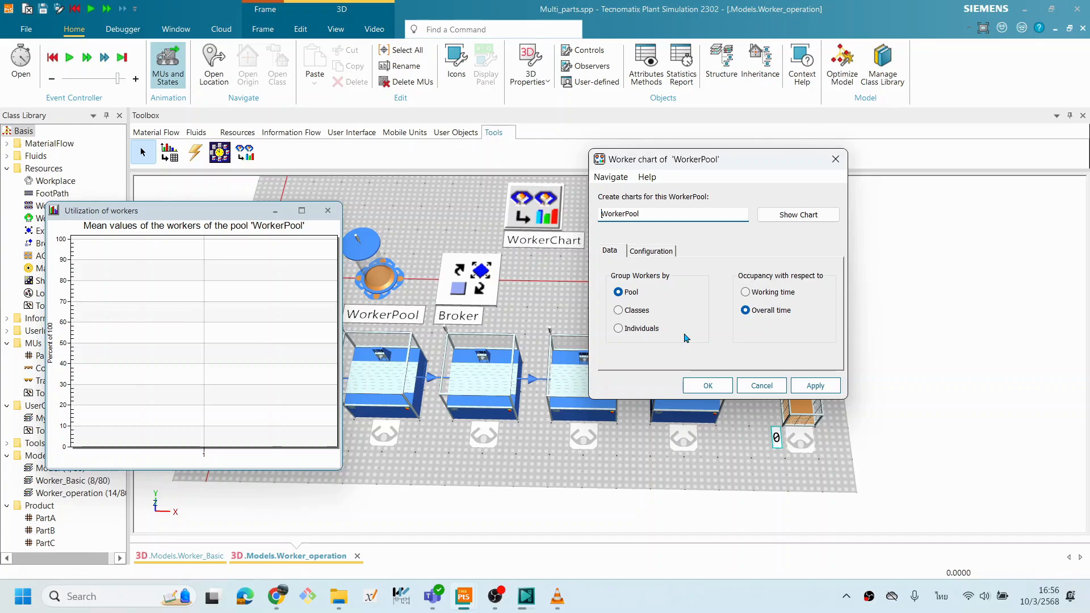
Group the workers in the worker chart by Individuals and apply the setting.
left_click(619, 329)
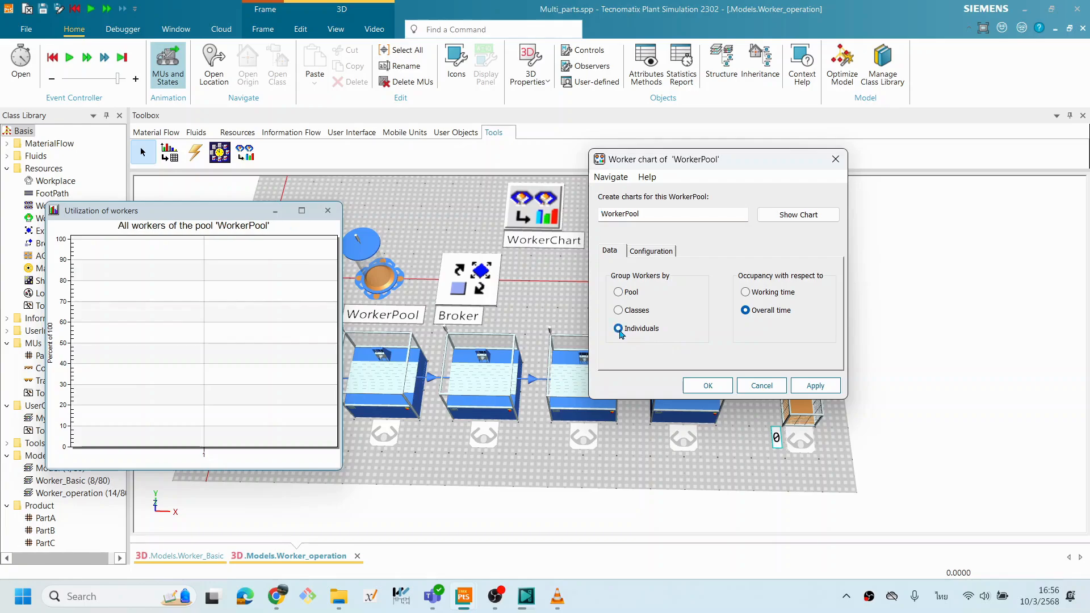
left_click(809, 387)
left_click(708, 387)
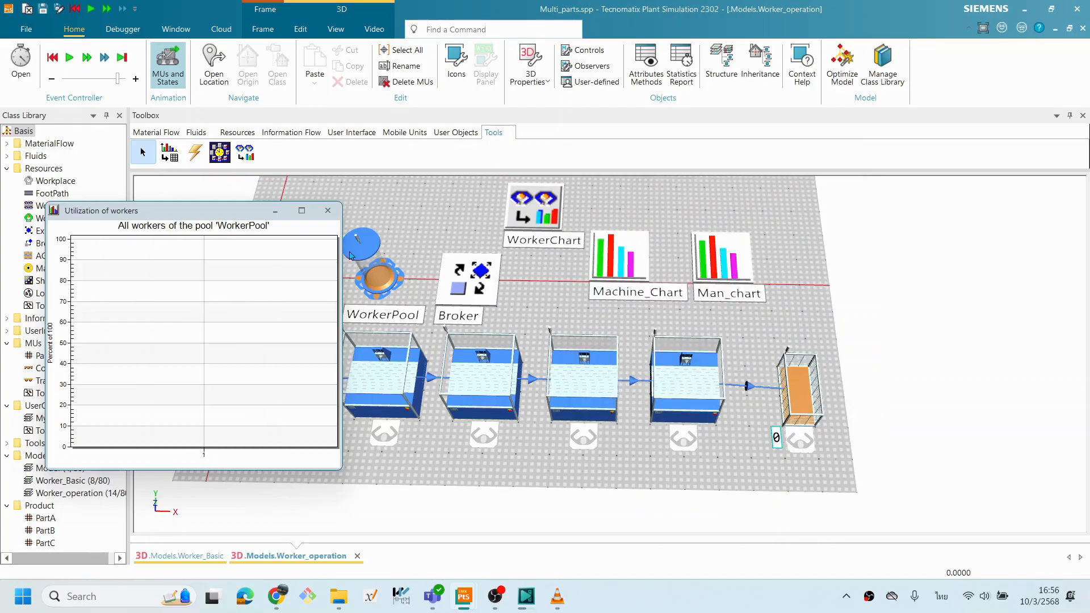
Open the model's Event Controller and start the simulation.
left_click_drag(231, 220, 184, 202)
scroll(565, 322, "down", 3)
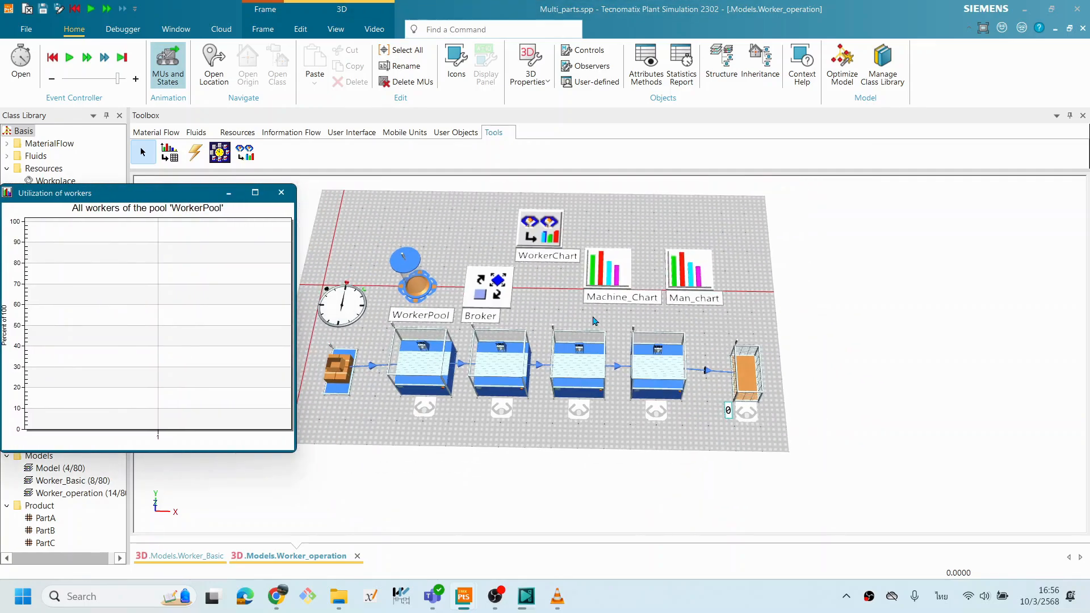
left_click_drag(584, 315, 594, 298)
right_click(714, 296)
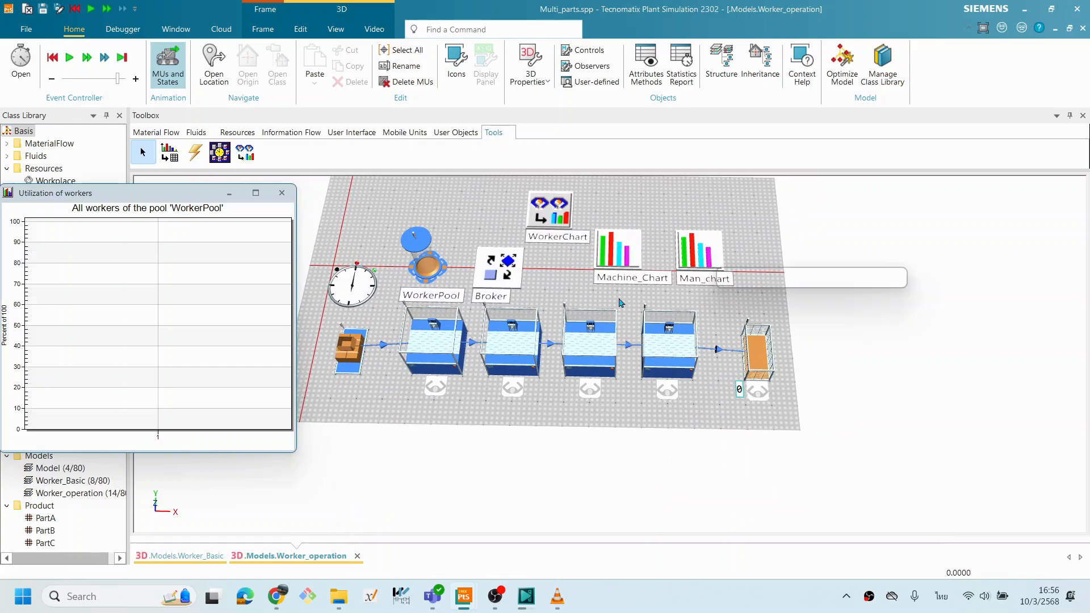
double_click(368, 301)
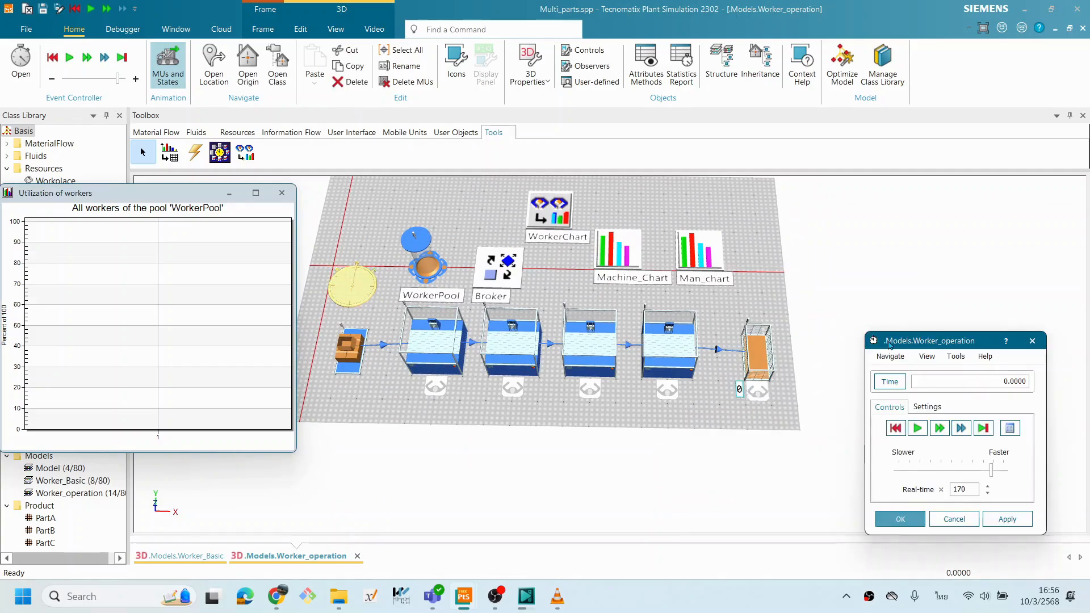
left_click_drag(889, 345, 888, 308)
left_click(917, 392)
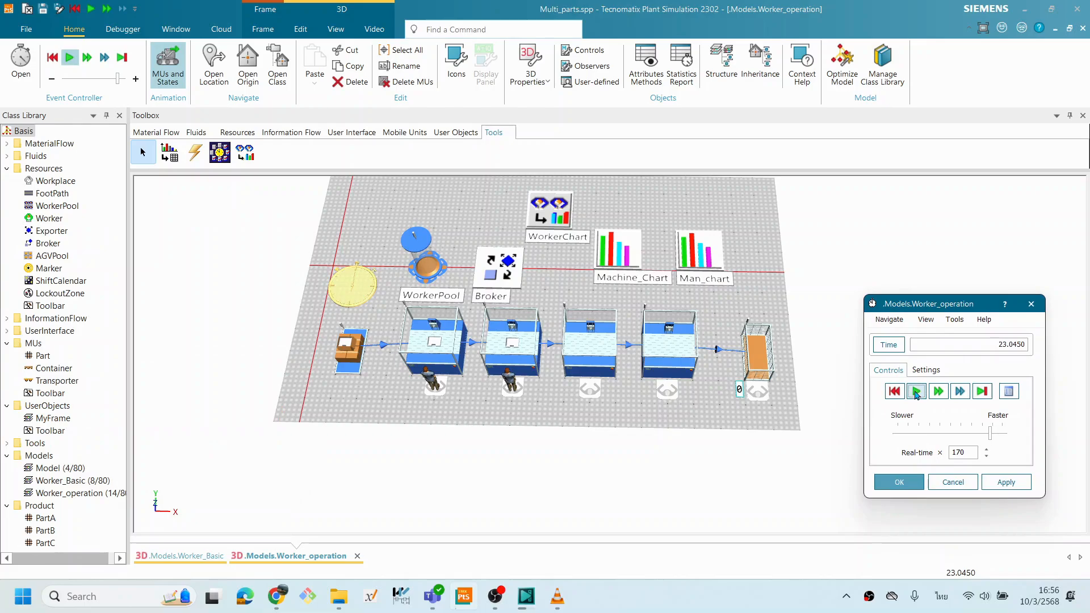
View the WorkerChart's utilization chart while the simulation runs, and reset the simulation.
right_click(545, 220)
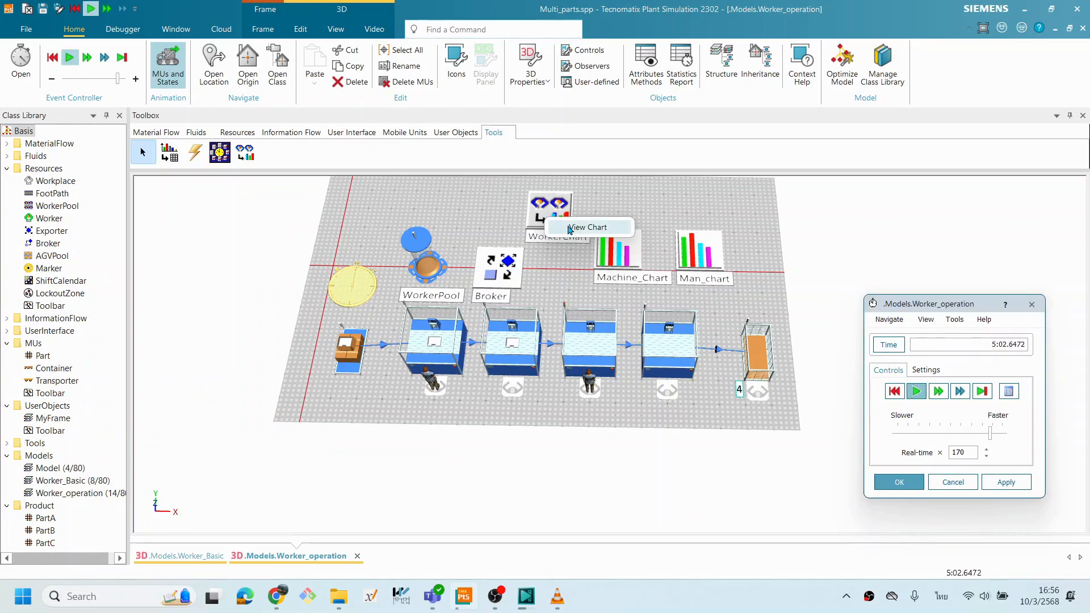
left_click(585, 228)
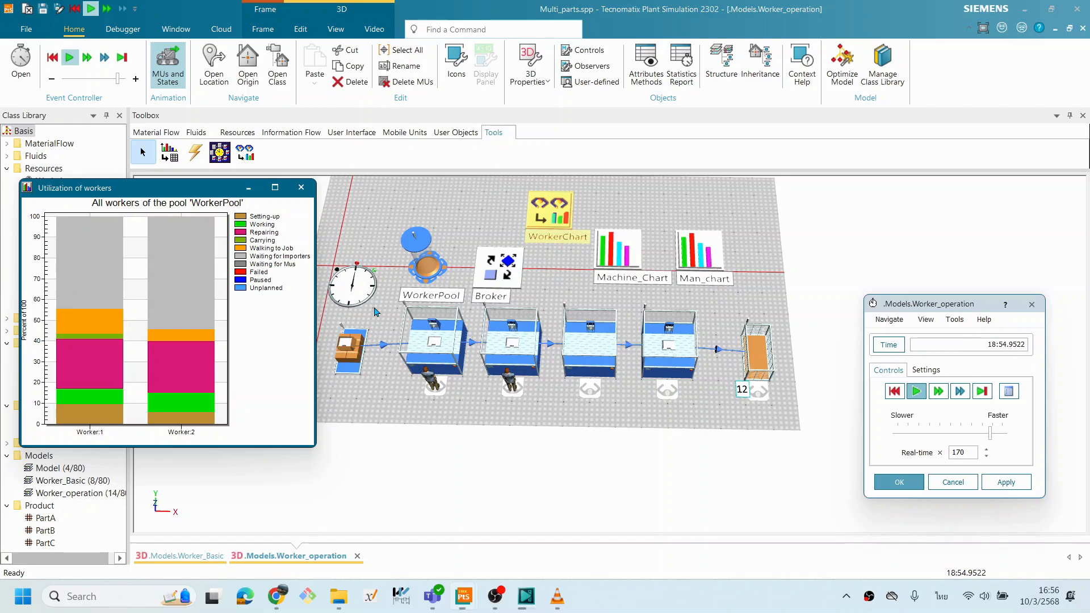
left_click(894, 391)
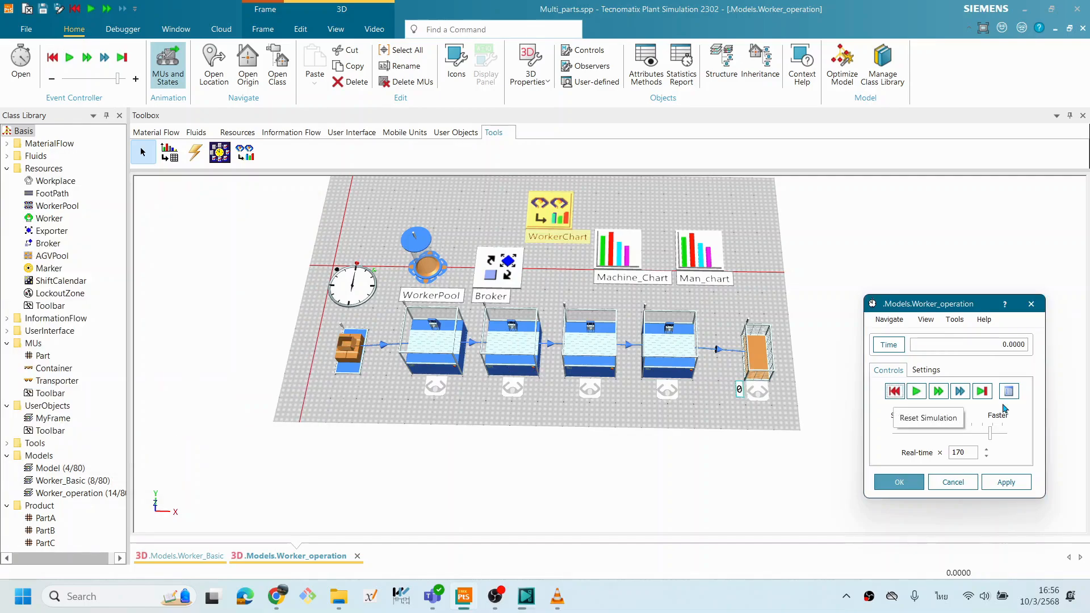
Check the data settings of the Man_chart object and close its dialog with the settings applied.
double_click(716, 263)
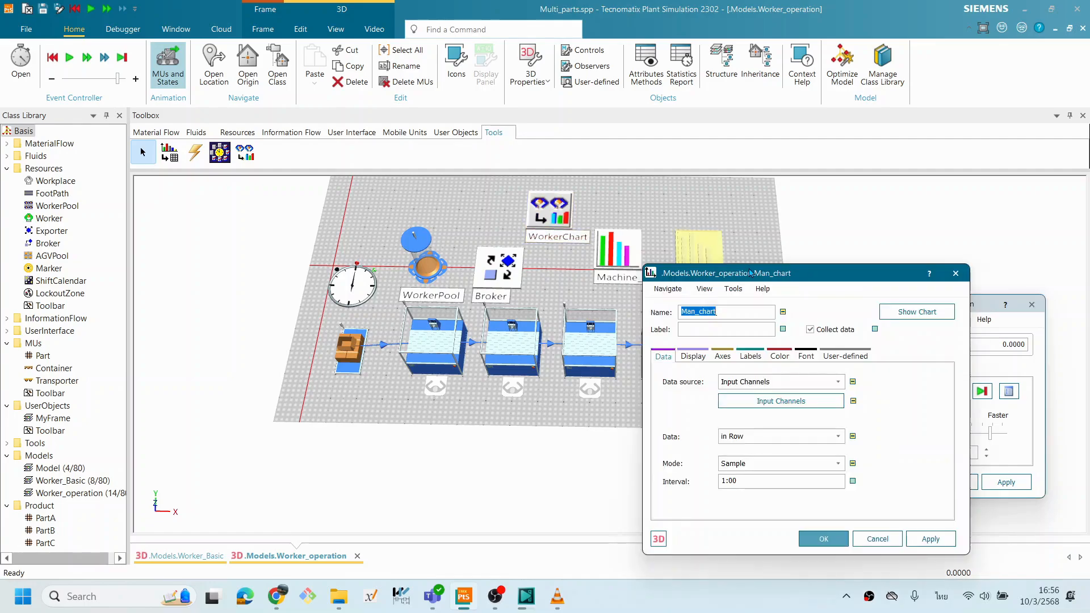
left_click(921, 537)
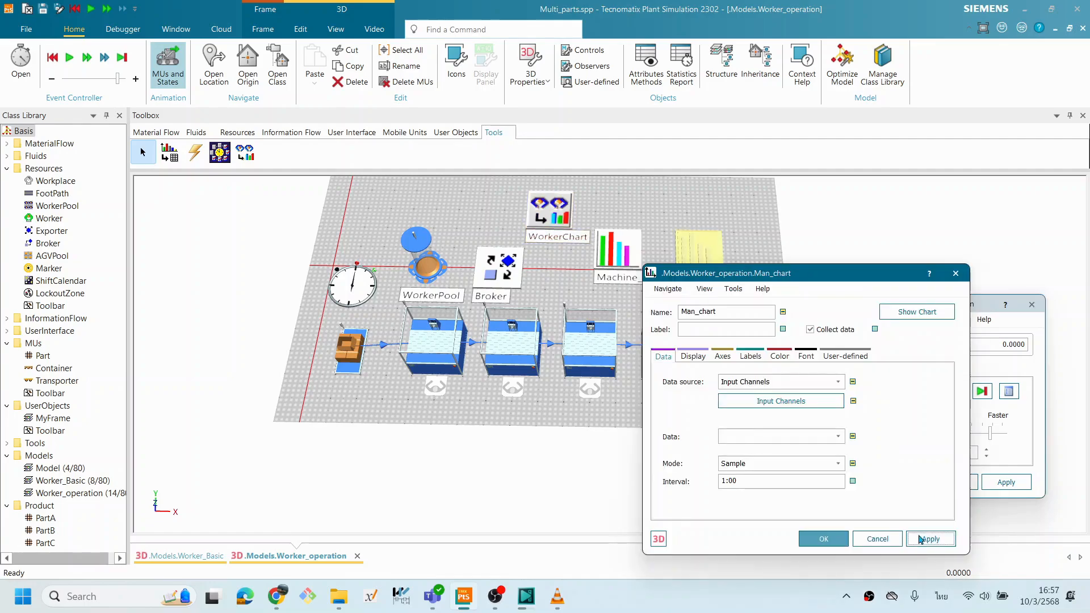
left_click(825, 538)
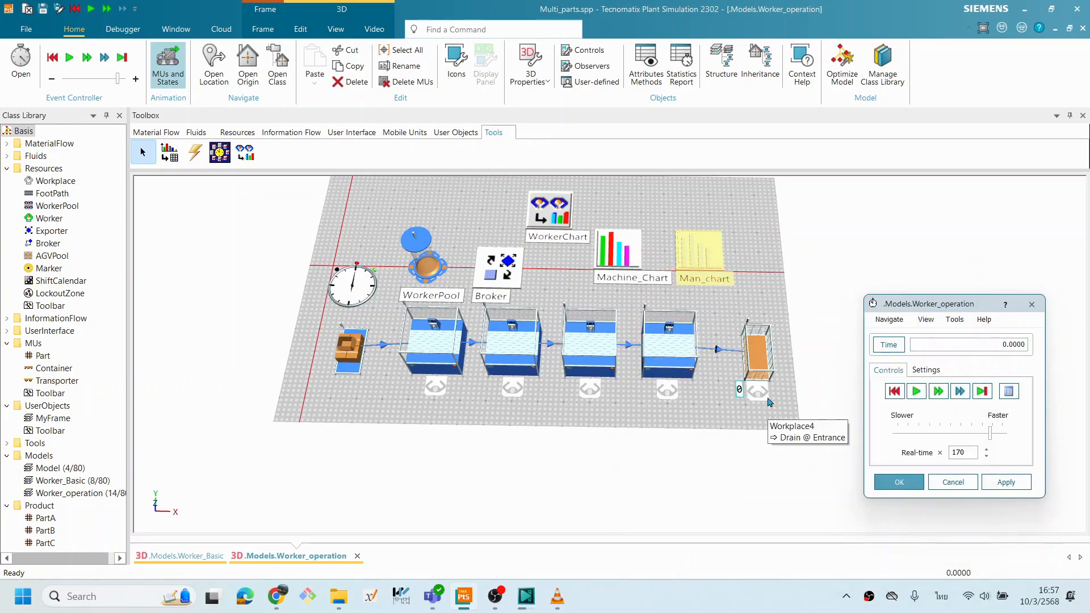
right_click(704, 247)
left_click(733, 189)
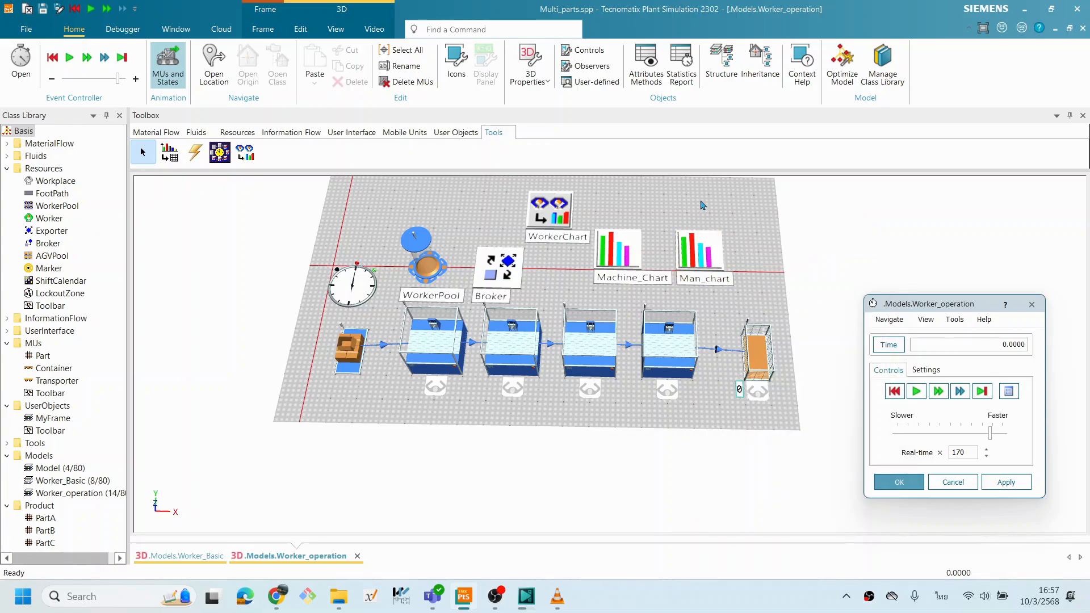
View the WorkerChart's utilization chart with the simulation reset, and close the Event Controller.
right_click(537, 204)
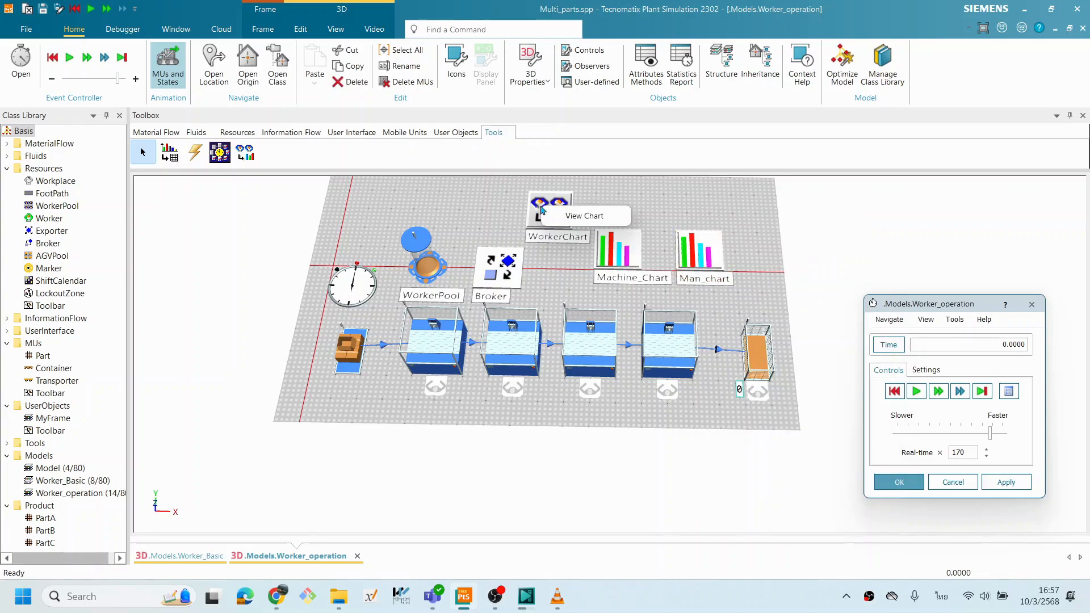
left_click(585, 218)
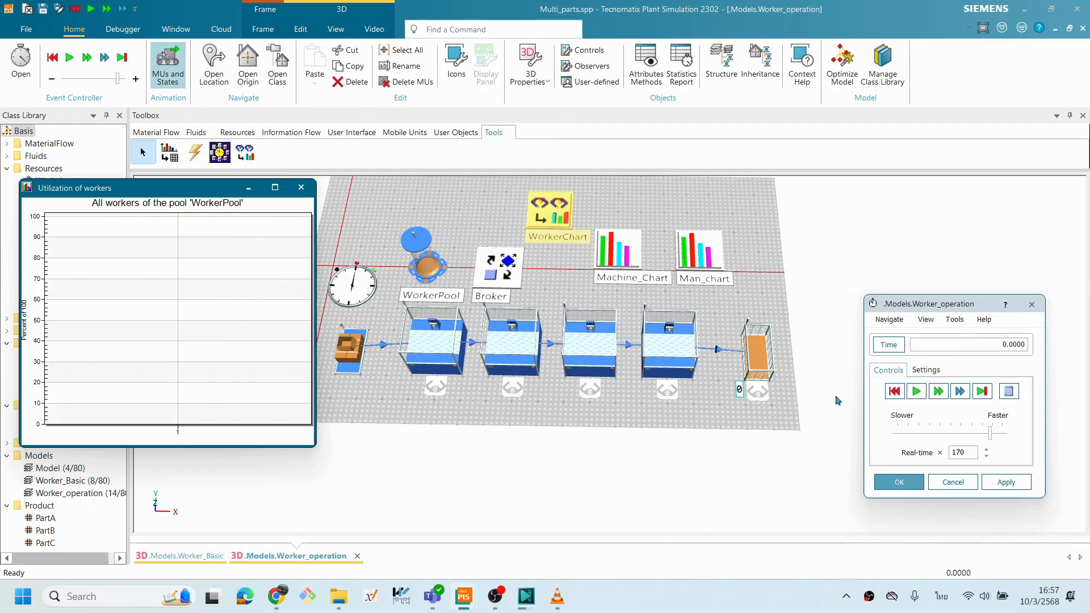
left_click(903, 398)
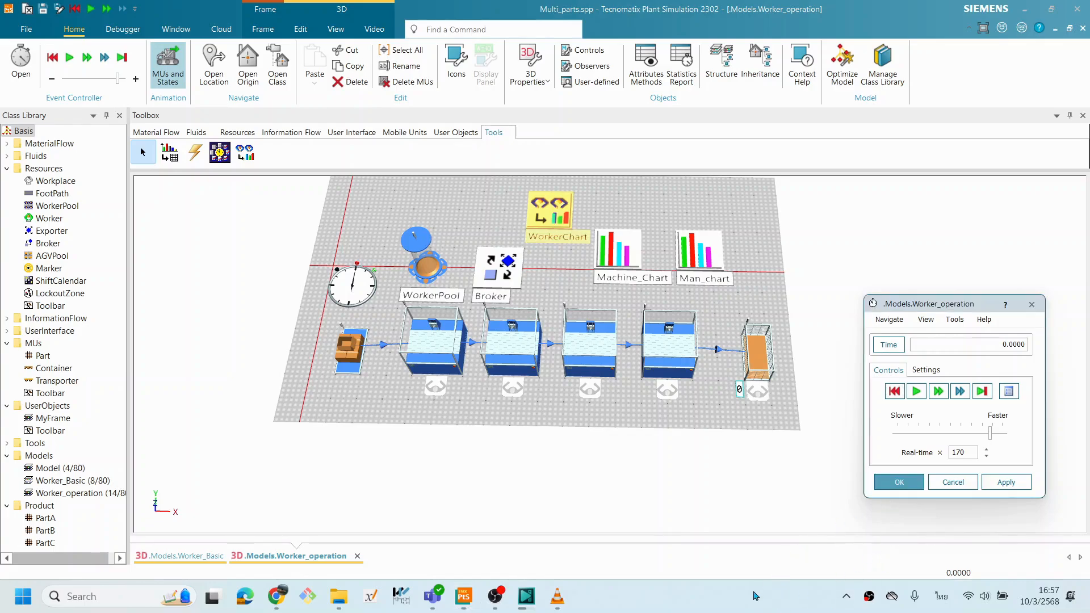
left_click(900, 482)
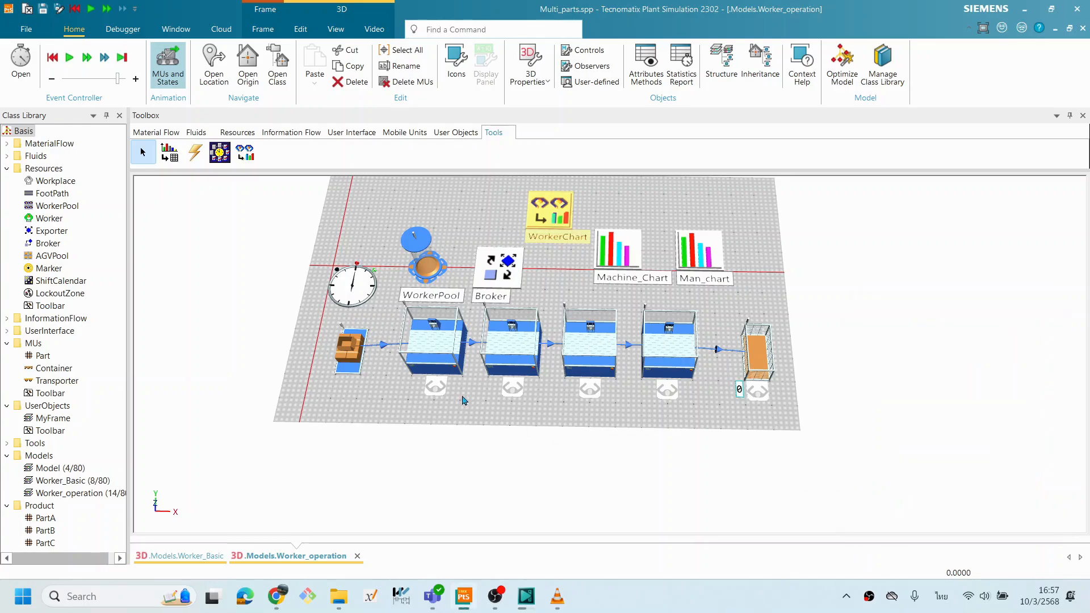
Set the worker amount to 3 in the WorkerPool's creation table and apply the change.
left_click_drag(524, 396, 529, 405)
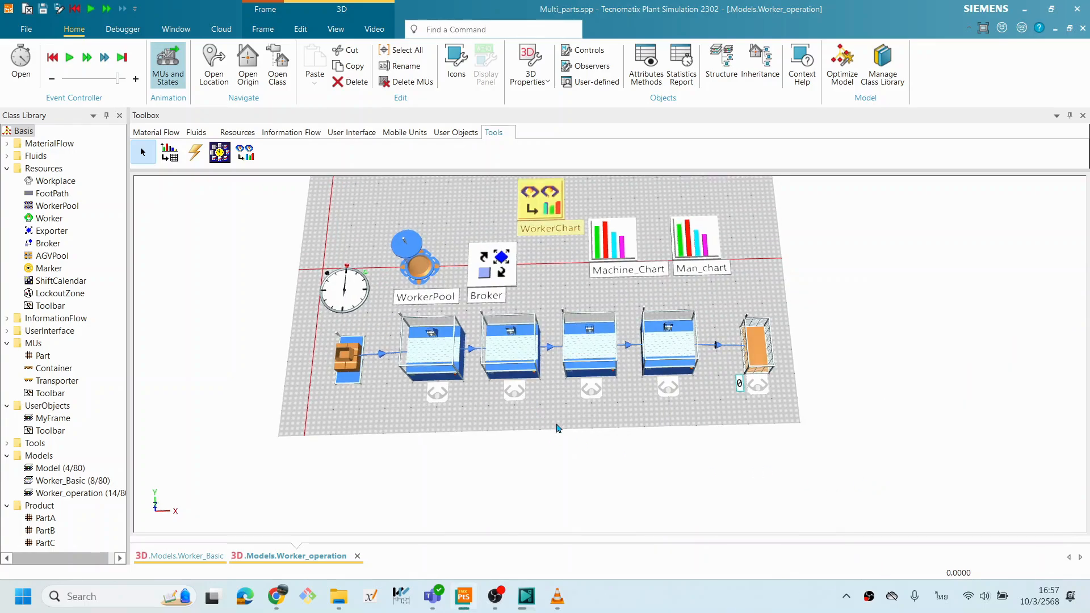
scroll(557, 429, "up", 2)
scroll(558, 427, "down", 1)
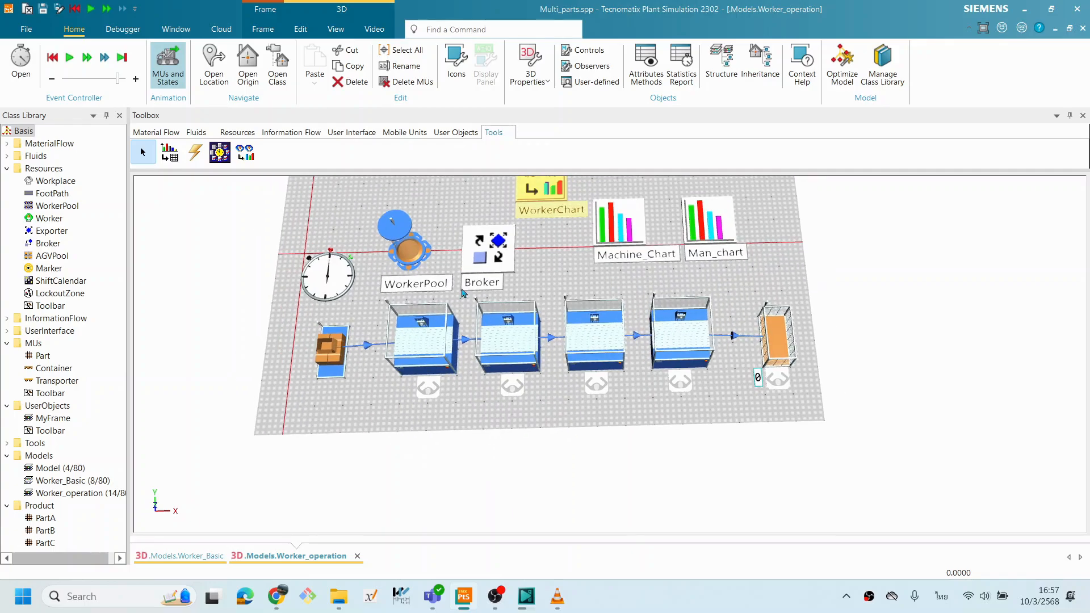
left_click(412, 256)
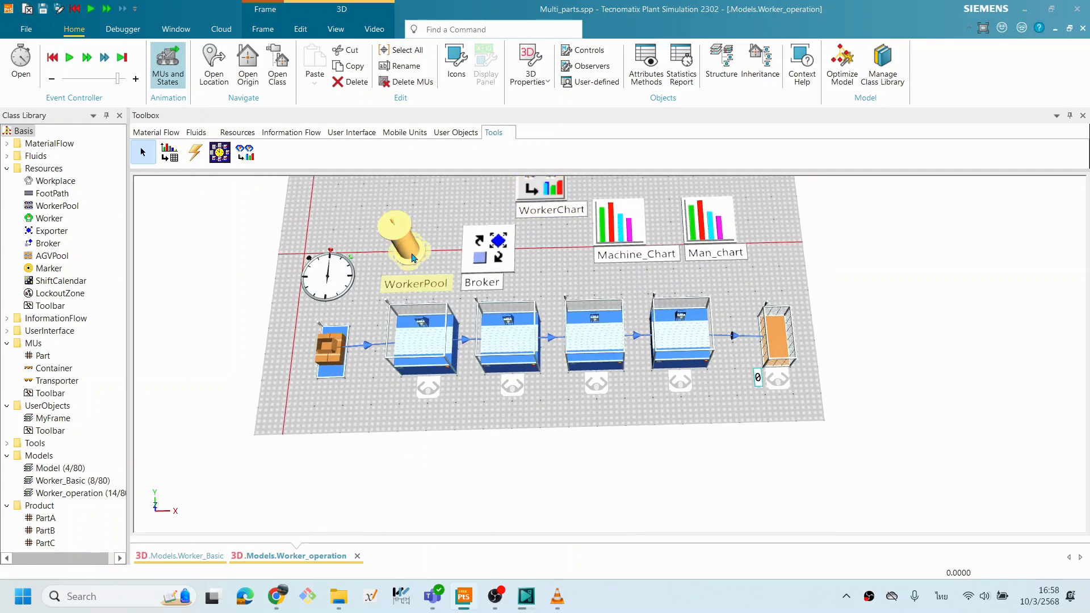
double_click(413, 257)
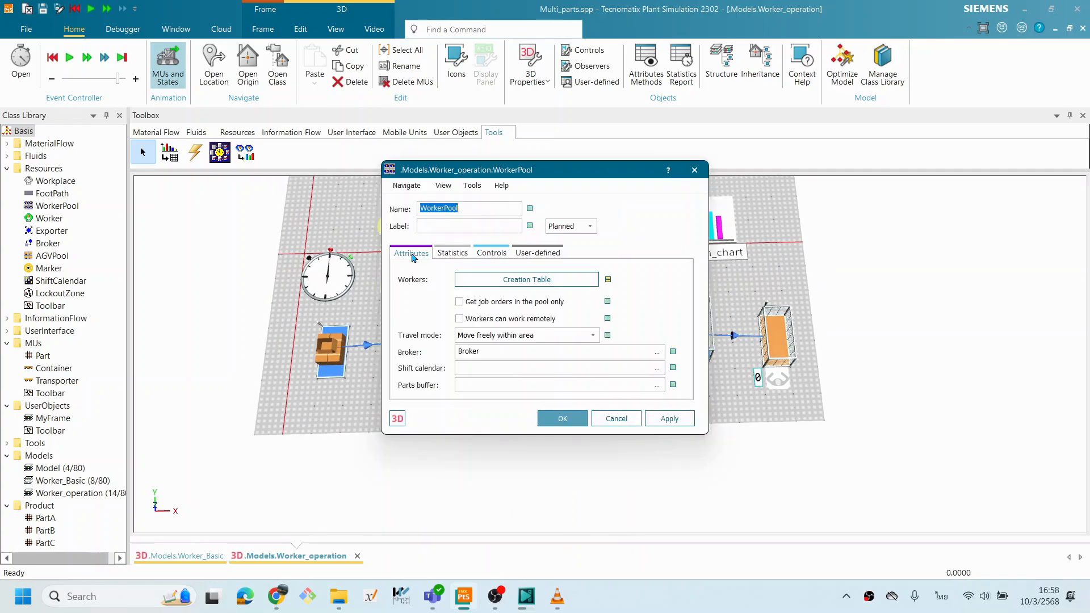
left_click(595, 280)
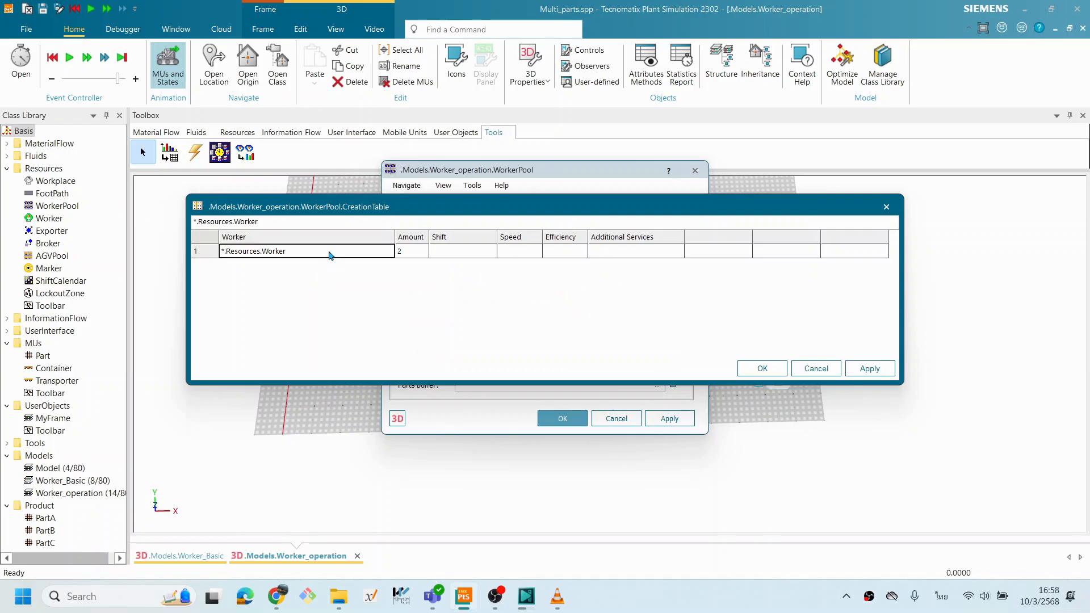
left_click(408, 252)
left_click(409, 252)
type("3")
left_click(763, 368)
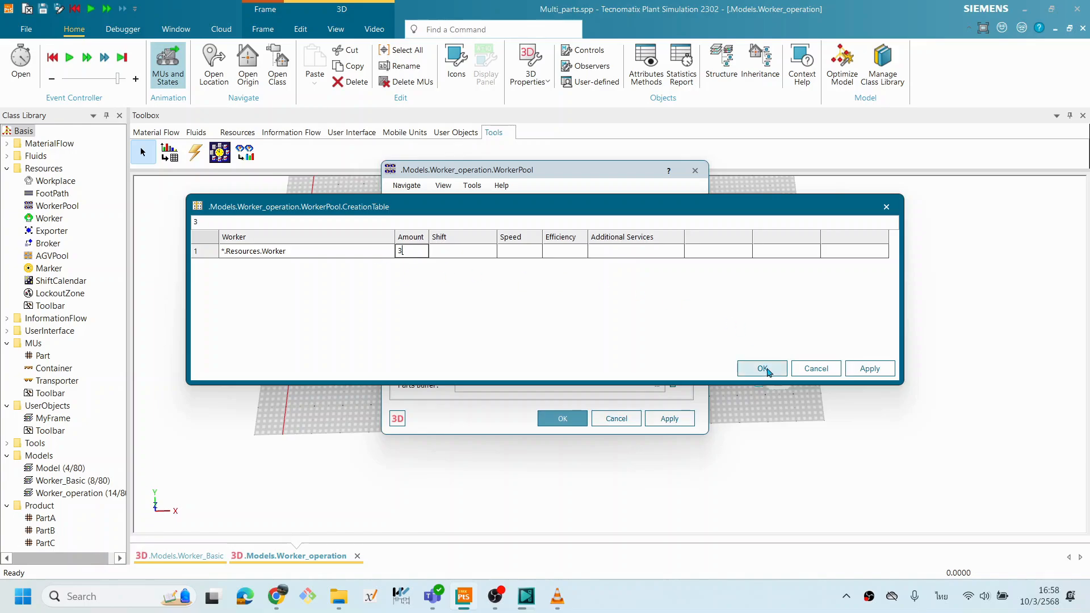
left_click(670, 418)
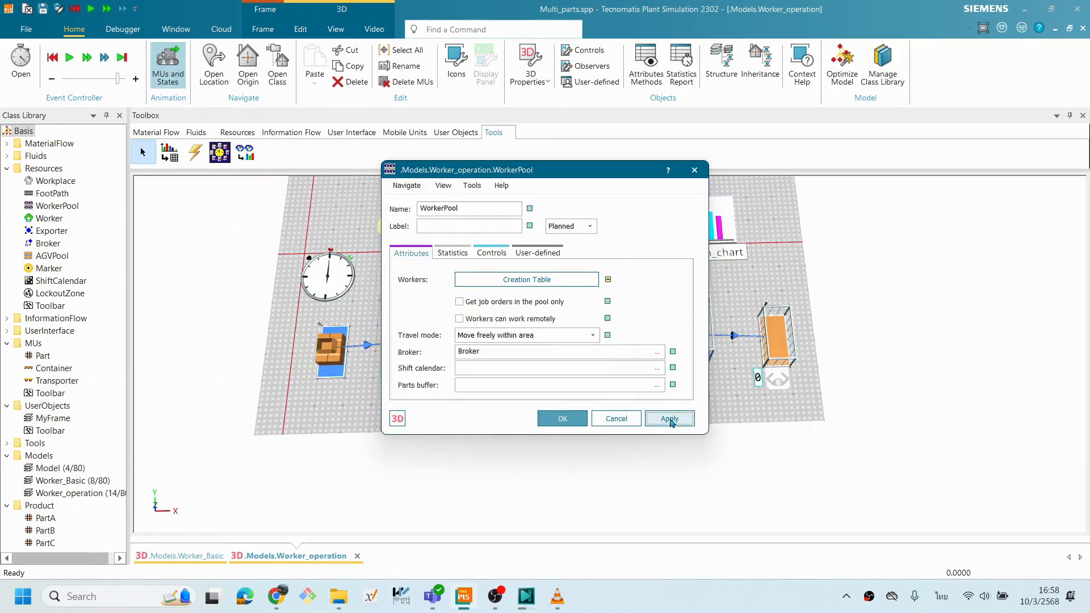
left_click(565, 419)
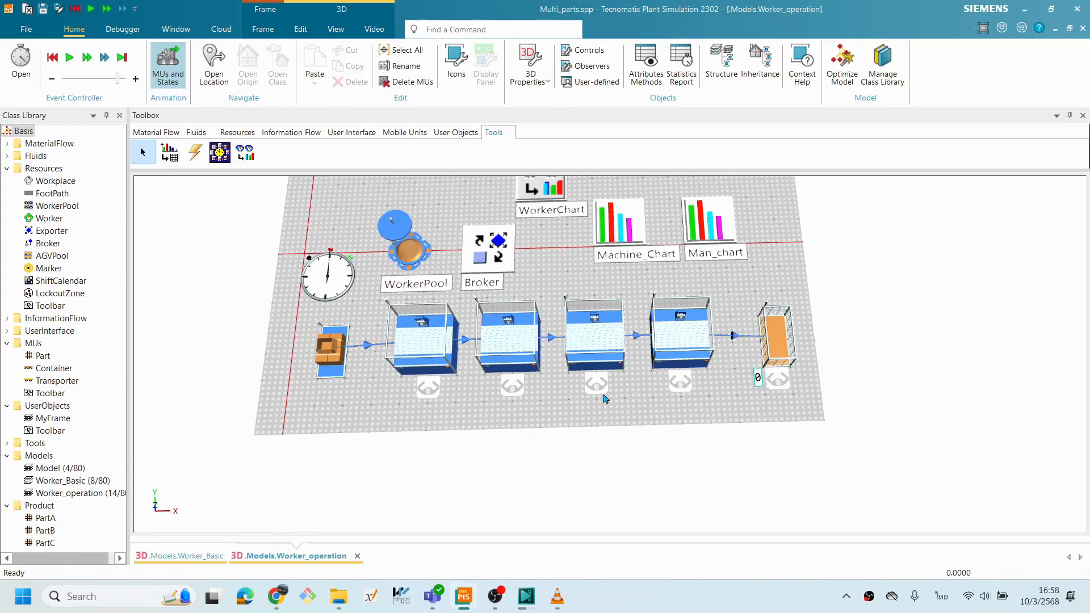
Open the Event Controller of Worker_operation and start the simulation.
scroll(557, 287, "down", 2)
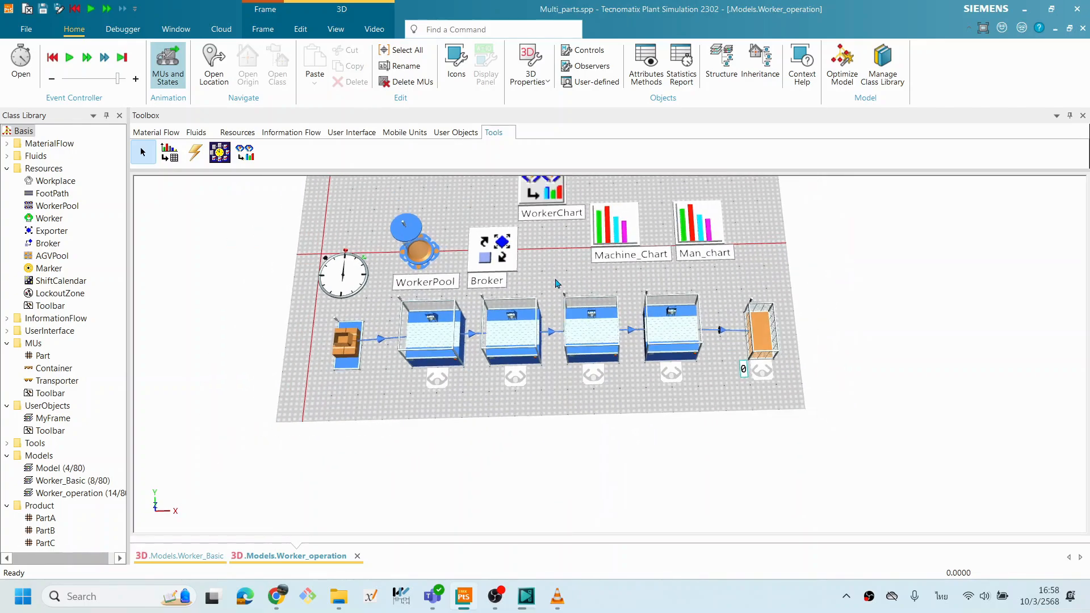
left_click_drag(600, 281, 585, 348)
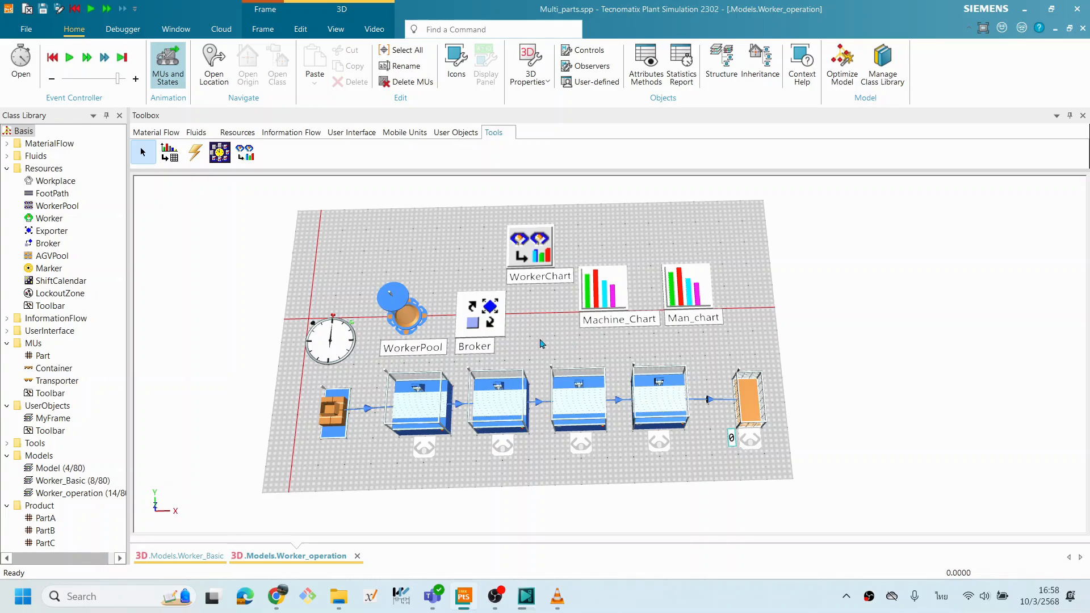
double_click(333, 342)
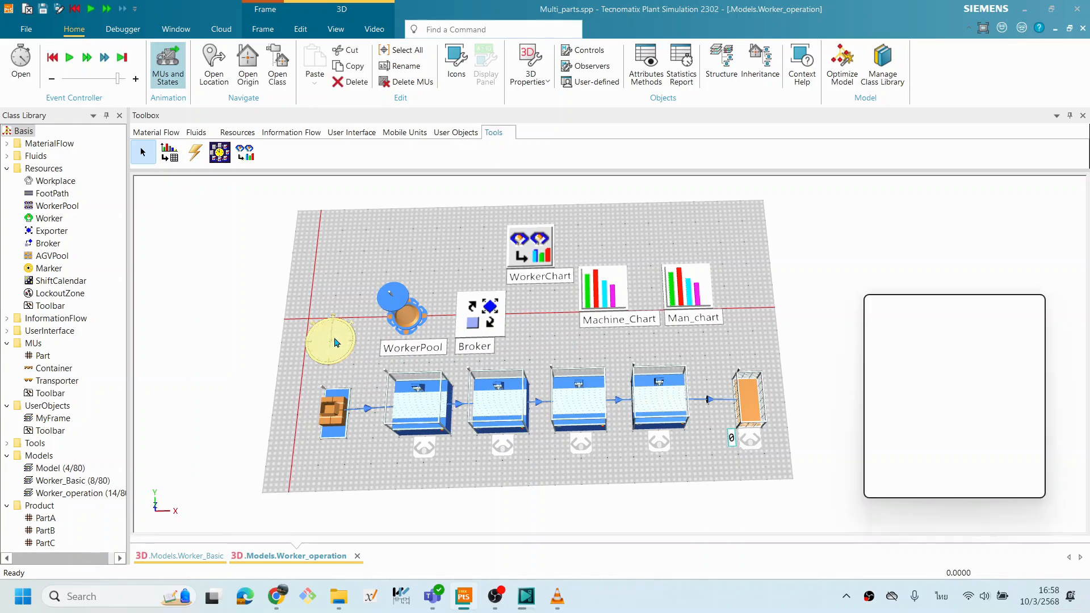
left_click_drag(898, 308, 900, 281)
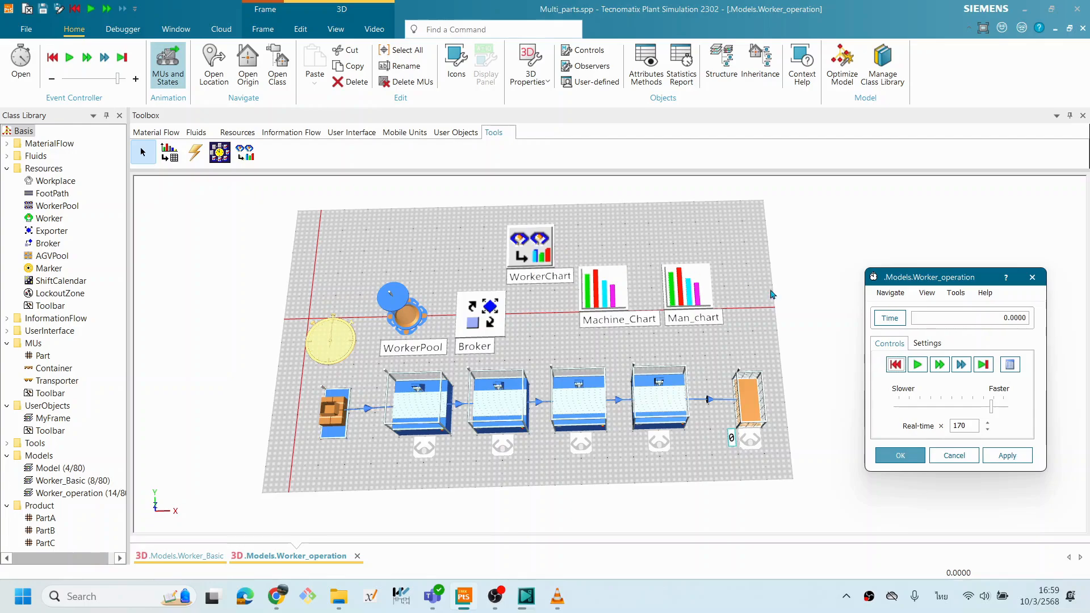
left_click(917, 365)
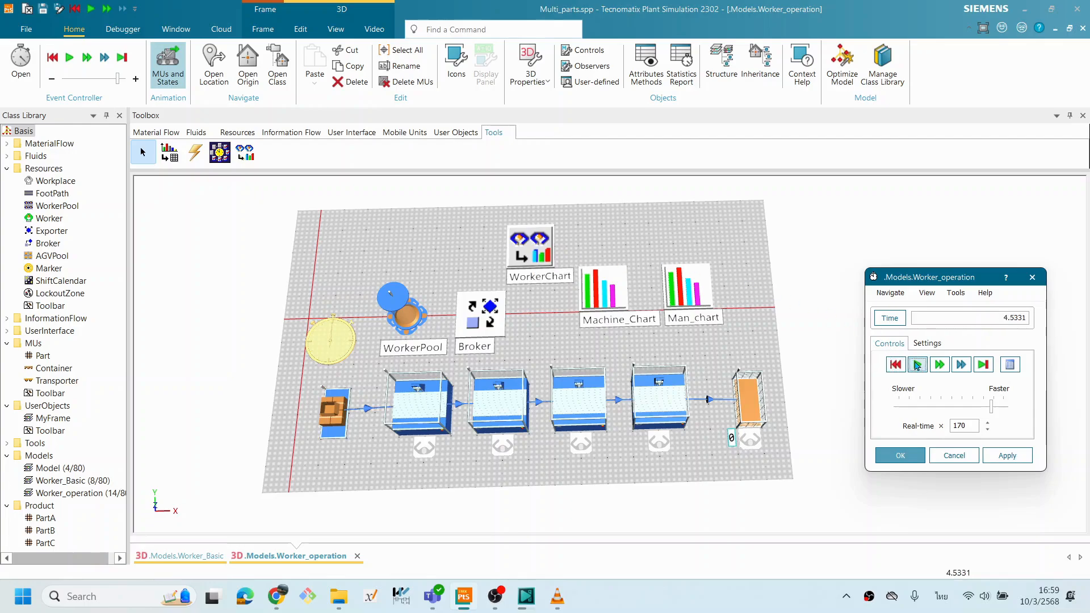
View the WorkerChart's utilization of the individual workers while the simulation runs.
double_click(559, 269)
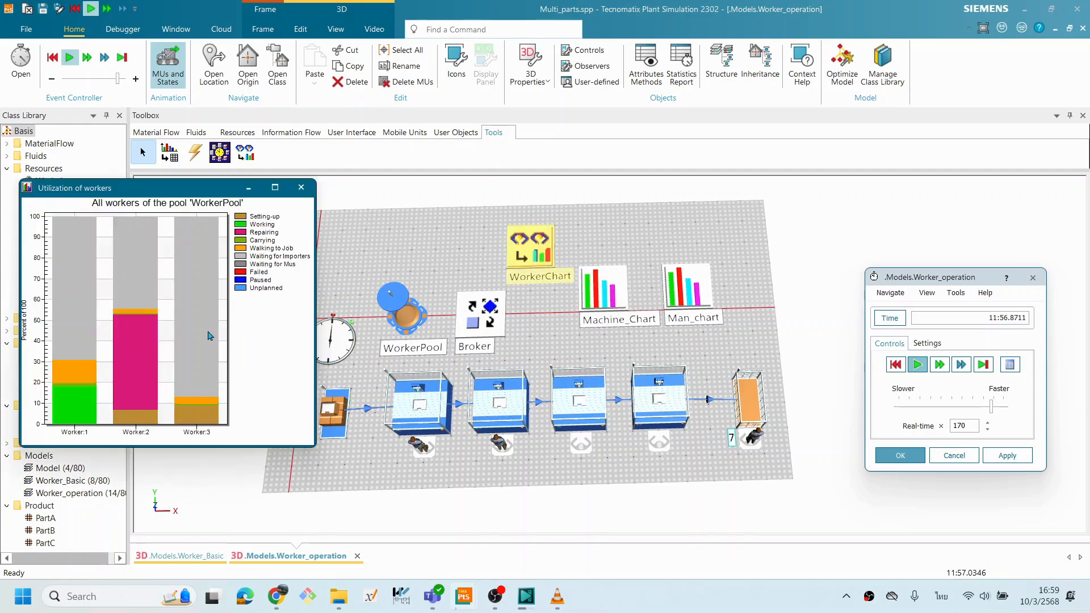
left_click_drag(175, 190, 184, 187)
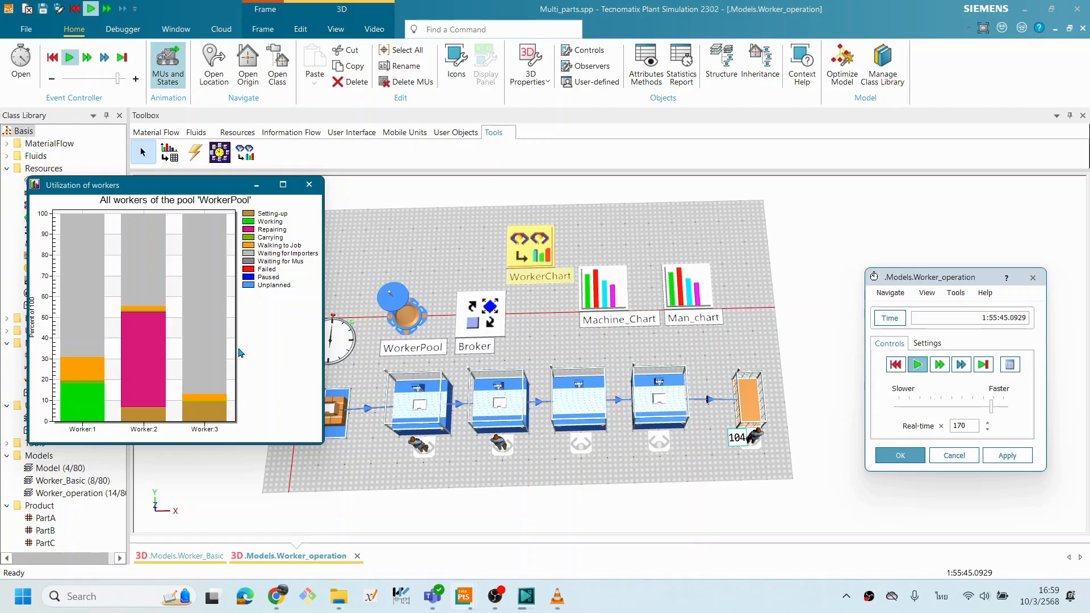
right_click(691, 362)
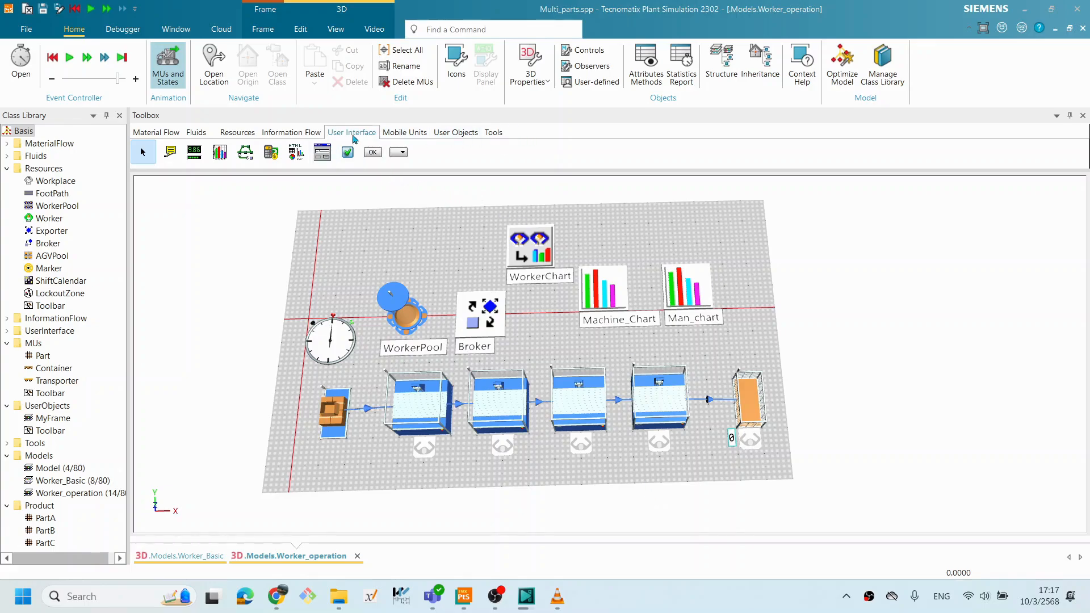
Insert a ShiftCalendar resource into the Worker_operation model, behind the WorkerPool and beside the WorkerChart.
left_click(238, 133)
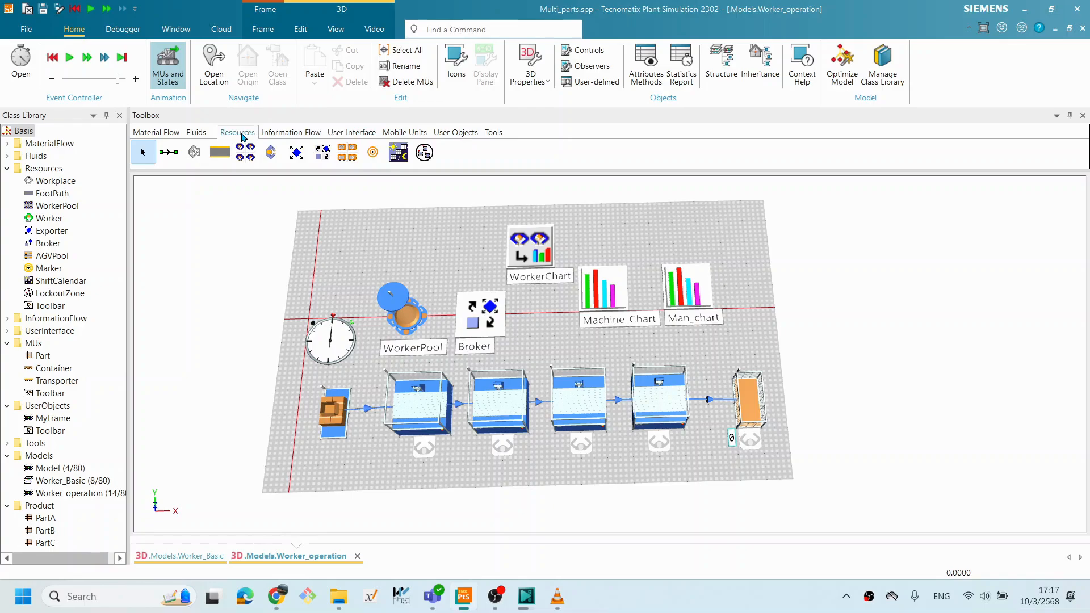
left_click(397, 155)
left_click(440, 245)
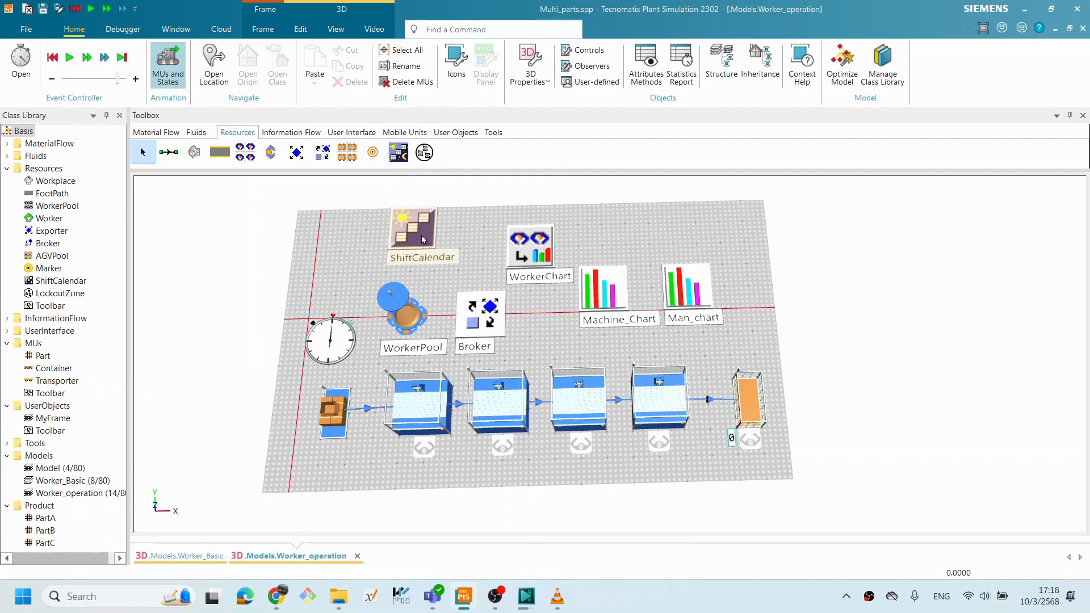
left_click_drag(440, 242, 441, 244)
left_click(482, 241)
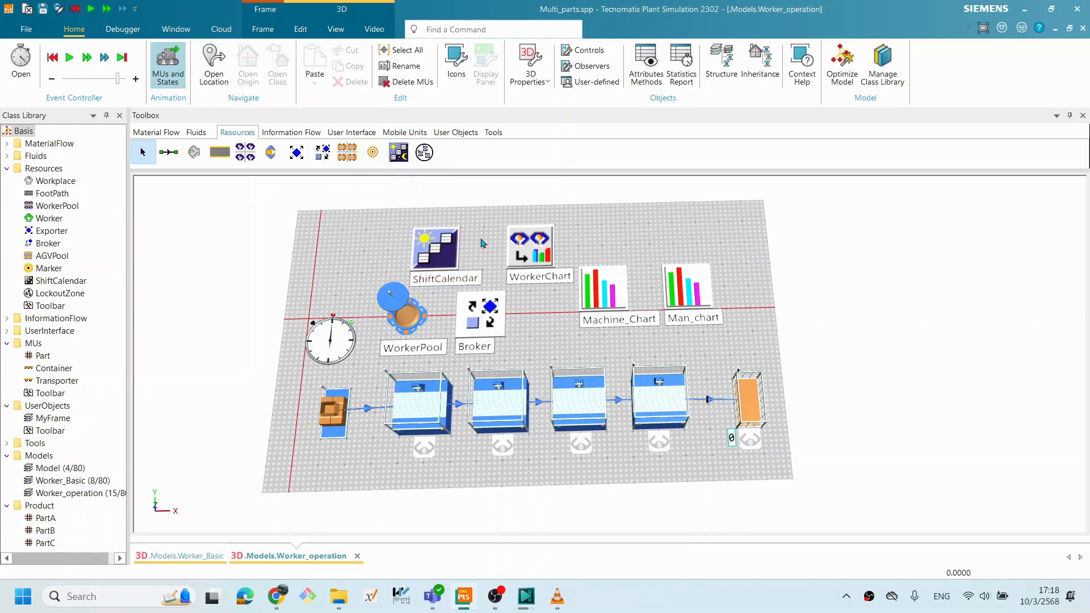
Open the ShiftCalendar's settings and examine its shift times, keeping the dialog clear of the ShiftCalendar and WorkerPool.
left_click(445, 257)
double_click(432, 265)
left_click_drag(511, 168, 341, 81)
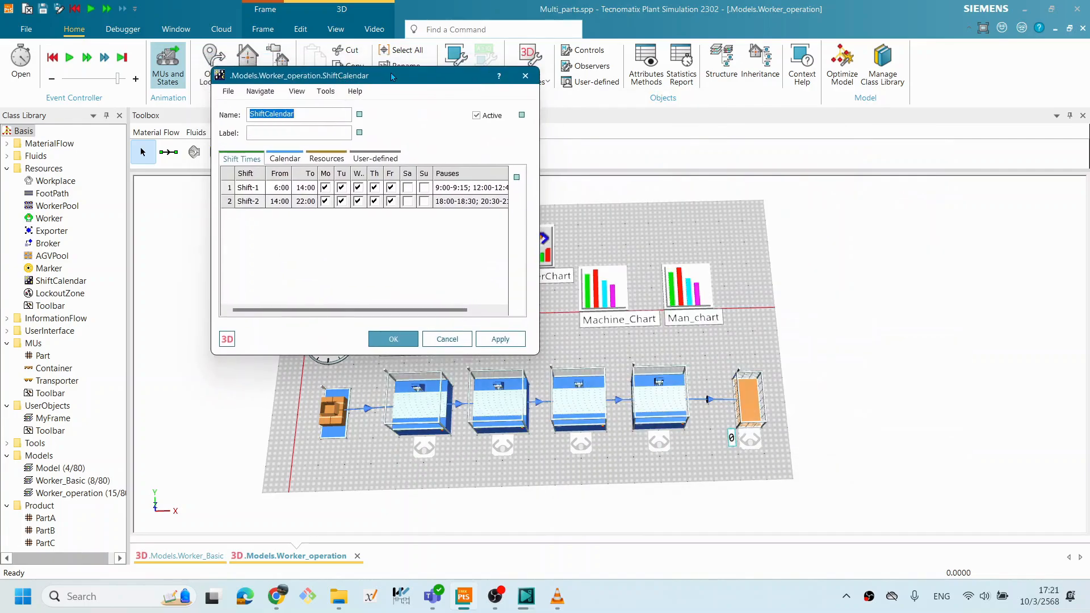
left_click_drag(377, 67, 505, 129)
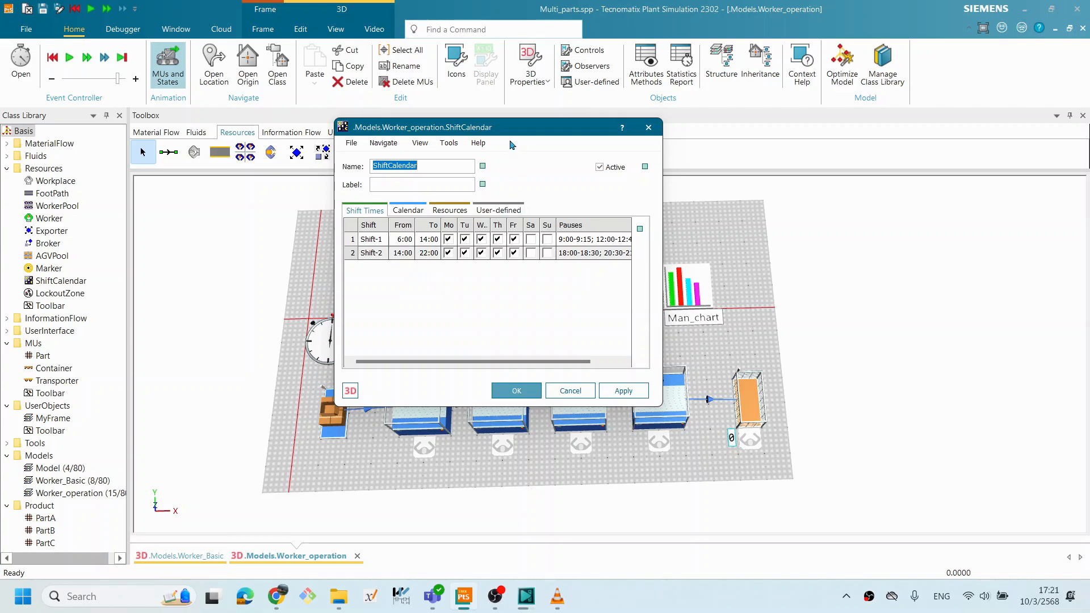
left_click_drag(501, 133, 681, 155)
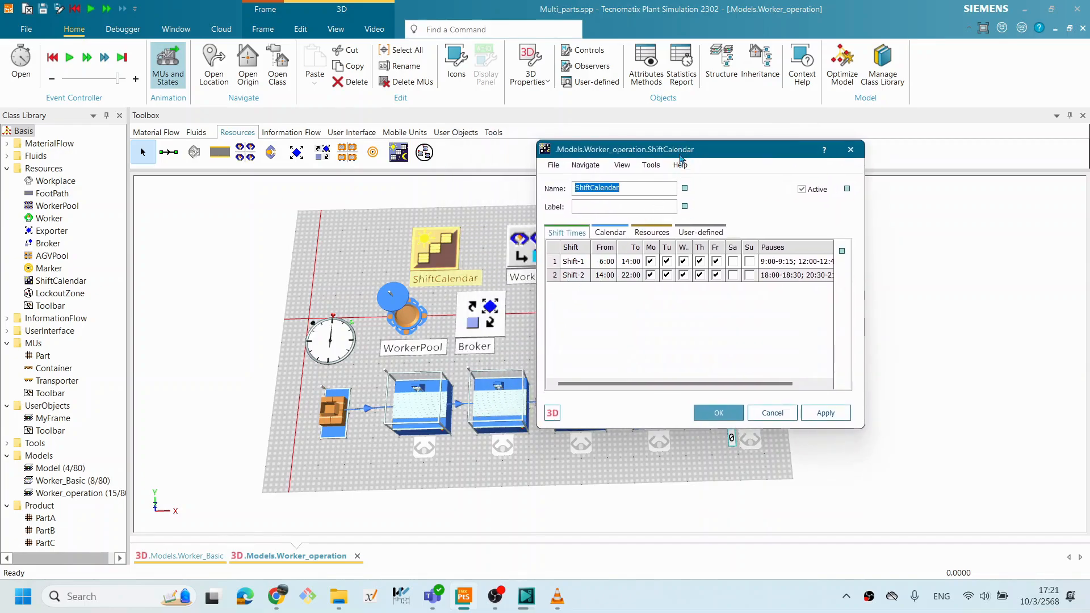
left_click_drag(682, 151, 542, 152)
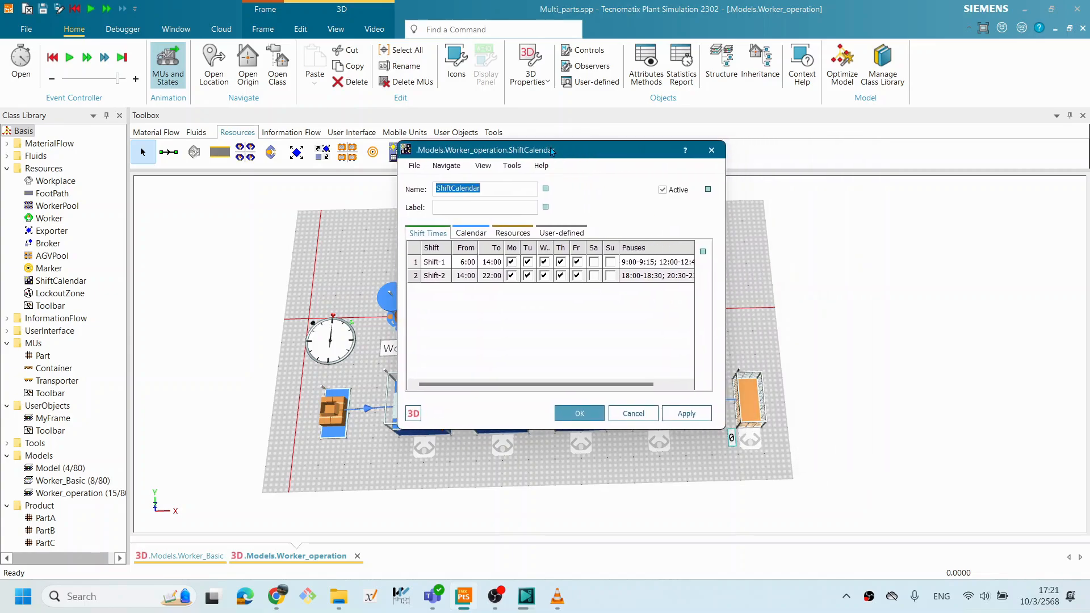
left_click(630, 606)
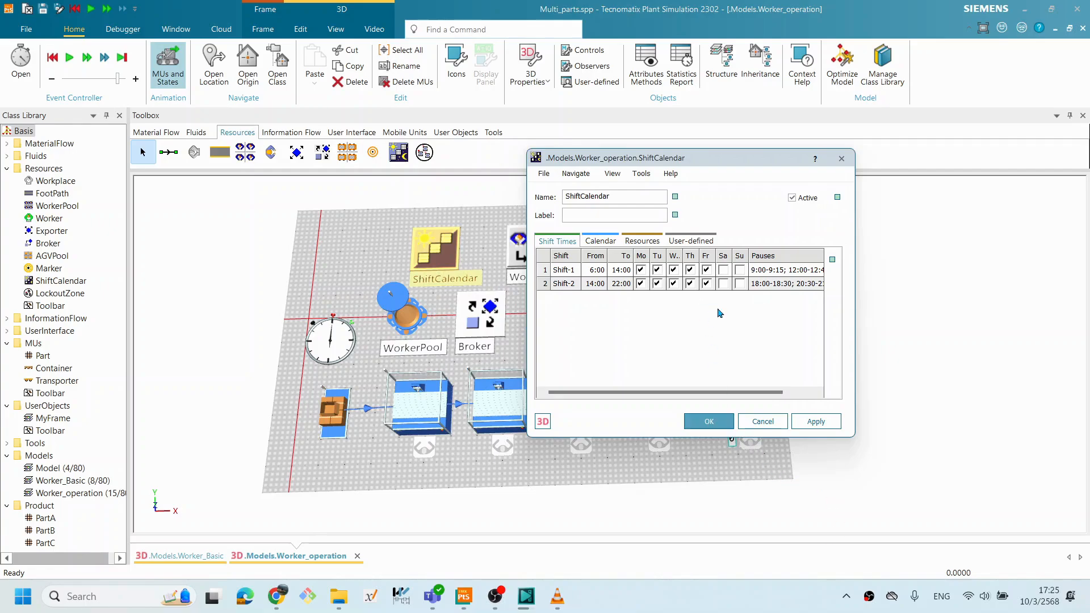
left_click_drag(626, 157, 637, 157)
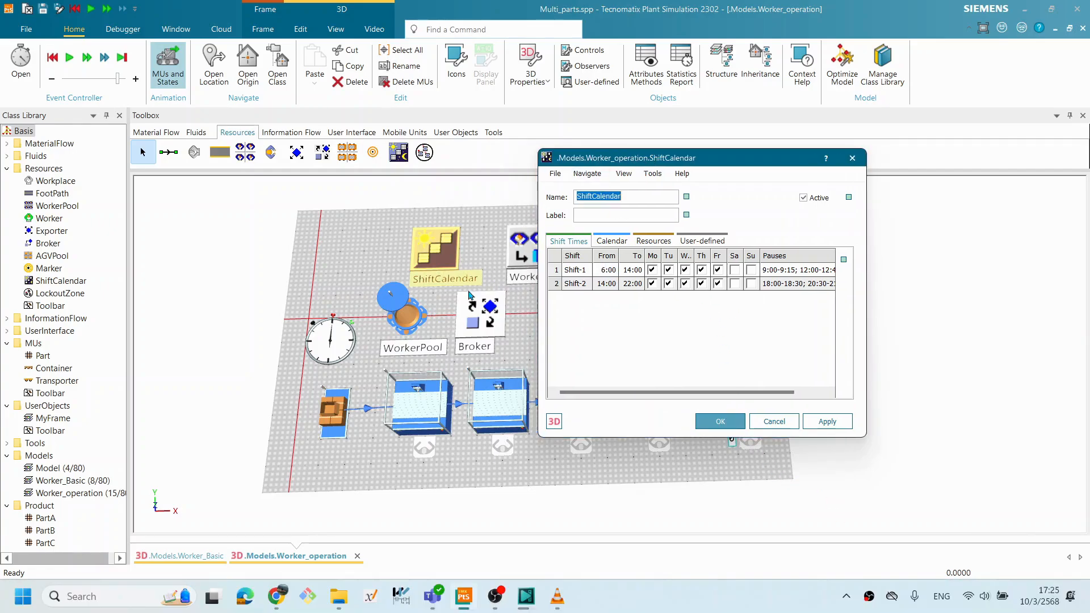
Check the Shift column in the WorkerPool's creation table, close the WorkerPool without changes, and return to the ShiftCalendar dialog.
left_click(401, 318)
double_click(400, 318)
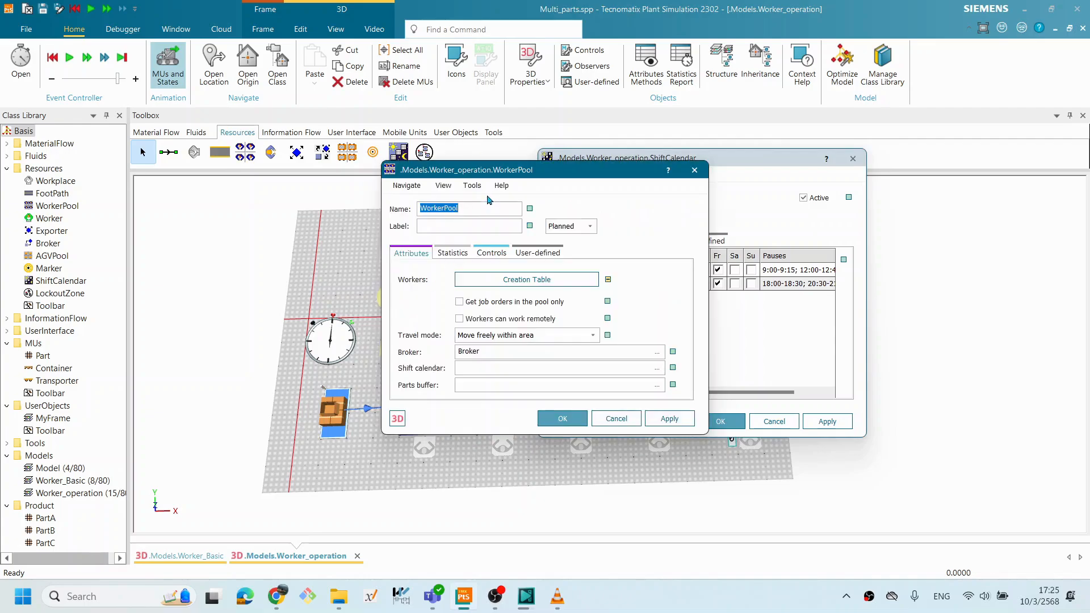
left_click_drag(519, 170, 308, 167)
left_click(317, 280)
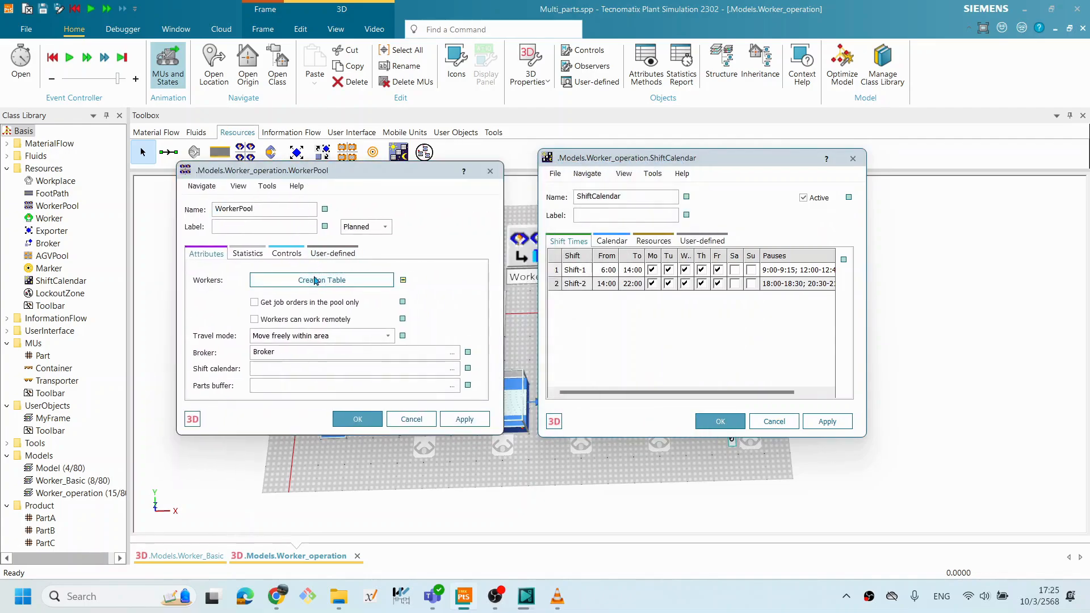
left_click_drag(428, 217, 322, 208)
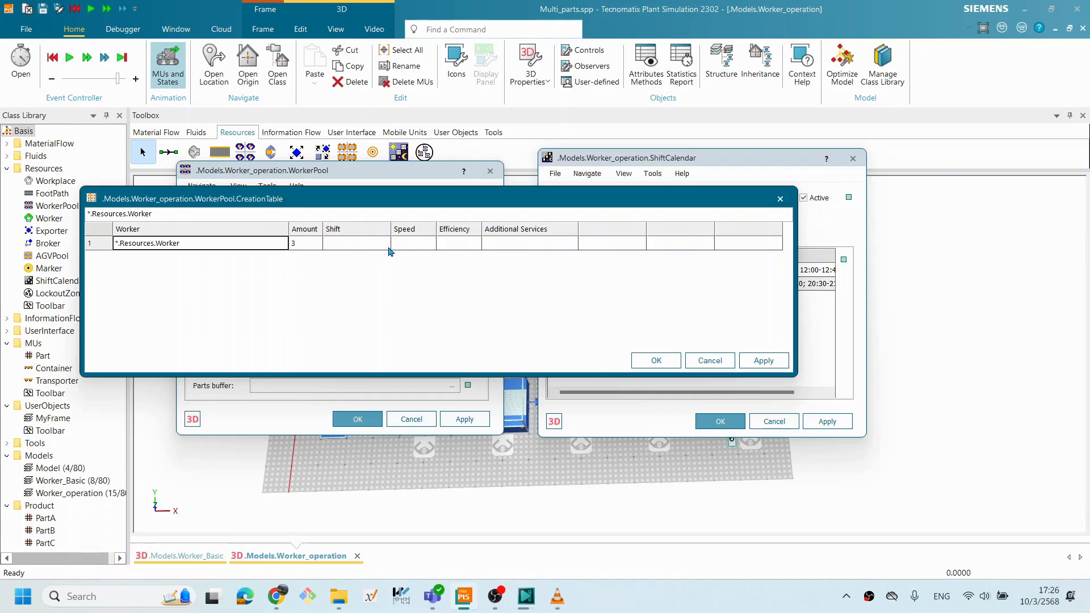
left_click(359, 244)
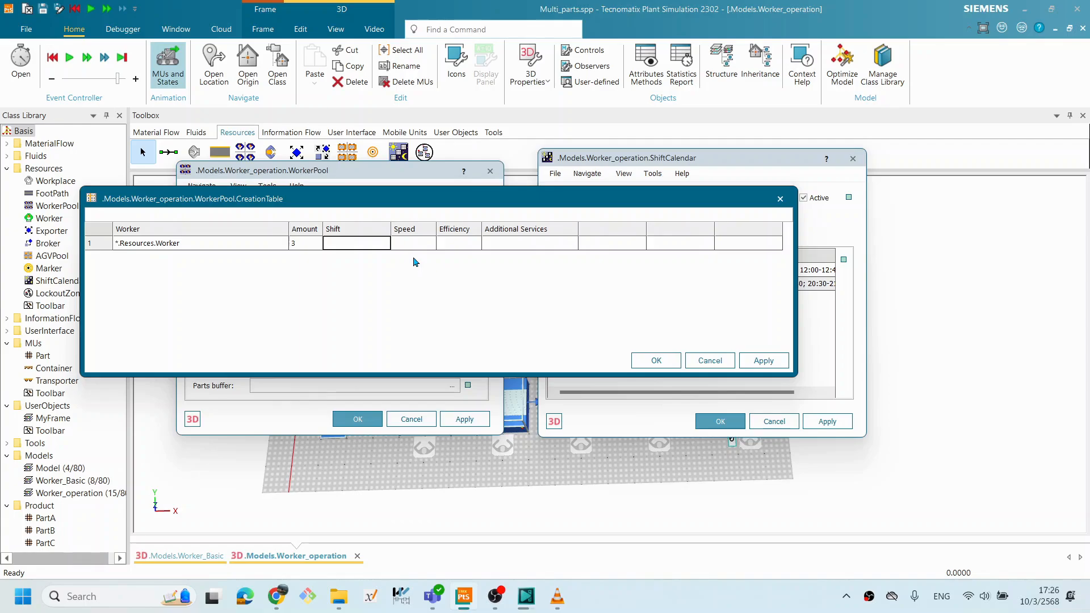
left_click(718, 361)
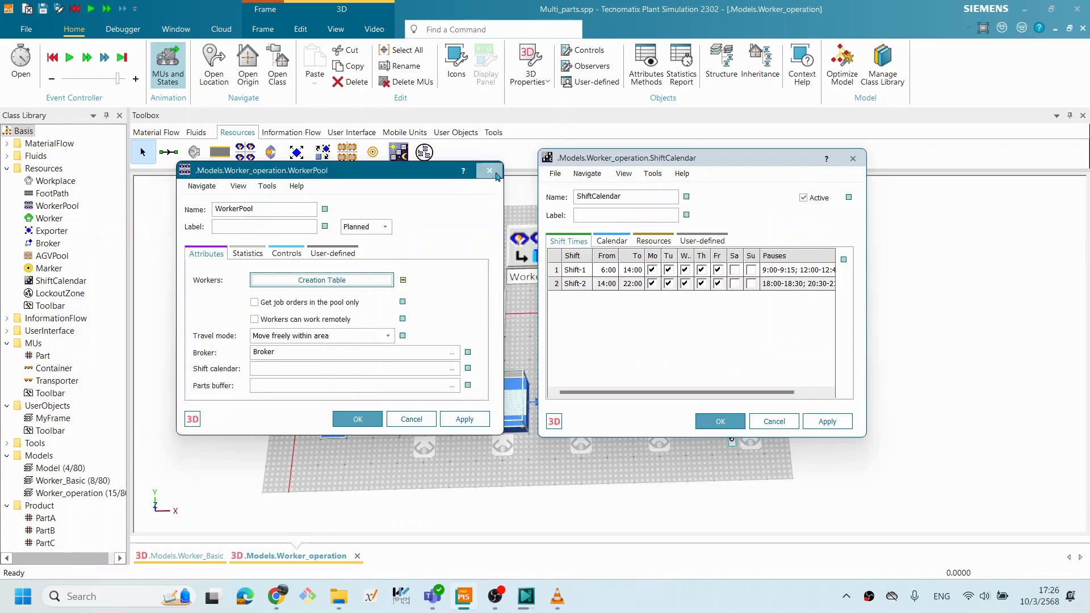
left_click(489, 171)
left_click(694, 337)
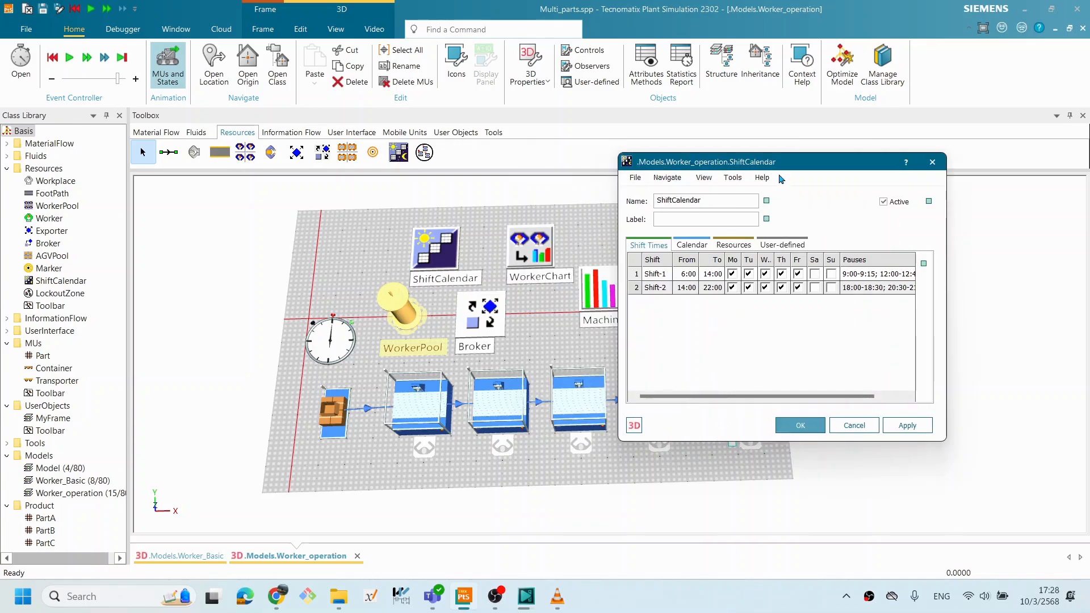
left_click_drag(788, 161, 738, 165)
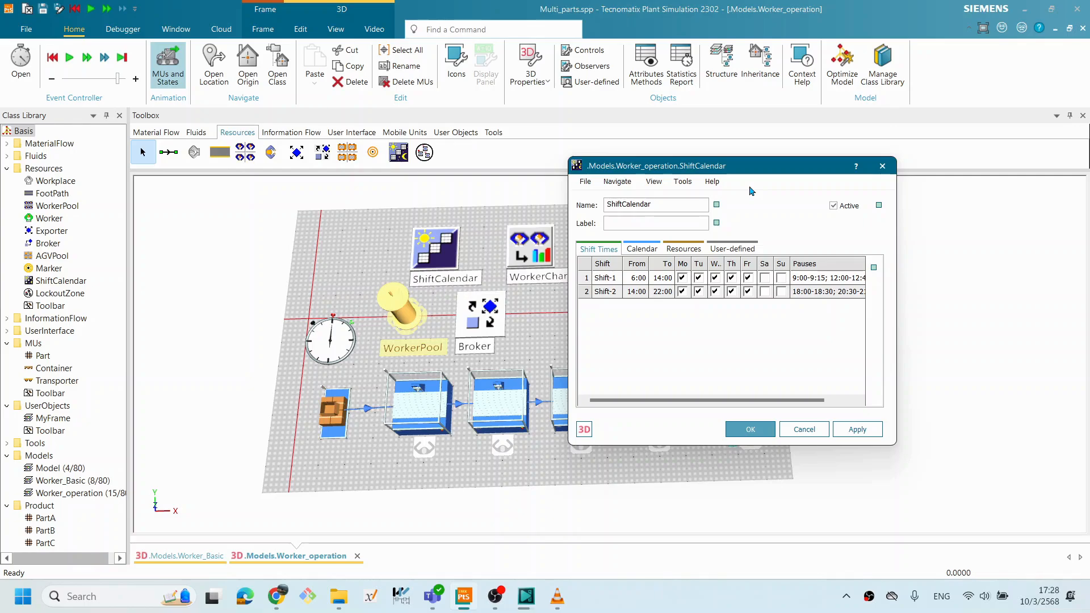
Switch to Chrome and bring up the Indeed article "What Is a Work Shift? Definition, Types and Benefits" from its beginning.
left_click(278, 599)
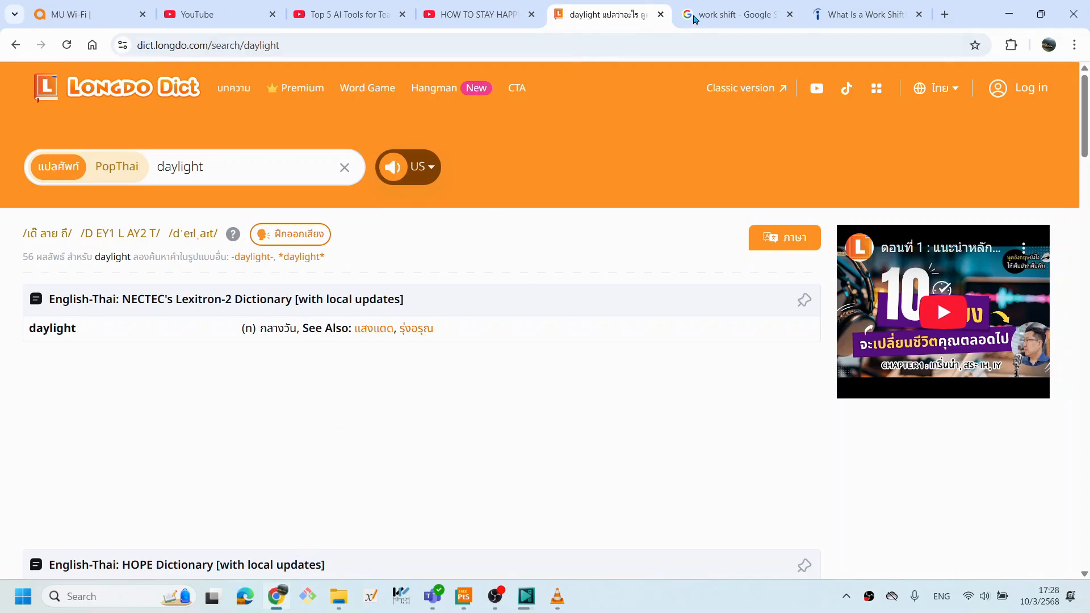
left_click(729, 16)
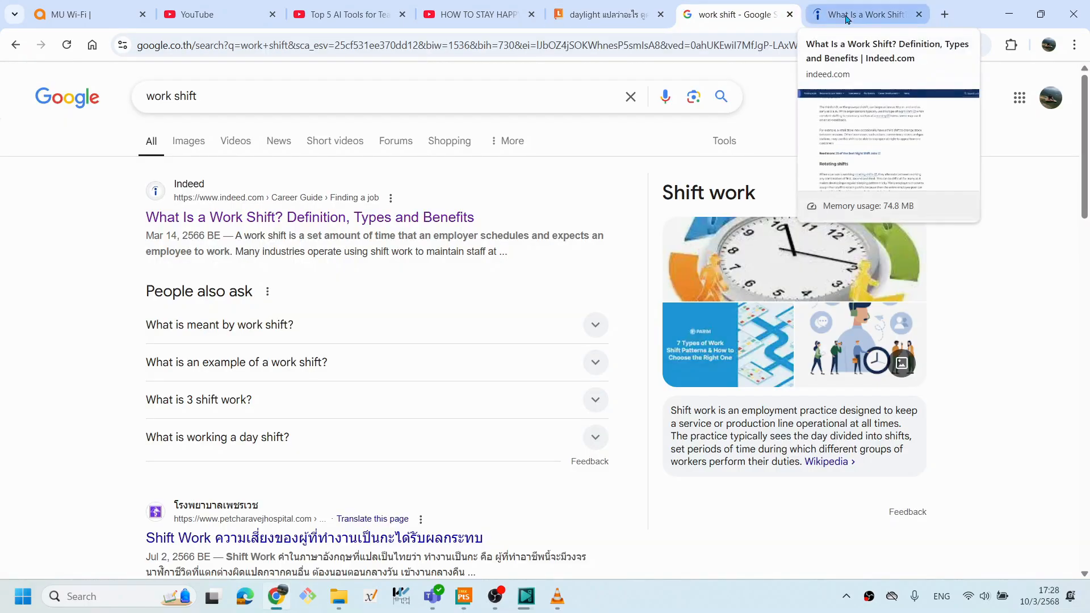
left_click(849, 16)
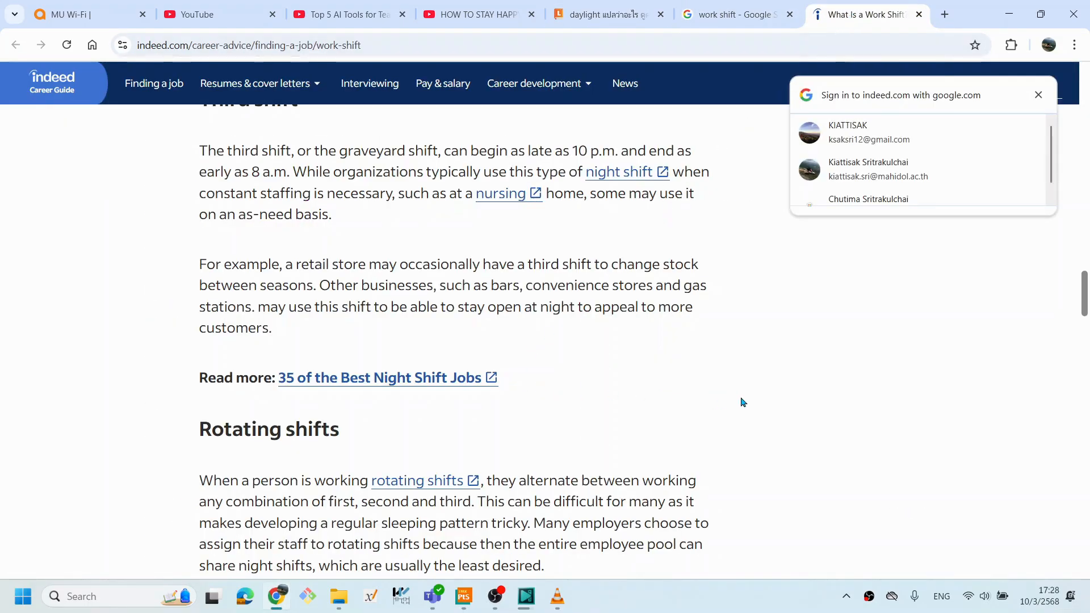
scroll(432, 373, "up", 8)
scroll(433, 373, "up", 15)
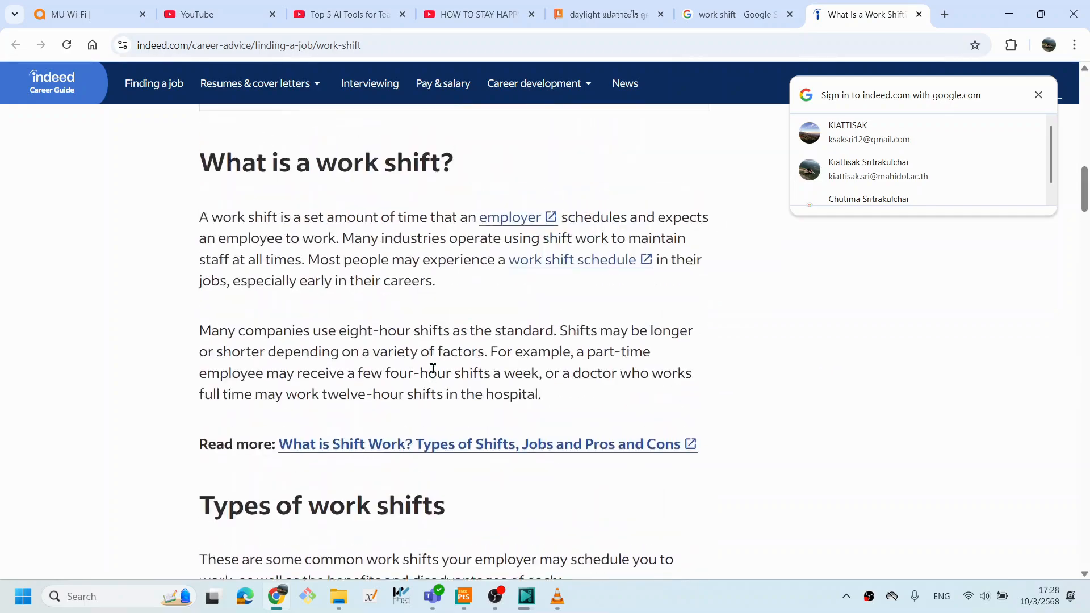
scroll(438, 376, "down", 5)
scroll(438, 376, "up", 5)
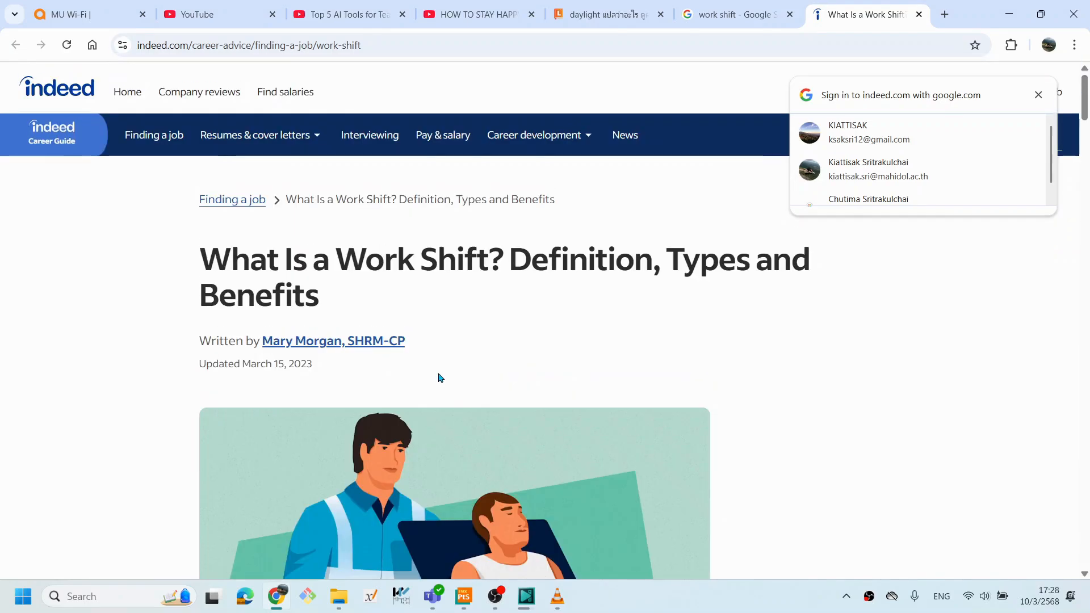
Read the article's descriptions of the first, second and third shifts, including their typical start and end times.
scroll(465, 382, "down", 10)
scroll(465, 382, "down", 8)
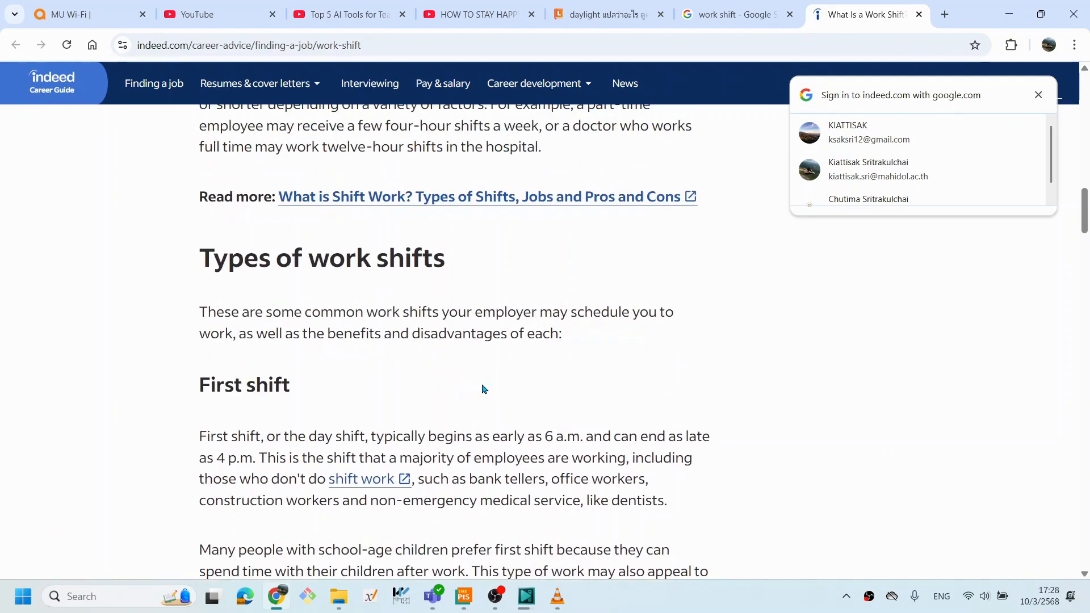
scroll(482, 387, "down", 2)
scroll(408, 337, "down", 2)
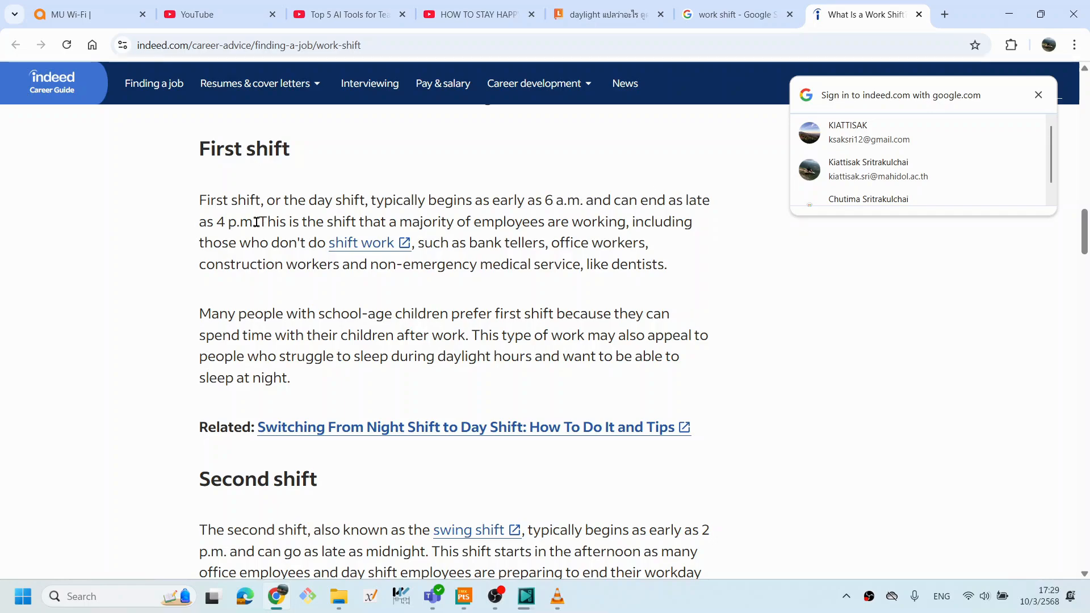
scroll(459, 264, "down", 4)
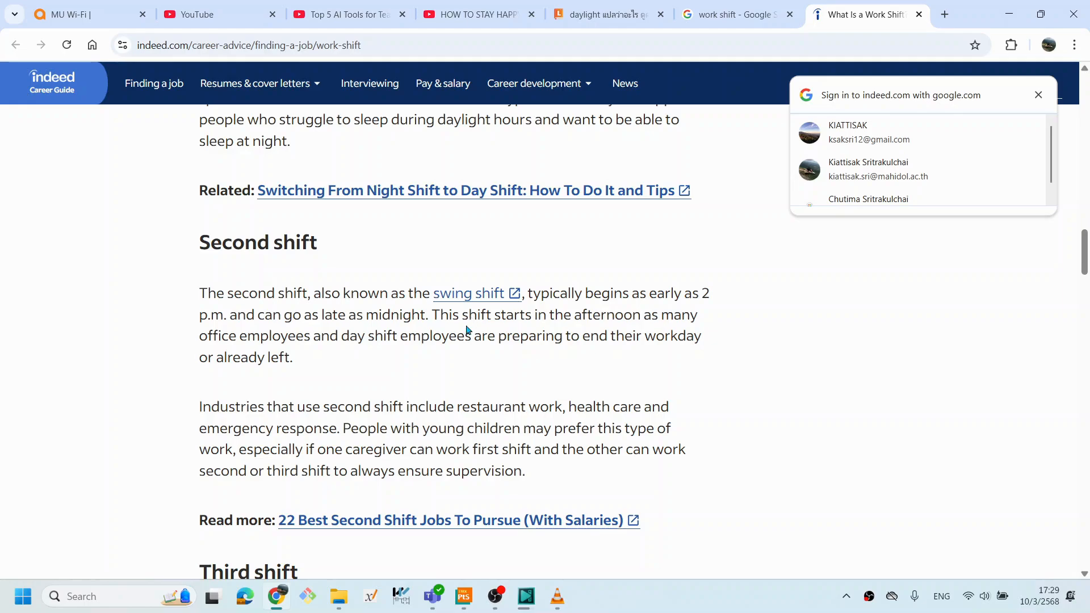
scroll(494, 357, "down", 2)
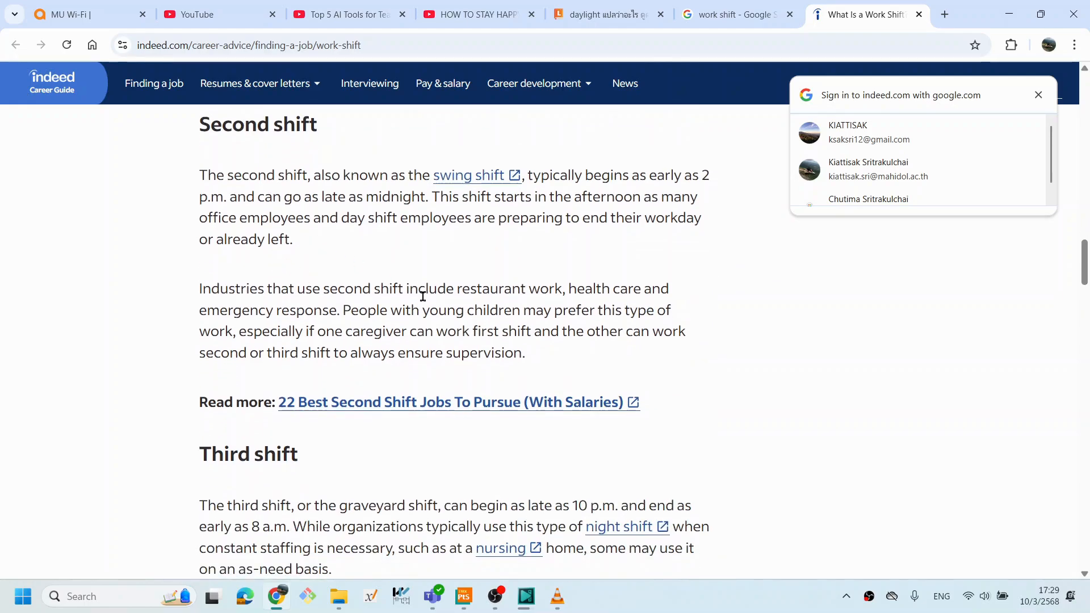
scroll(422, 301, "down", 4)
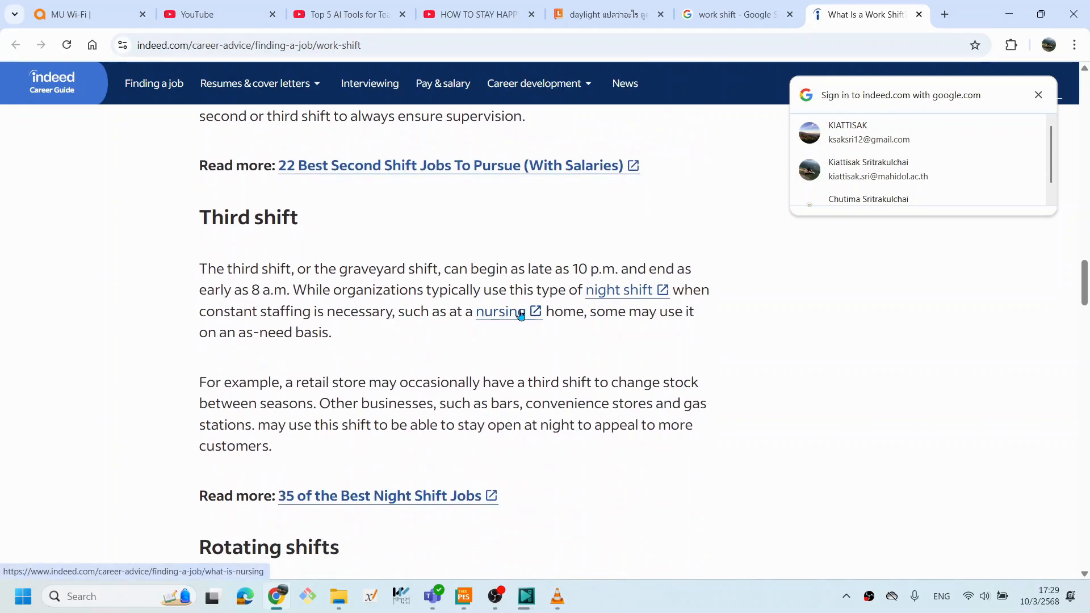
scroll(521, 313, "down", 2)
scroll(520, 311, "up", 2)
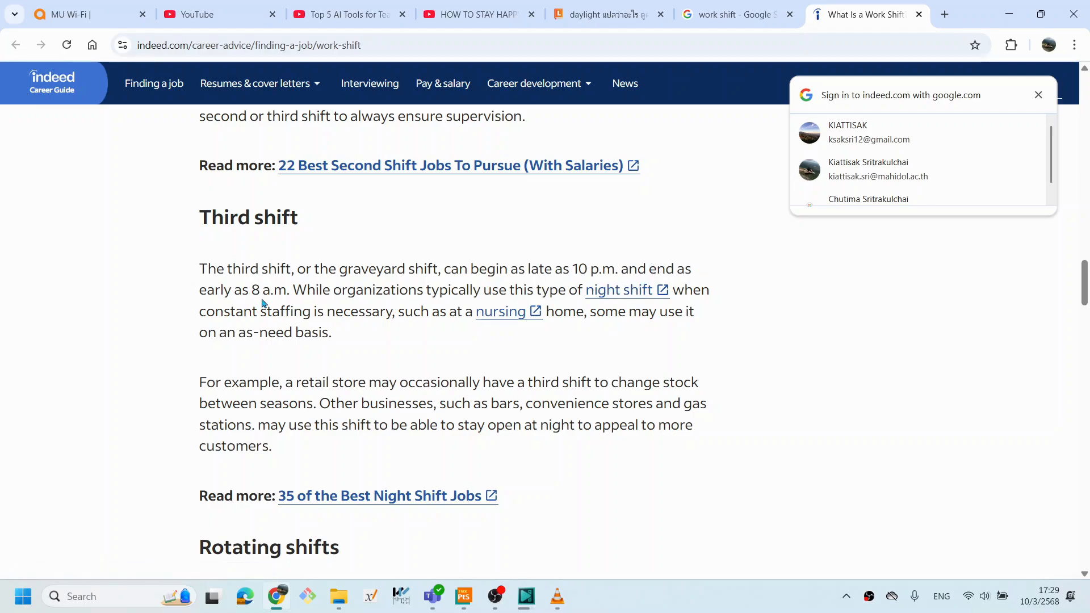
Read the article's sections on third shift, rotating shifts and benefits of work shifts, and return to its beginning.
scroll(521, 366, "down", 2)
scroll(518, 365, "up", 2)
scroll(517, 364, "down", 4)
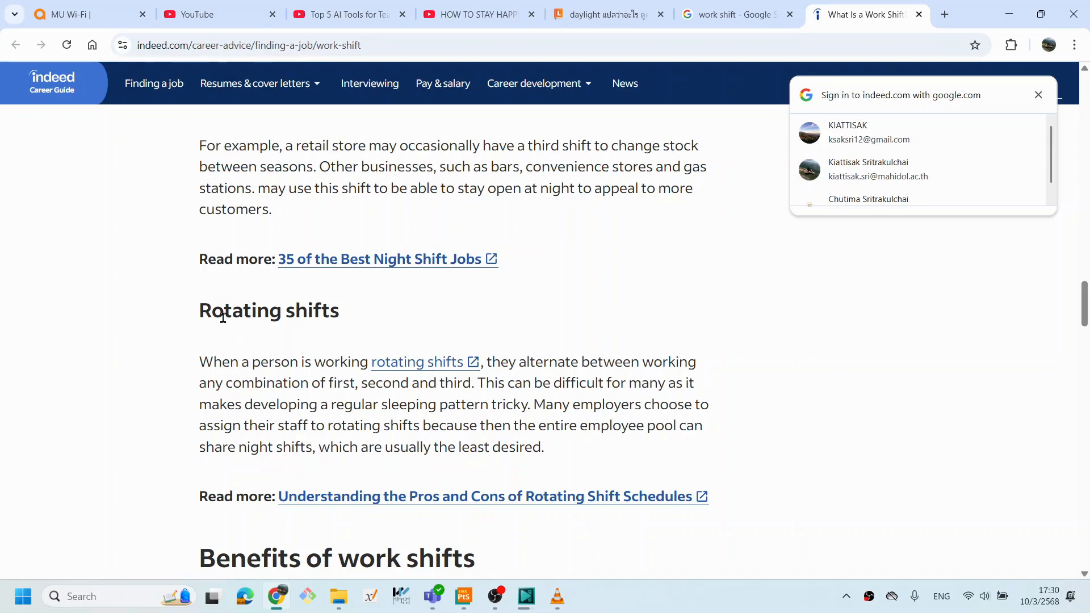
scroll(567, 400, "up", 10)
scroll(570, 414, "down", 20)
scroll(523, 389, "up", 10)
scroll(462, 389, "down", 8)
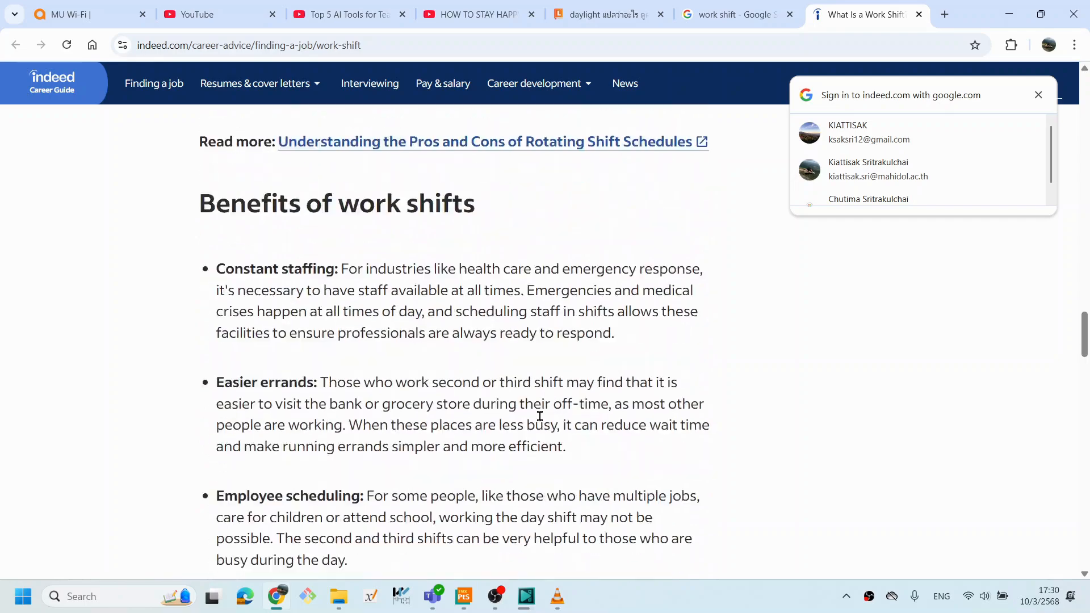
scroll(477, 360, "up", 10)
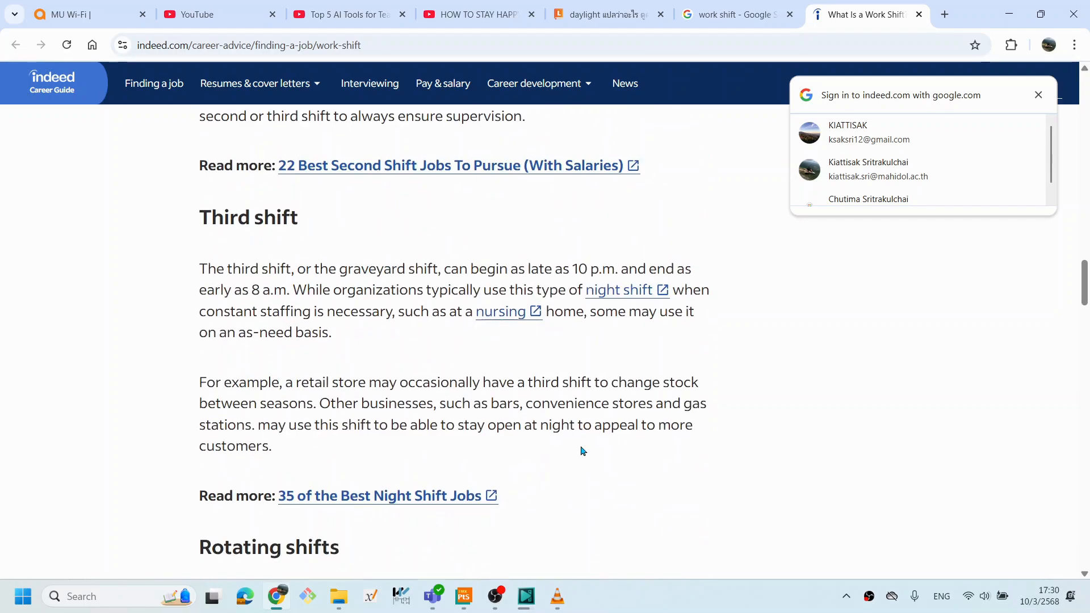
scroll(572, 443, "up", 15)
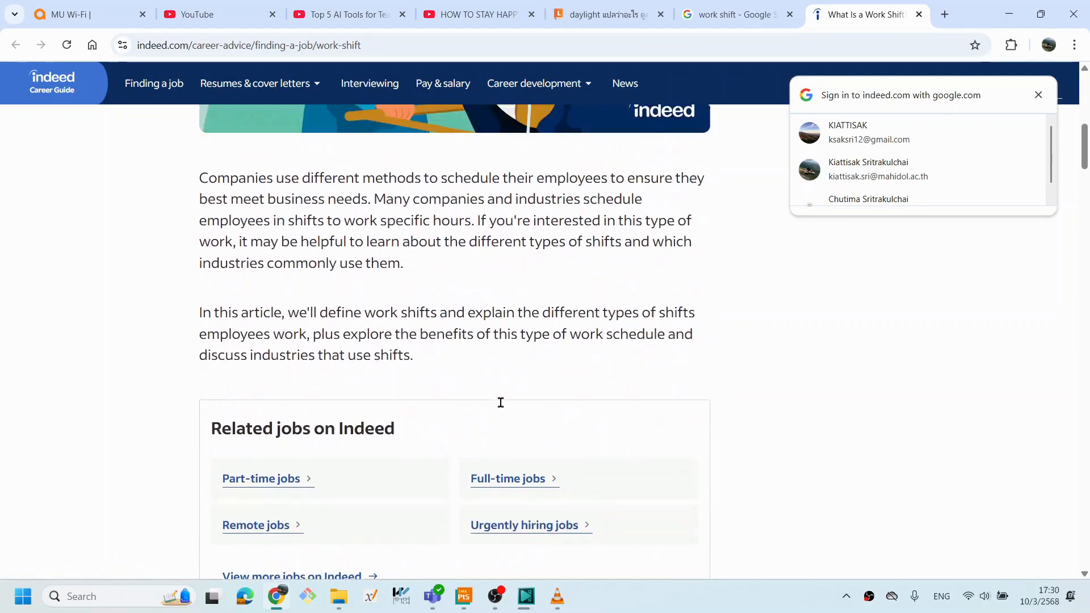
scroll(510, 413, "down", 4)
scroll(437, 273, "up", 5)
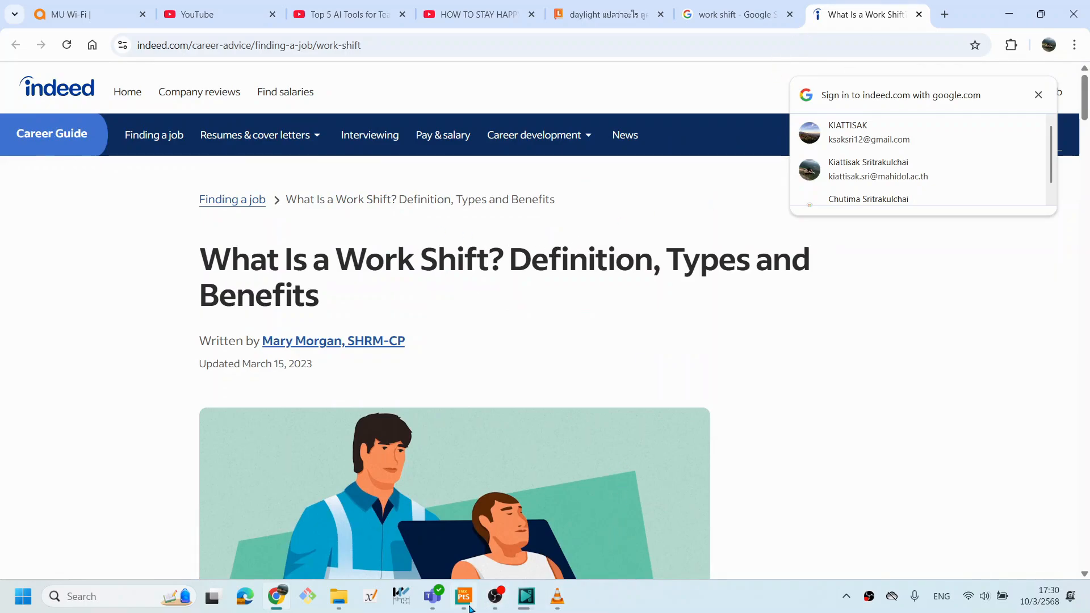
Switch back to Plant Simulation, reopen the ShiftCalendar's settings and turn off inheritance for its shift times table.
left_click(469, 607)
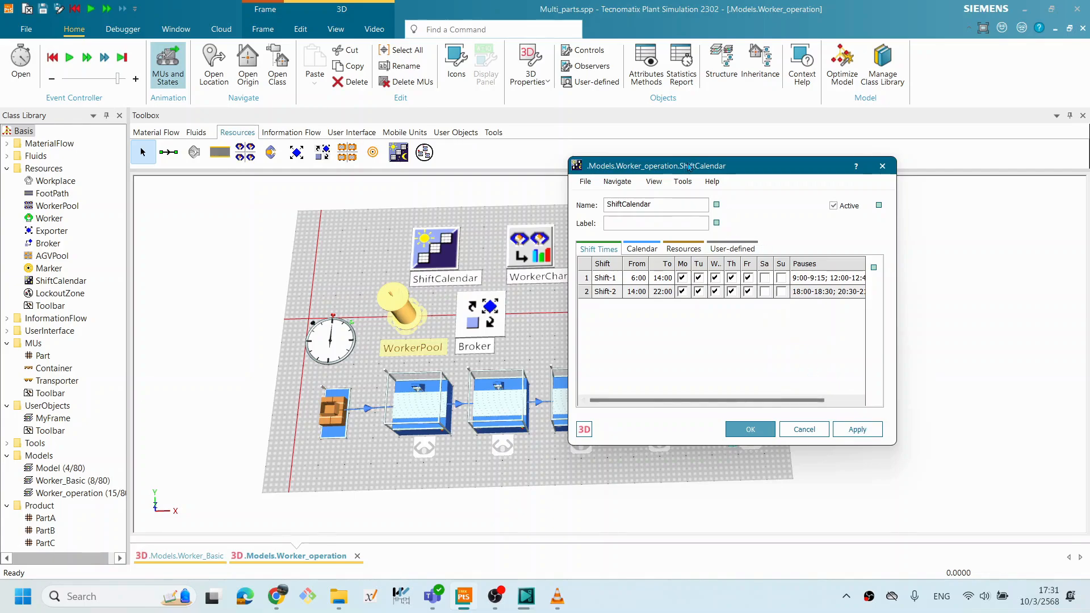
left_click_drag(688, 167, 604, 171)
left_click(773, 431)
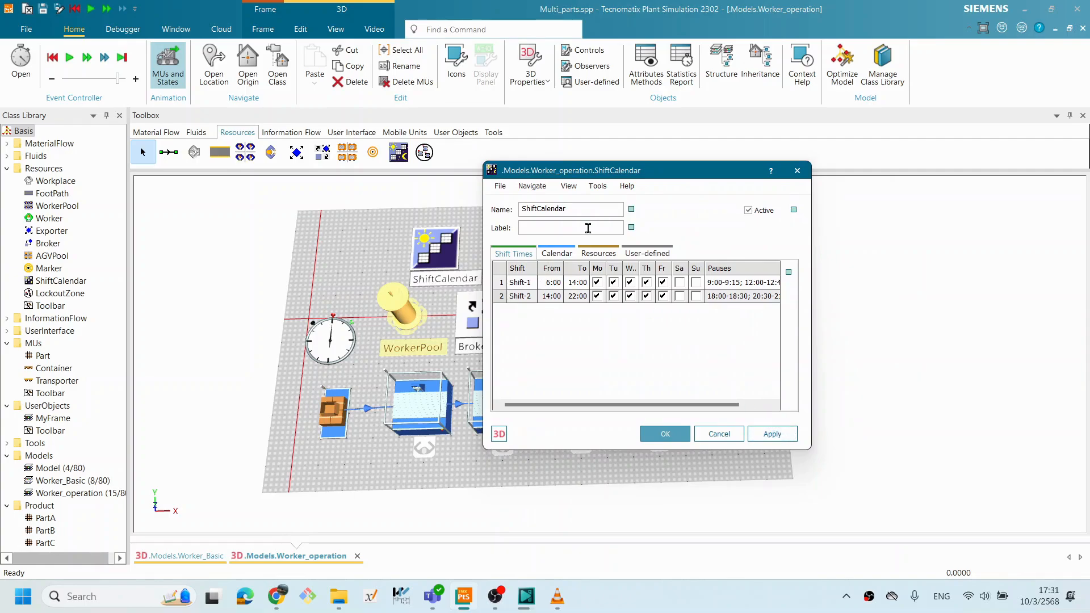
left_click(719, 434)
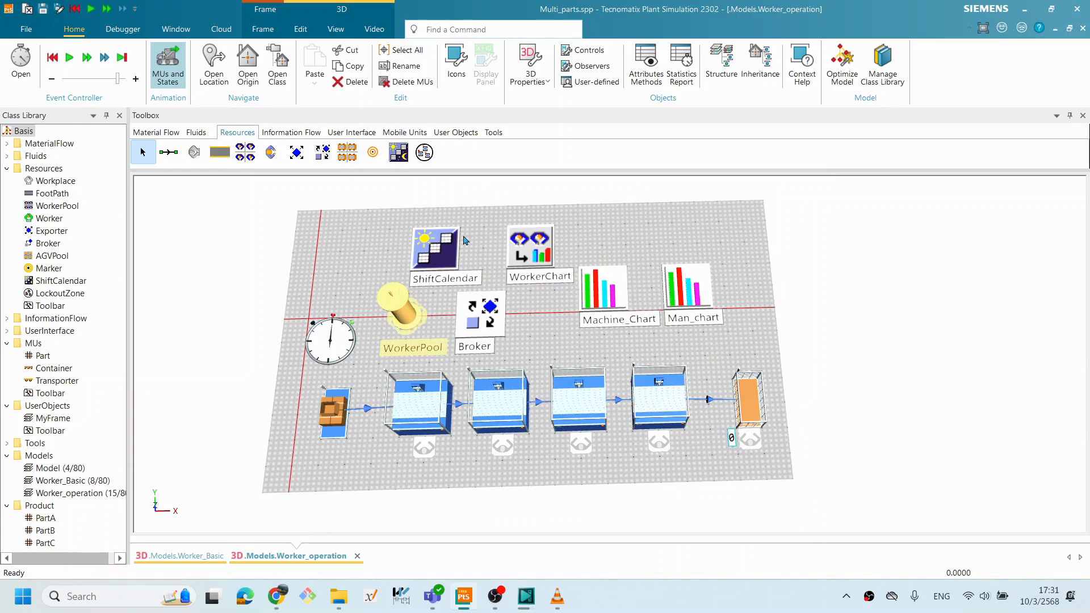
double_click(447, 244)
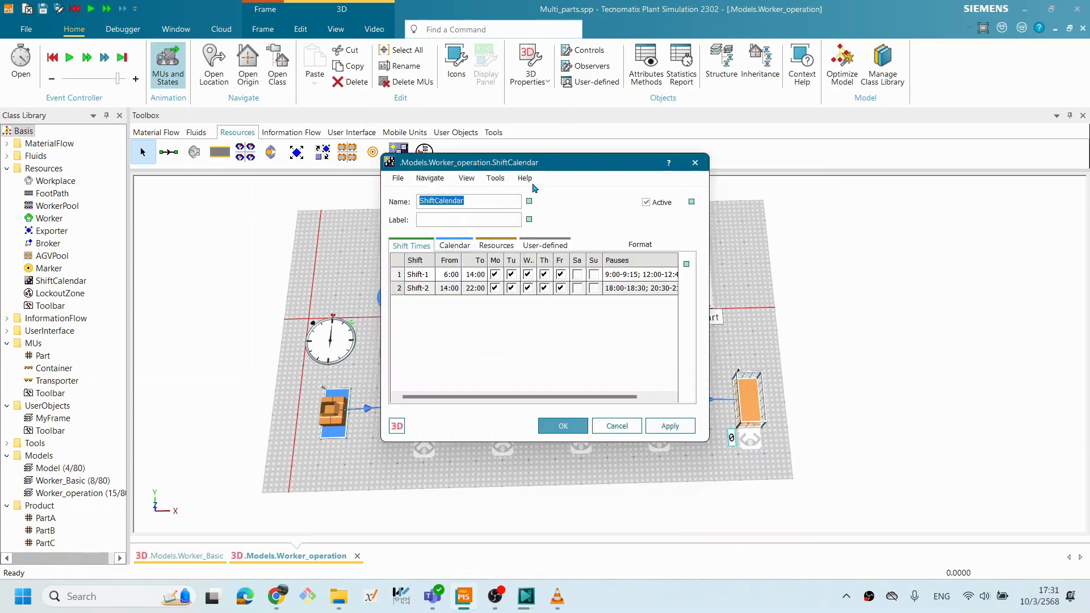
left_click_drag(567, 167, 637, 204)
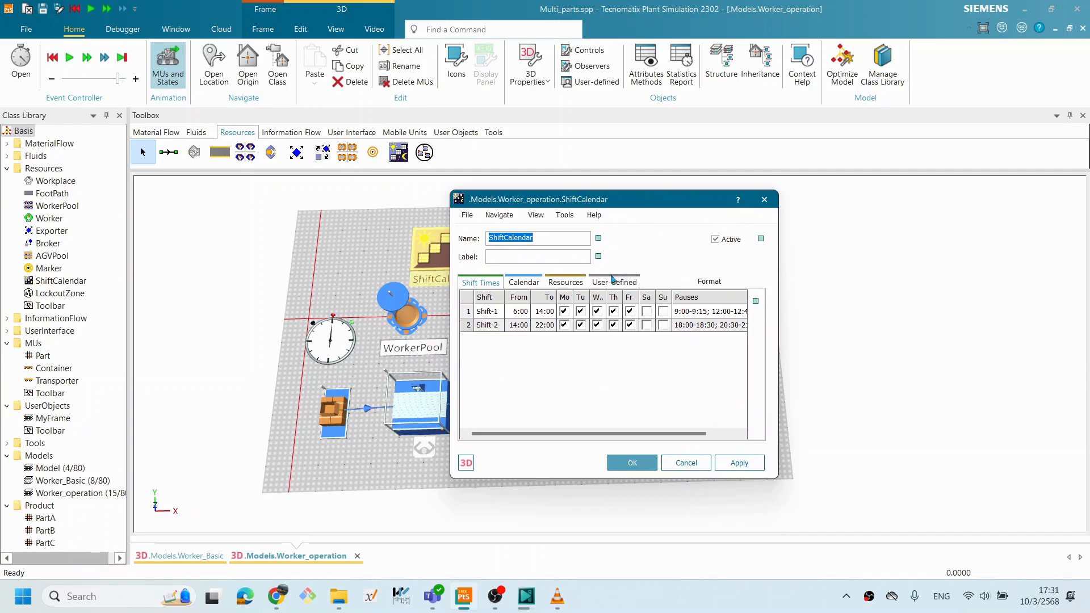
left_click(698, 313)
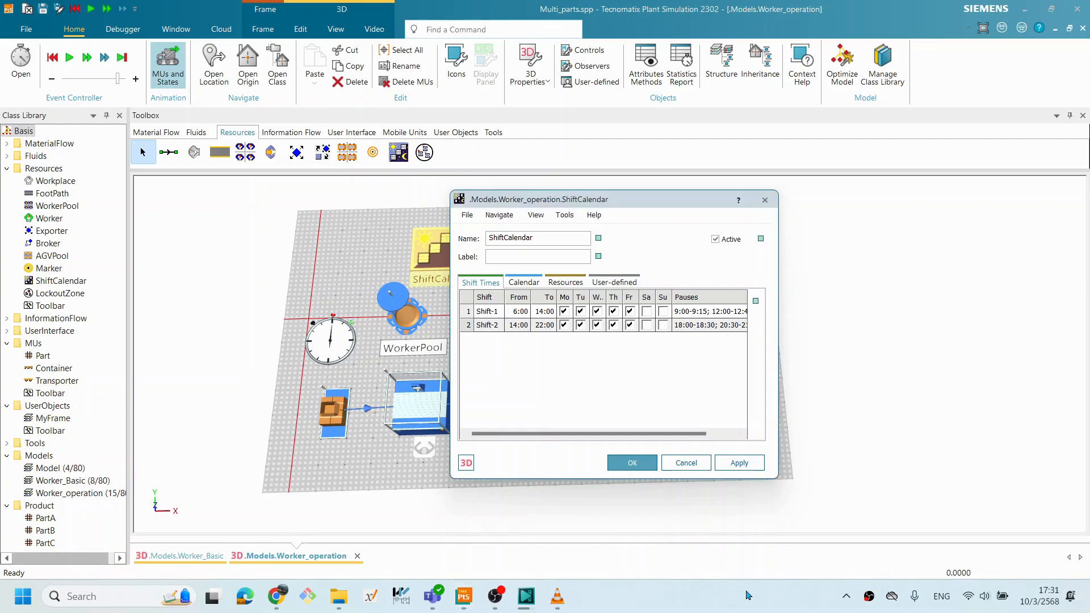
left_click(756, 301)
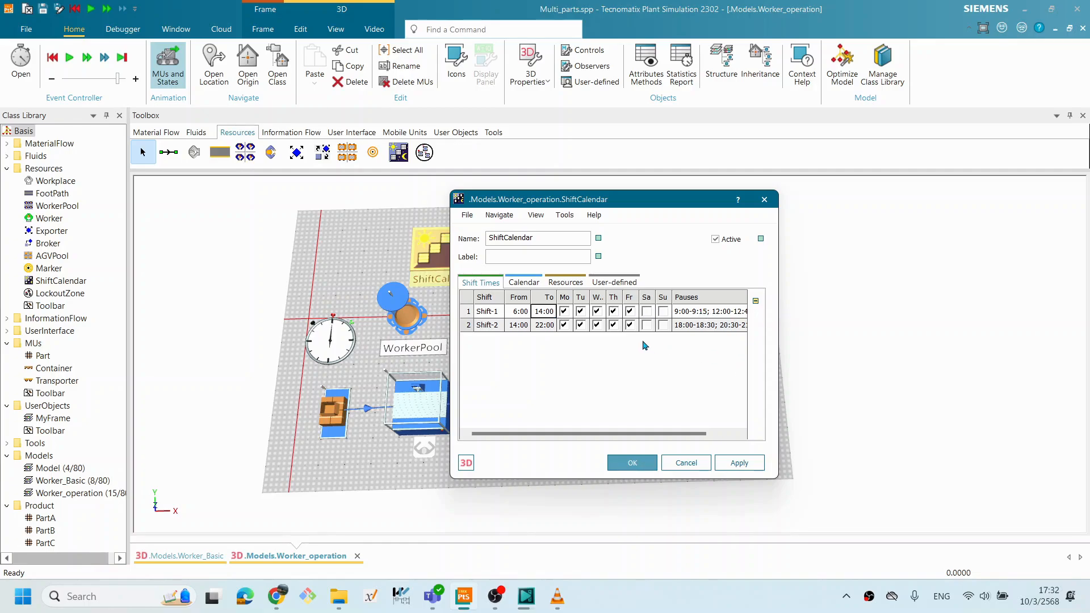
Open the event controller beside the ShiftCalendar dialog and show its simulation time as a calendar date to check the start time.
left_click(525, 314)
left_click_drag(648, 200, 757, 198)
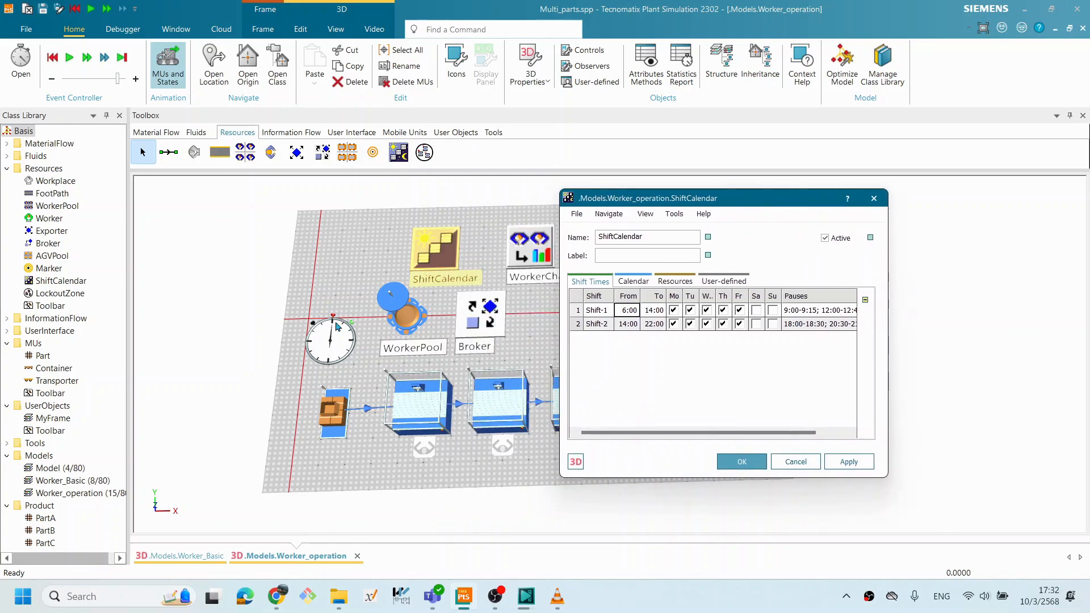
double_click(330, 339)
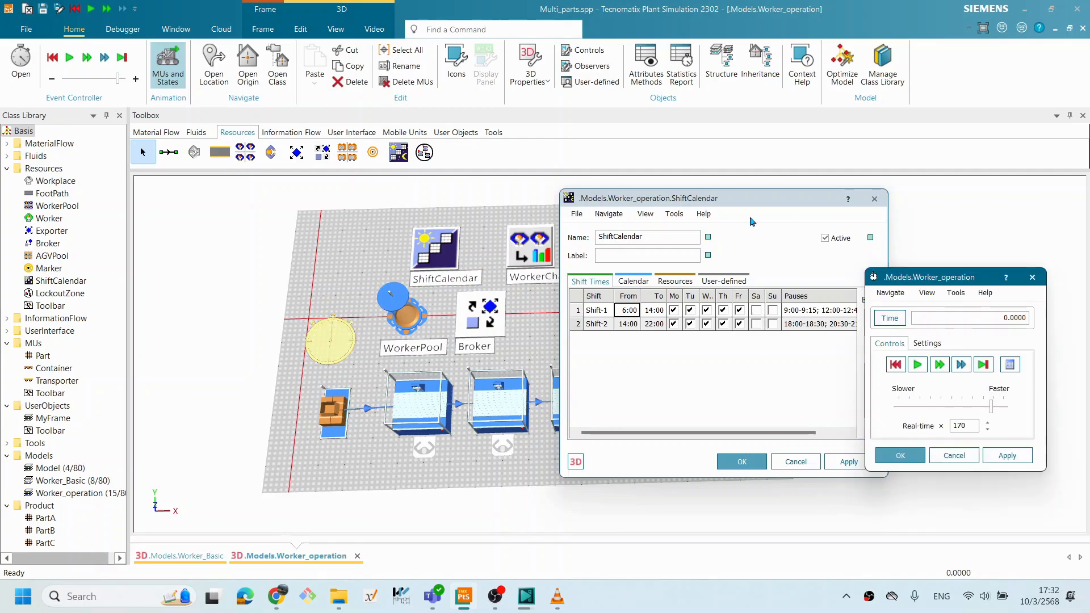
left_click_drag(775, 201, 588, 209)
left_click_drag(916, 274, 778, 209)
left_click(752, 254)
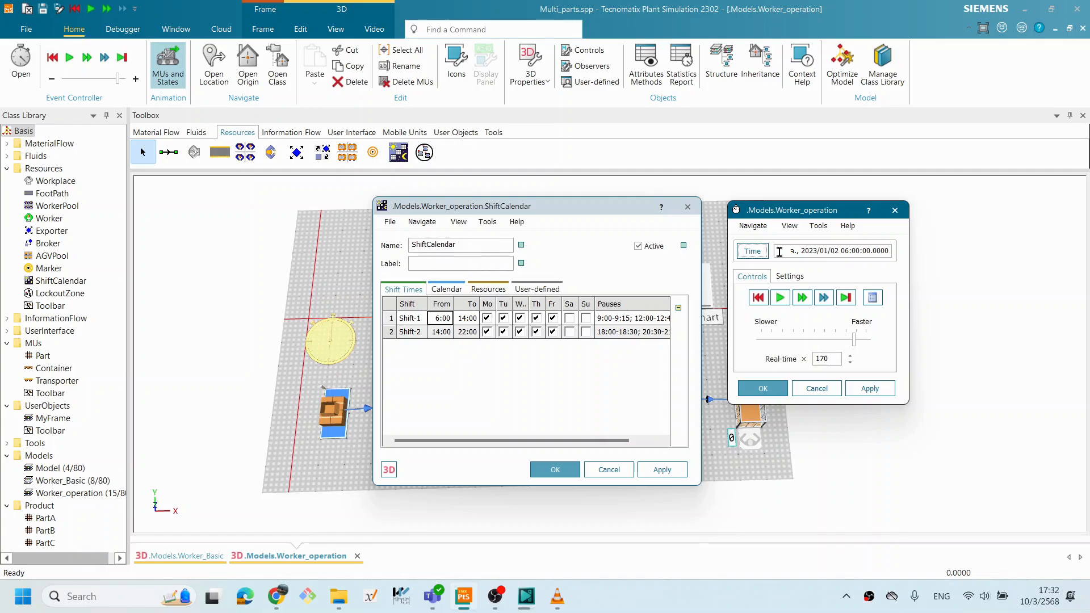
left_click_drag(780, 252, 895, 251)
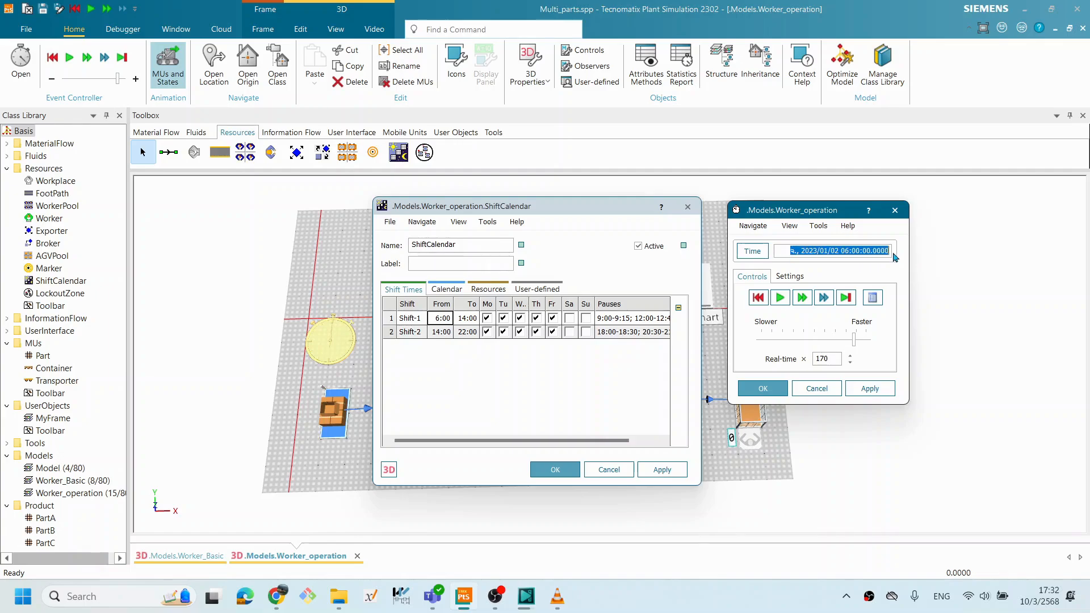
left_click(900, 253)
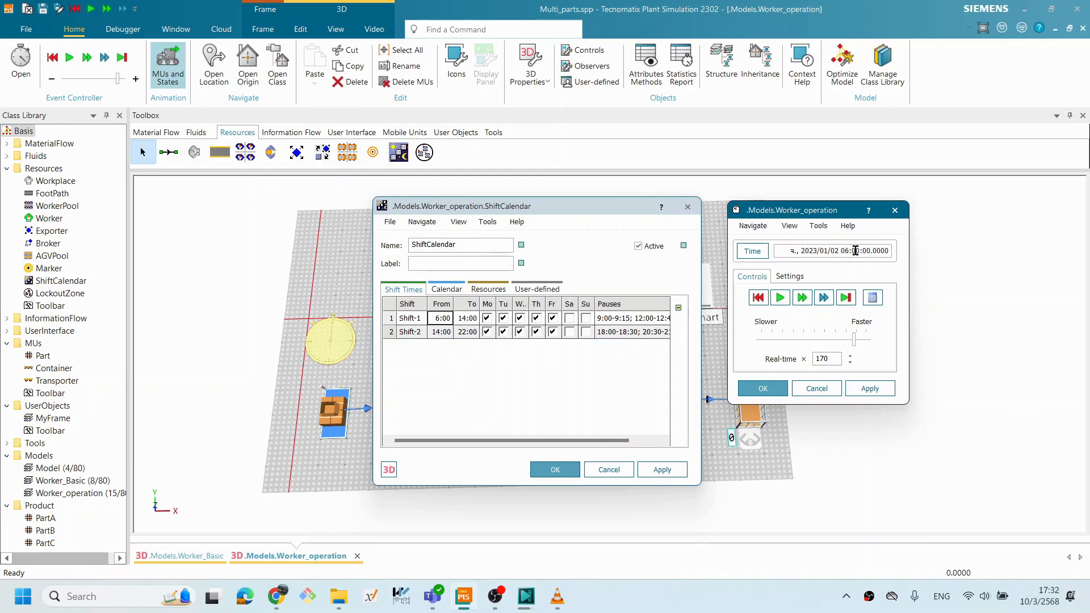
Set Shift-1 to run from 8:00 to 16:00 in the ShiftCalendar and apply the change.
left_click(441, 322)
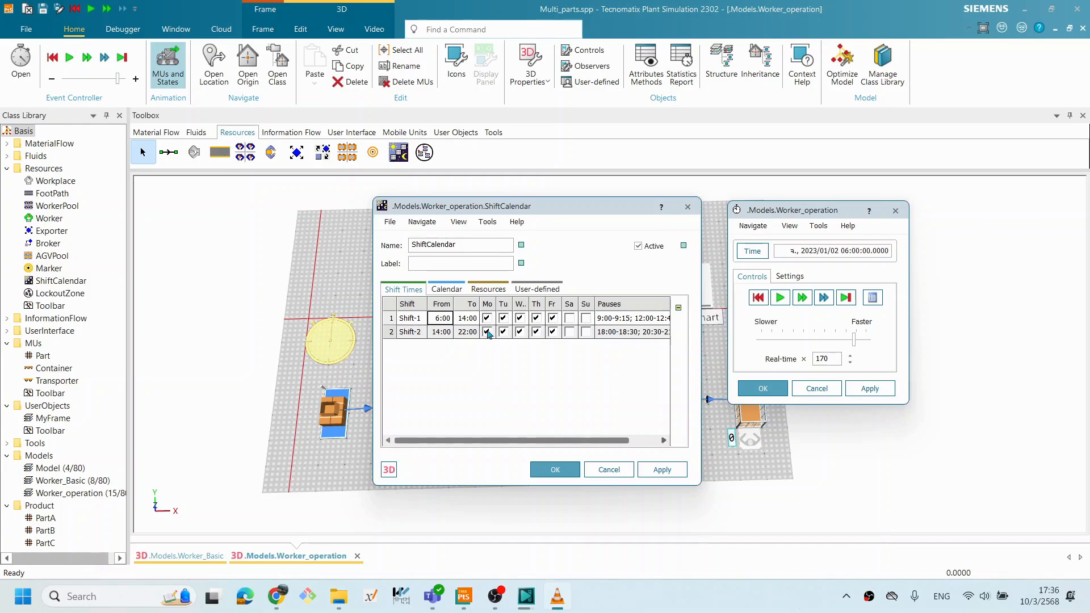
left_click(437, 317)
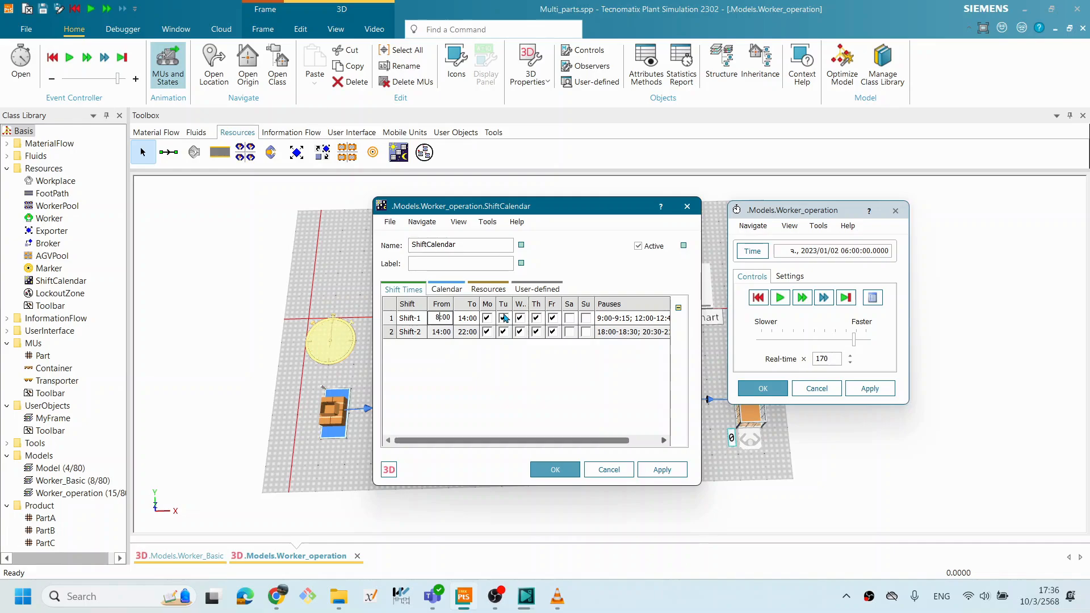
left_click(470, 320)
left_click(466, 320)
left_click(658, 469)
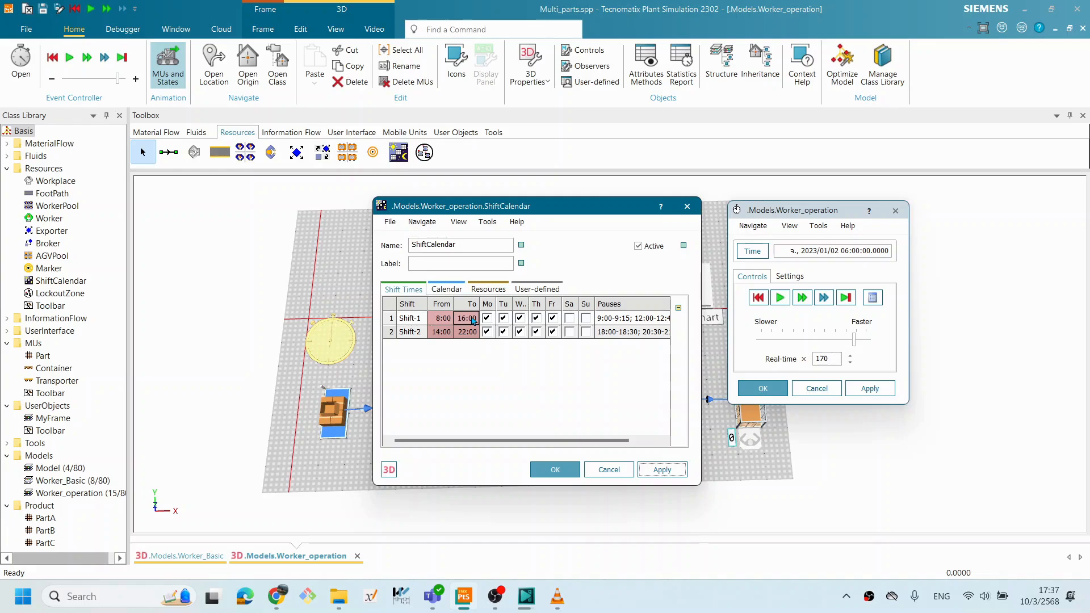
Set the start time of Shift-2 to 22:00.
left_click(442, 333)
double_click(447, 331)
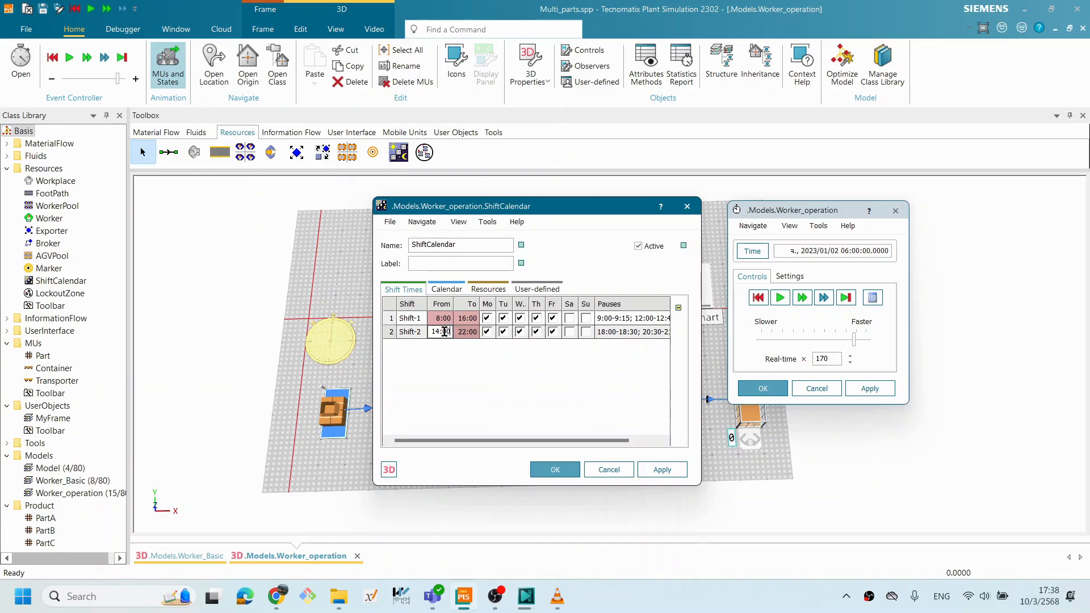
left_click_drag(448, 331, 423, 333)
type("22")
left_click(512, 353)
left_click(459, 331)
left_click(449, 333)
type(".00")
left_click(474, 332)
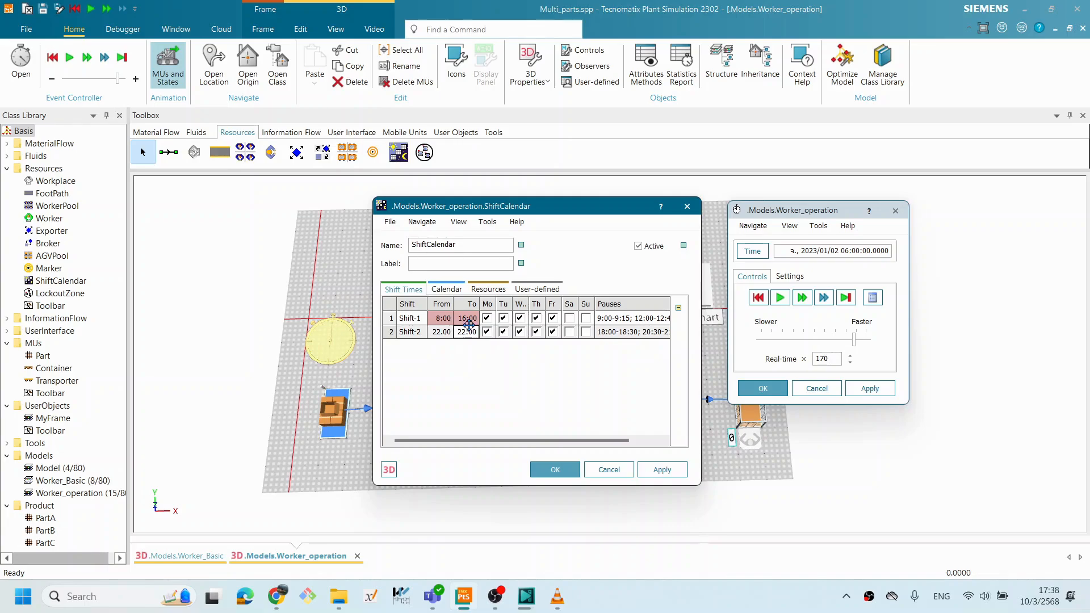
left_click(453, 332)
key("BackSpace")
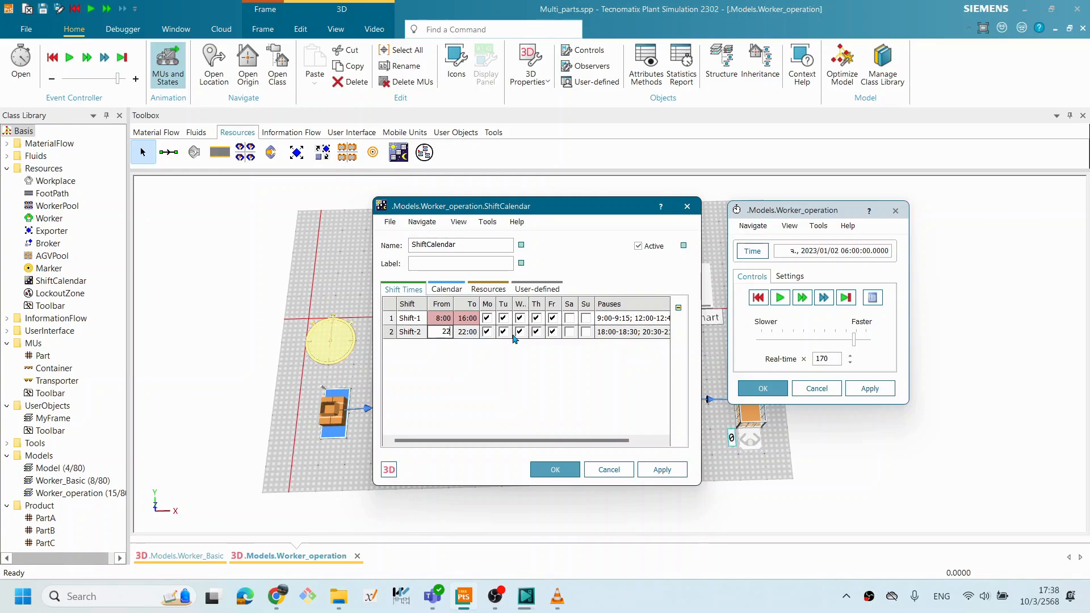
type(":00")
Set the end time of Shift-2 to 7:00 and apply the shift times.
double_click(477, 331)
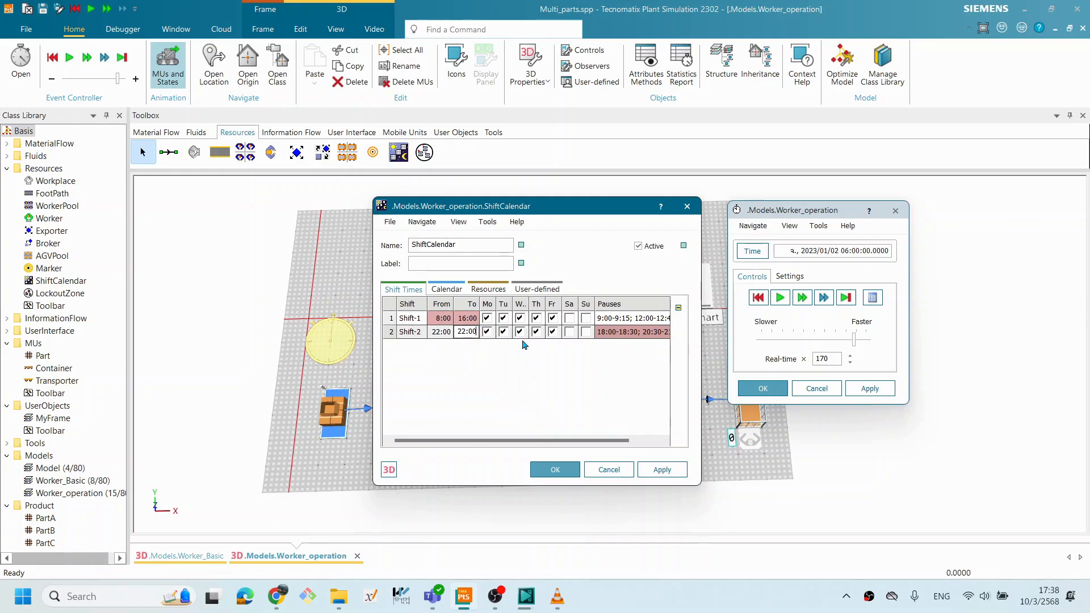
key("BackSpace")
type("7:00")
left_click(660, 470)
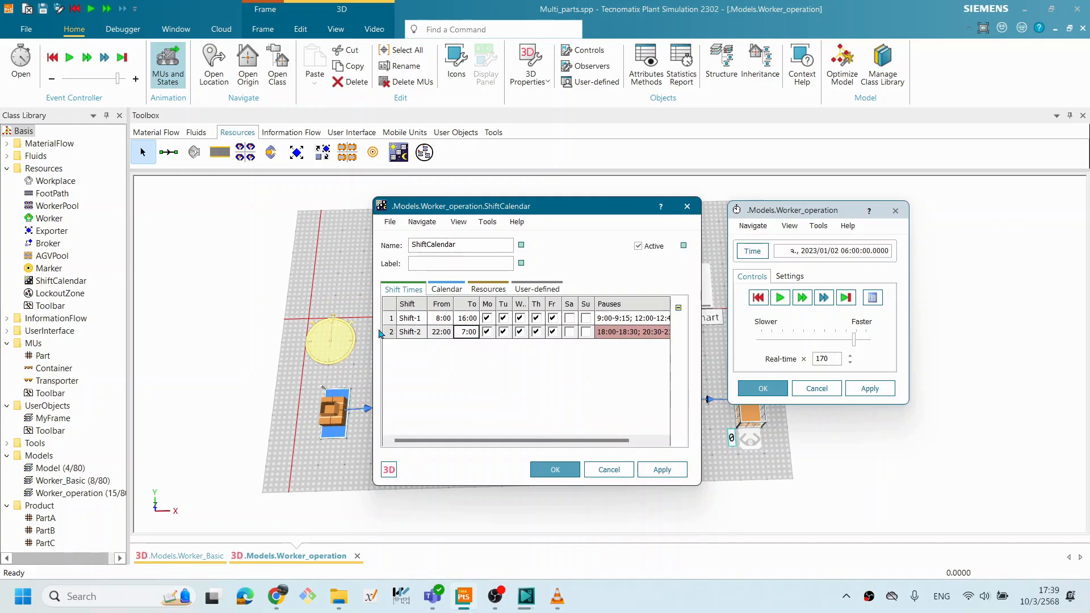
Rename Shift-1 as Day in the shift times table.
double_click(410, 319)
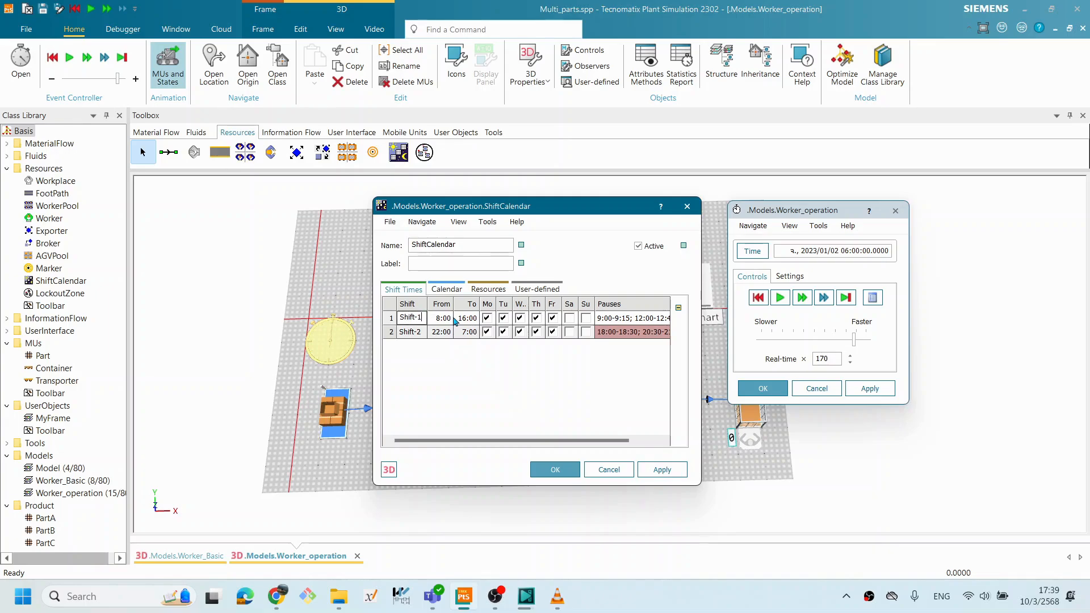
key("BackSpace")
key("BackSpace")
key("BackSpace")
key("BackSpace")
key("BackSpace")
type("Day")
Rename Shift-2 as Night in the shift times table.
double_click(409, 333)
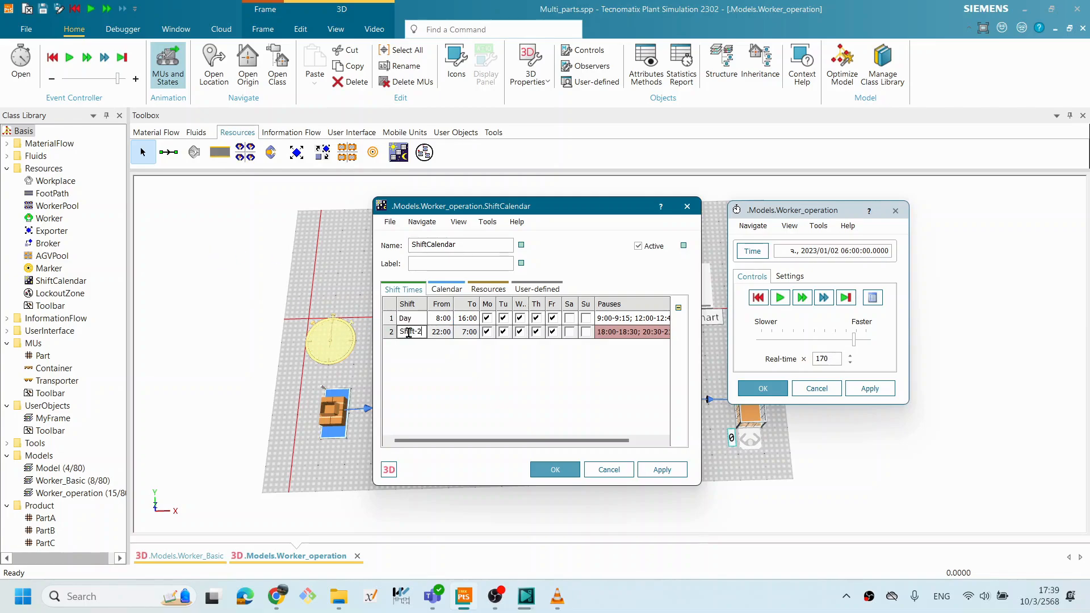
left_click_drag(421, 331, 367, 324)
type("Night")
left_click(543, 378)
left_click(720, 595)
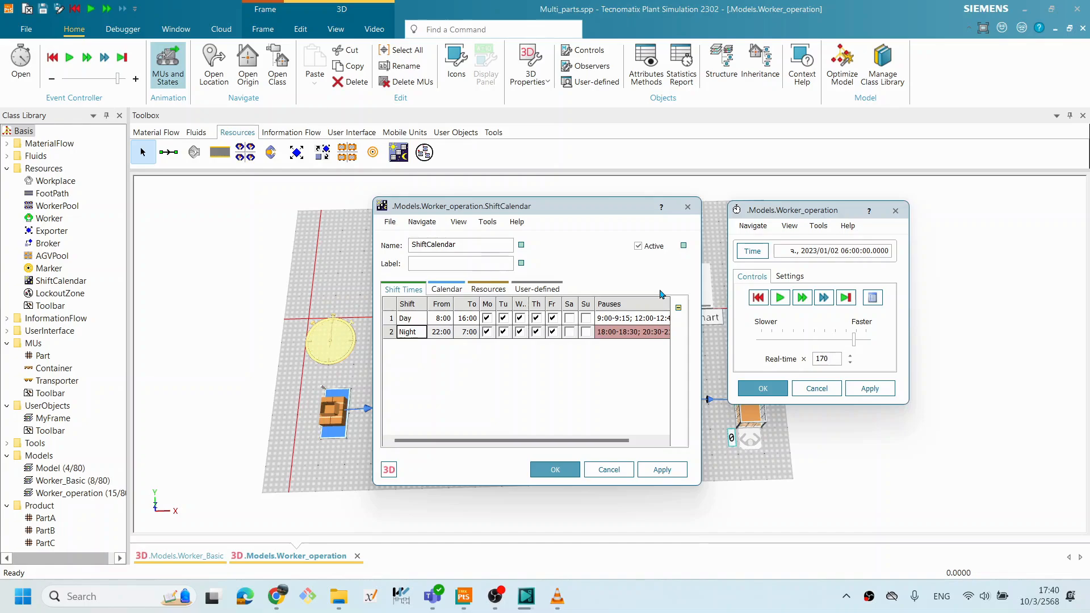
Set the Night shift's first pause to 23:00-23:30.
left_click(634, 442)
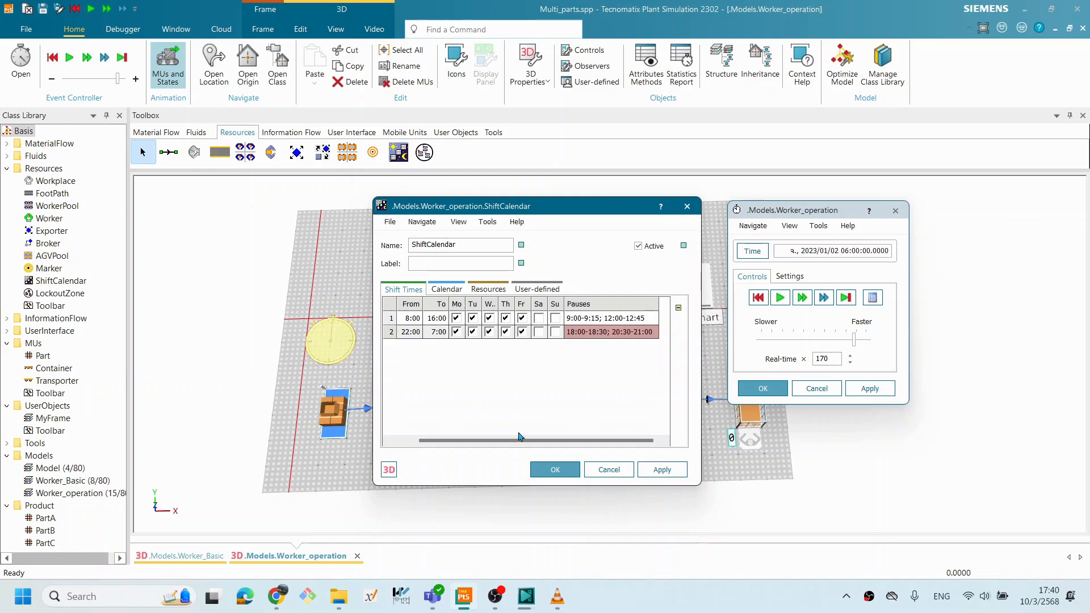
left_click_drag(480, 441, 455, 440)
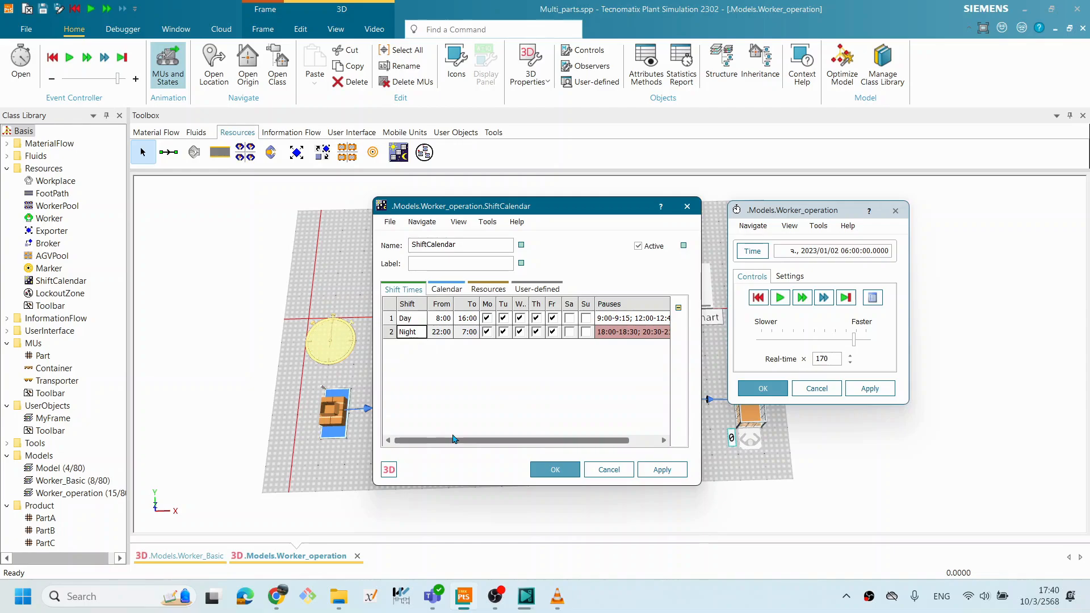
left_click_drag(517, 442, 549, 440)
double_click(562, 331)
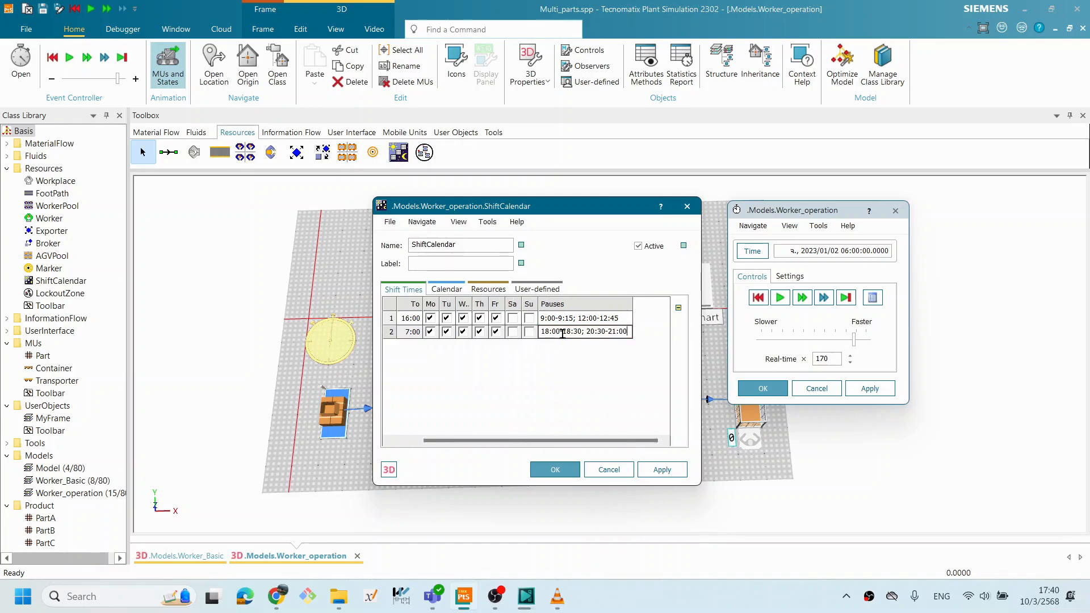
left_click(547, 332)
key("BackSpace")
key("BackSpace")
type("23")
left_click(557, 329)
left_click(570, 331)
key("BackSpace")
key("BackSpace")
type("23")
Set the Night shift's second pause to 3:30-4:00 and apply the changes to the ShiftCalendar.
left_click(592, 331)
key("BackSpace")
key("BackSpace")
type("3")
left_click(615, 331)
key("BackSpace")
key("BackSpace")
type("4")
left_click(664, 470)
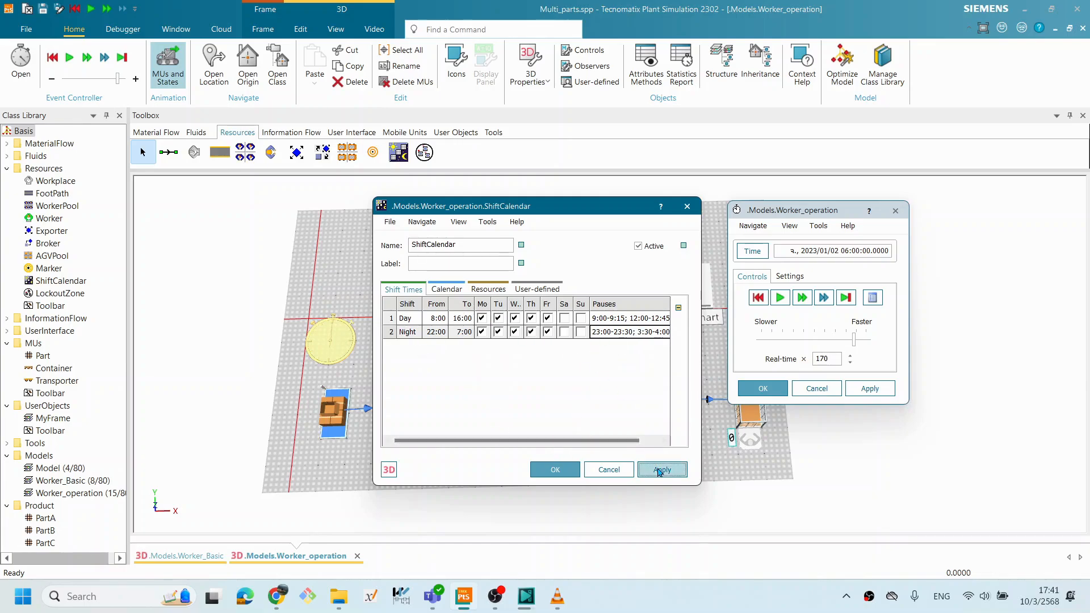
Check the pauses of both shifts, move the ShiftCalendar dialog aside and open the WorkerPool's settings.
left_click_drag(604, 442, 636, 443)
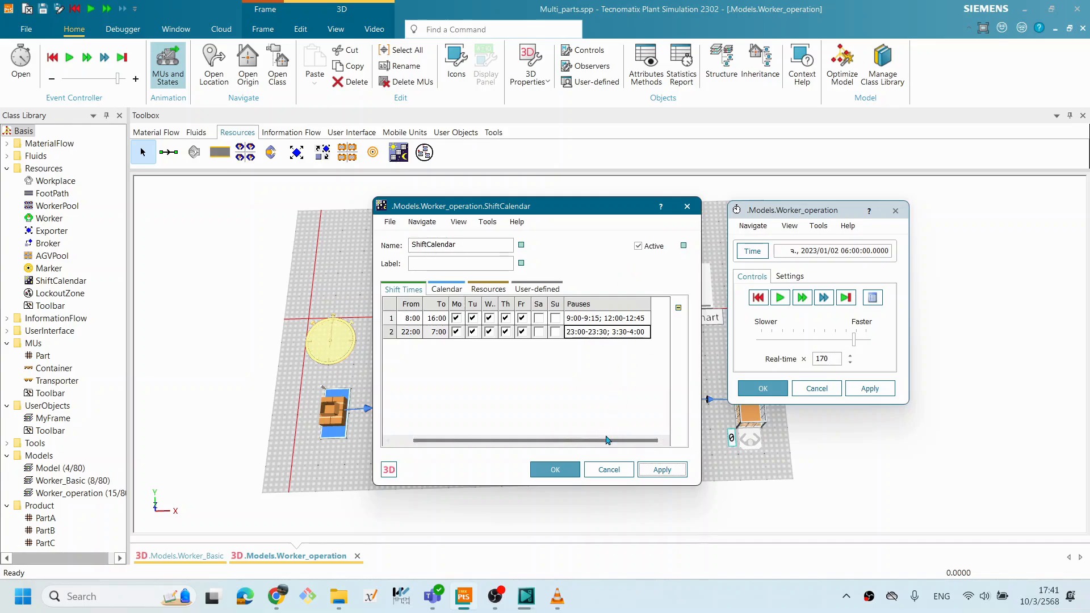
left_click_drag(563, 441, 545, 447)
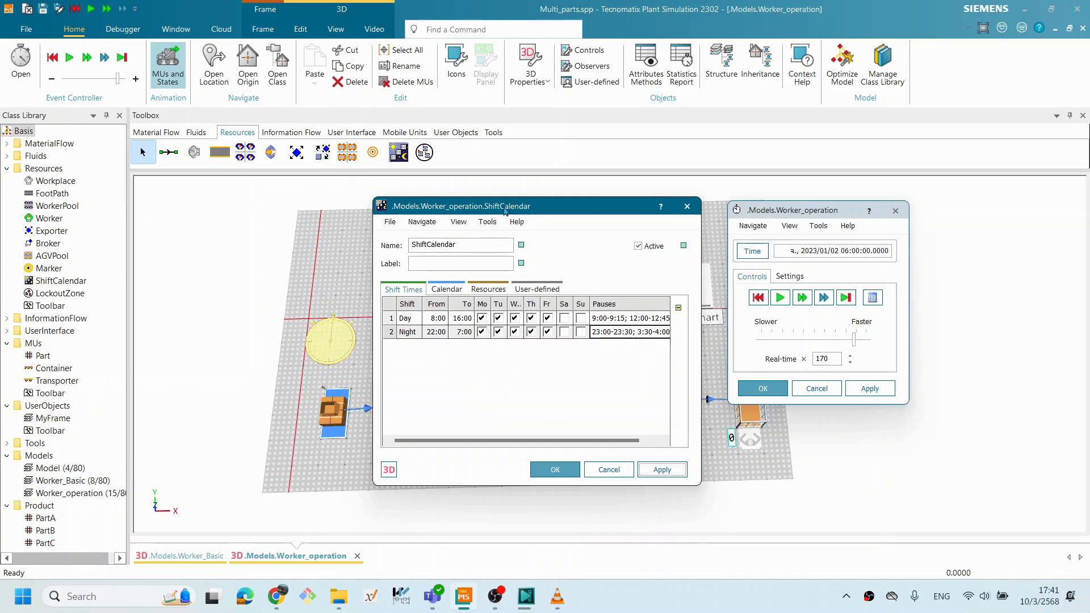
left_click_drag(491, 206, 699, 218)
double_click(407, 313)
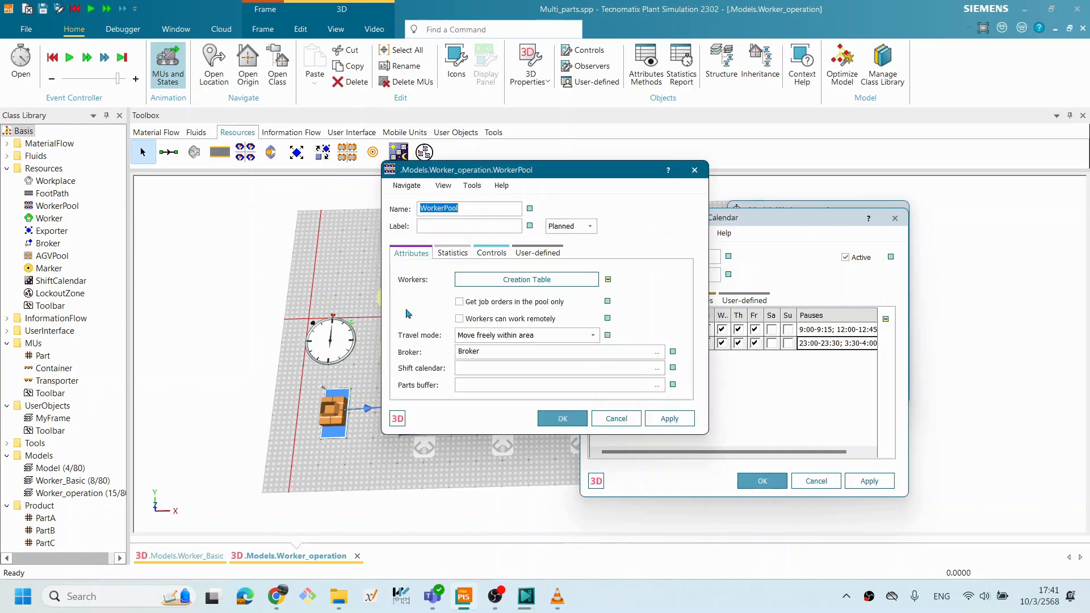
Review the WorkerPool's worker creation table and attributes, closing both without changes.
left_click_drag(537, 171, 492, 184)
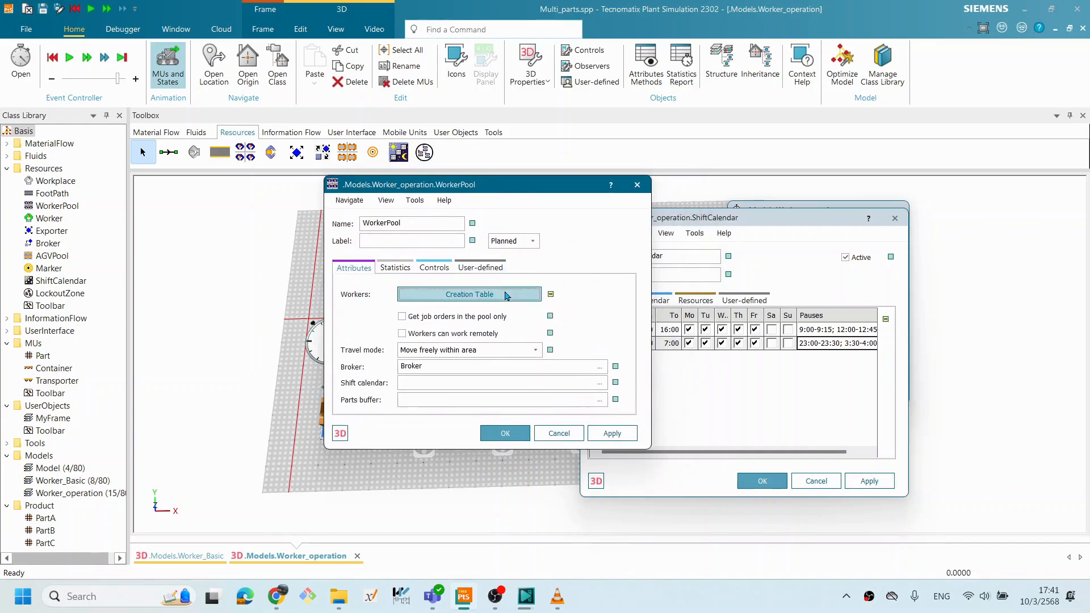
left_click(468, 295)
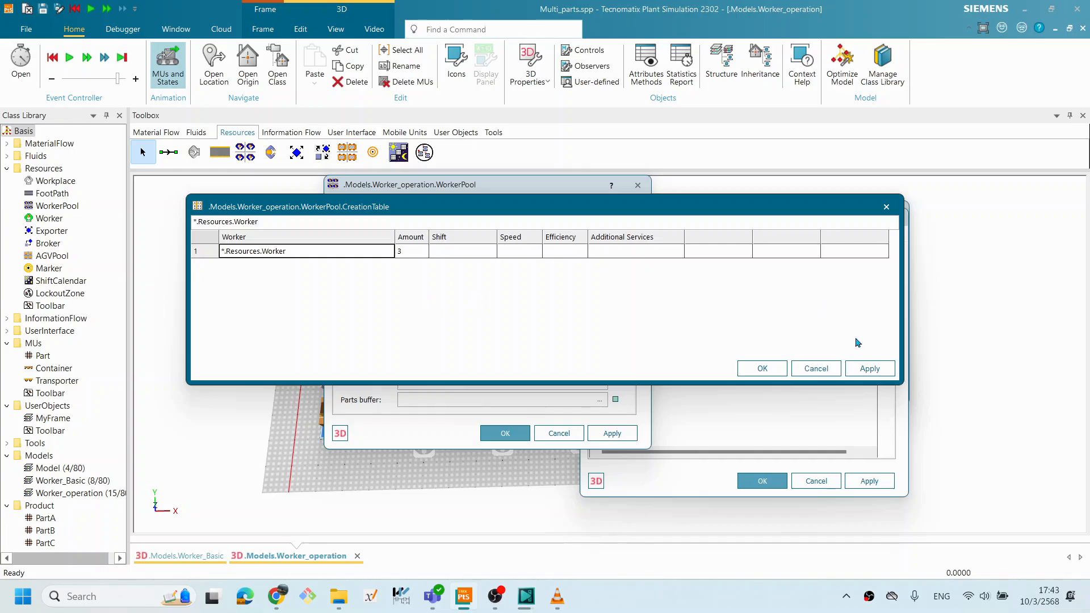
left_click(815, 375)
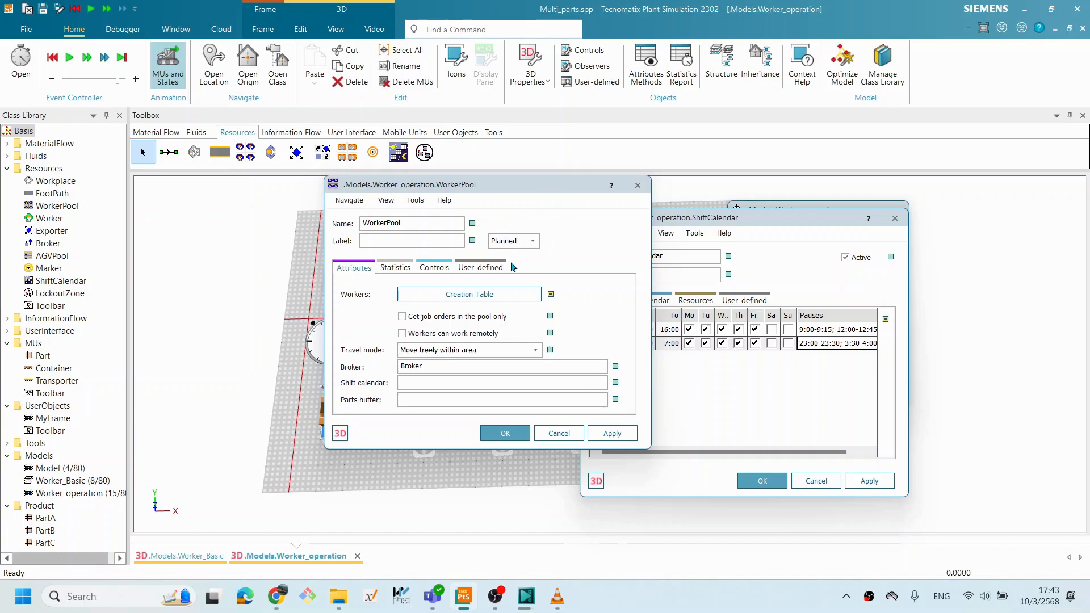
left_click_drag(533, 187, 387, 199)
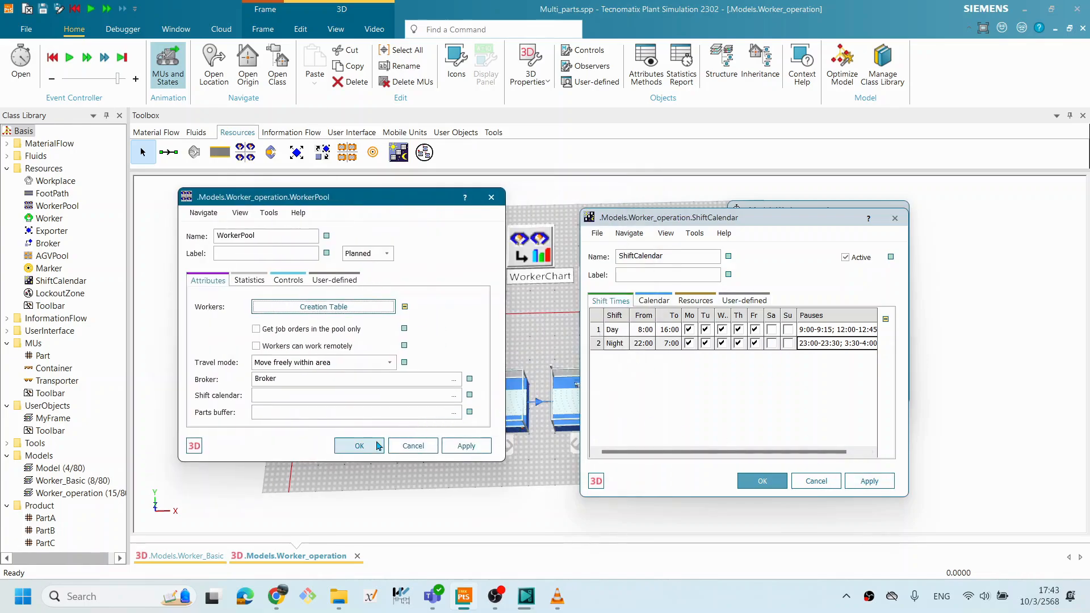
left_click(413, 446)
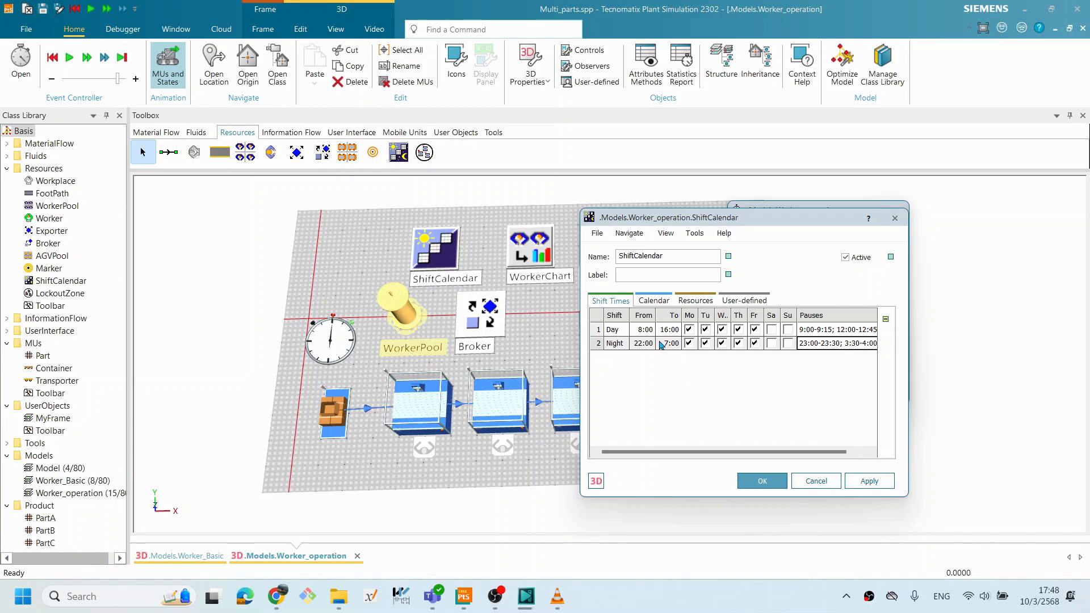
Add two shifts named OTD and OTN below Night in the ShiftCalendar's shift times.
left_click(616, 344)
left_click(645, 344)
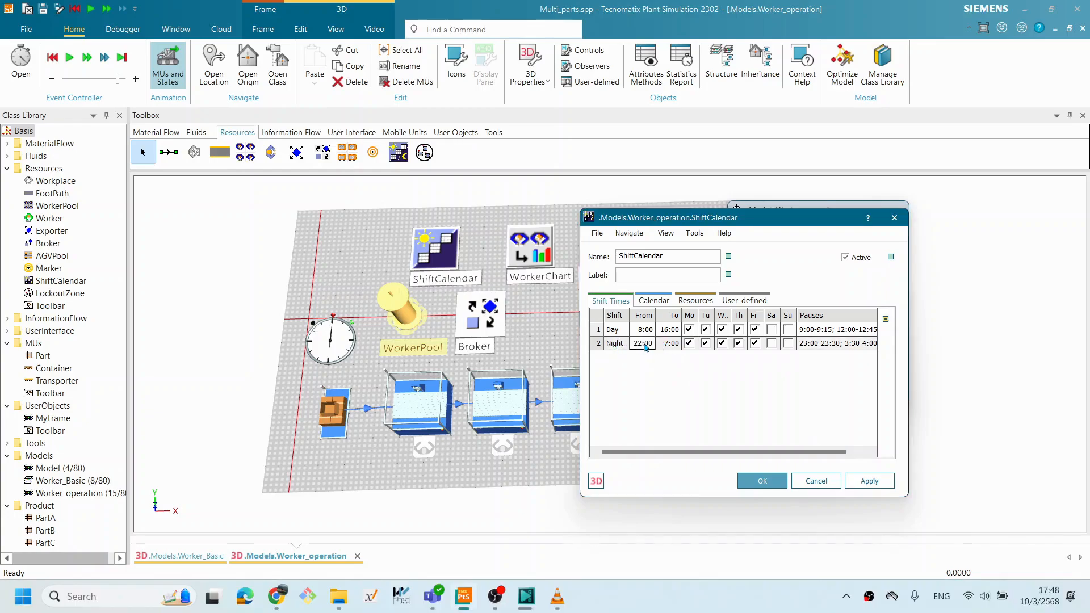
key("Down")
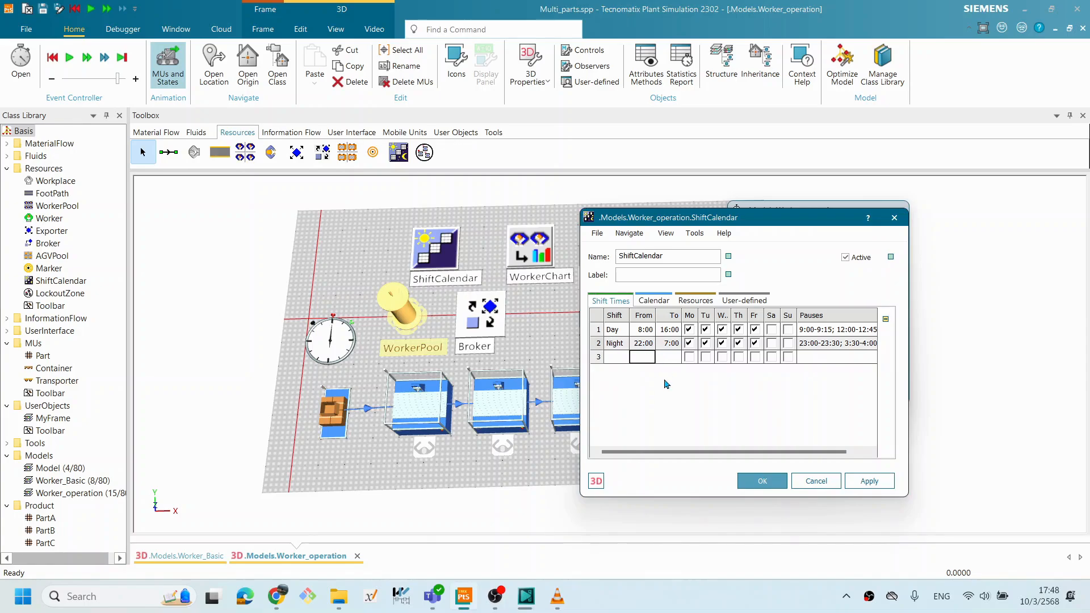
key("Down")
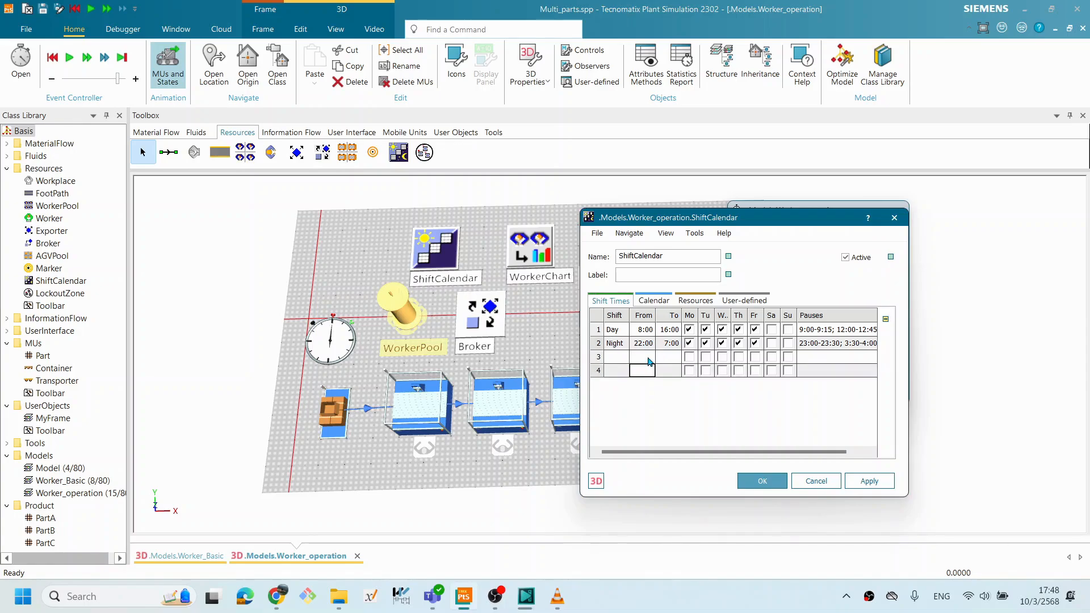
left_click(613, 360)
type("OTD")
left_click(615, 369)
type("OTN")
Try to set the OTD shift's times as 16.30 to 21.00 and apply the shift table.
left_click(645, 359)
type("16.30")
left_click(667, 361)
type("21")
type(".00")
left_click(876, 480)
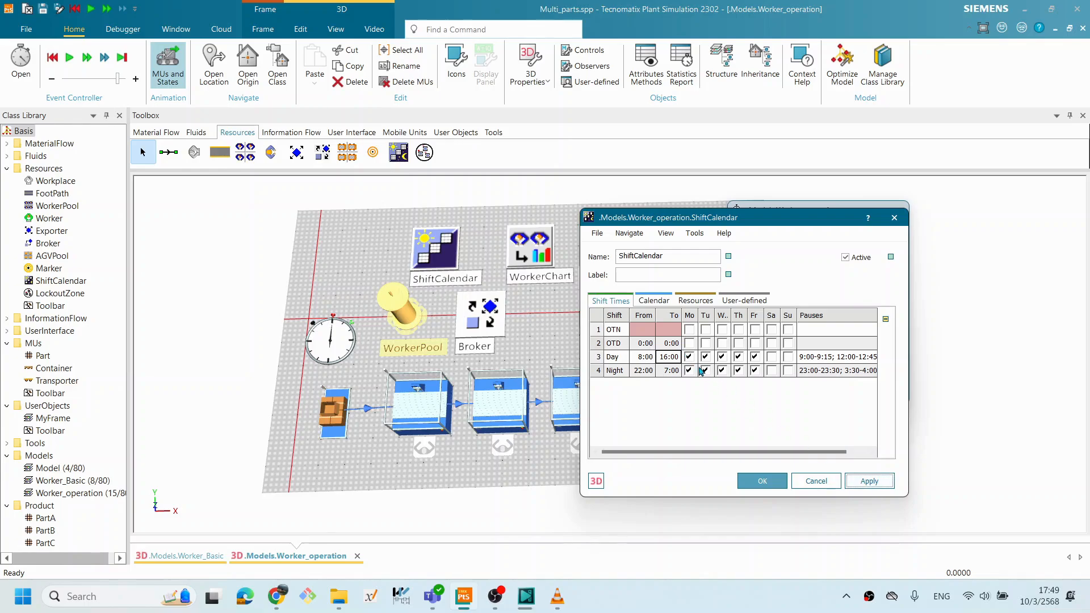
Set the OTD shift to run from 16:30 to 21:00 and apply the change.
left_click(645, 342)
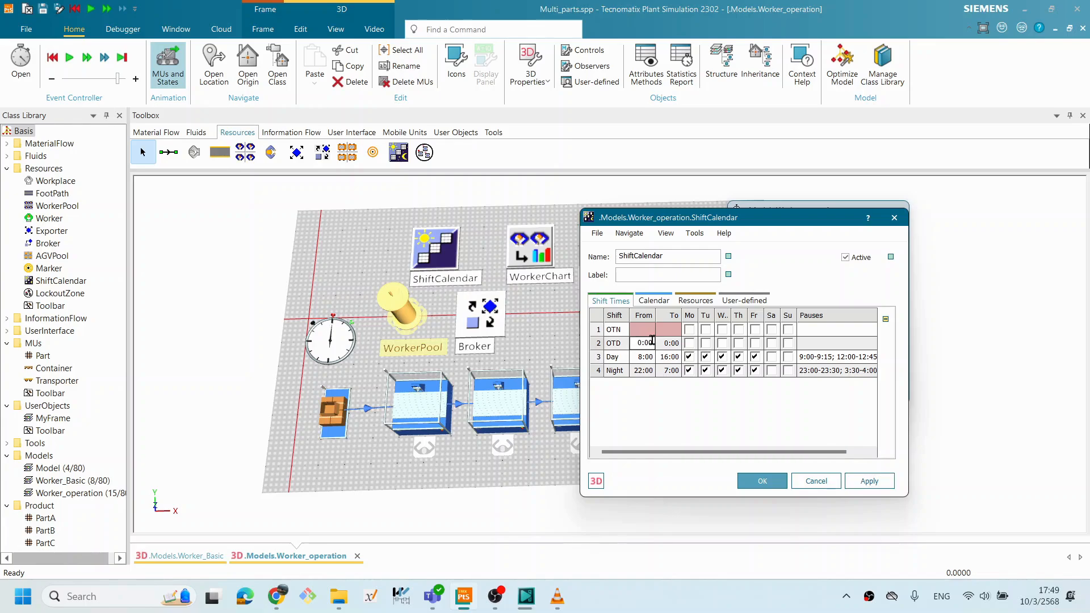
key("BackSpace")
type("16.")
type("30")
key("Tab")
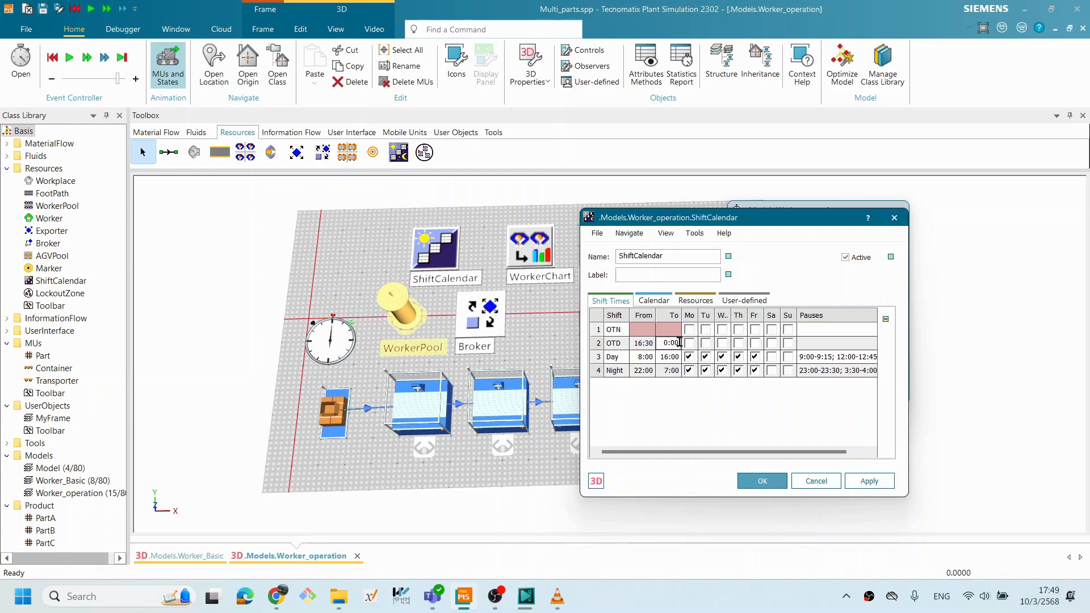
type("21:00")
left_click(869, 481)
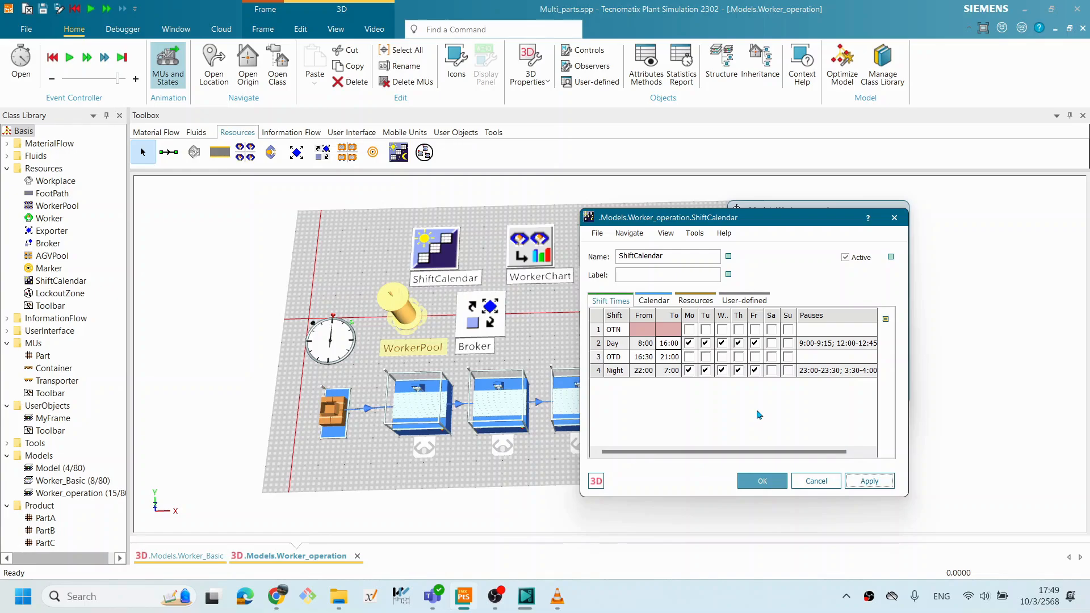
Set the OTN shift to run from 7:30 to 12:00 and apply the change.
left_click(644, 334)
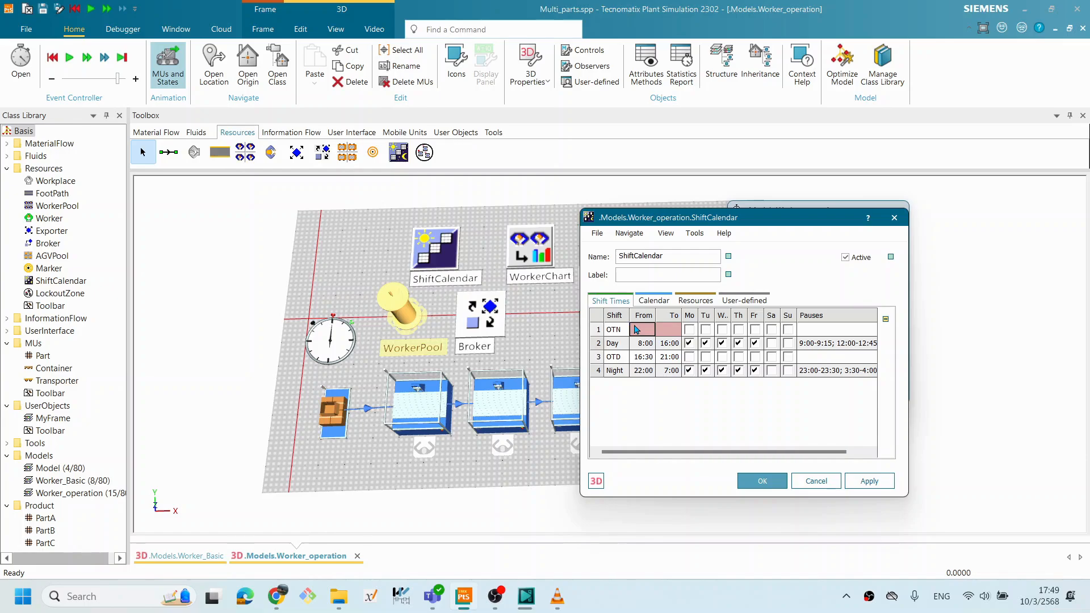
double_click(637, 331)
type("7.30")
key("BackSpace")
type("7:30")
left_click(670, 331)
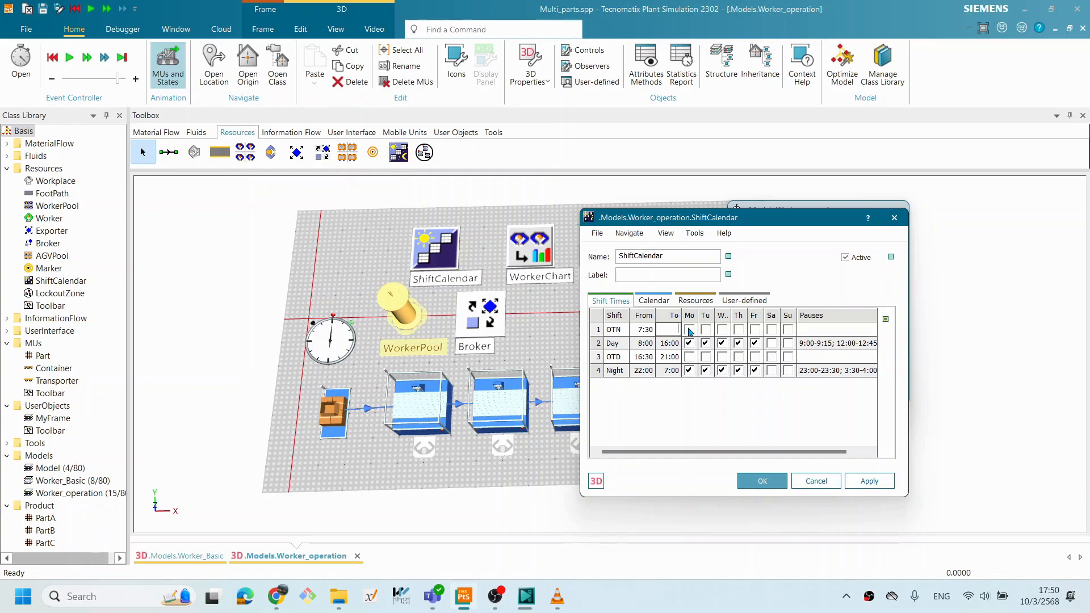
type("12:00")
left_click(867, 480)
Move the ShiftCalendar dialog clear of the event controller dialog.
left_click_drag(712, 220, 868, 207)
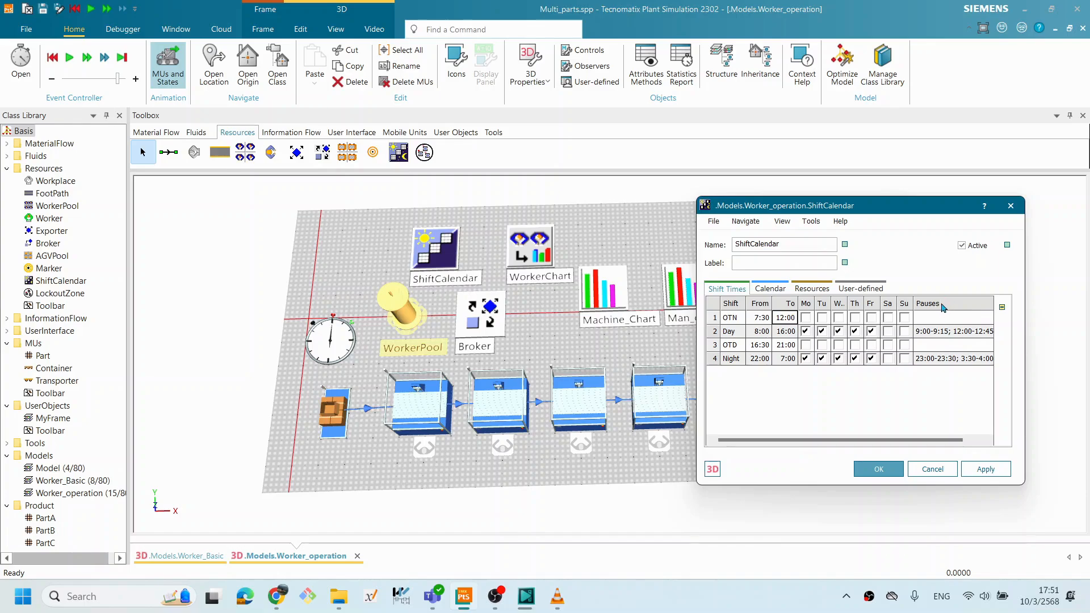
left_click(662, 607)
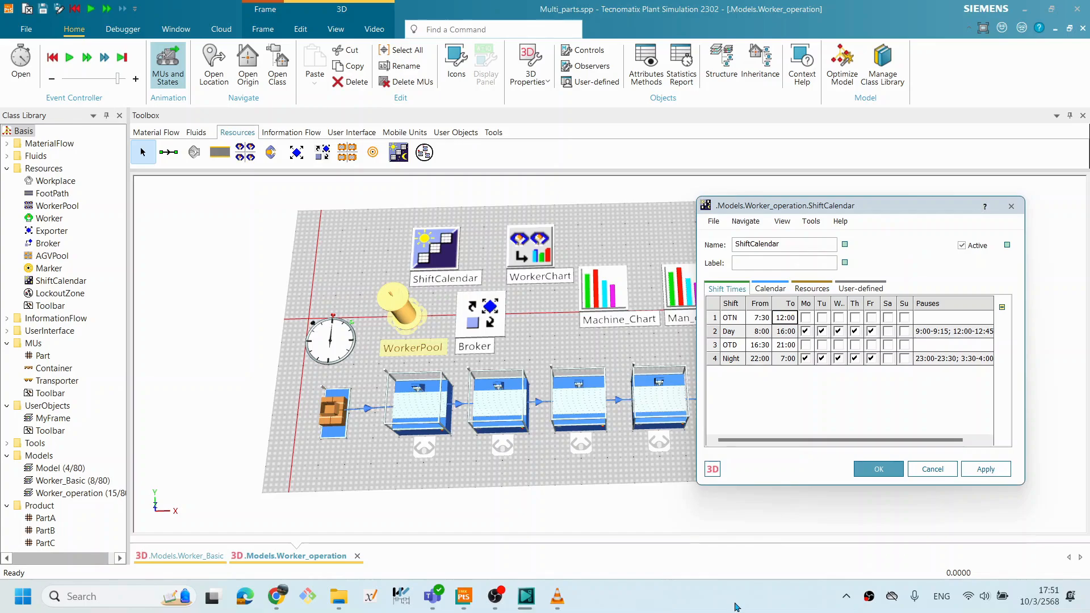
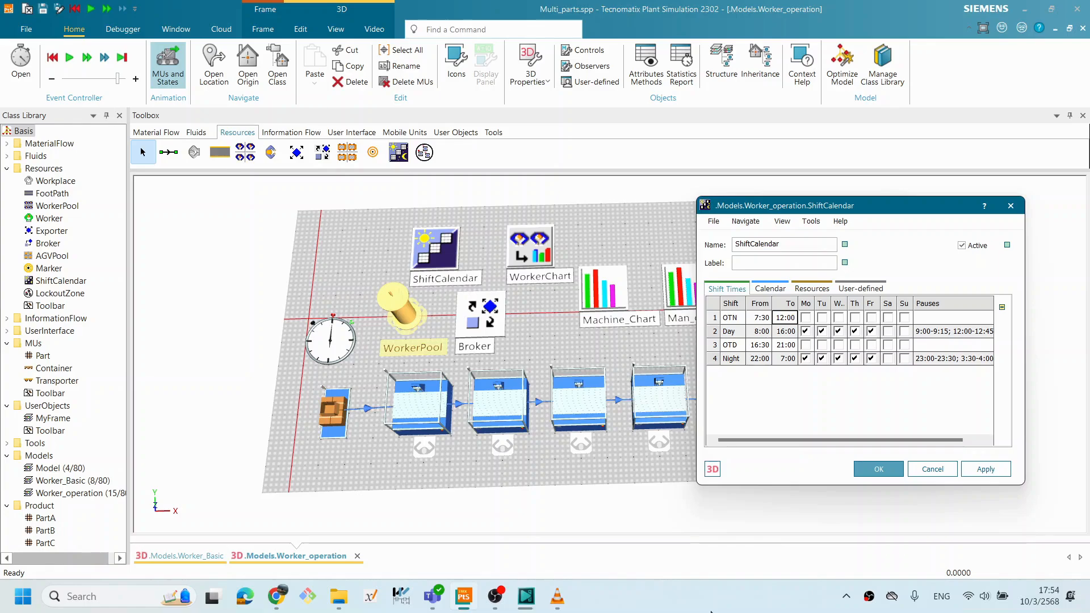
left_click_drag(747, 209, 838, 220)
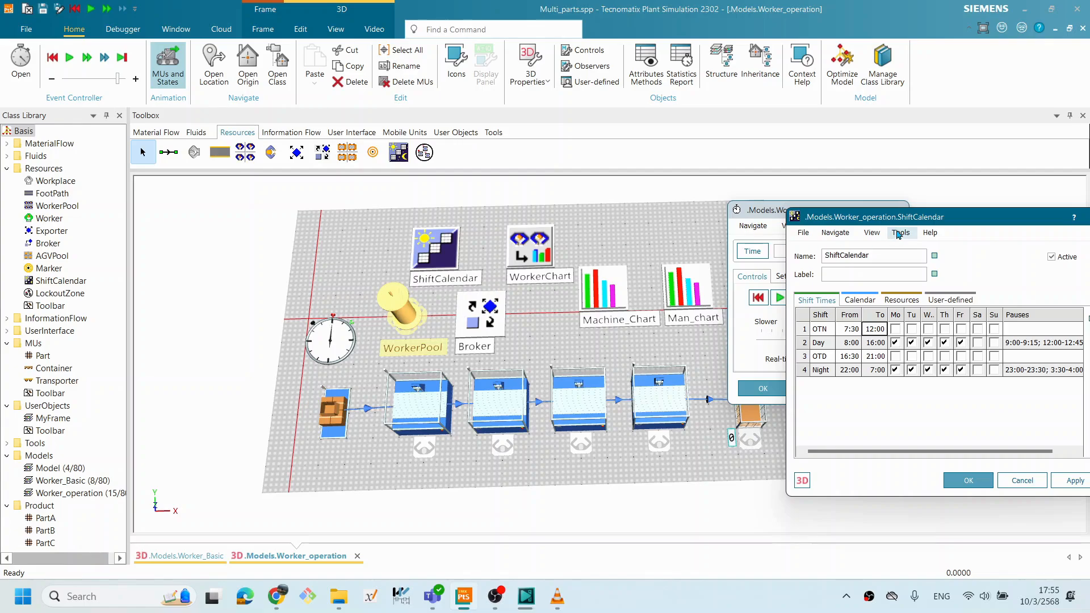
left_click_drag(881, 219, 322, 164)
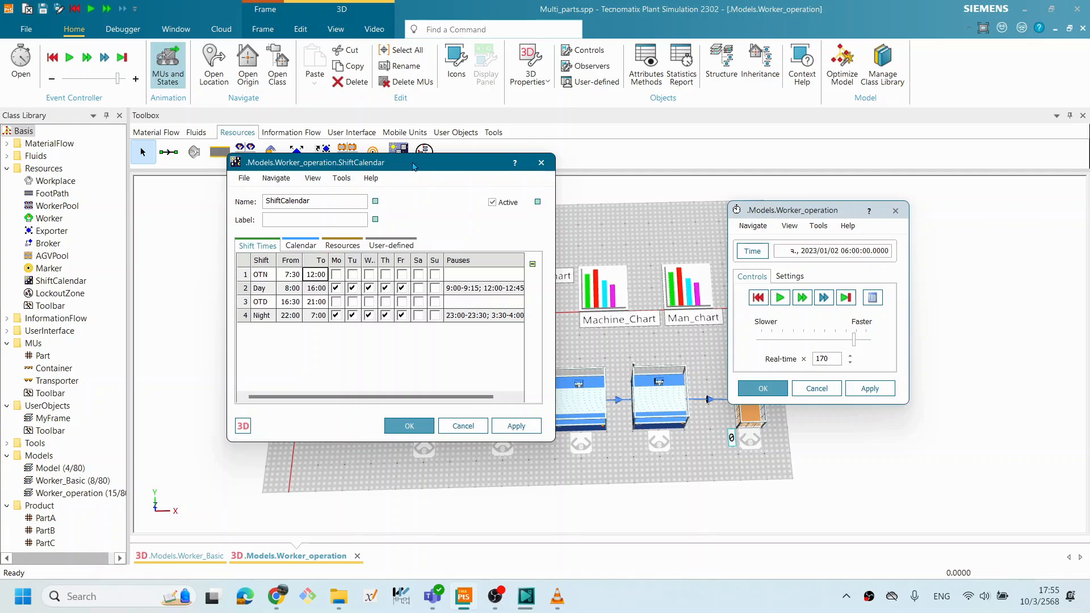
left_click_drag(413, 166, 400, 164)
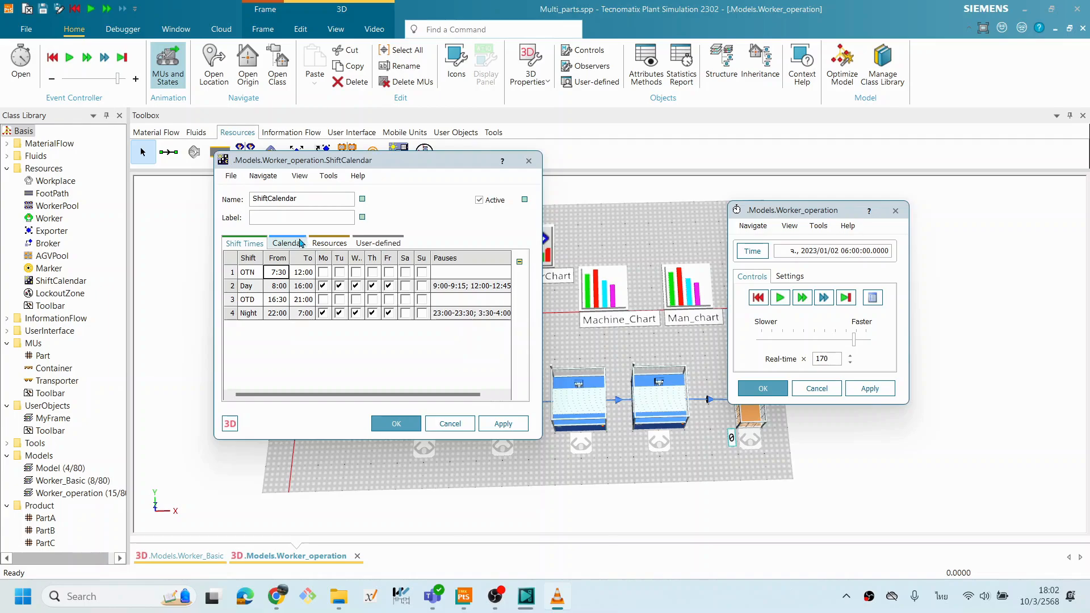
Add a ShiftCalendar calendar entry with Date From 2568/03/19 and Date To 2568/03/21.
left_click(291, 244)
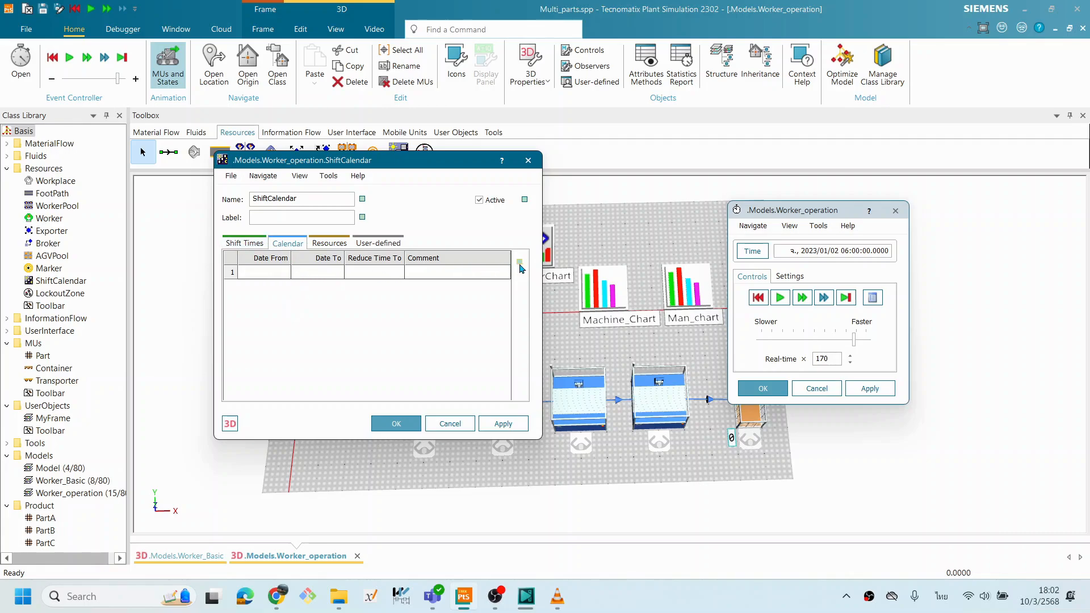
double_click(275, 272)
left_click(285, 272)
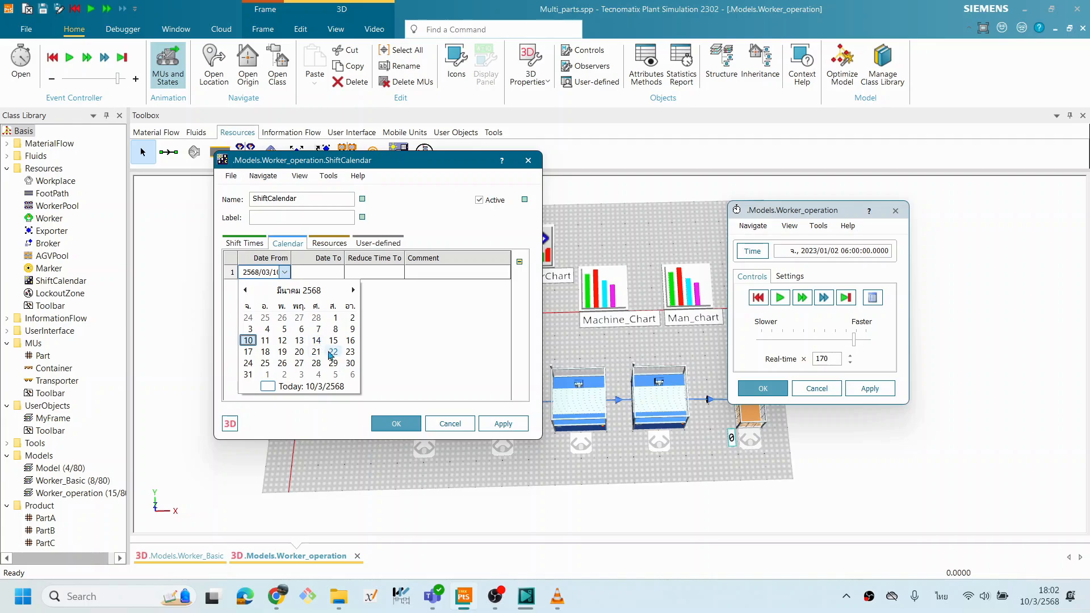
left_click(283, 353)
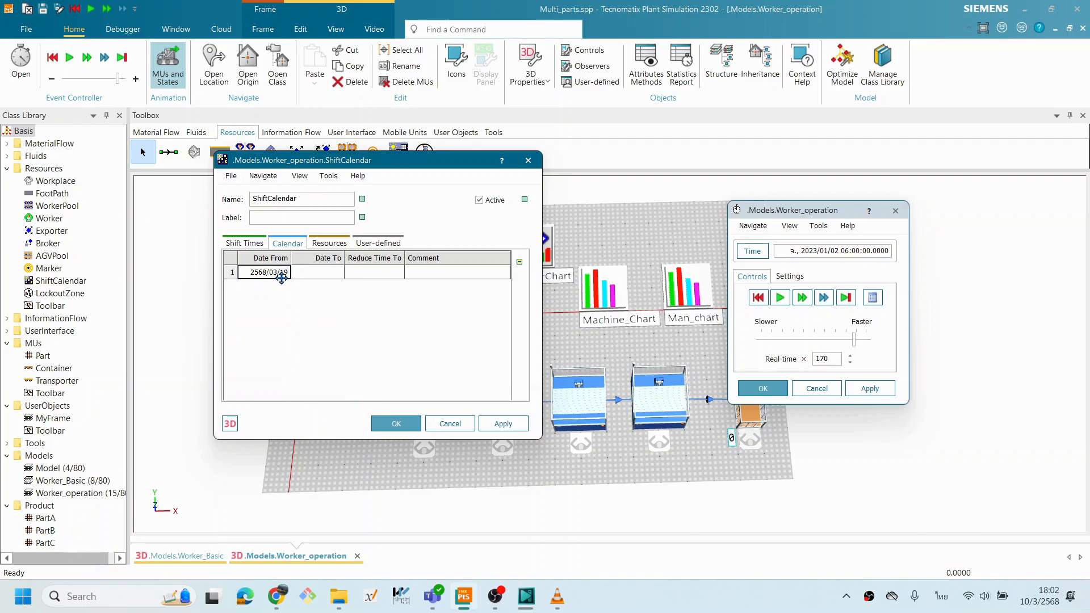
double_click(327, 277)
left_click(326, 273)
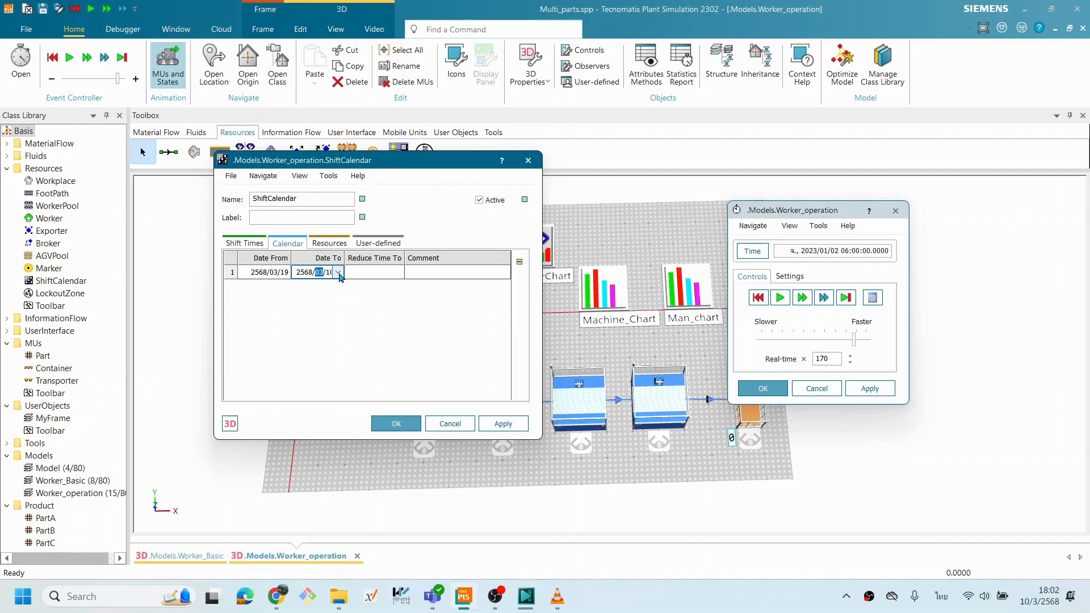
left_click(338, 273)
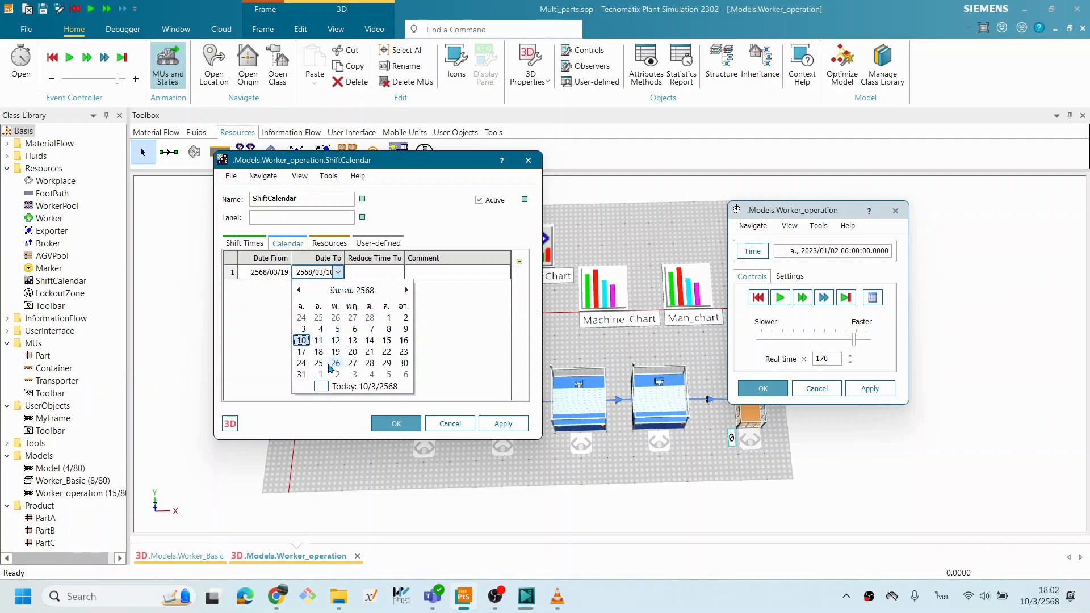
left_click(370, 353)
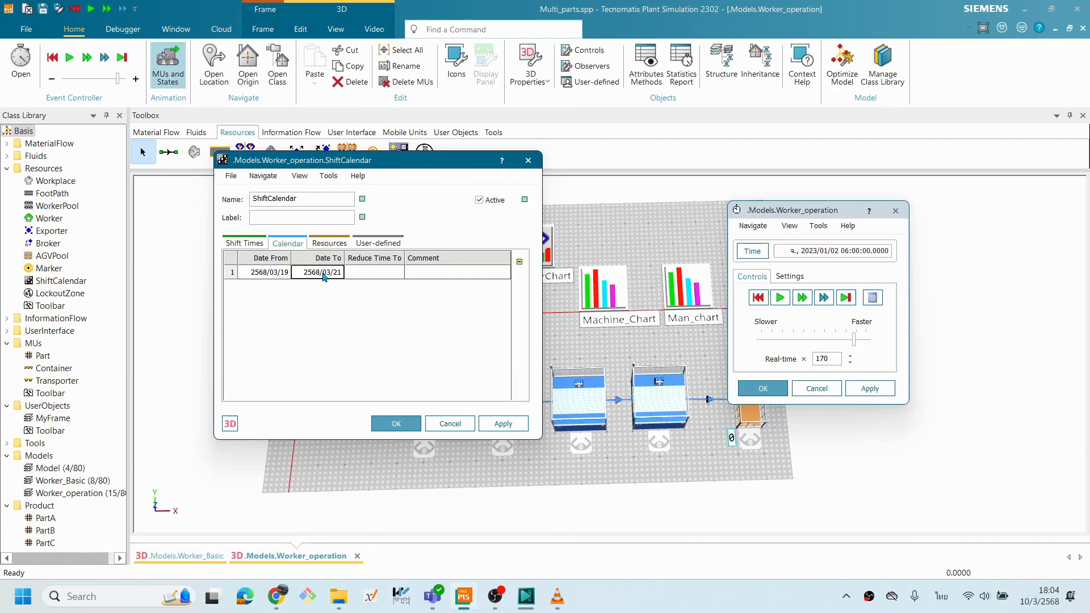
Inspect the calendar entry's Reduce Time To and Comment fields, and view the ShiftCalendar's resource objects.
left_click(384, 275)
left_click(429, 277)
left_click(390, 270)
double_click(382, 267)
left_click(441, 307)
left_click(327, 241)
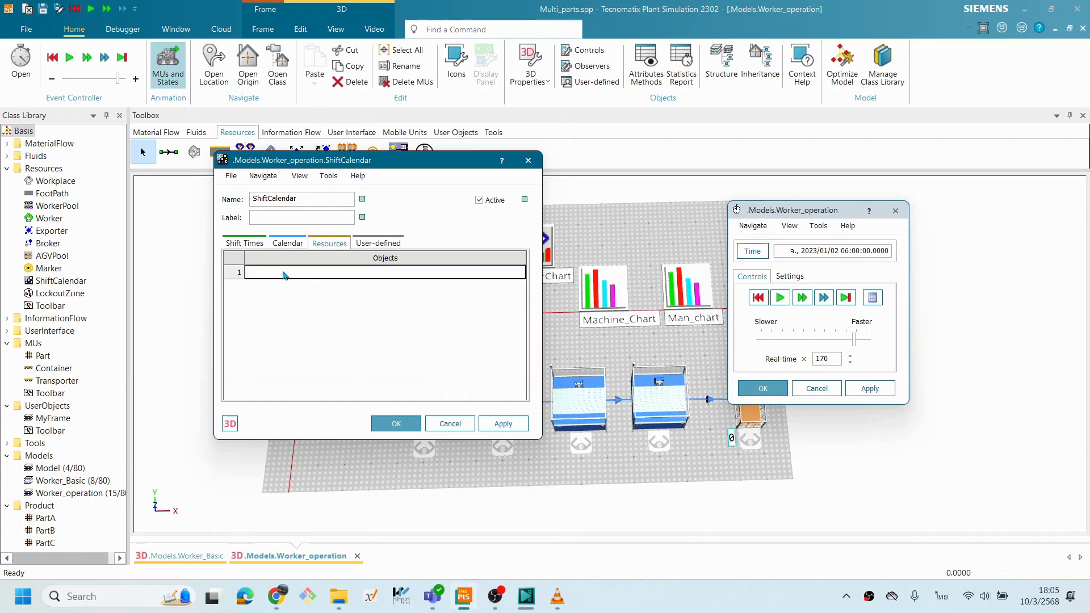
Confirm the ShiftCalendar's settings and open the Source's settings.
left_click_drag(329, 160, 702, 200)
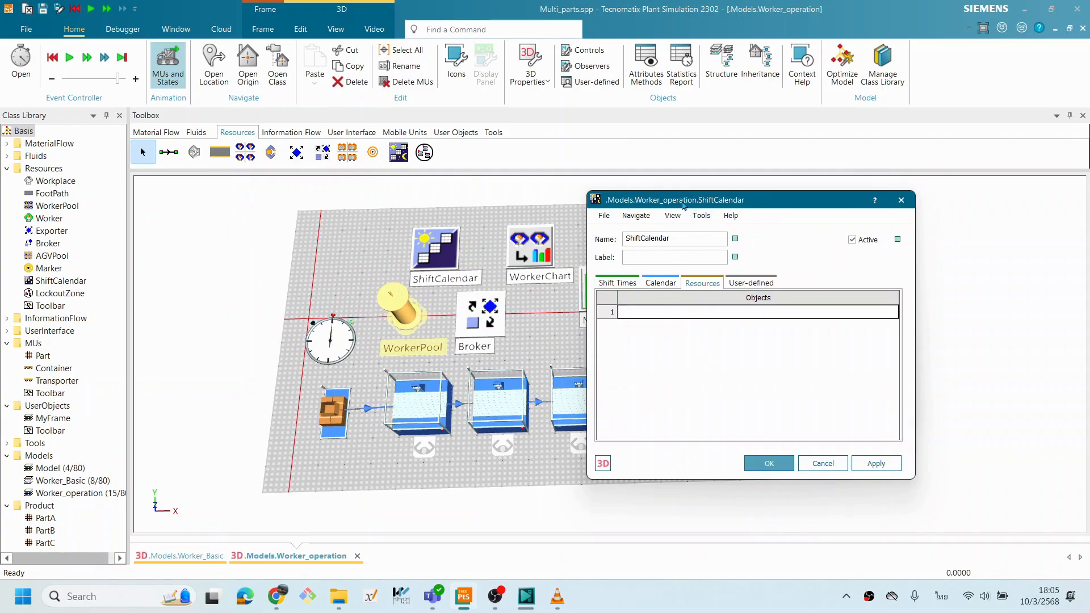
left_click_drag(675, 203, 655, 202)
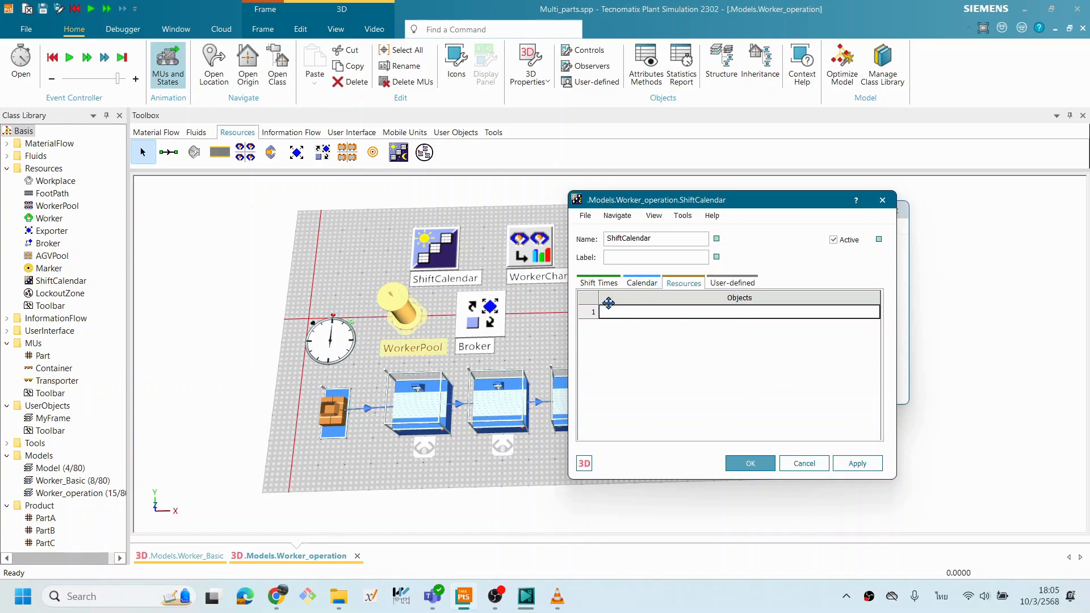
mouse_move(714, 199)
left_mouse_down()
mouse_move(852, 298)
mouse_move(686, 212)
mouse_move(715, 206)
left_mouse_up()
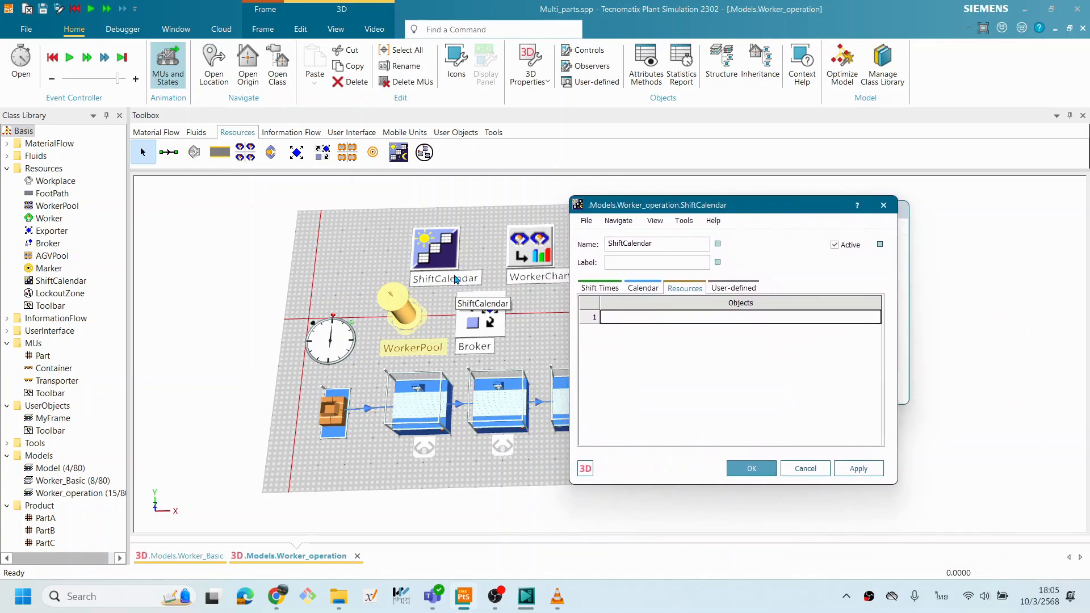
left_click_drag(700, 205, 773, 222)
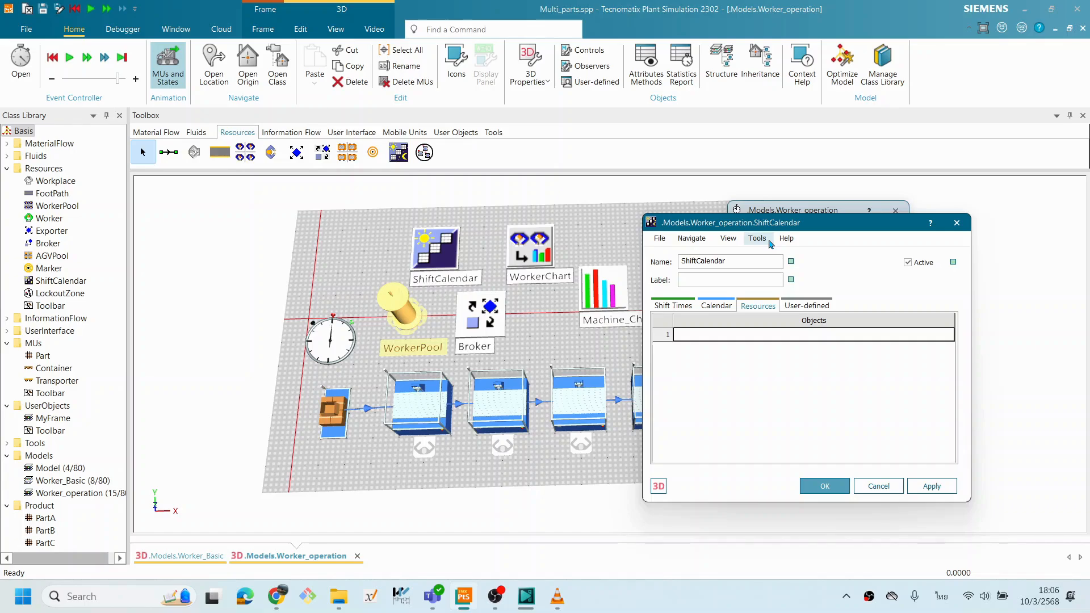
left_click_drag(773, 227, 567, 240)
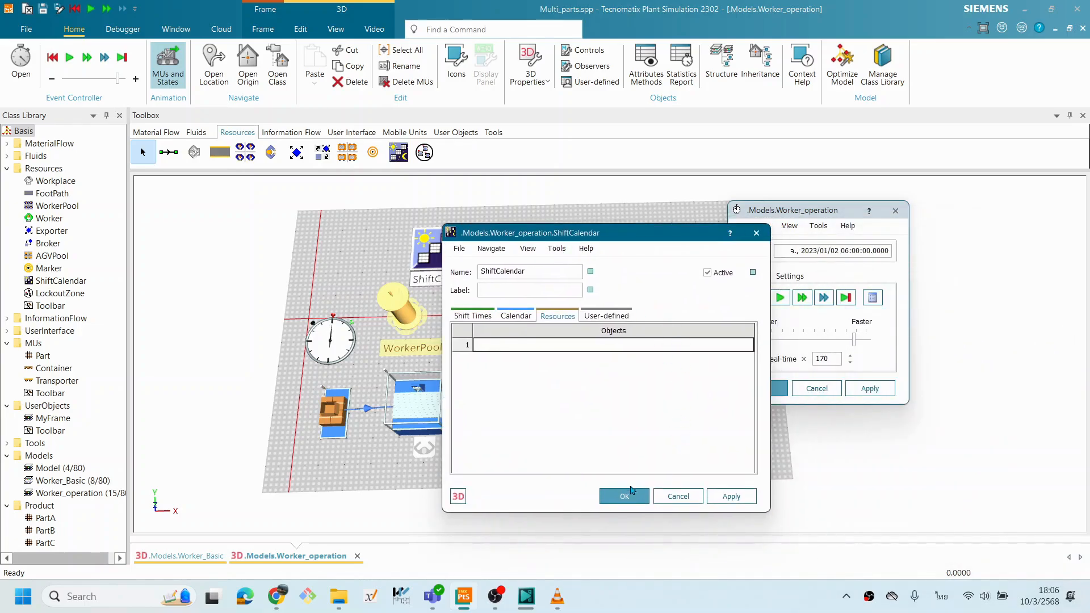
left_click_drag(607, 237, 675, 237)
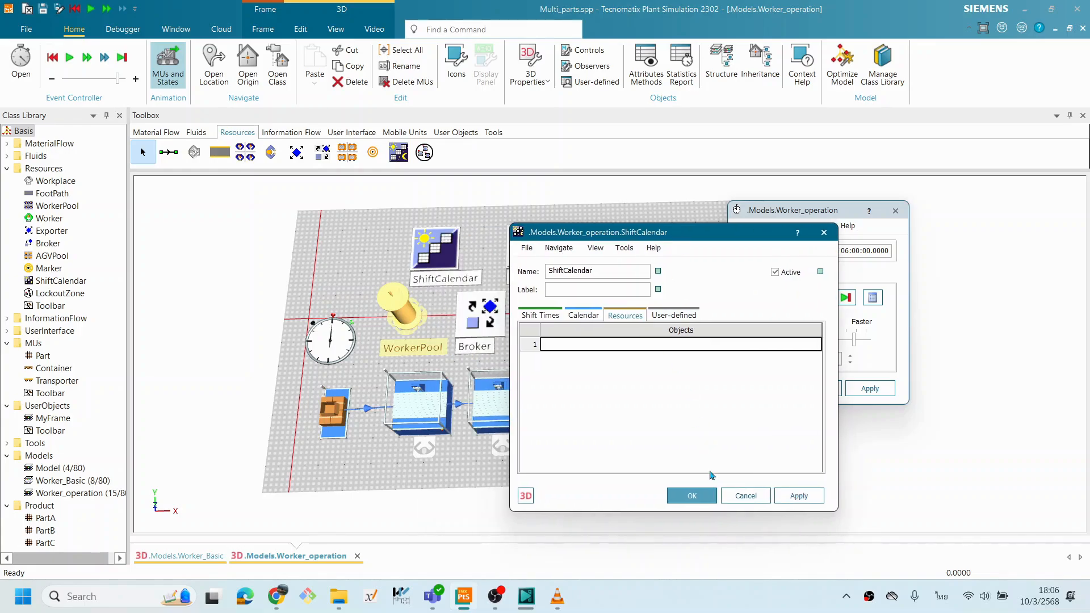
left_click(694, 496)
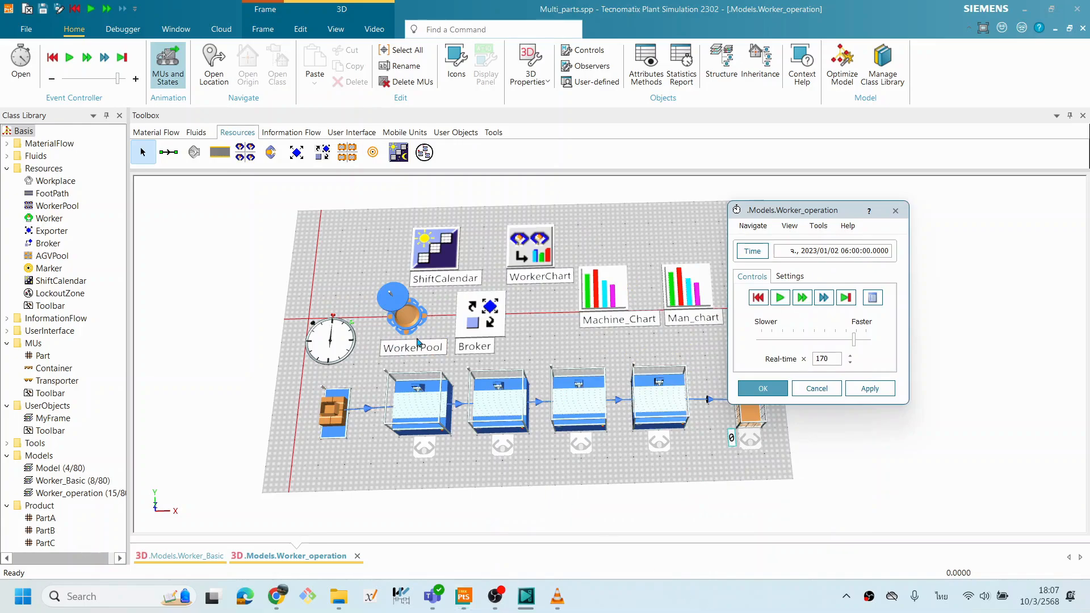
double_click(338, 416)
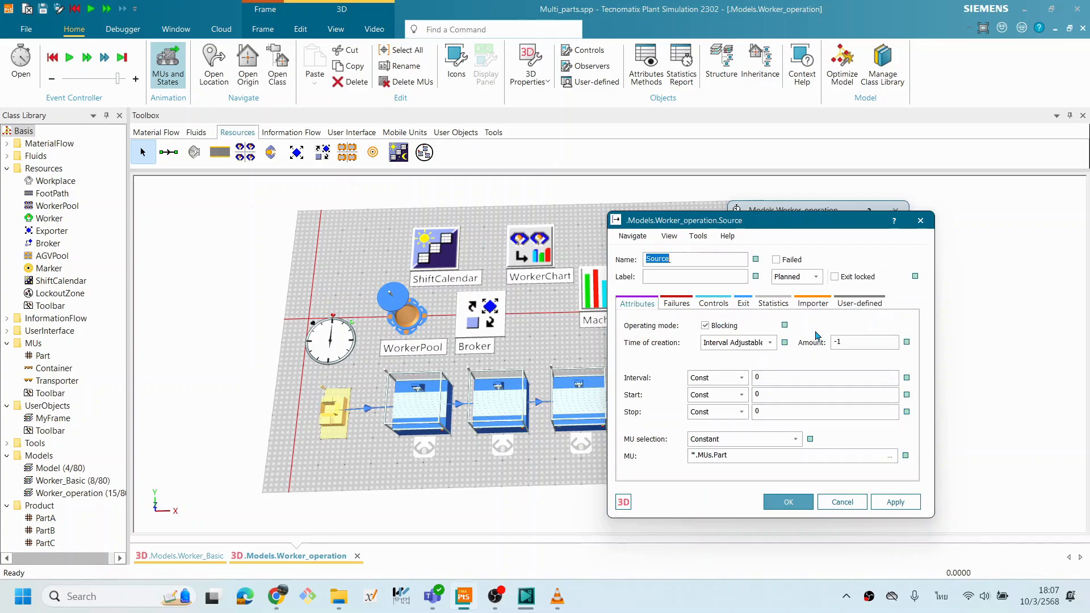
Move the Source dialog clear of the event controller dialog and show the Source's control settings.
left_click_drag(752, 221, 525, 122)
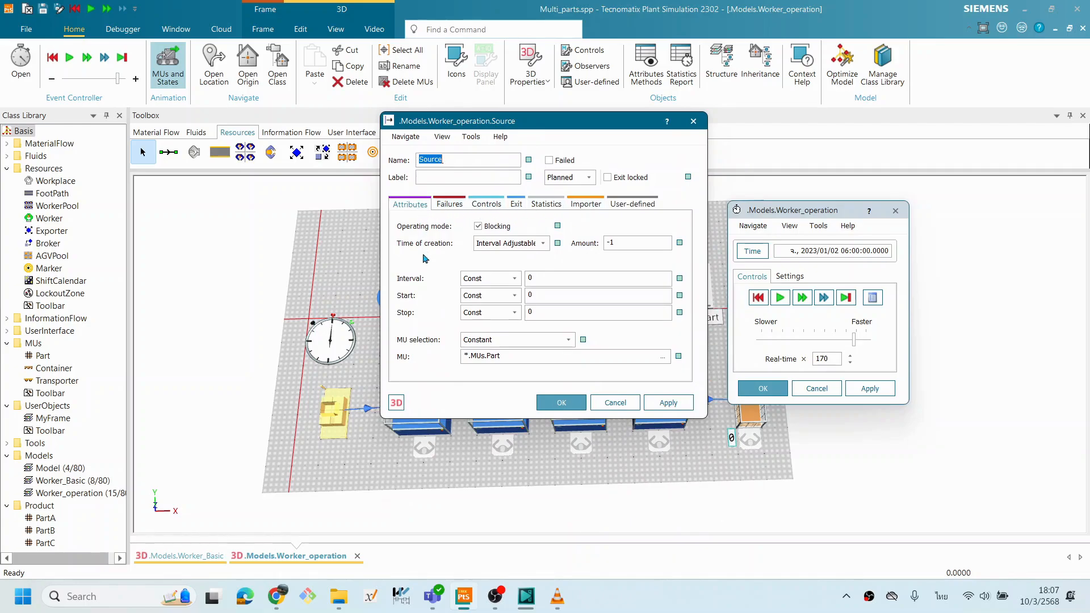
left_click(454, 205)
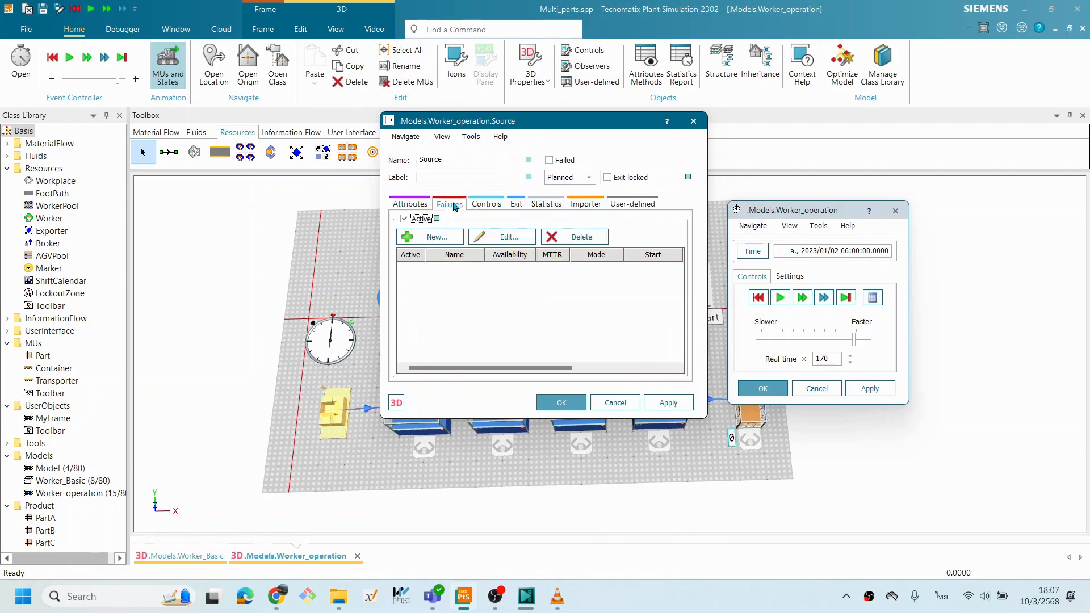
left_click(498, 206)
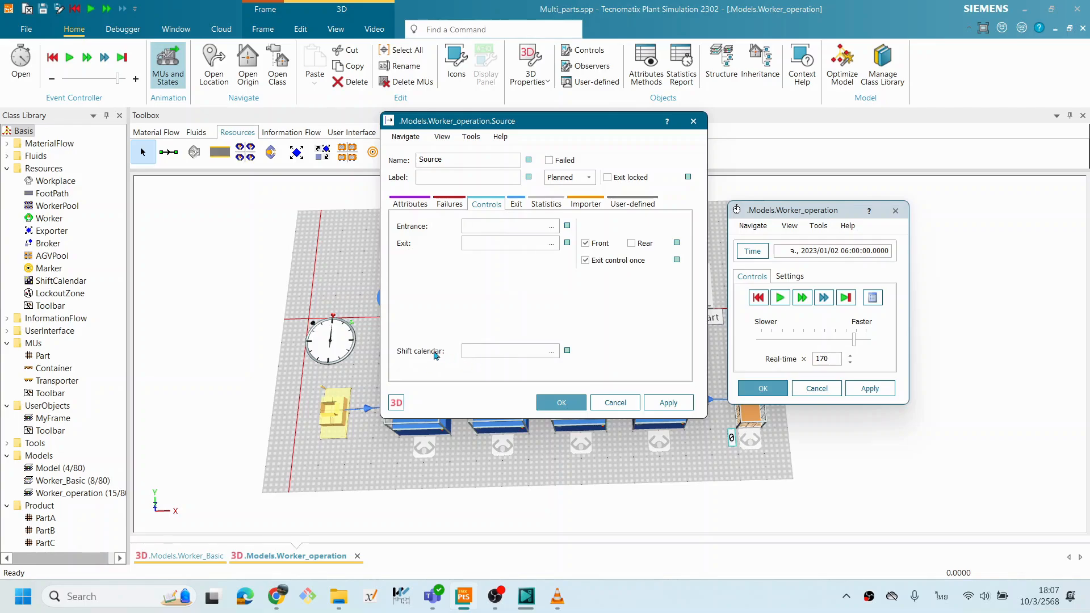
left_click(551, 352)
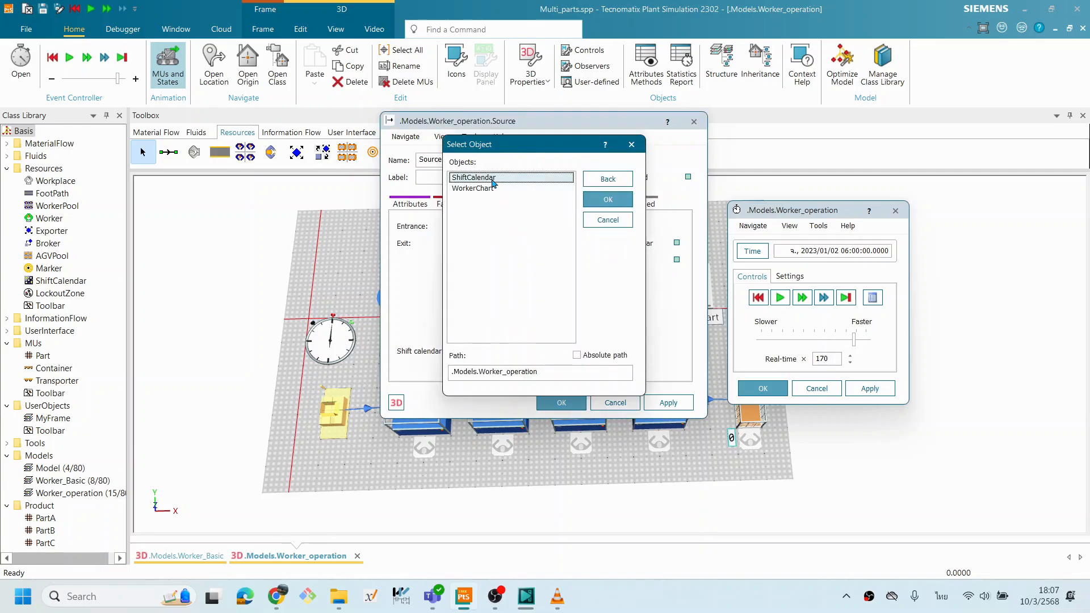
left_click(608, 200)
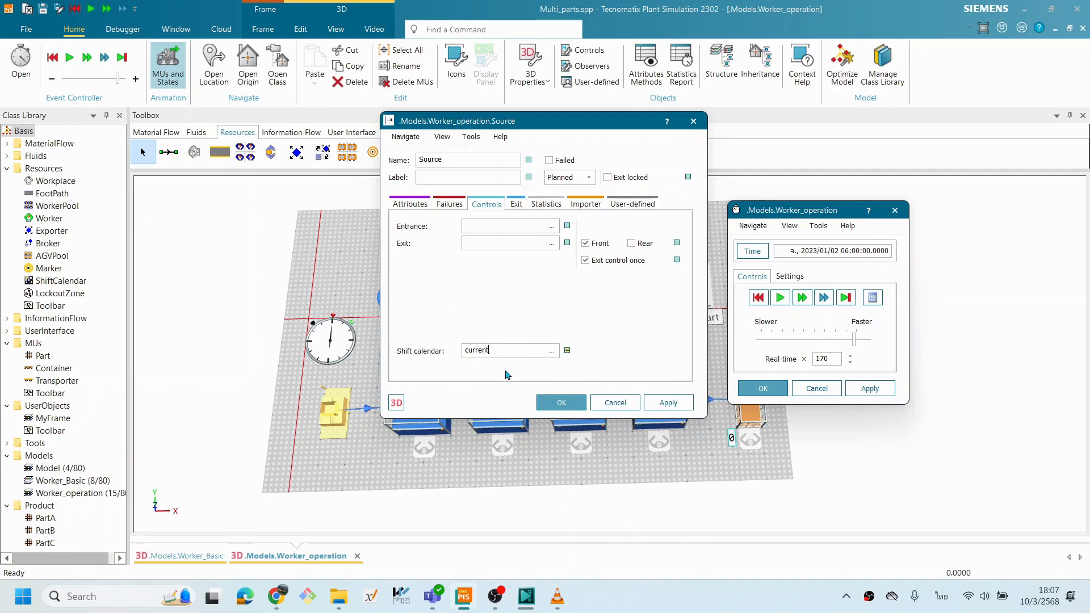
left_click(567, 351)
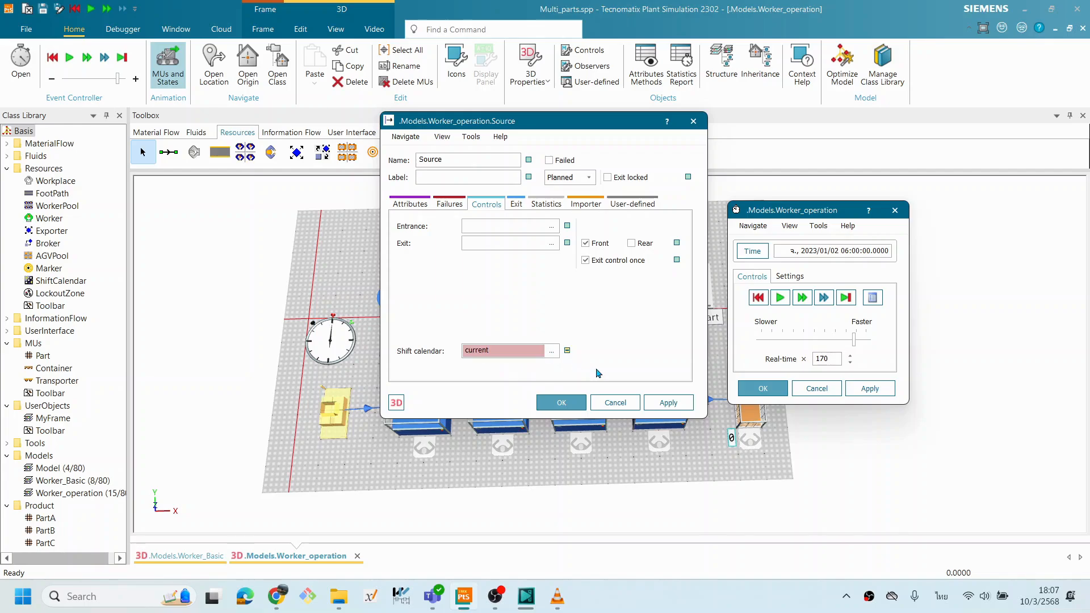
left_click(667, 403)
left_click(667, 403)
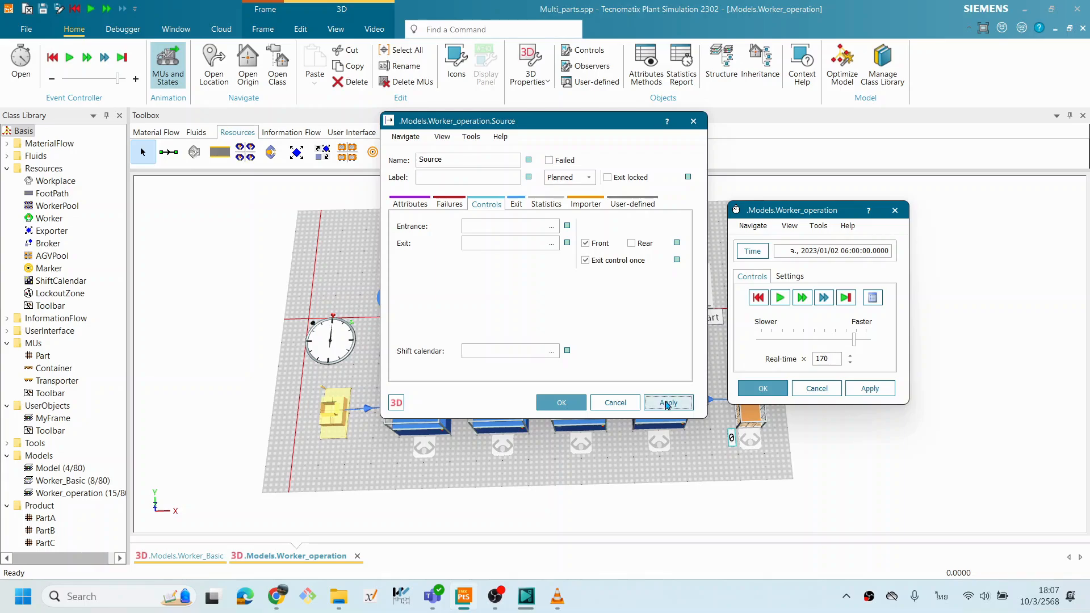
left_click(551, 350)
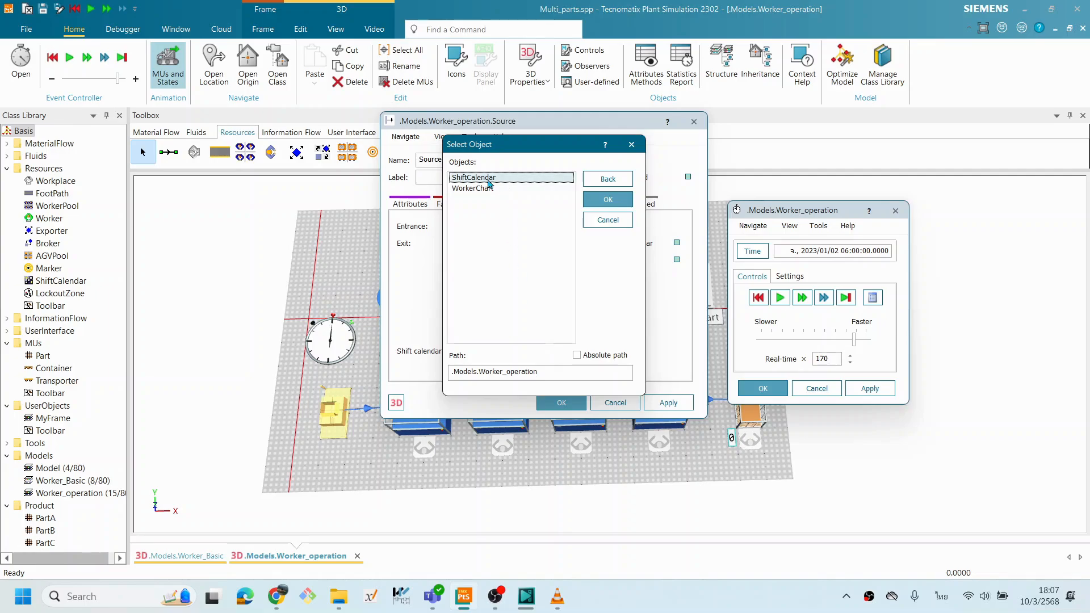
left_click(489, 181)
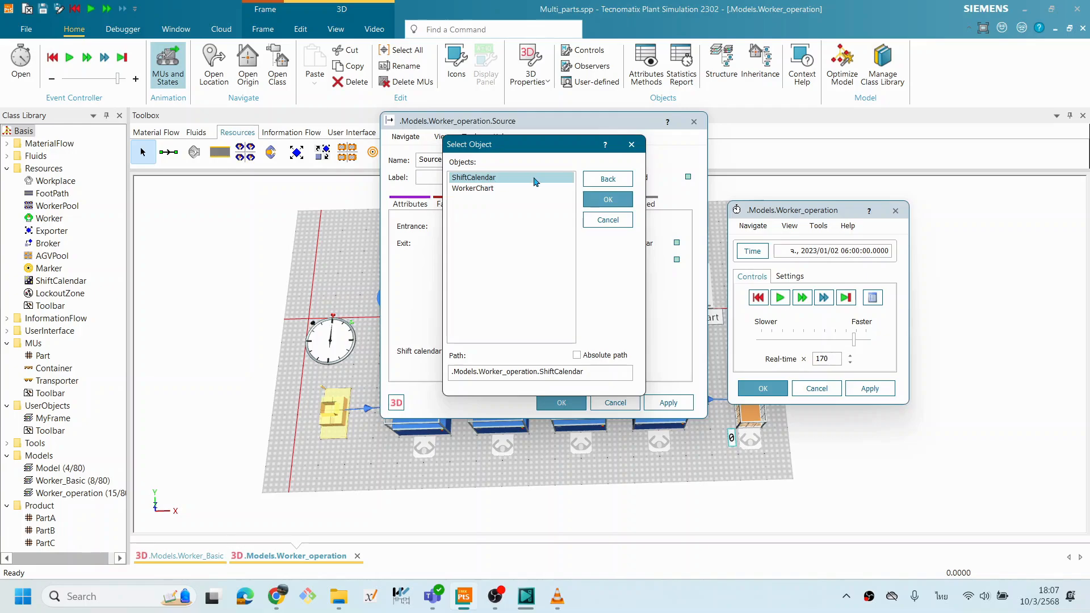
left_click(607, 220)
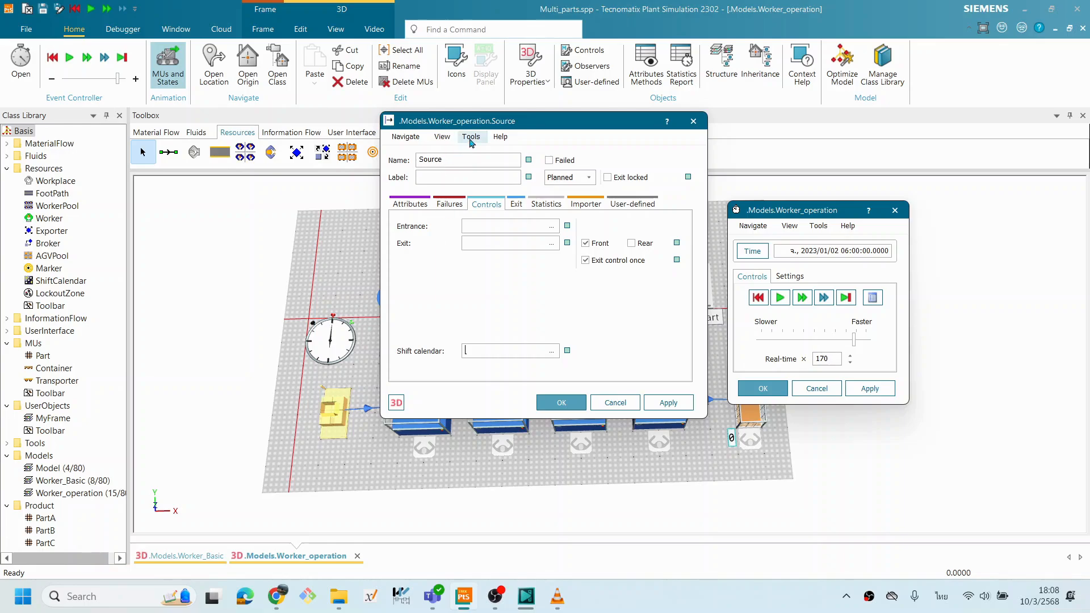
Assign the frame's ShiftCalendar object as the Source's shift calendar and confirm the Source's settings.
left_click_drag(485, 122, 659, 187)
left_click_drag(435, 256, 670, 418)
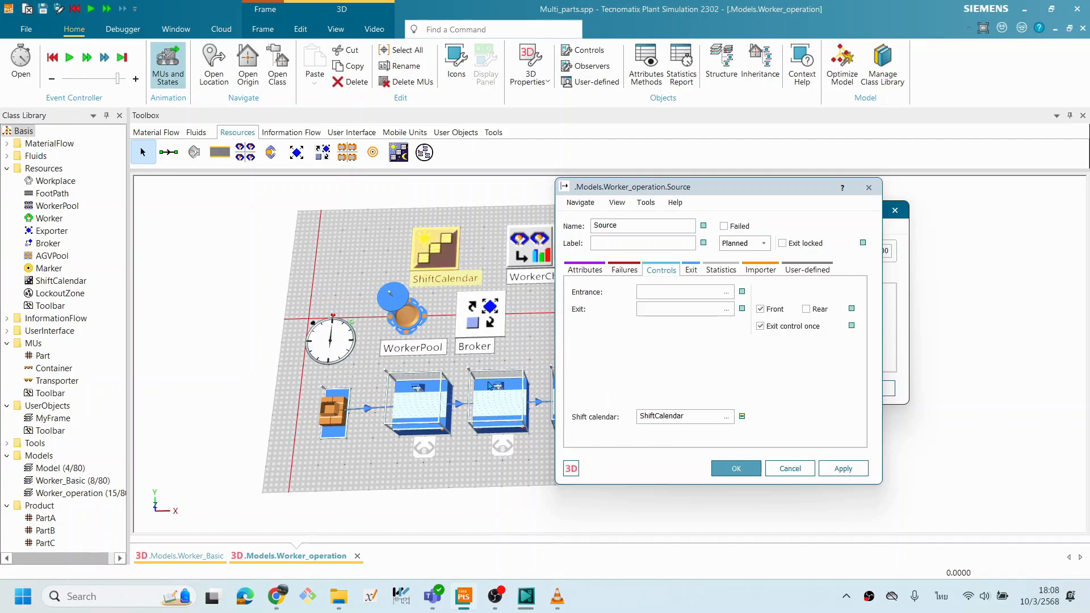
left_click(850, 470)
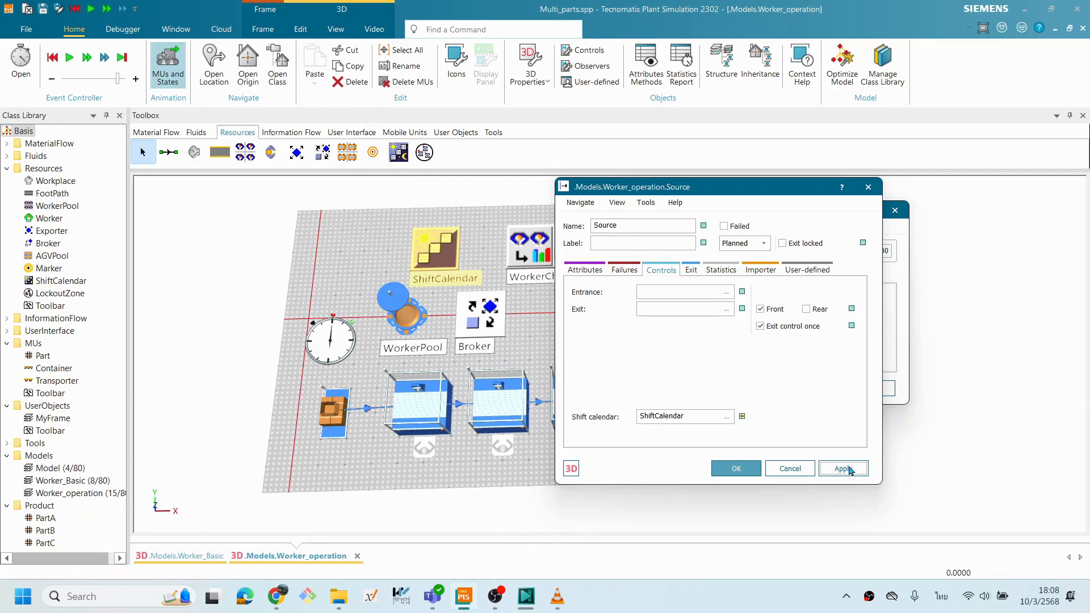
left_click(735, 468)
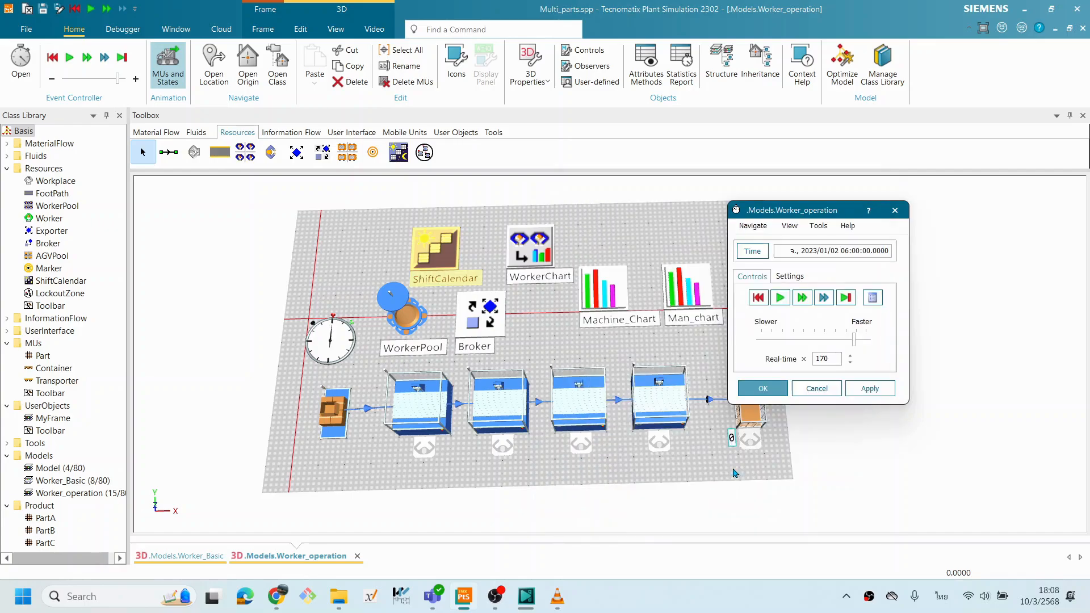
Open the WorkerPool's settings, assign the ShiftCalendar object as its shift calendar and confirm.
left_click(621, 457)
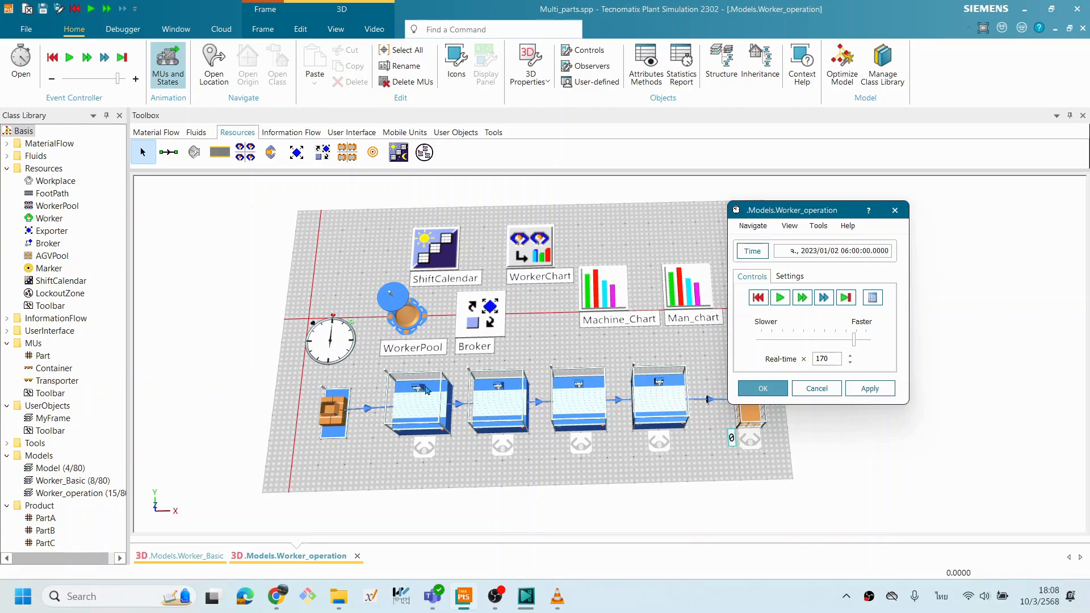
left_click(402, 316)
double_click(402, 315)
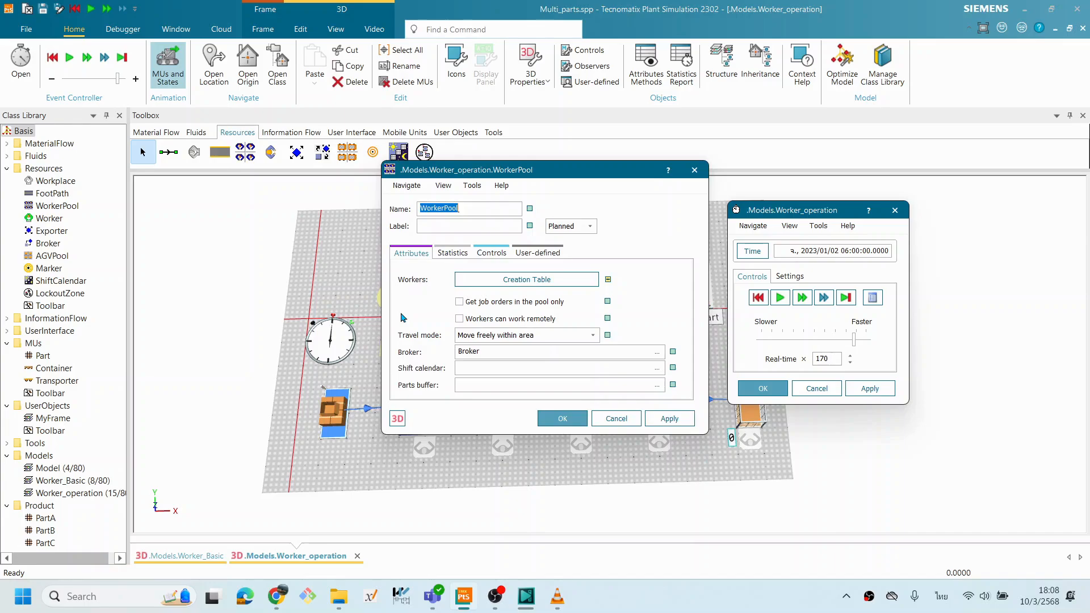
left_click_drag(506, 171, 513, 160)
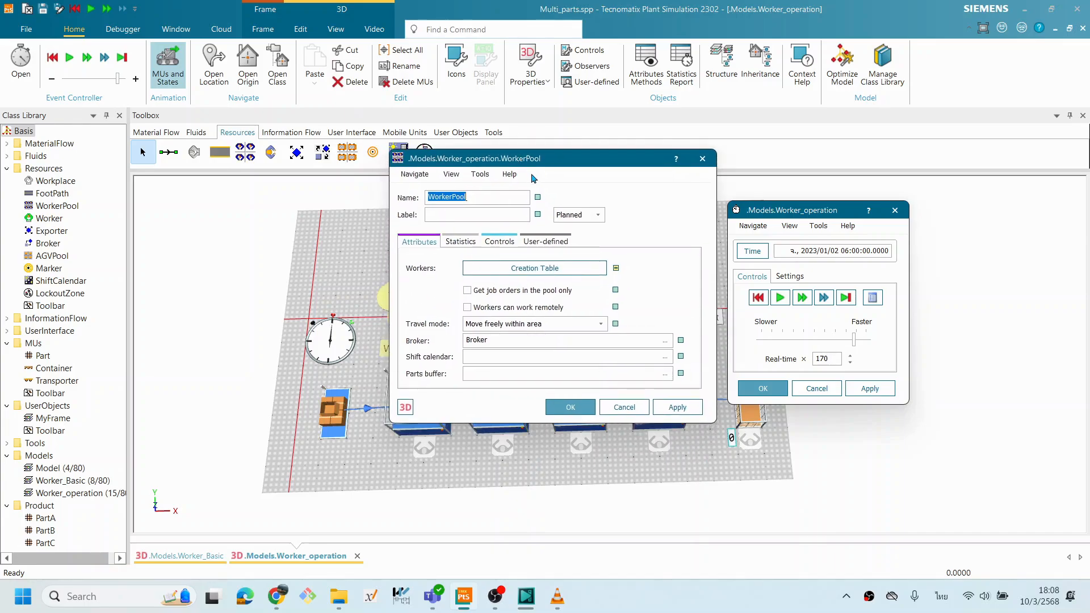
left_click_drag(502, 161, 662, 237)
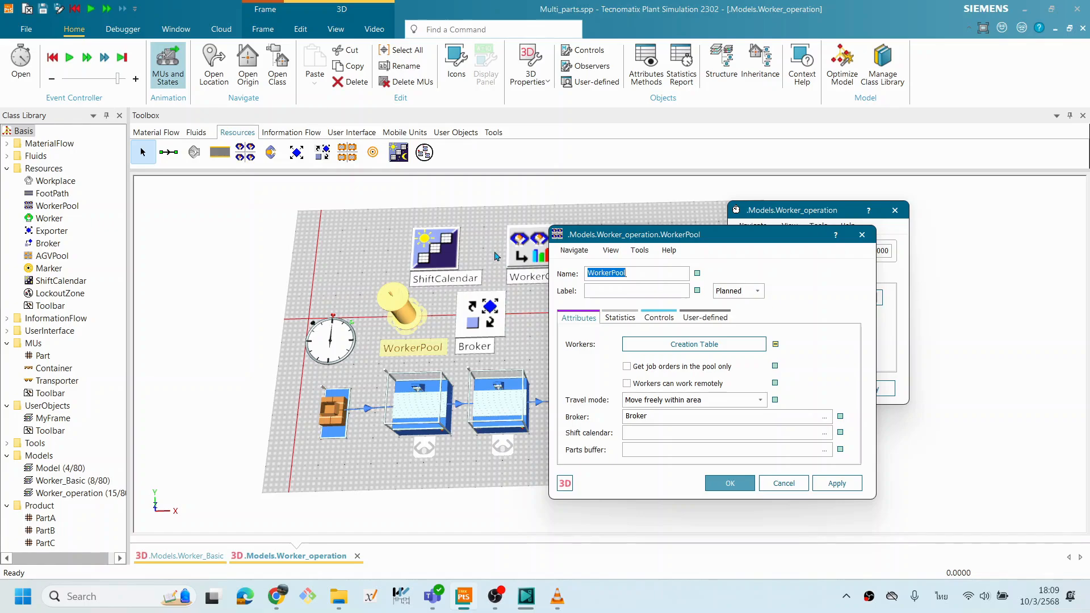
left_click_drag(615, 239, 629, 234)
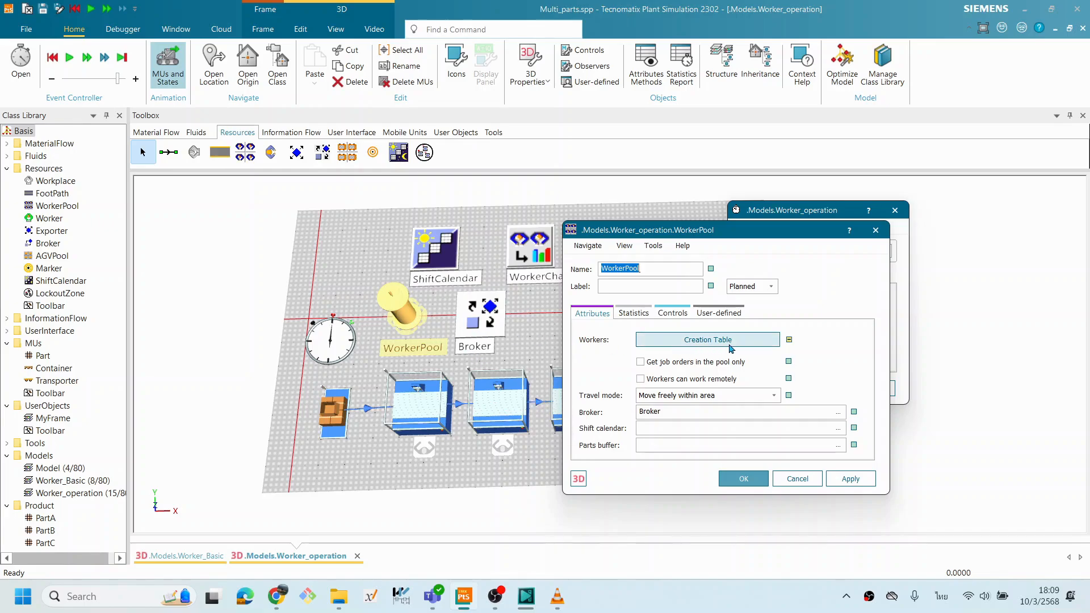
left_click(661, 430)
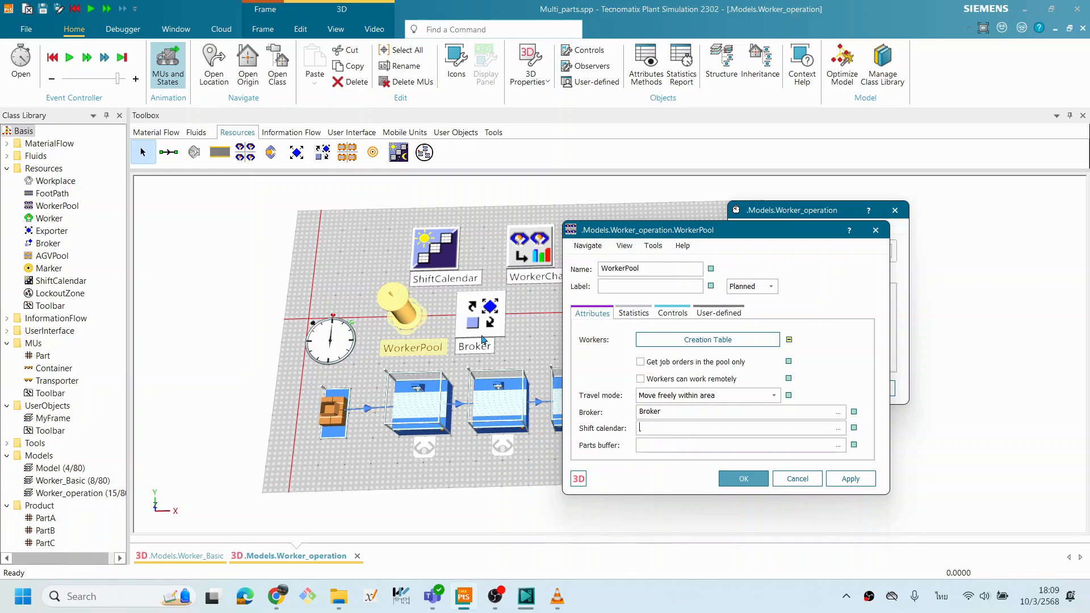
left_click_drag(432, 264, 650, 427)
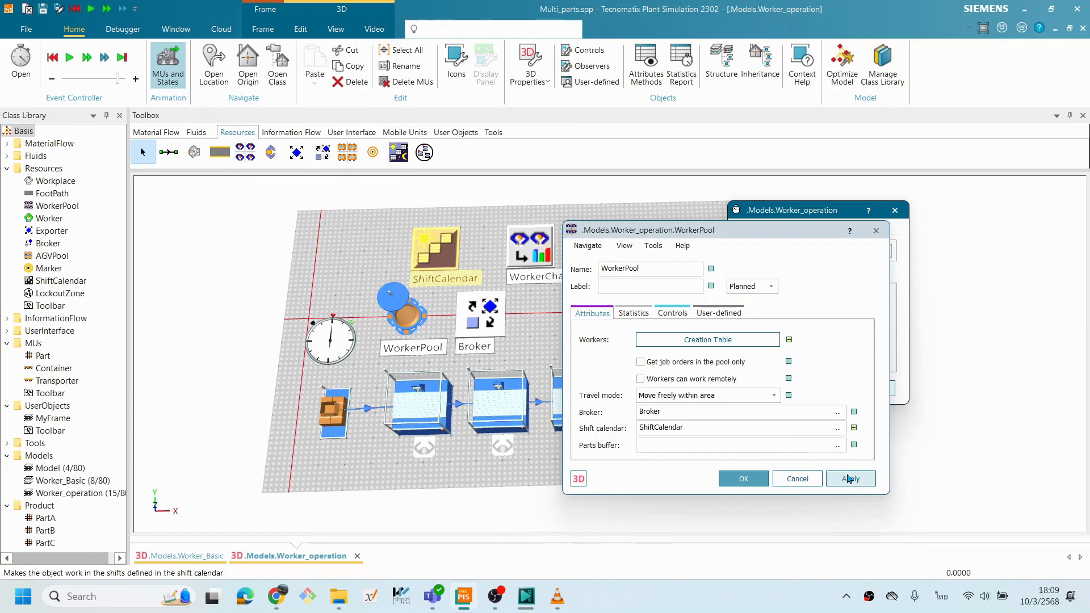
left_click(850, 478)
left_click(744, 480)
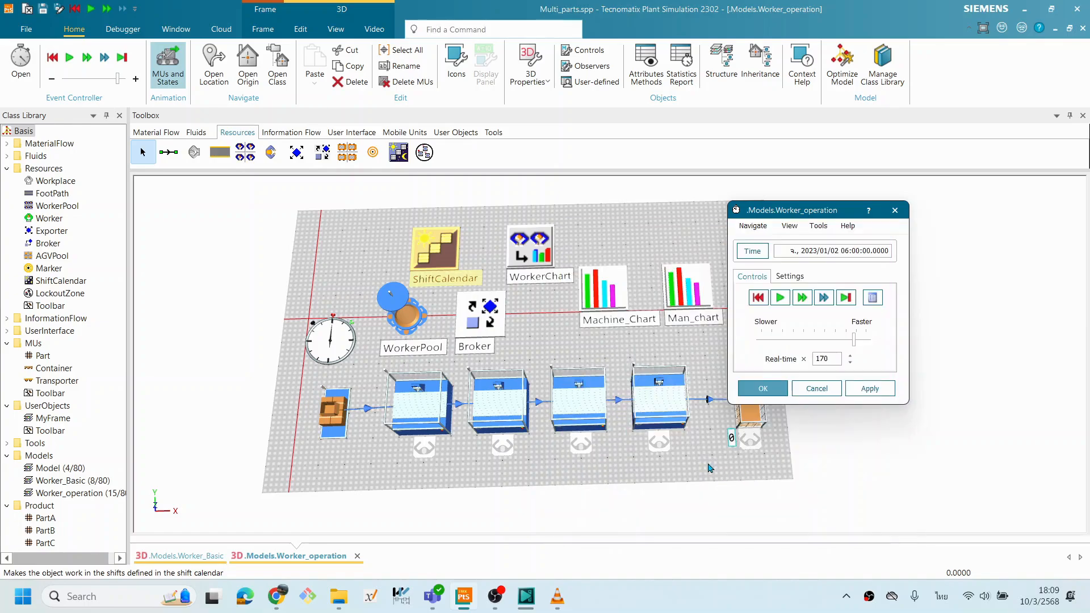
Check the objects assigned to the ShiftCalendar and its calendar entries, and close its settings.
left_click(431, 254)
double_click(432, 253)
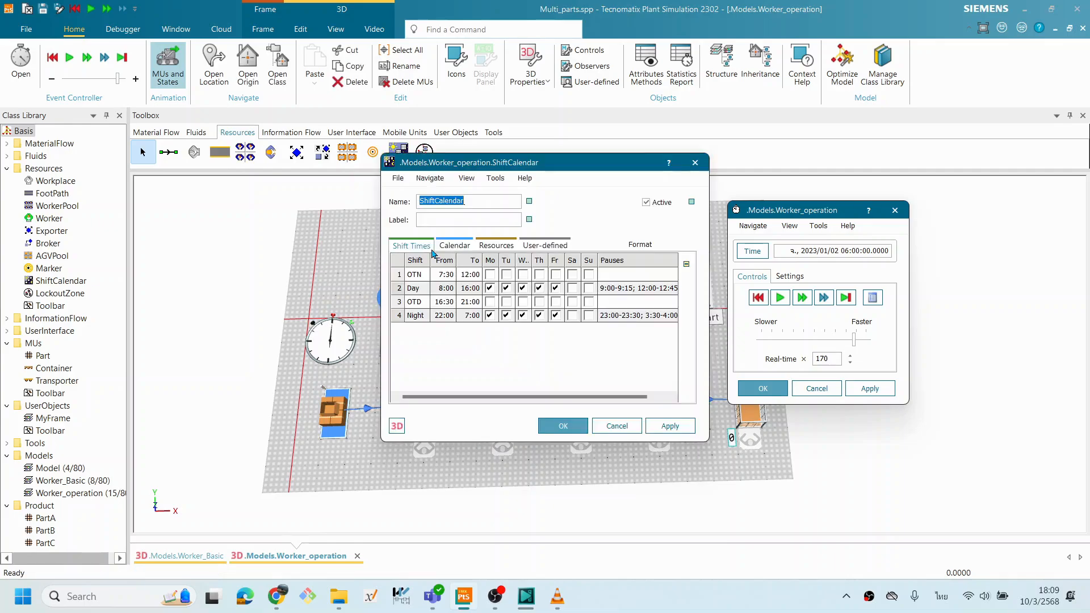
left_click(499, 248)
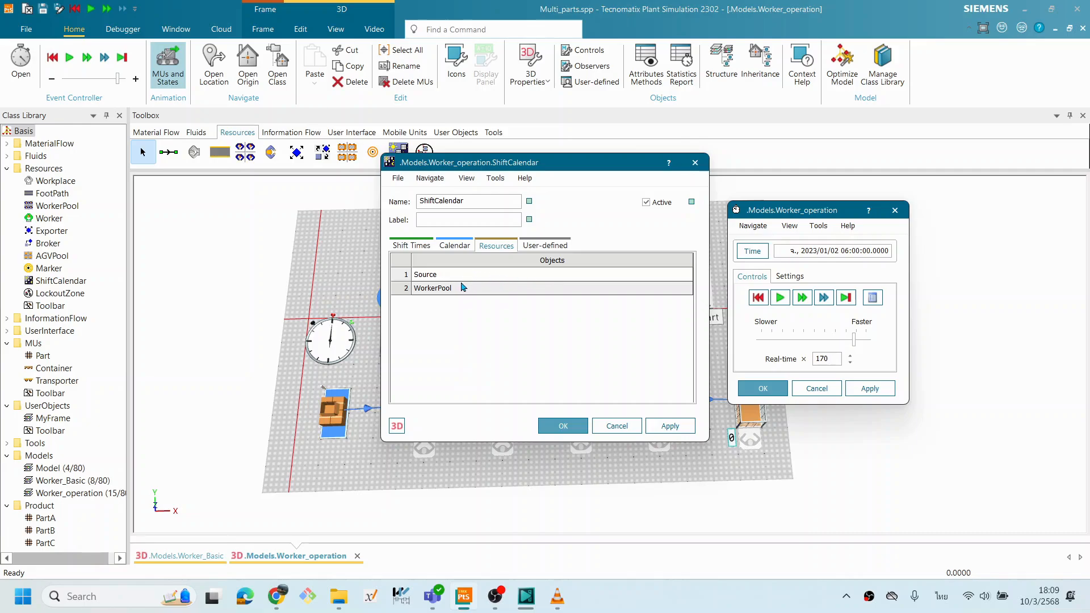
left_click(461, 246)
left_click(502, 248)
left_click(747, 606)
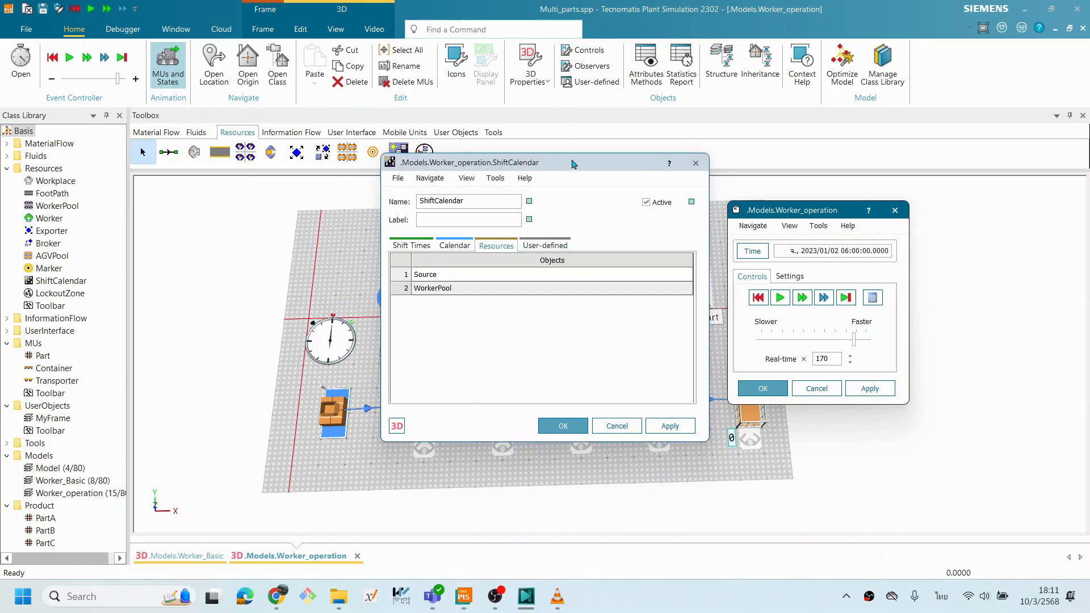
left_click_drag(566, 164, 533, 172)
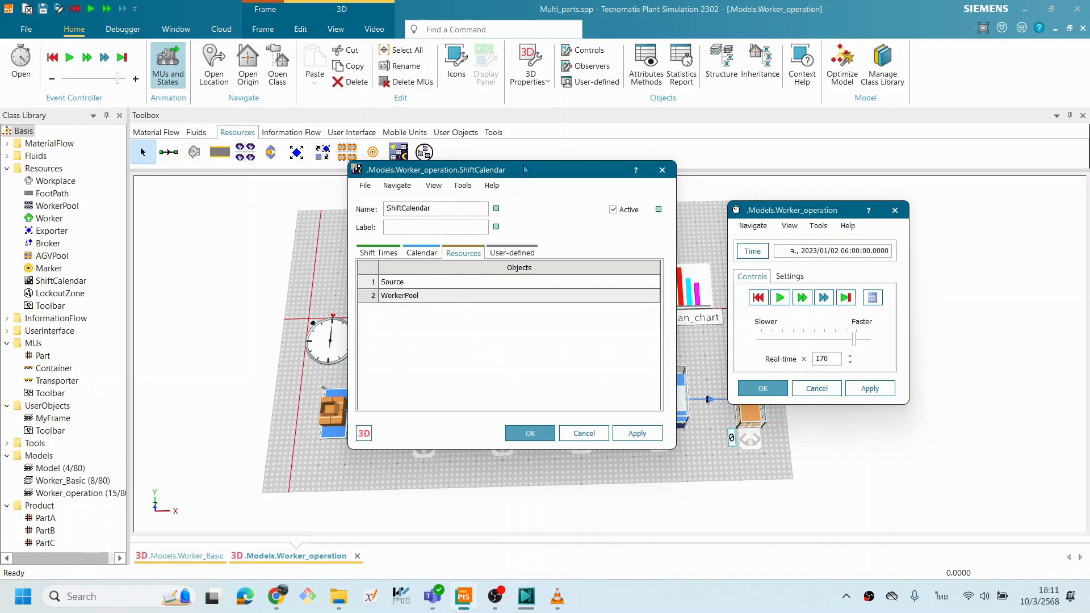
left_click_drag(525, 170, 563, 180)
left_click(576, 447)
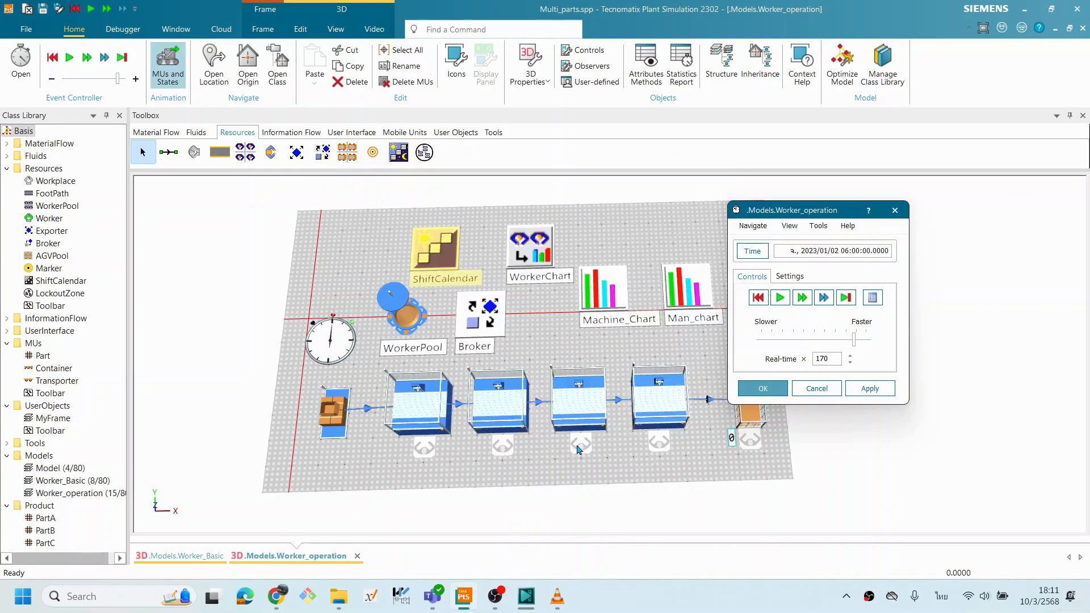
Assign ShiftCalendar as the shift calendar in Station11's control settings and confirm.
left_click(444, 425)
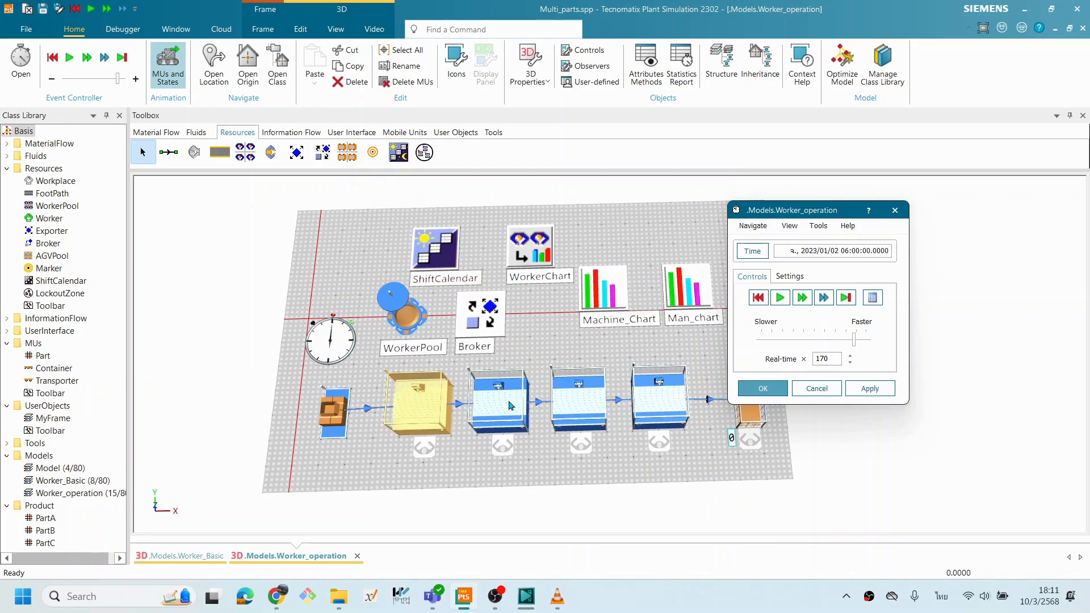
left_click(585, 406)
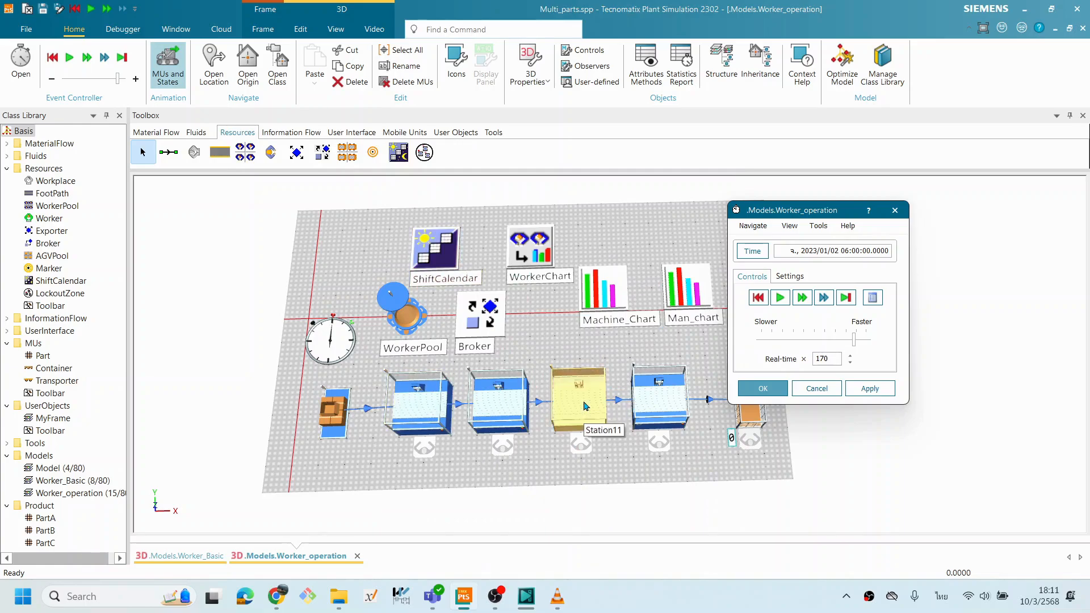
double_click(585, 406)
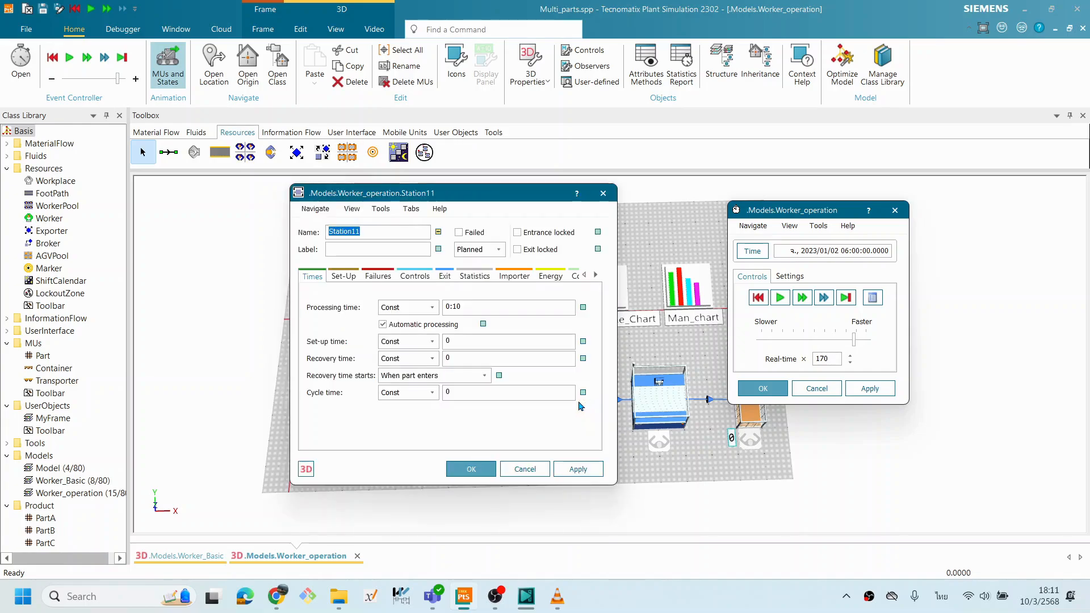
left_click(415, 276)
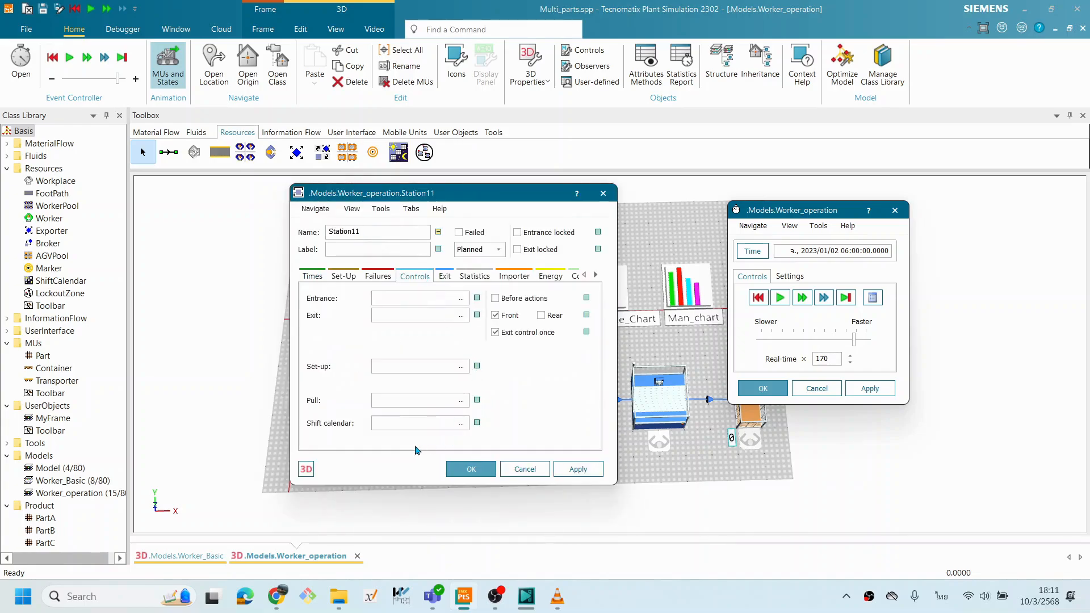
left_click(462, 425)
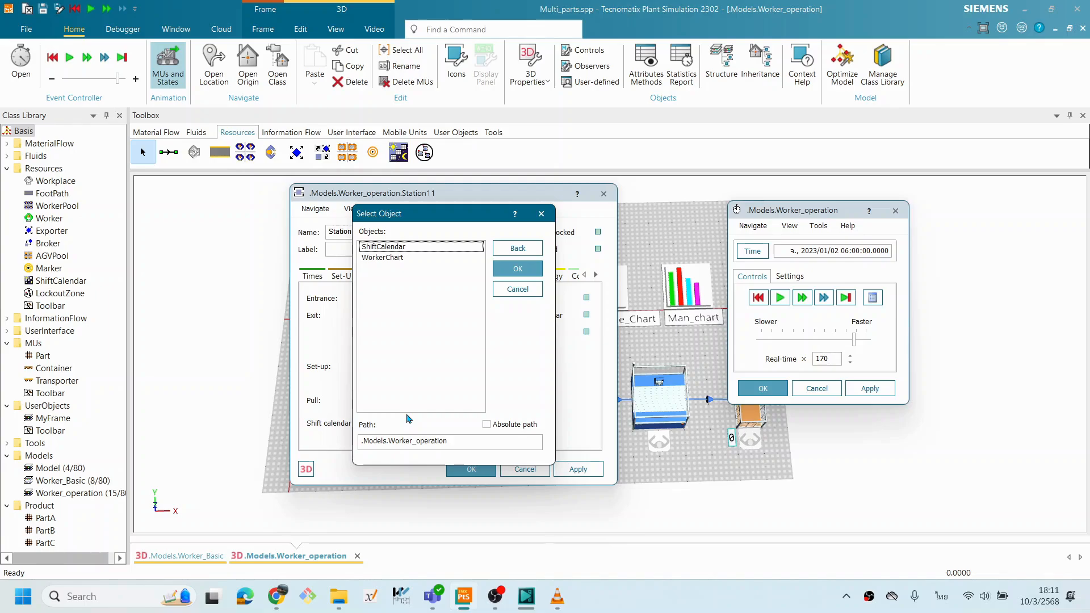
left_click(436, 249)
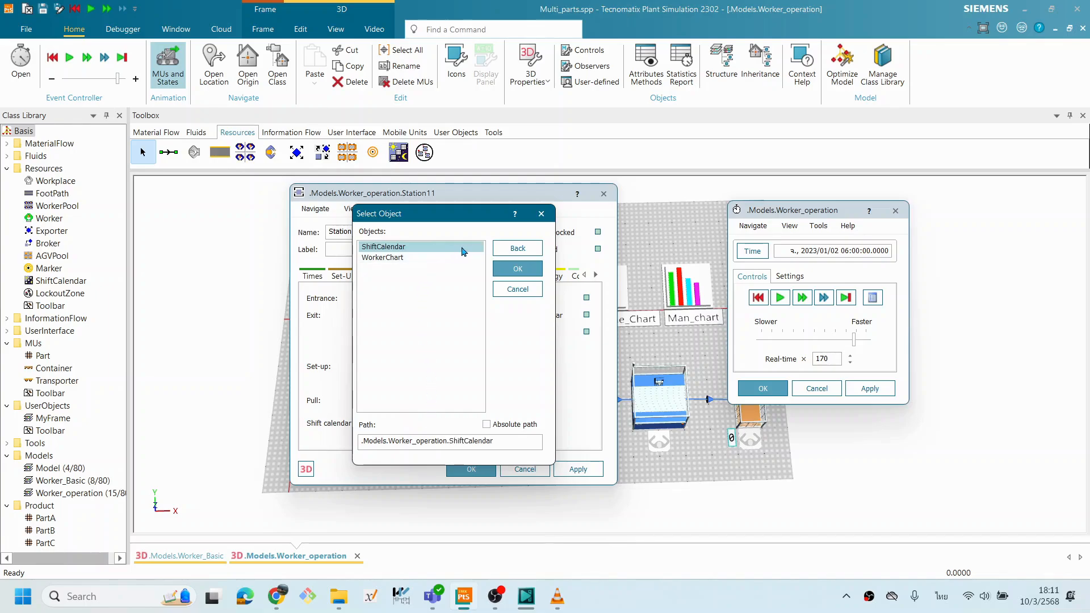
left_click(518, 268)
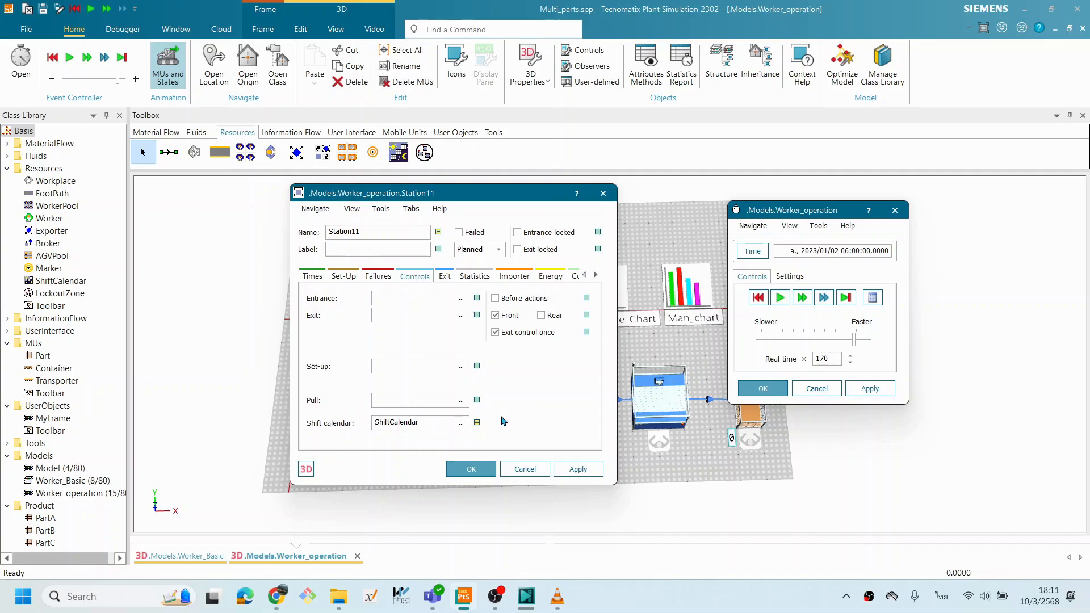
left_click(582, 474)
left_click(471, 474)
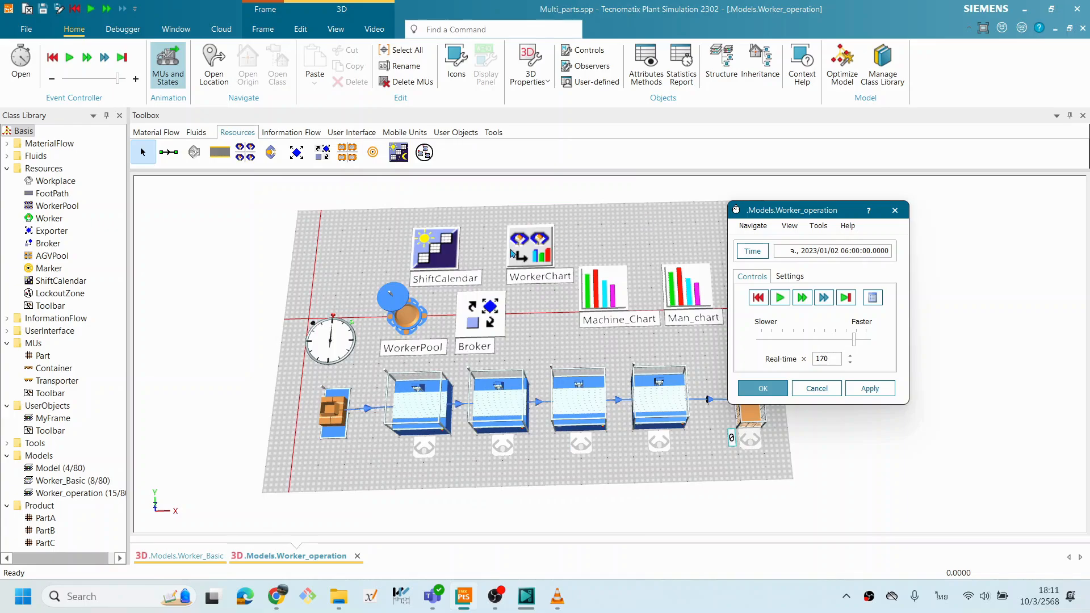
Review the ShiftCalendar's assigned objects, calendar entry and shift times, and close its settings.
double_click(436, 253)
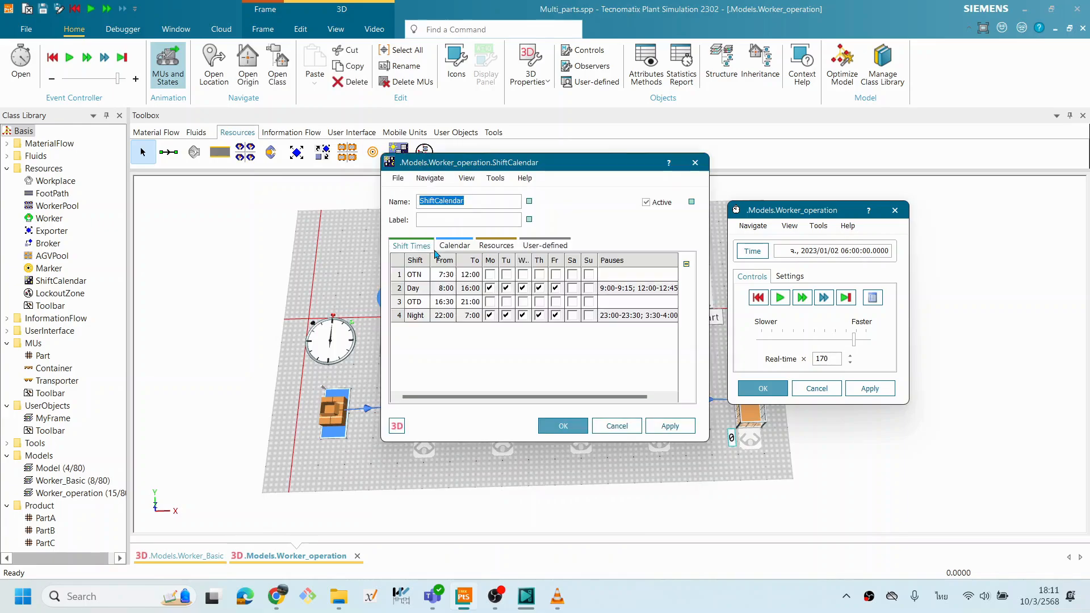
left_click(454, 245)
left_click(492, 245)
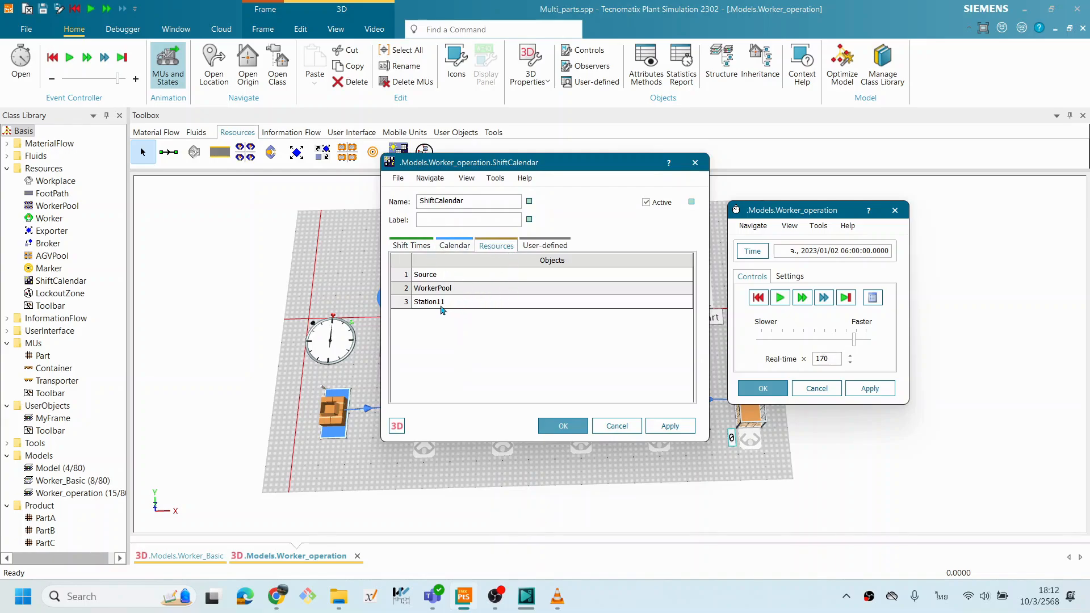
left_click_drag(536, 163, 663, 229)
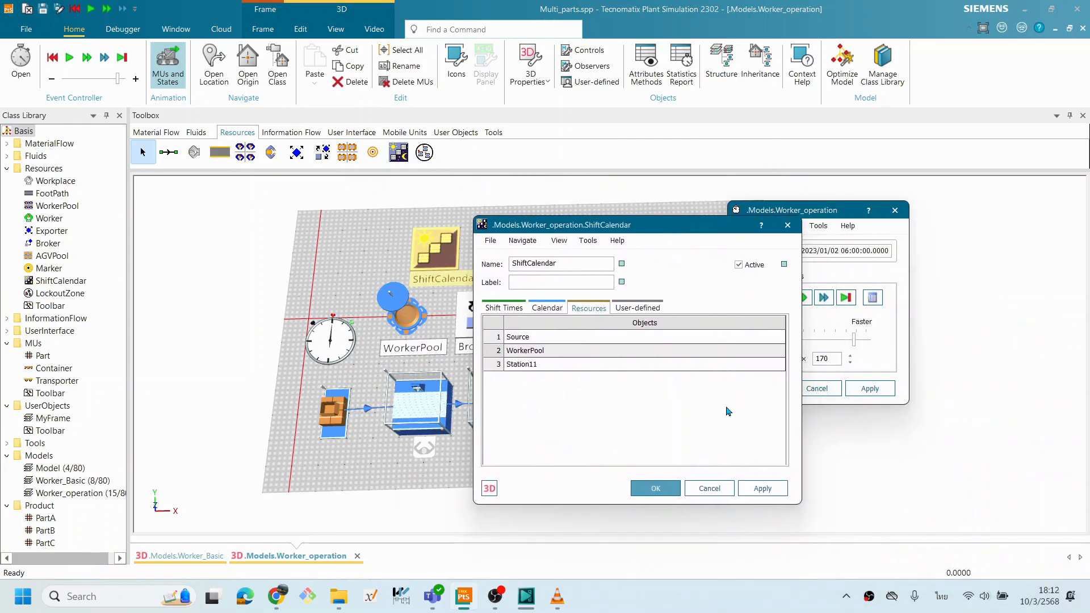
left_click(532, 308)
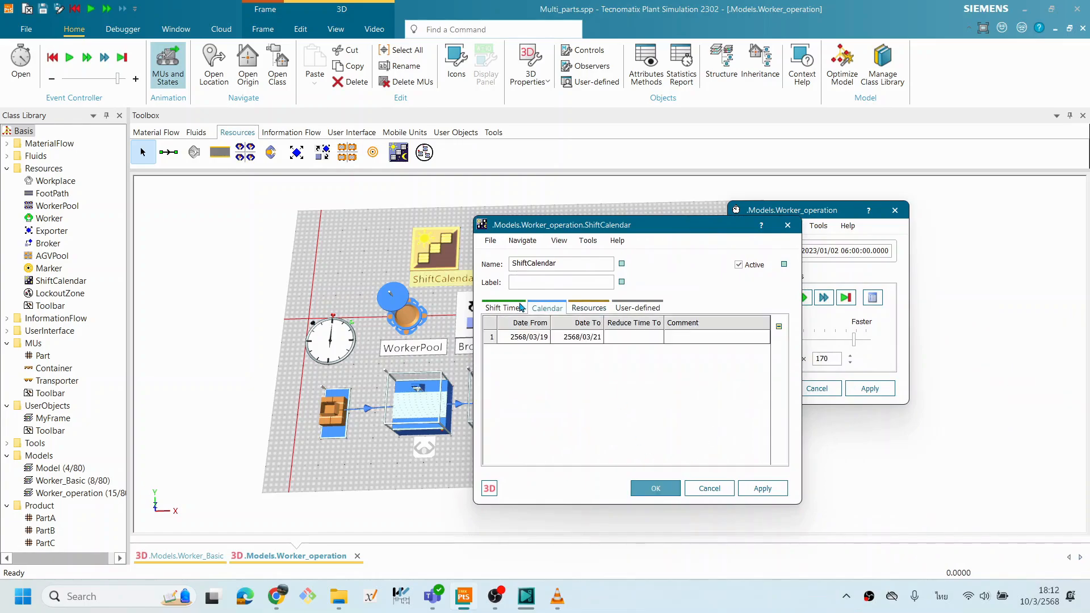
left_click(498, 308)
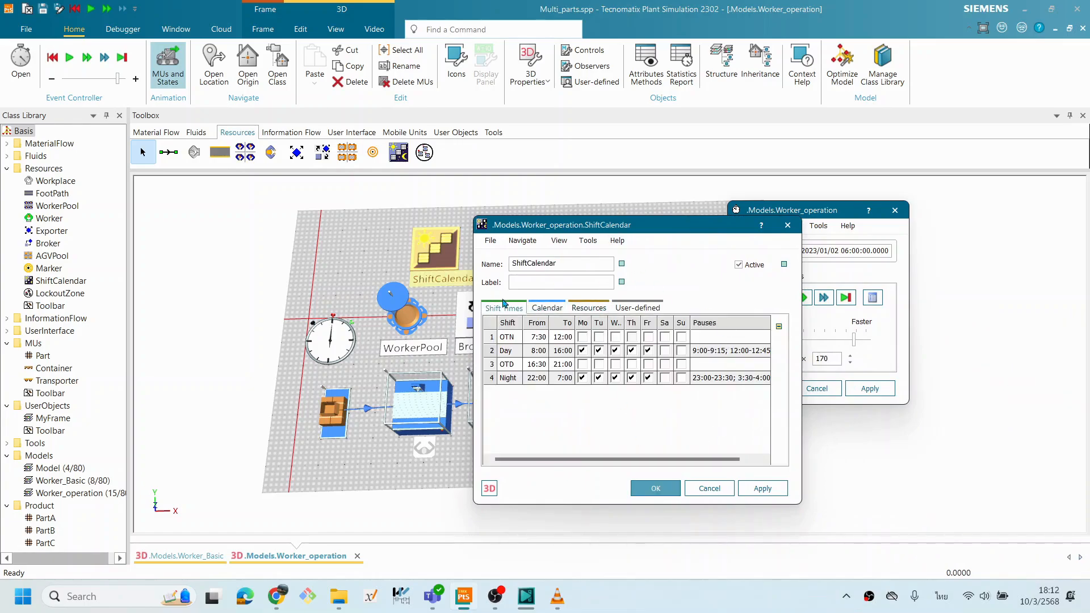
left_click_drag(576, 227, 666, 208)
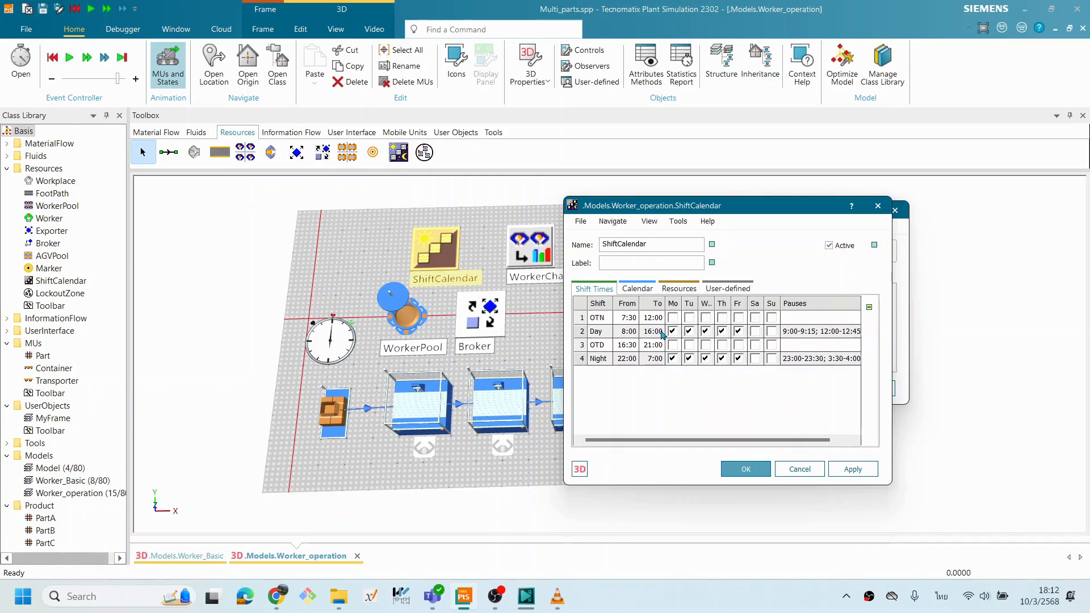
left_click(748, 470)
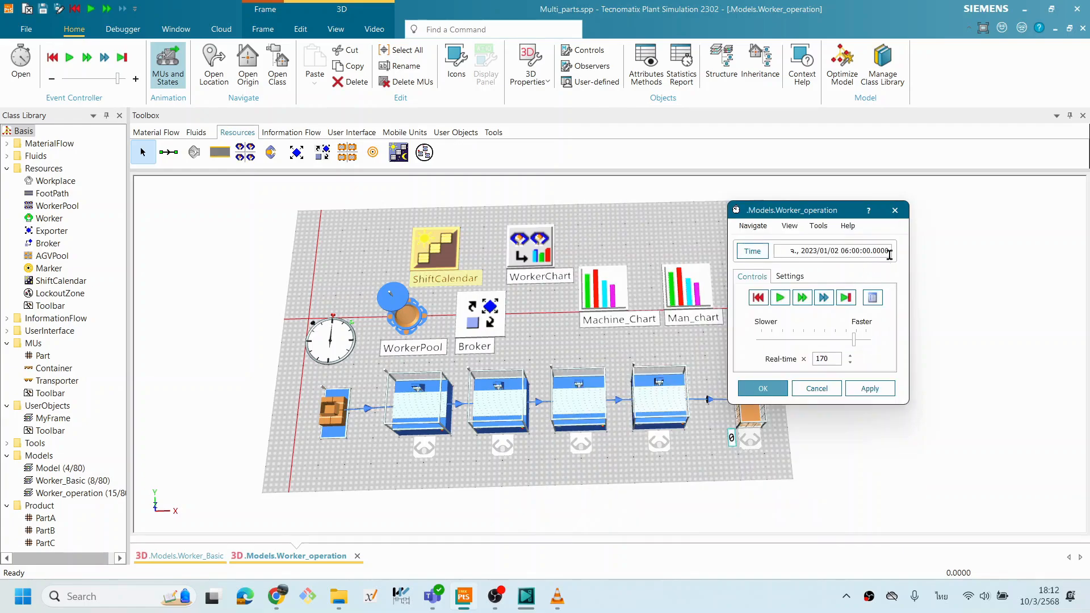
Start the Worker_operation simulation run with the event controller clear of the model.
left_click(844, 251)
left_click_drag(782, 211, 816, 211)
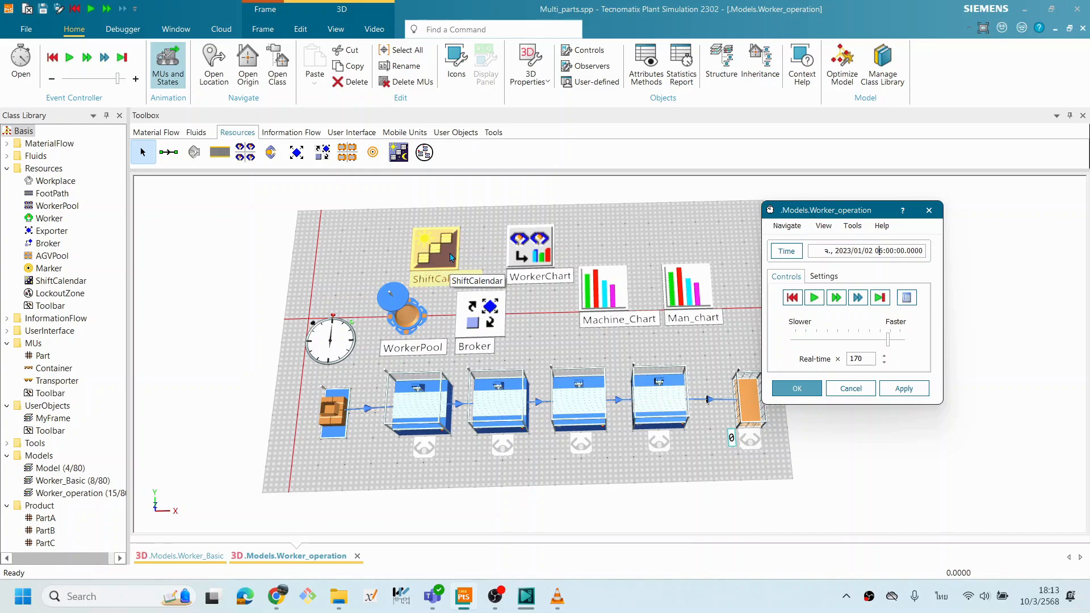
left_click(815, 299)
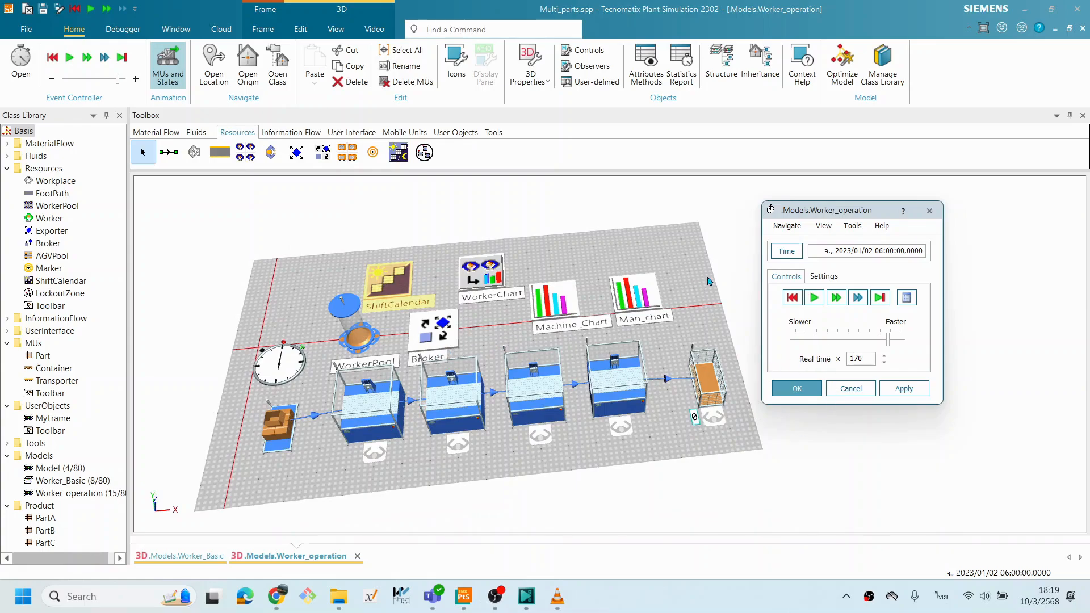
Set the simulation end to 7:00:00:00 in the event controller's settings and apply it.
left_click(829, 284)
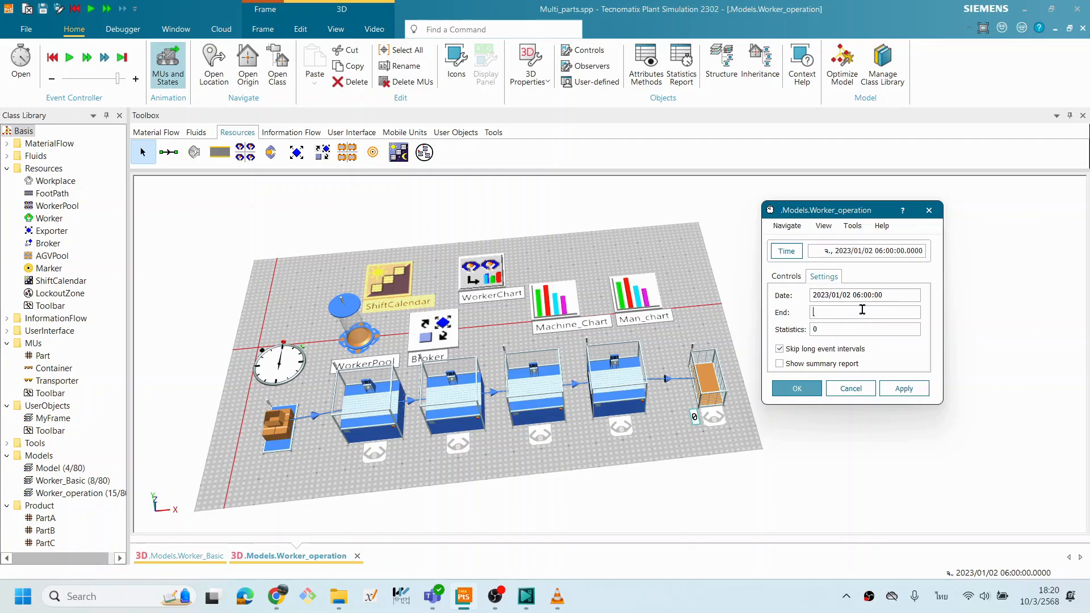
type("7")
left_click(845, 296)
key("alt+shift")
type(":00:00:00")
left_click(918, 391)
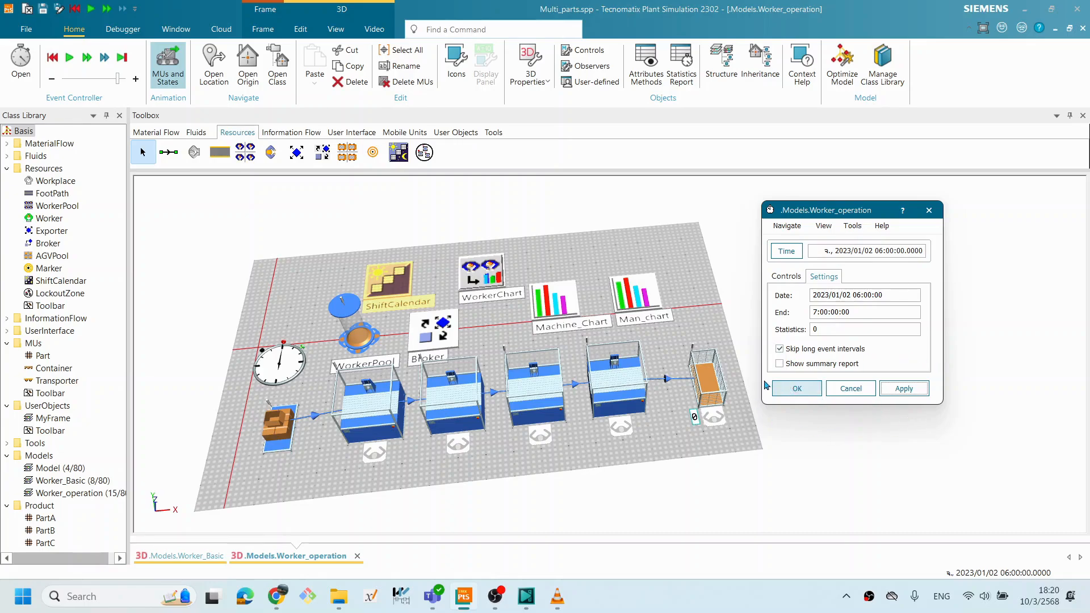
Compare the ShiftCalendar's calendar dates and shift times with the simulation's start and end settings, and close the calendar.
double_click(397, 280)
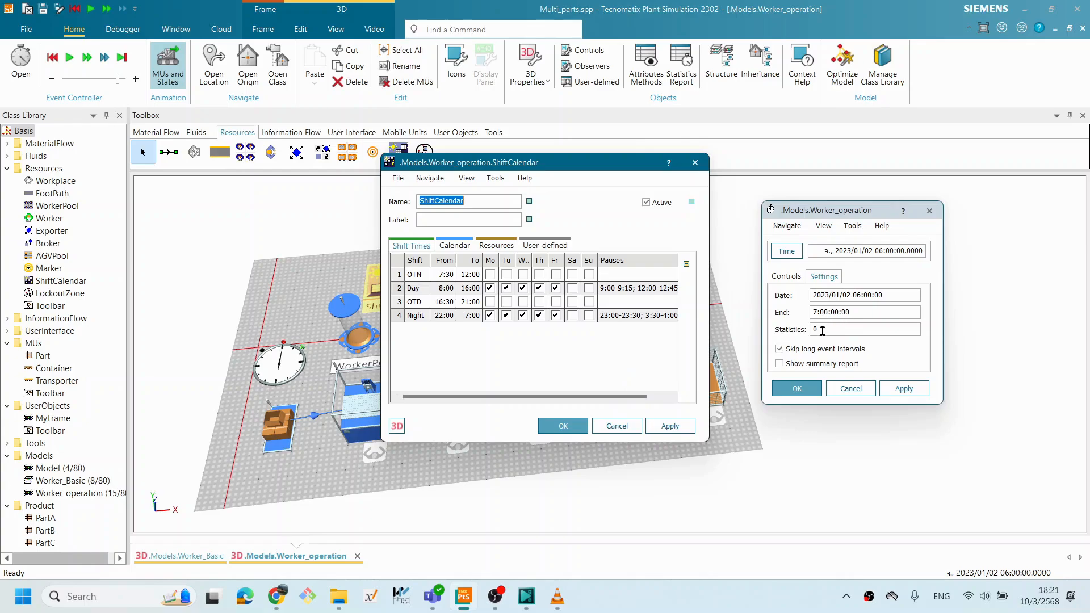
left_click(491, 247)
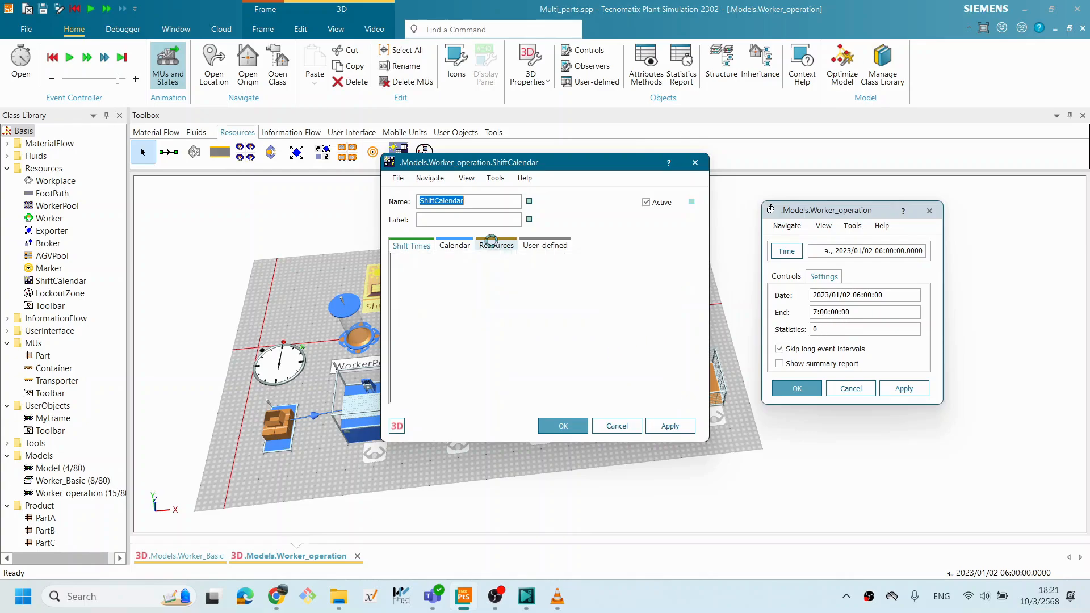
left_click(463, 246)
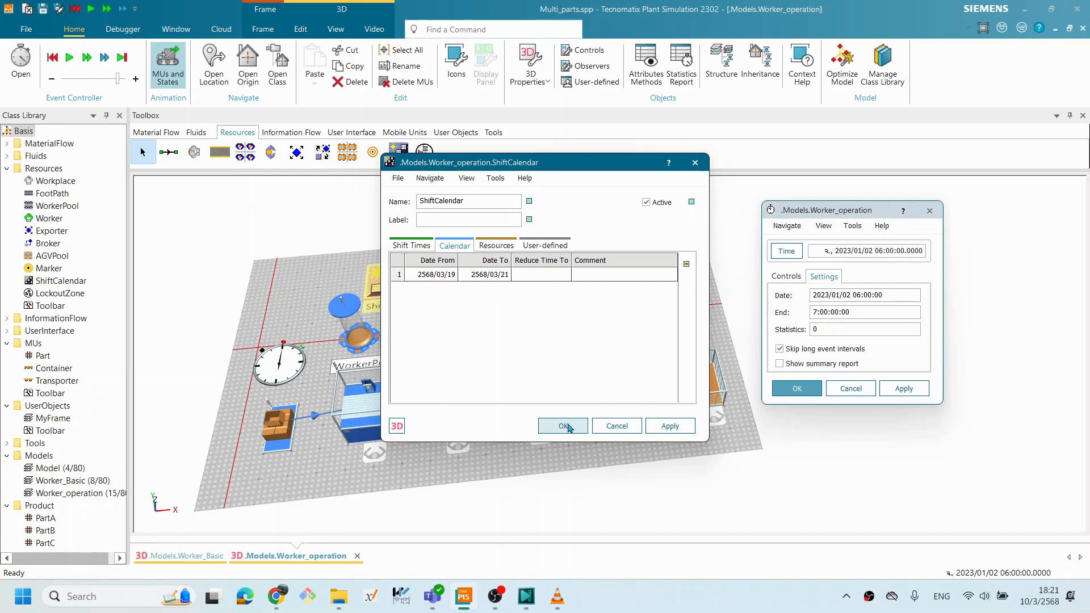
left_click(417, 245)
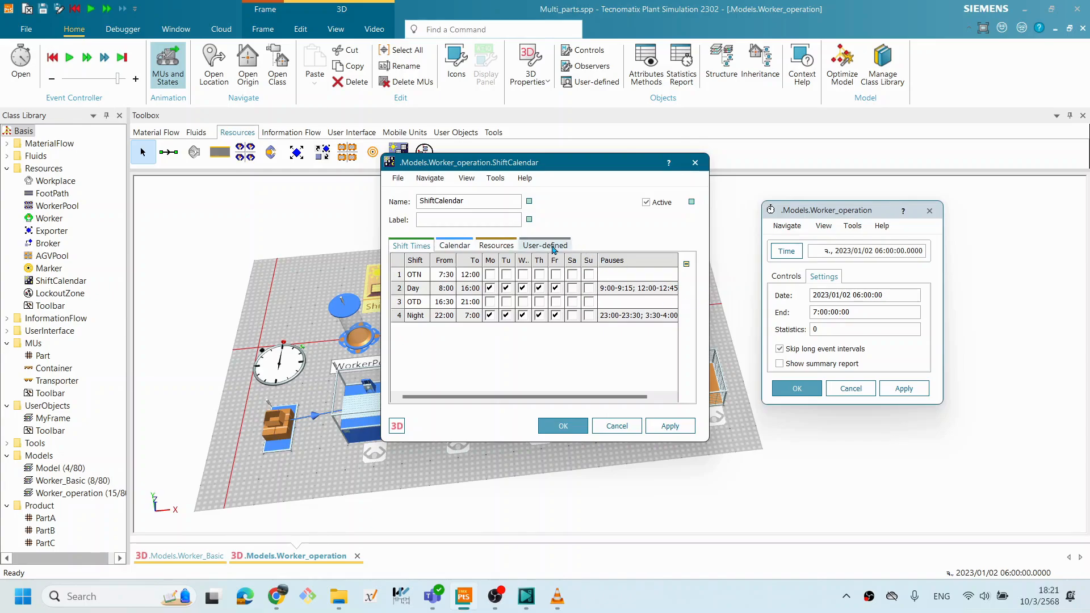
left_click(454, 245)
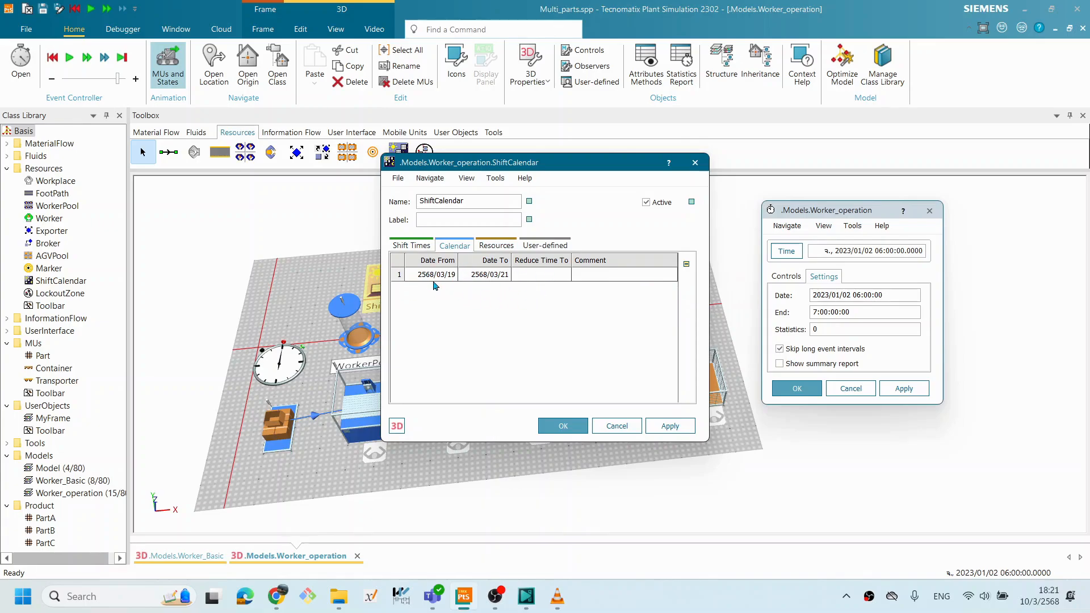
left_click(413, 248)
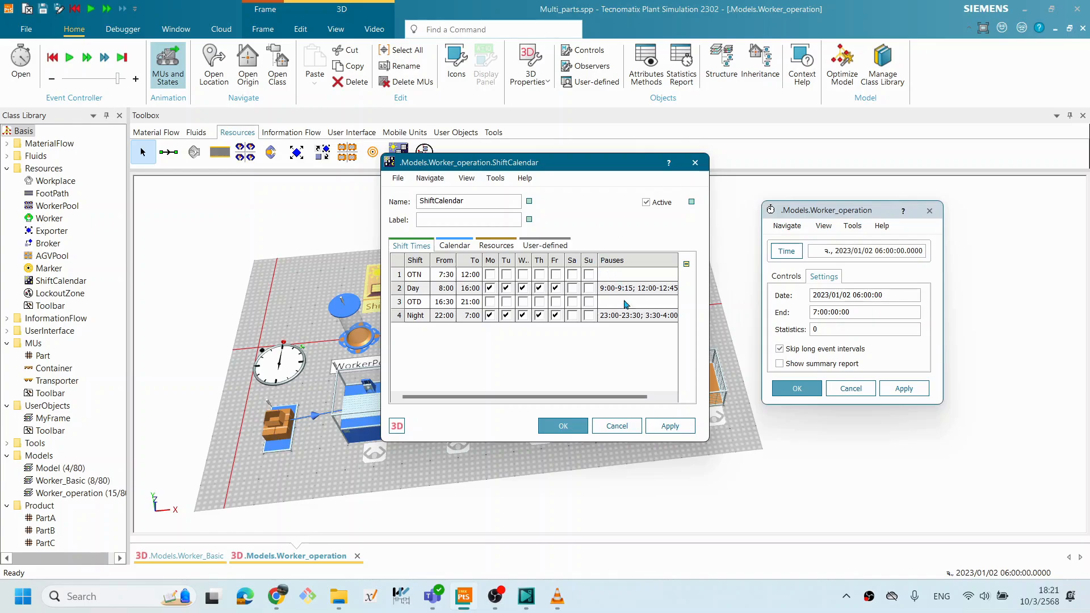
left_click(568, 426)
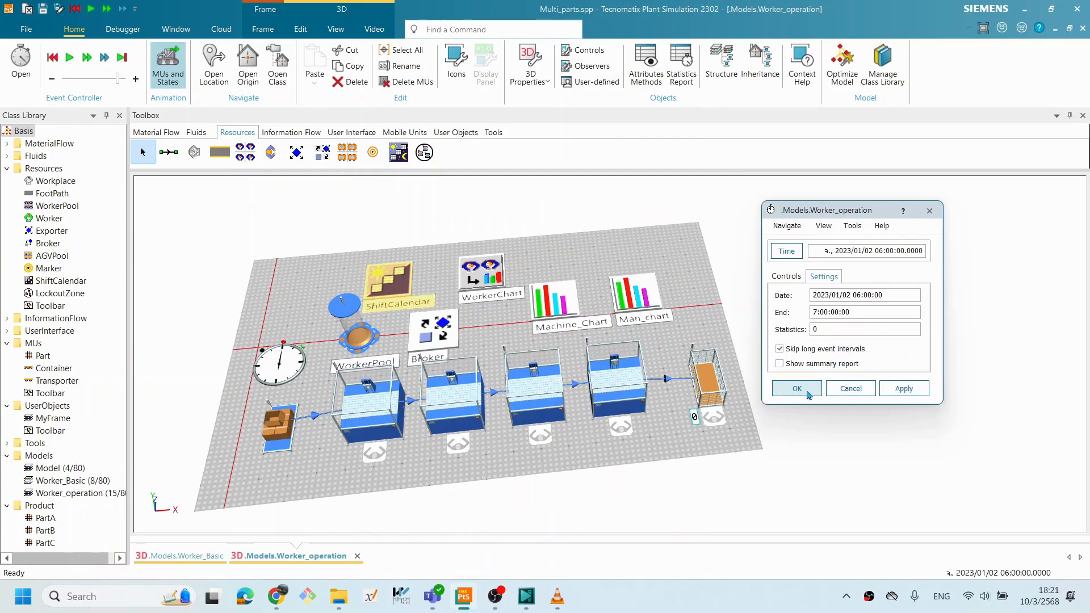
Apply the event controller's settings and start the simulation.
left_click(903, 389)
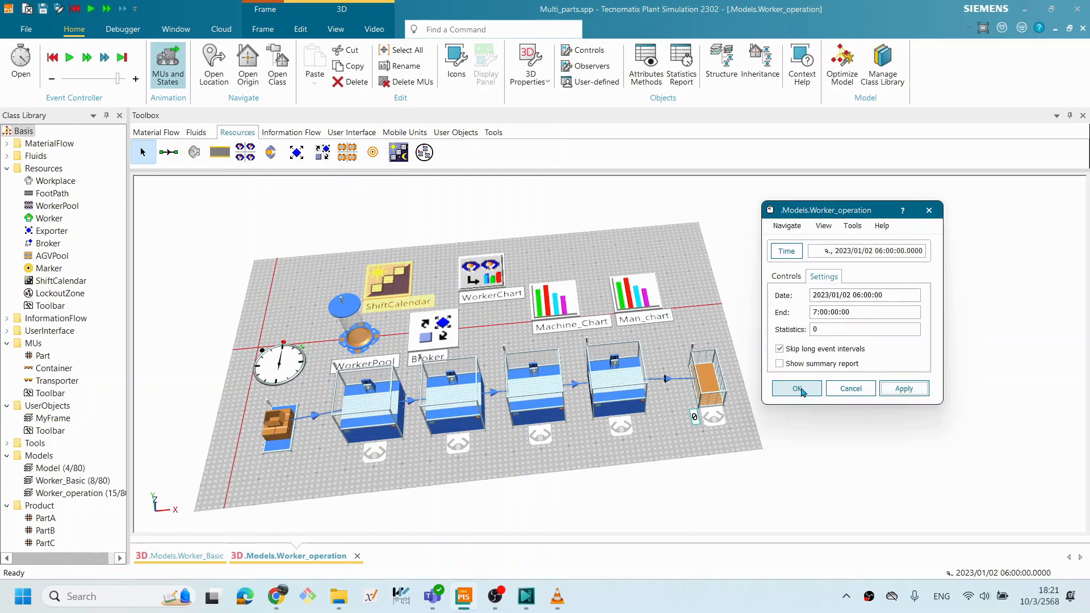
left_click(786, 276)
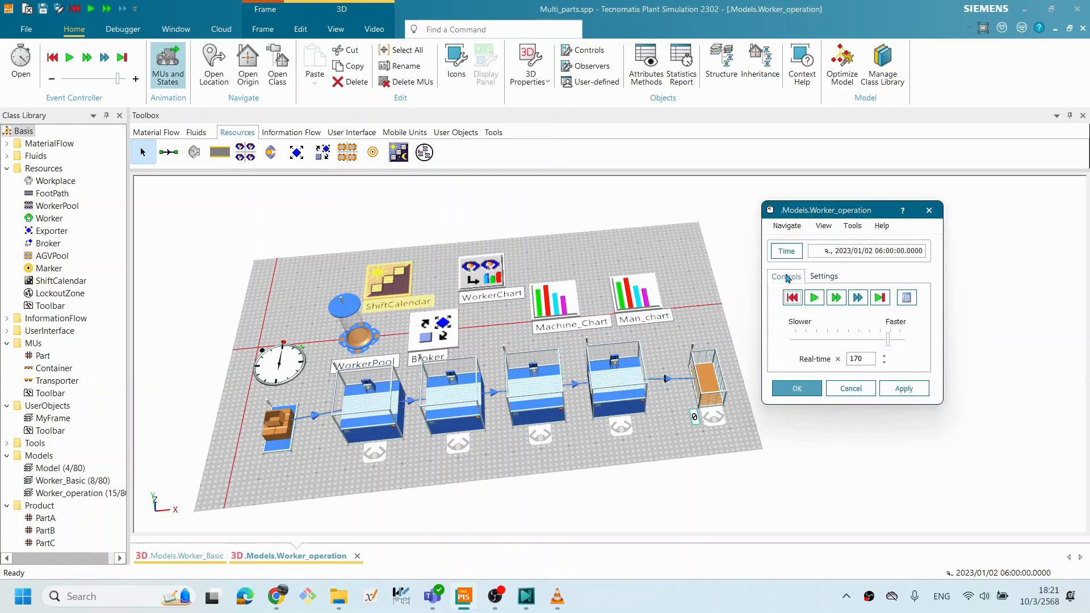
left_click(814, 298)
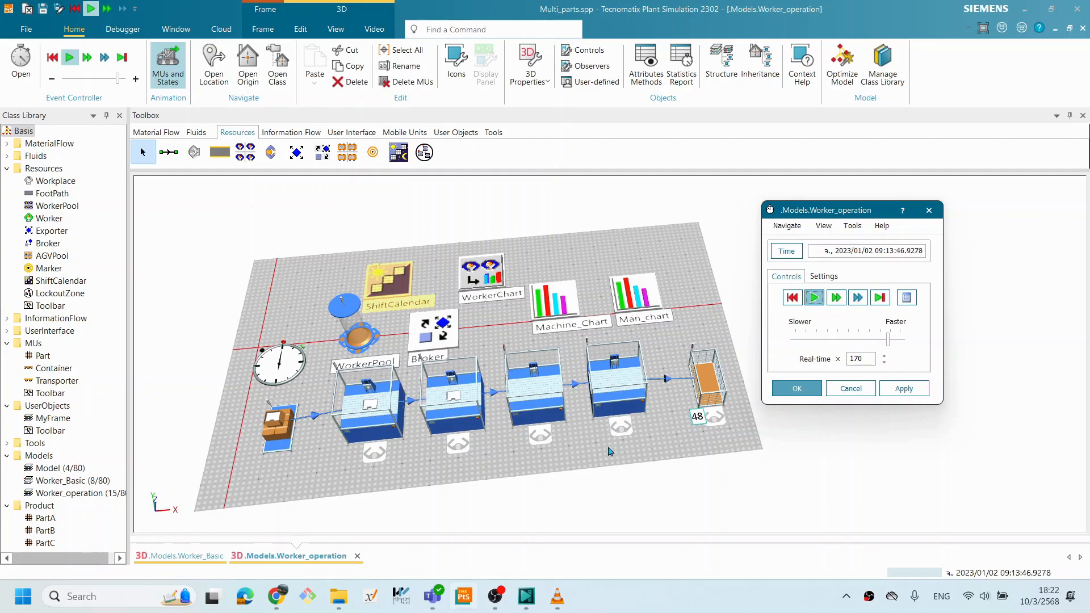
Raise the running simulation's real-time factor to 230 and further to 10000 while watching the line.
left_click_drag(651, 406, 649, 442)
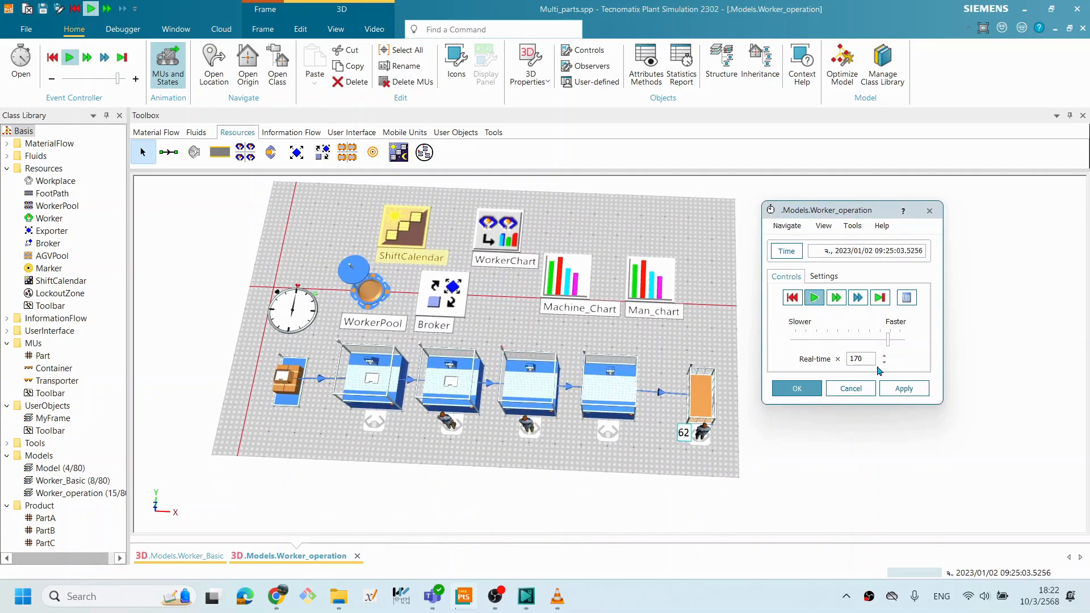
left_click_drag(890, 341, 897, 342)
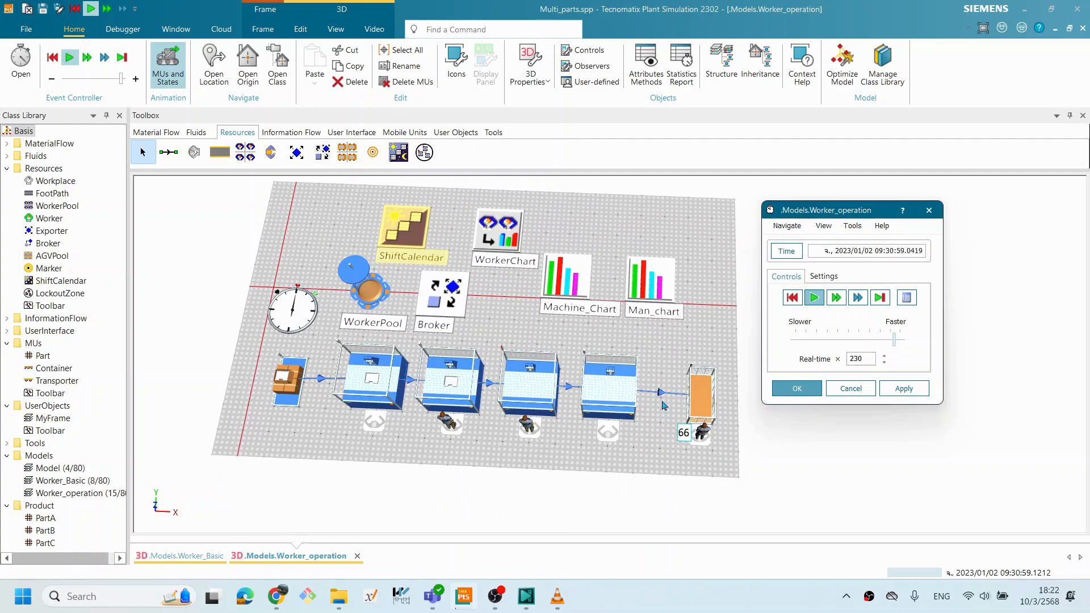
left_click_drag(637, 436, 634, 425)
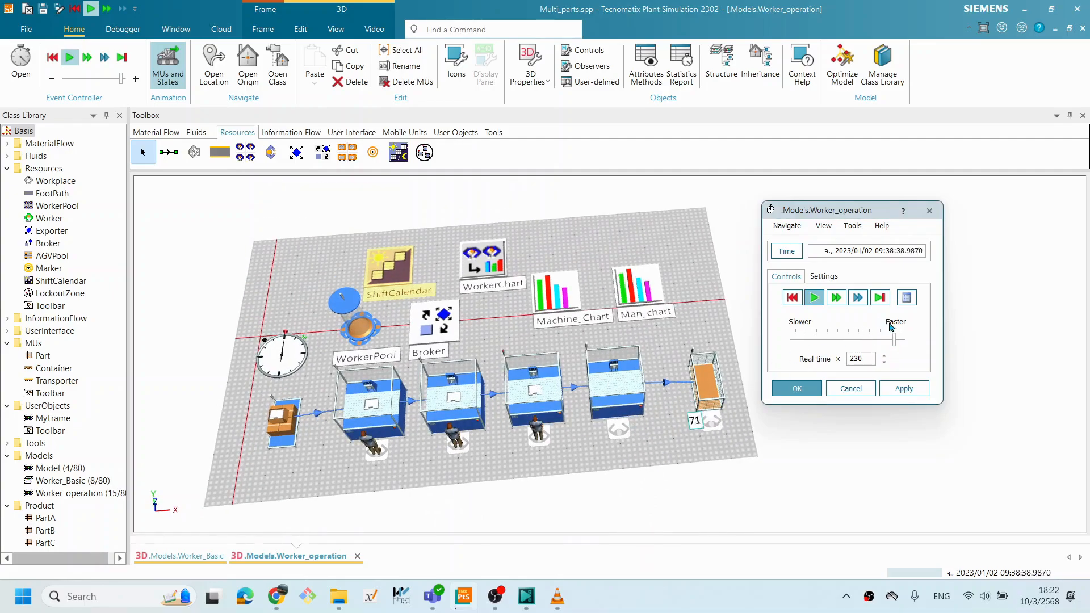
left_click_drag(895, 346, 903, 345)
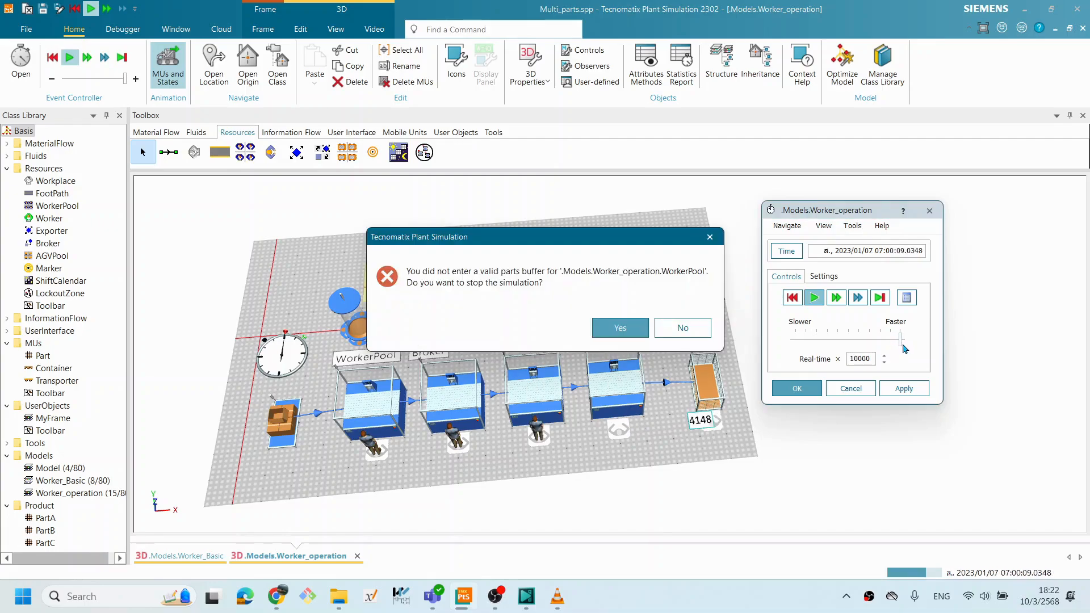
Examine the model around the error about the WorkerPool's parts buffer, and agree to stop the simulation.
left_click_drag(611, 243, 477, 228)
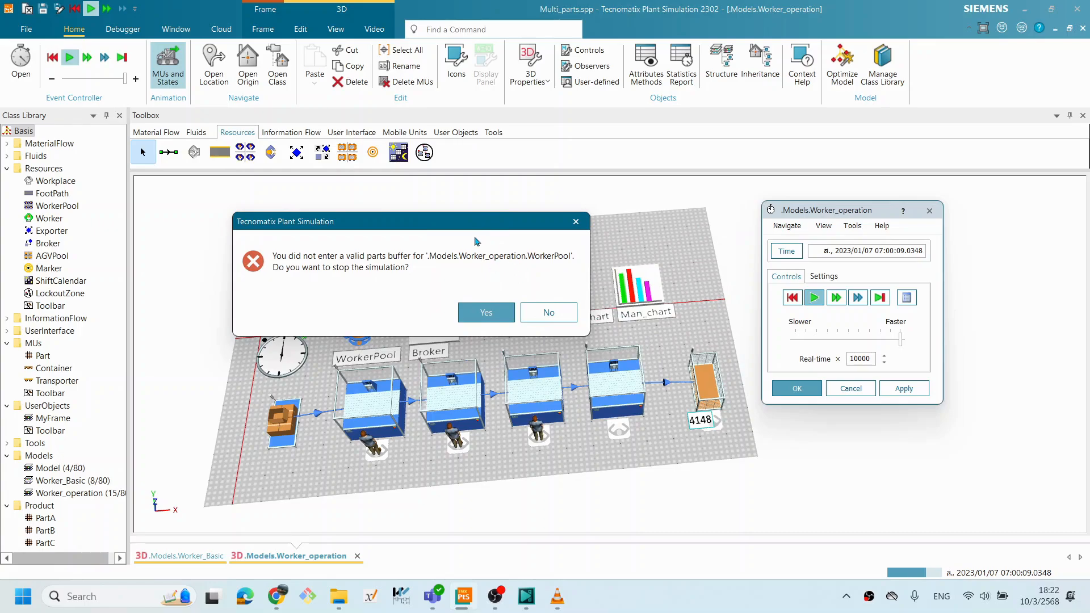
left_click_drag(515, 223, 467, 222)
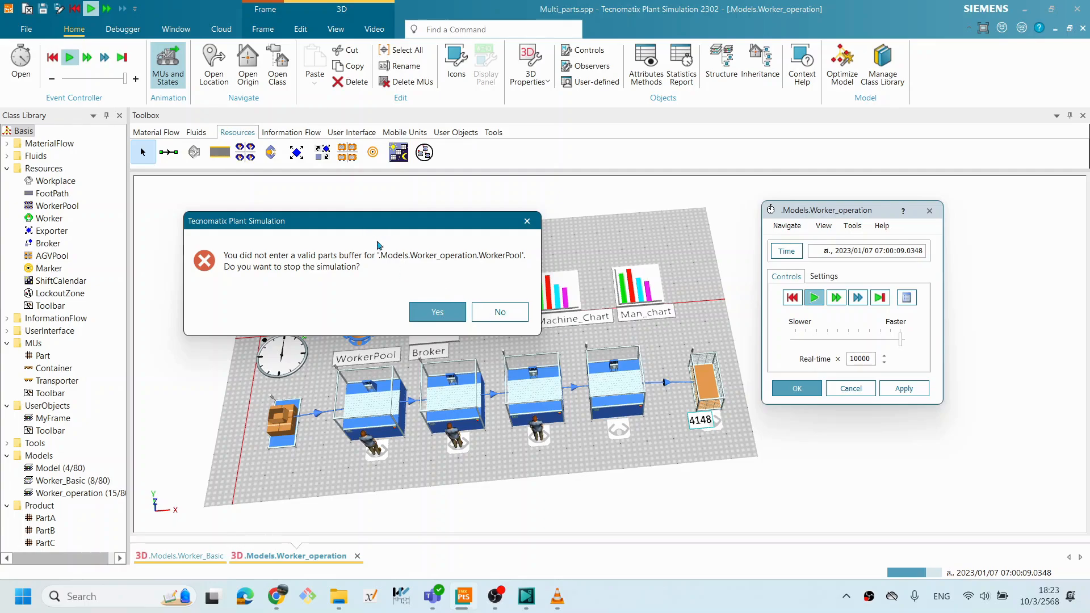
left_click_drag(393, 222, 688, 340)
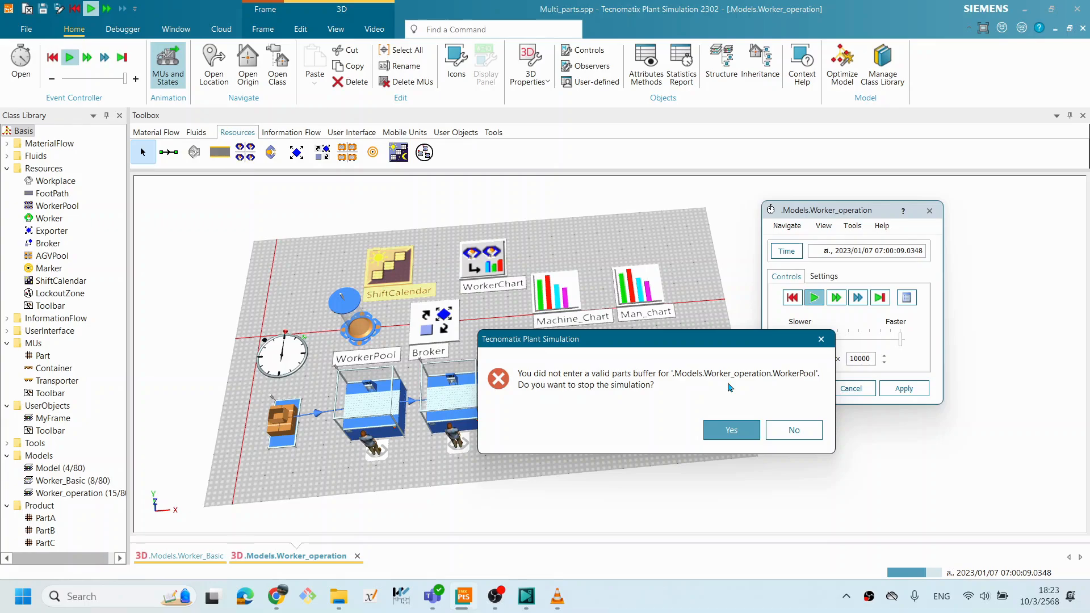
left_click_drag(718, 341, 458, 342)
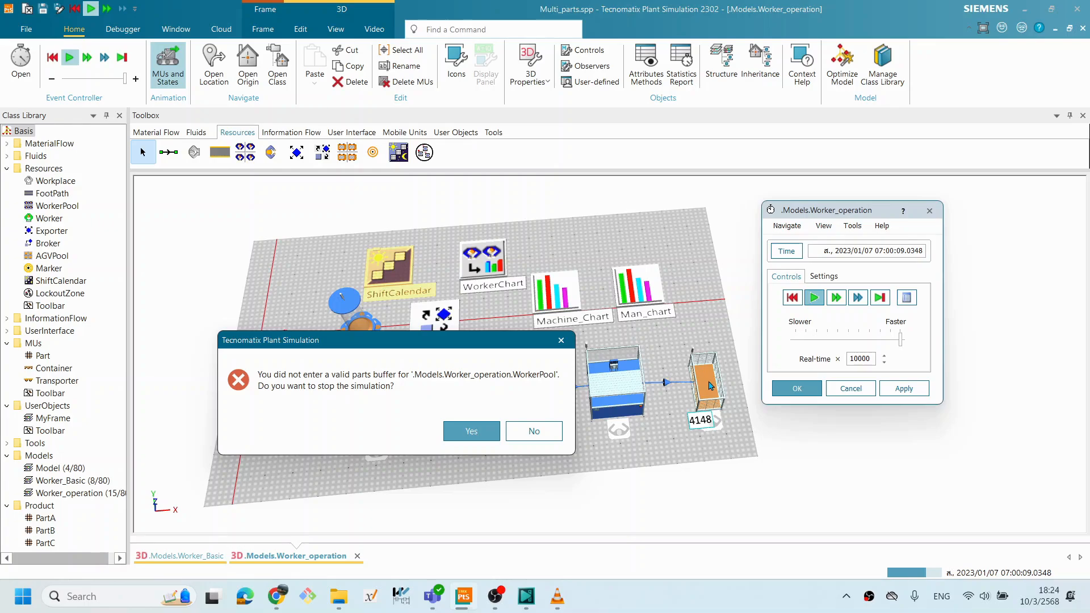
left_click(482, 436)
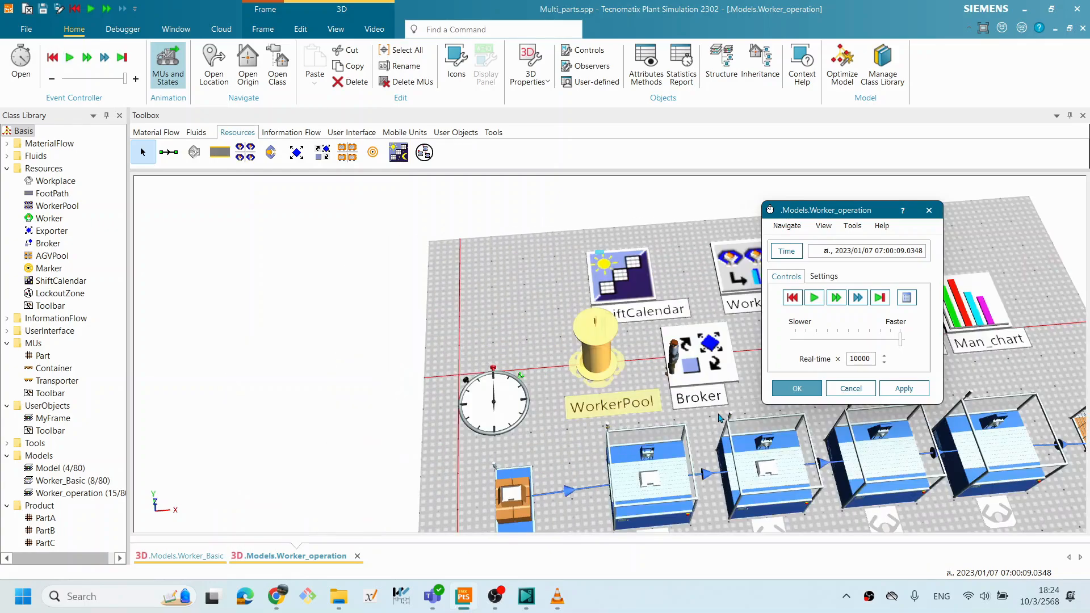
Insert a Buffer into the frame beside the Drain, behind the connector coming from the last station.
left_click_drag(701, 406, 315, 314)
left_click_drag(862, 211, 923, 212)
left_click_drag(659, 332, 666, 357)
left_click_drag(408, 340, 406, 309)
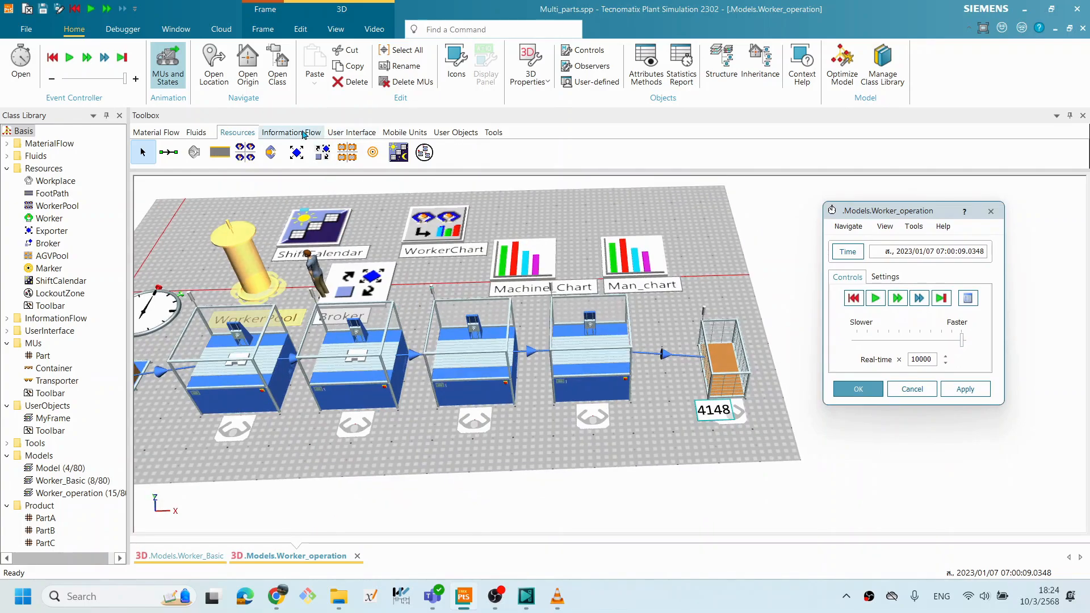
left_click(170, 132)
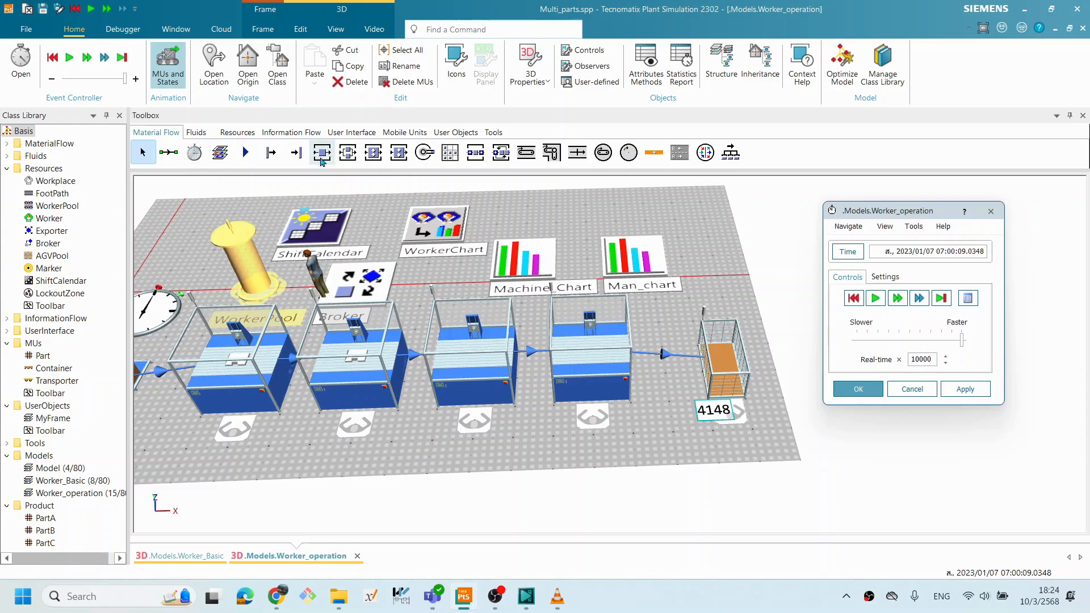
left_click_drag(473, 157, 719, 333)
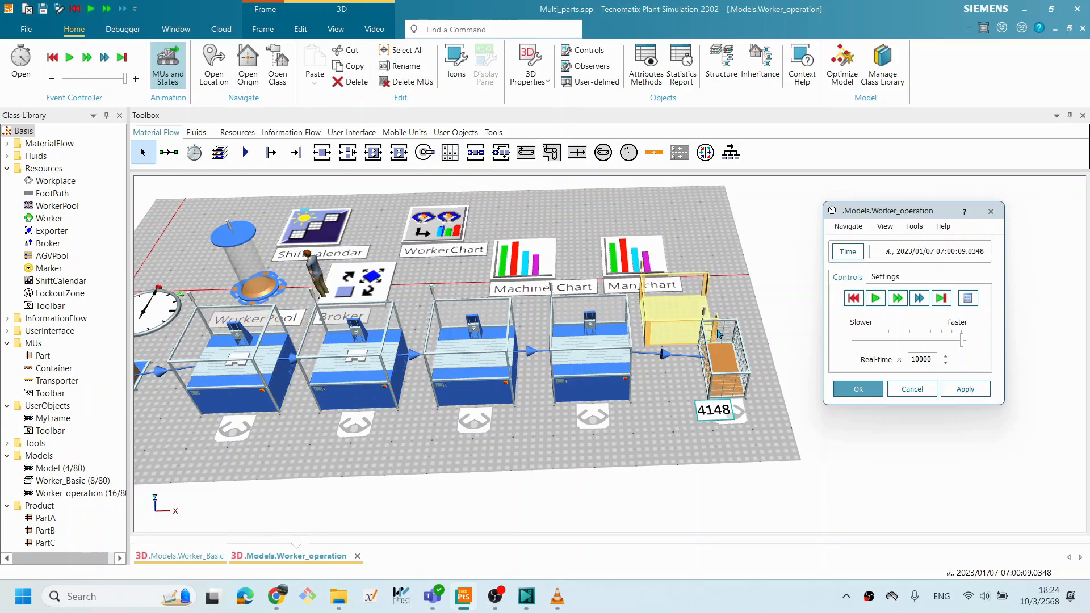
scroll(718, 334, "up", 3)
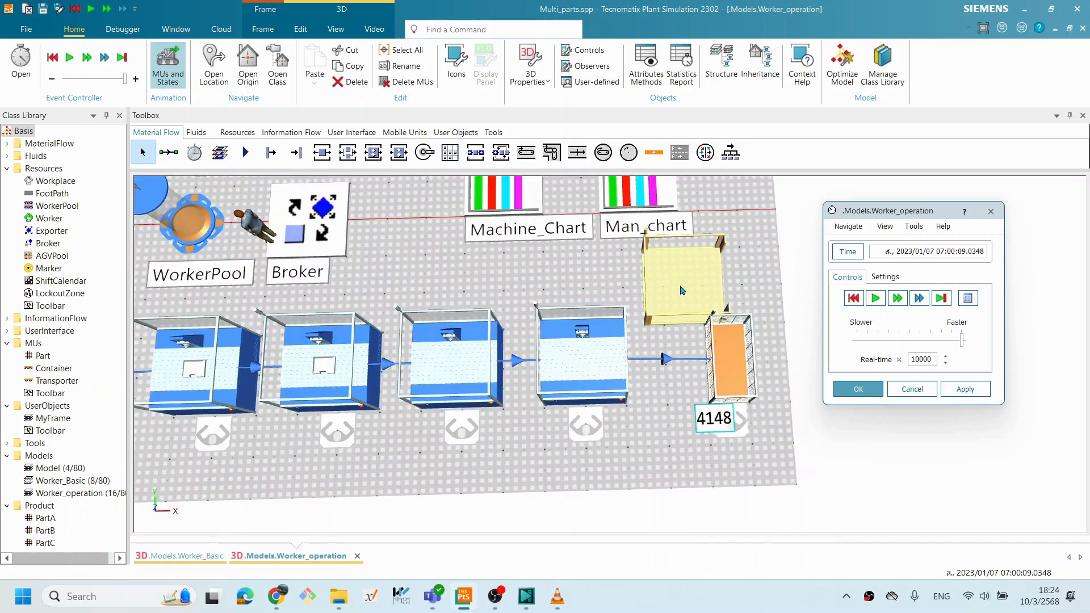
left_click_drag(682, 291, 662, 281)
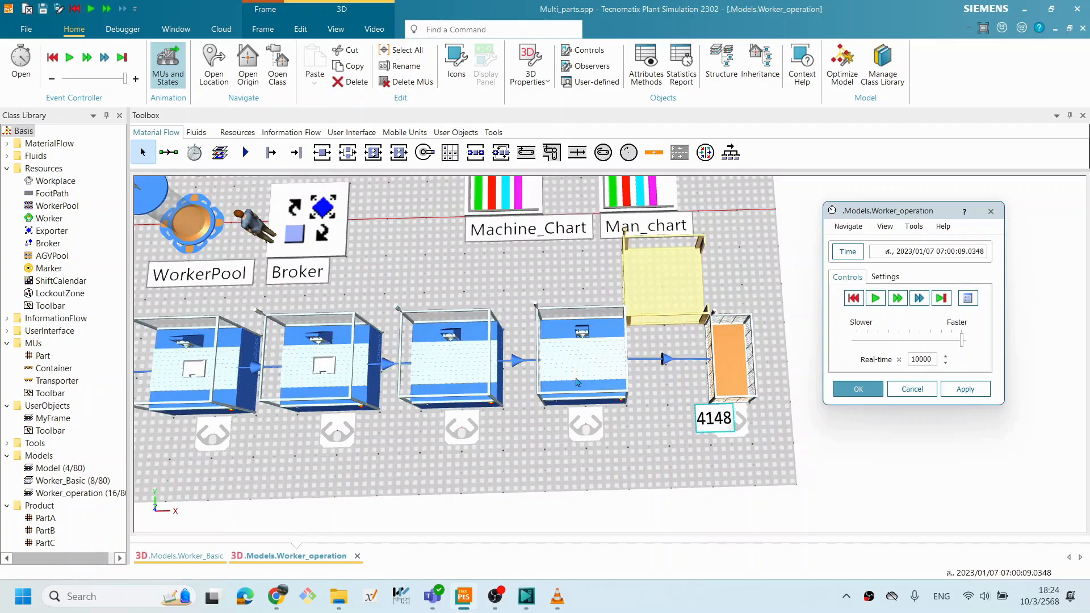
Assign the Buffer beside the Drain as the WorkerPool's parts buffer and apply the setting.
left_click(699, 463)
scroll(423, 409, "down", 1)
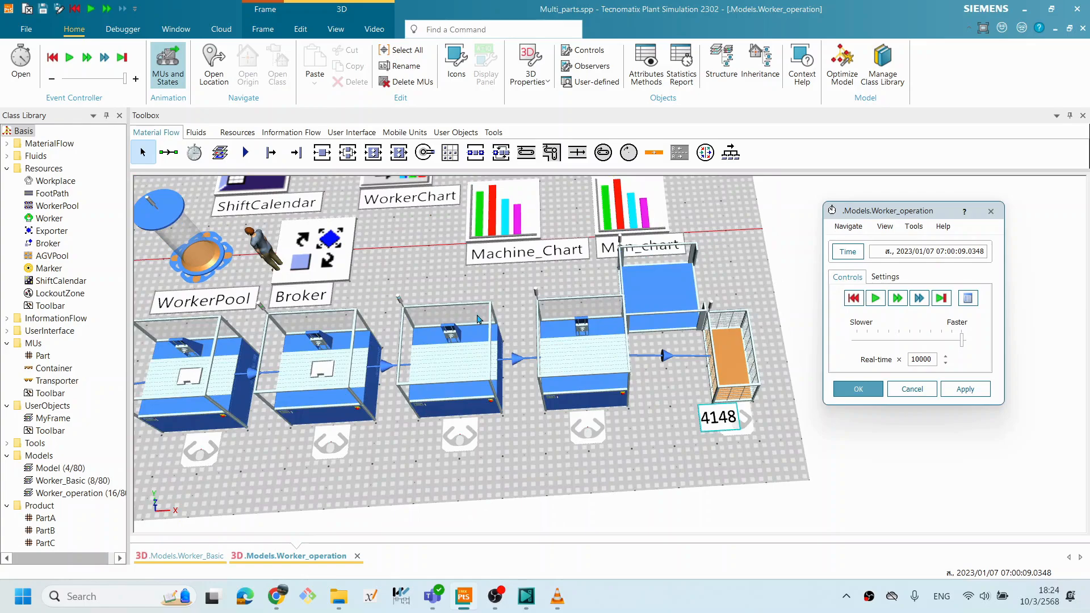
scroll(477, 319, "down", 4)
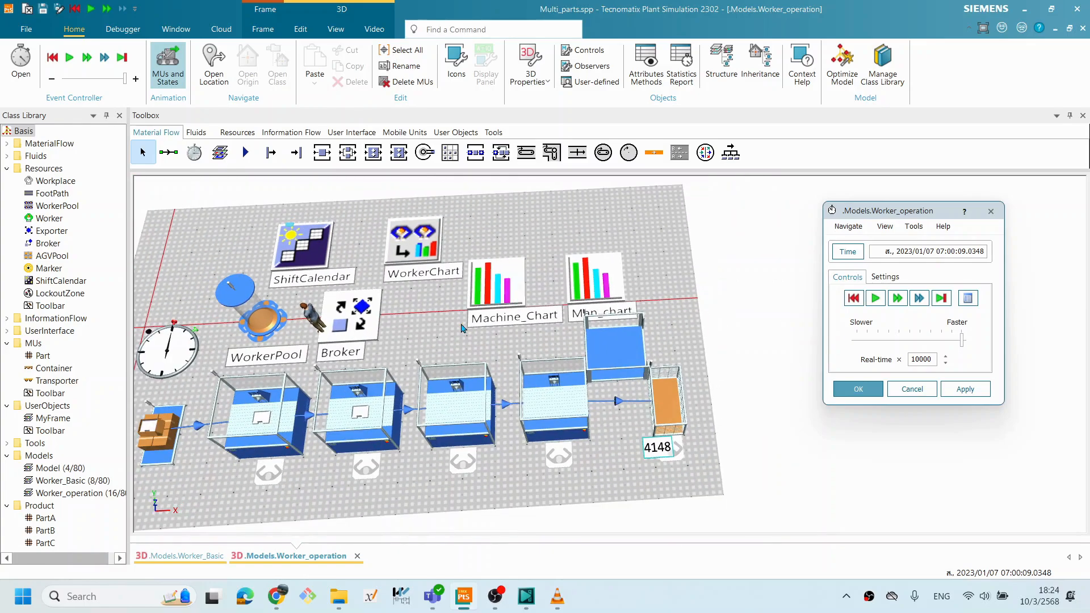
scroll(463, 328, "up", 1)
left_click(238, 324)
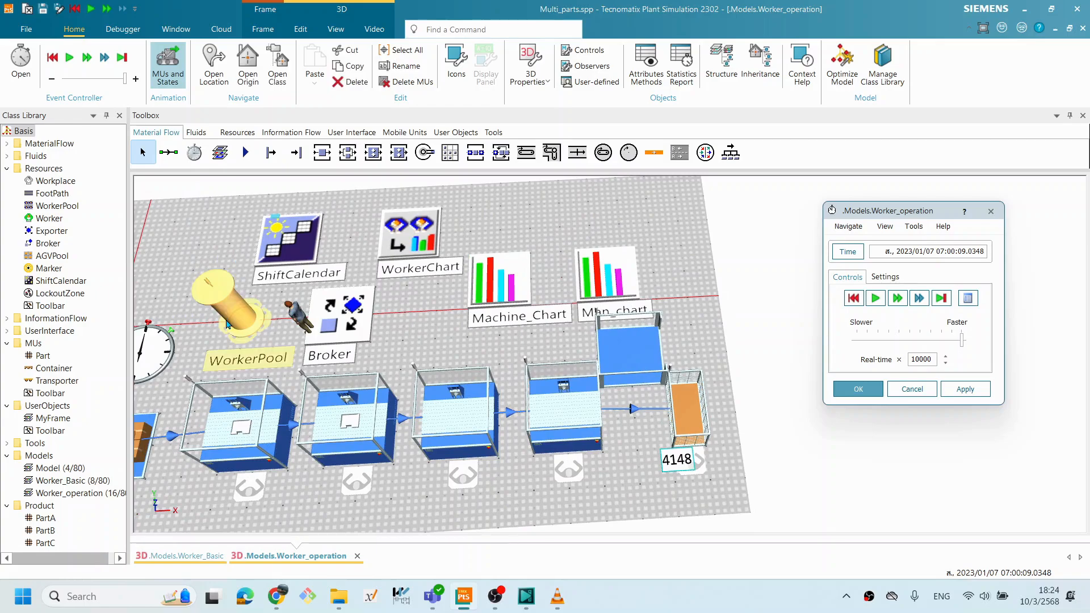
double_click(237, 324)
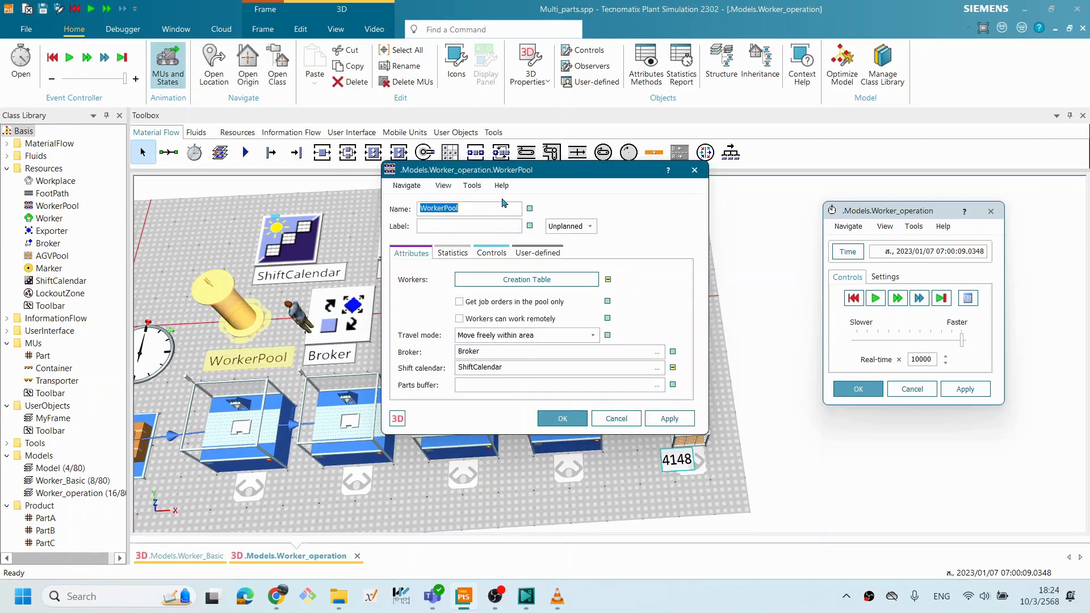
left_click_drag(525, 169, 457, 143)
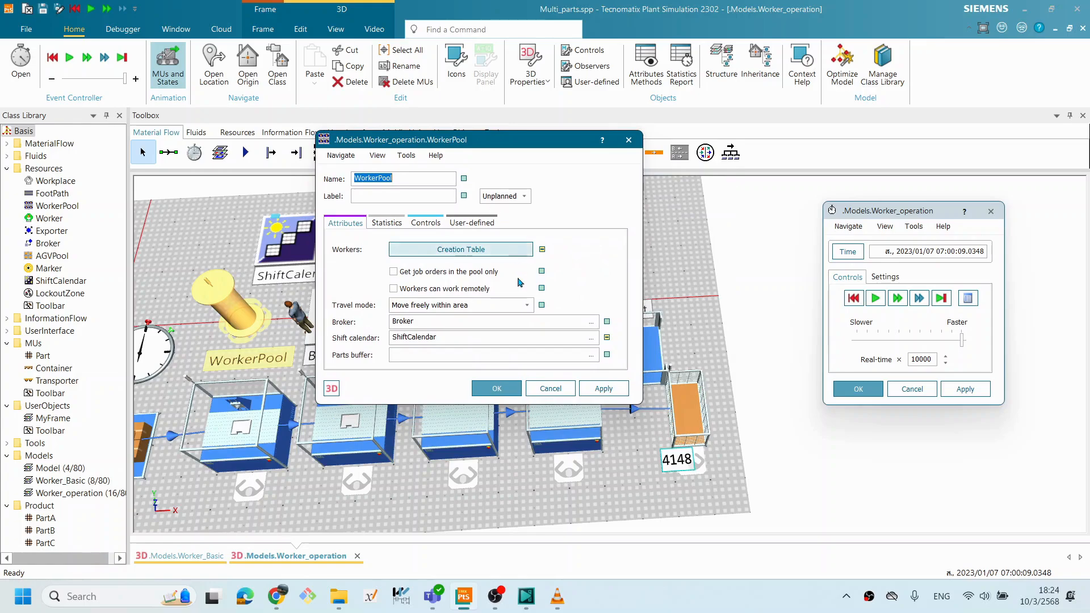
left_click(394, 356)
left_click_drag(488, 144, 387, 114)
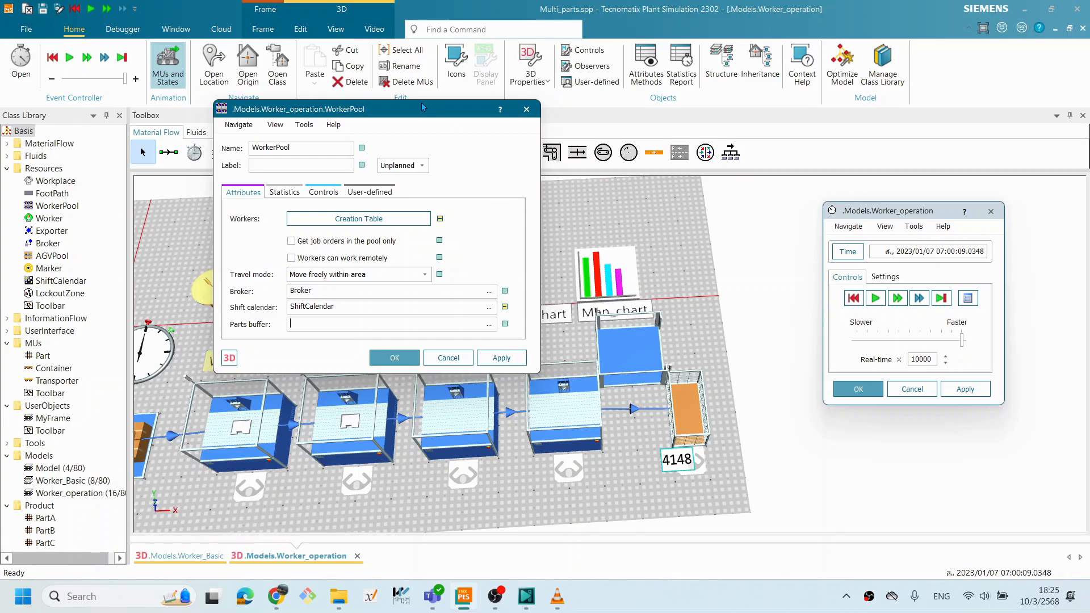
left_click_drag(426, 105, 414, 97)
left_click(648, 357)
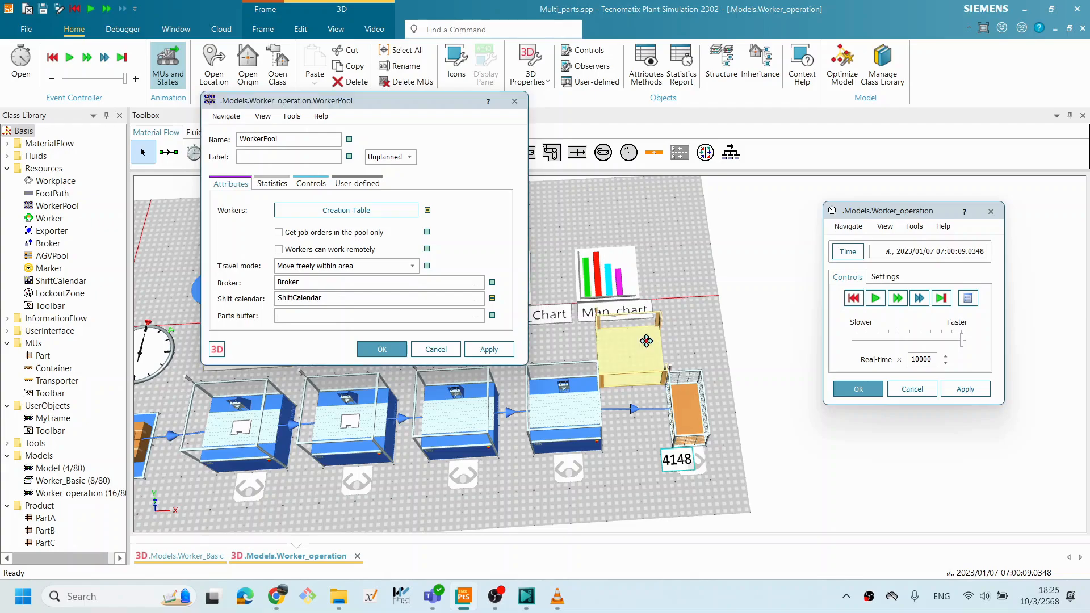
left_click_drag(343, 106, 342, 101)
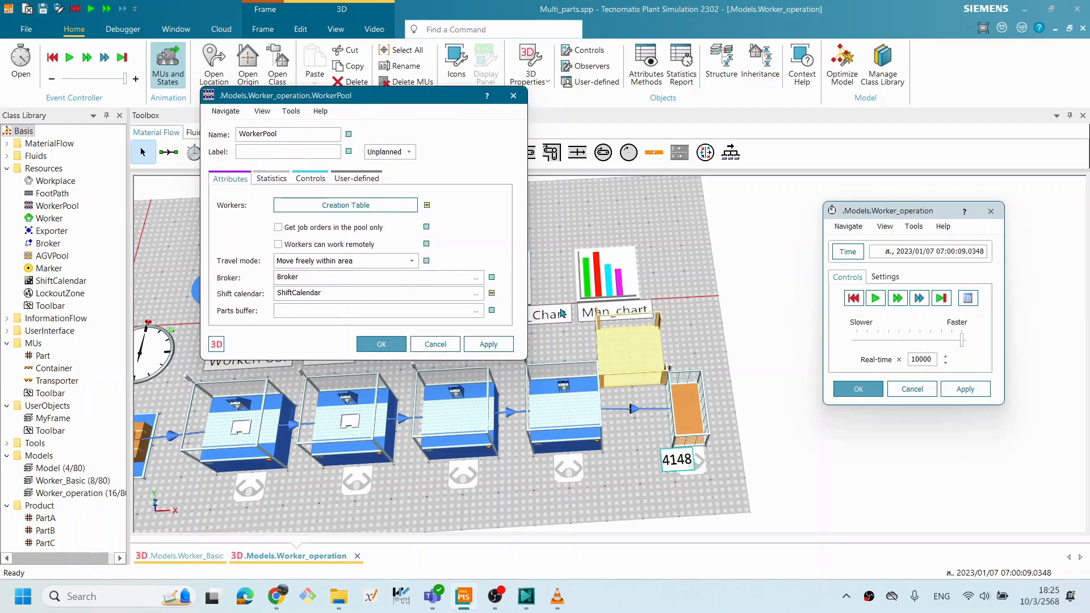
left_click(622, 350)
left_click_drag(626, 353, 289, 311)
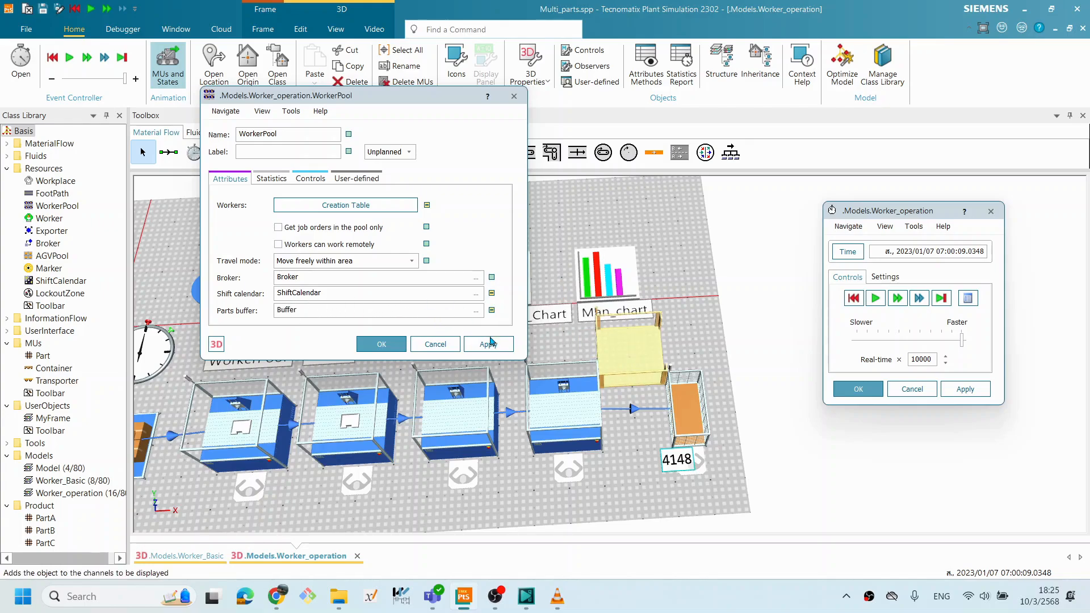
left_click(487, 343)
left_click(398, 347)
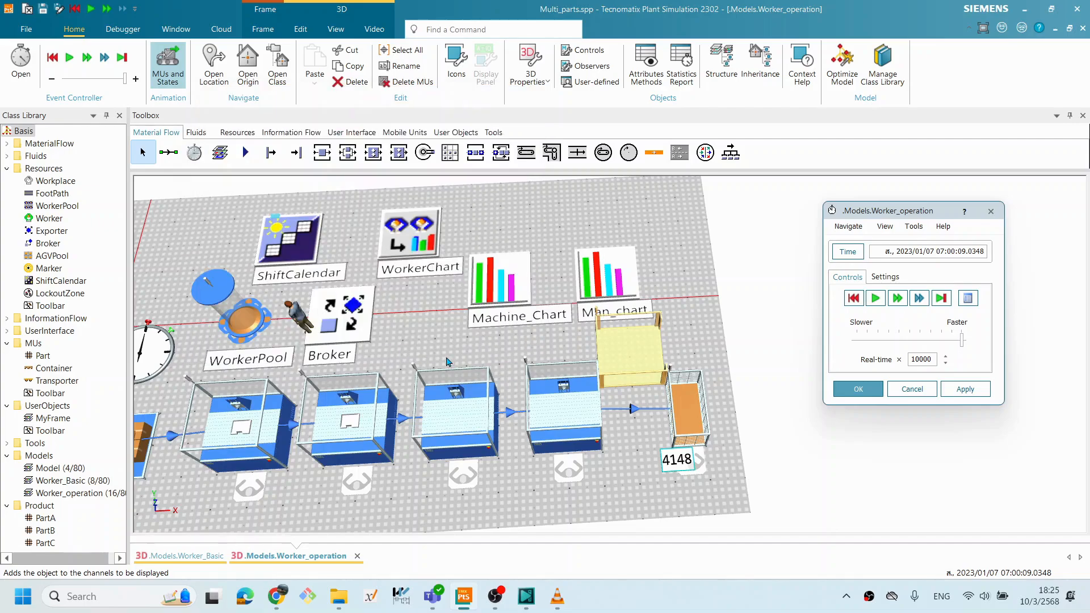
Reset the Worker_operation simulation to its start time and run it again.
left_click_drag(561, 347, 562, 372)
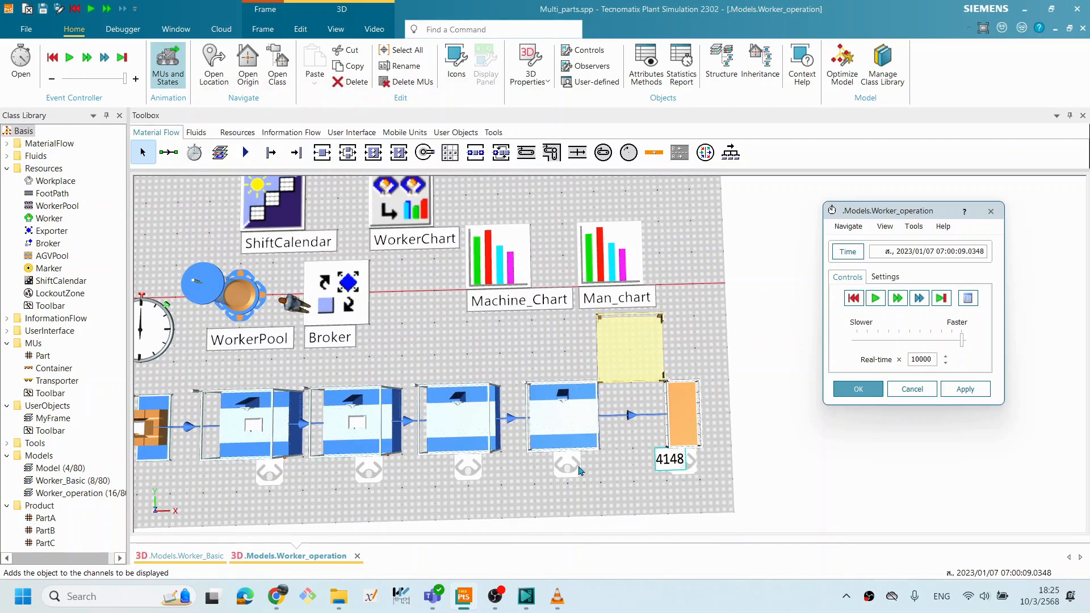
left_click(584, 470)
left_click_drag(493, 449, 490, 437)
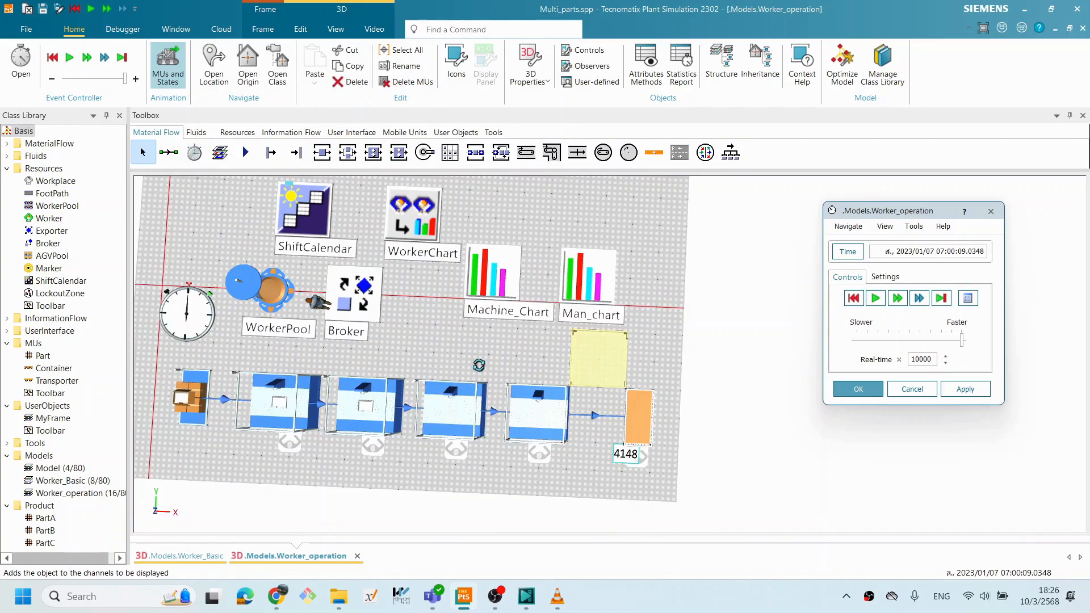
left_click_drag(479, 374, 481, 365)
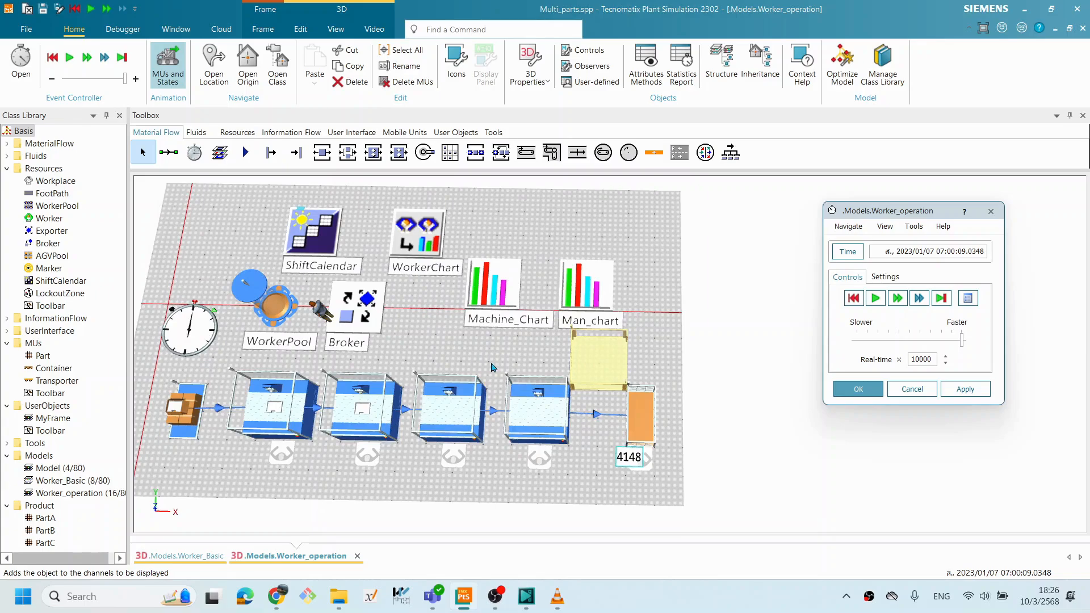
left_click(852, 300)
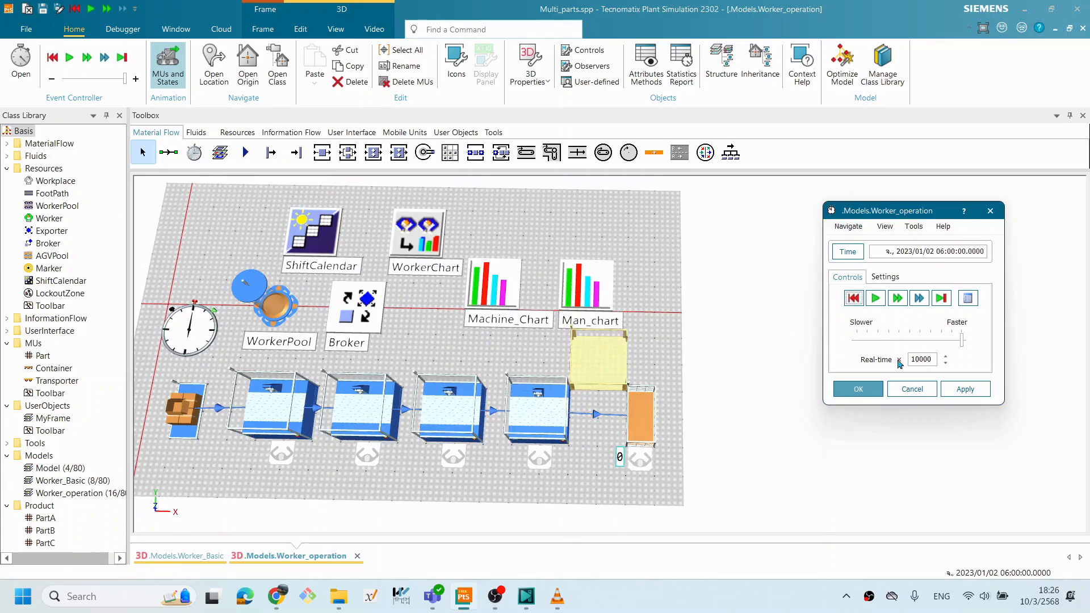
left_click(876, 299)
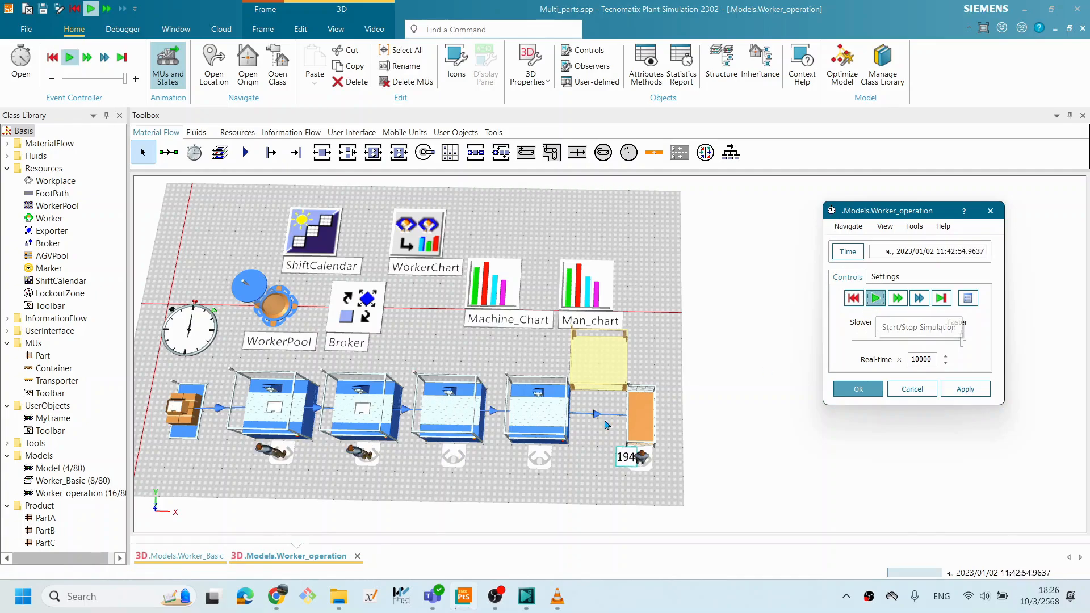
Examine the production line, its workers and the Drain's part count during the run and at its end.
mouse_move(501, 450)
left_mouse_down()
mouse_move(502, 424)
mouse_move(521, 460)
left_mouse_up()
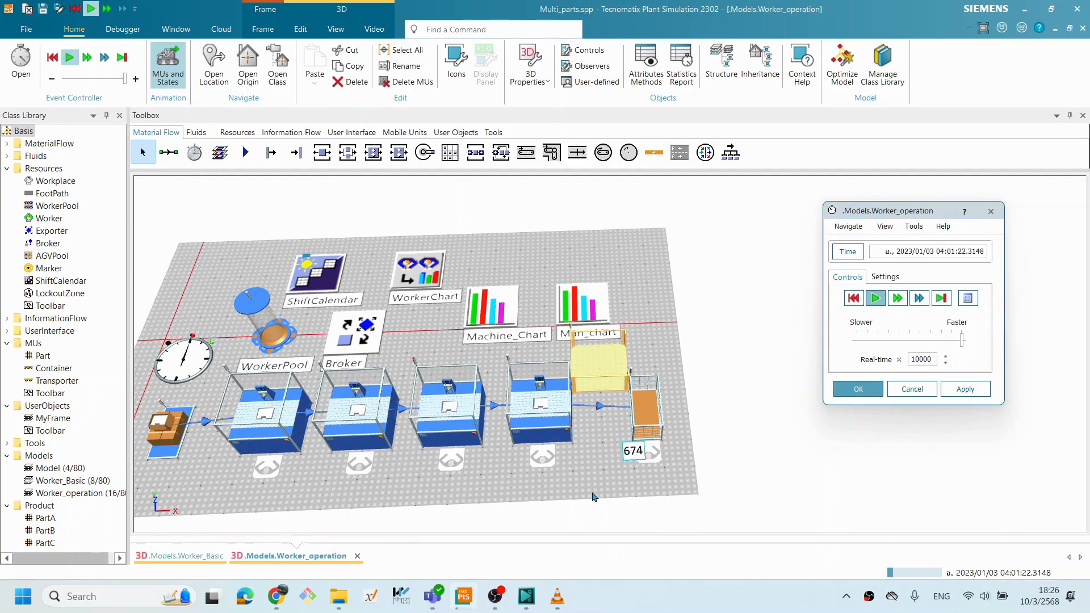
left_click_drag(592, 496, 510, 468)
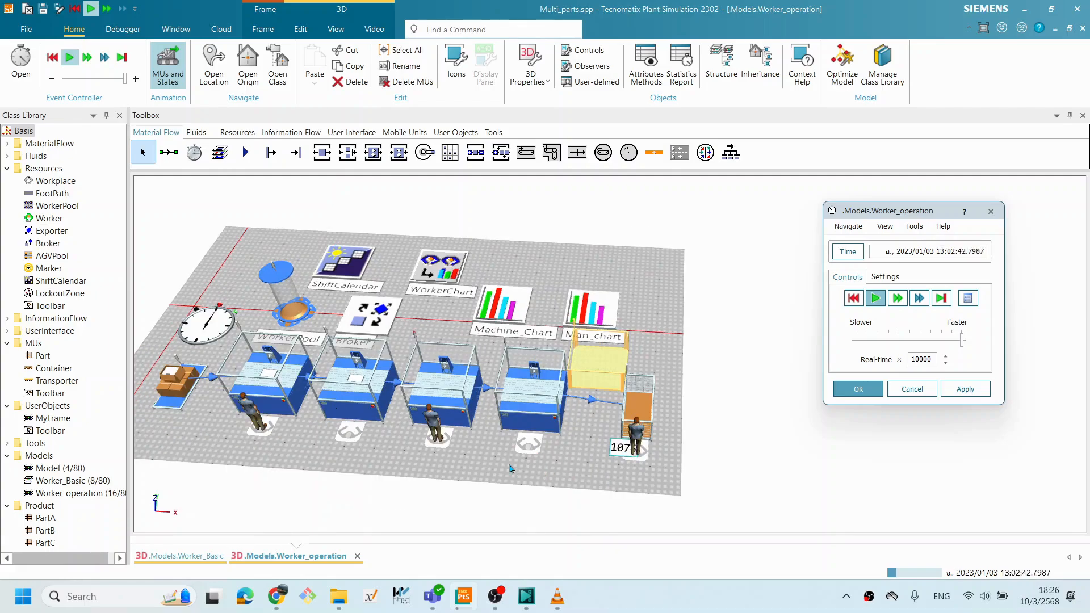
left_click_drag(509, 469, 553, 443)
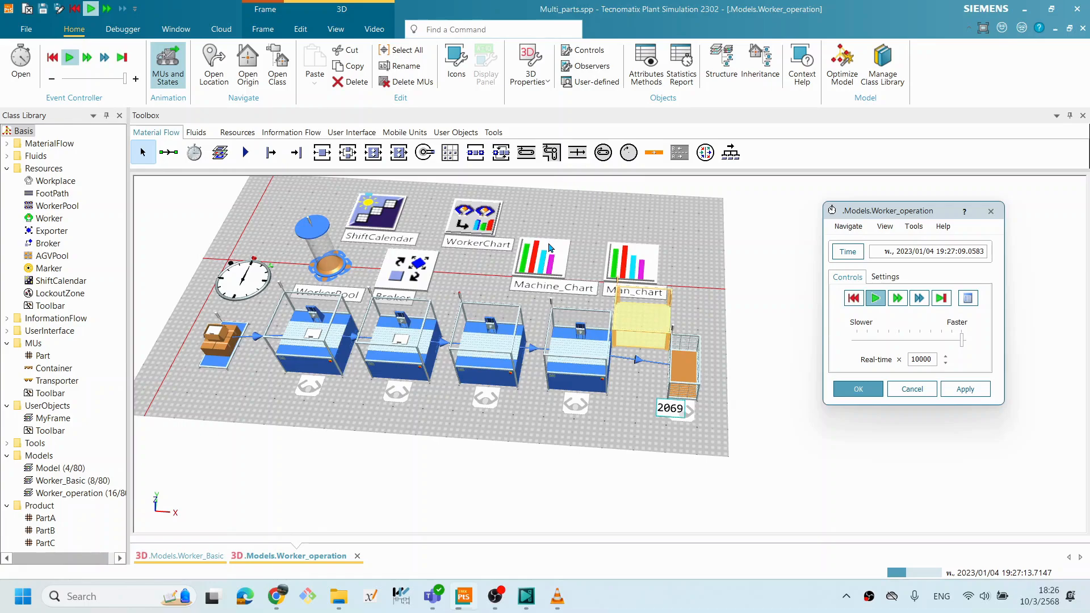
left_click_drag(549, 247, 619, 351)
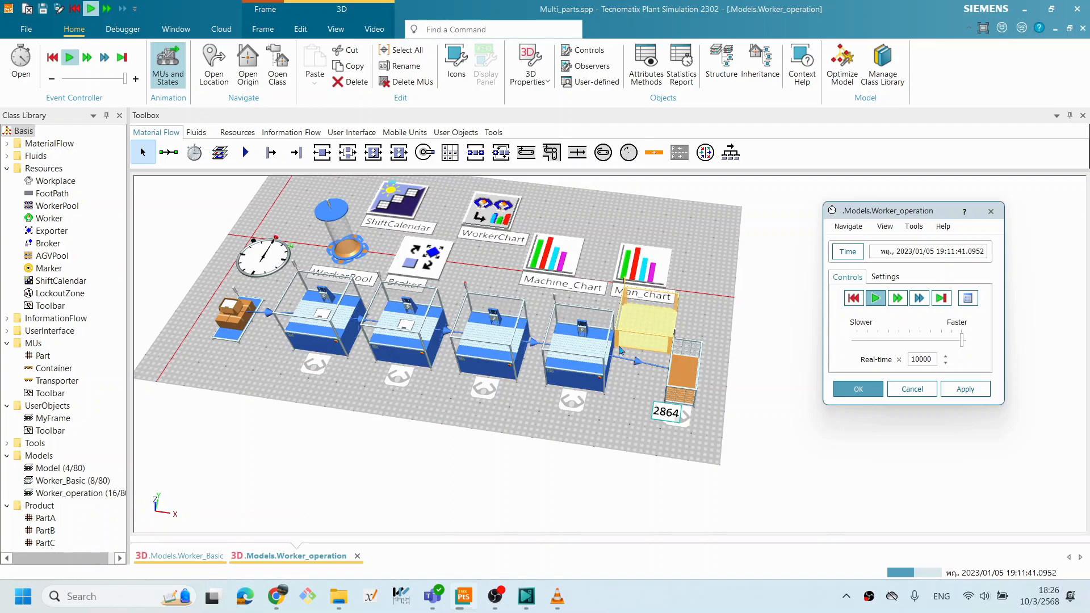
left_click_drag(620, 350, 470, 348)
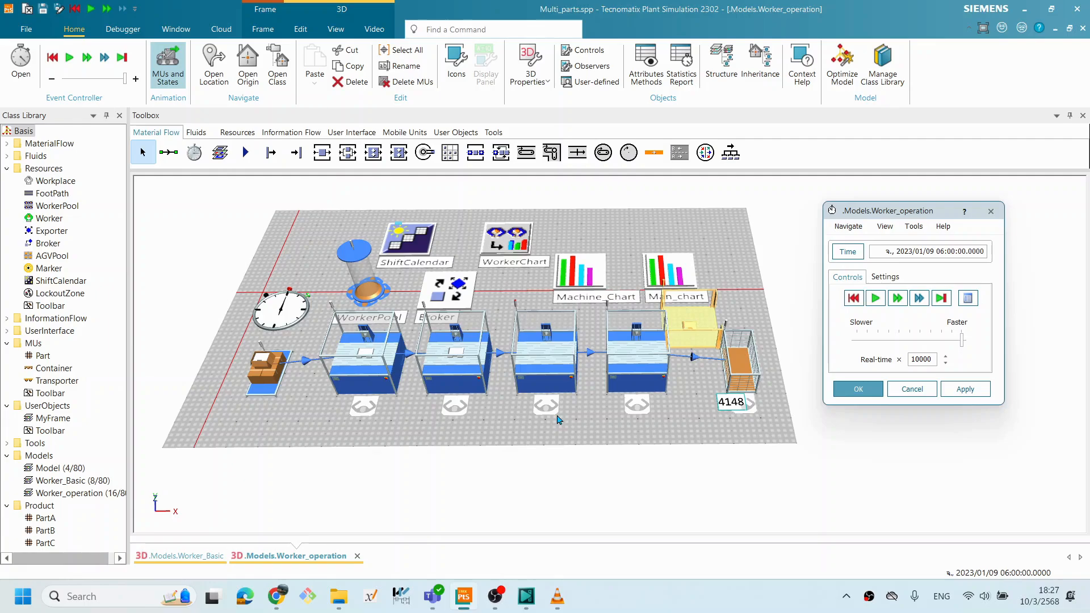
left_click_drag(606, 368, 607, 371)
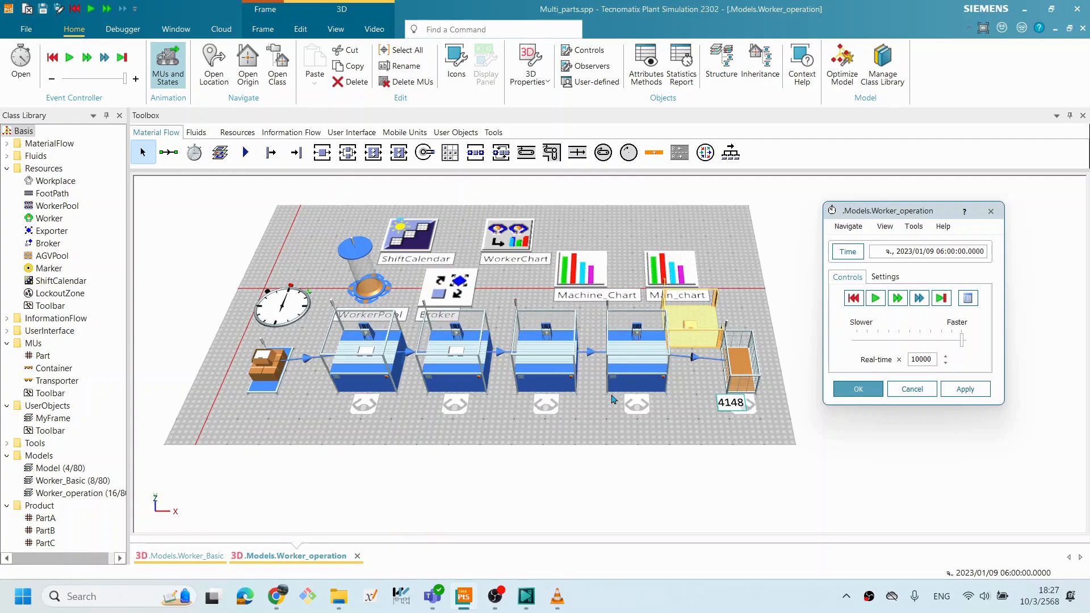
left_click_drag(645, 401, 608, 402)
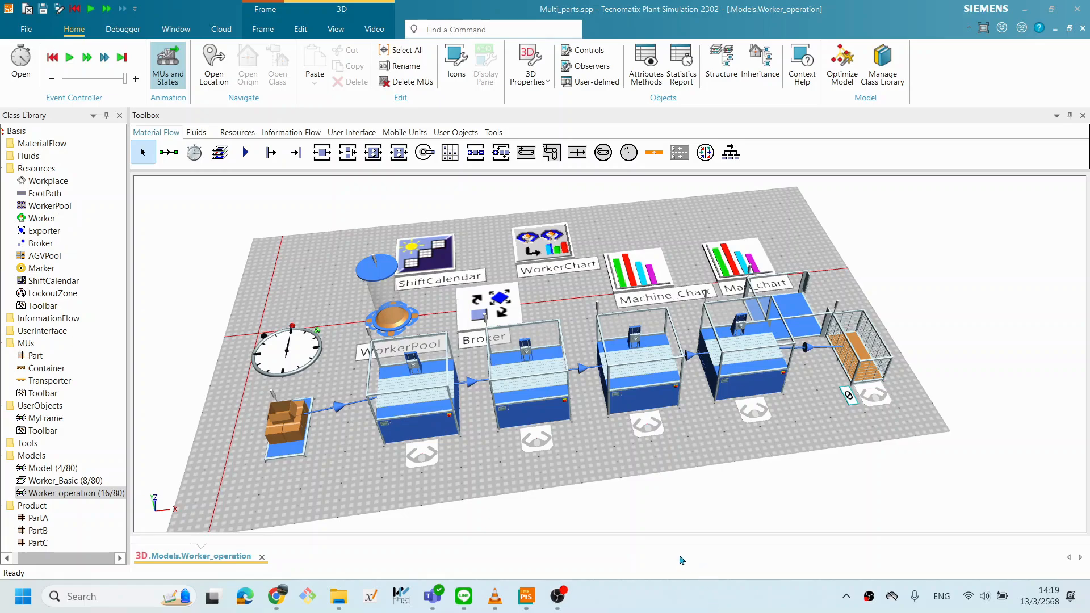
Create a new model frame in the Models folder and rename it Worker_Layout.
left_click(41, 456)
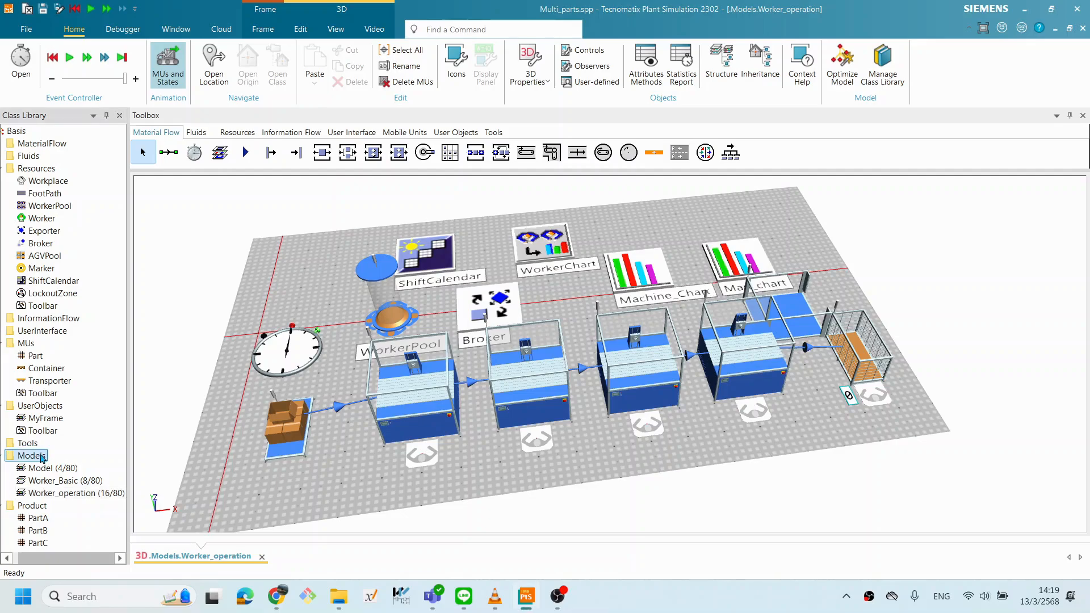
right_click(40, 457)
mouse_move(99, 267)
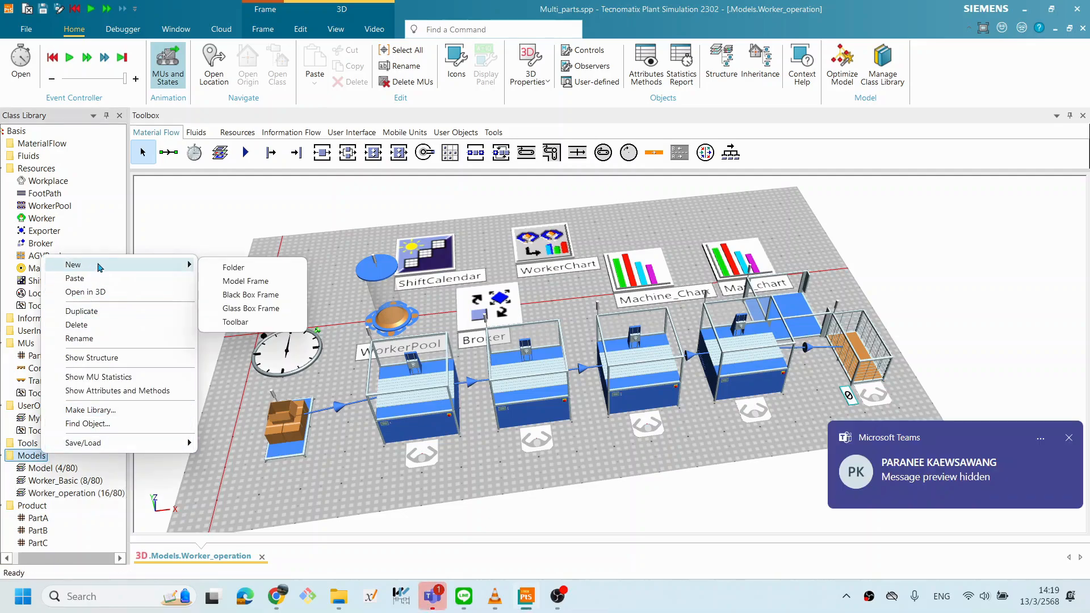
left_click(238, 281)
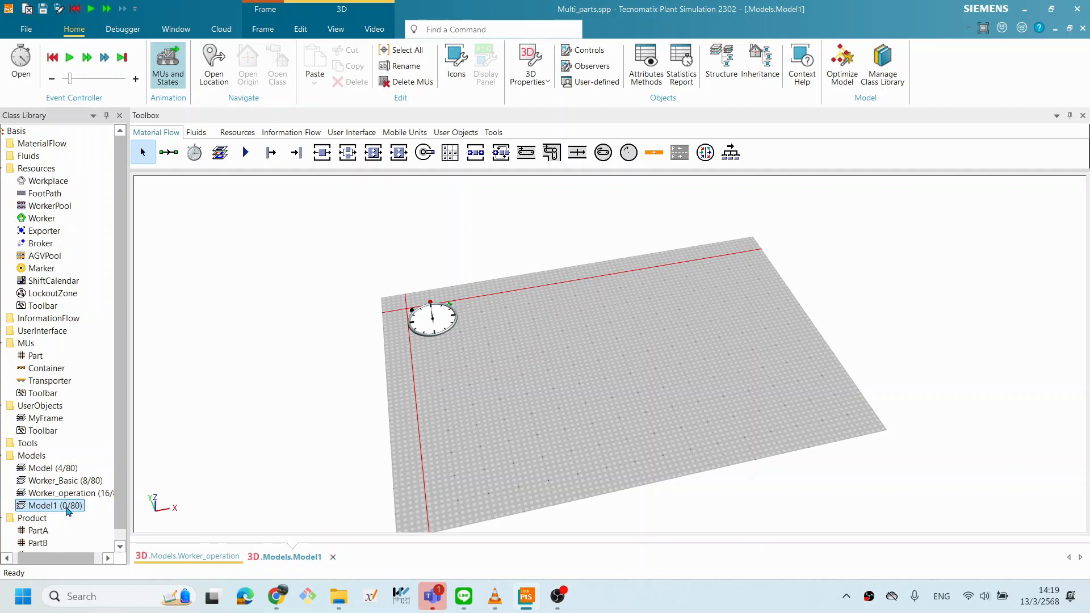
right_click(68, 511)
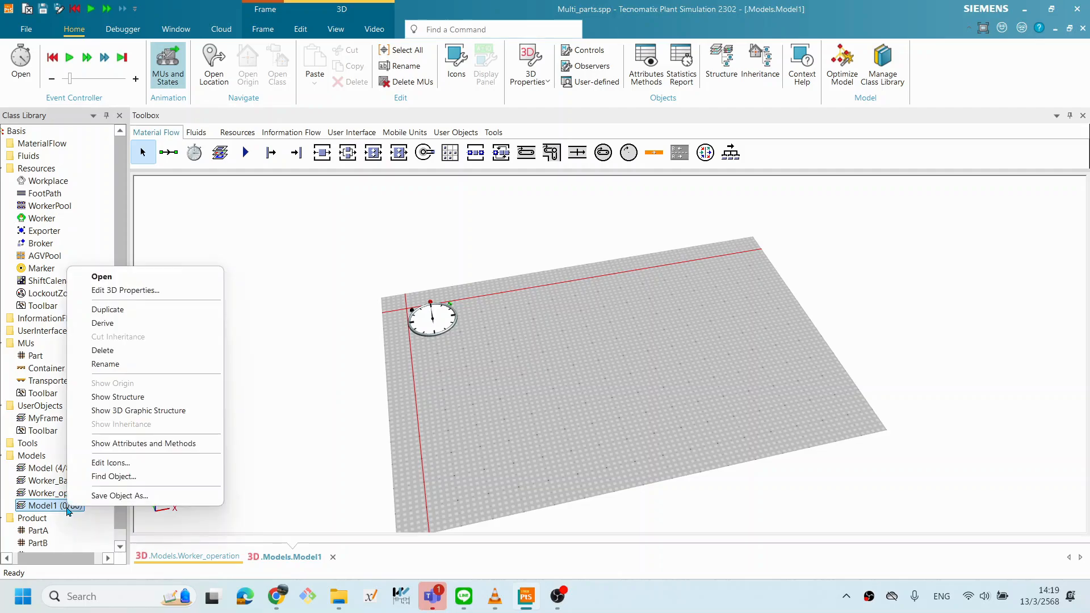
left_click(107, 366)
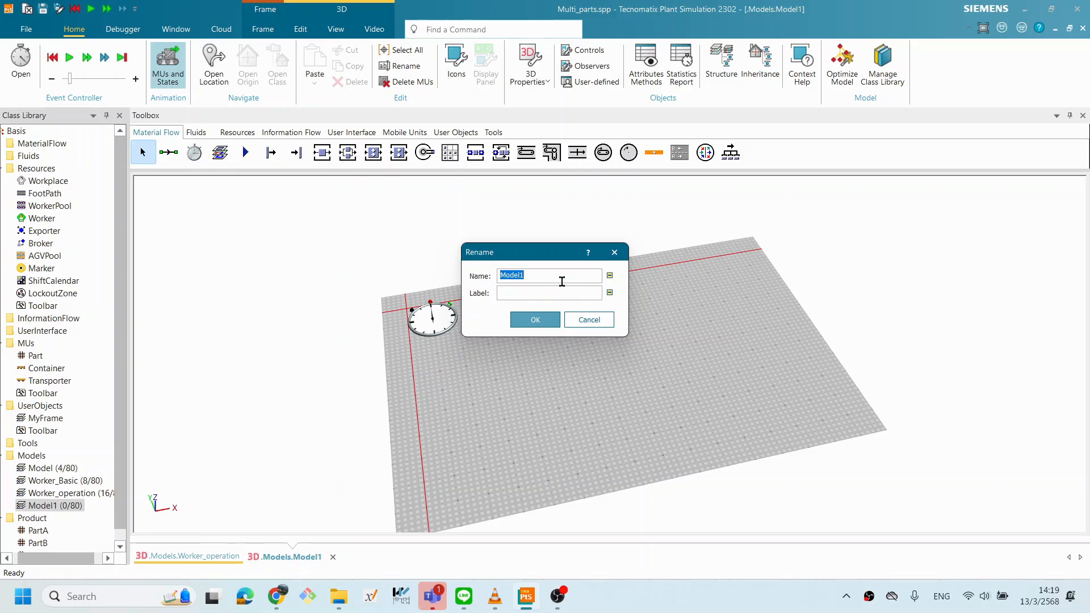
type("Worker_Layout")
left_click(386, 319)
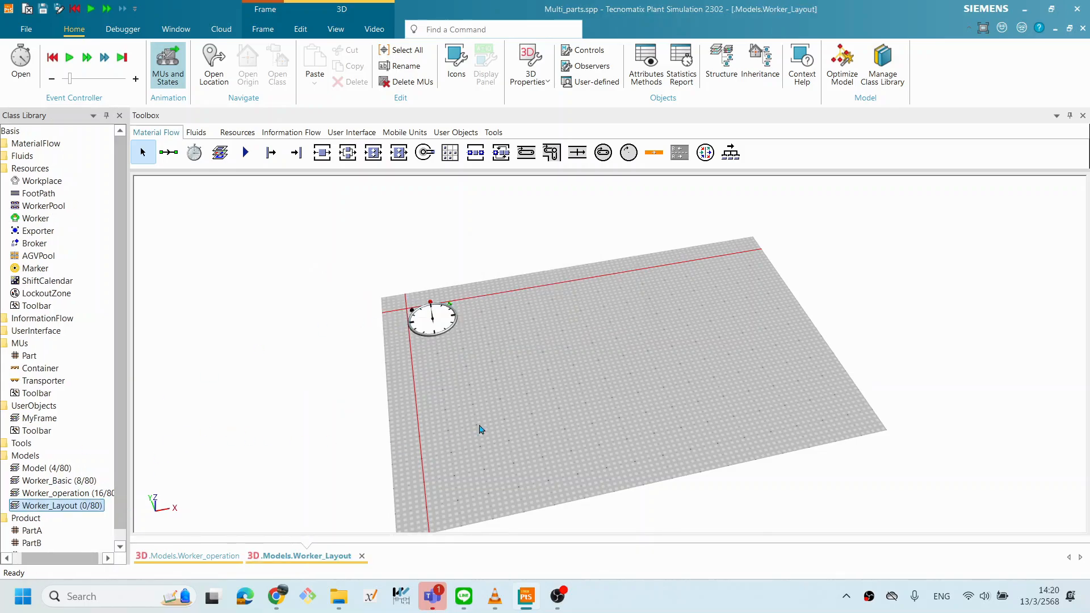
Insert a Source into the Worker_Layout frame just below the event controller.
left_click(598, 356)
left_click_drag(598, 355, 604, 368)
left_click_drag(724, 342, 659, 362)
left_click_drag(451, 392, 448, 375)
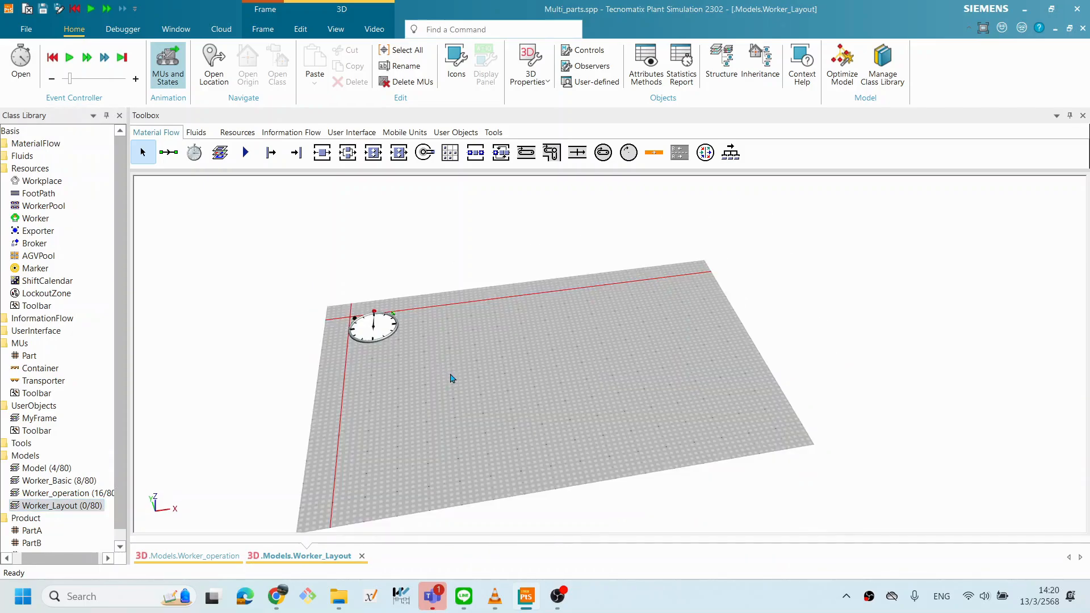
left_click_drag(661, 376, 661, 384)
left_click_drag(404, 402, 416, 393)
left_click_drag(635, 411, 480, 421)
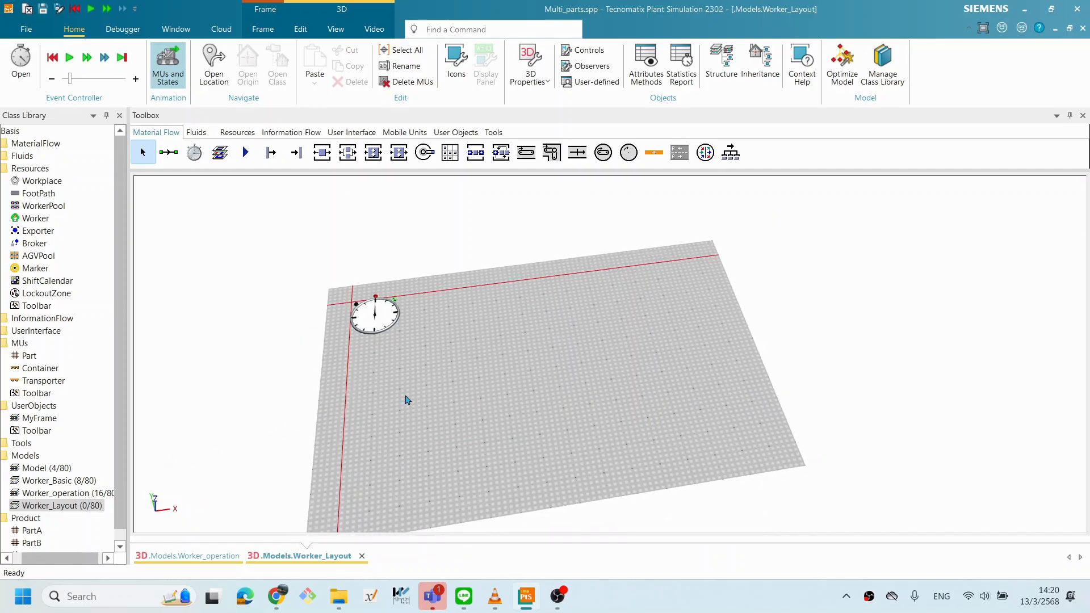
left_click(270, 152)
left_click(403, 380)
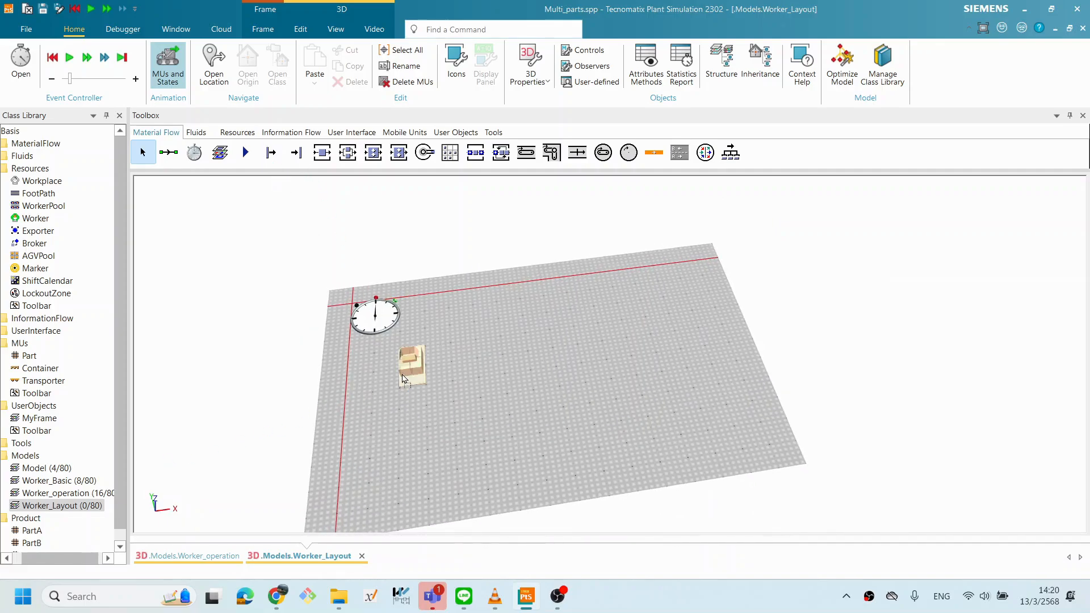
left_click_drag(402, 375, 402, 377)
Insert a Station into the Worker_Layout frame directly beside the Source in the X direction.
left_click_drag(640, 319, 629, 344)
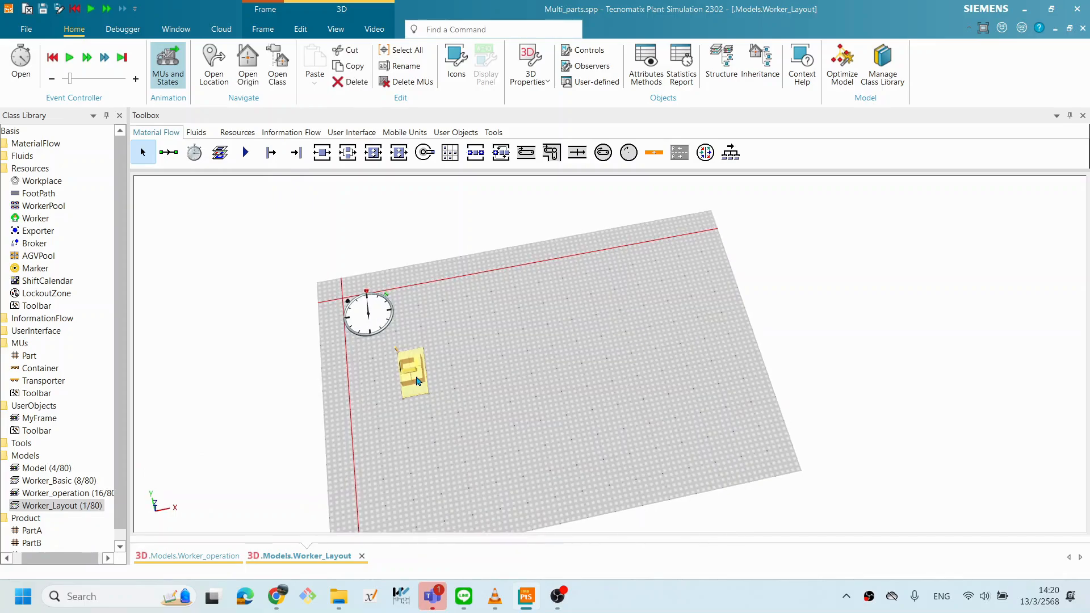
left_click_drag(743, 369, 757, 397)
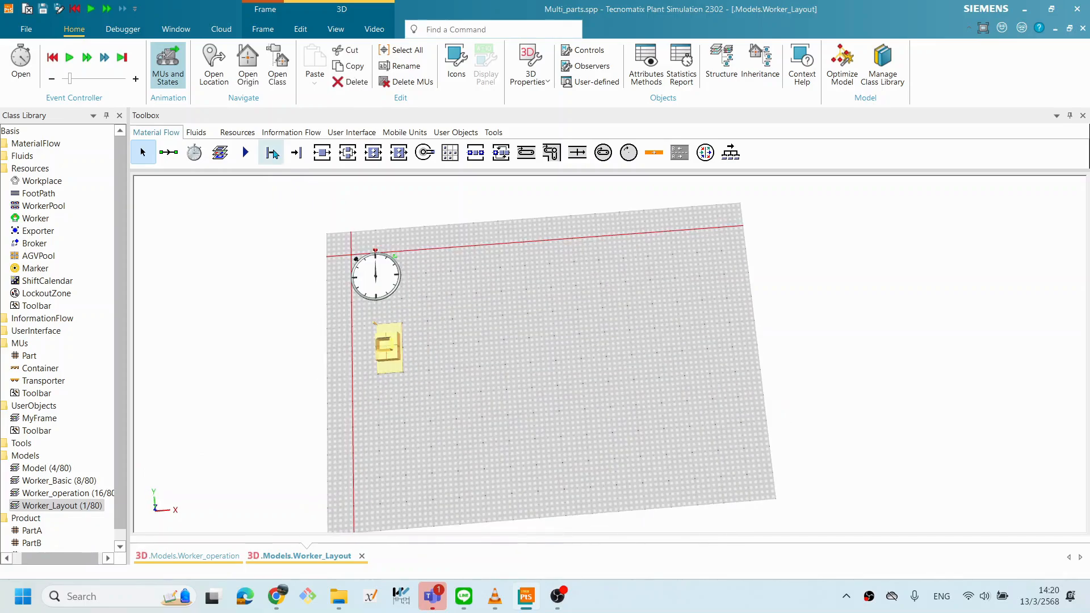
left_click_drag(420, 291, 423, 286)
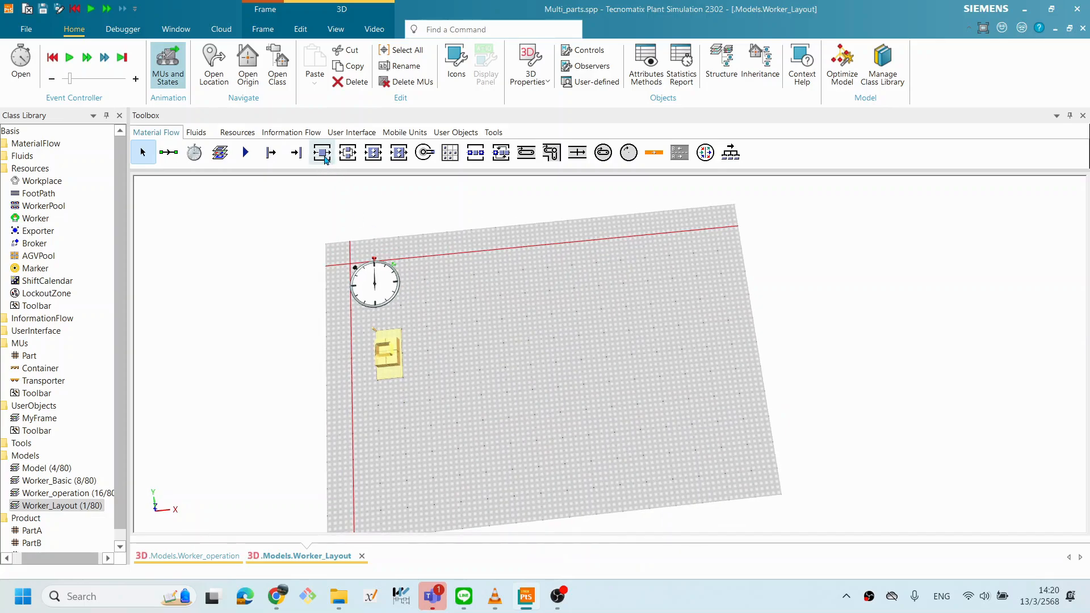
left_click_drag(325, 159, 443, 343)
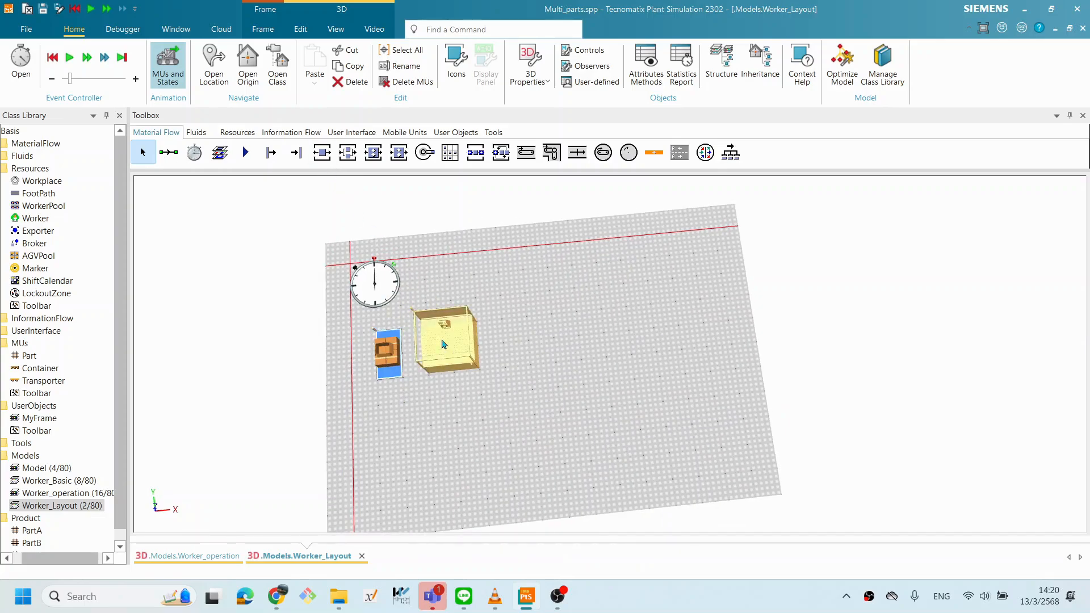
Place a copy of the Station directly beside the first one in the X direction.
left_click_drag(852, 362, 380, 291)
left_click_drag(718, 449, 706, 455)
left_click_drag(643, 298, 645, 292)
left_click_drag(707, 365, 708, 368)
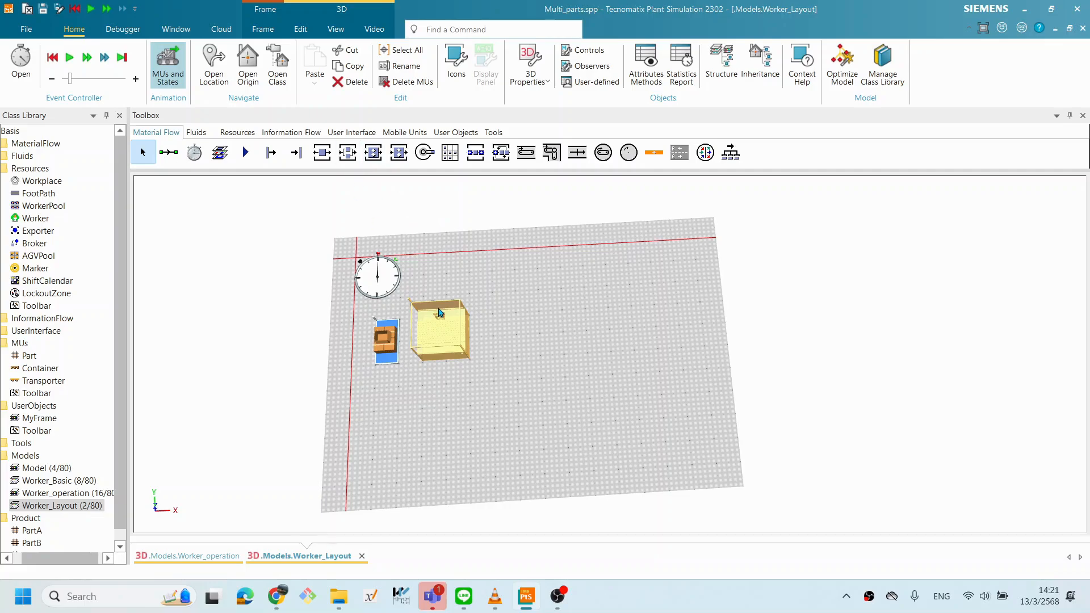
left_click(513, 338)
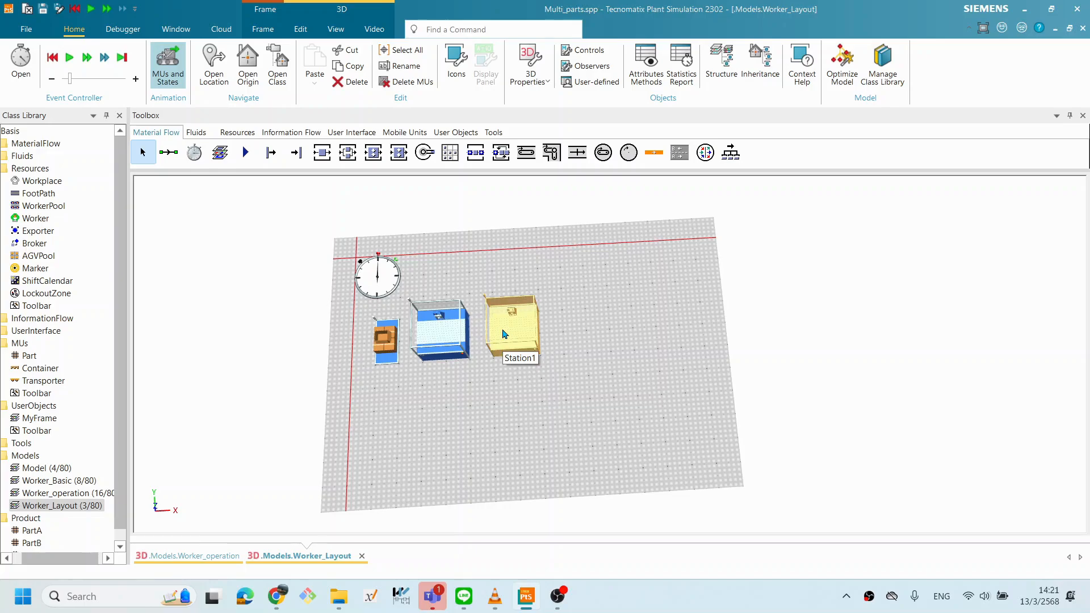
Duplicate both Stations and align the pasted pair with them to form an evenly spaced row of four.
left_click(425, 333, "ctrl")
key("ctrl+v")
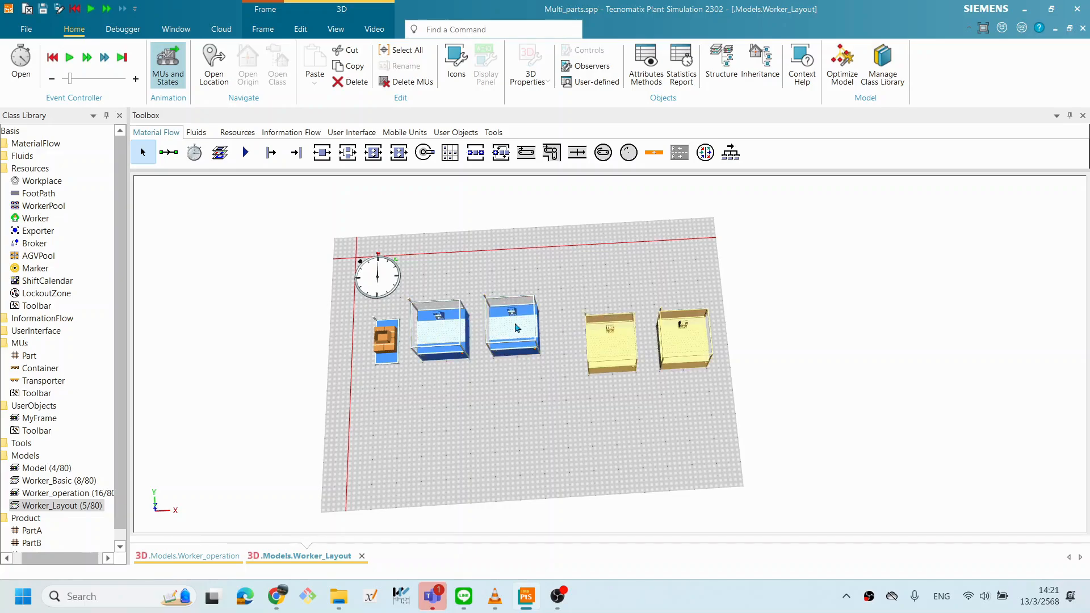
left_click_drag(593, 336, 578, 322)
left_click(710, 345)
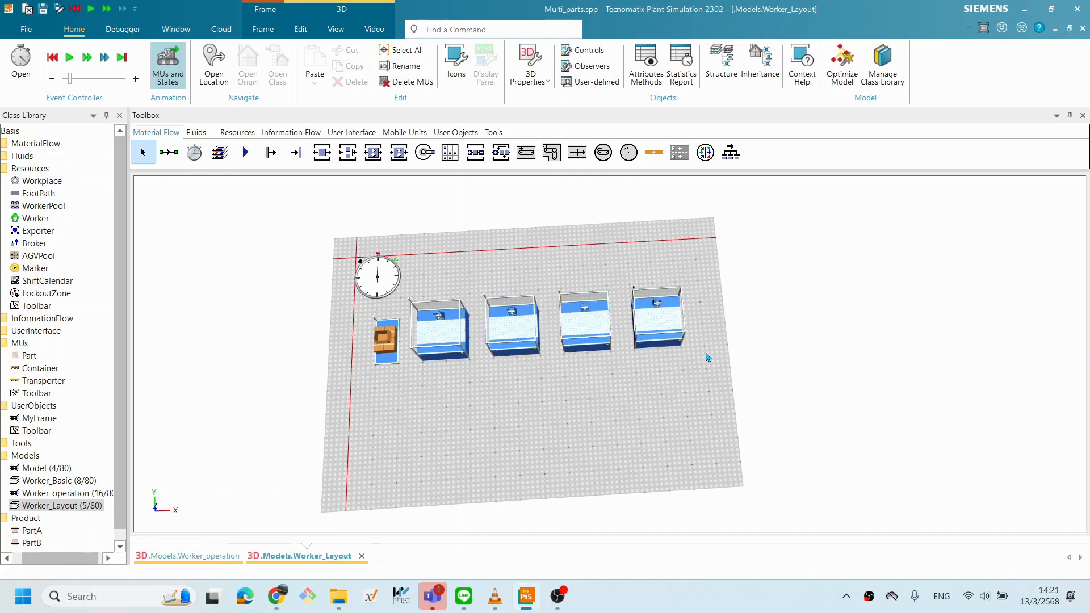
Insert a Drain at the end of the Station row, just past the fourth Station.
left_click_drag(667, 308, 671, 324)
left_click_drag(711, 353, 705, 369)
left_click_drag(392, 356, 397, 342)
left_click_drag(471, 390, 460, 373)
left_click_drag(627, 385, 620, 390)
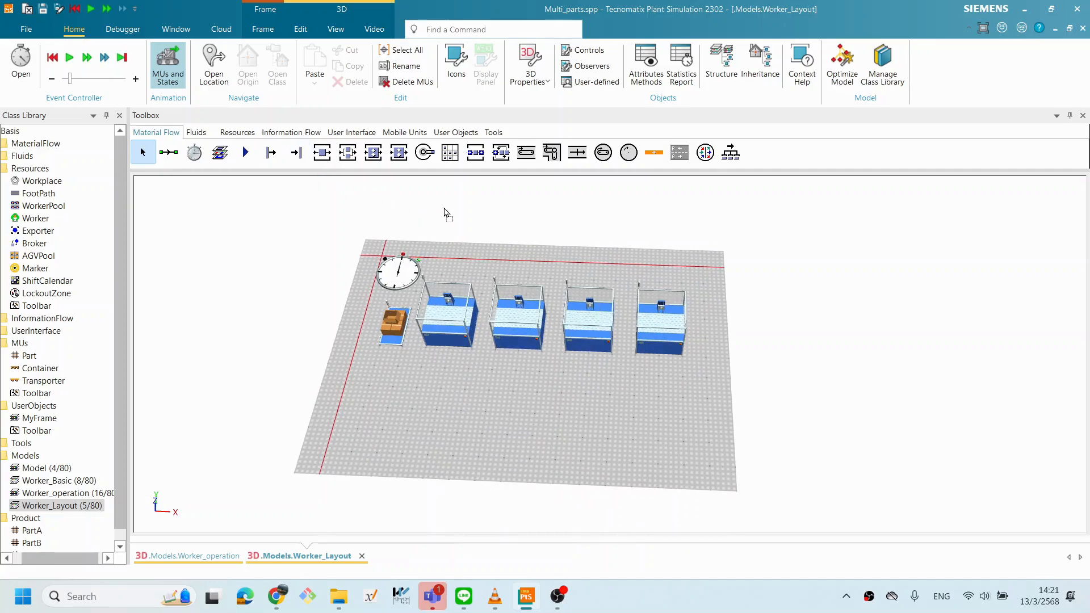
left_click(703, 303)
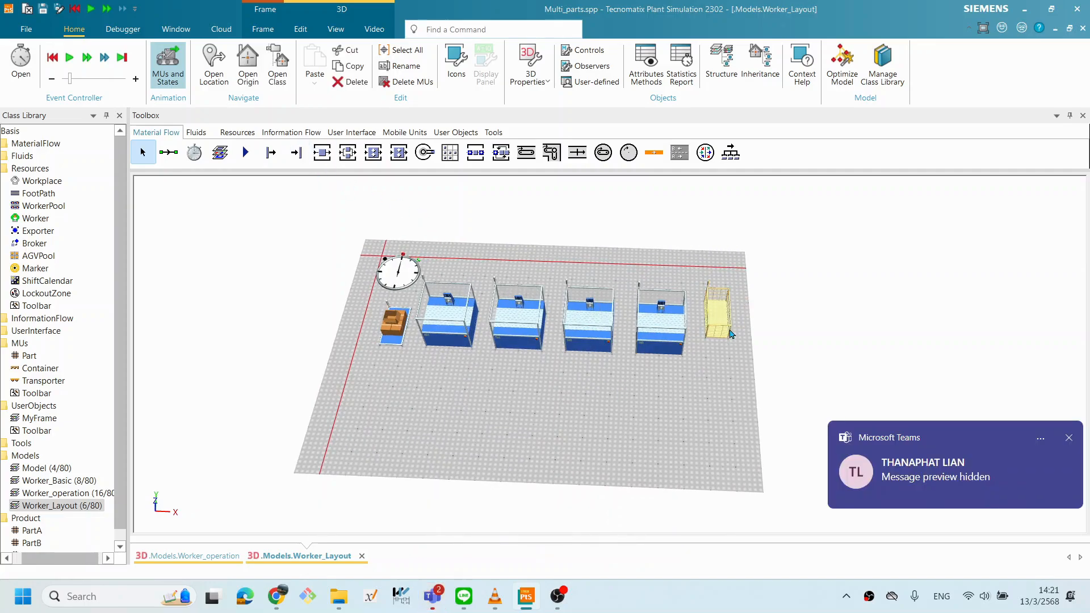
left_click_drag(711, 338, 713, 353)
Connect the Source to the first Station with a Connector.
left_click_drag(600, 403, 566, 349)
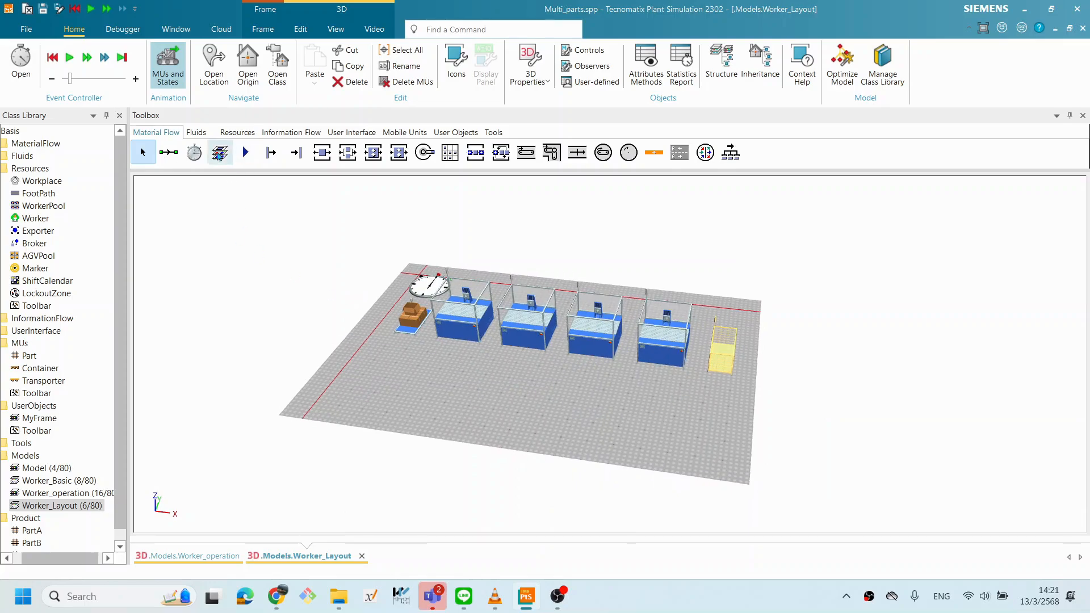
left_click(167, 152)
left_click_drag(519, 375, 528, 383)
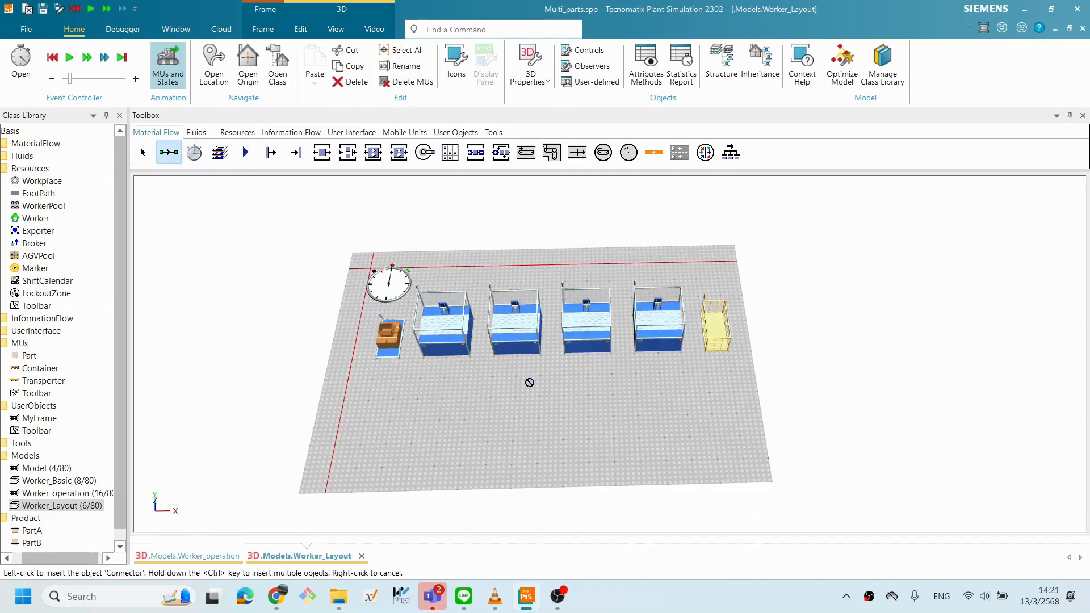
scroll(528, 382, "up", 3)
left_click(324, 314)
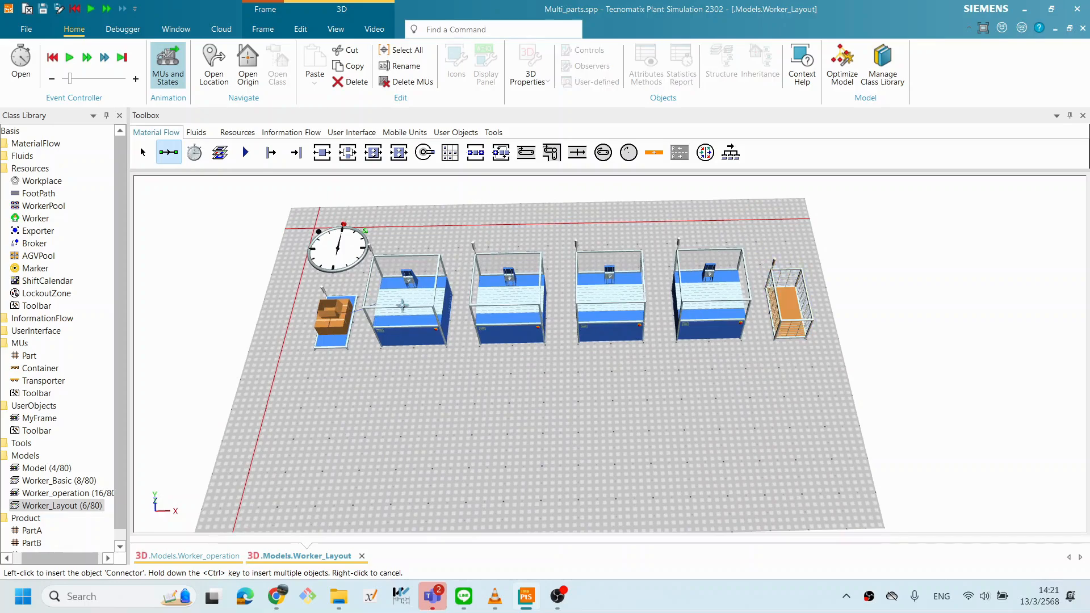
left_click(416, 307)
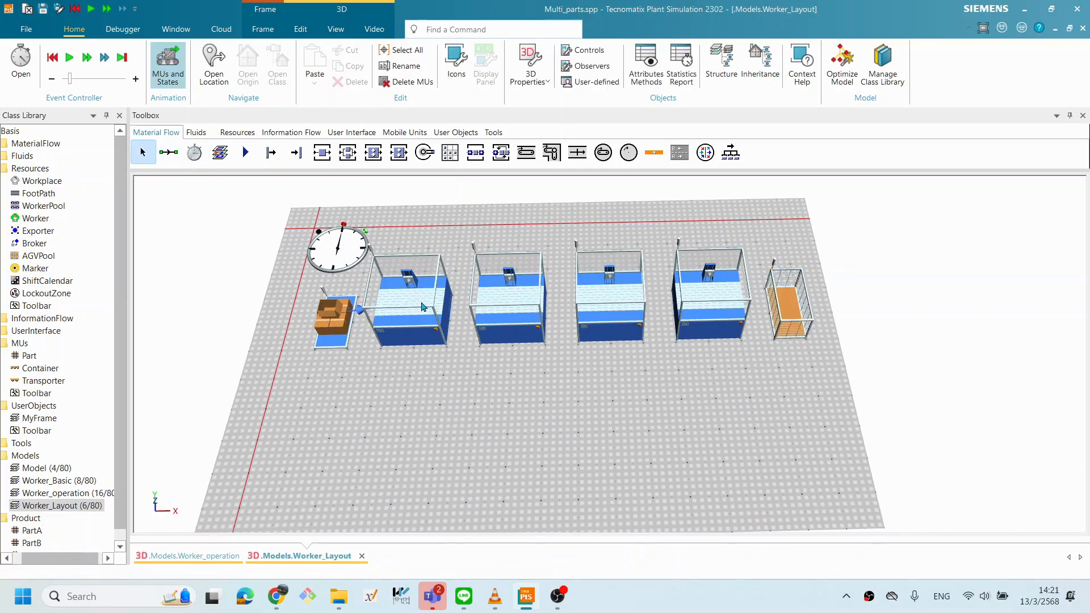
Connect the first Station to the second, and the second Station to the third.
left_click(173, 159)
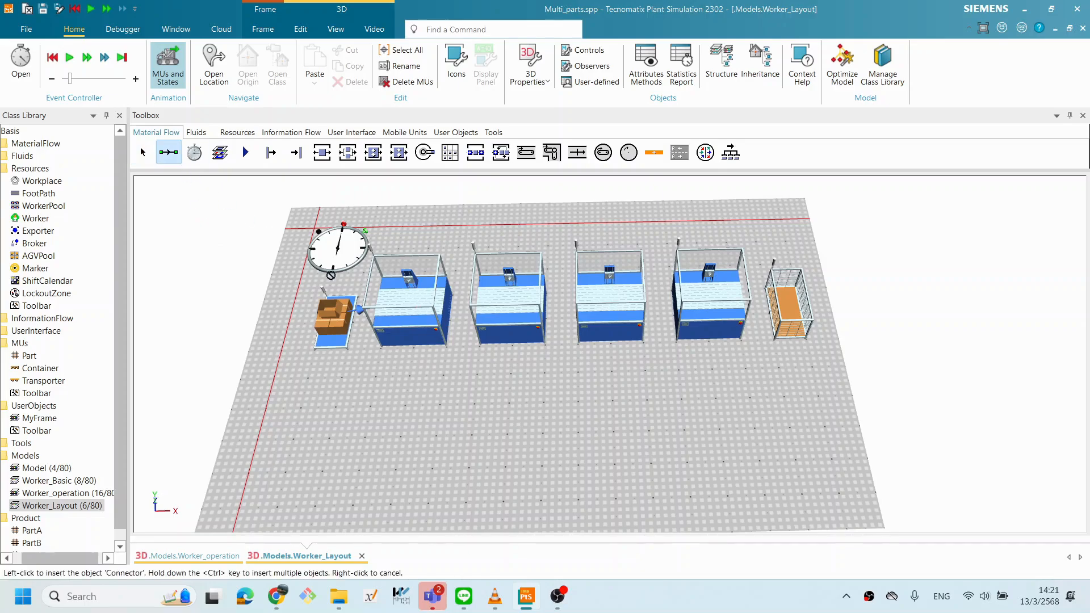
left_click(414, 302)
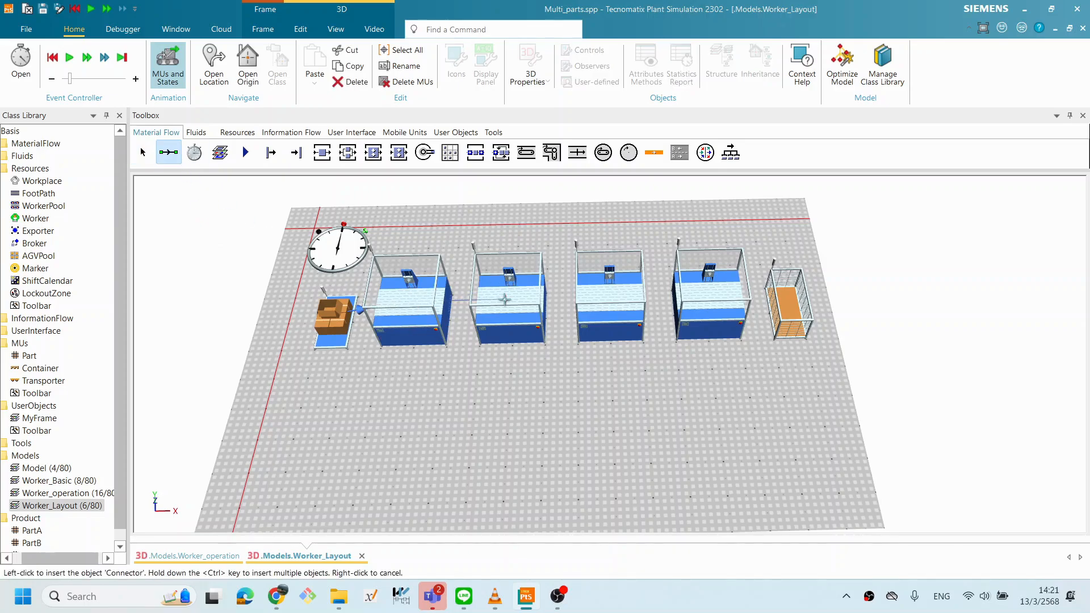
left_click(507, 299)
left_click(519, 300)
left_click(603, 300)
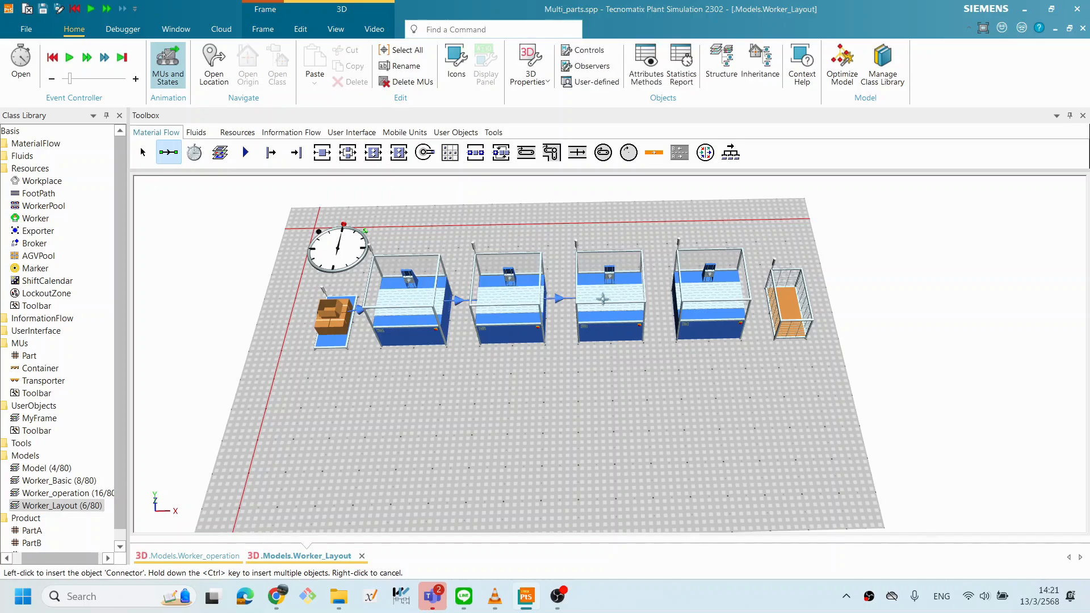
Connect the third Station to the fourth and the fourth Station to the Drain, then end the Connector insertion.
left_click(631, 290)
left_click(721, 289)
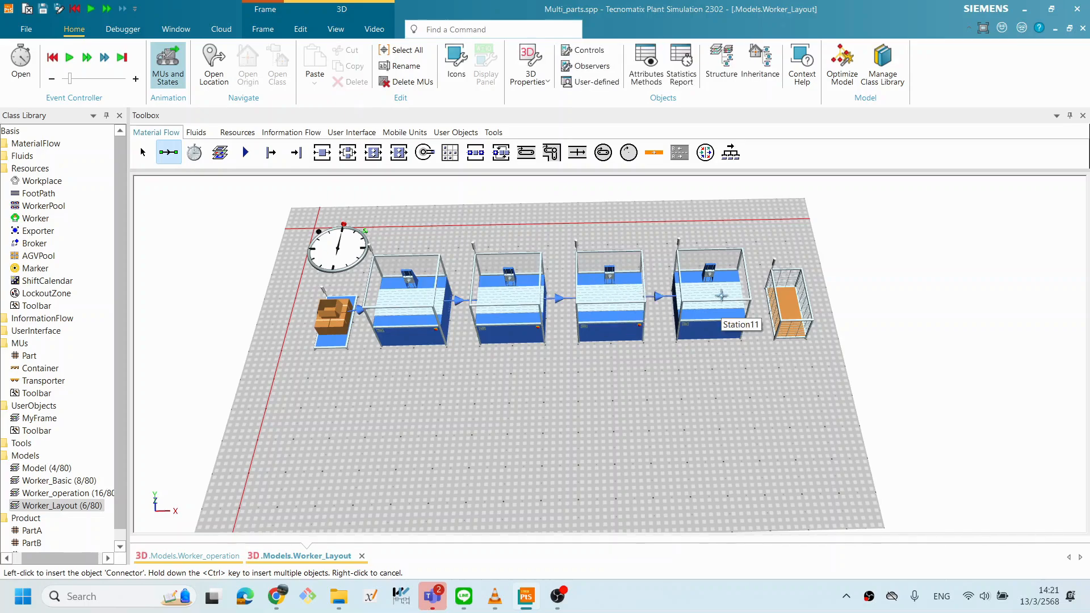
left_click(724, 289)
left_click(791, 301)
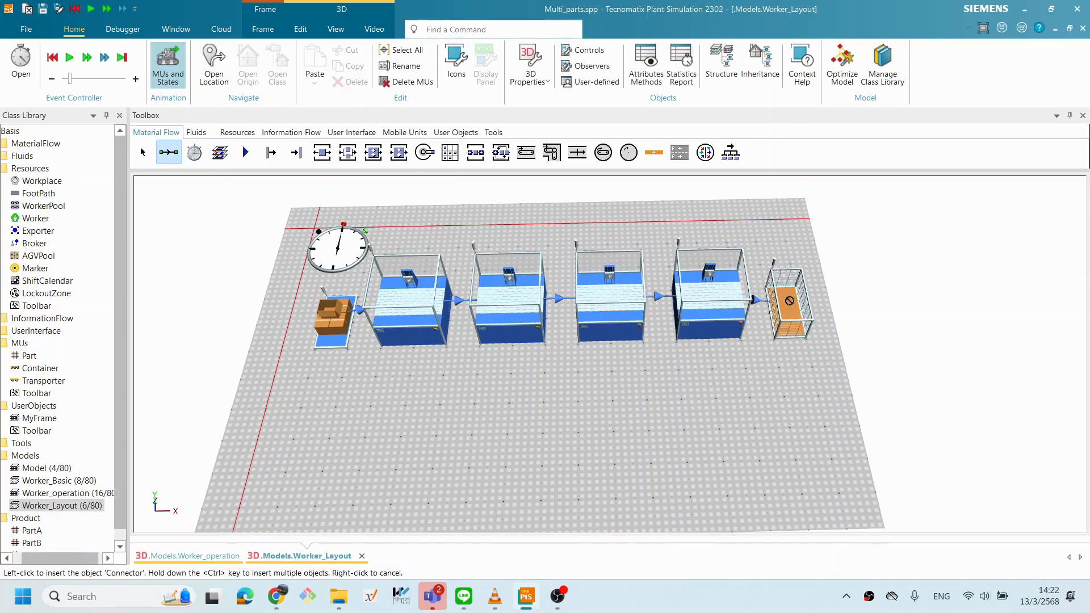
left_click_drag(707, 345, 637, 340)
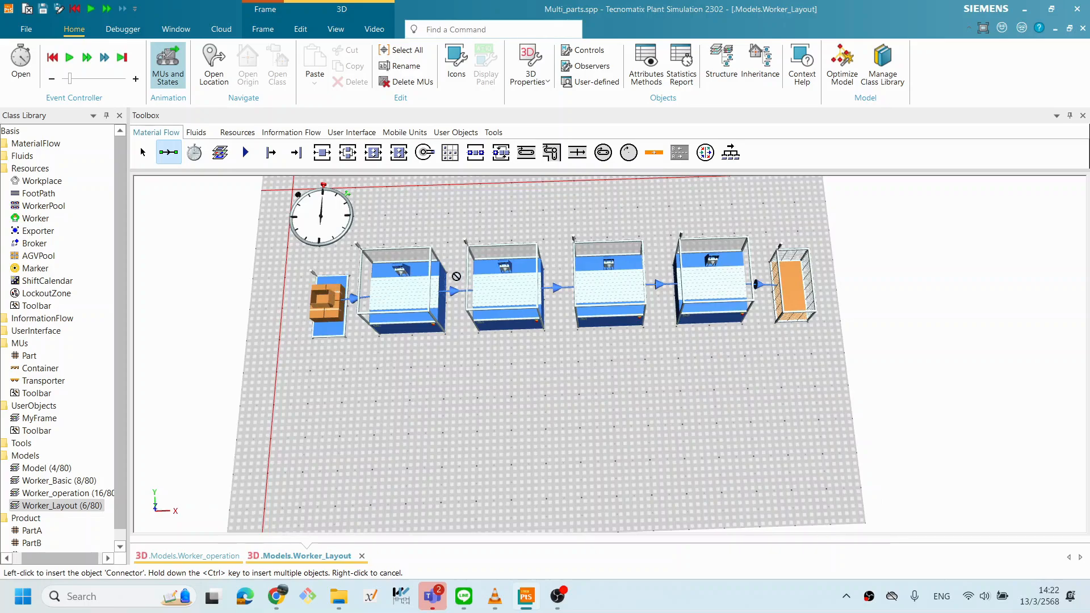
left_click_drag(590, 324, 584, 305)
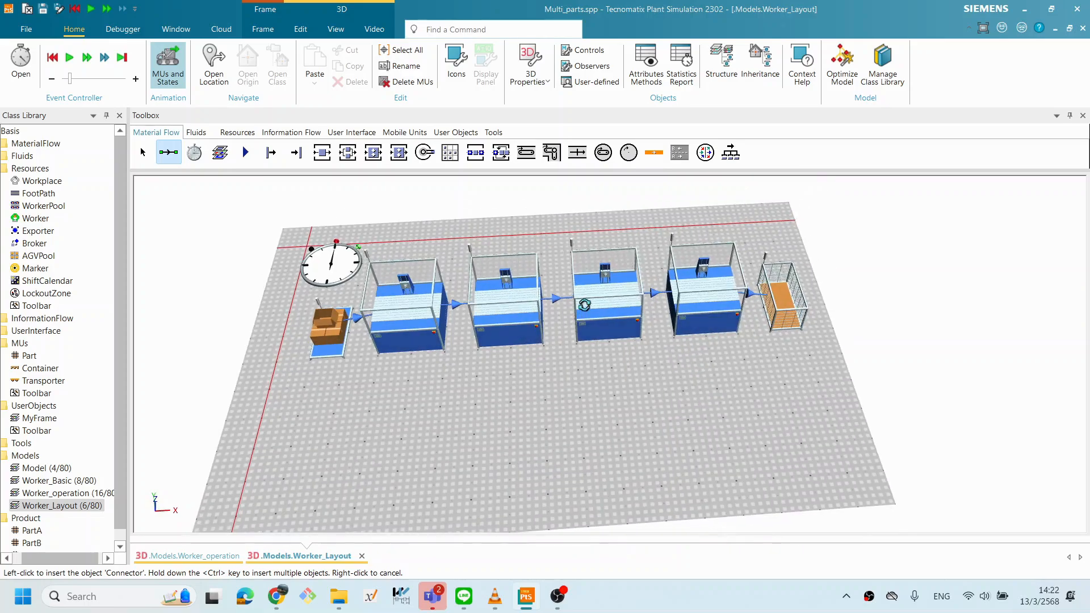
left_click_drag(721, 397, 600, 433)
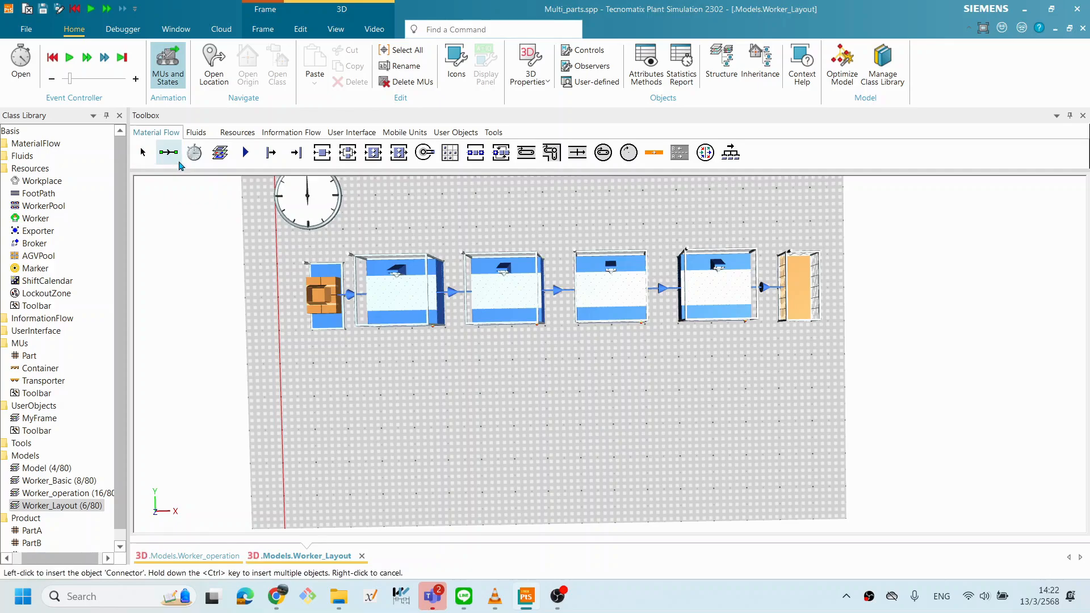
left_click_drag(250, 336, 246, 323)
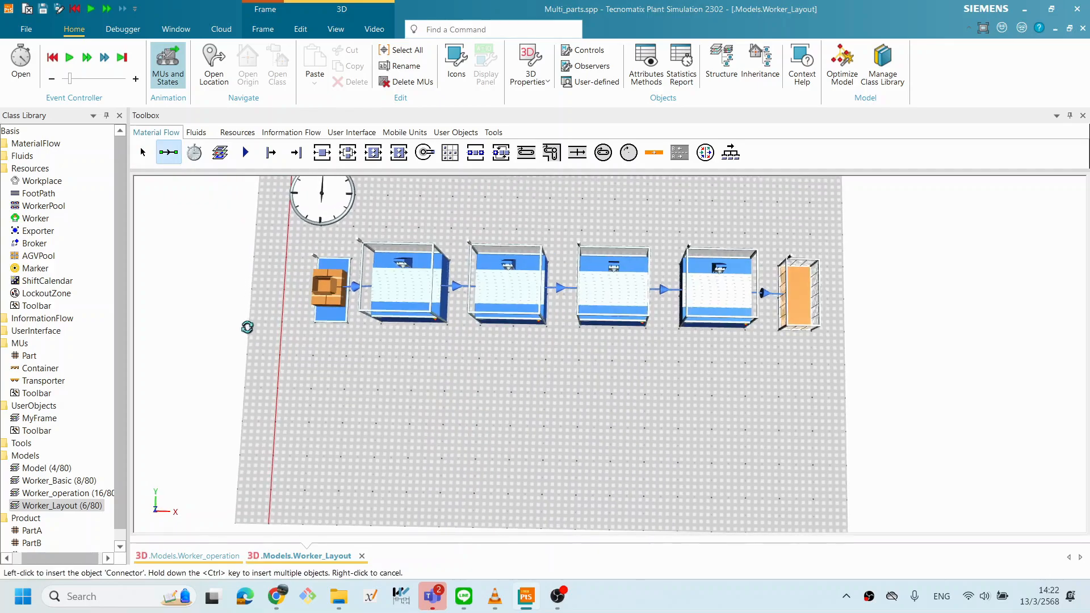
left_click(392, 257)
right_click(692, 474)
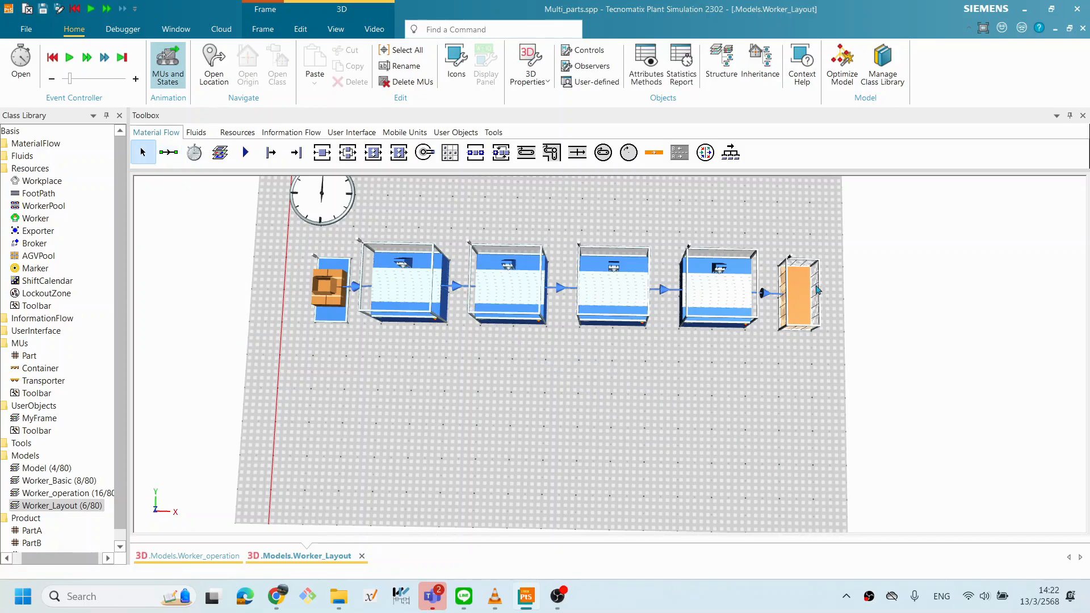
Move the whole connected line from Source to Drain together in the negative Y direction, away from the event controller.
key("ctrl+a")
left_click_drag(517, 305, 513, 436)
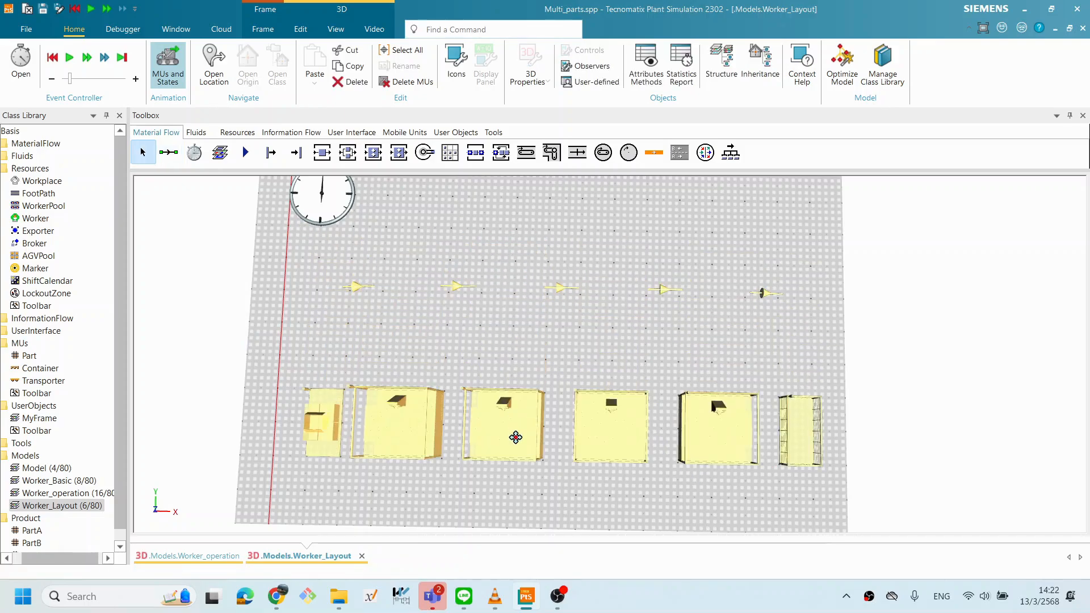
left_click(552, 357)
left_click_drag(555, 360, 559, 343)
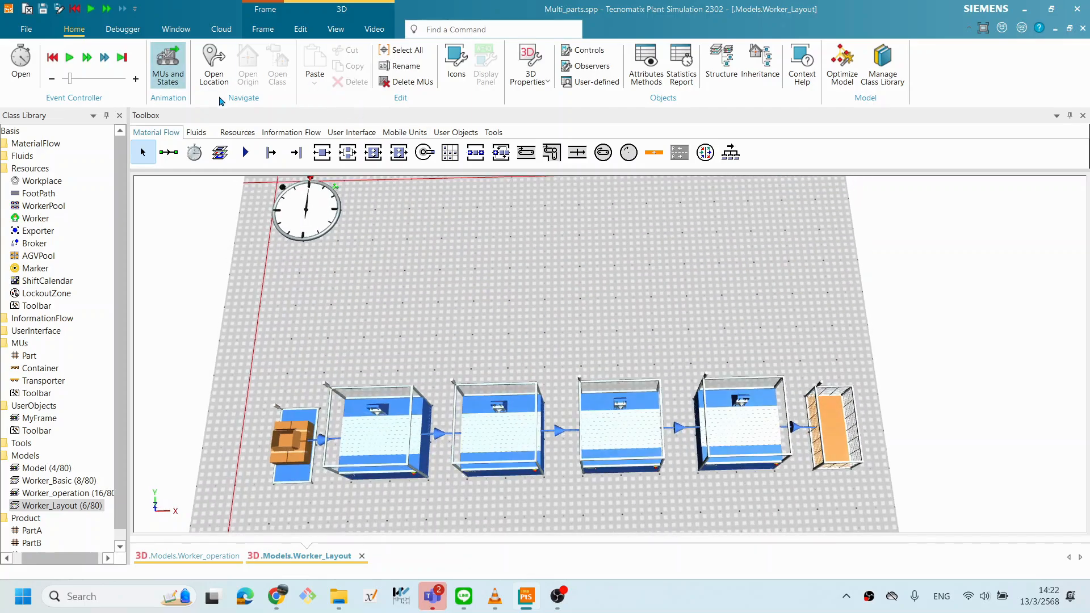
Insert a Broker beside the event controller and a WorkerPool beside the Broker, above the production line.
scroll(494, 343, "down", 2)
left_click_drag(527, 414, 560, 410)
left_click_drag(562, 454, 557, 398)
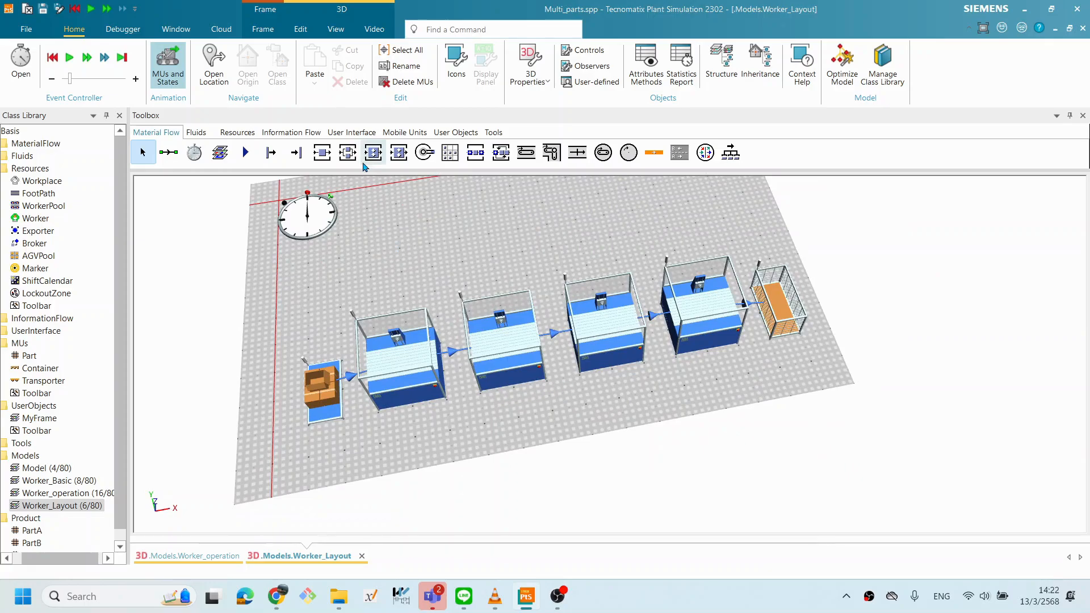
left_click(238, 133)
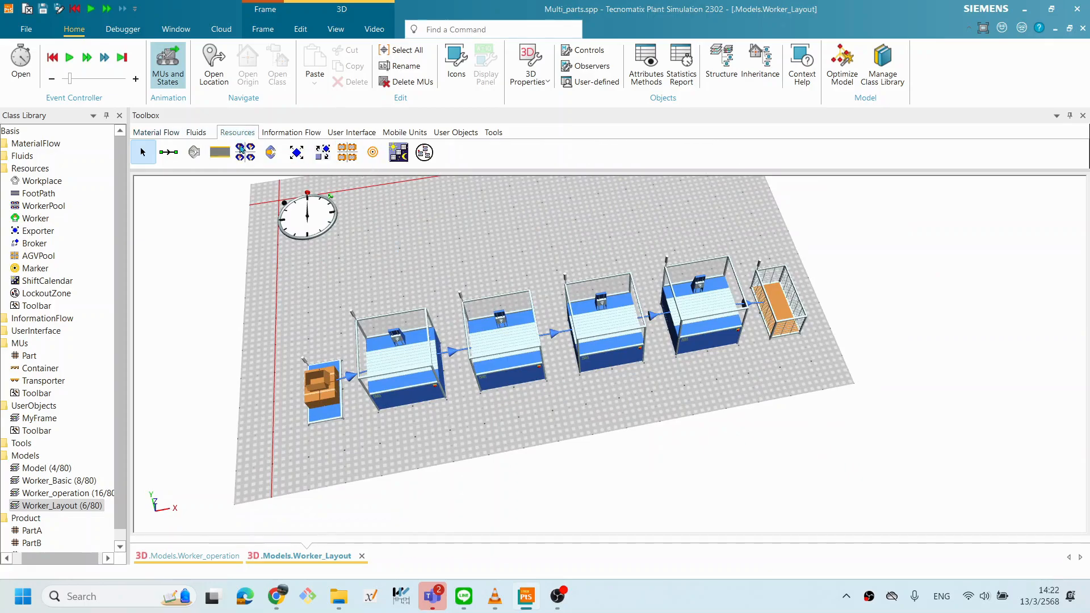
left_click_drag(322, 154, 379, 227)
left_click_drag(245, 152, 452, 230)
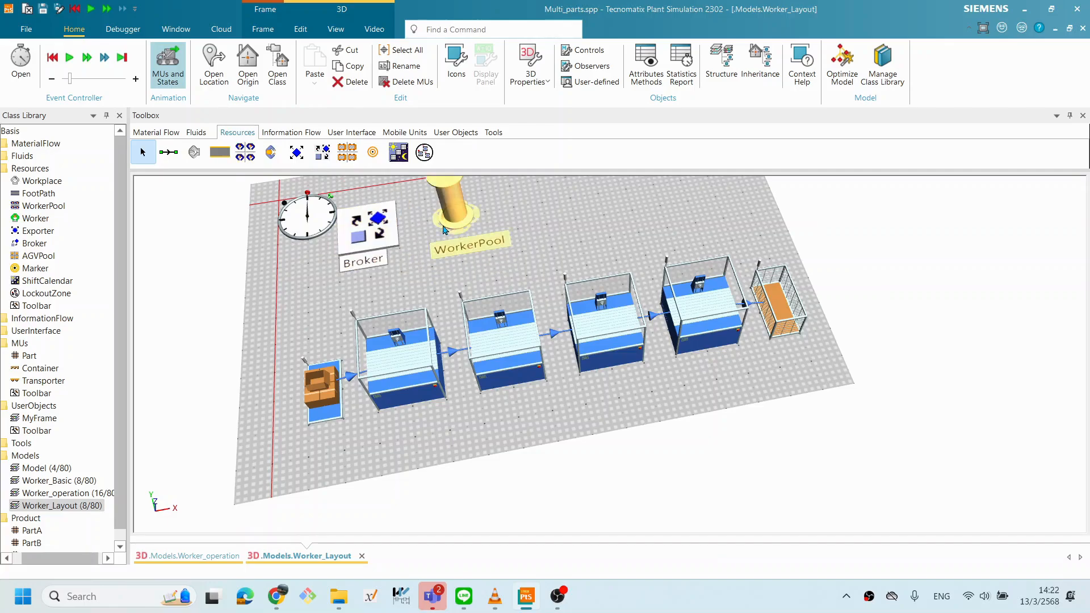
Attach a Workplace to the front of the first Station and activate its Processing Importer.
left_click_drag(285, 218, 285, 213)
left_click_drag(193, 151, 415, 421)
left_click_drag(551, 182, 692, 188)
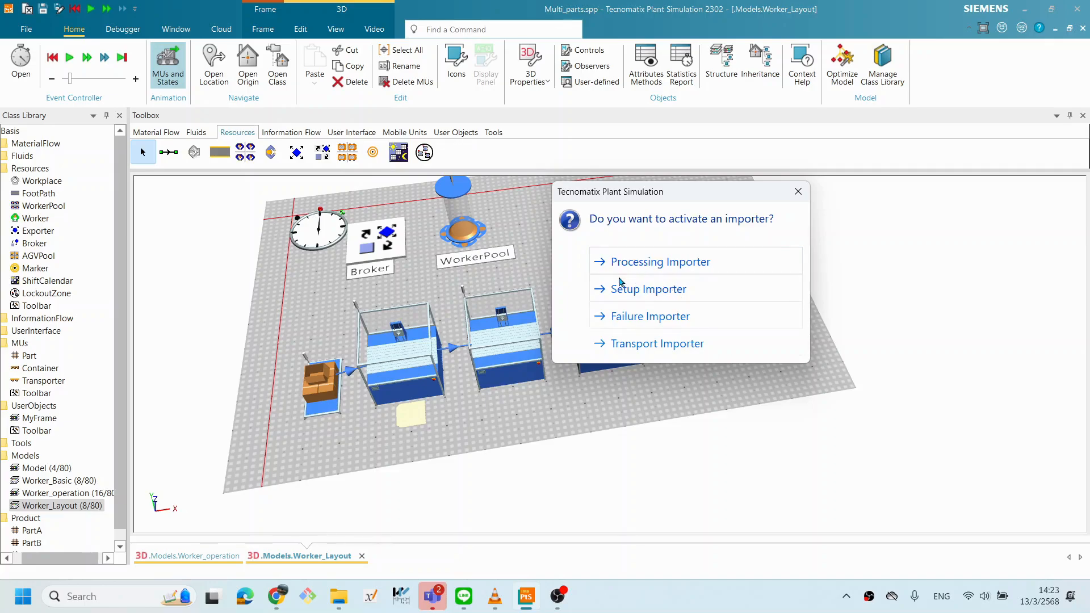
left_click(690, 271)
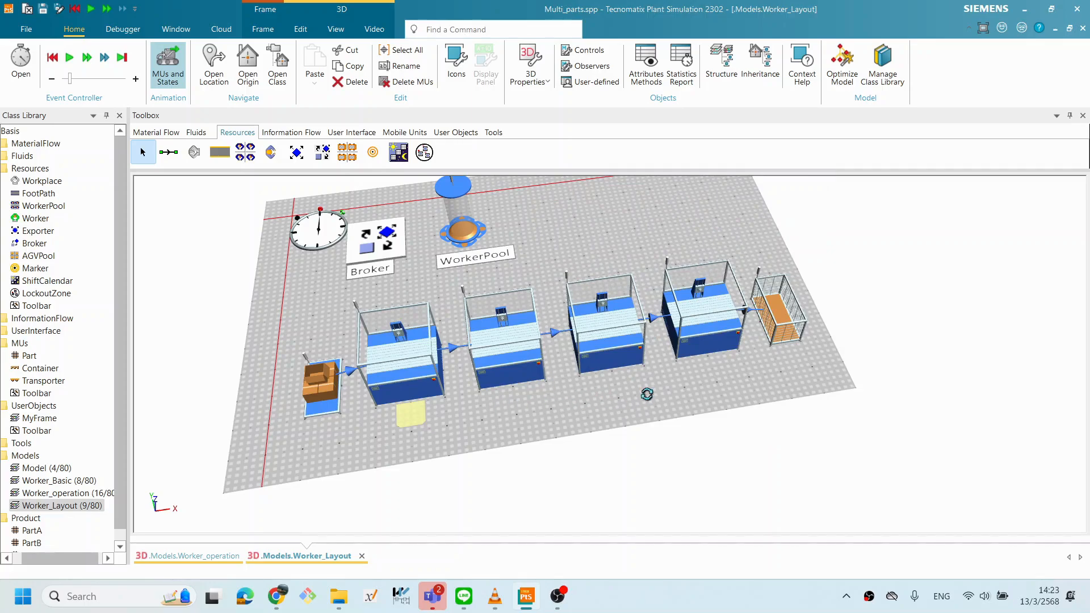
Attach a Workplace to the front of the second Station and activate its Processing Importer.
left_click_drag(647, 394, 620, 409)
left_click_drag(464, 411, 462, 391)
left_click_drag(676, 395, 570, 422)
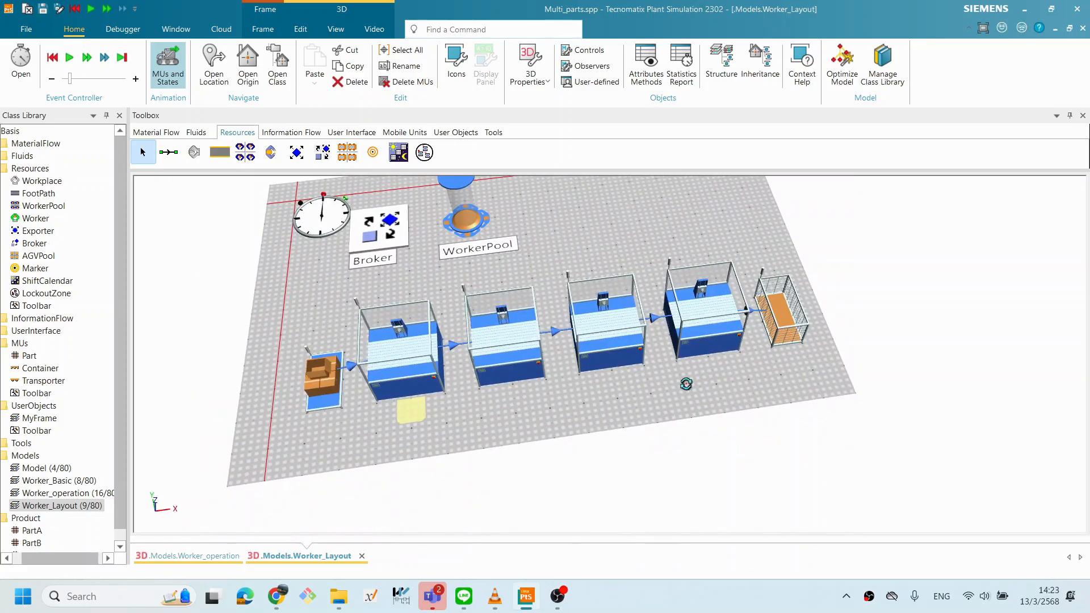
left_click_drag(686, 382, 689, 400)
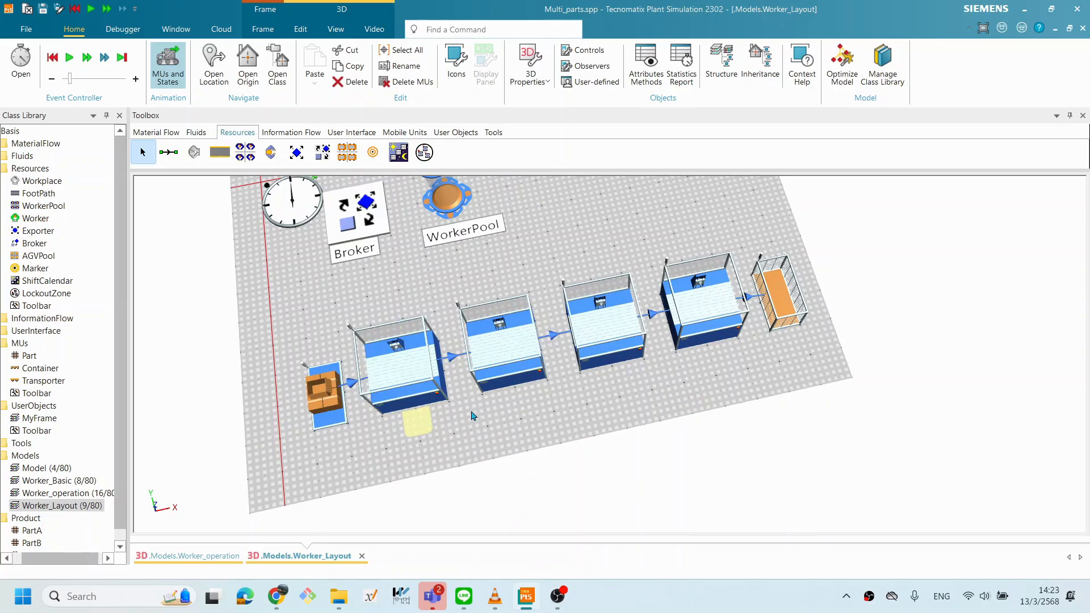
left_click(517, 417)
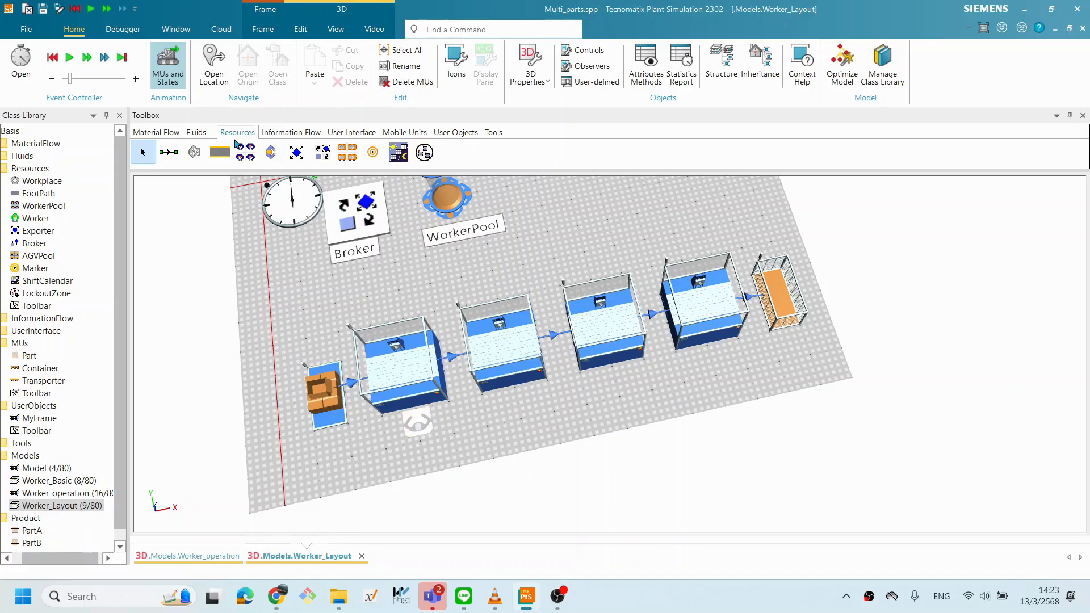
left_click(194, 152)
left_click(502, 400)
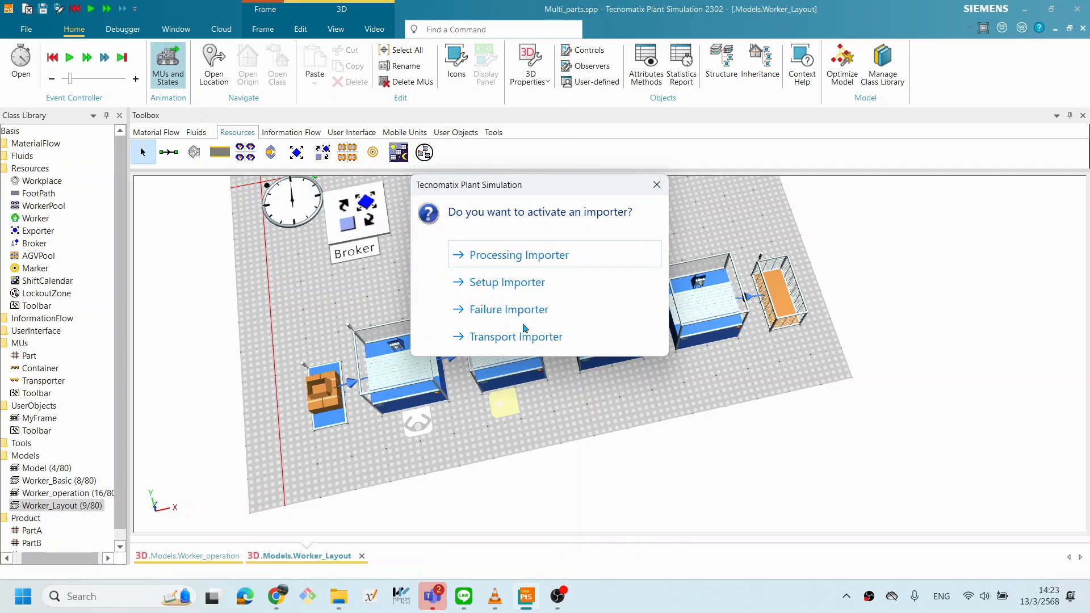
left_click(512, 255)
Attach a Workplace to the front of the third Station and activate its Processing Importer.
left_click(192, 153)
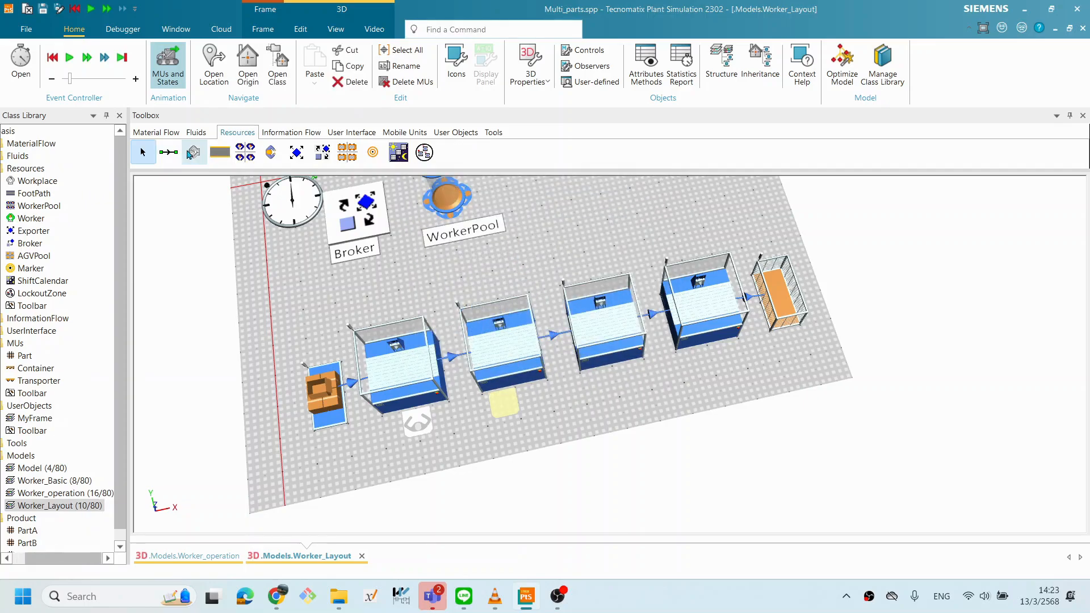
left_click(600, 383)
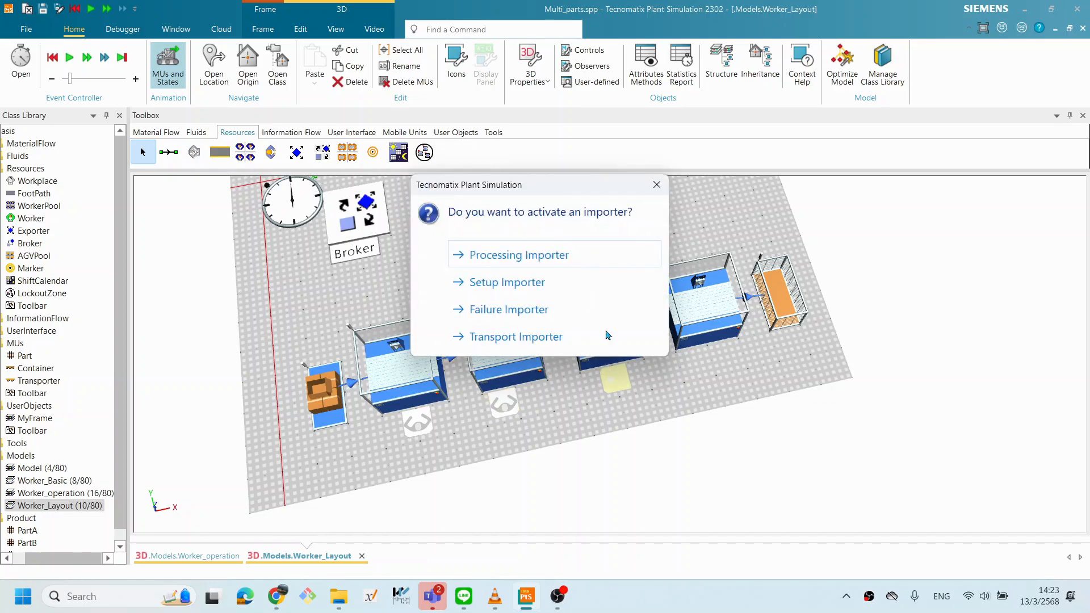
left_click(529, 259)
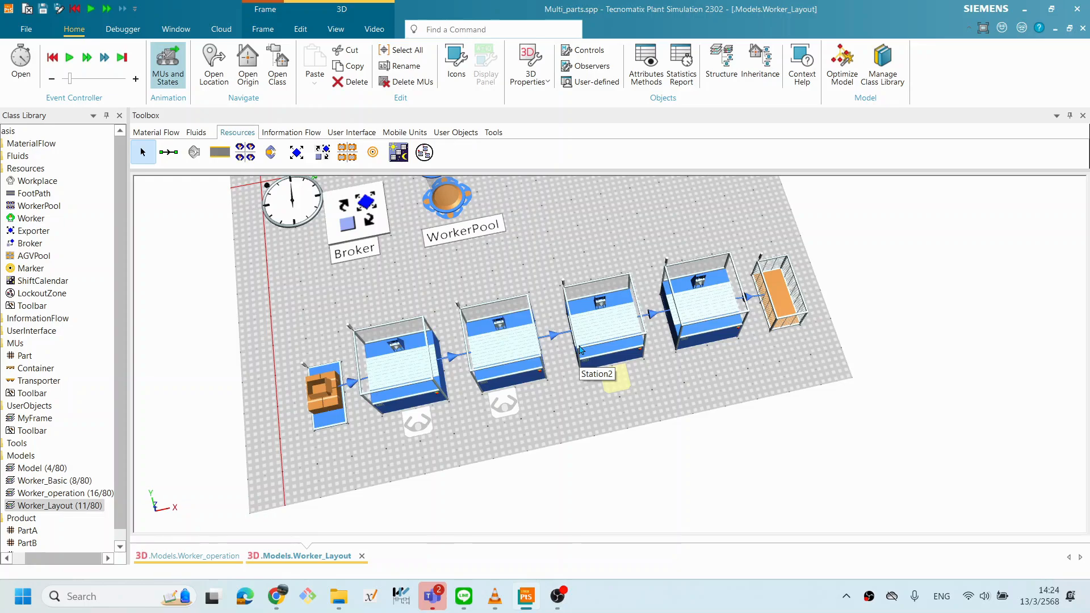
left_click(729, 391)
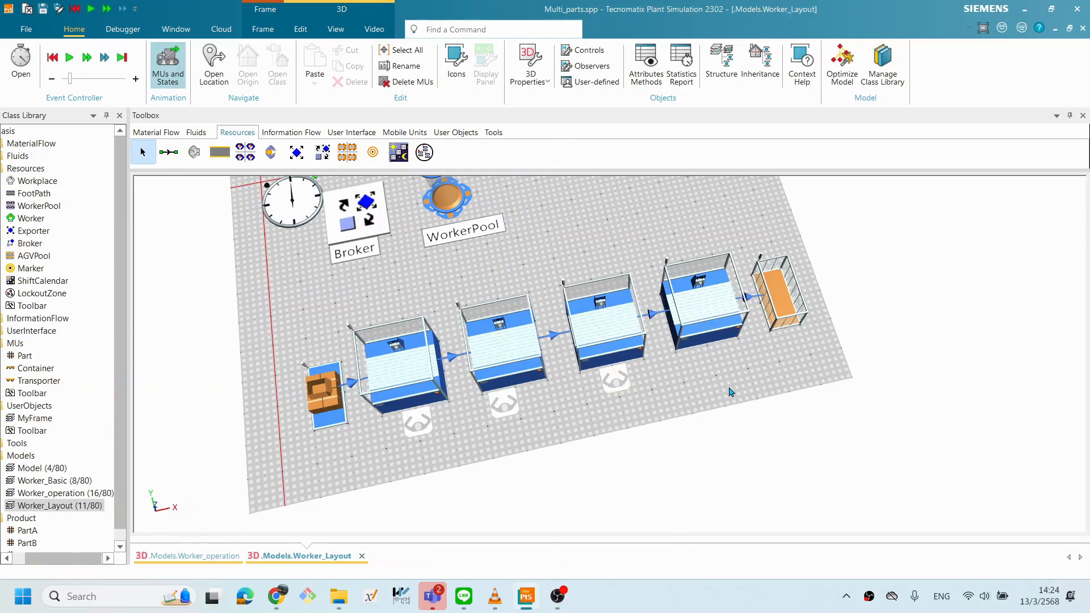
Attach a Workplace to the front of the fourth Station and activate its Processing Importer.
left_click(195, 152)
left_click(725, 356)
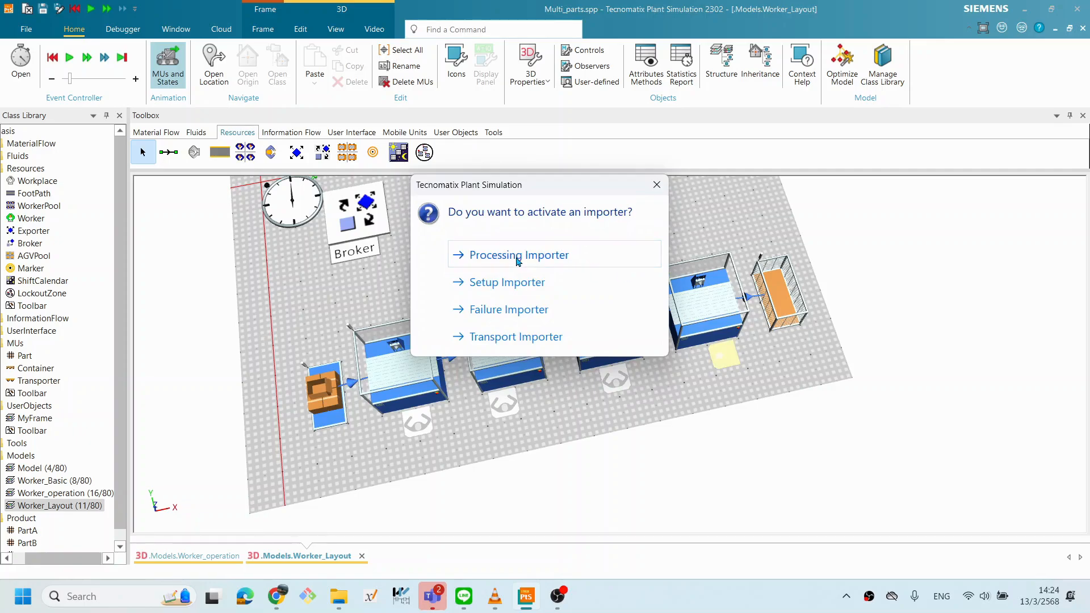
left_click(523, 261)
left_click_drag(753, 345, 741, 352)
left_click_drag(592, 355, 571, 364)
left_click_drag(731, 421, 710, 418)
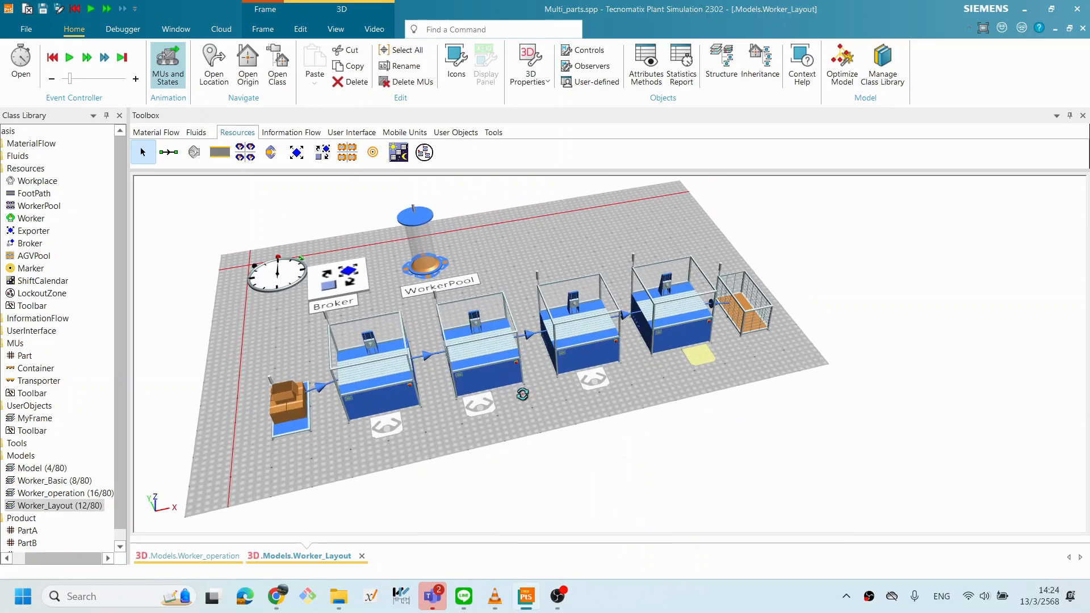
left_click(514, 254)
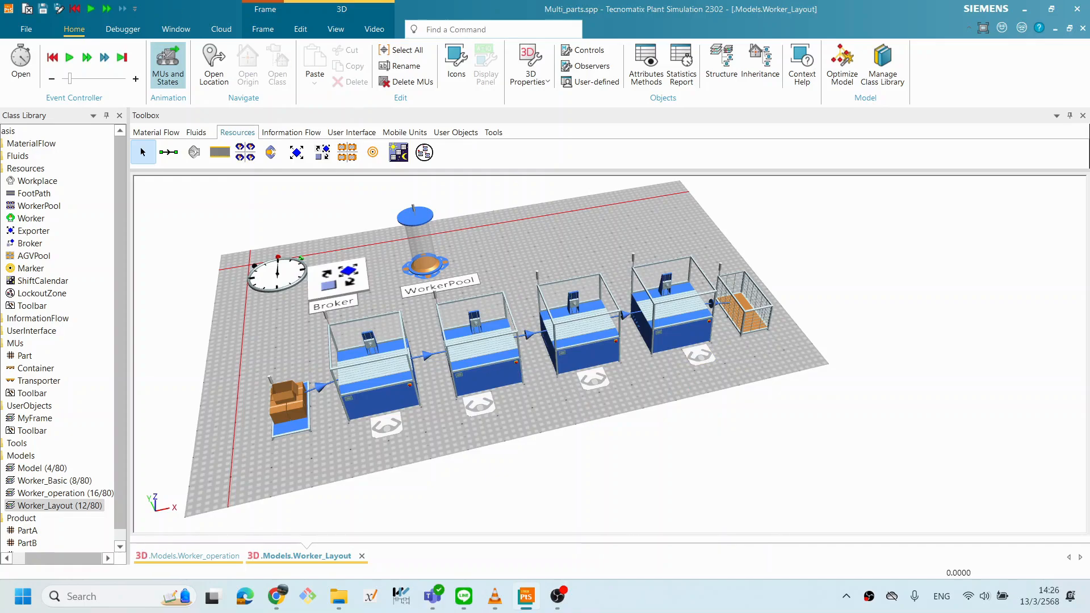
Open the Worker_Layout event controller and start the simulation to watch the worker serve the Stations.
right_click(282, 289)
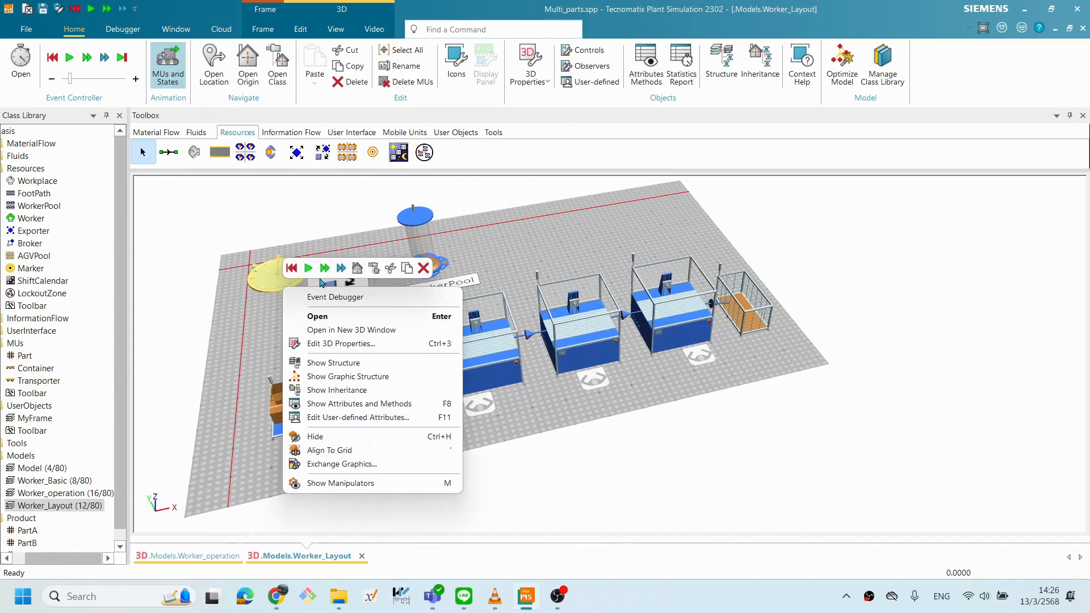
double_click(266, 276)
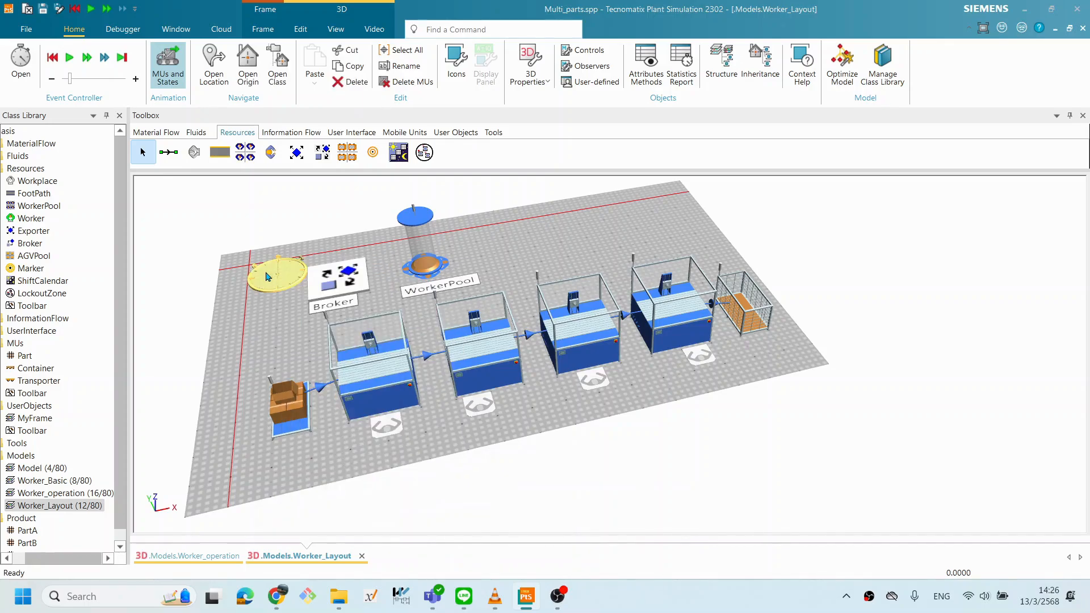
left_click_drag(857, 181, 878, 199)
left_click(882, 288)
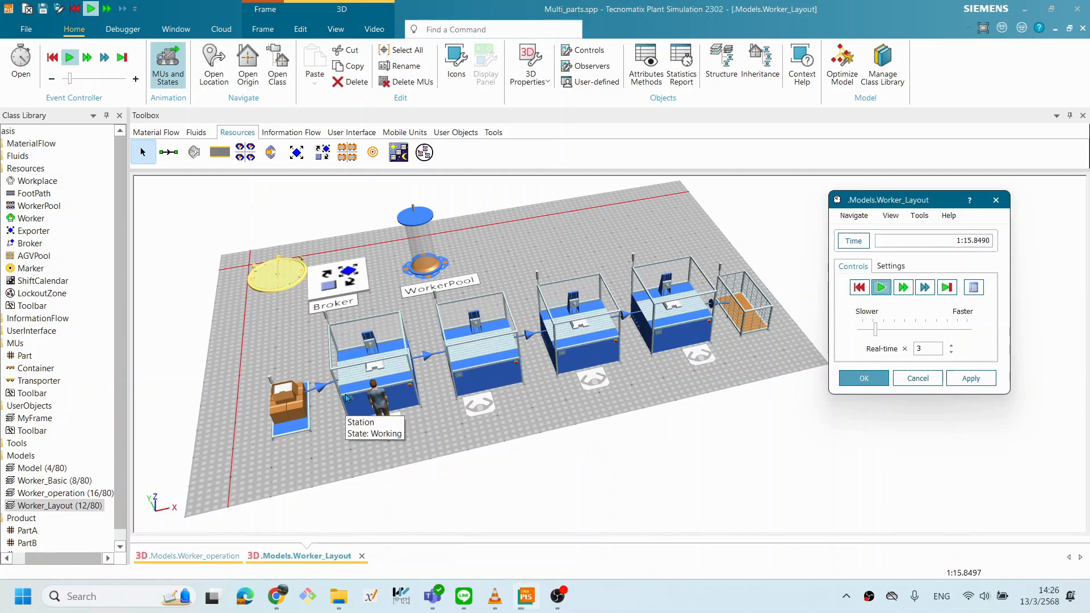
Raise the running simulation's real-time factor to 16 and reset the simulation.
left_click(914, 331)
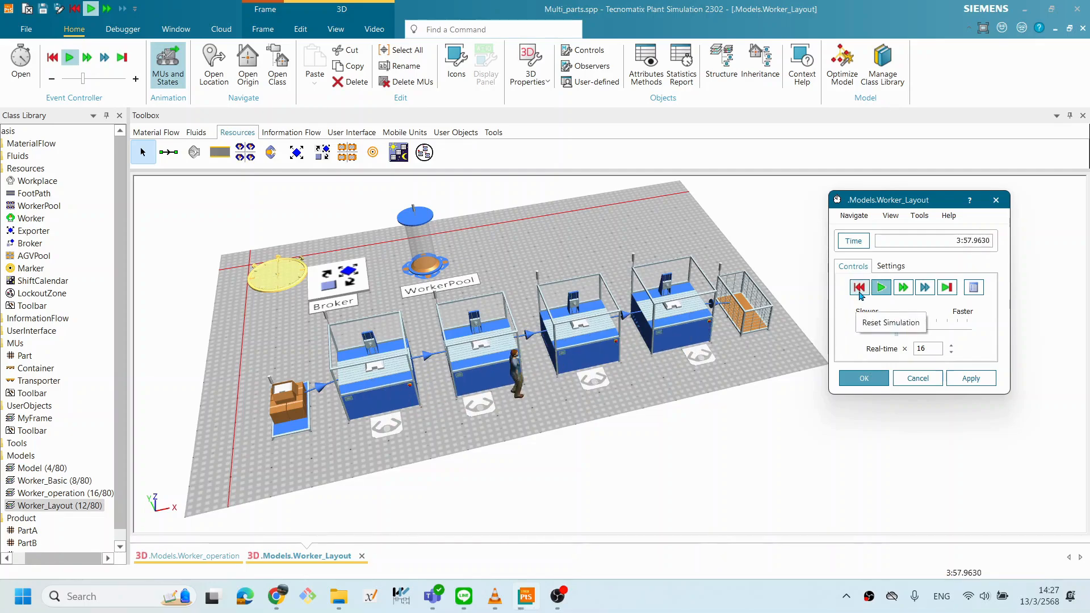
left_click(859, 288)
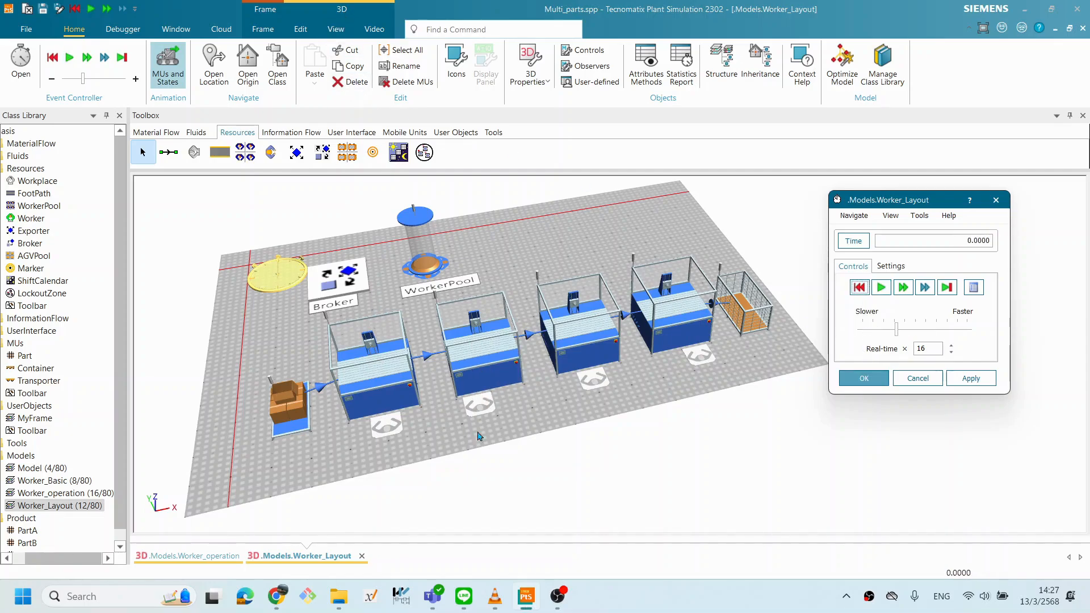
left_click(686, 607)
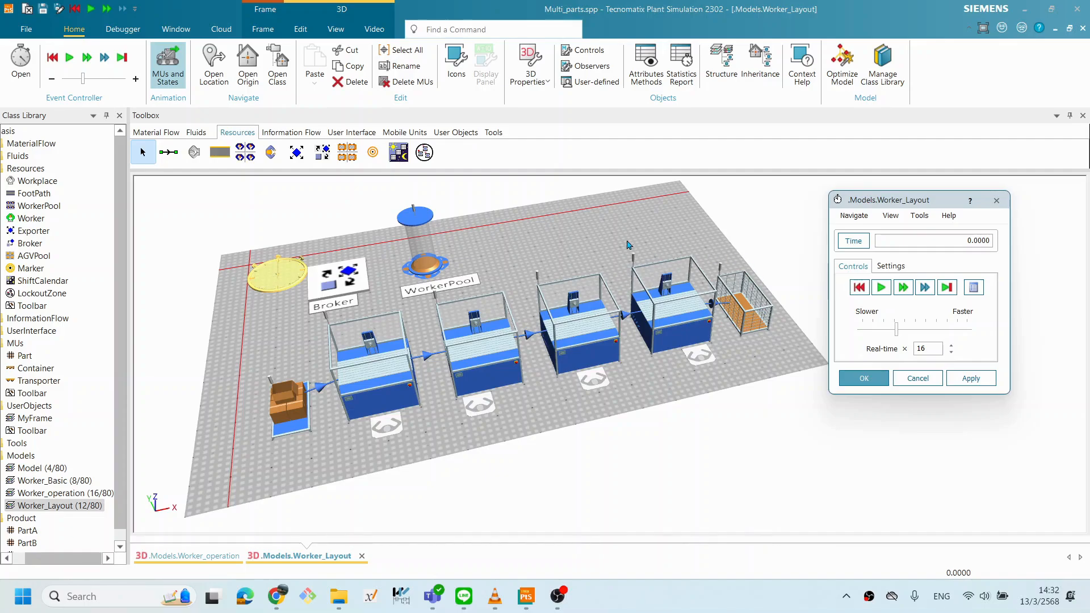
left_click(863, 291)
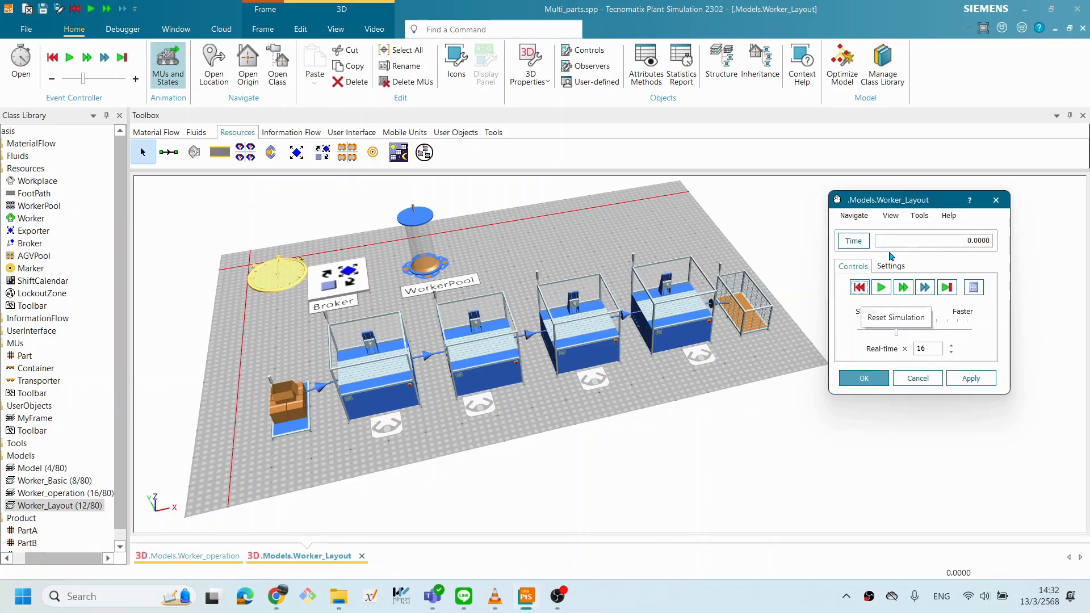
Run the simulation briefly, reset it, and set its end time to 3600 seconds.
left_click(881, 288)
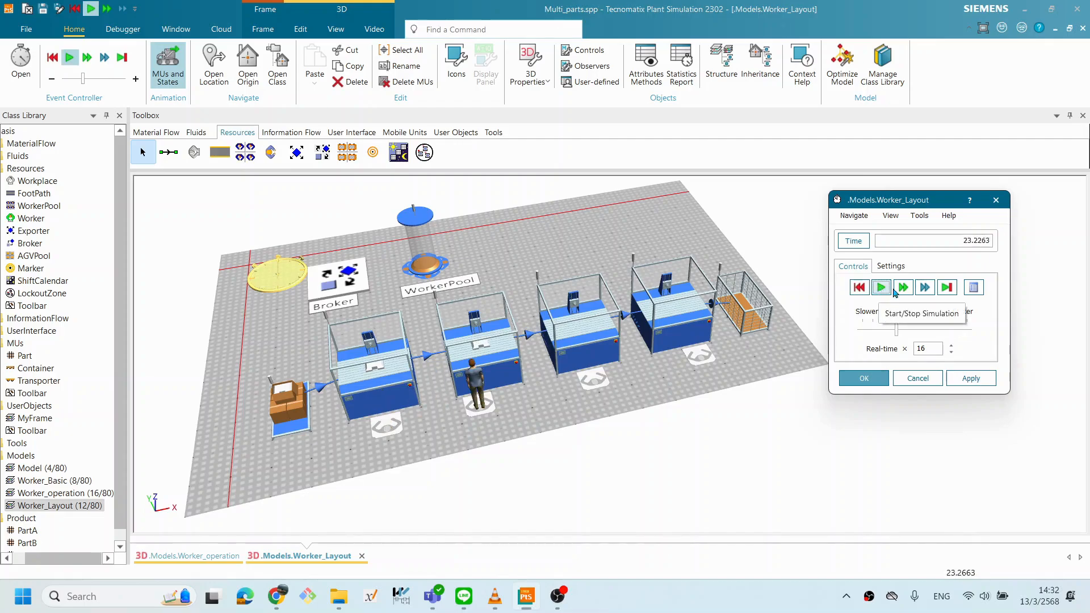
left_click(859, 288)
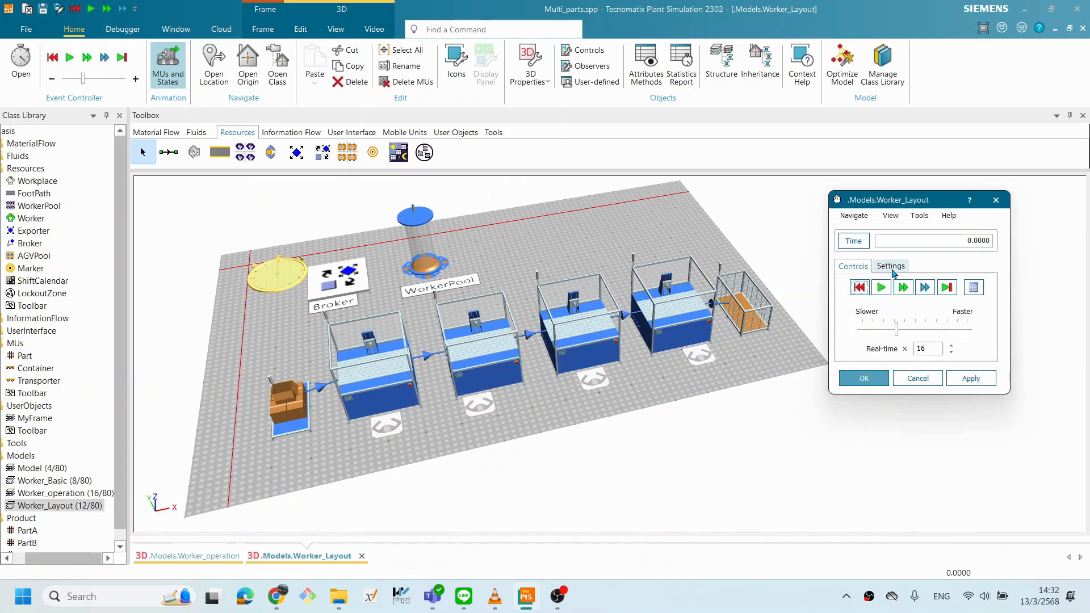
left_click(891, 266)
left_click(895, 299)
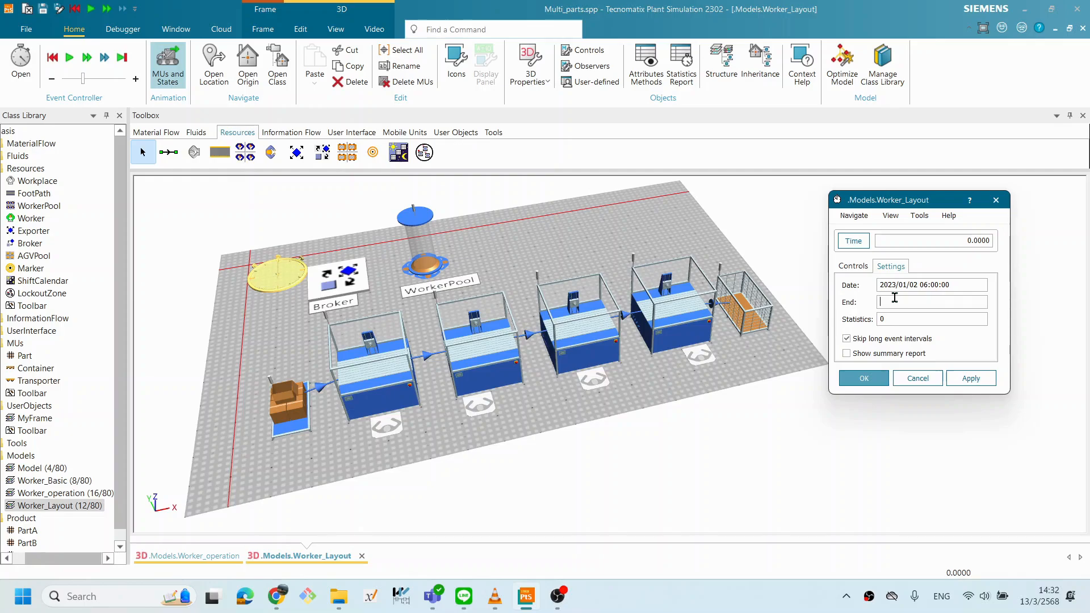
type("3600")
left_click(977, 379)
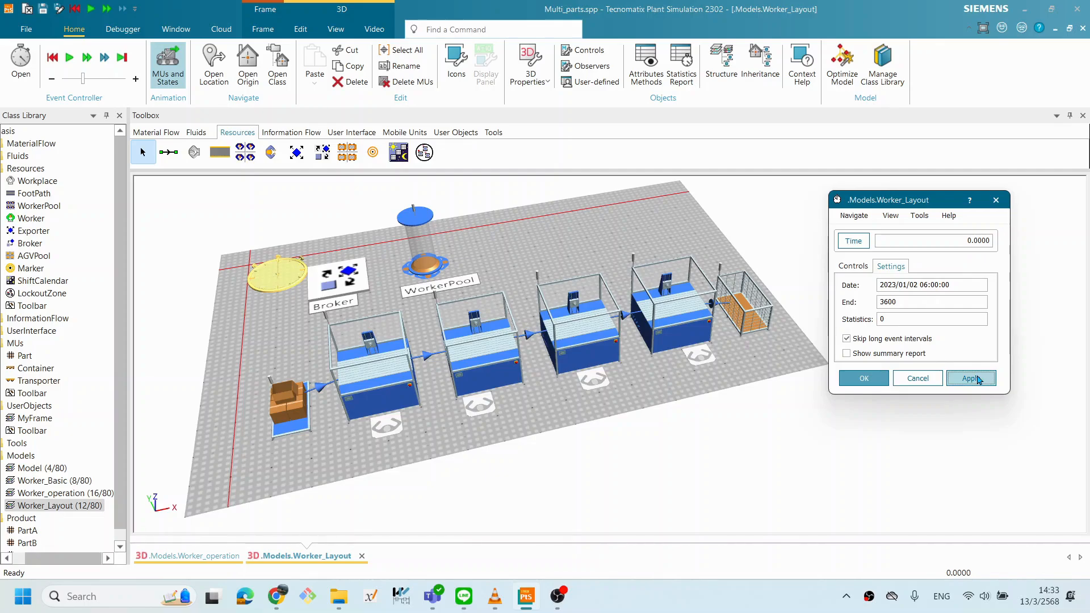
left_click(978, 379)
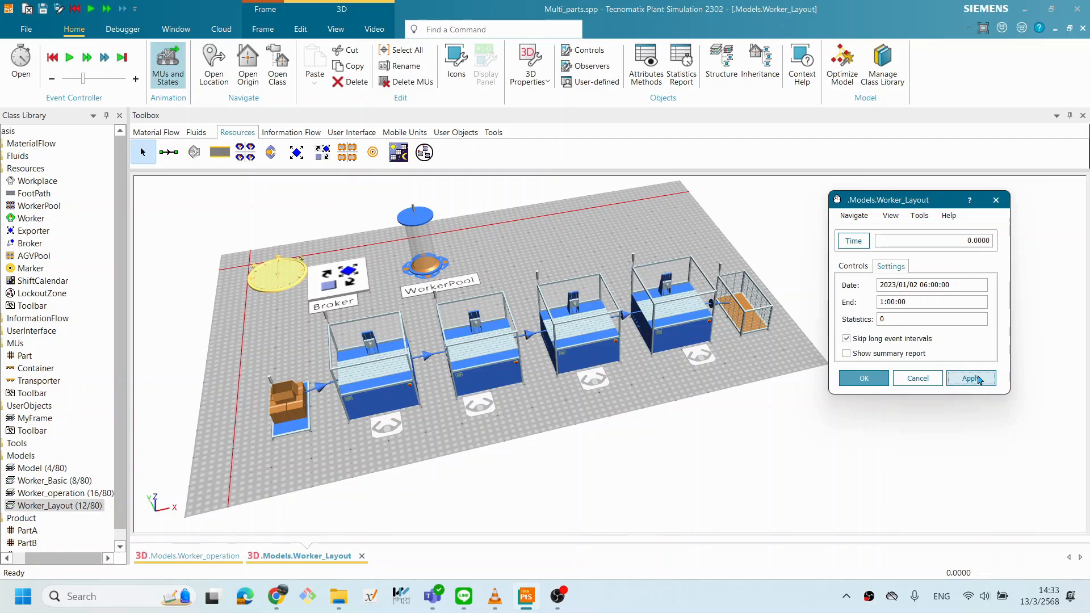
left_click(881, 383)
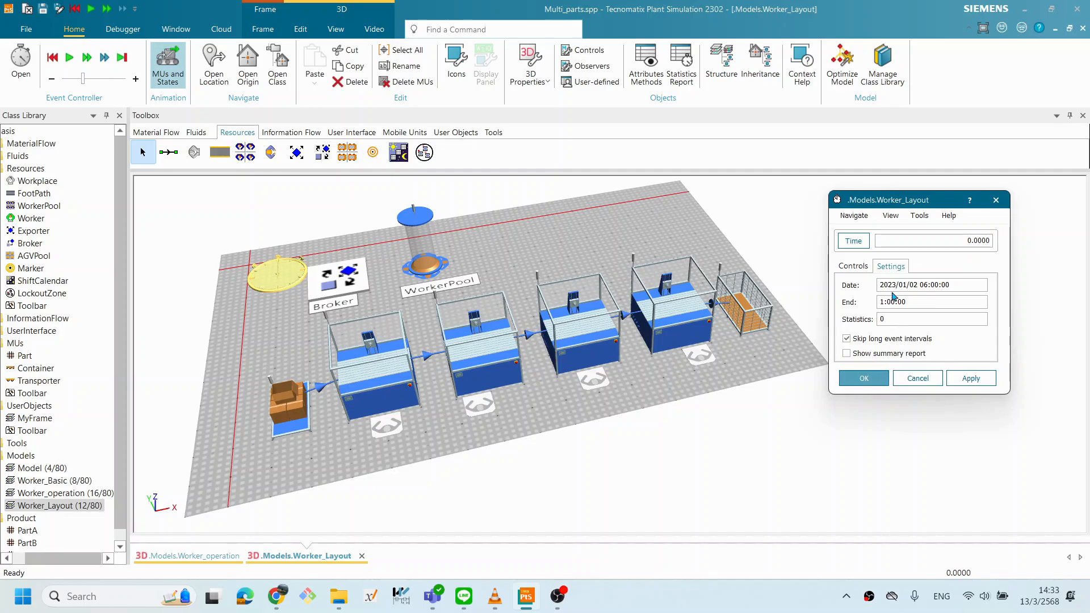
Run the simulation to its end time, raising the real-time factor to 10000.
left_click(853, 266)
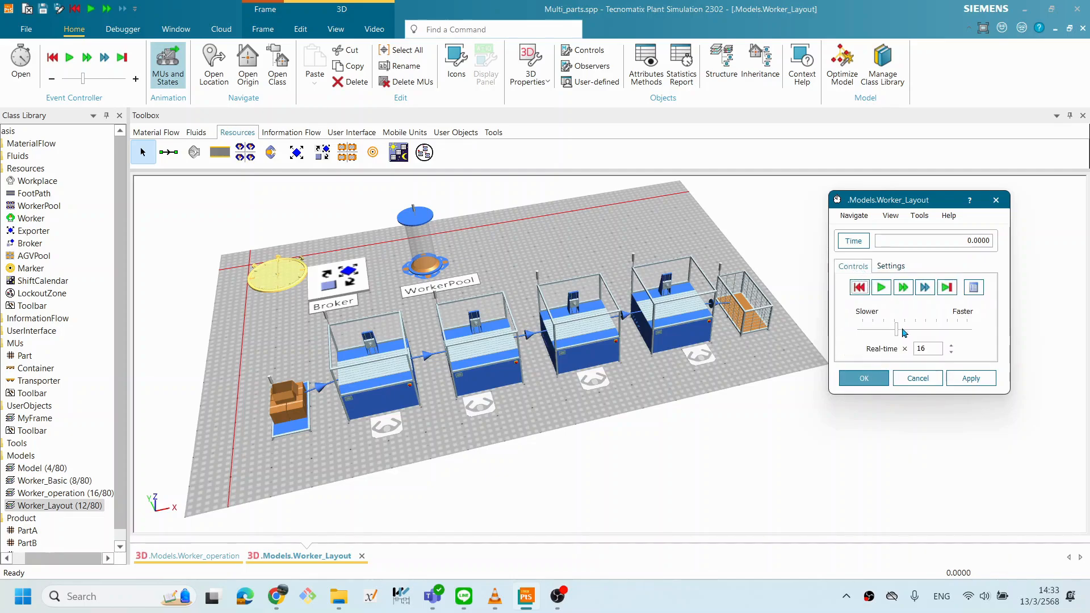
left_click(885, 290)
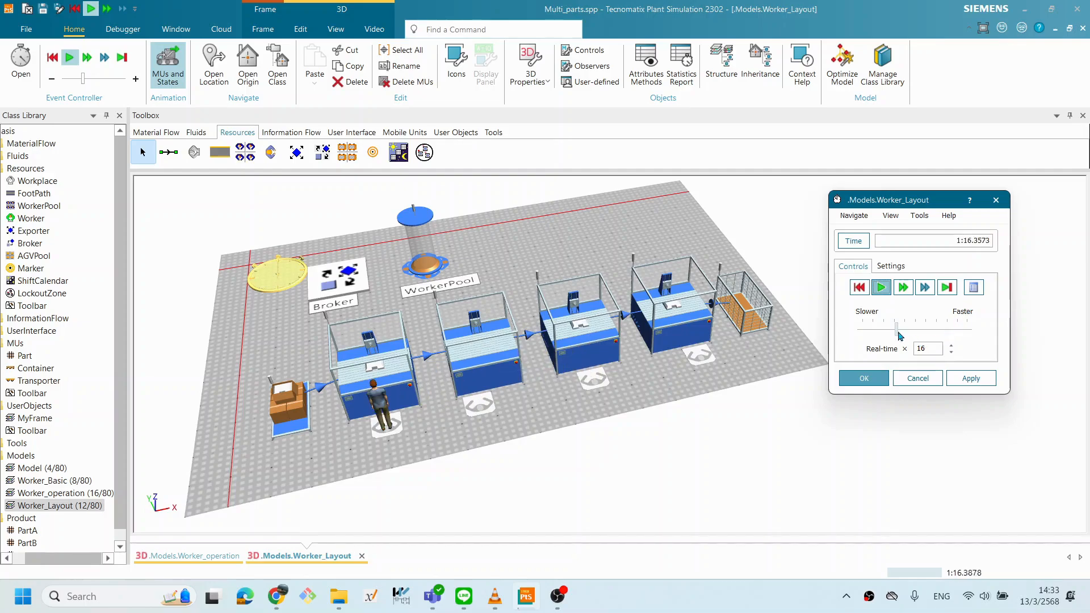
left_click_drag(897, 329, 924, 331)
left_click_drag(924, 330, 943, 330)
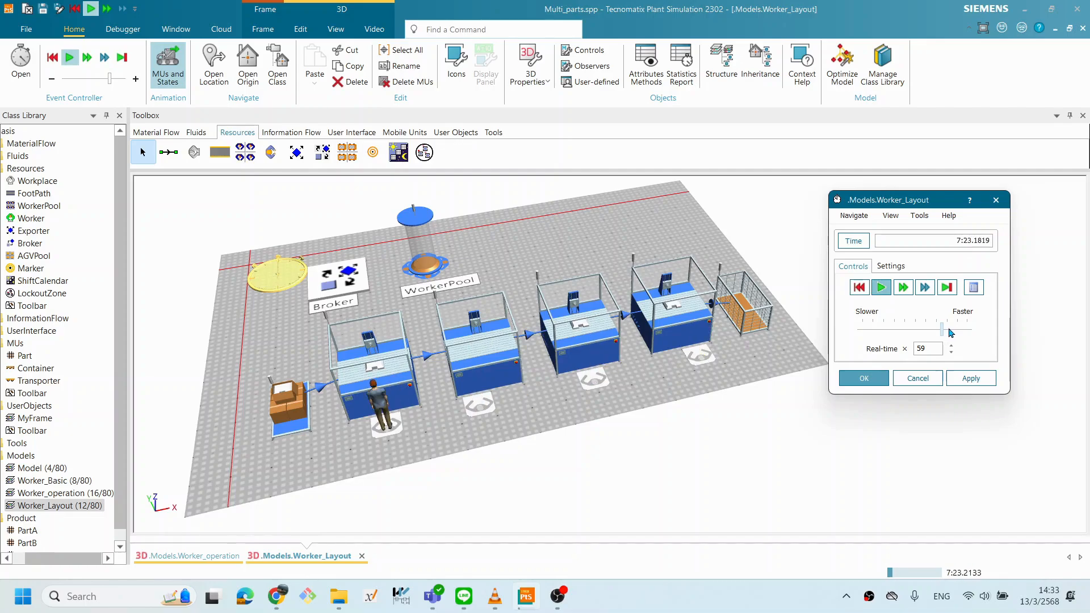
left_click_drag(953, 334, 967, 331)
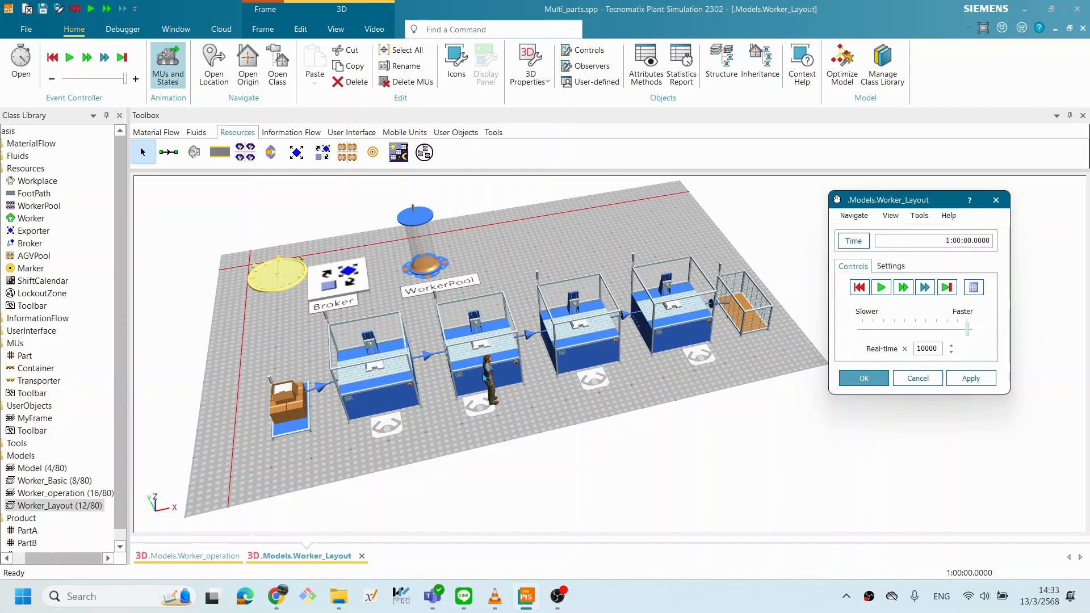
Examine the worker's exporter statistics for working share, en-route time and traveled distance.
mouse_move(489, 378)
left_click(491, 374)
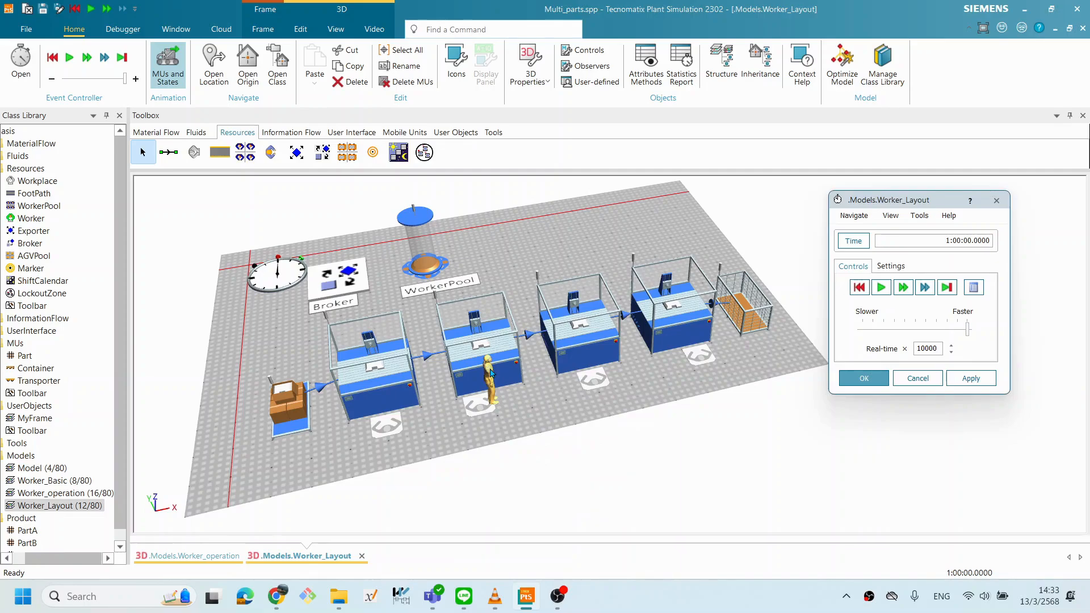
double_click(492, 373)
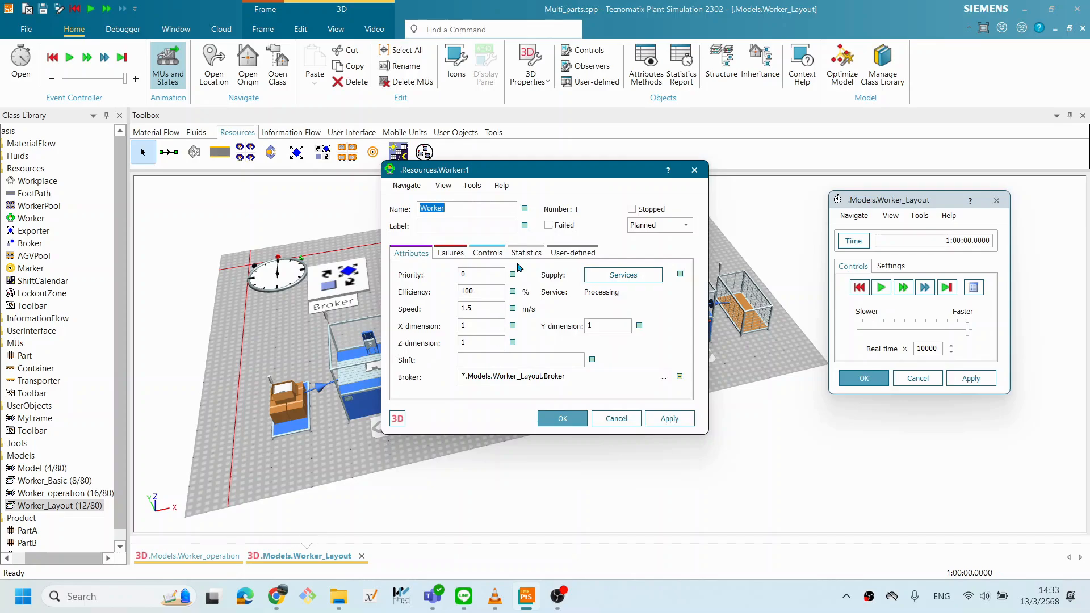
left_click_drag(554, 177, 671, 174)
left_click(638, 239)
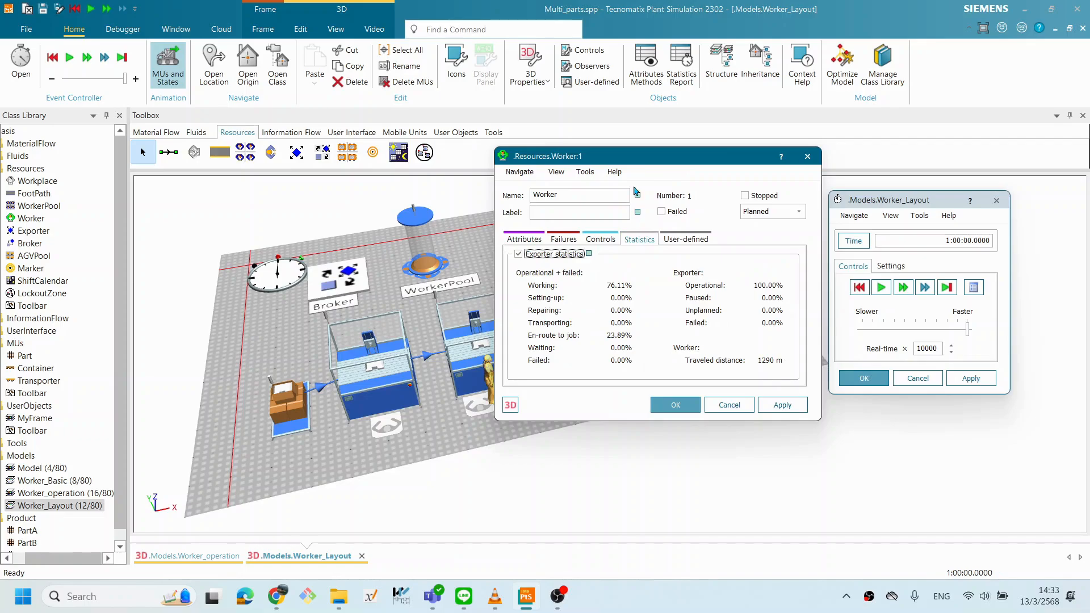
left_click_drag(640, 159, 680, 142)
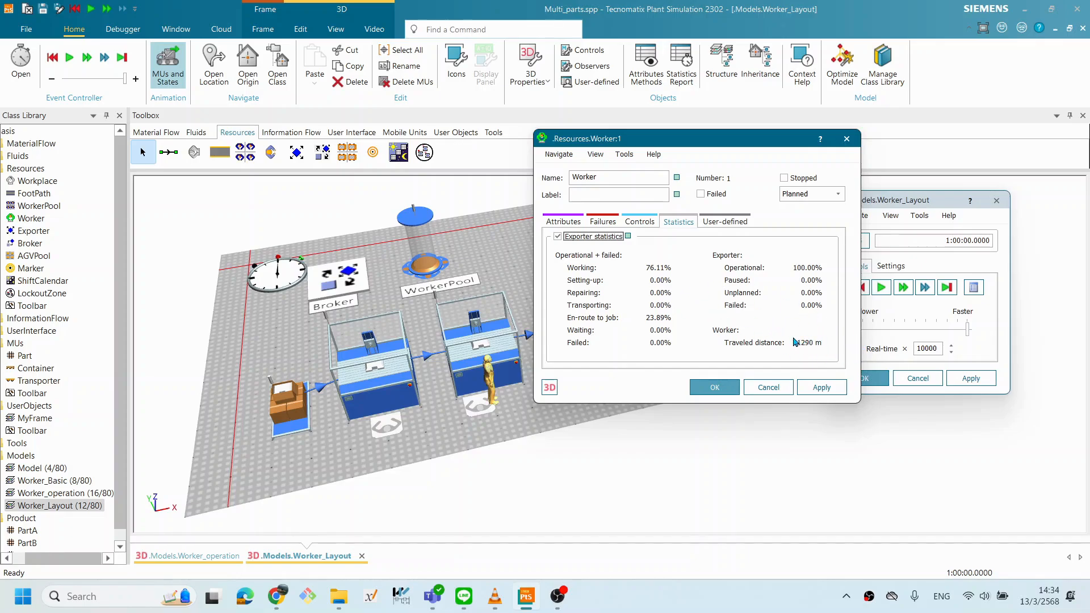
left_click_drag(653, 138, 861, 152)
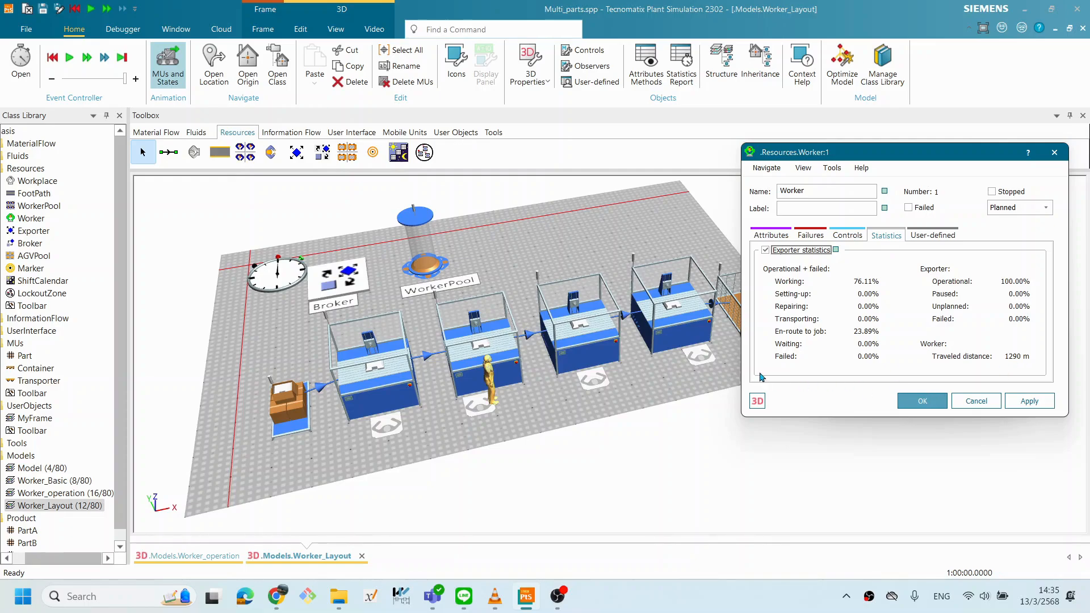
left_click(763, 609)
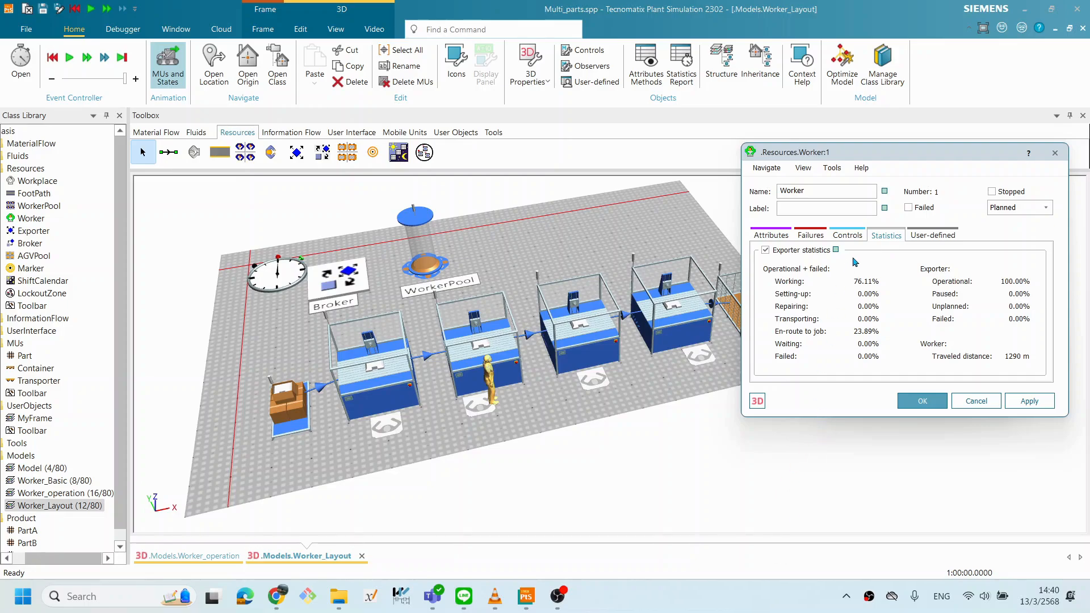
left_click(921, 401)
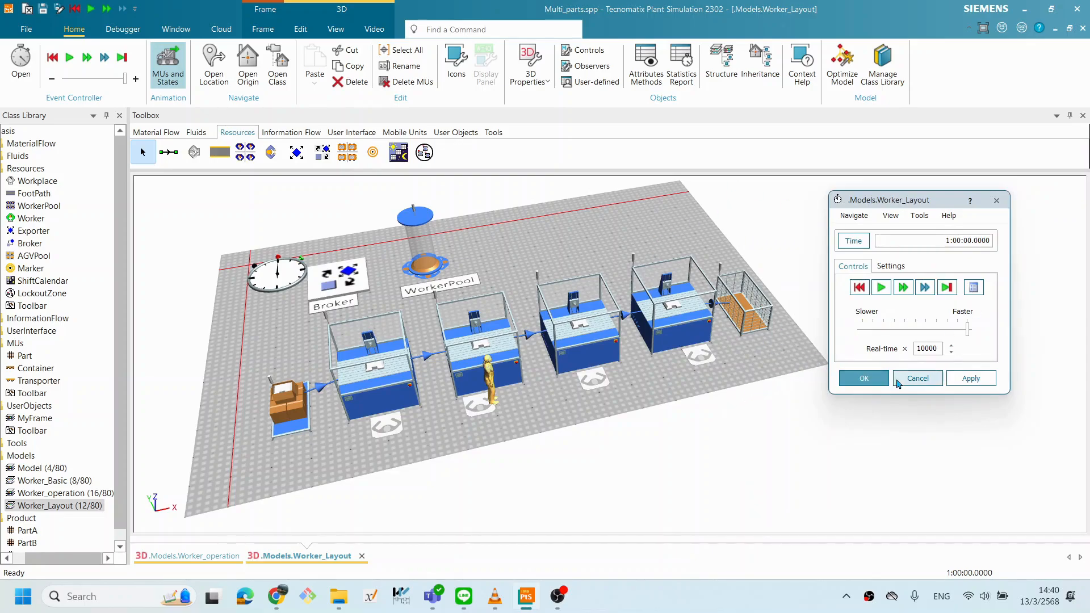
Reset the simulation and close the event controller's dialog.
left_click(856, 294)
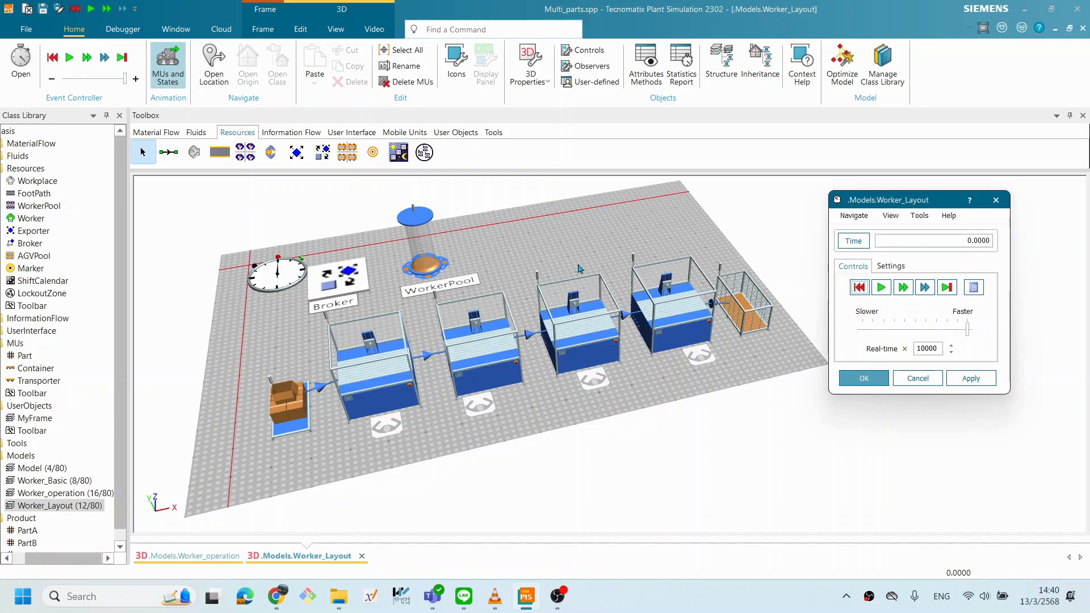
left_click(864, 378)
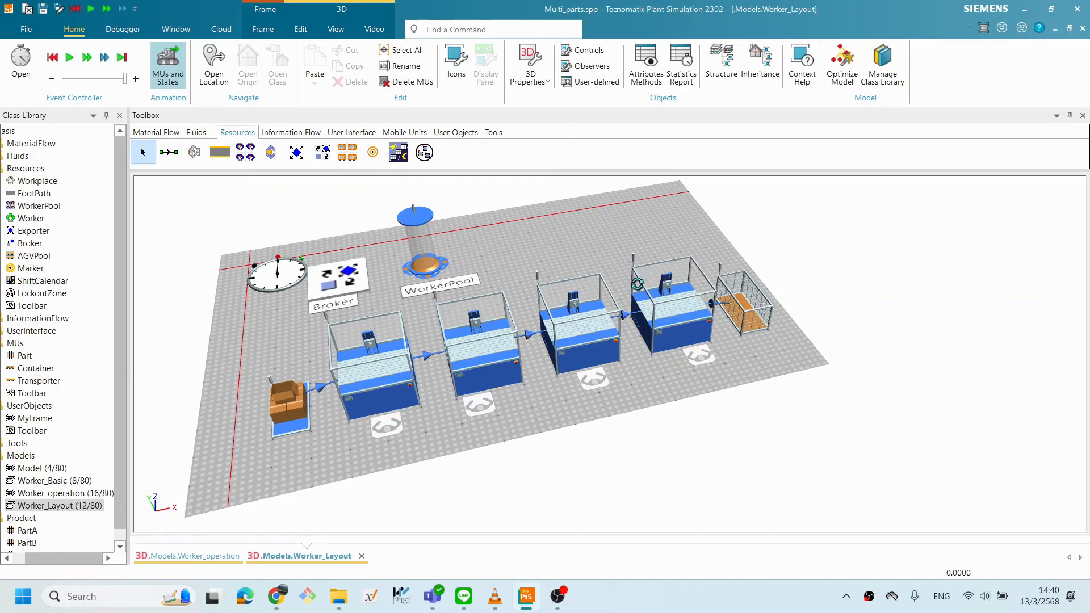
left_click_drag(639, 283, 637, 287)
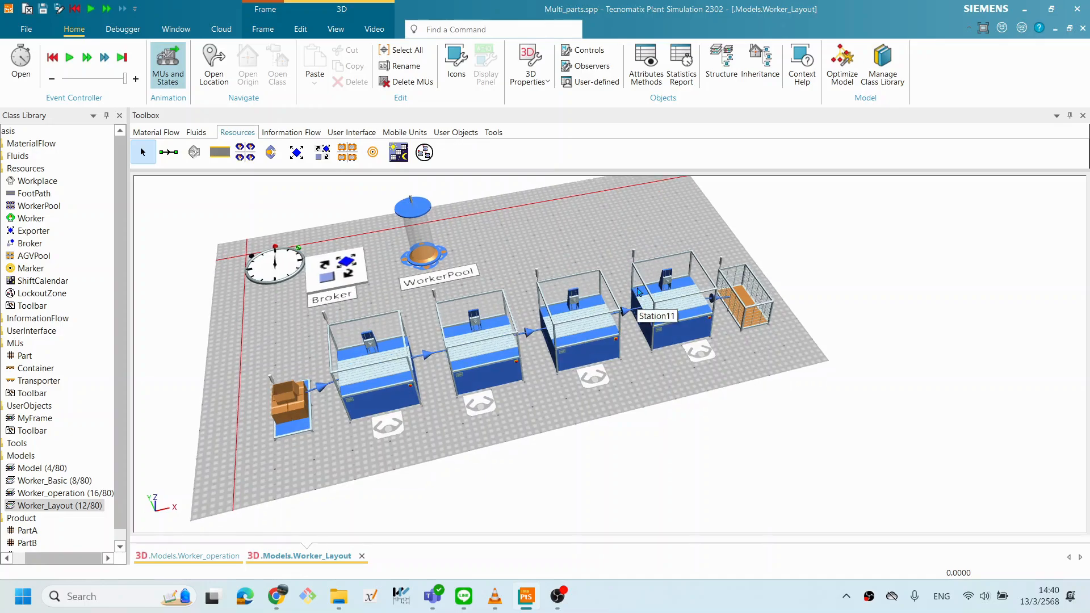
Set the amount of workers in the WorkerPool's creation table to 2 and apply the change.
double_click(429, 266)
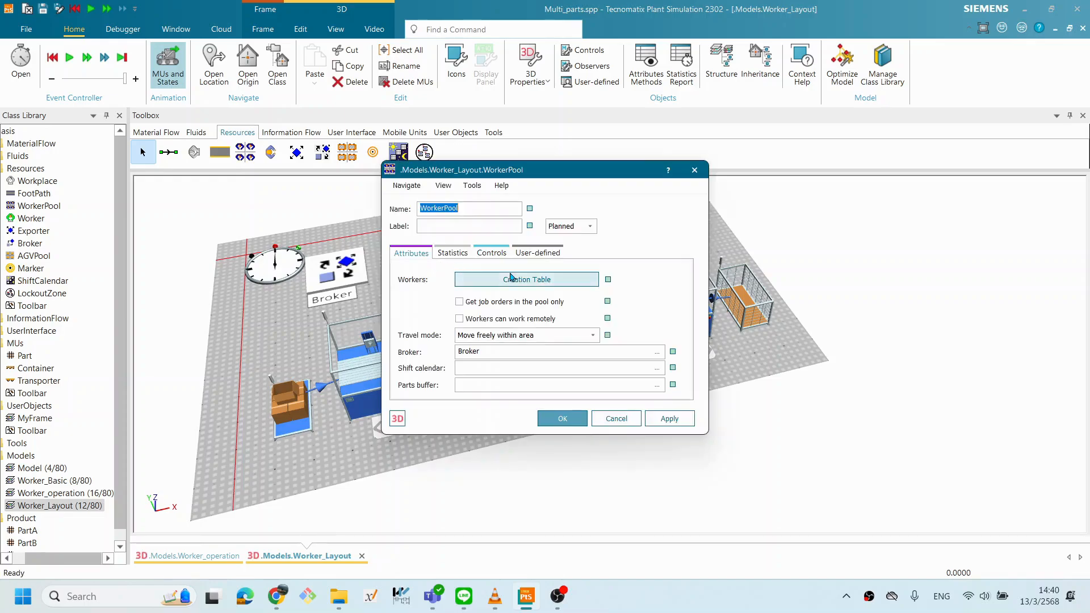
left_click_drag(544, 176, 682, 181)
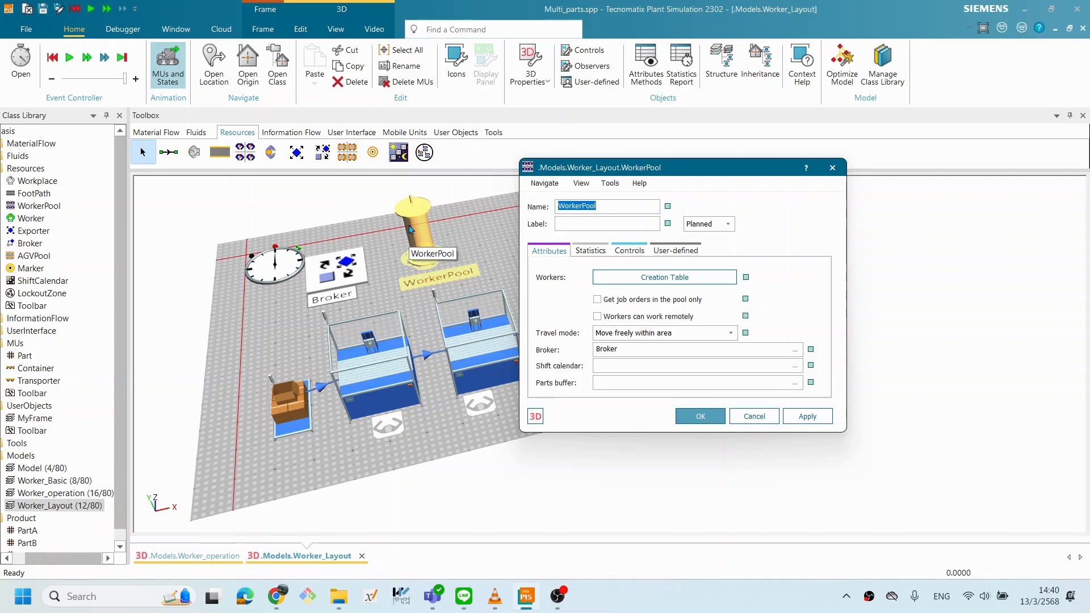
left_click(721, 283)
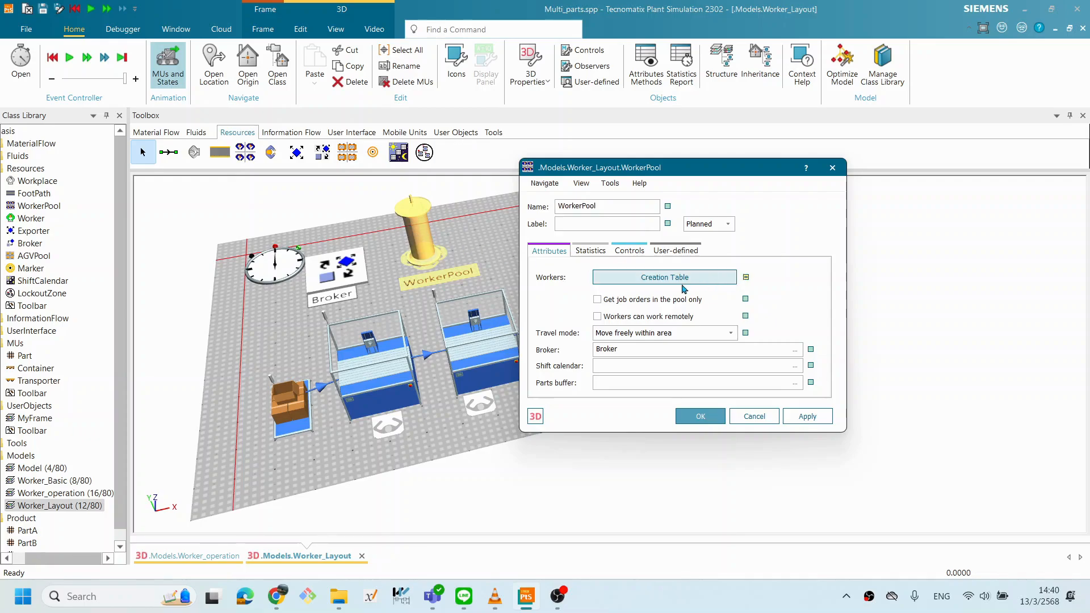
double_click(413, 252)
type("2")
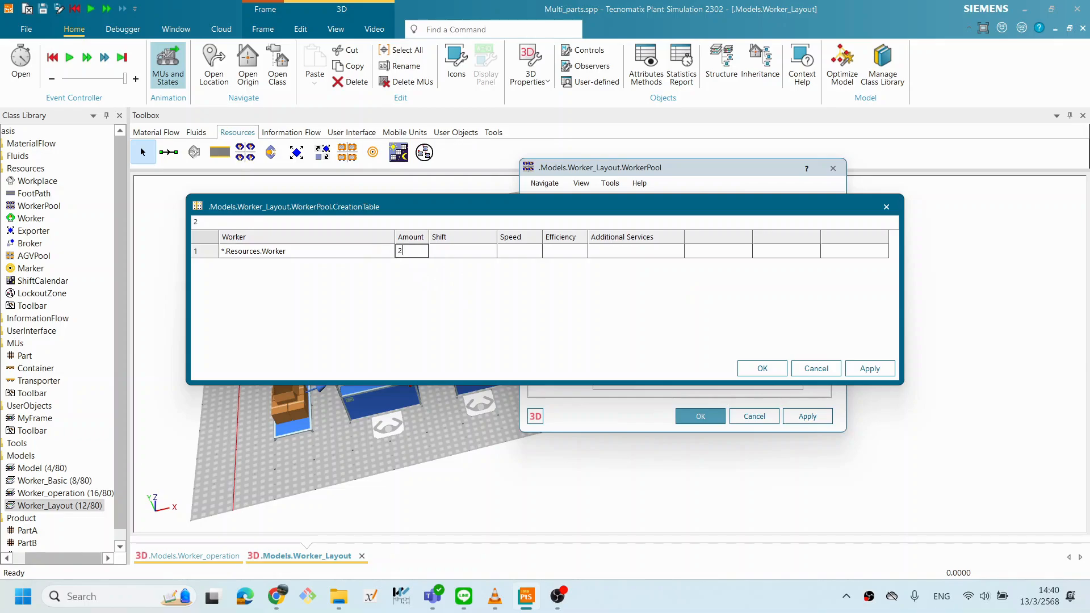
left_click_drag(516, 209, 711, 291)
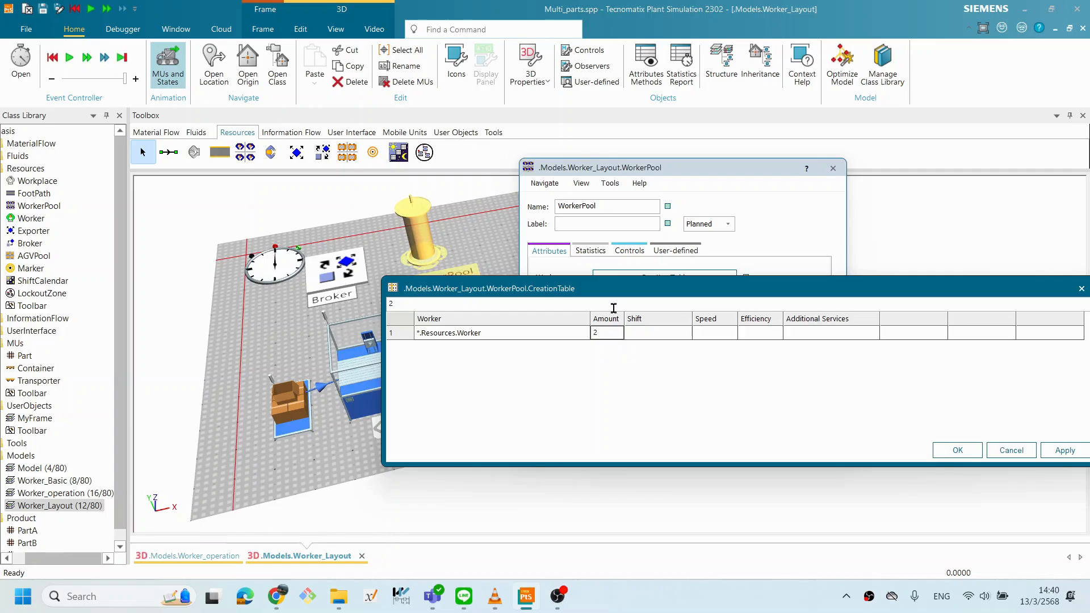
left_click(624, 275)
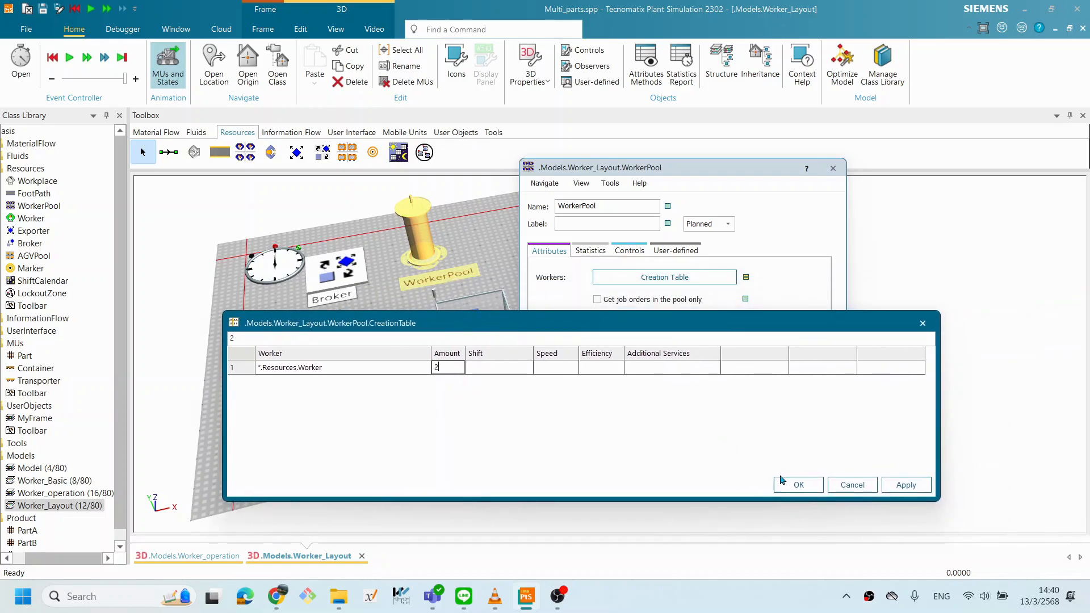
left_click_drag(789, 481, 750, 433)
left_click_drag(534, 328, 599, 339)
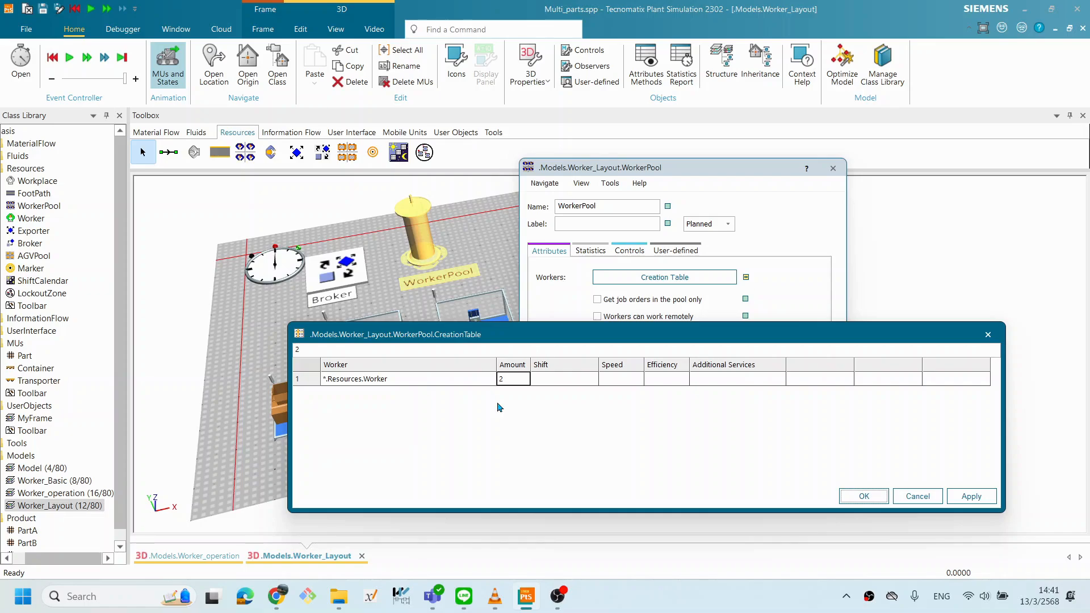
left_click(972, 498)
left_click(865, 498)
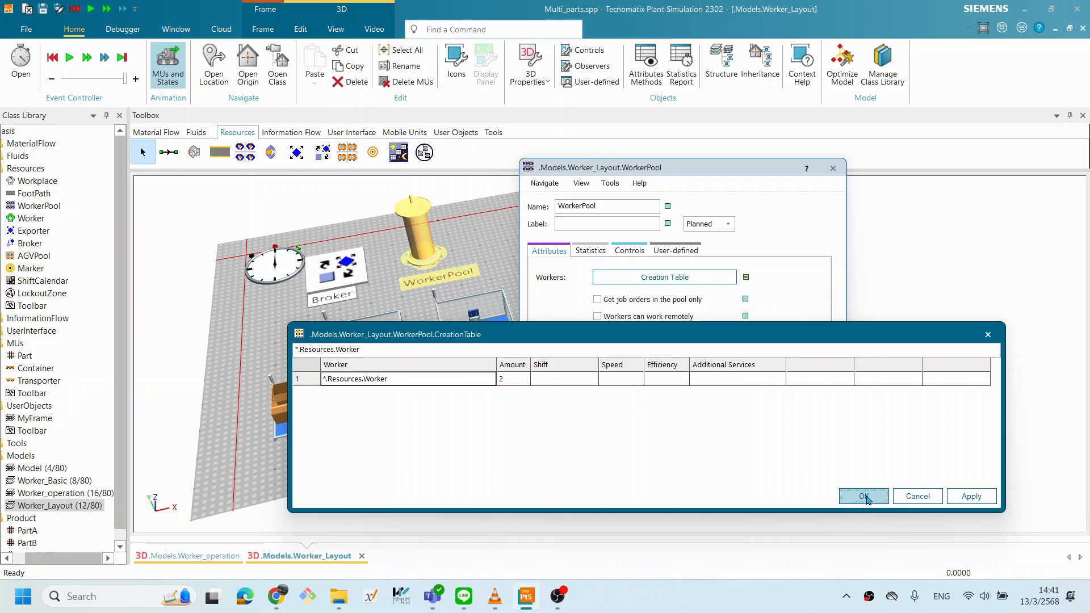
left_click(865, 497)
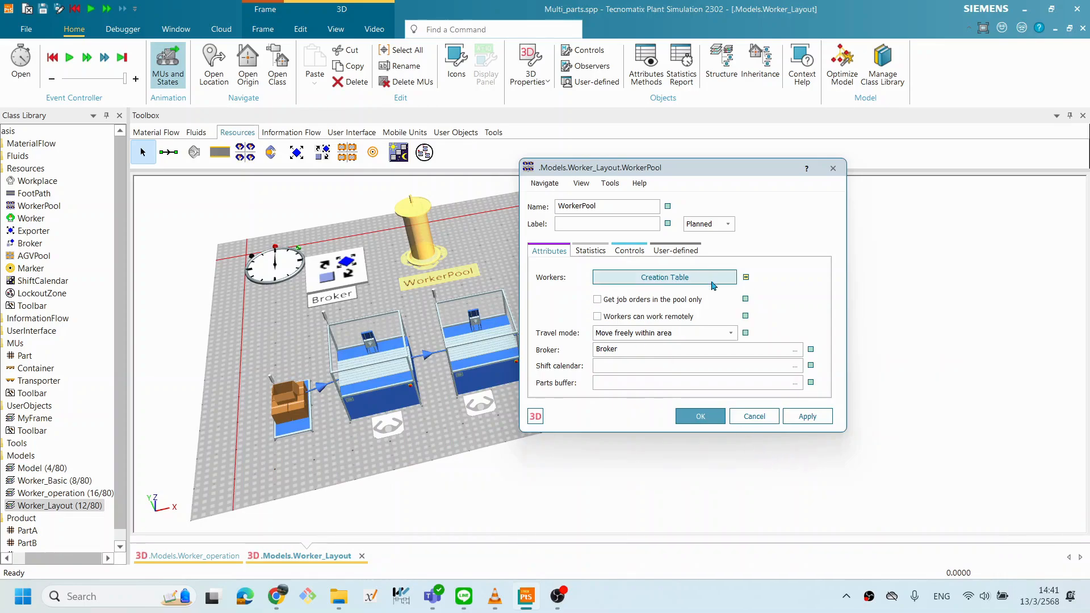
left_click(717, 416)
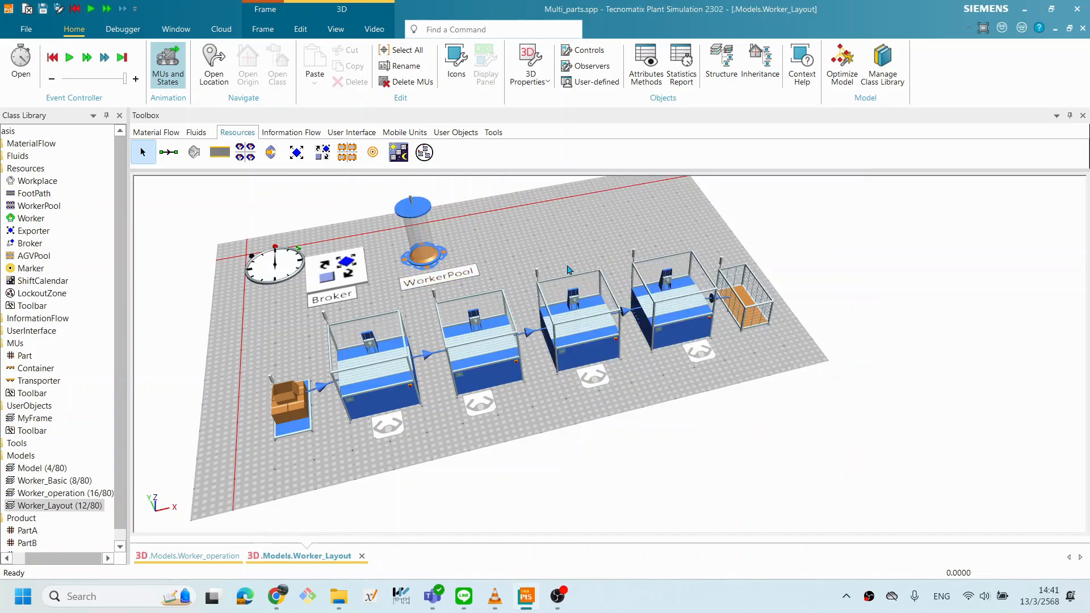
Run the simulation with the enlarged worker pool, then rerun it from the start at real-time factor 45 and stop it midway.
double_click(289, 266)
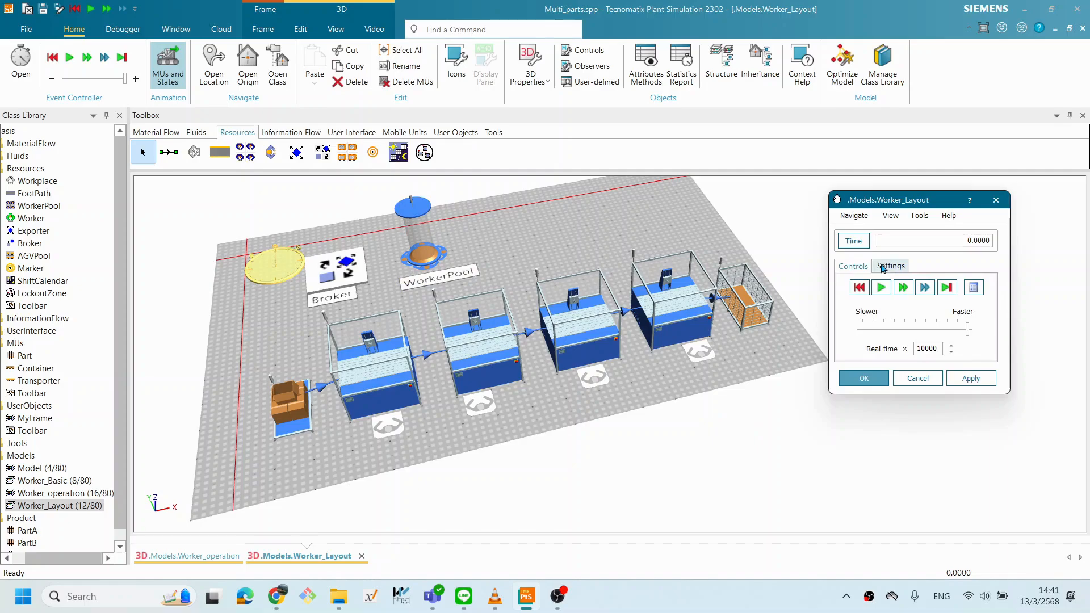
left_click(881, 288)
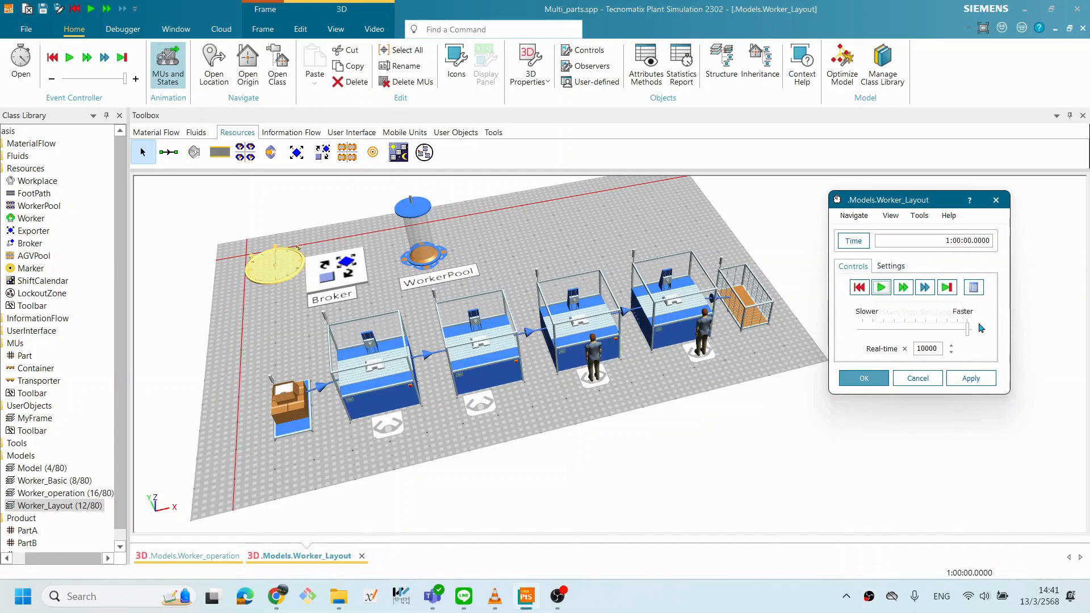
left_click_drag(968, 334, 927, 332)
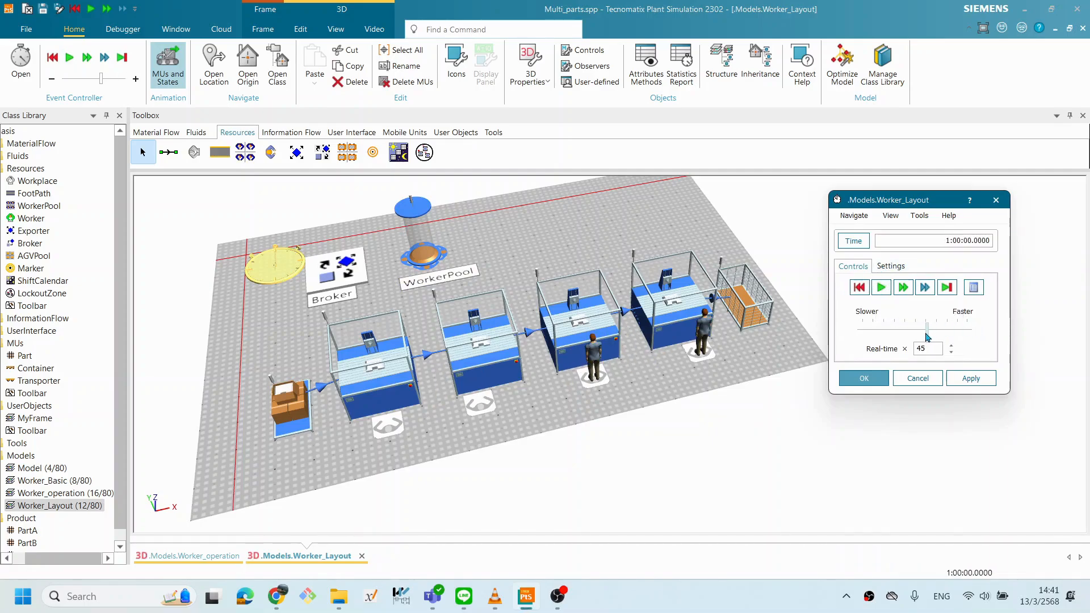
left_click(868, 288)
left_click(881, 288)
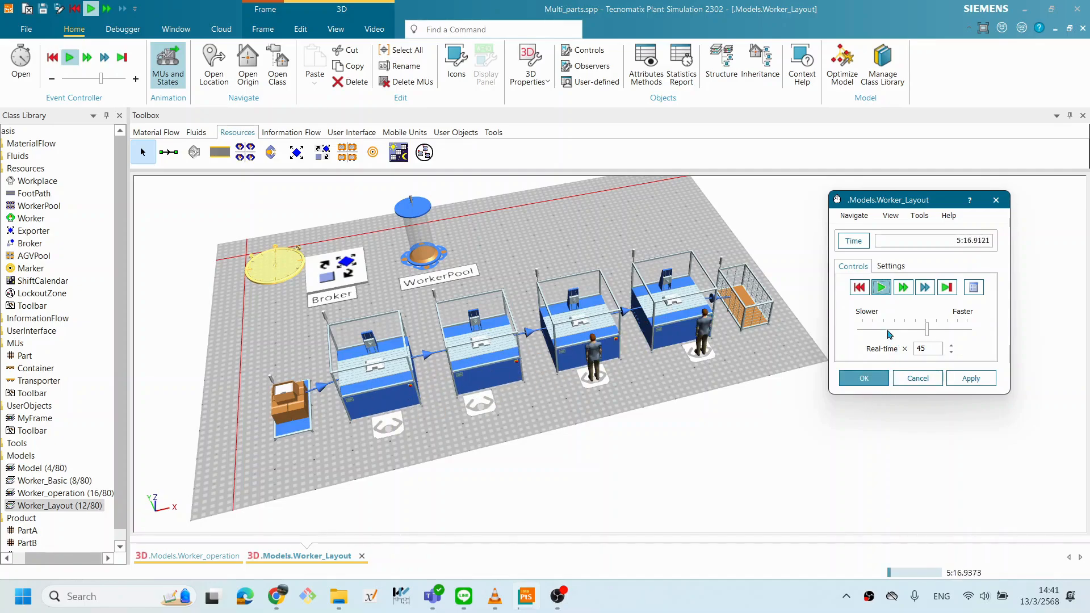
left_click(879, 289)
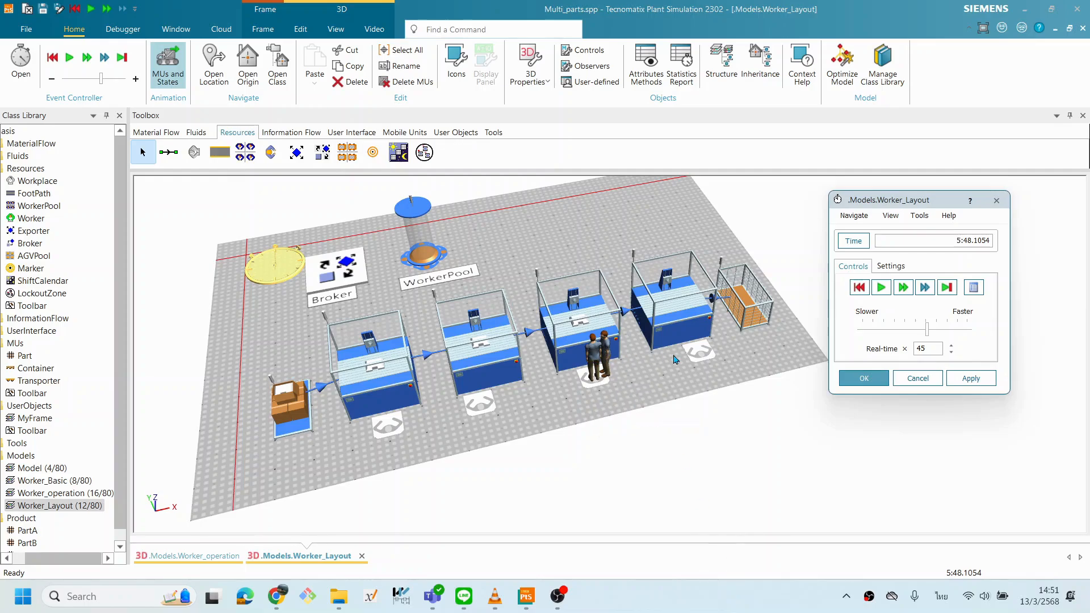
Continue the two-worker simulation briefly, pause it, and check the exporter statistics of the worker at the third station.
left_click(884, 291)
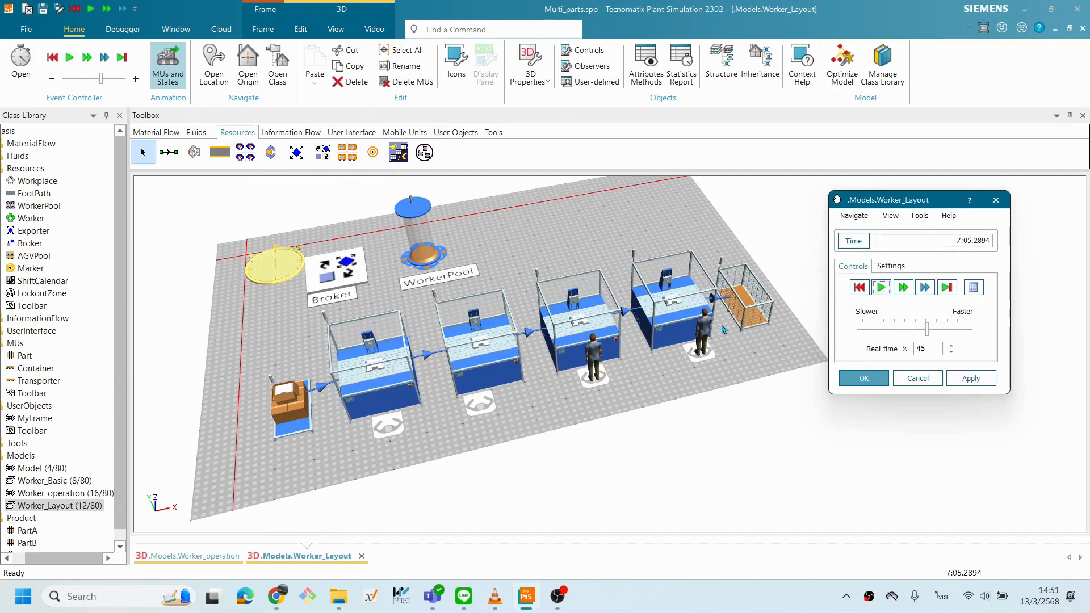
mouse_move(595, 357)
double_click(599, 356)
left_click(528, 253)
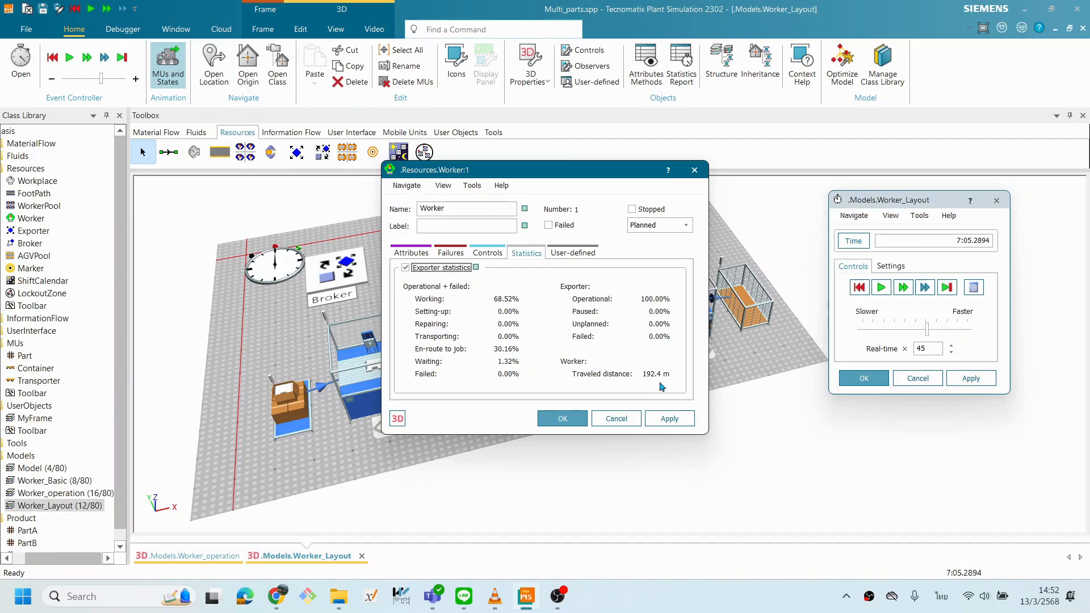
left_click(617, 419)
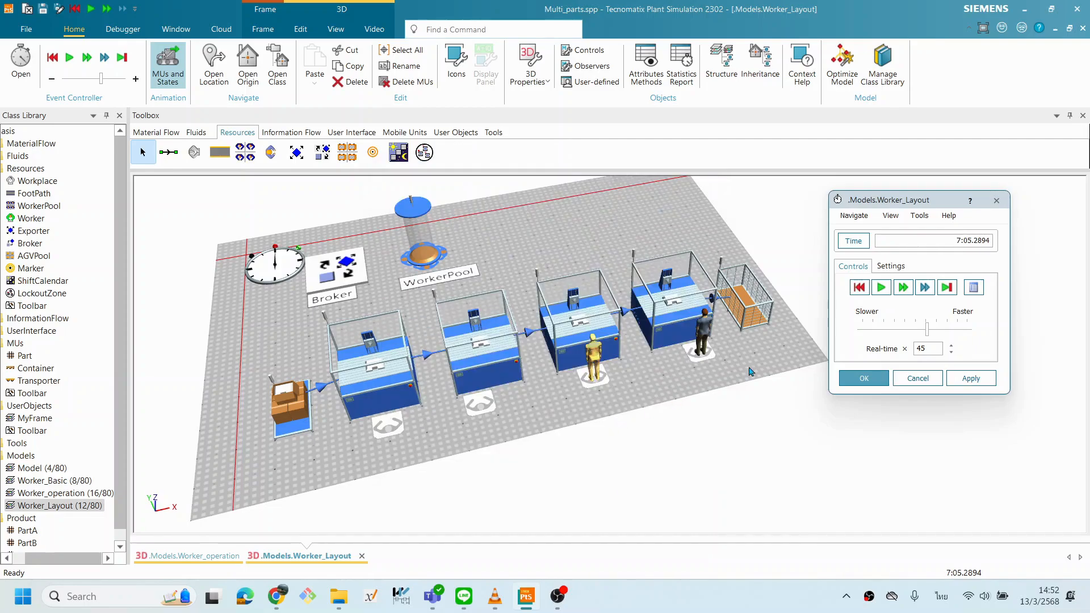
Resume the simulation and raise the real-time factor to 10000 to run it through to one hour.
left_click(880, 287)
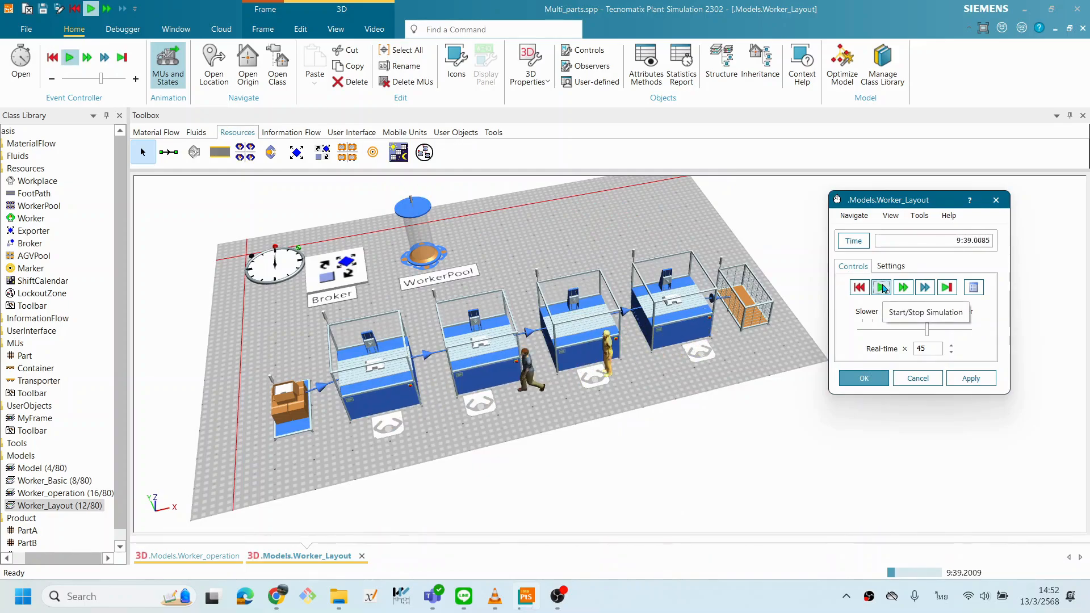
left_click_drag(927, 329, 979, 339)
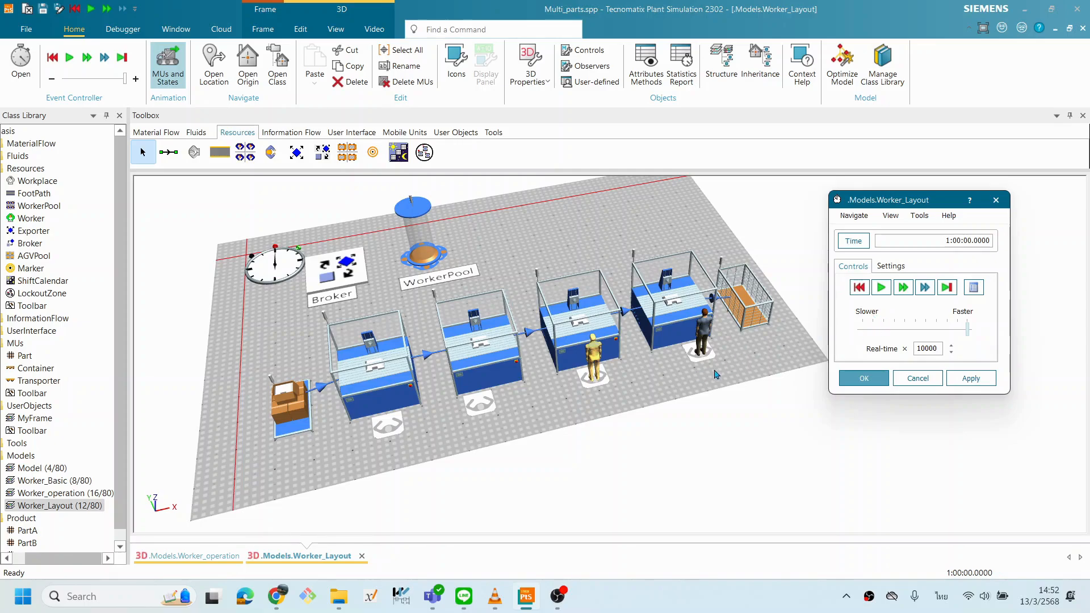
Show the exporter statistics of Worker 1 and Worker 2 side by side to compare working, en-route and waiting shares and traveled distance.
double_click(601, 358)
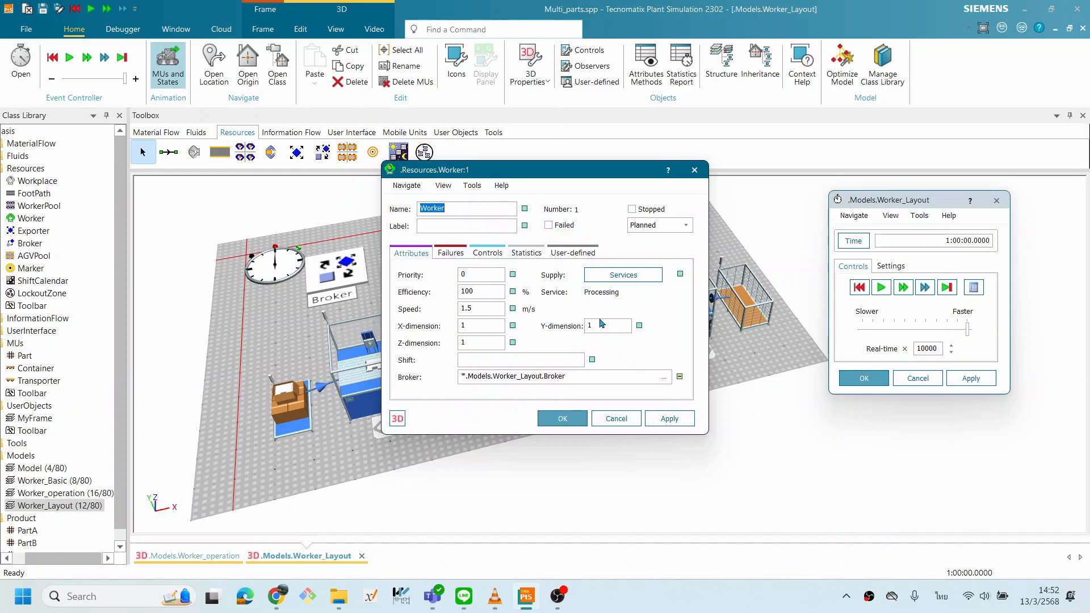
left_click(526, 252)
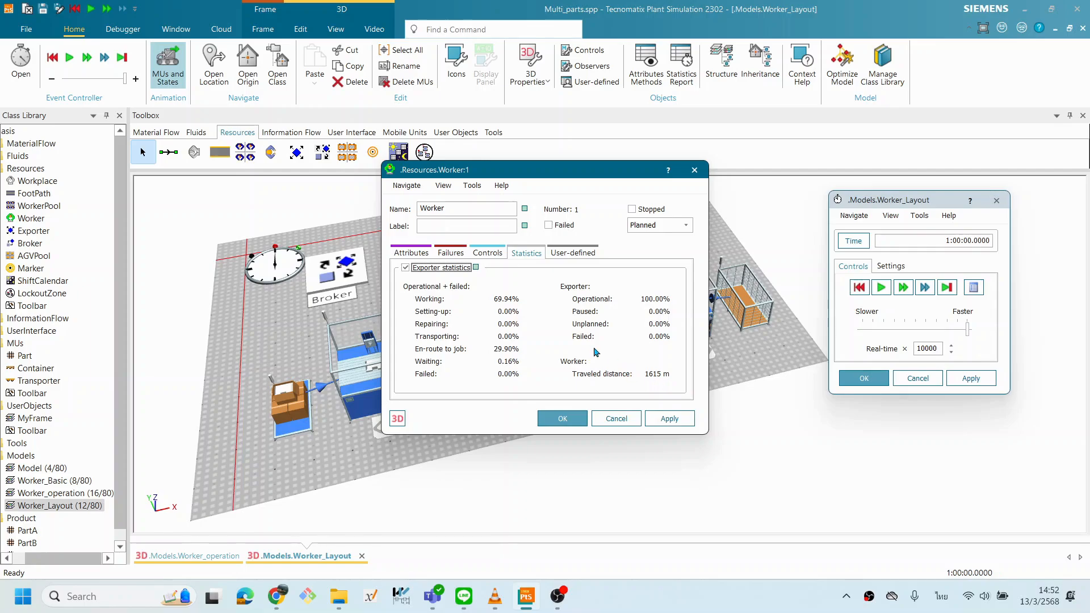
left_click_drag(573, 170, 329, 174)
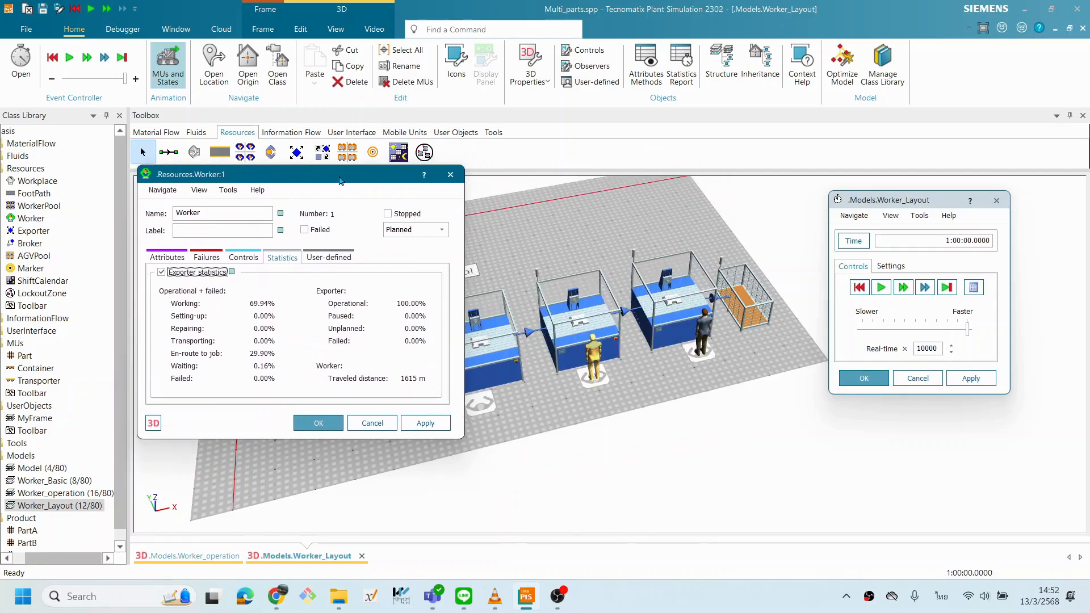
double_click(704, 336)
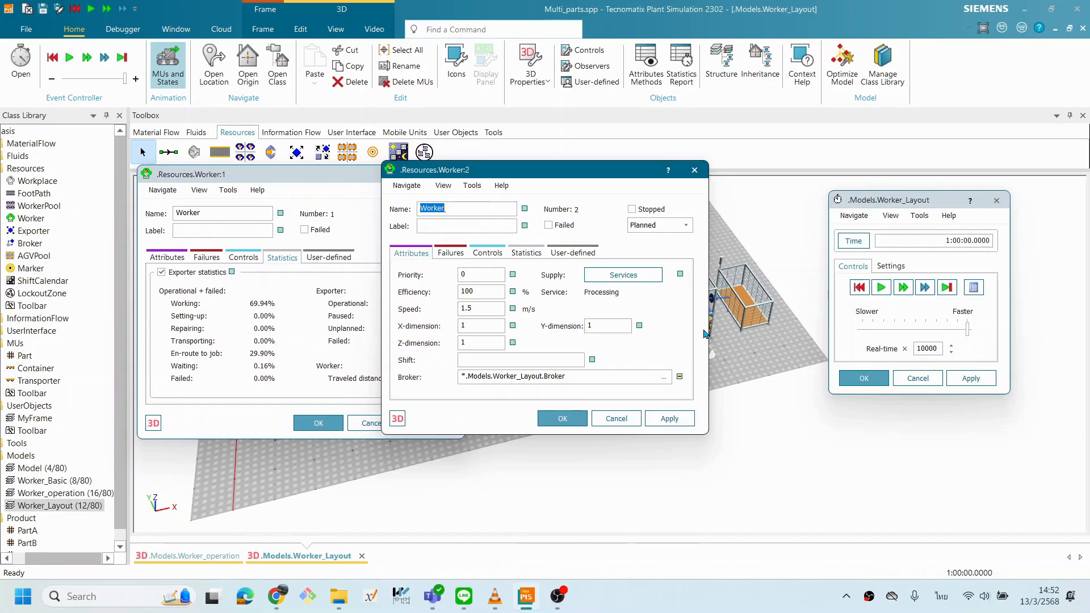
left_click_drag(537, 170, 661, 166)
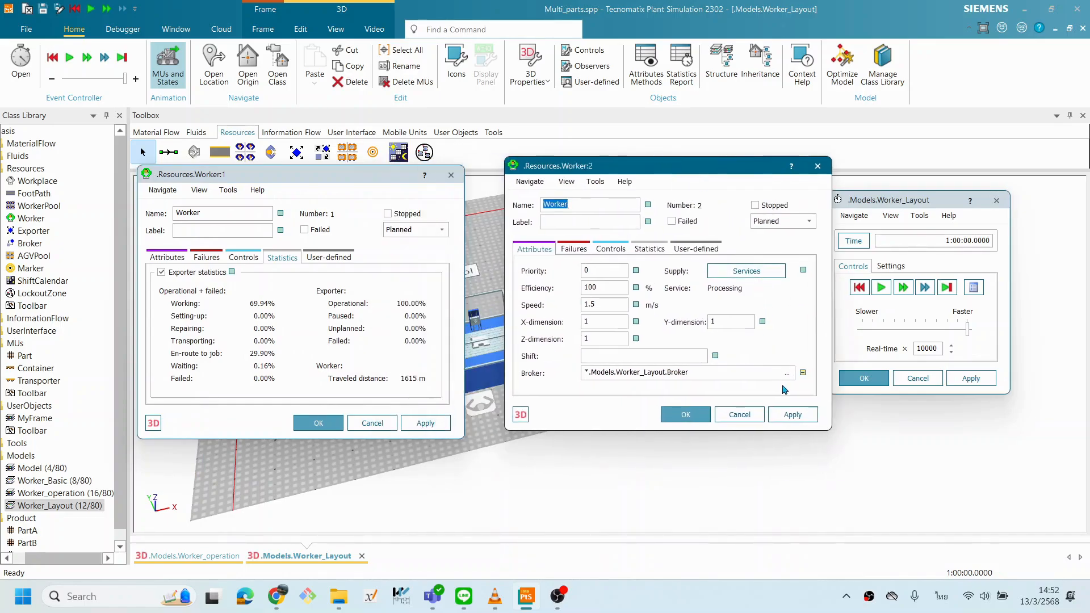
left_click(650, 253)
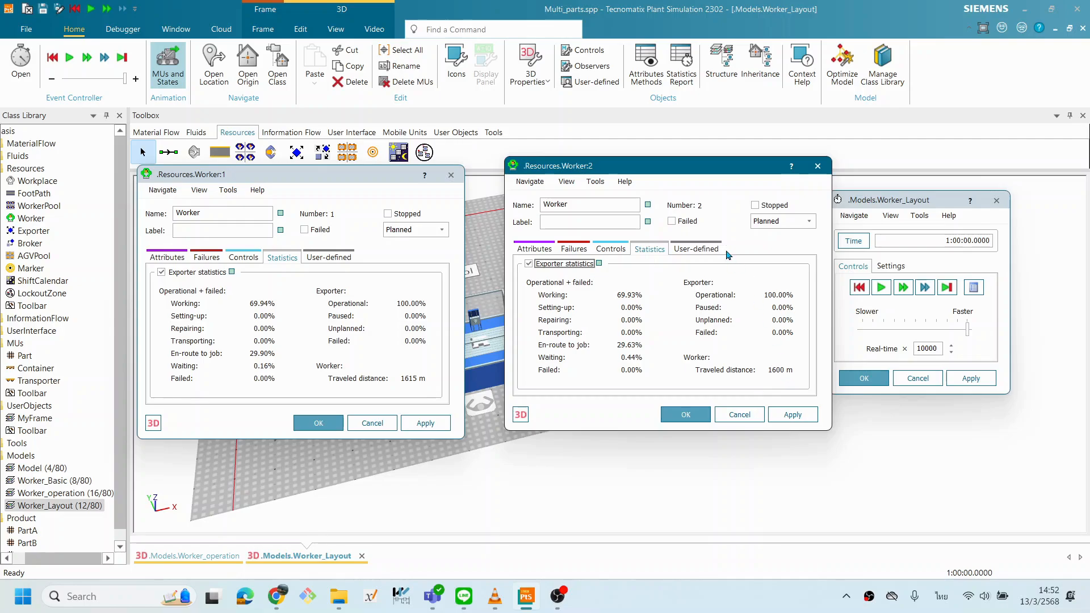
Move both workers' statistics dialogs clear of the stations to compare them against the layout, and close both dialogs.
left_click_drag(684, 177, 235, 345)
left_click_drag(290, 179, 185, 76)
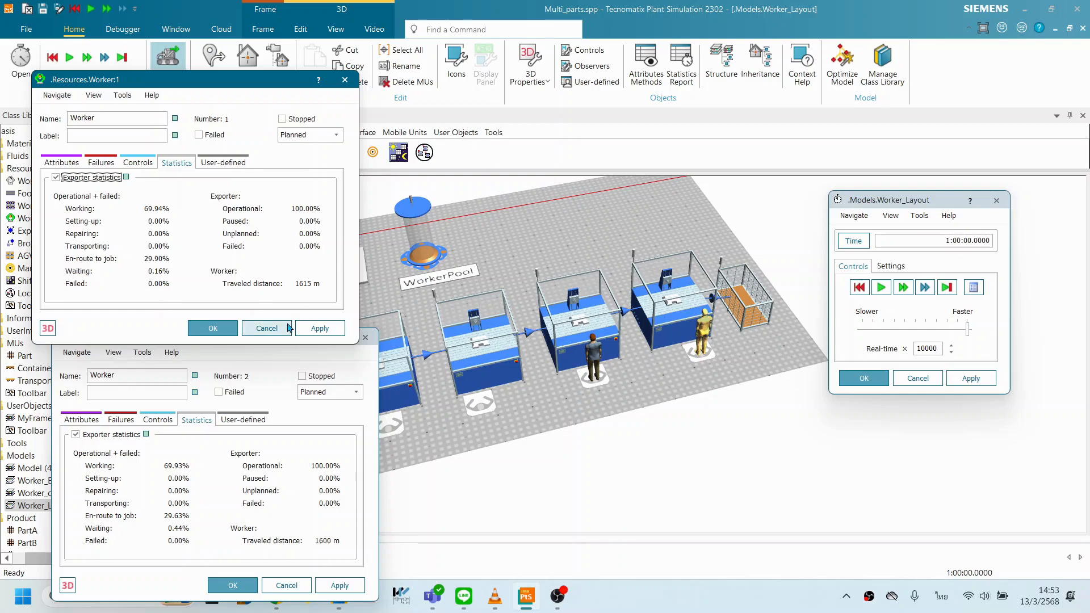
left_click_drag(285, 93, 652, 222)
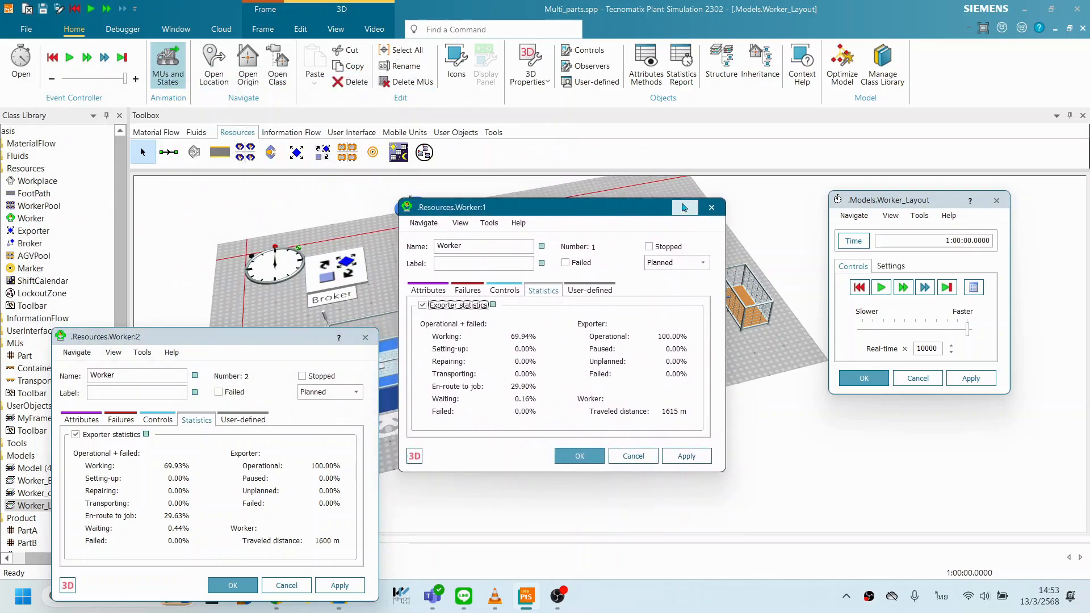
left_click(711, 209)
left_click_drag(326, 336, 346, 273)
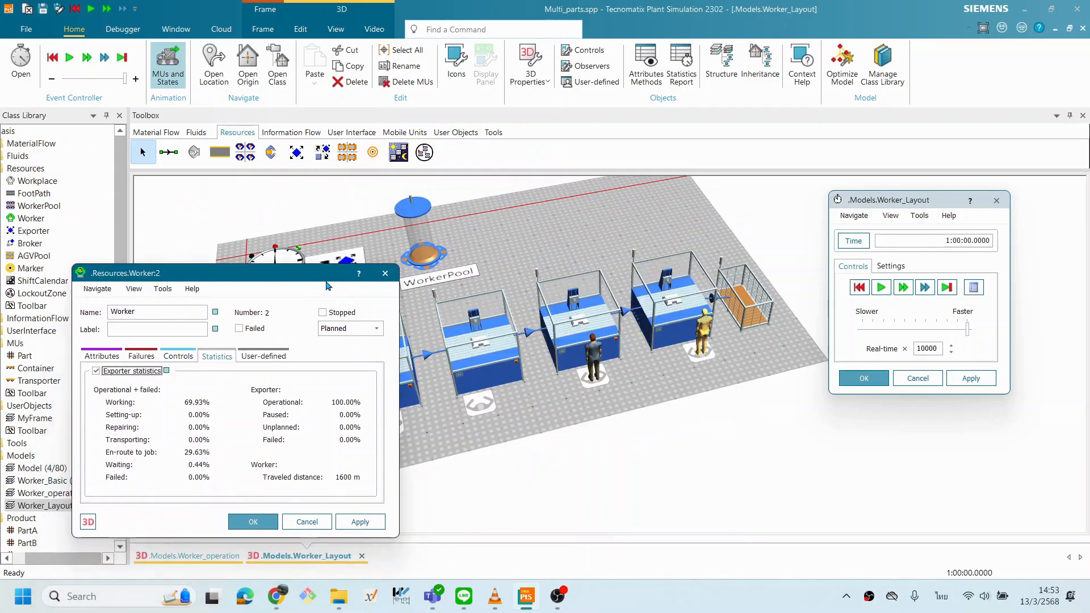
left_click(390, 276)
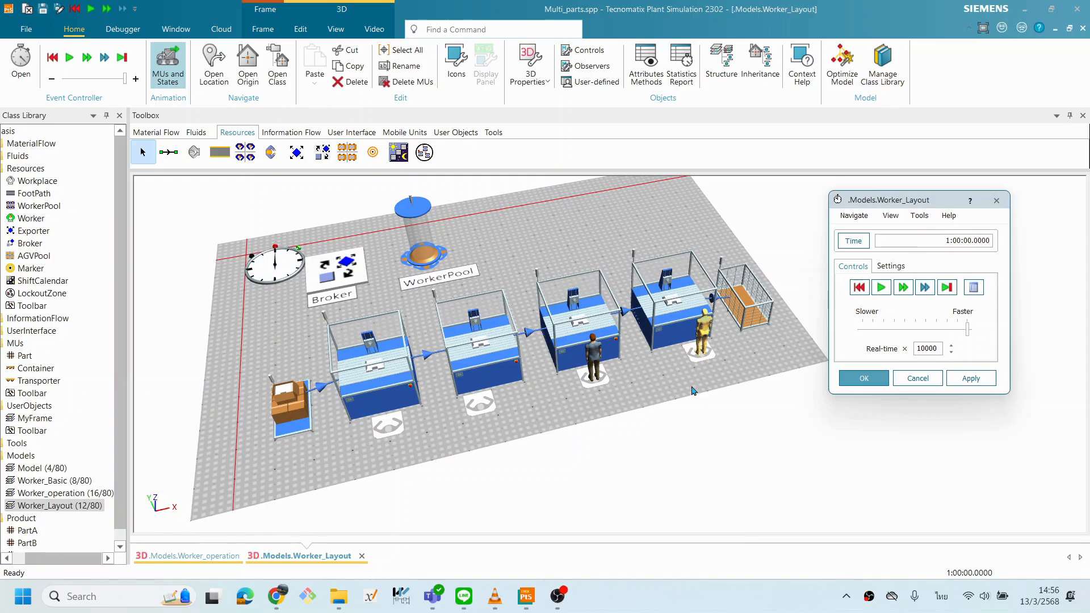
Add a WorkerChart object to the Worker_Layout model beside the WorkerPool.
left_click(503, 248)
left_click(491, 136)
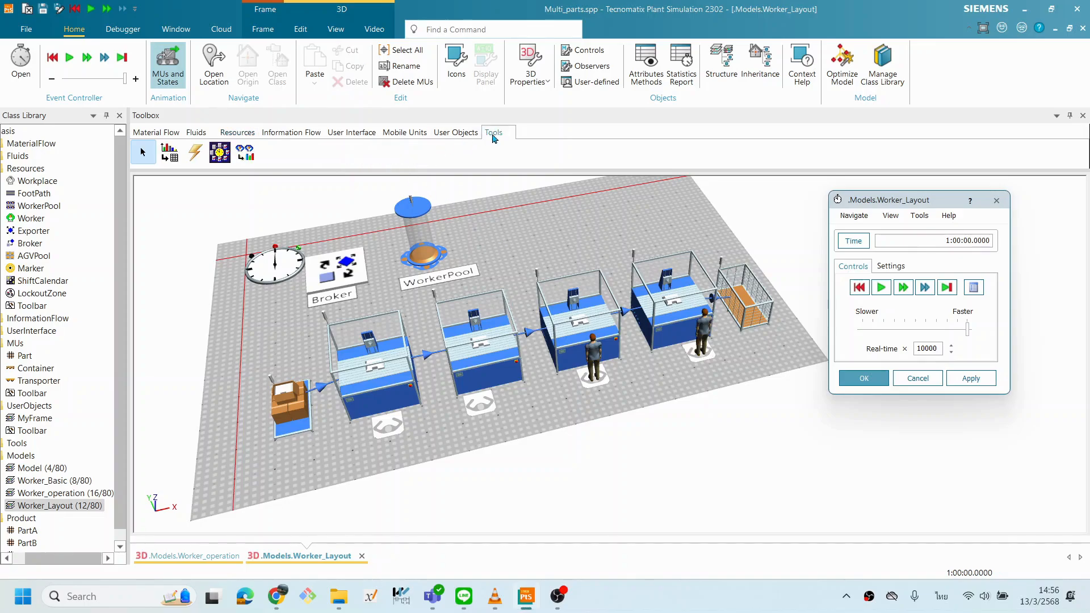
left_click_drag(245, 154, 511, 247)
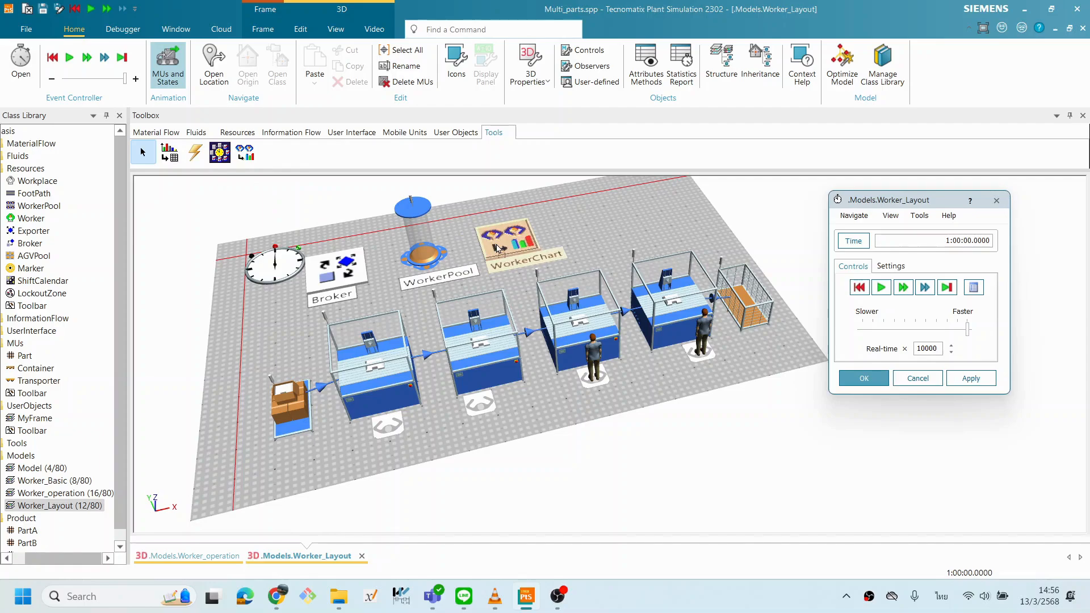
Assign the WorkerPool to the WorkerChart so its utilization chart and settings open.
left_click(561, 245)
left_click_drag(602, 250, 601, 263)
left_click_drag(535, 370, 587, 368)
scroll(584, 365, "up", 2)
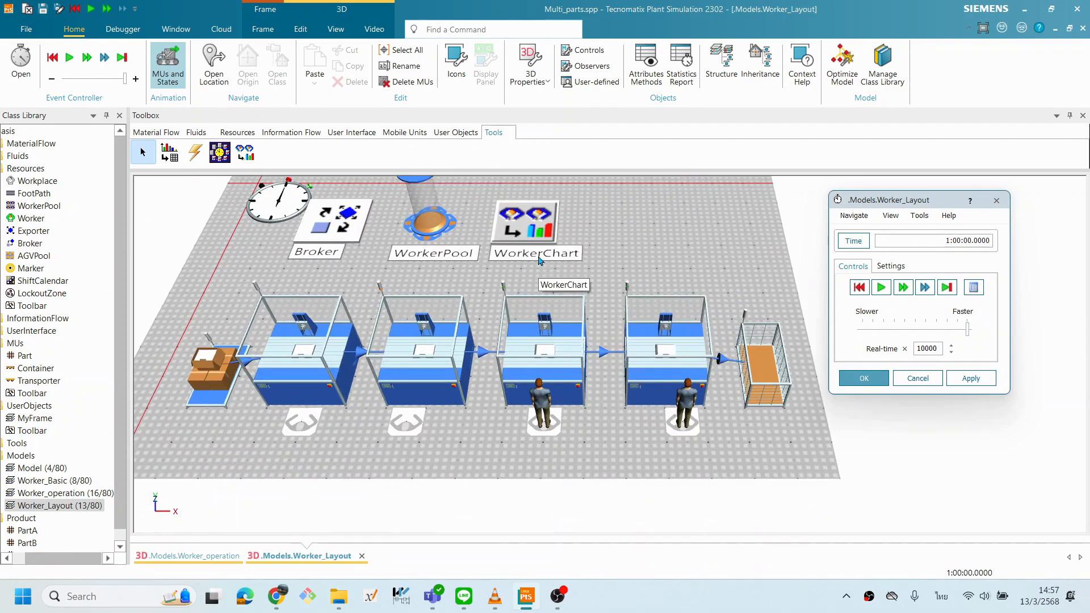
left_click_drag(484, 310, 489, 310)
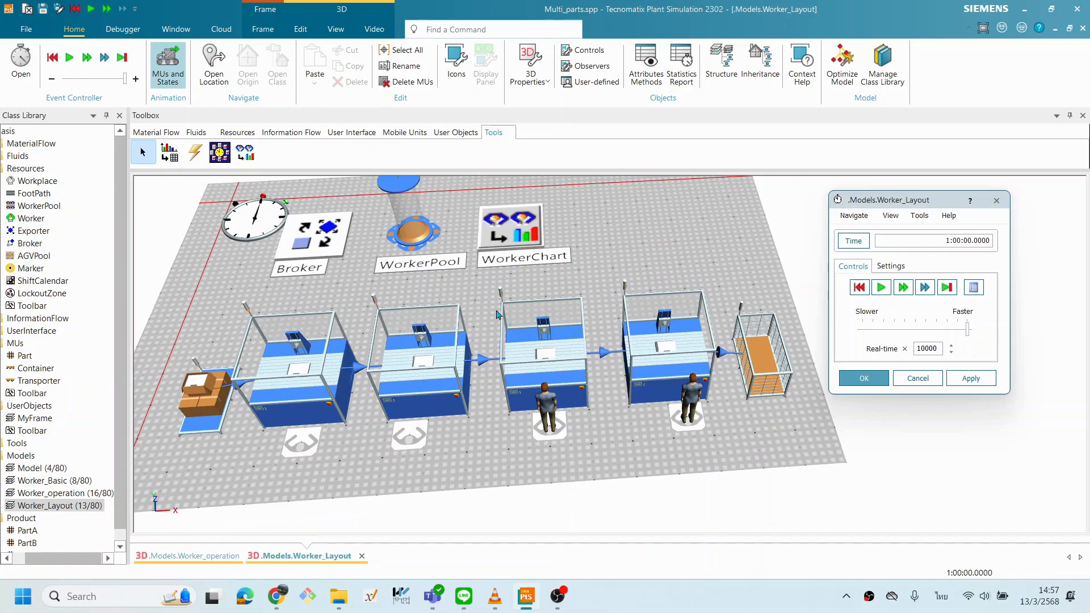
left_click(413, 233)
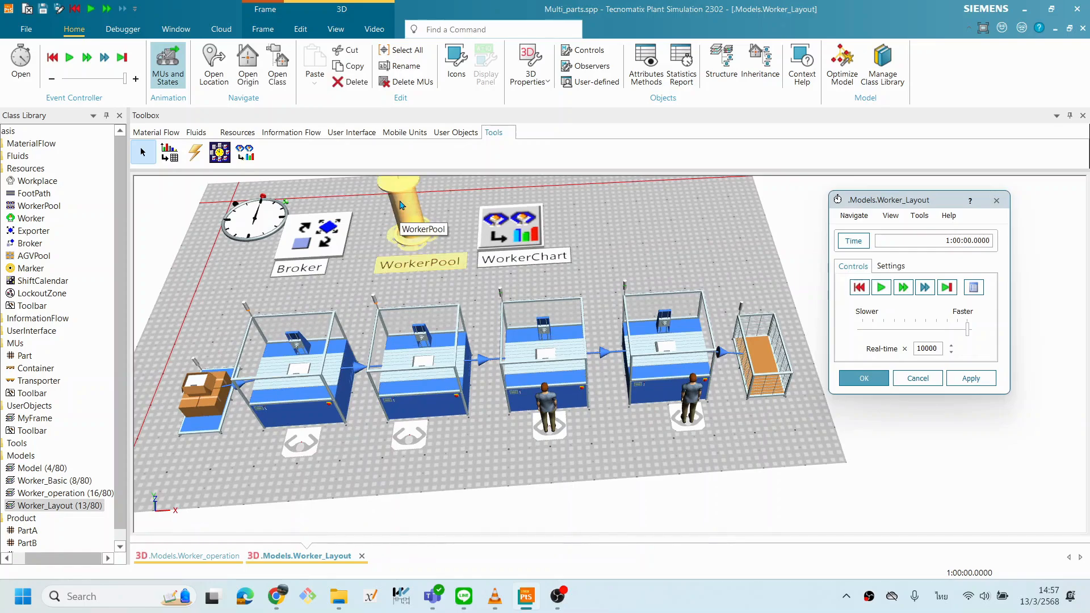
left_click_drag(417, 233, 521, 243)
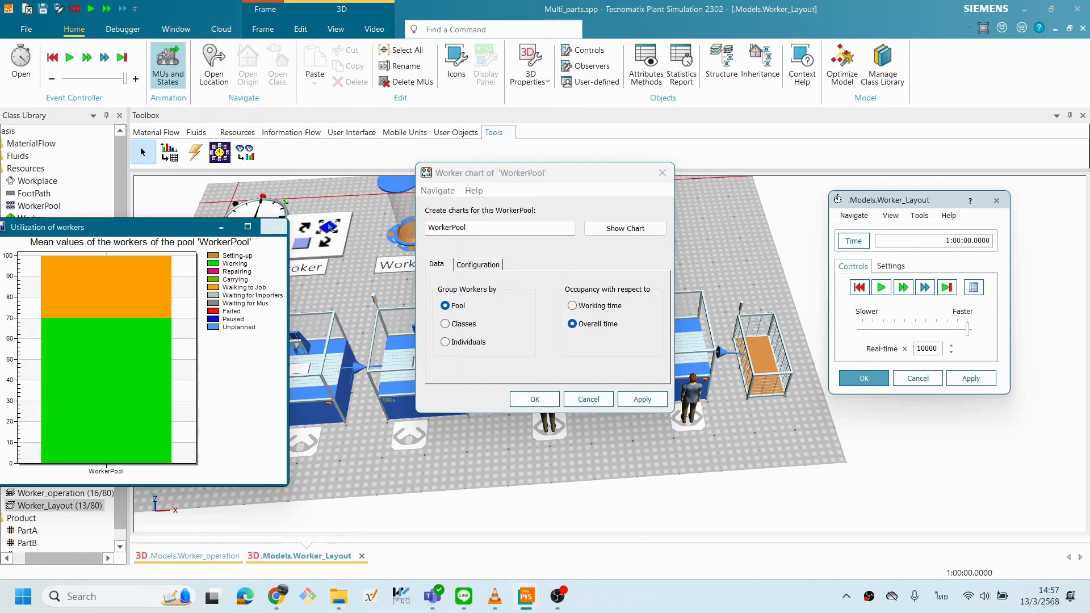
Group the worker chart by Individuals and examine the utilization of each worker in the pool.
left_click_drag(514, 173, 731, 128)
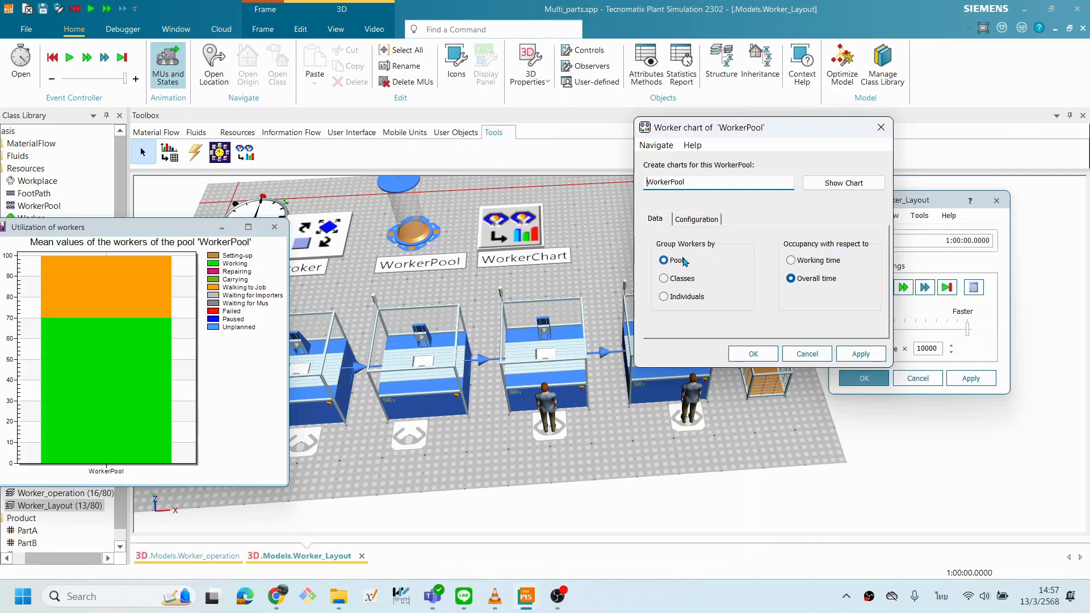
left_click(663, 297)
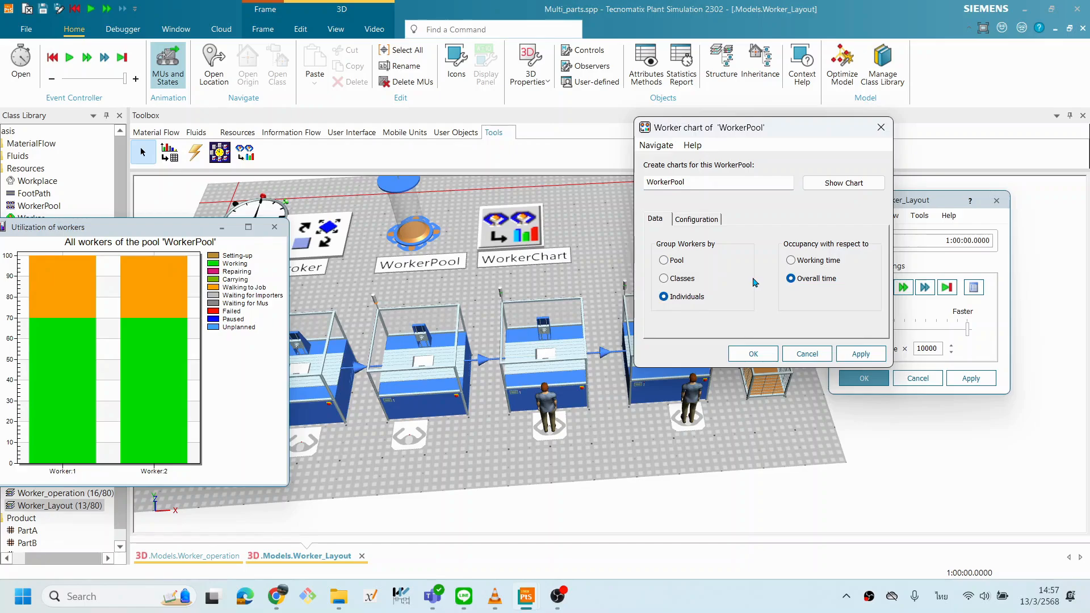
left_click_drag(158, 232, 311, 213)
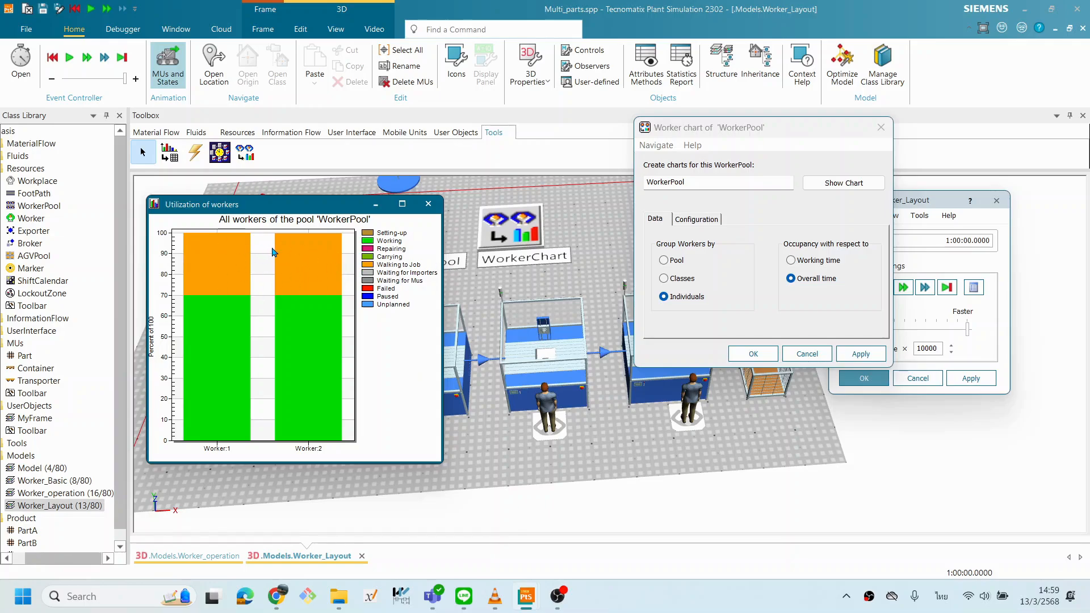
mouse_move(348, 207)
left_mouse_down()
mouse_move(189, 212)
mouse_move(335, 212)
left_mouse_up()
Group the worker chart by Pool again and confirm the chart settings.
left_click(670, 261)
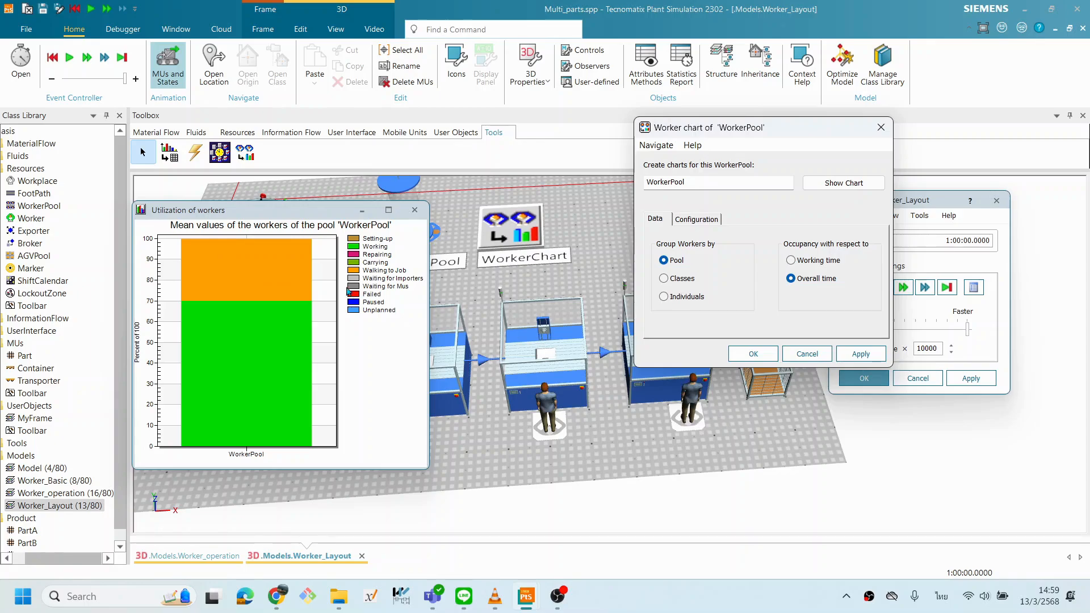
left_click_drag(309, 210, 413, 207)
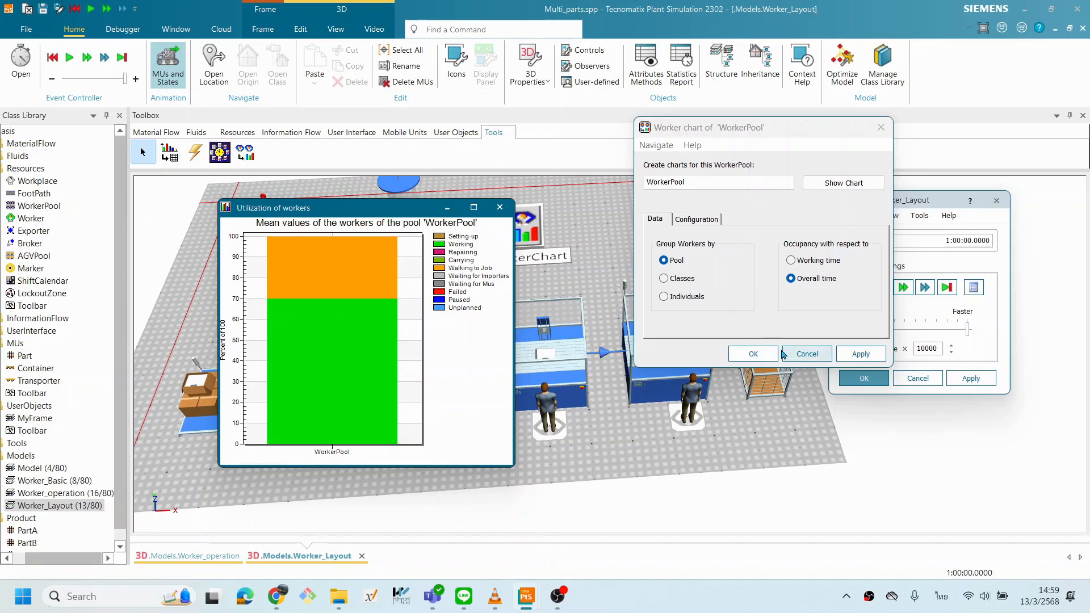
left_click(759, 602)
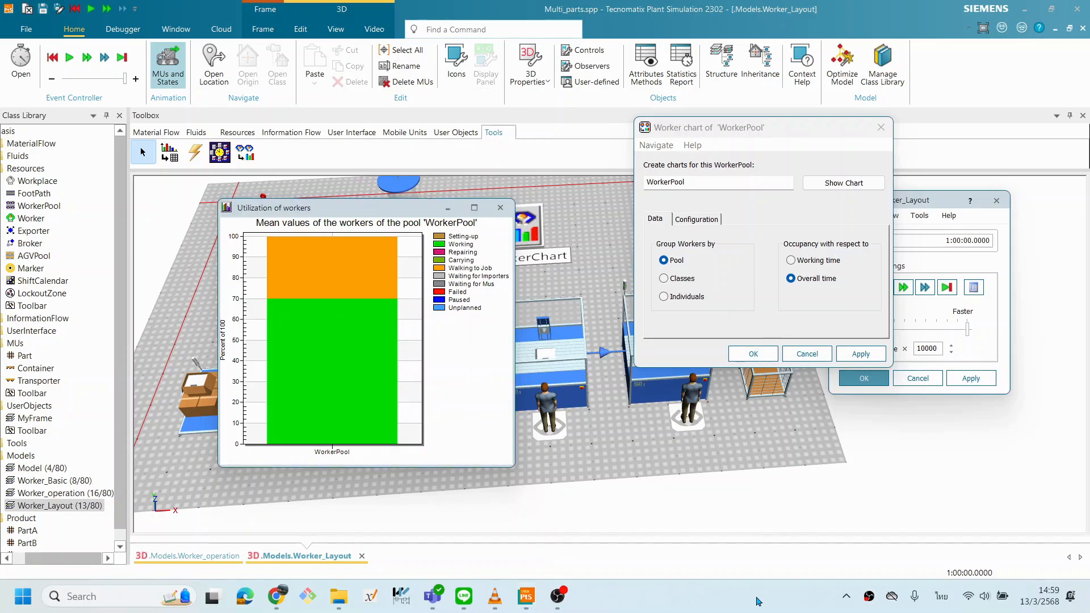
left_click(755, 354)
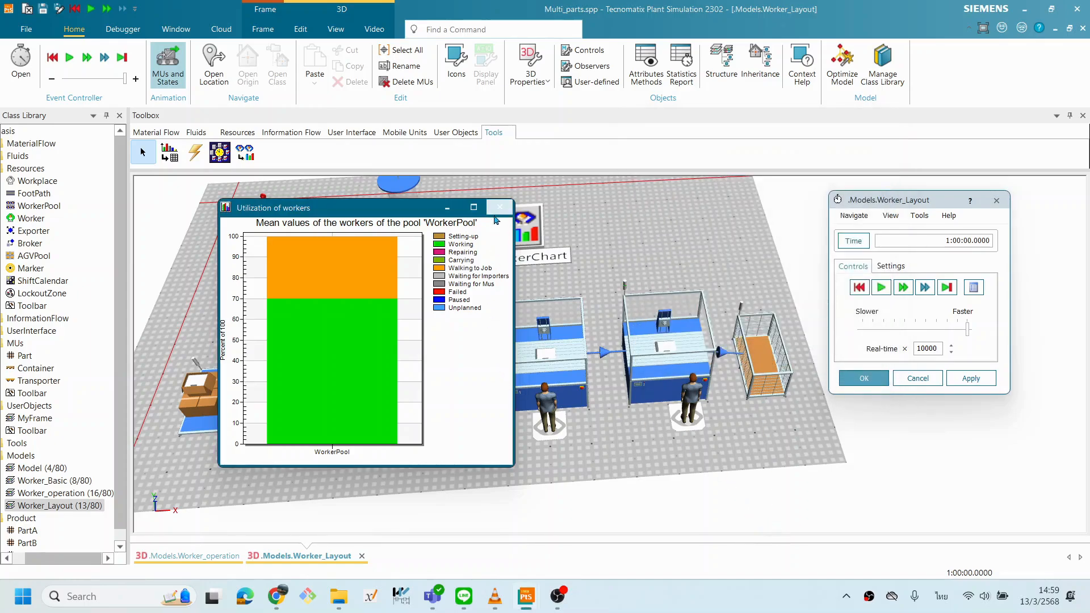
Reset the simulation, rerun it to one hour, and display the WorkerChart's utilization chart for the pool.
left_click_drag(437, 208, 343, 208)
left_click(859, 287)
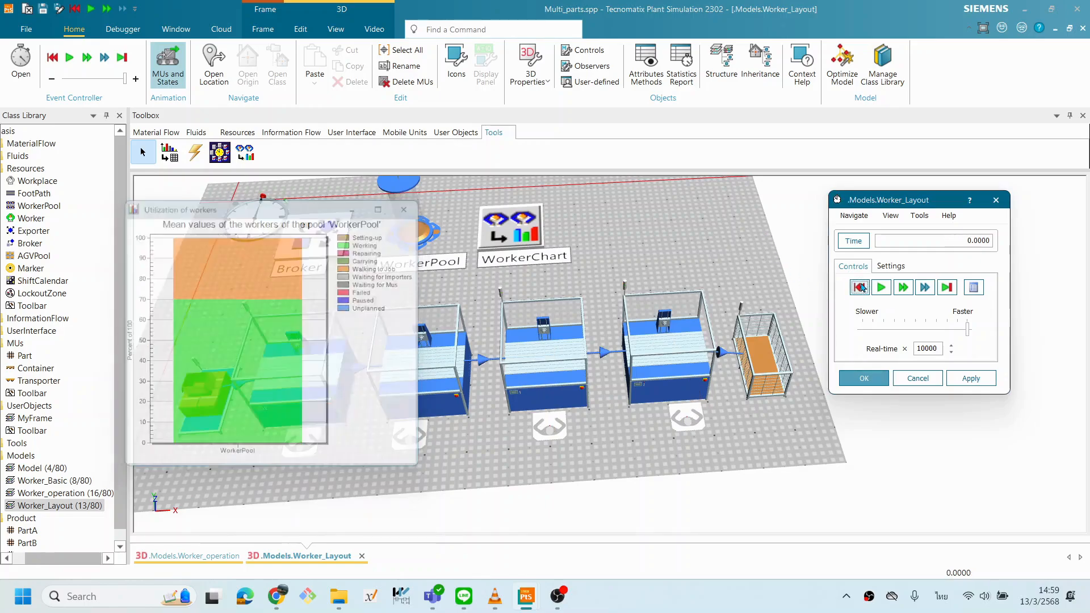
left_click(882, 288)
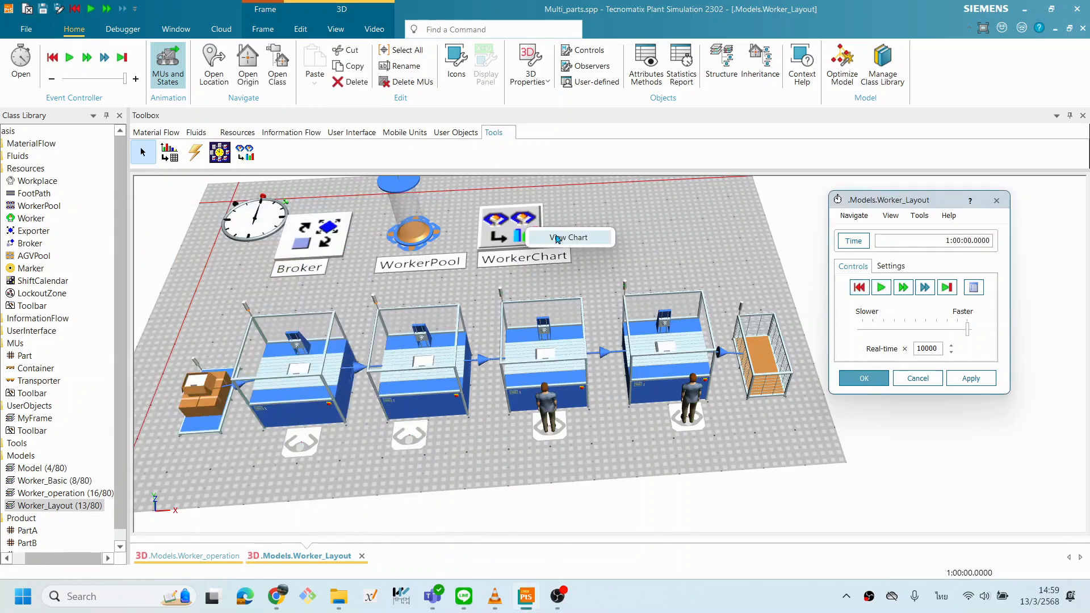
left_click(571, 240)
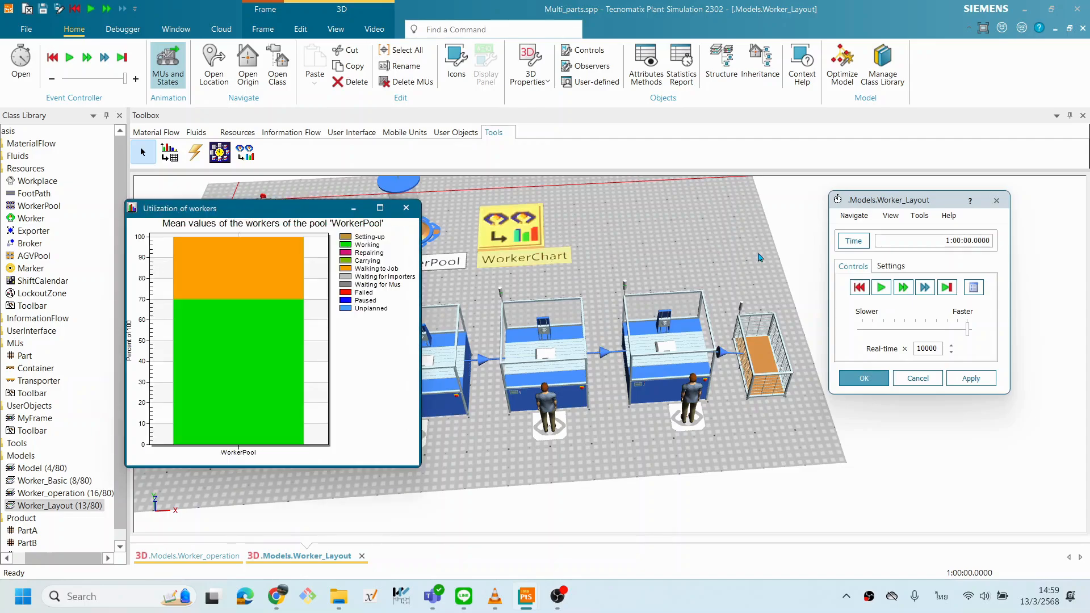
Reset the simulation, lower the real-time factor to 0.5, display the WorkerChart's utilization chart, and start the run.
left_click(866, 288)
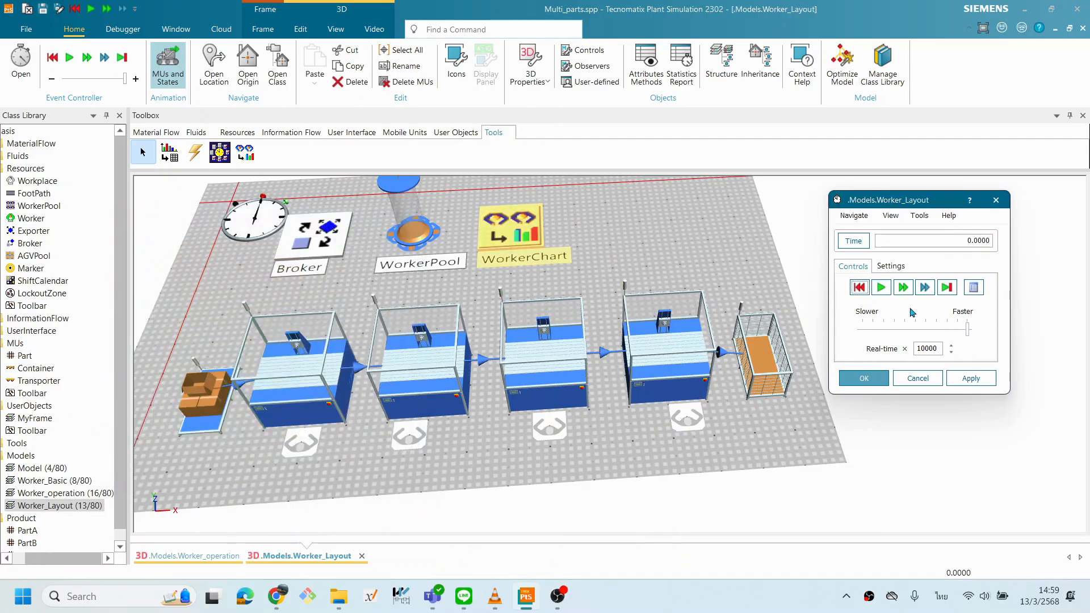
left_click_drag(967, 329, 859, 320)
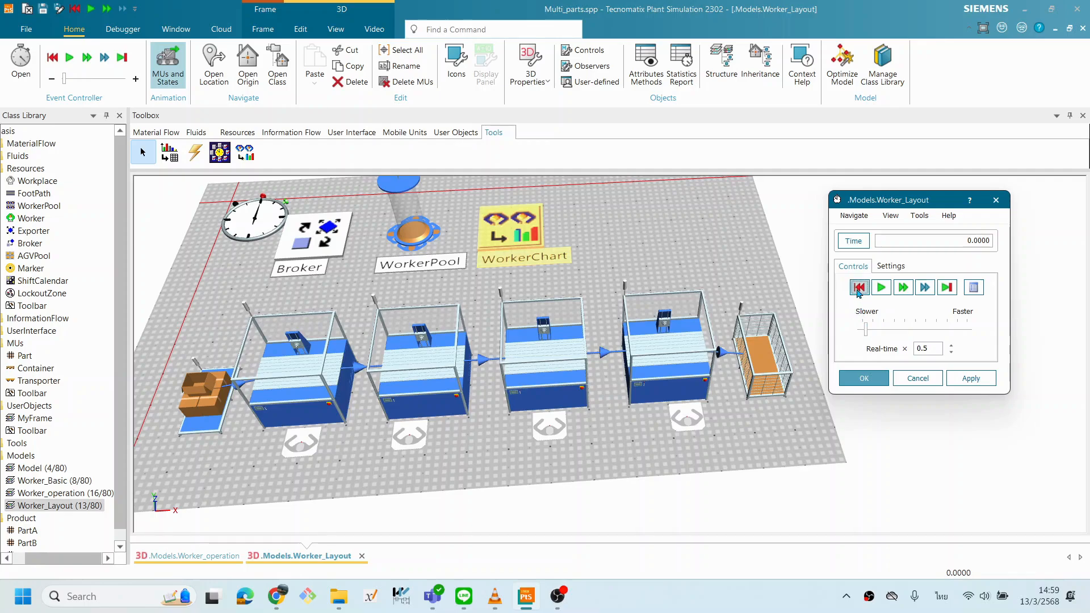
left_click(521, 218)
left_click(547, 225)
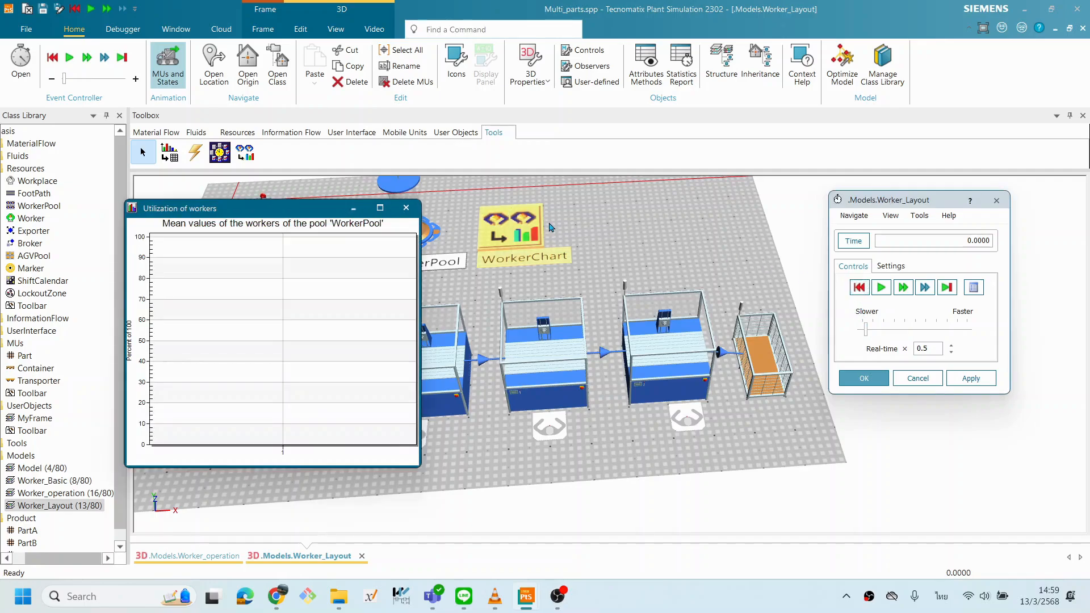
left_click(882, 288)
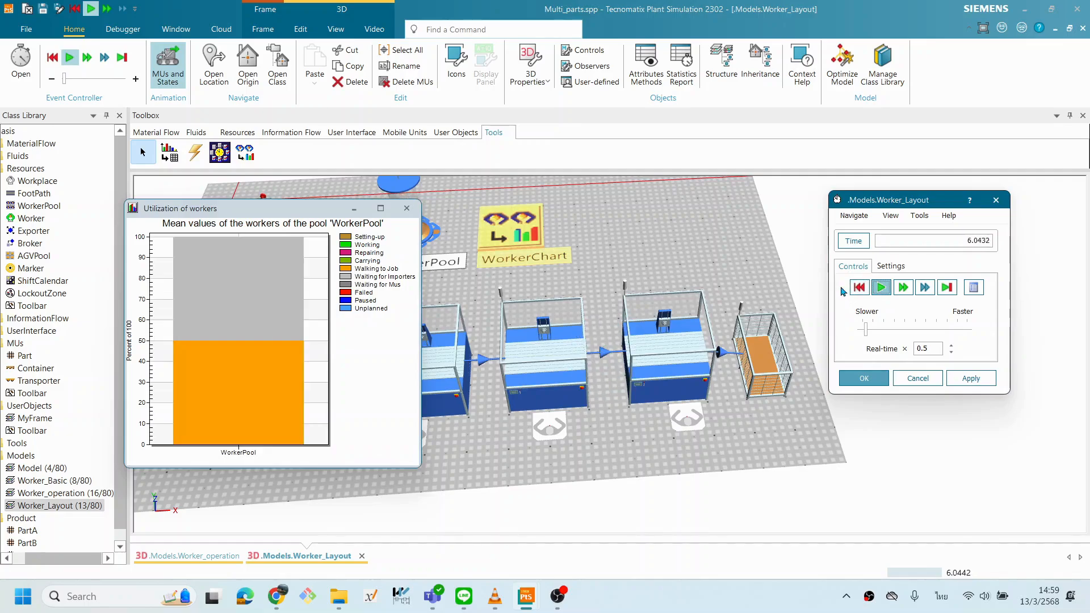
Raise the real-time factor of the running simulation to 39 and move the utilization chart away from the middle of the line.
left_click_drag(322, 209, 647, 435)
left_click_drag(864, 333, 901, 332)
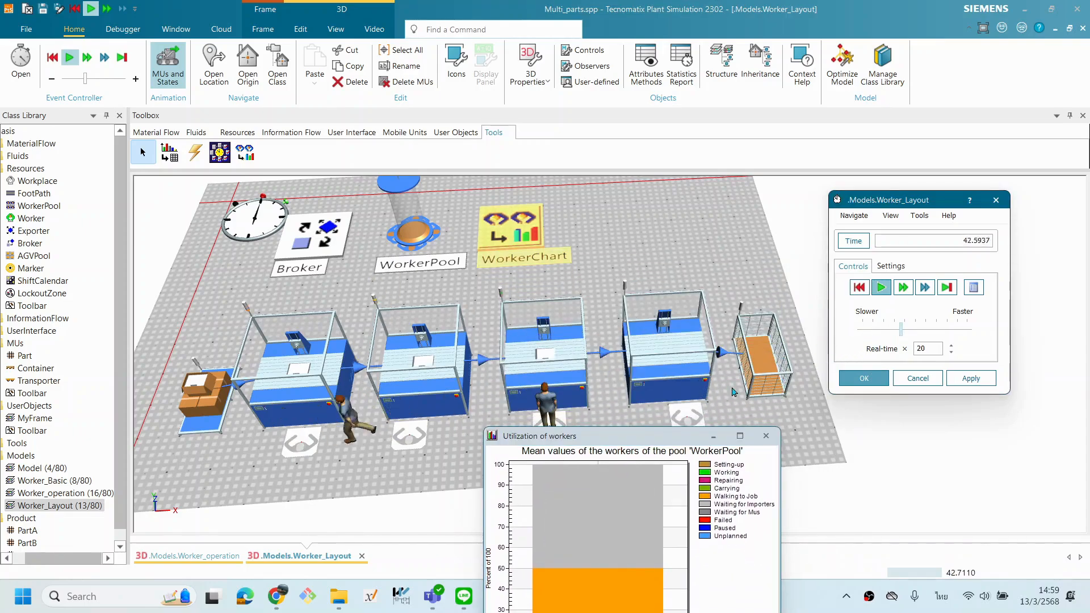
left_click_drag(664, 442, 225, 234)
left_click_drag(900, 332, 922, 331)
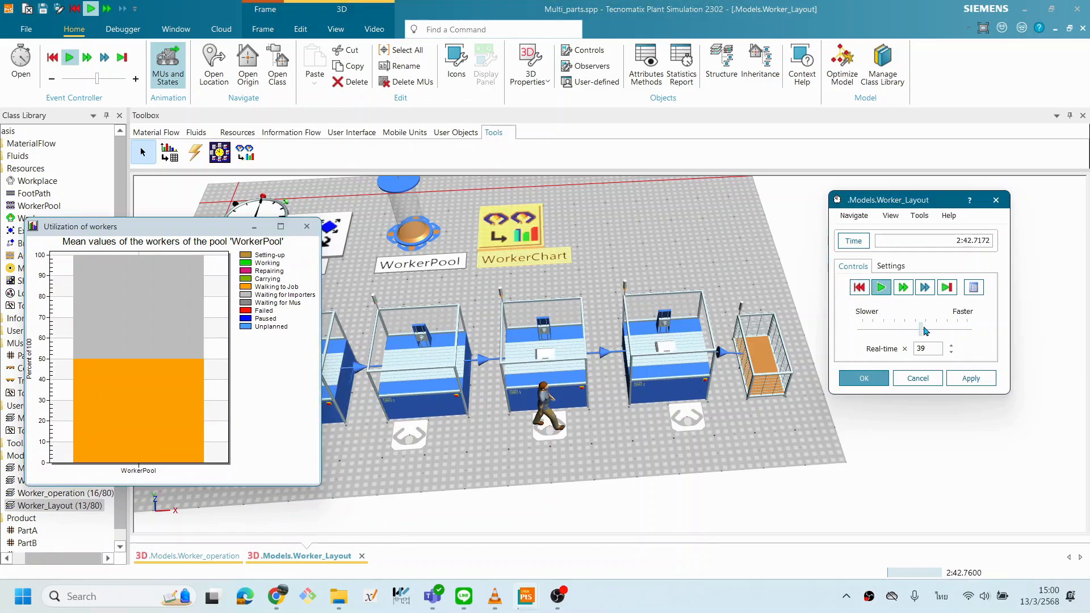
left_click_drag(217, 234, 236, 233)
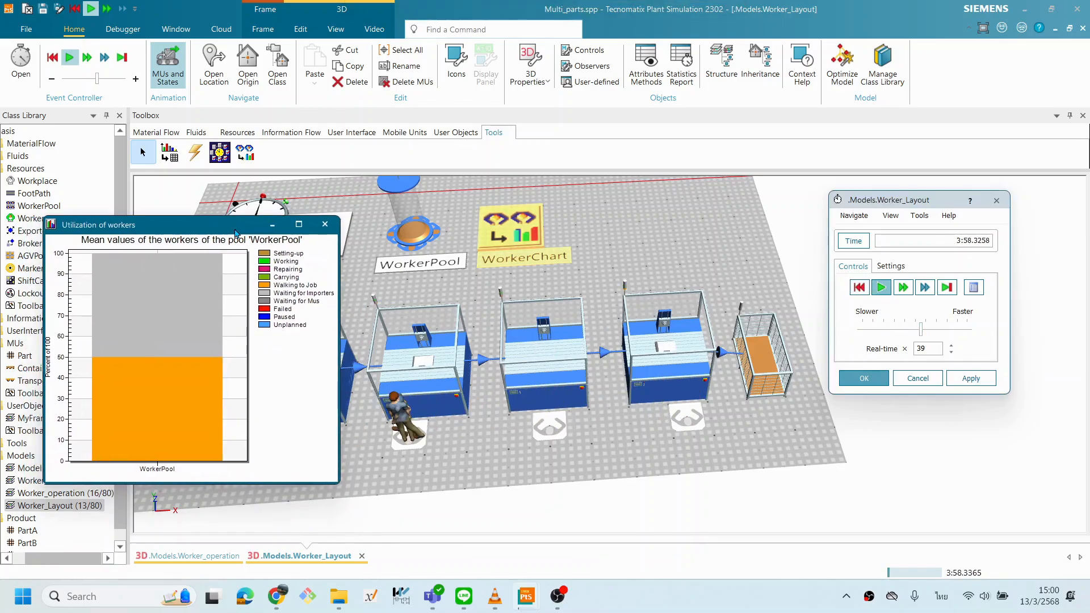
Display the WorkerChart's utilization chart again during the run to examine the pool's utilization, and reset the simulation.
right_click(514, 234)
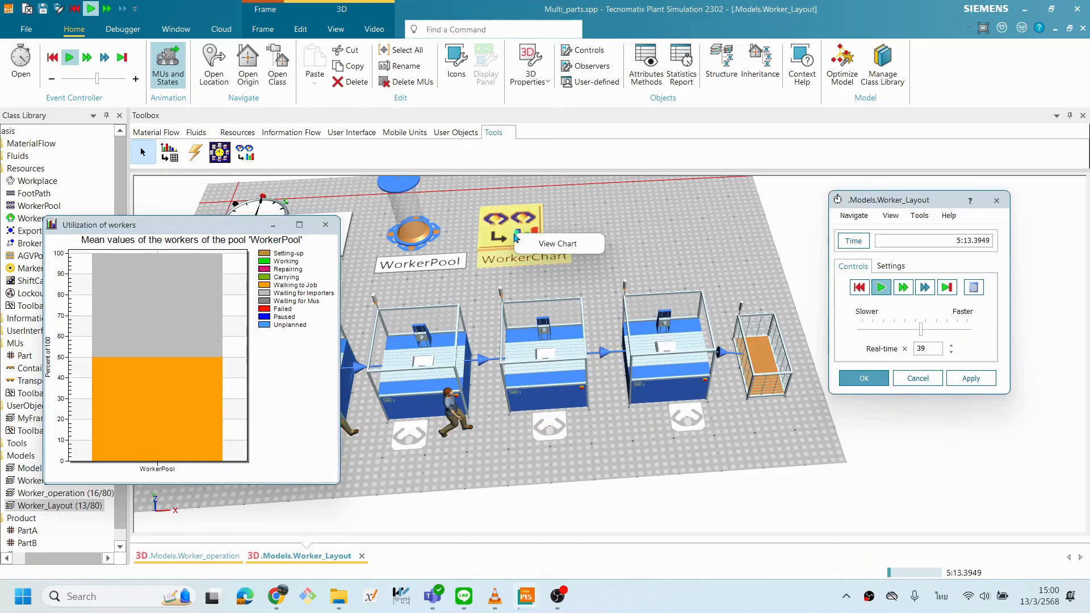
left_click(551, 243)
right_click(553, 244)
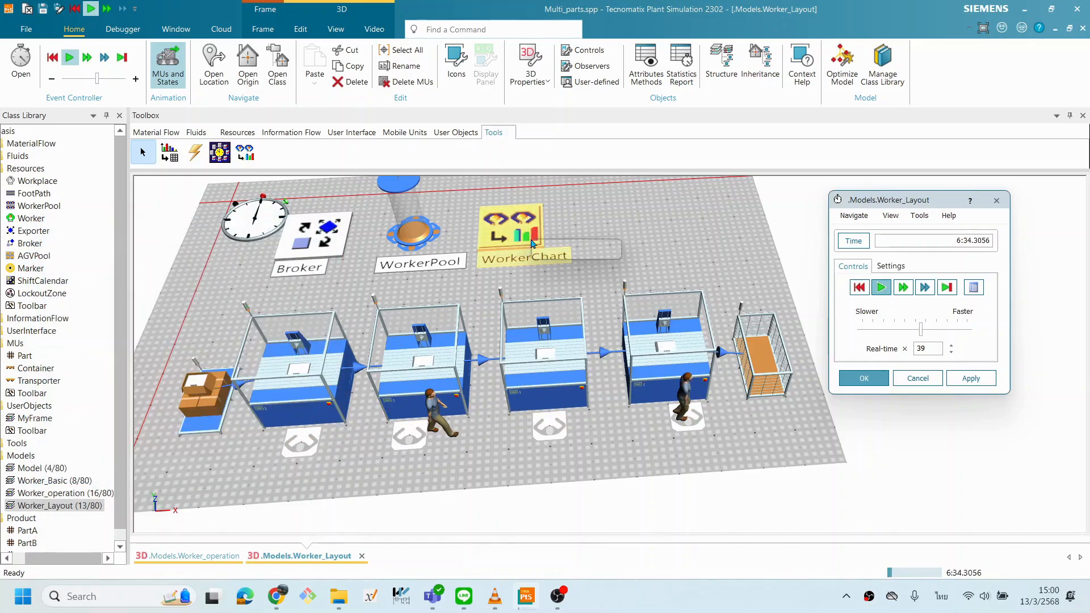
left_click(560, 251)
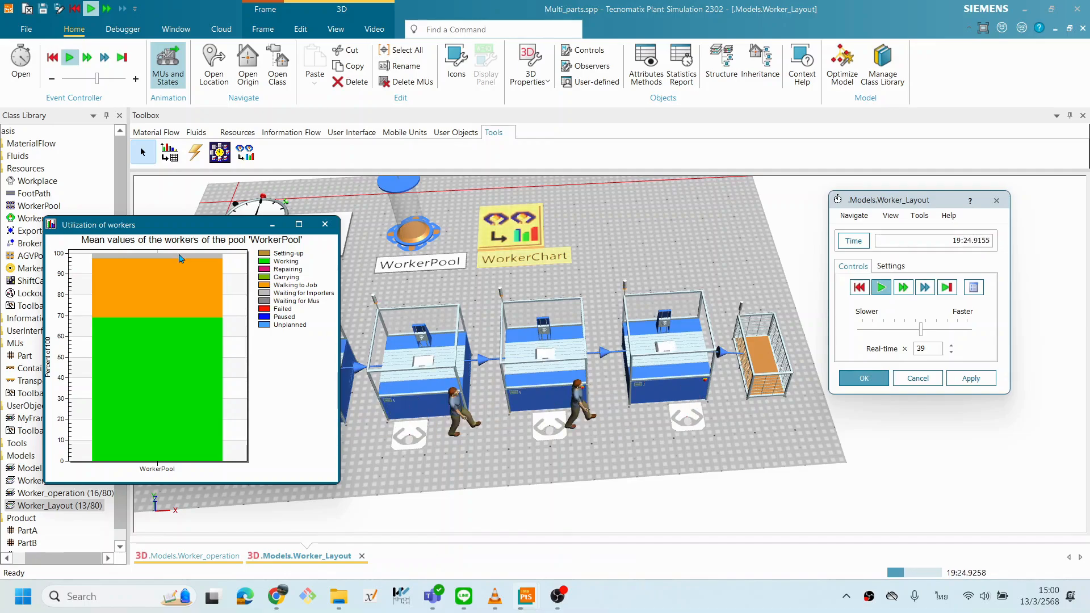
left_click_drag(171, 224, 324, 162)
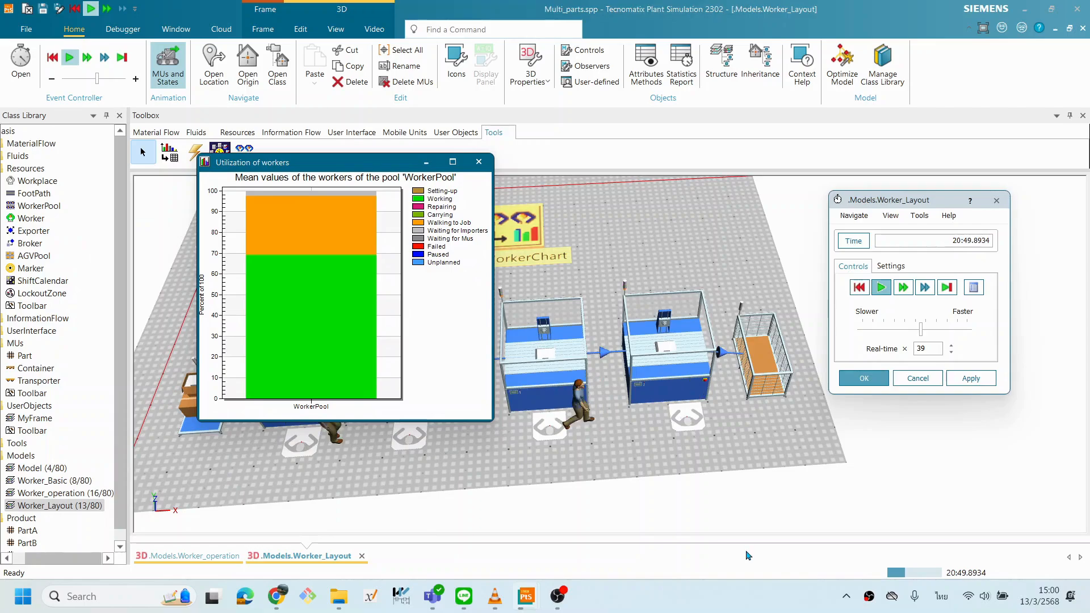
left_click(859, 287)
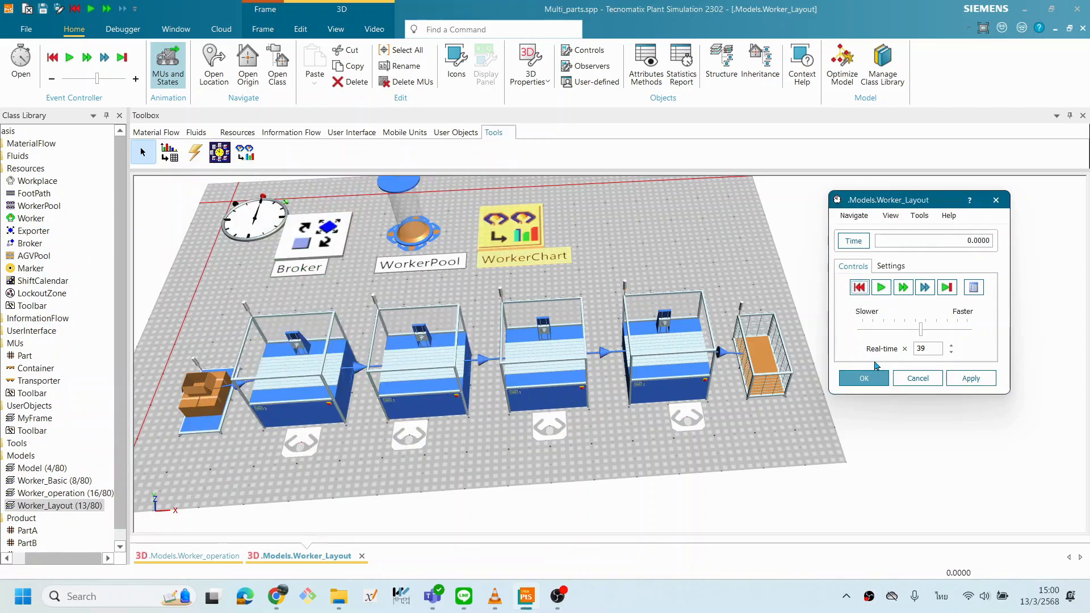
left_click(764, 607)
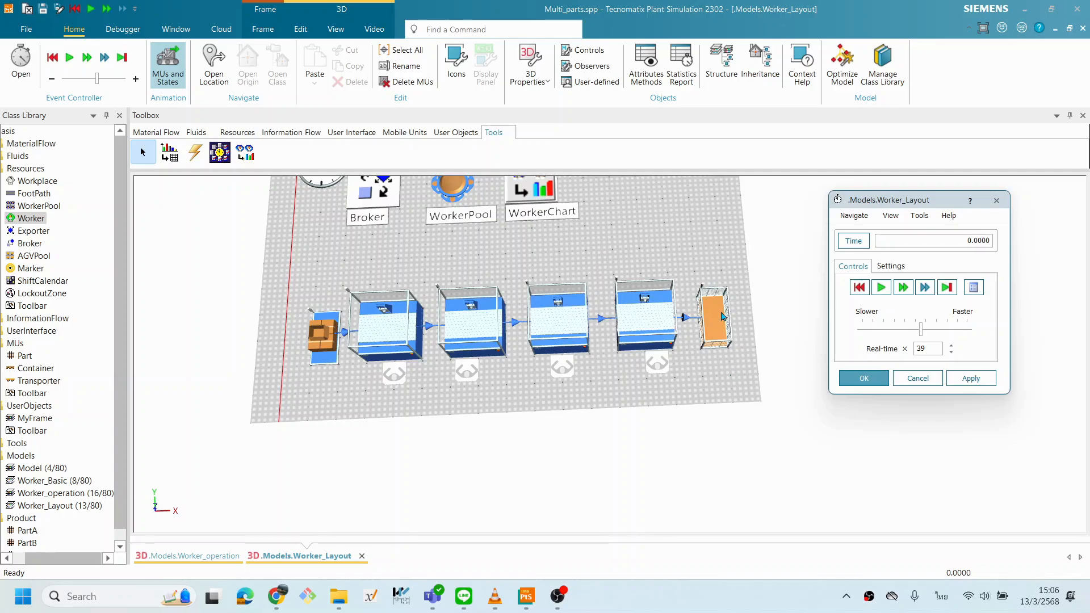
Place a Display object just below the drain at the line's end and link it to the drain.
left_click(359, 134)
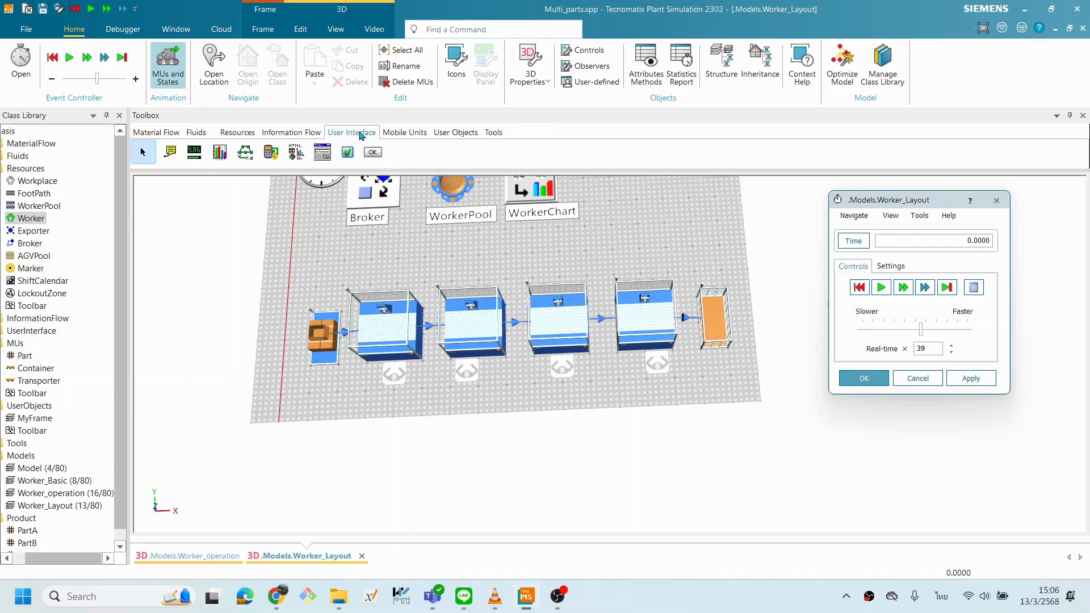
left_click(194, 152)
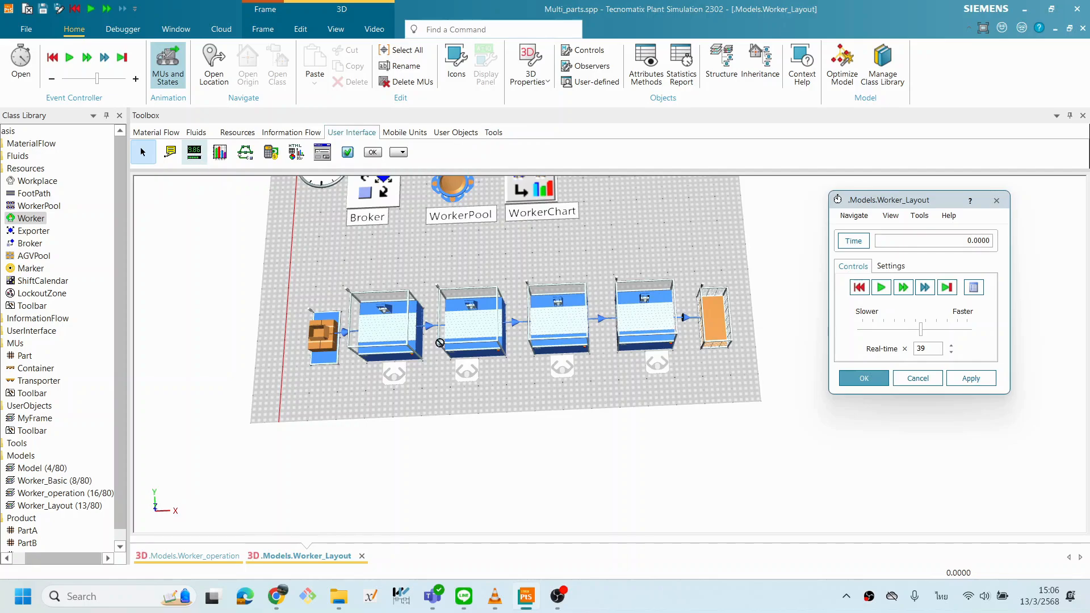
left_click(719, 361)
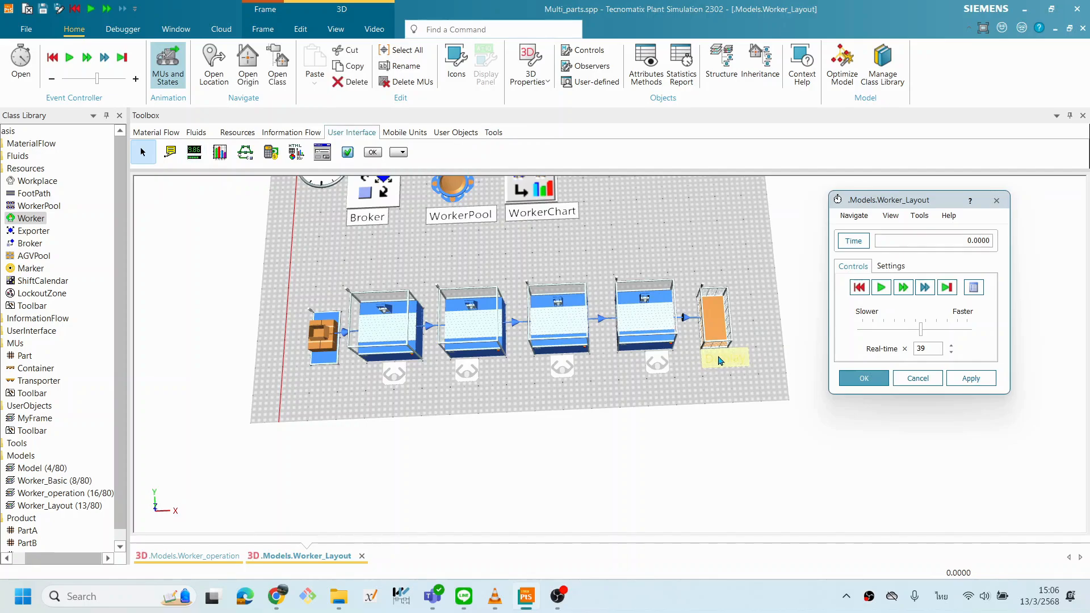
left_click(723, 322)
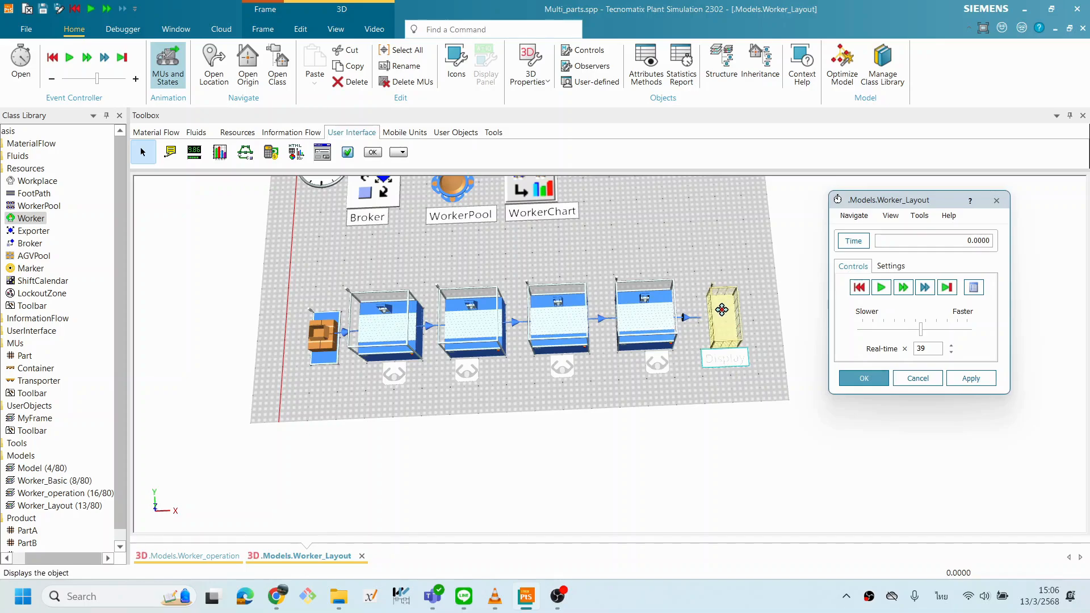
left_click_drag(723, 364, 725, 365)
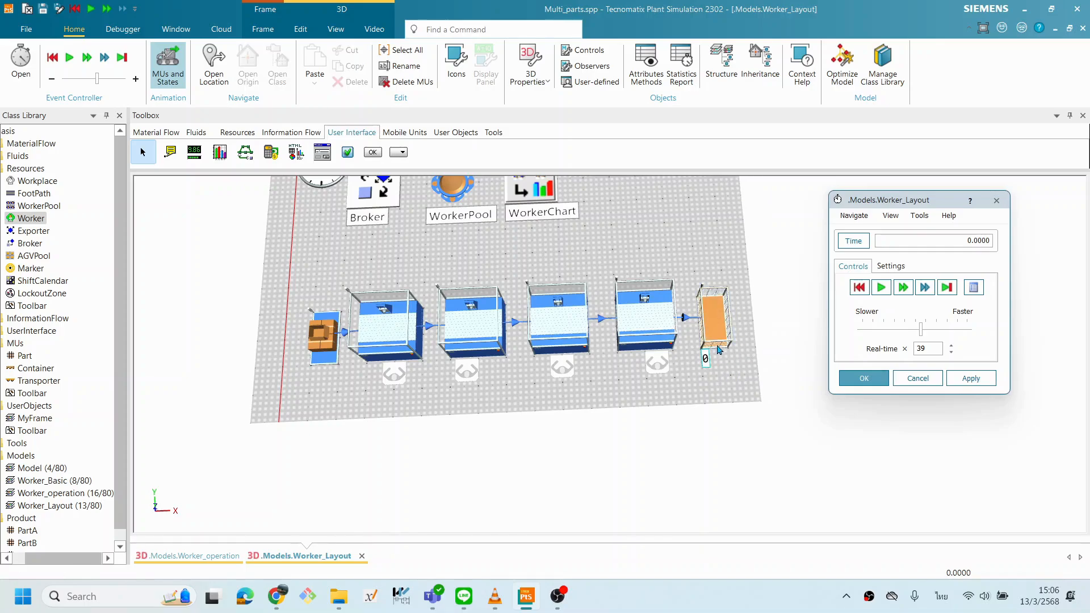
scroll(674, 370, "down", 2)
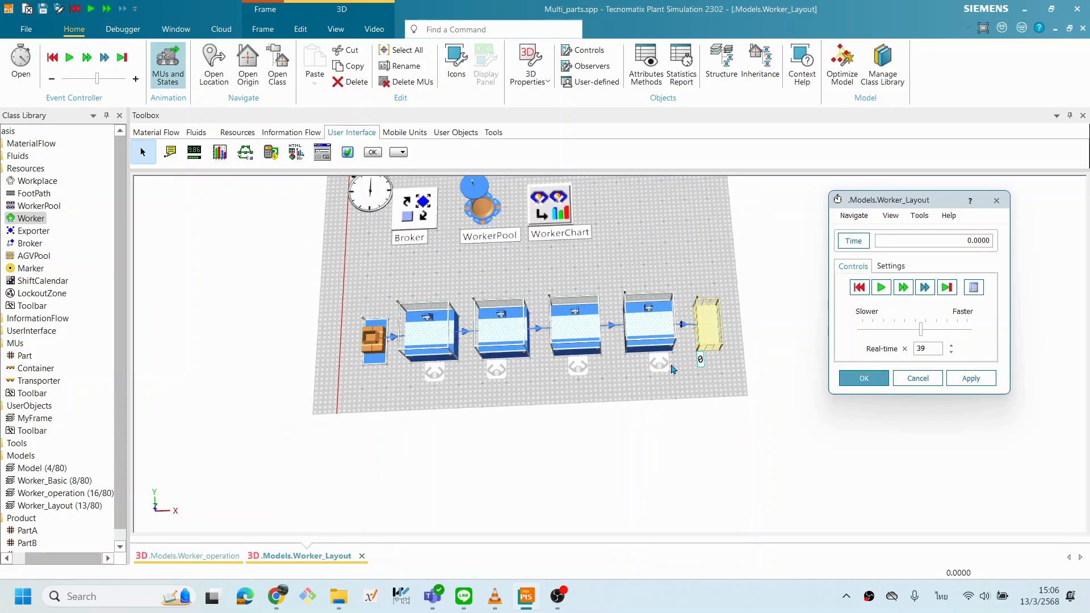
Run the simulation to one hour, raising the real-time factor to 240 and on to 10000.
left_click(741, 384)
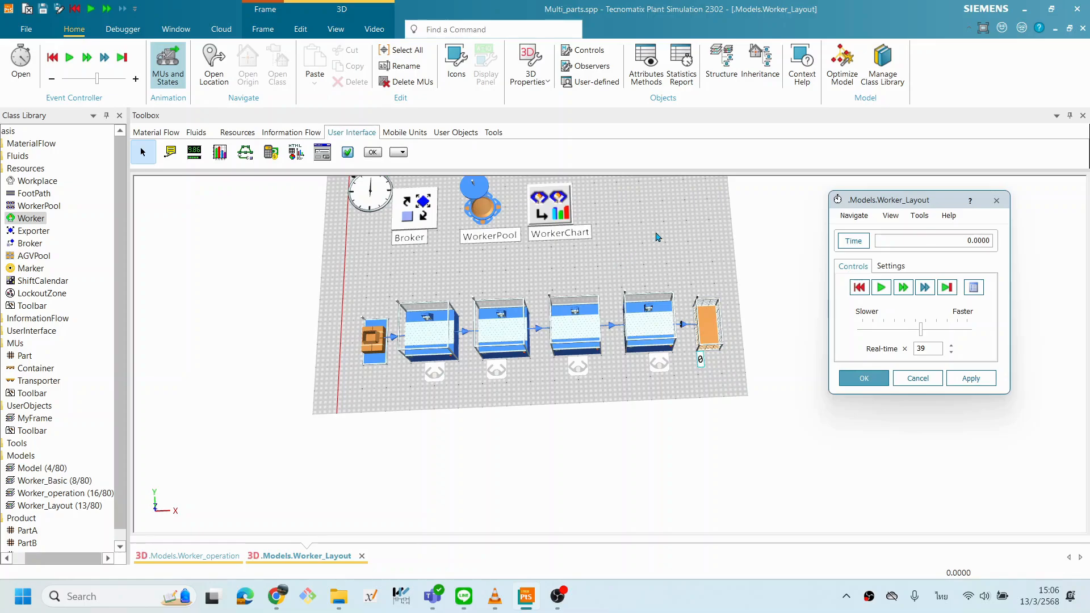
right_click(691, 247)
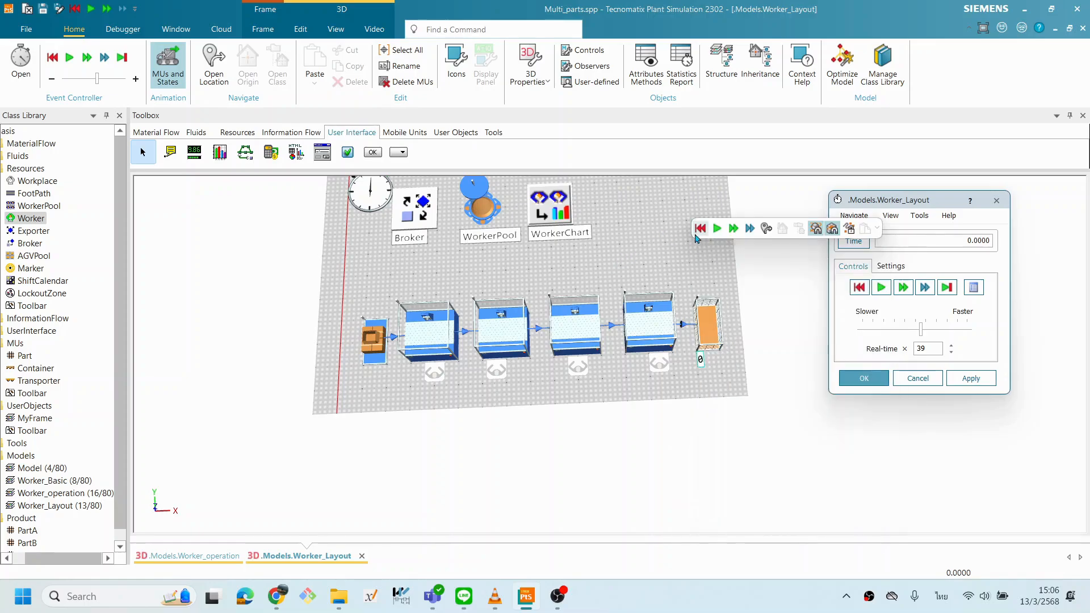
left_click(717, 228)
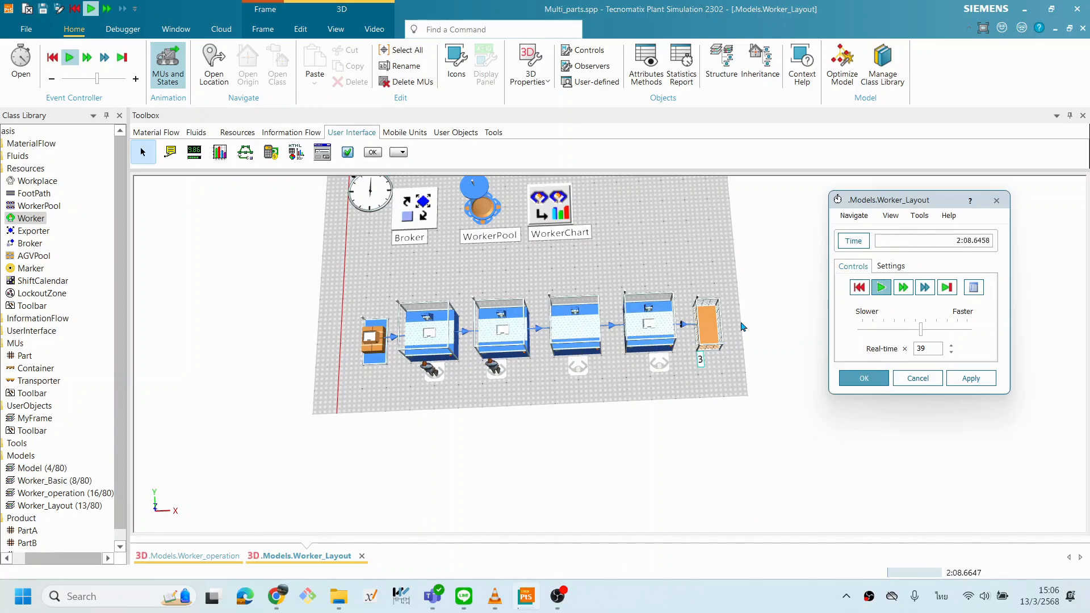
left_click_drag(922, 334, 962, 329)
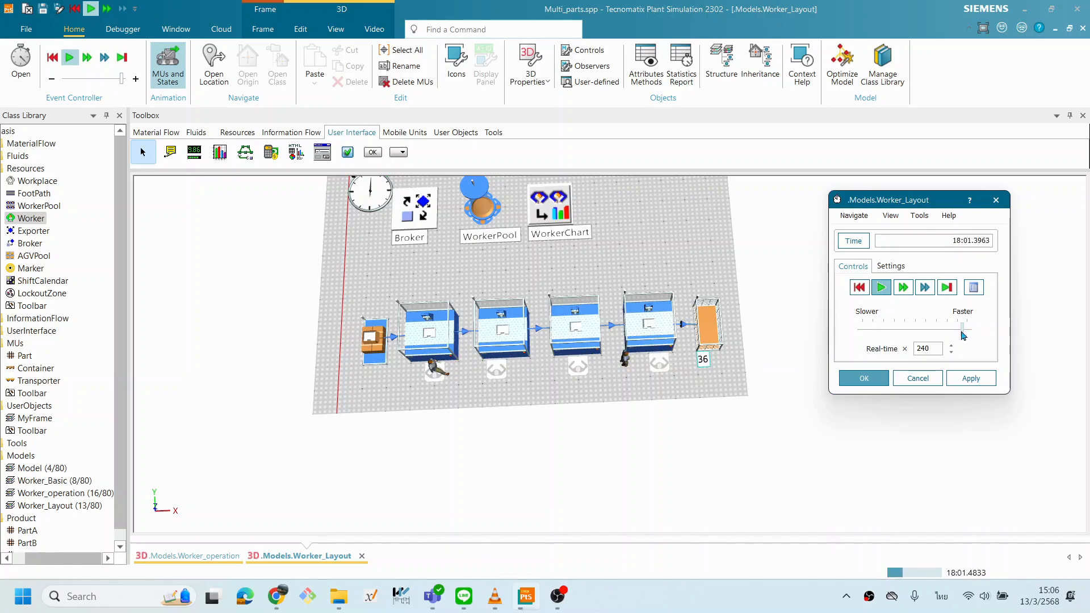
left_click_drag(964, 335, 974, 335)
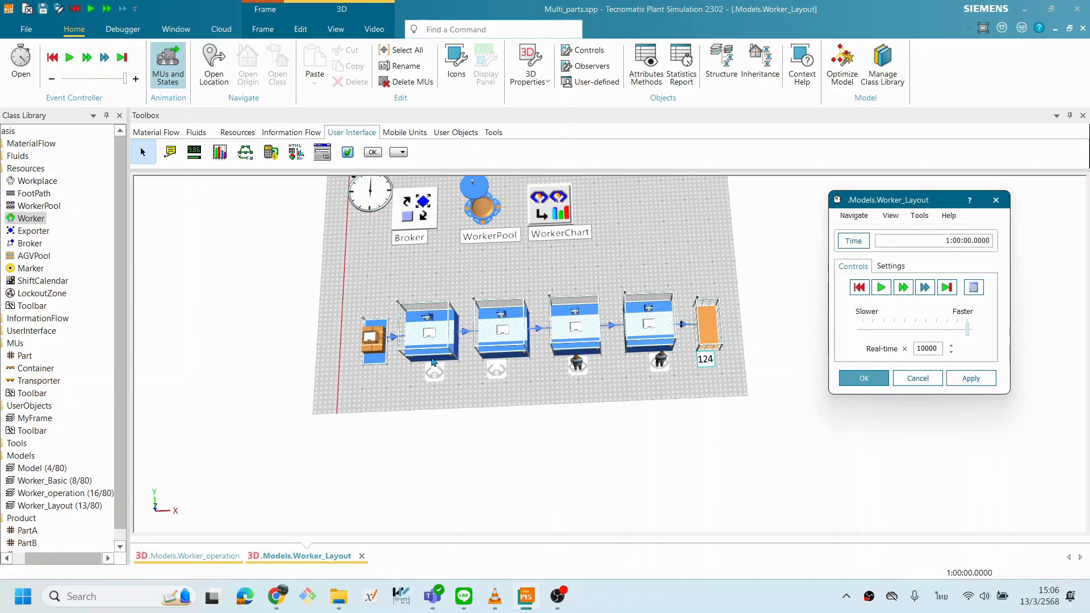
Shift the source and the first two workstations toward the start of the line.
left_click(379, 345)
left_click_drag(437, 346, 413, 344)
left_click(490, 331)
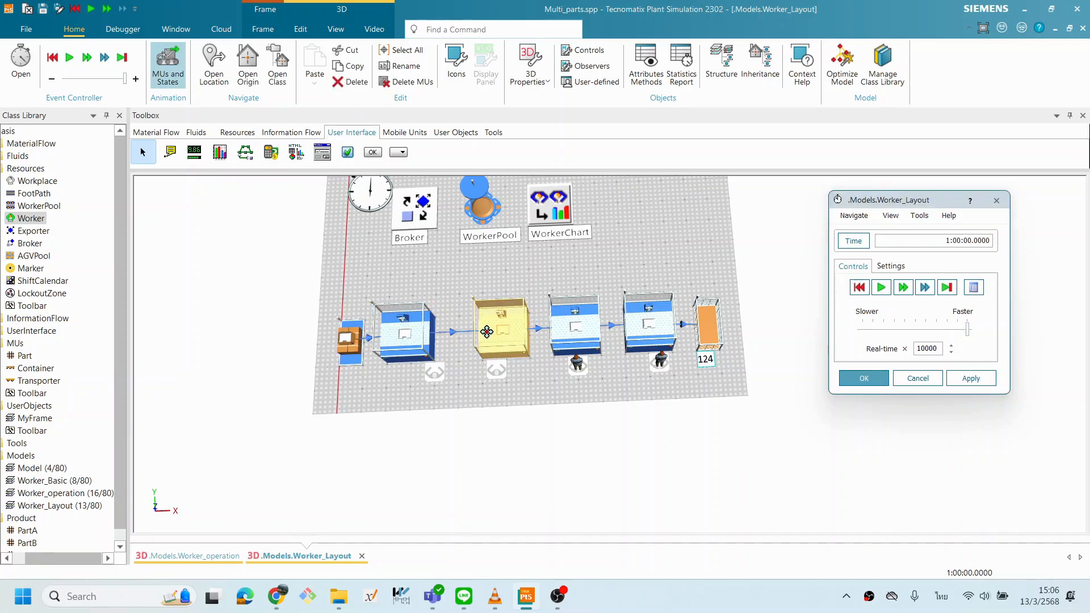
left_click_drag(490, 331, 469, 332)
Move the drain and the last workstation farther out, and adjust the first, second and last workstations to even spacing.
left_click_drag(708, 332, 728, 332)
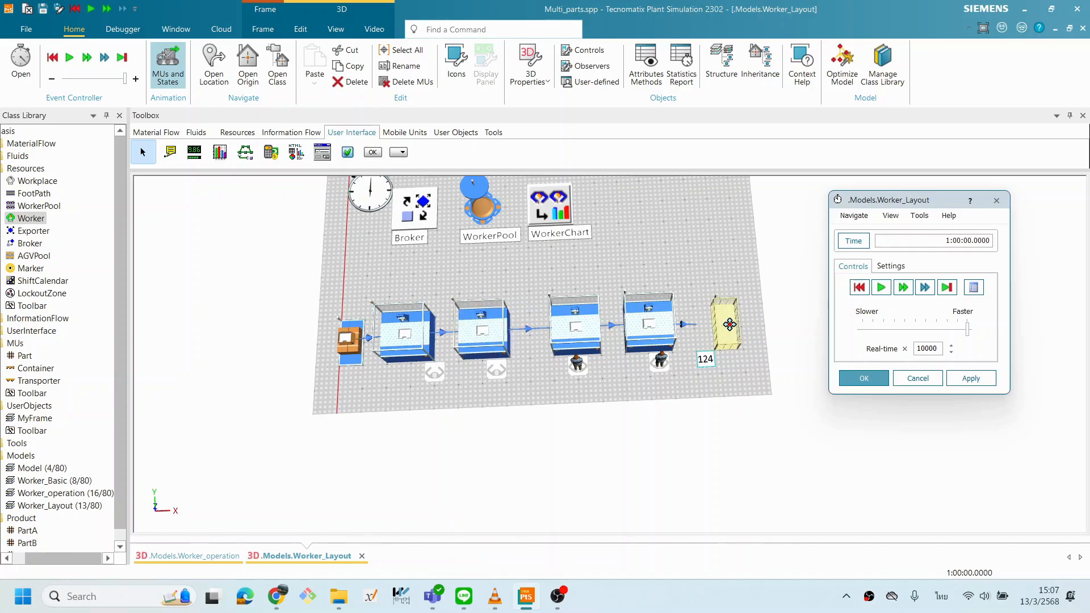
left_click_drag(659, 331, 680, 332)
left_click_drag(578, 324, 651, 322)
left_click_drag(482, 327, 490, 324)
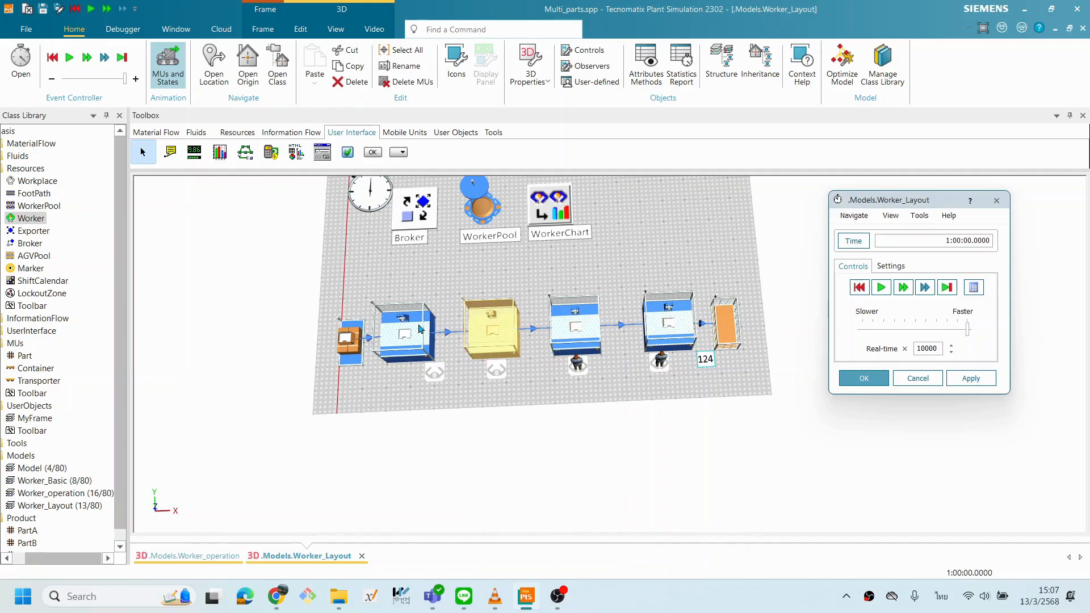
left_click_drag(419, 324, 431, 324)
left_click_drag(659, 332, 649, 330)
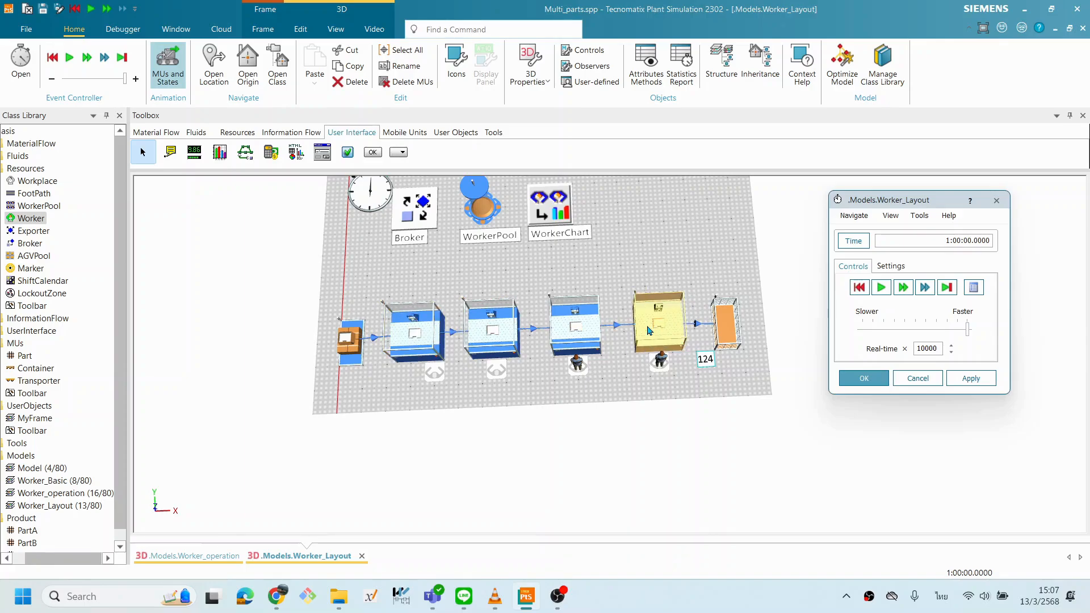
Move the Display object so it sits directly beneath the repositioned drain.
left_click(673, 384)
left_click(724, 322)
left_click(647, 384)
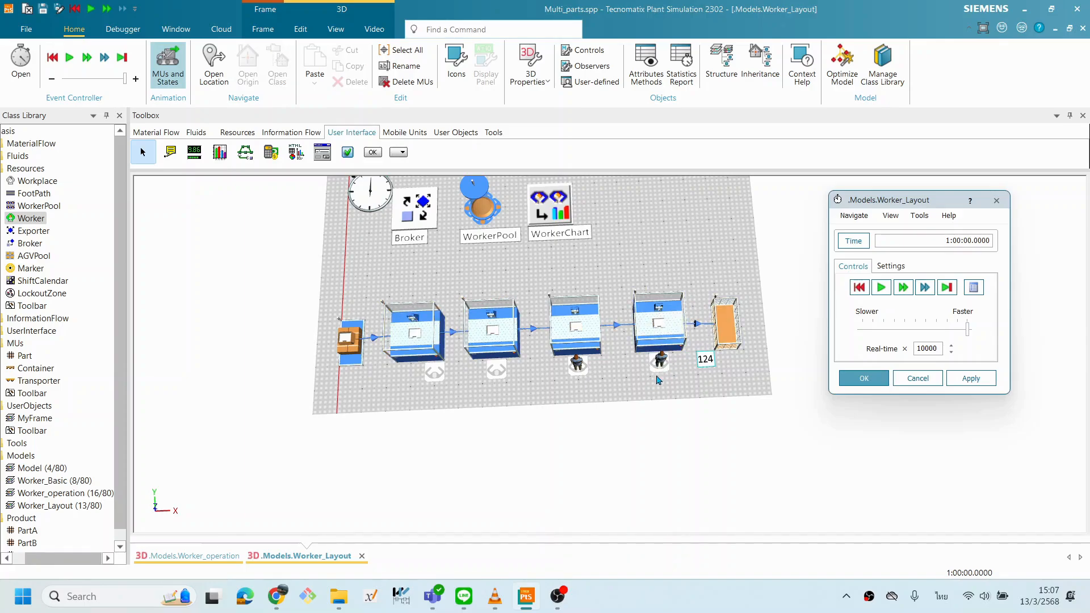
left_click(718, 323)
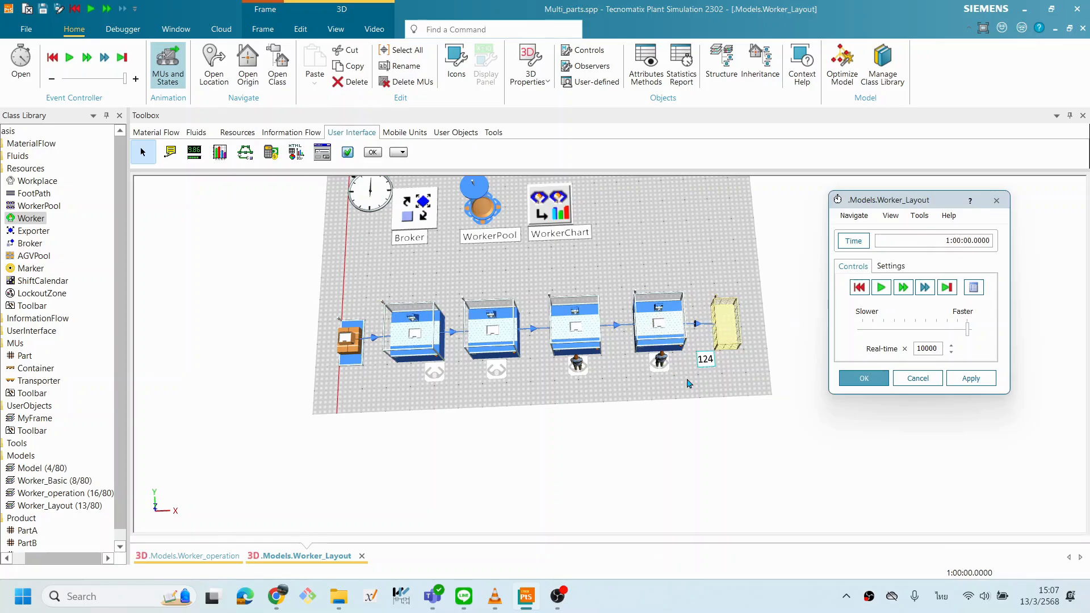
left_click(705, 362)
left_click_drag(707, 364, 724, 363)
left_click(621, 250)
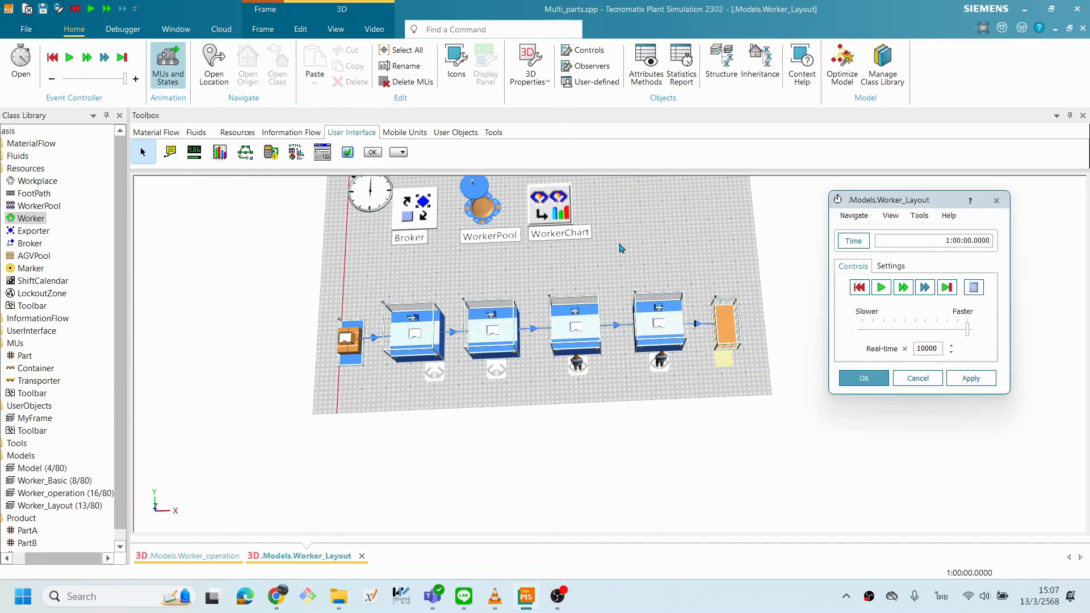
Reset the simulation and rerun it to one hour with the wider layout, and look at the WorkerPool's attributes.
left_click(858, 287)
left_click(881, 287)
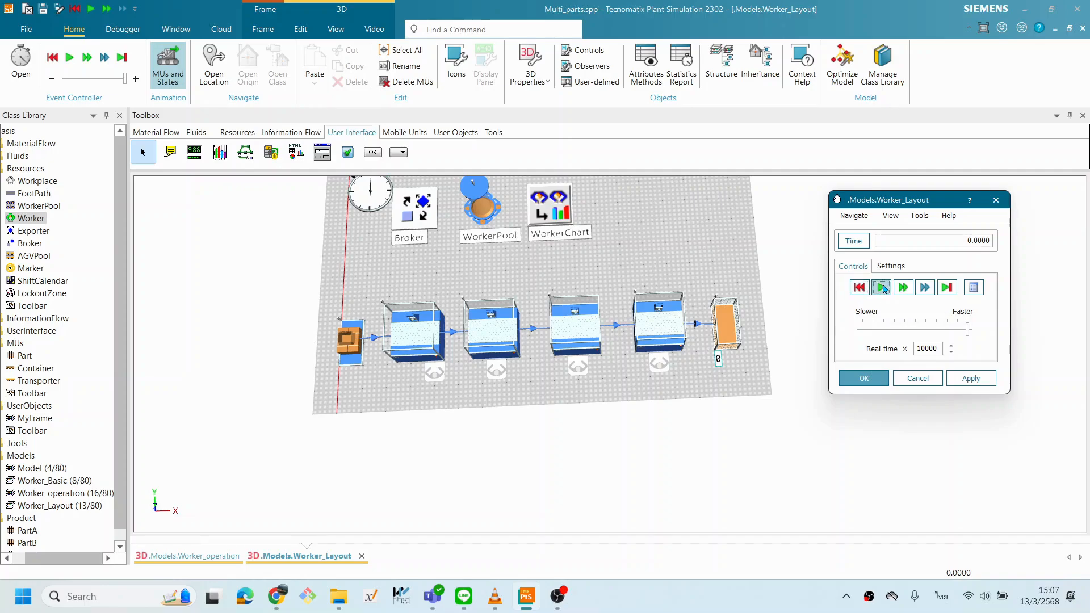
left_click_drag(614, 280, 686, 310)
double_click(514, 224)
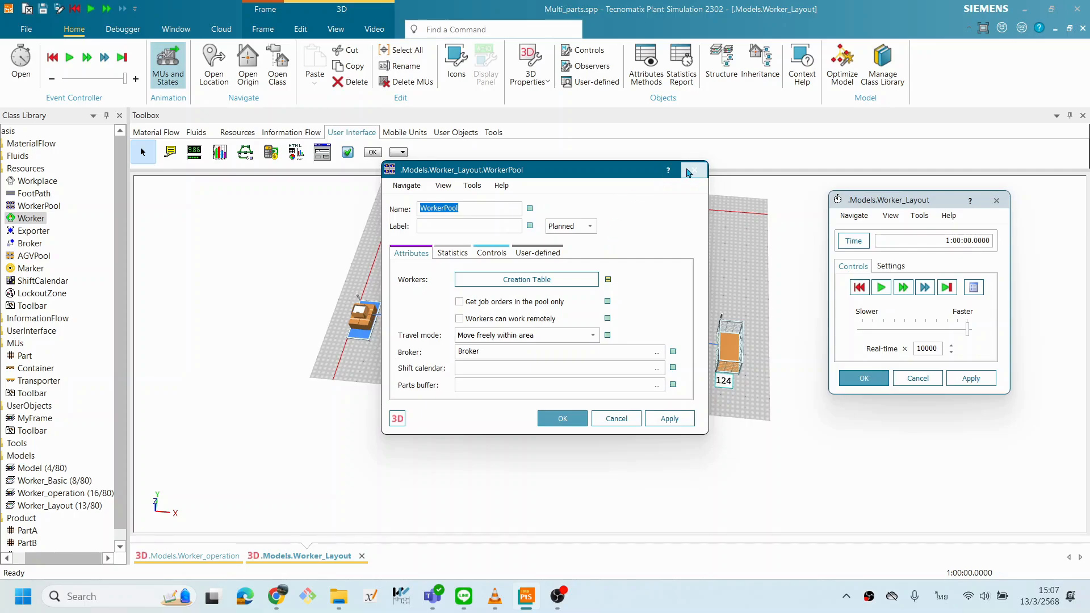
left_click(688, 170)
Display the WorkerChart's utilization chart for the pool and arrange the chart and the model side by side.
left_click(582, 233)
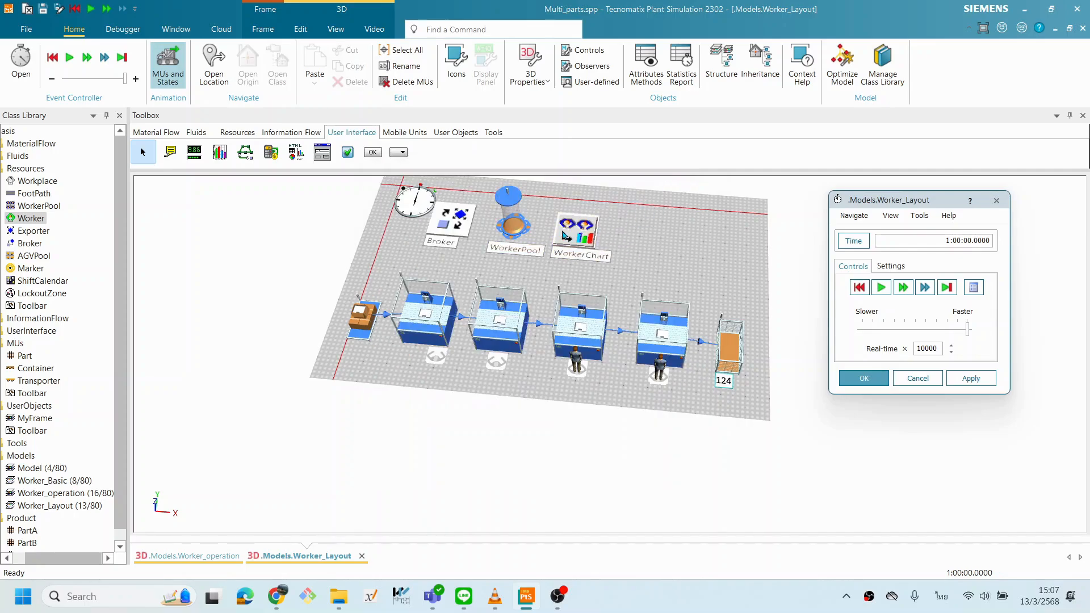
left_click(591, 239)
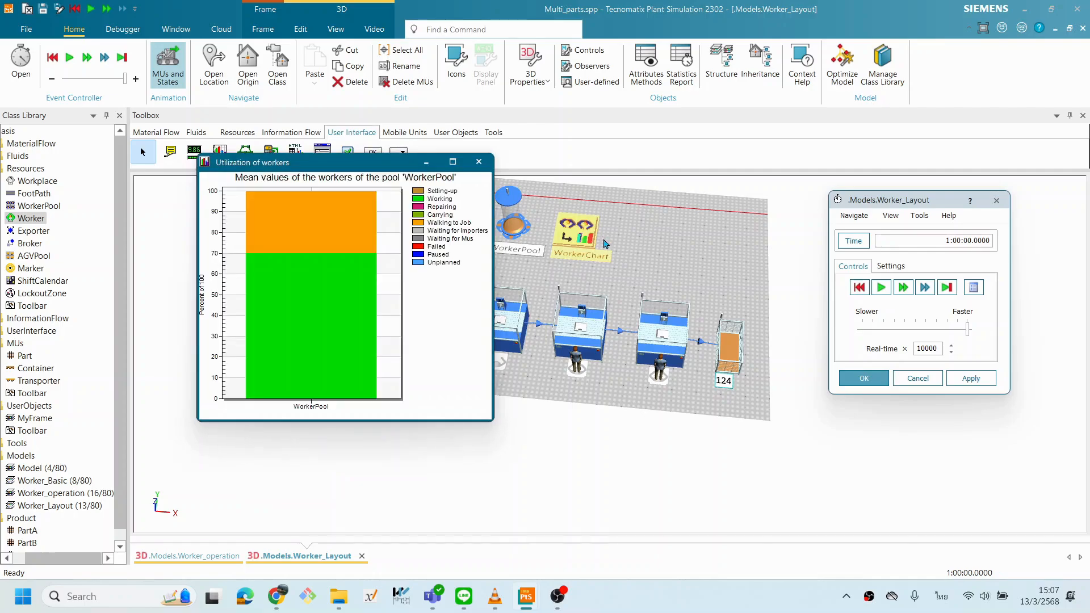
left_click_drag(378, 165, 317, 217)
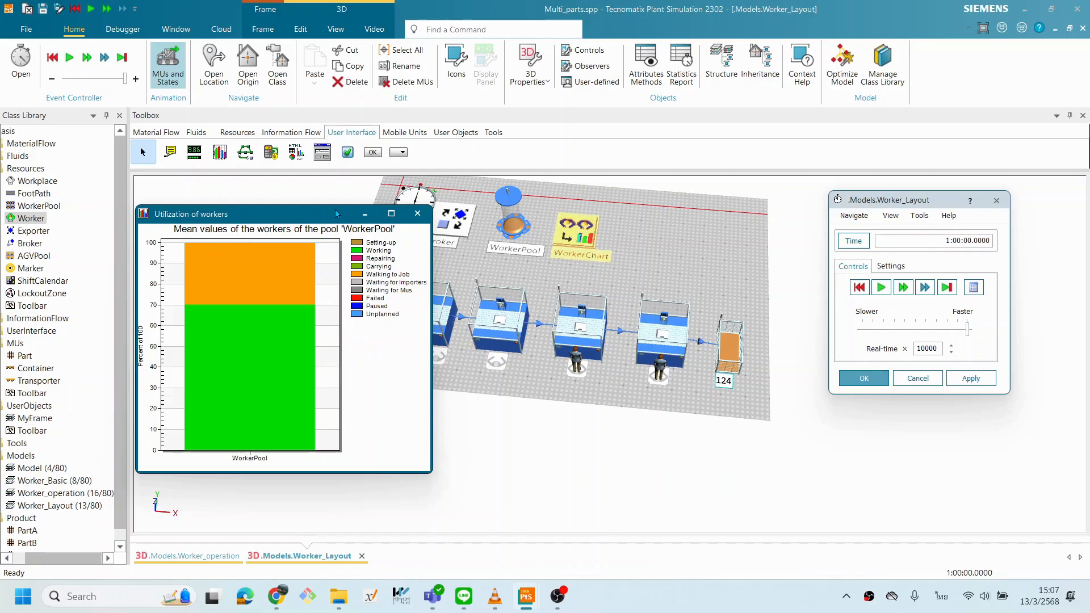
left_click_drag(335, 210, 317, 201)
left_click_drag(581, 376, 721, 361)
left_click_drag(639, 345, 673, 403)
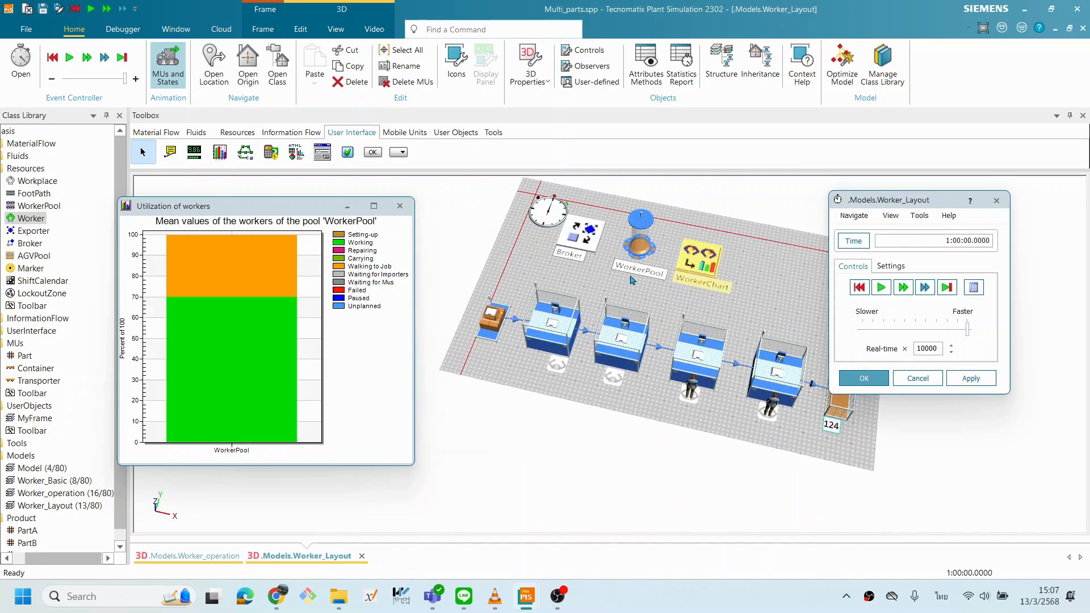
Group the worker chart by Individuals, examine each worker's utilization, and close the chart settings.
double_click(700, 268)
left_click(465, 343)
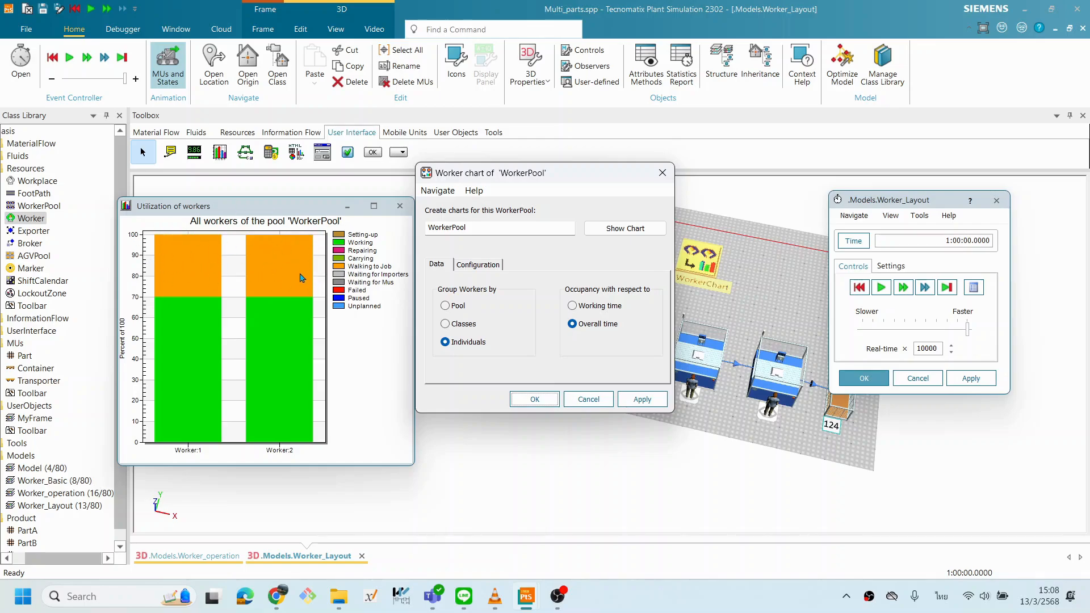
left_click(589, 399)
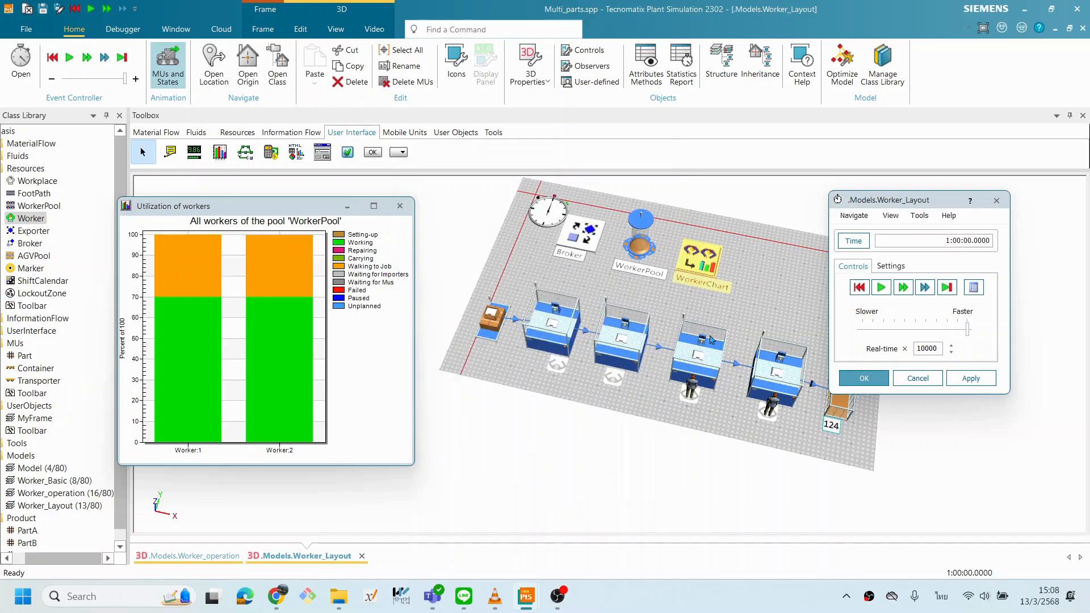
left_click(778, 312)
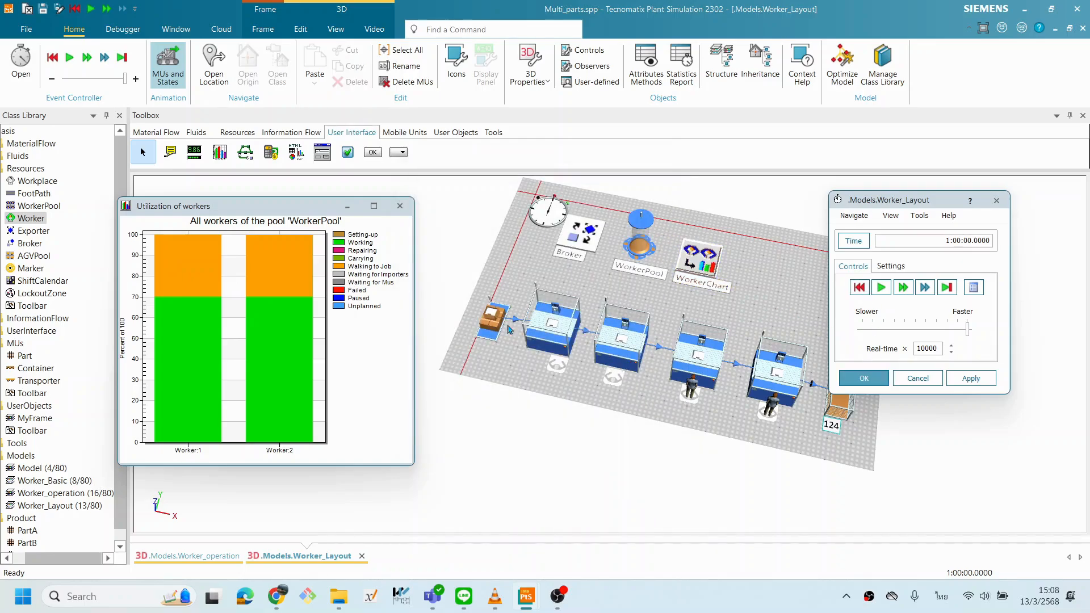
left_click_drag(518, 394, 600, 330)
left_click(862, 376)
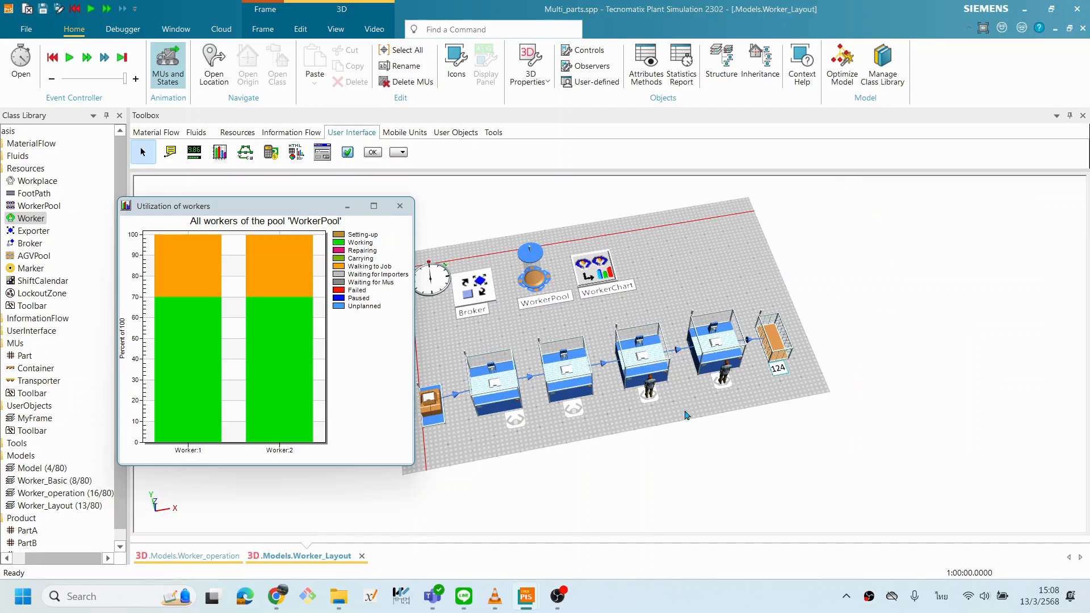
left_click(634, 349)
double_click(642, 357)
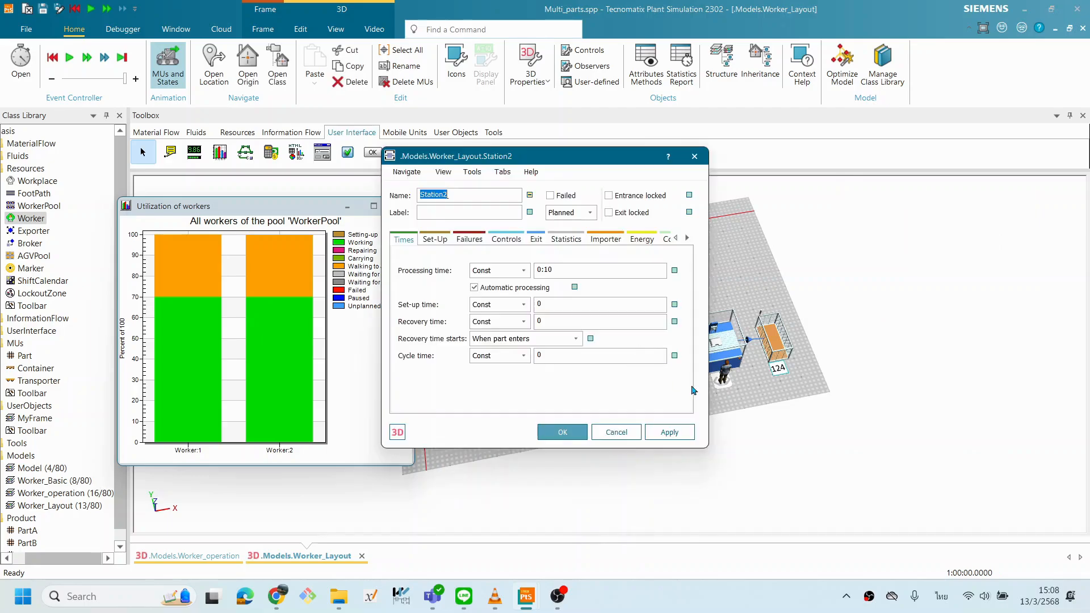
left_click(630, 436)
left_click(671, 404)
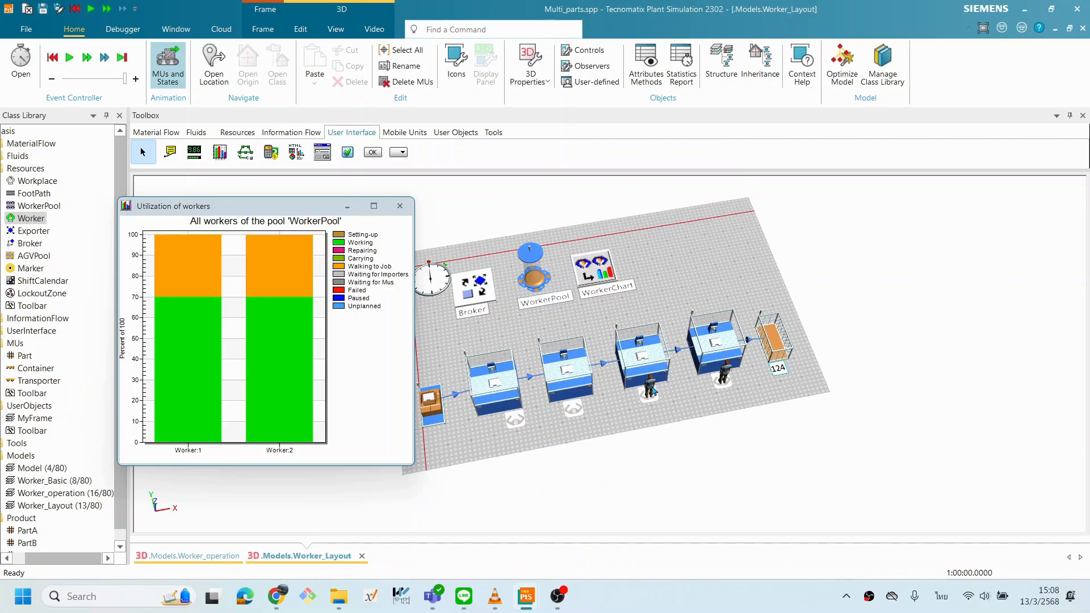
Examine the exporter statistics and traveled distance of Worker 1 and Worker 2.
double_click(654, 390)
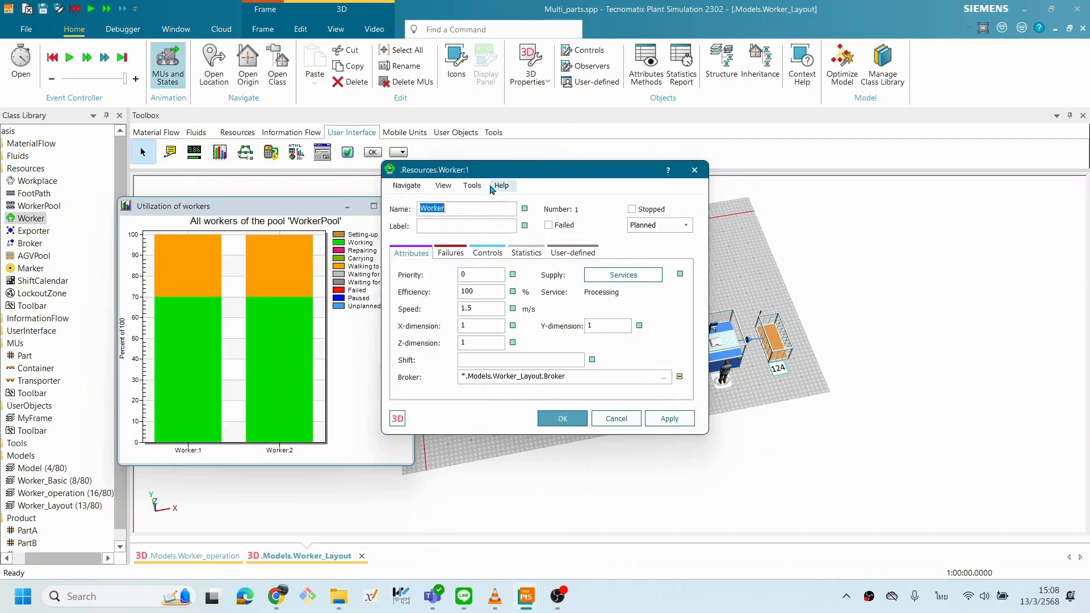
left_click(517, 254)
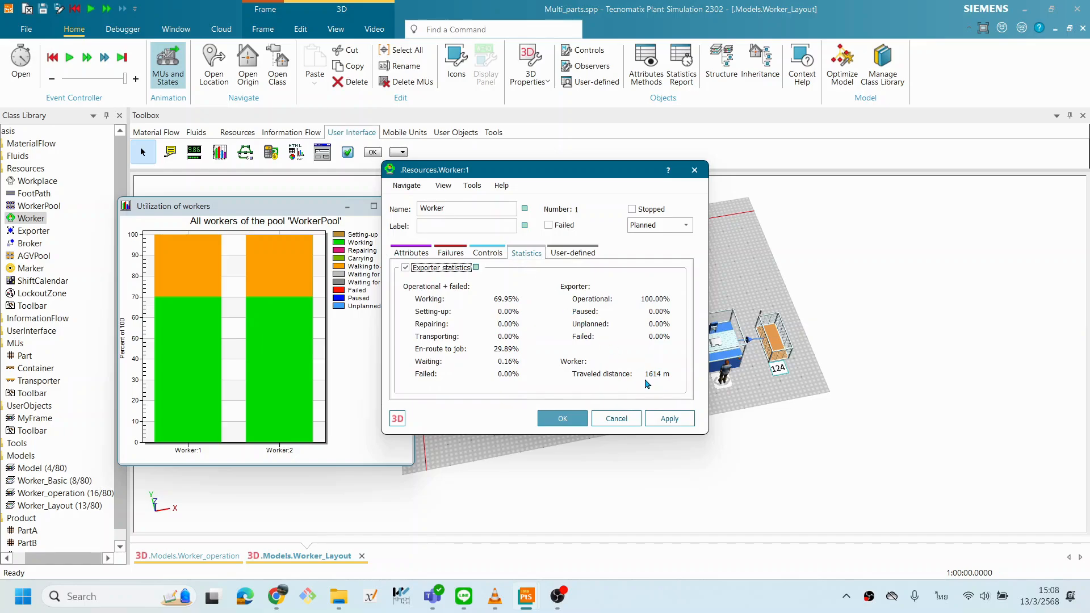
left_click(575, 425)
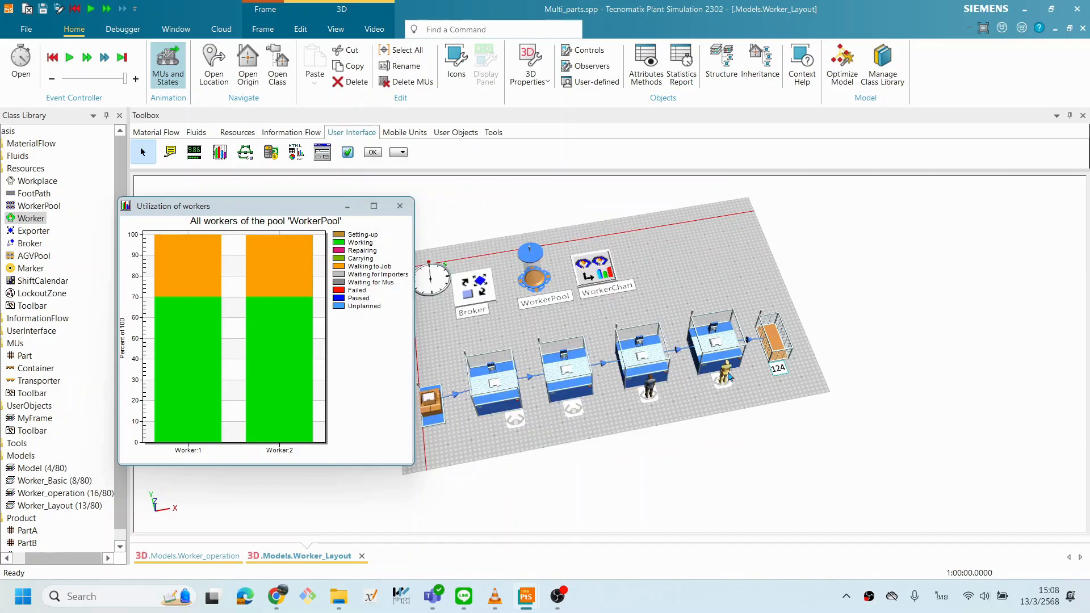
double_click(728, 375)
left_click(529, 253)
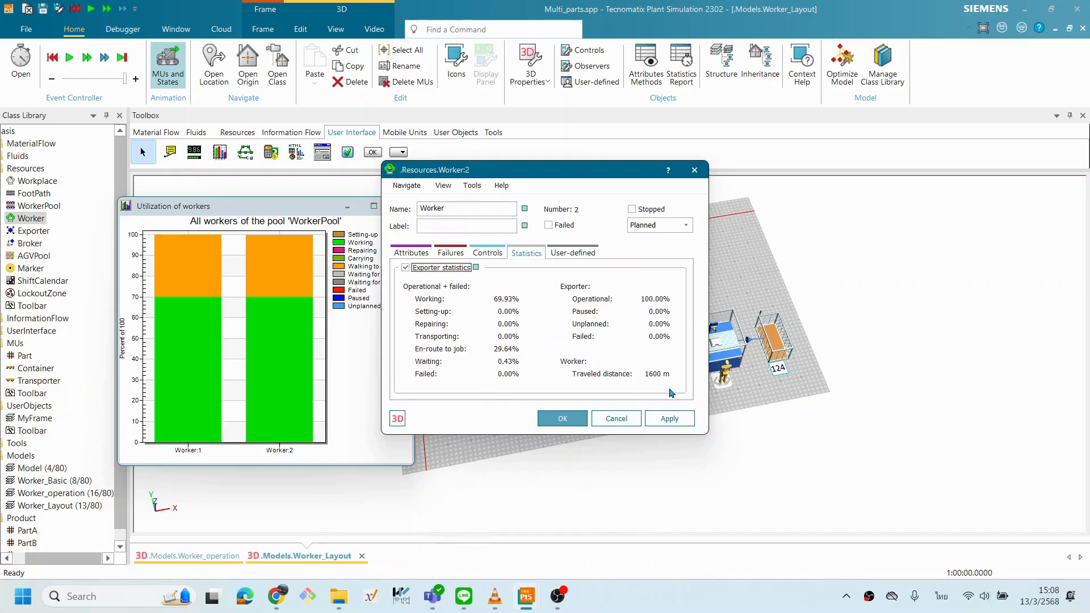
left_click(584, 424)
Launch the screen annotation tool and choose its pen for marking up the model view.
left_click_drag(606, 419, 674, 412)
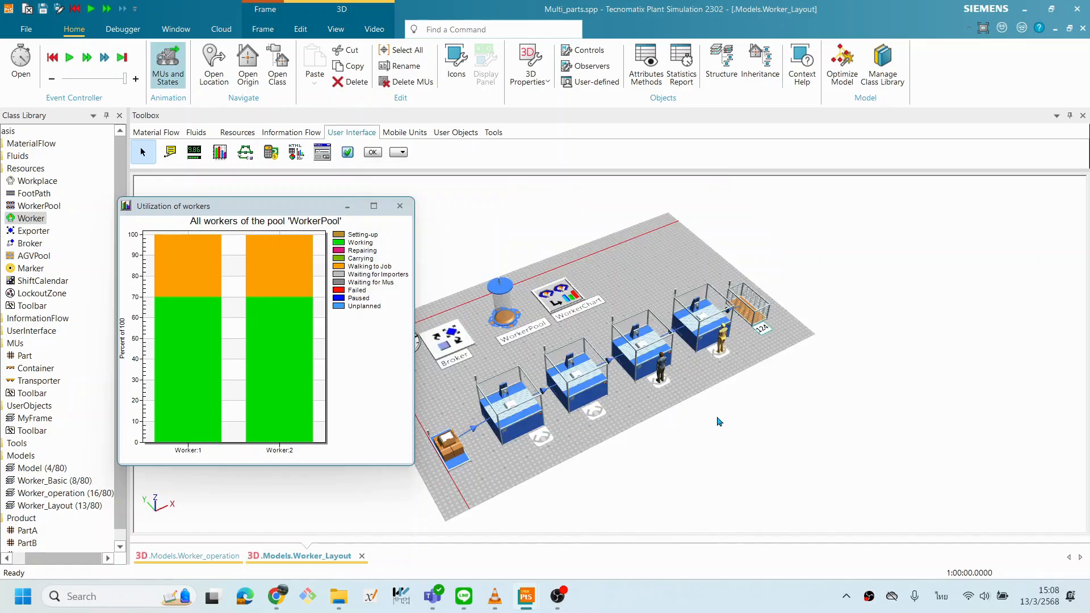
left_click_drag(704, 418, 729, 372)
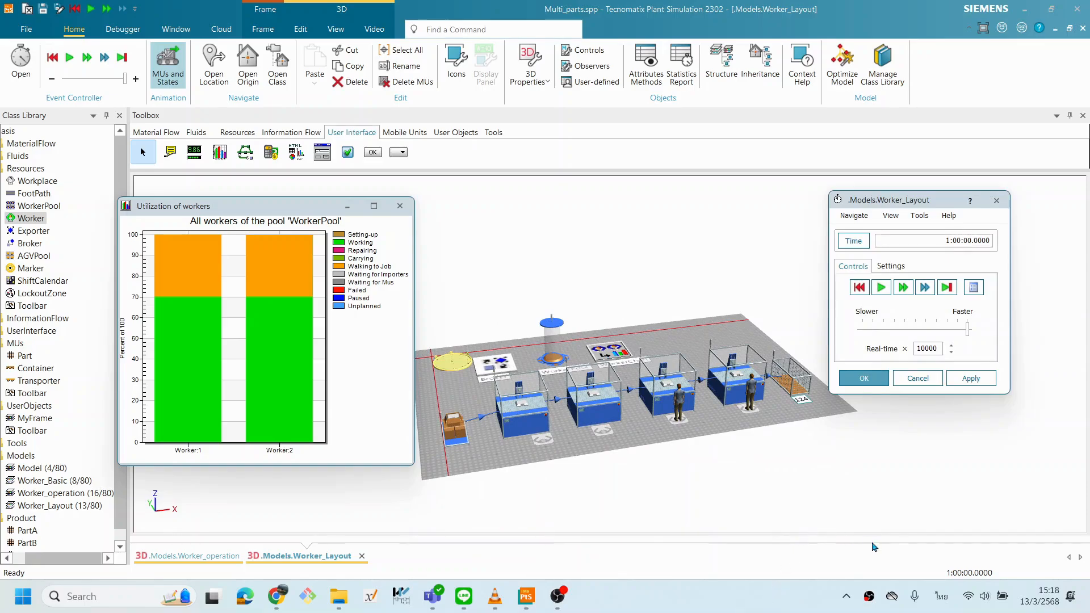
left_click(846, 596)
left_click(830, 602)
left_click(848, 596)
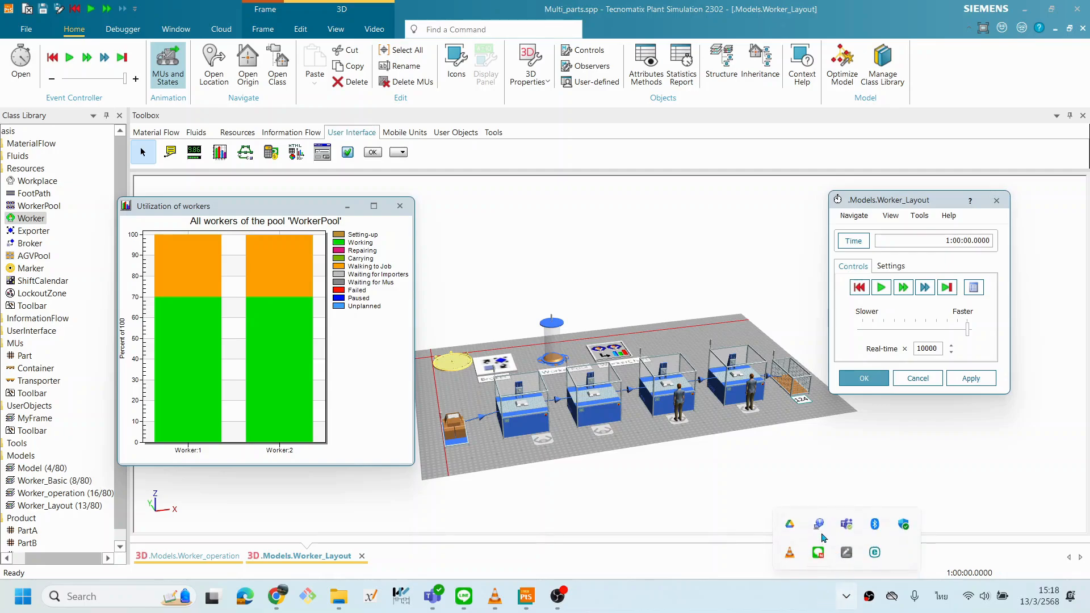
left_click(761, 606)
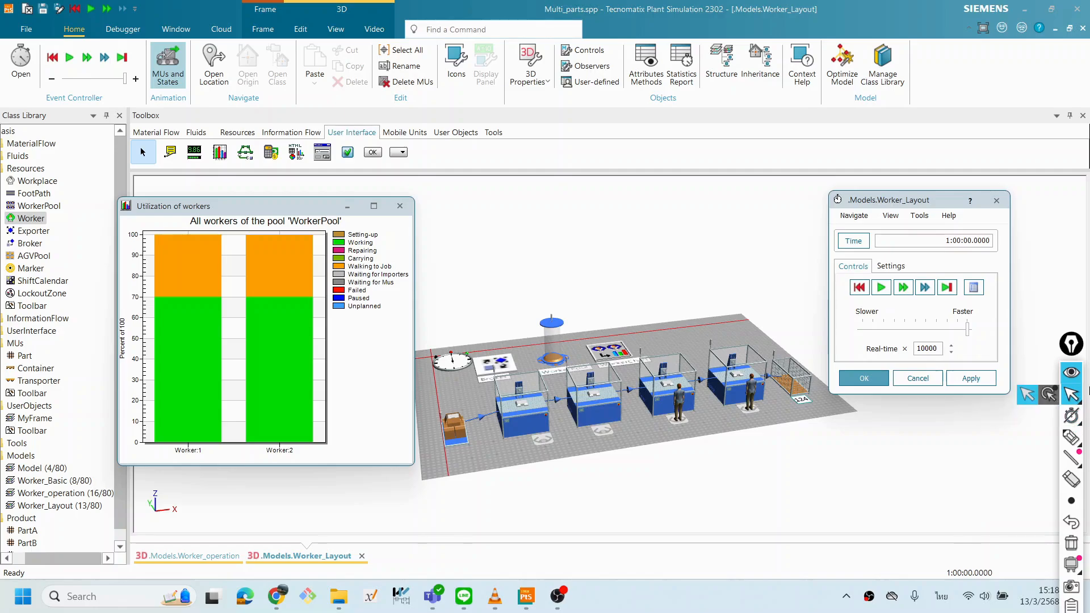
left_click(1072, 437)
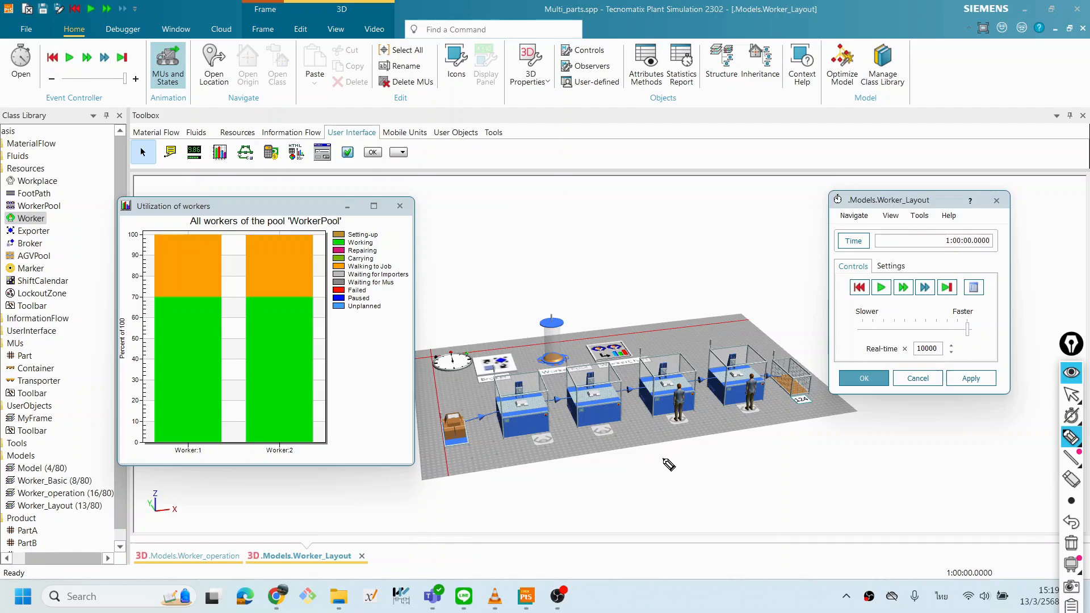
Circle the first two stations and label them A, and circle the last two stations and label them B.
mouse_move(542, 458)
left_mouse_down()
mouse_move(474, 412)
mouse_move(545, 370)
mouse_move(630, 379)
mouse_move(622, 432)
mouse_move(532, 457)
mouse_move(594, 459)
left_mouse_up()
mouse_move(678, 436)
left_mouse_down()
mouse_move(631, 392)
mouse_move(769, 348)
mouse_move(708, 436)
mouse_move(718, 461)
left_mouse_up()
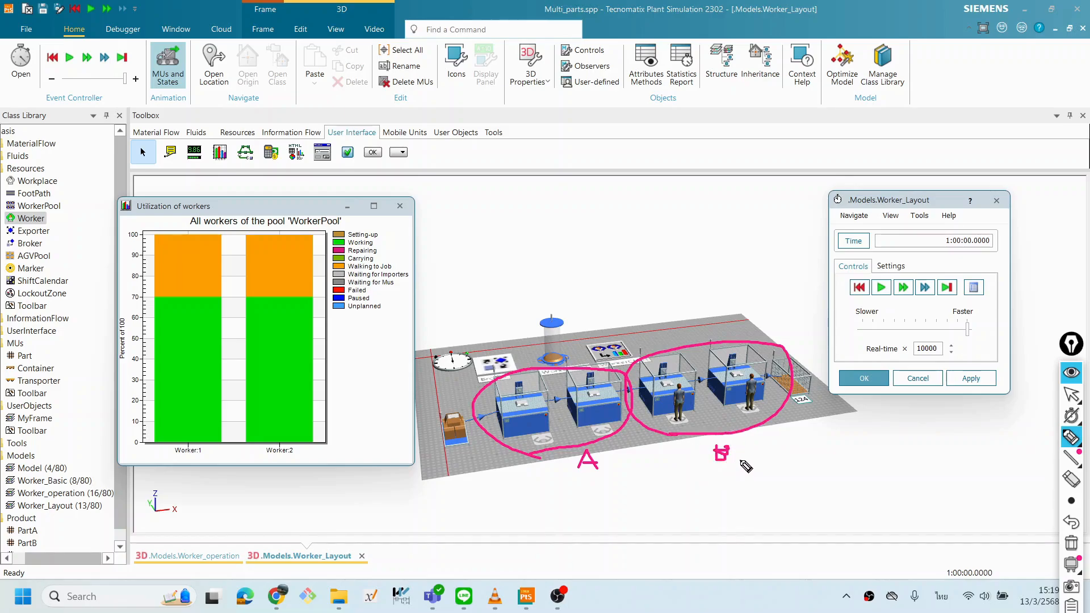
key("ctrl+z")
key("ctrl+z")
key("ctrl+z")
left_click_drag(718, 441, 716, 462)
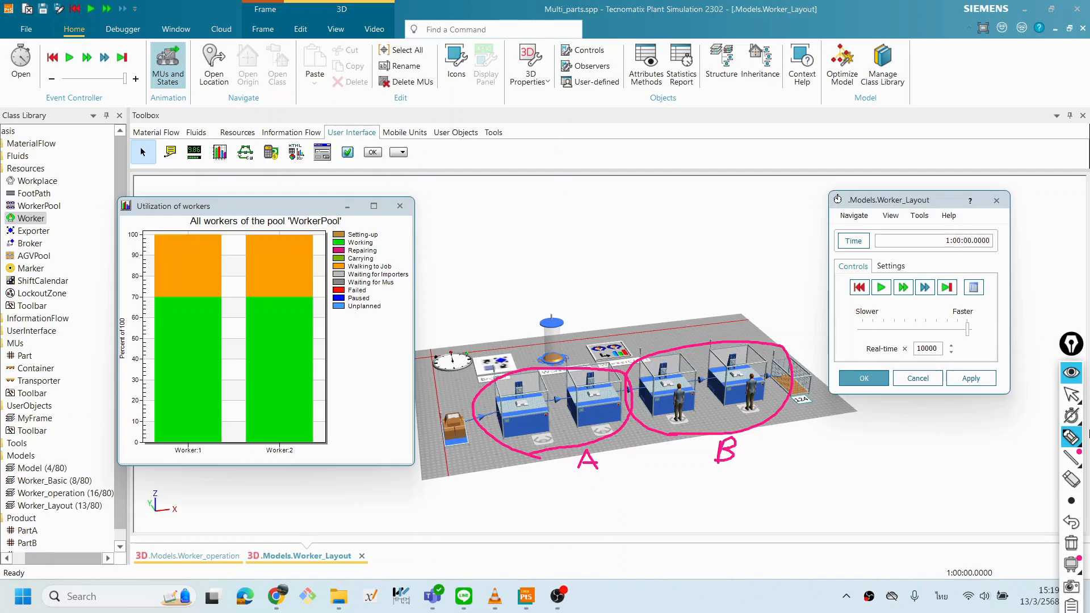
Return to the normal pointer and arrange the utilization chart and the event controller window on either side of the model.
left_click(1071, 394)
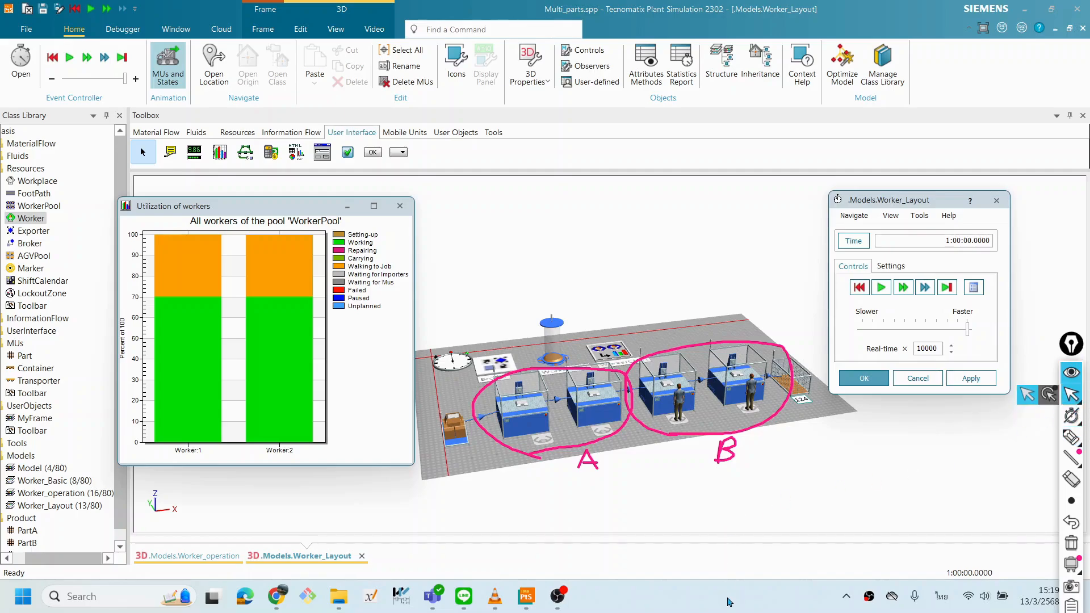
mouse_move(666, 273)
left_mouse_down()
mouse_move(682, 250)
mouse_move(671, 288)
left_mouse_up()
left_click_drag(318, 209, 544, 207)
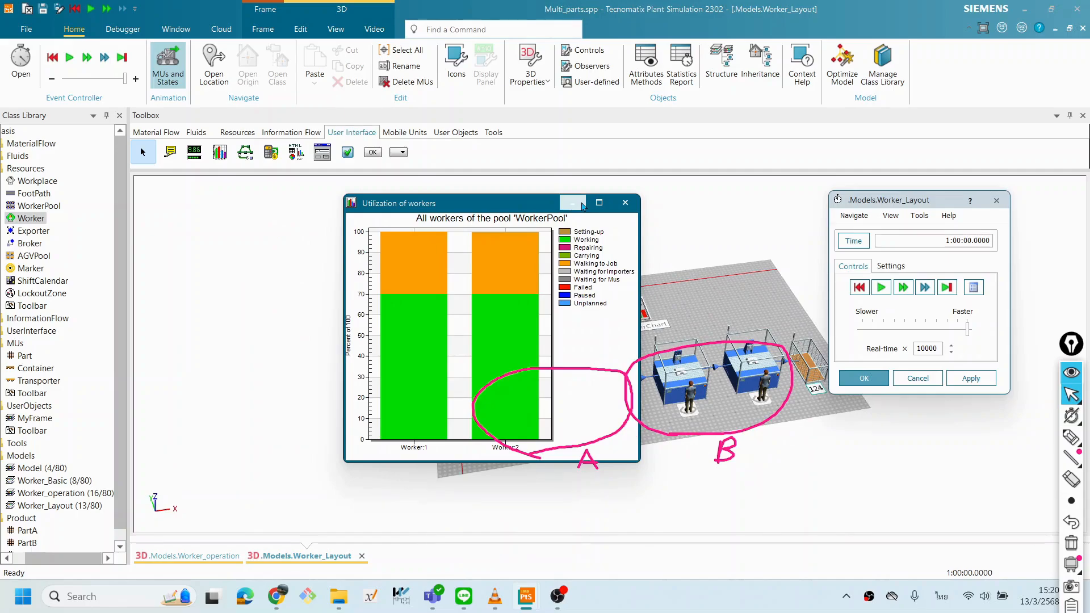
left_click_drag(540, 207, 410, 204)
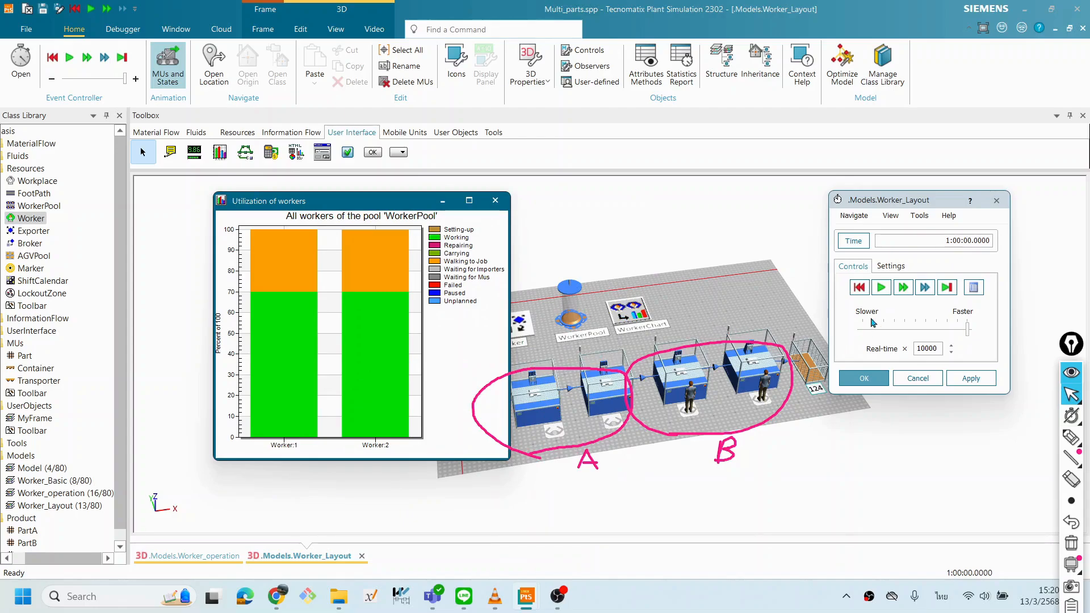
left_click_drag(890, 199, 954, 194)
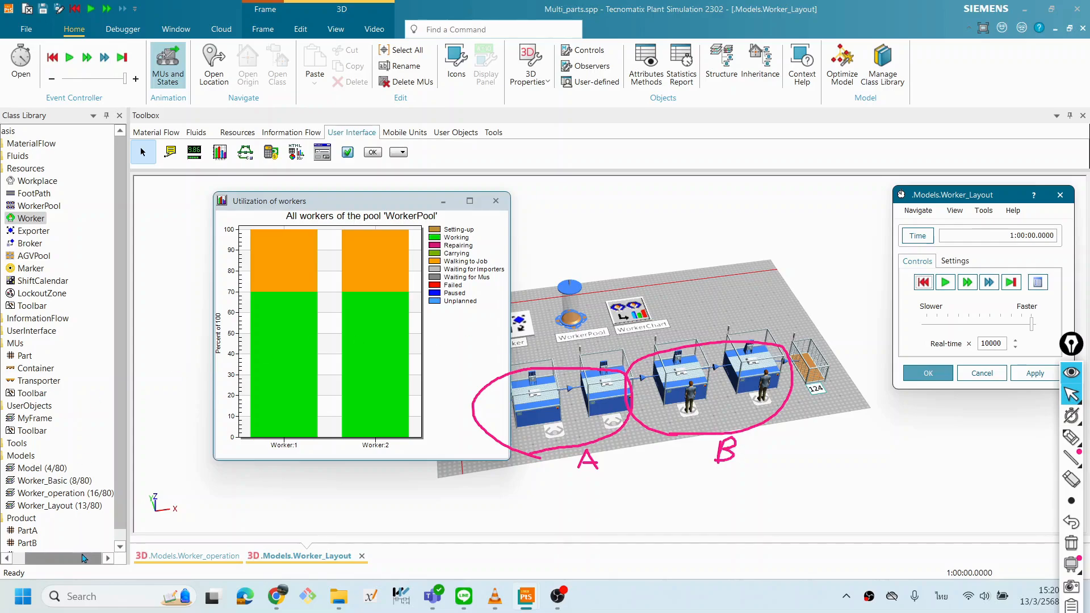
Widen the Class Library so the model names are readable and duplicate the Worker_Layout model.
left_click_drag(84, 559, 31, 556)
scroll(120, 473, "down", 1)
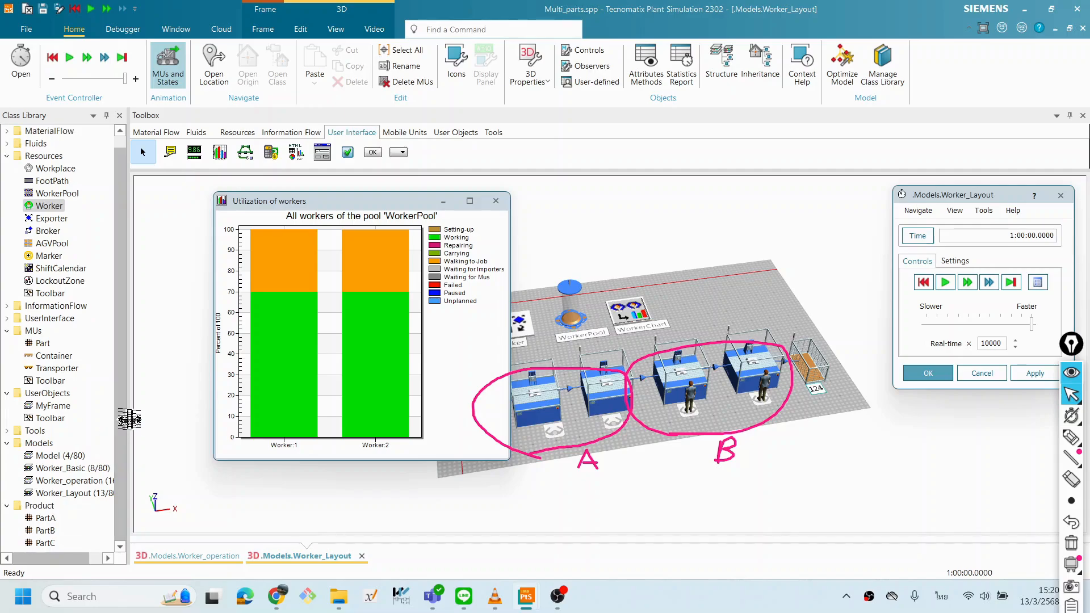
left_click_drag(130, 423, 170, 425)
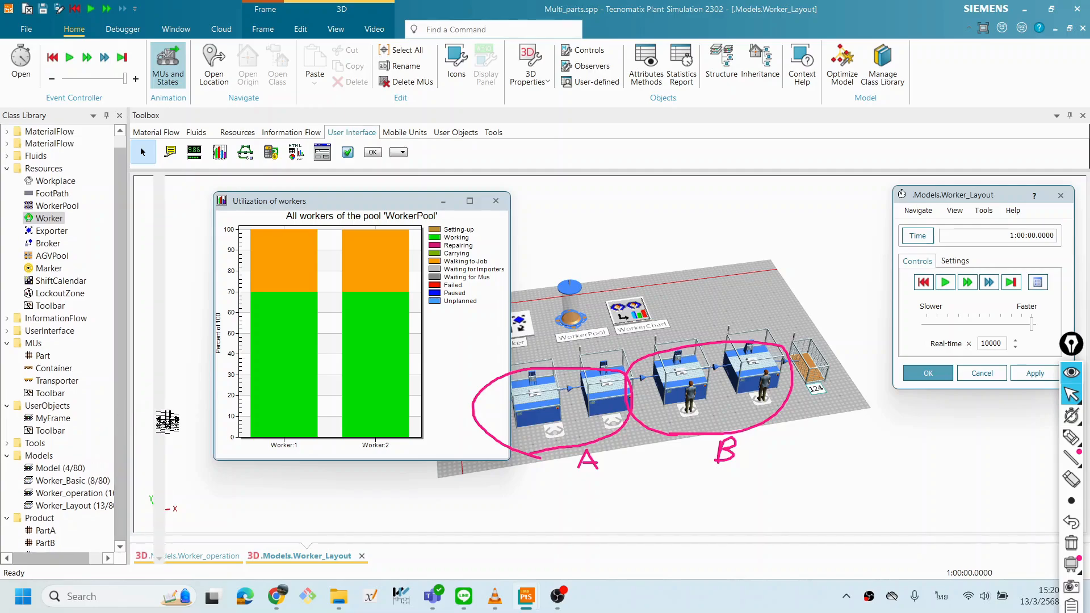
right_click(98, 511)
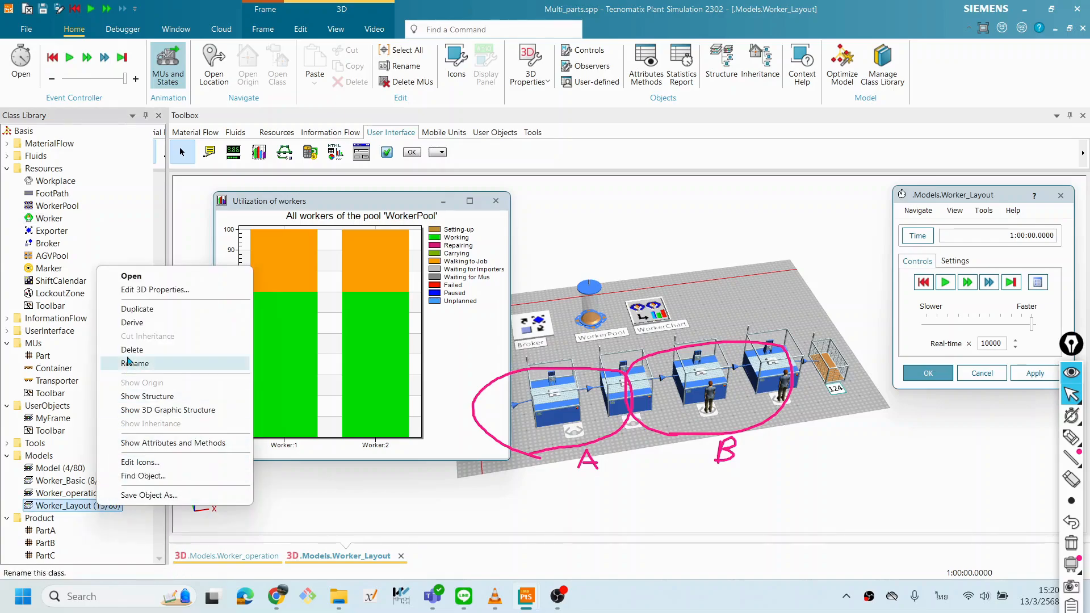
left_click(141, 310)
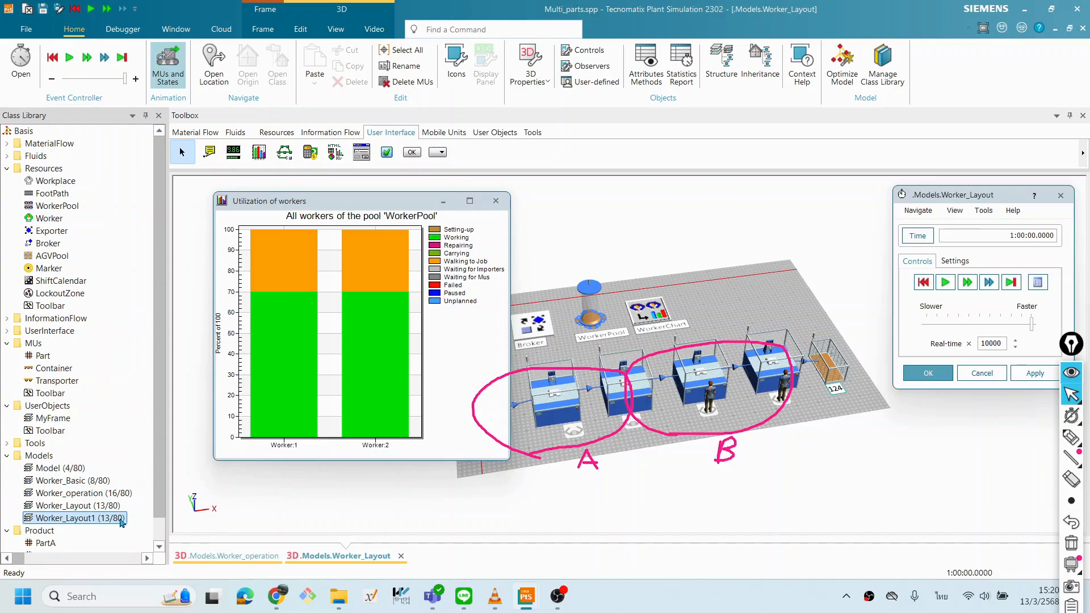
Rename the duplicated model as Worker_Layout_zone.
left_click(87, 517)
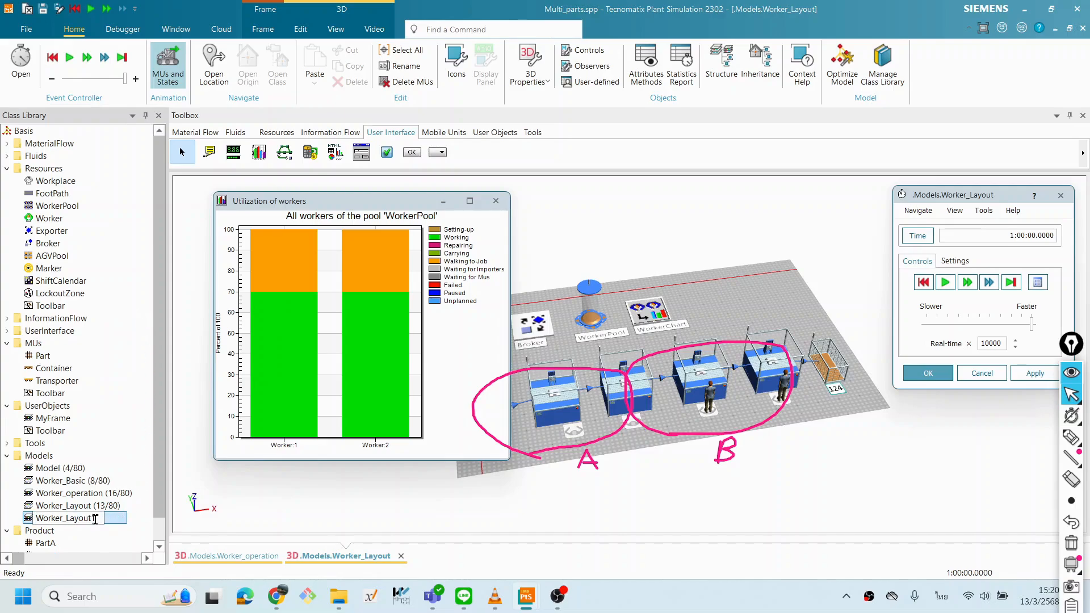
key("BackSpace")
type("๗")
key("BackSpace")
key("alt+shift")
type("_zone")
left_click(117, 505)
left_click(106, 522)
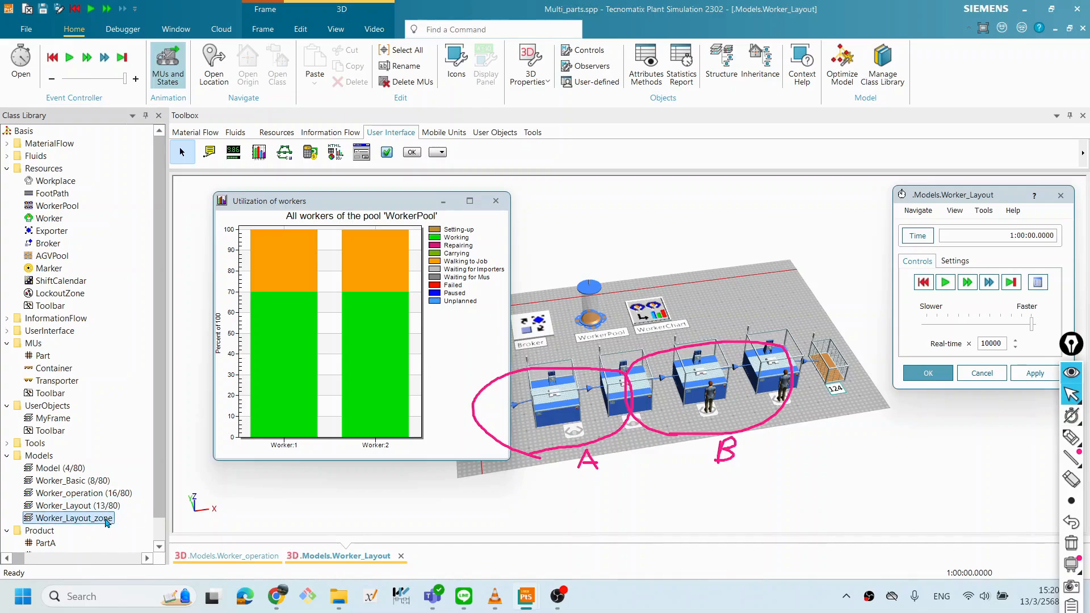
Close the Worker_Layout and Worker_operation models and open Worker_Layout_zone.
left_click(355, 561)
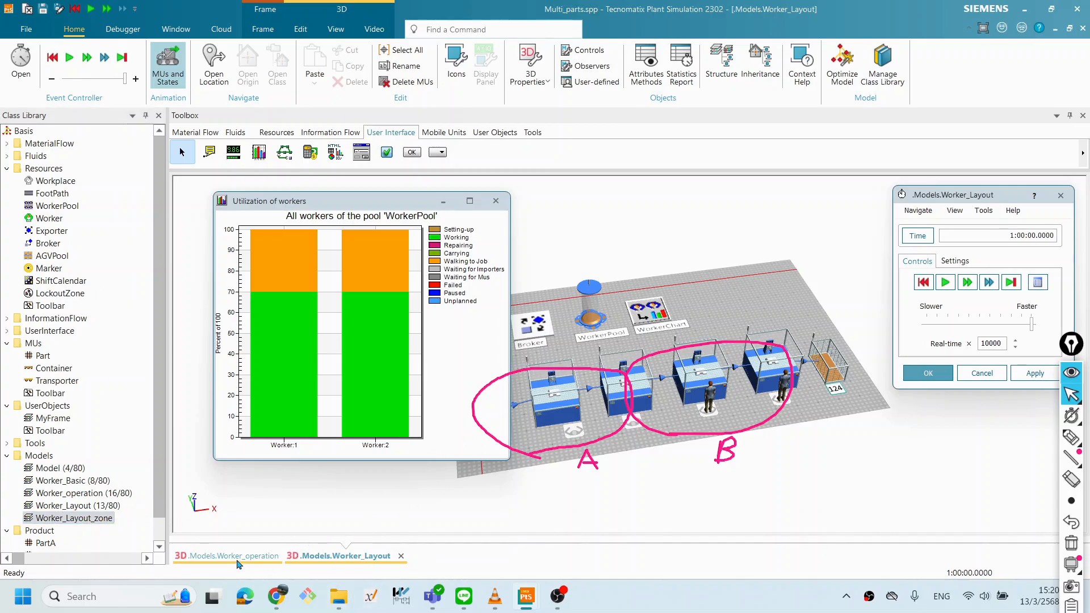
left_click(239, 561)
left_click(344, 561)
left_click(401, 558)
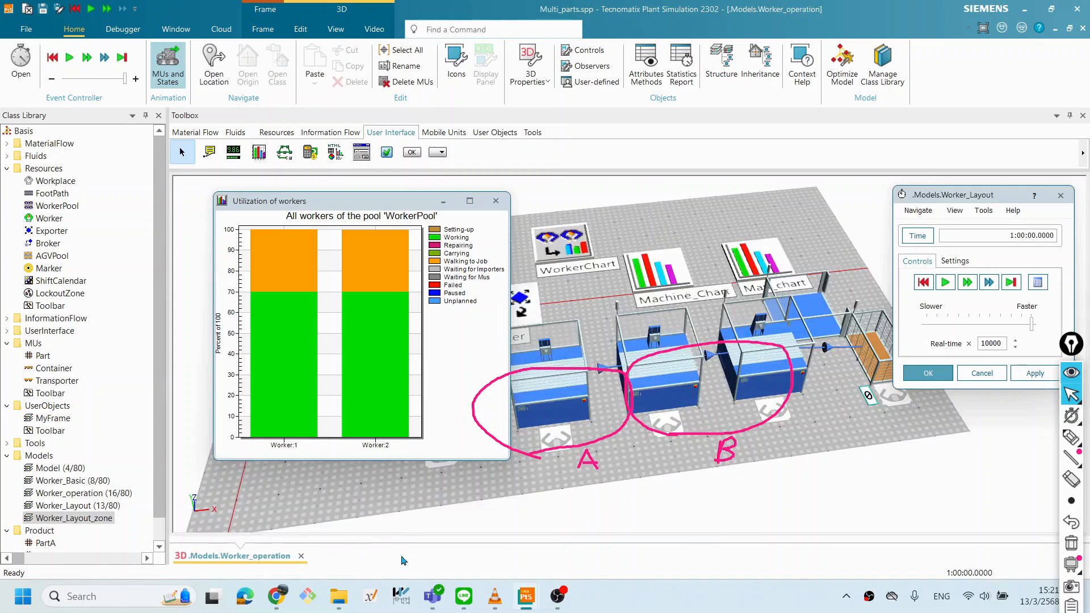
left_click(301, 556)
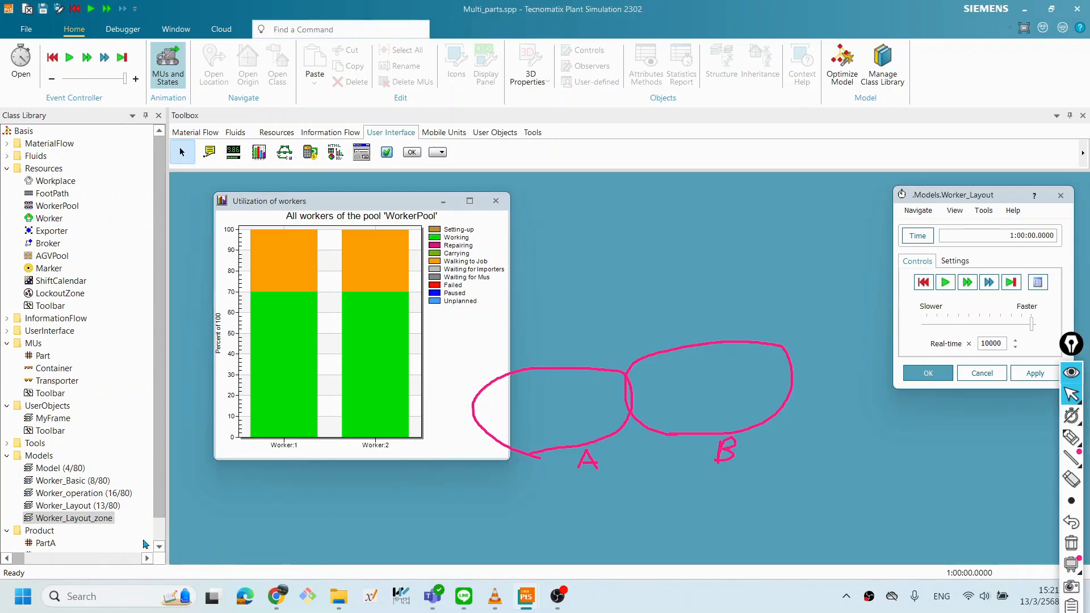
double_click(95, 517)
double_click(96, 518)
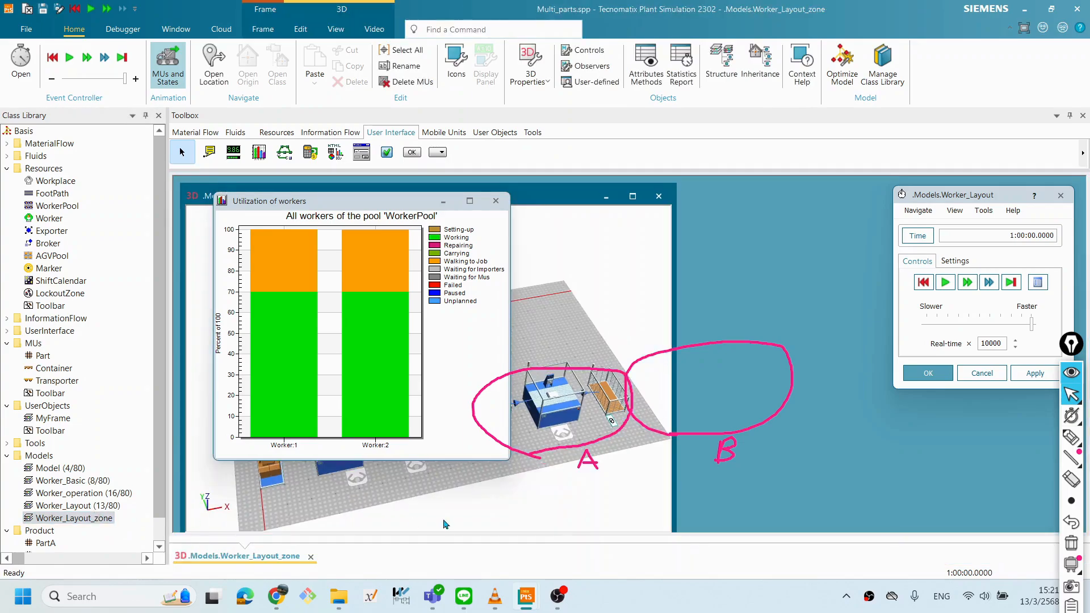
Erase the A and B zone annotations, return to the normal pointer and move the annotation toolbar out of the way.
left_click(1075, 480)
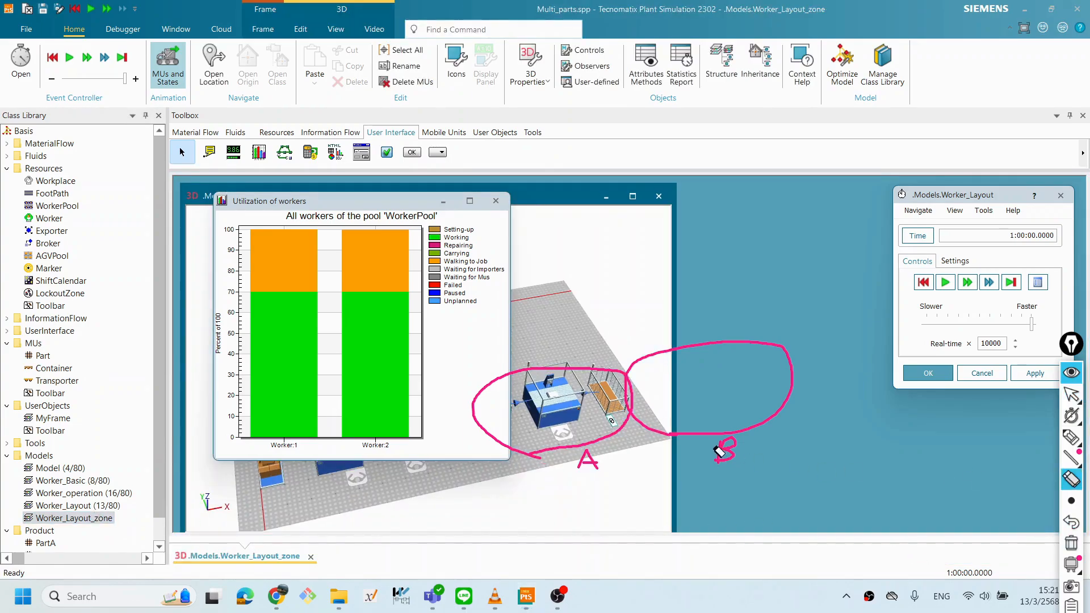
mouse_move(621, 425)
left_mouse_down()
mouse_move(578, 456)
mouse_move(721, 458)
mouse_move(548, 458)
left_mouse_up()
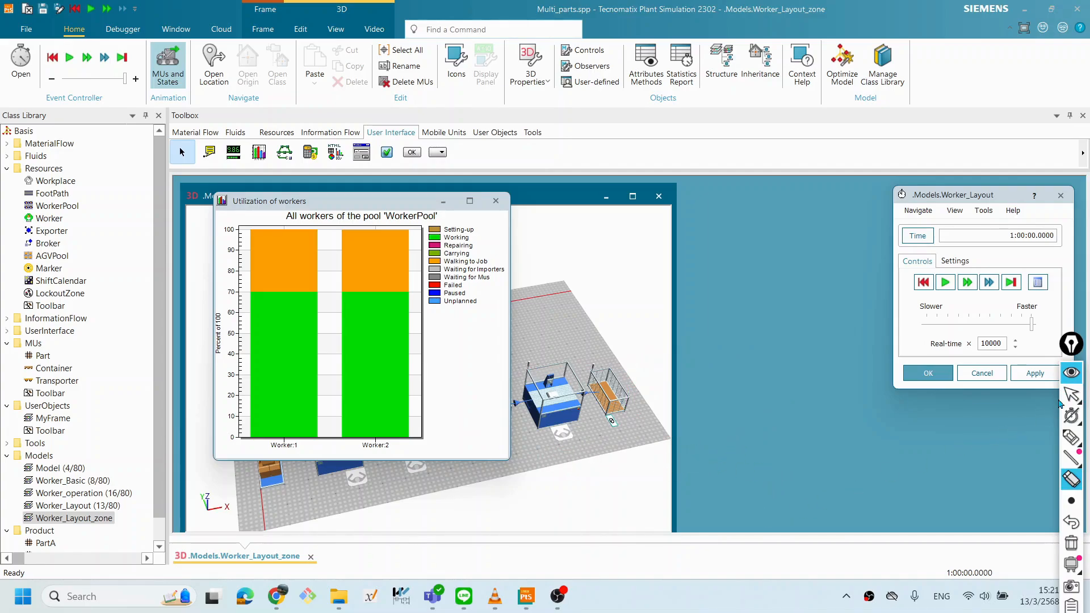
left_click(1071, 394)
left_click_drag(1069, 347, 1064, 517)
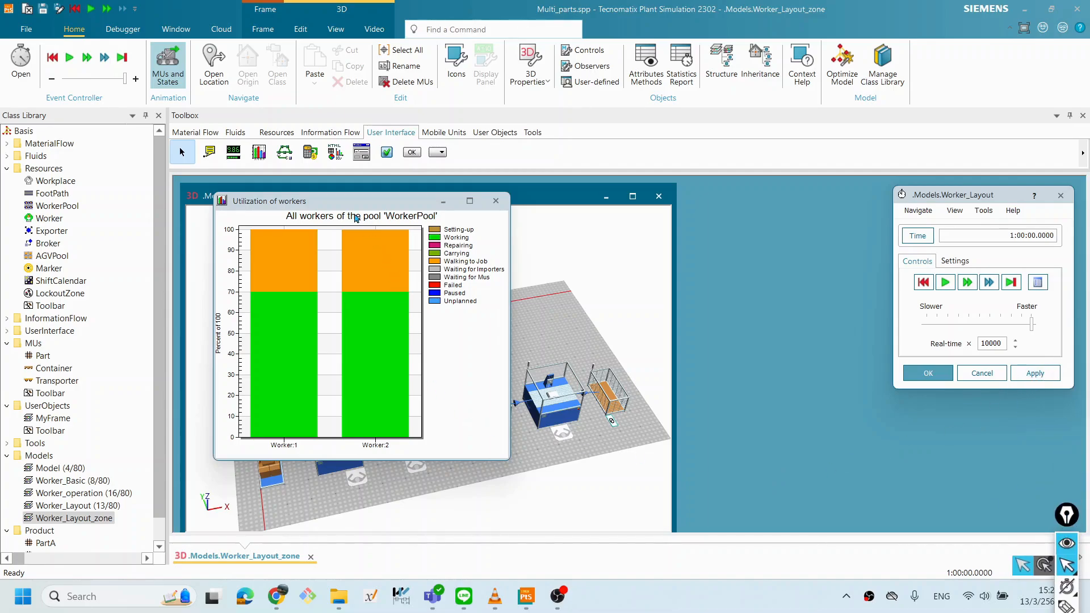
Maximize the Worker_Layout_zone model window and move the utilization chart aside so the stations are uncovered.
left_click_drag(356, 208, 321, 207)
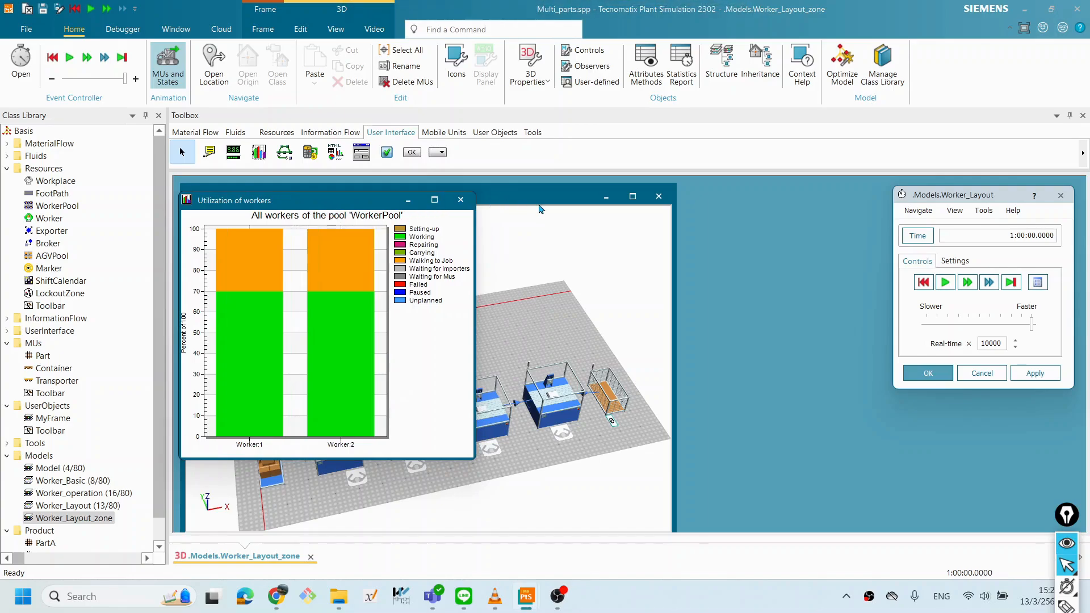
left_click(632, 197)
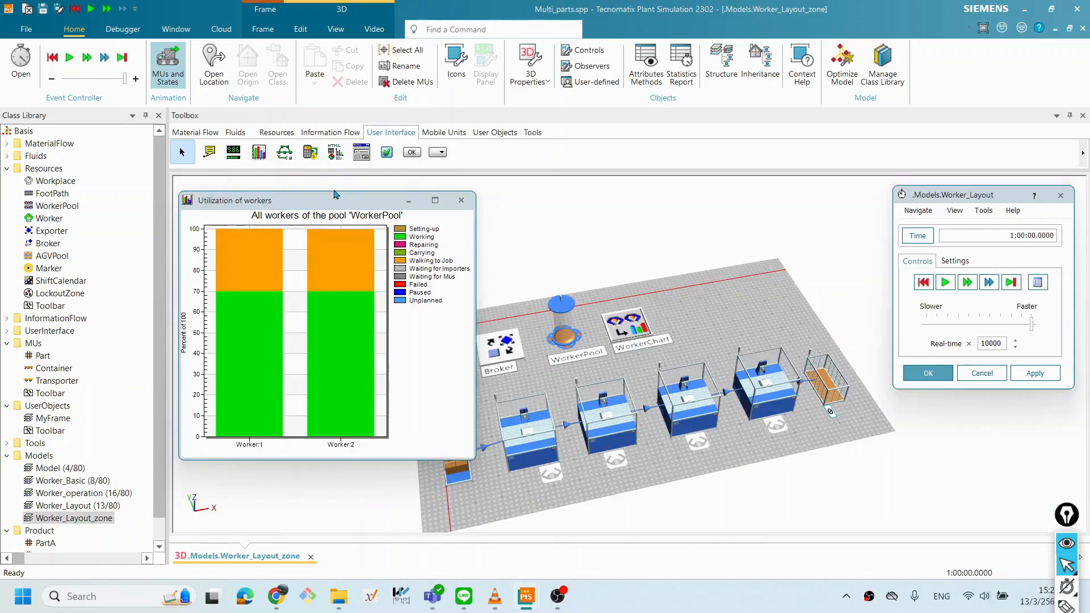
left_click_drag(333, 202, 326, 194)
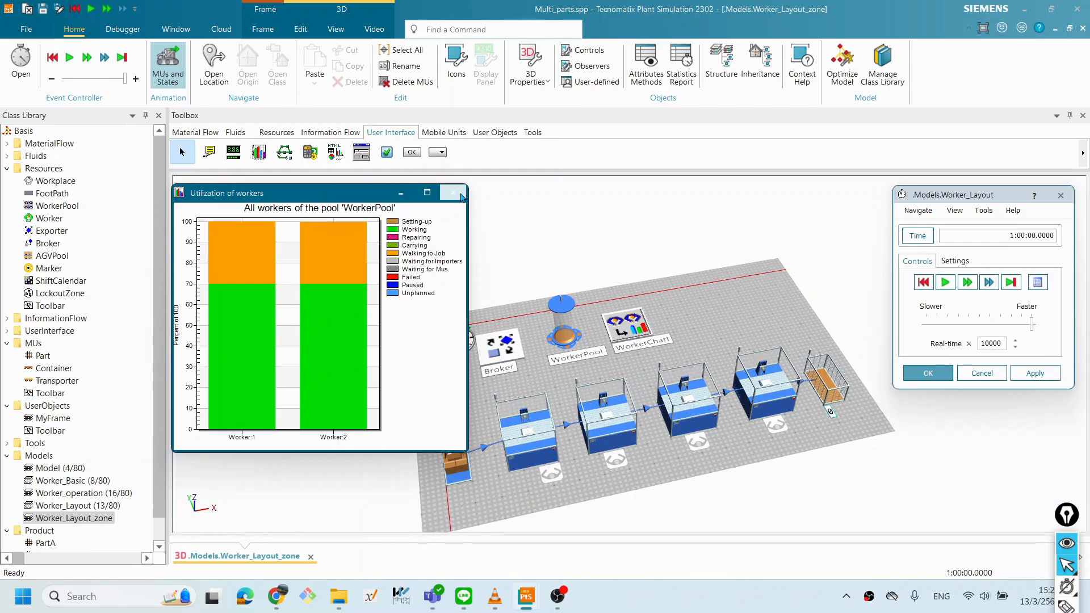
Close the worker utilization chart so that the whole station line can be seen.
left_click(453, 193)
left_click_drag(655, 442, 640, 442)
left_click_drag(721, 459, 727, 455)
left_click_drag(660, 419, 722, 402)
mouse_move(579, 379)
left_mouse_down()
mouse_move(574, 402)
mouse_move(602, 363)
mouse_move(582, 376)
left_mouse_up()
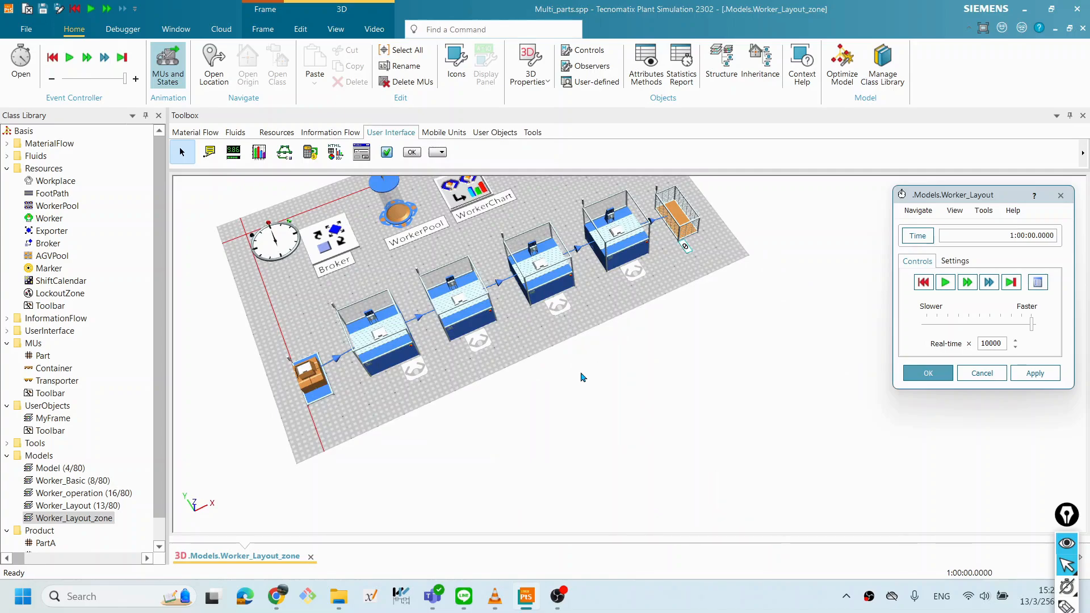
Run the Worker_Layout simulation, slow it to 80x real time, reset it and close its event controller.
left_click(945, 282)
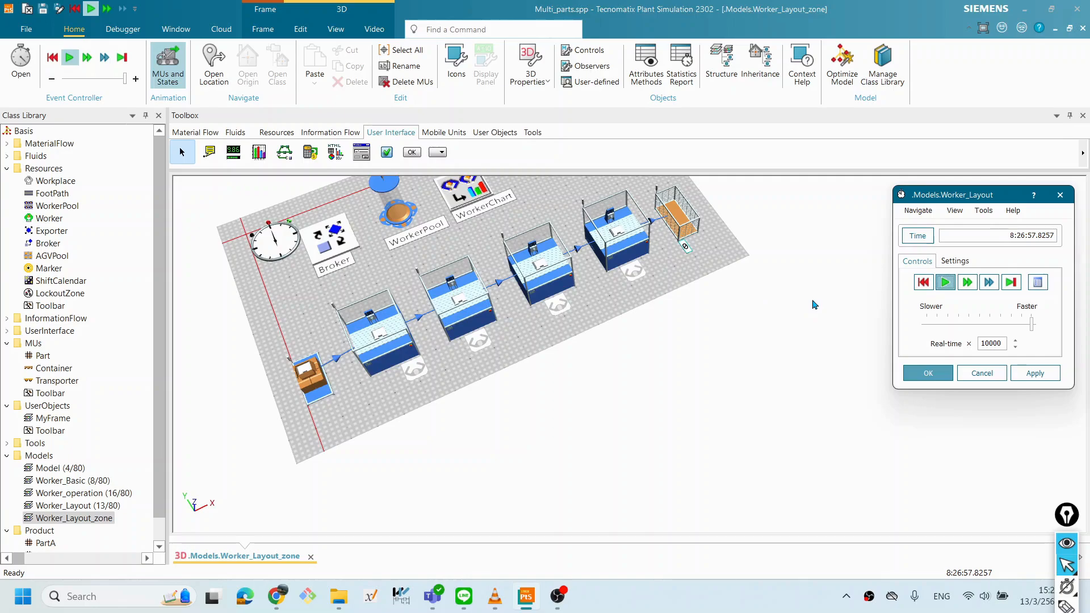
left_click_drag(458, 274, 576, 366)
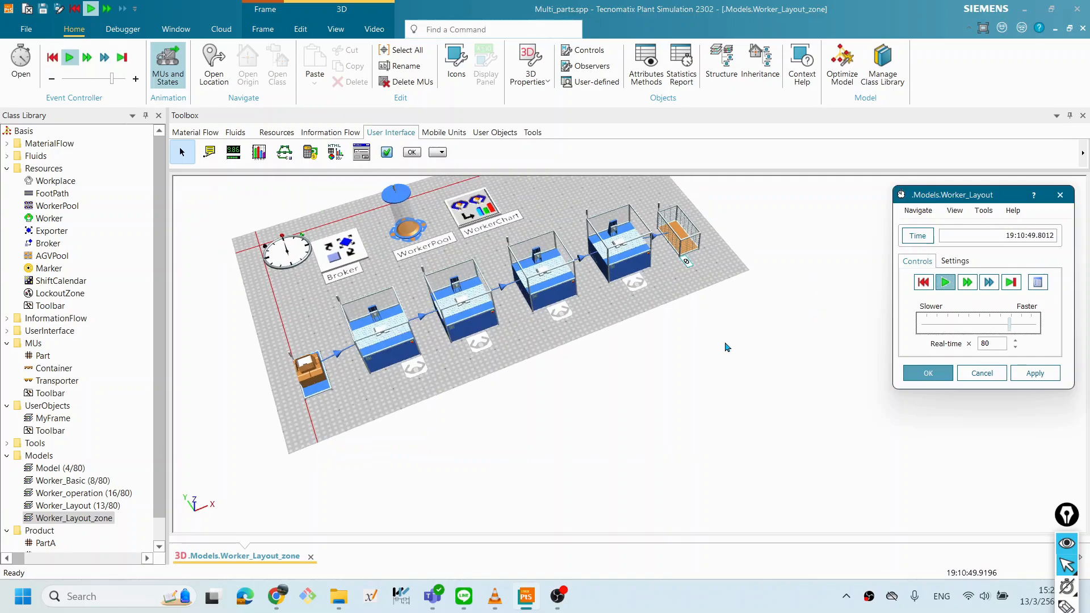
left_click_drag(726, 347, 722, 374)
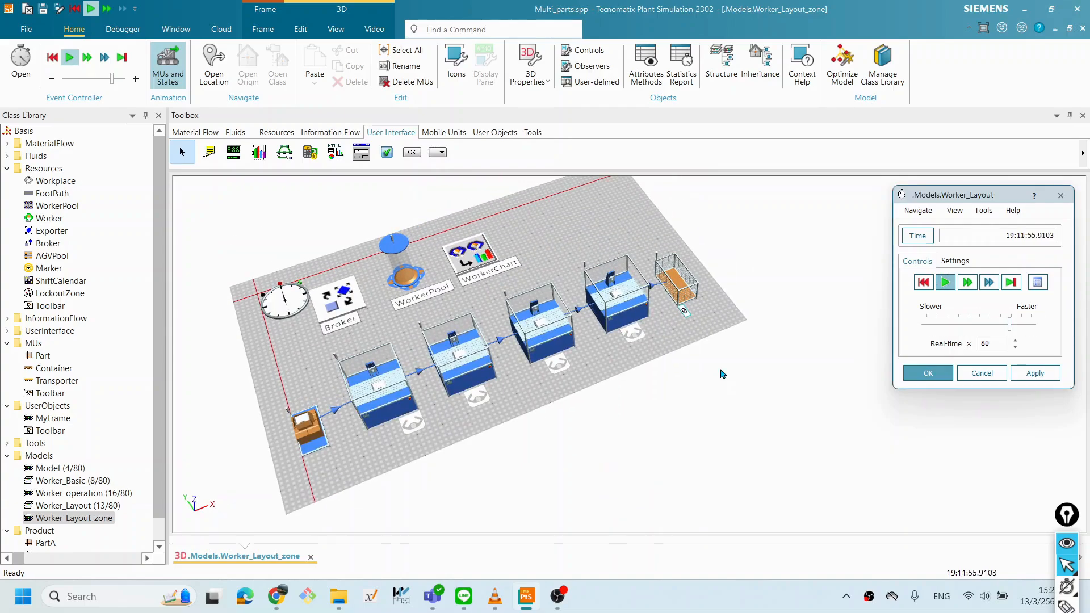
left_click(928, 282)
left_click(1060, 196)
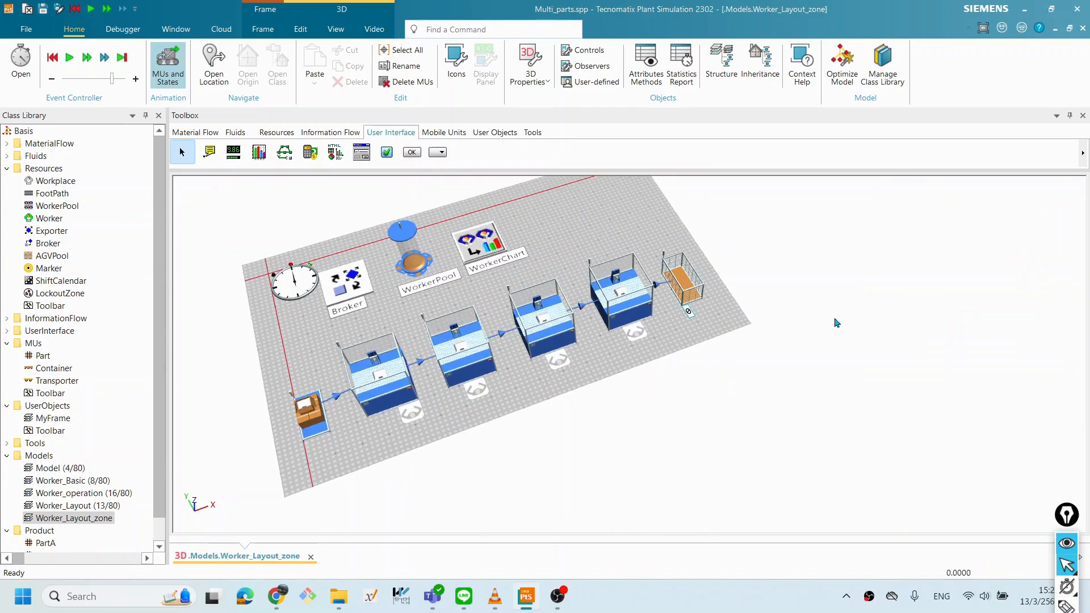
Open the event controller of Worker_Layout_zone beside the layout and run its simulation.
left_click(311, 285)
double_click(310, 285)
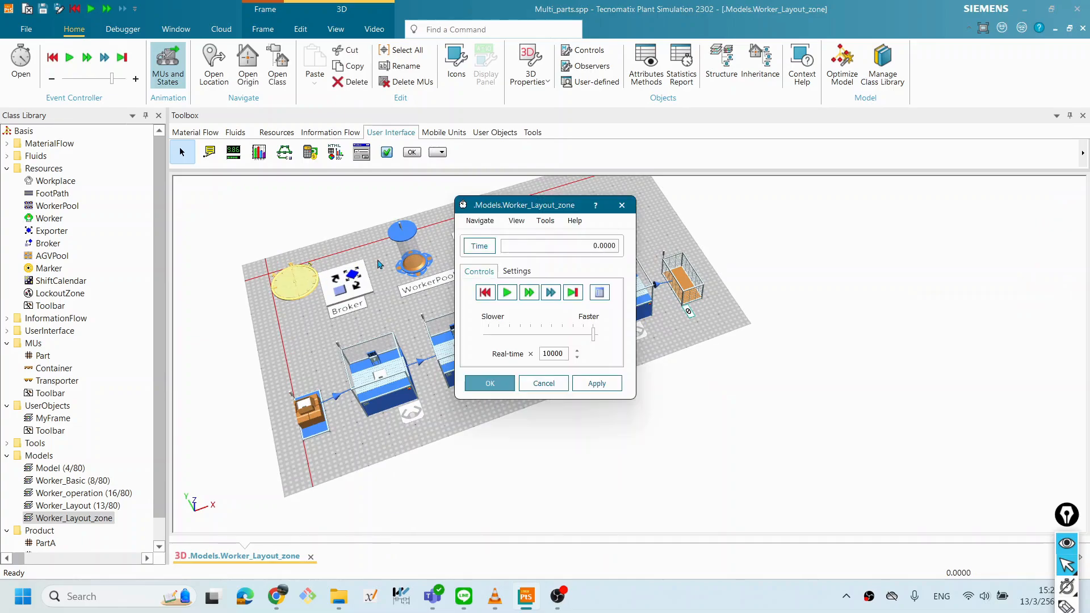
left_click_drag(507, 207, 871, 207)
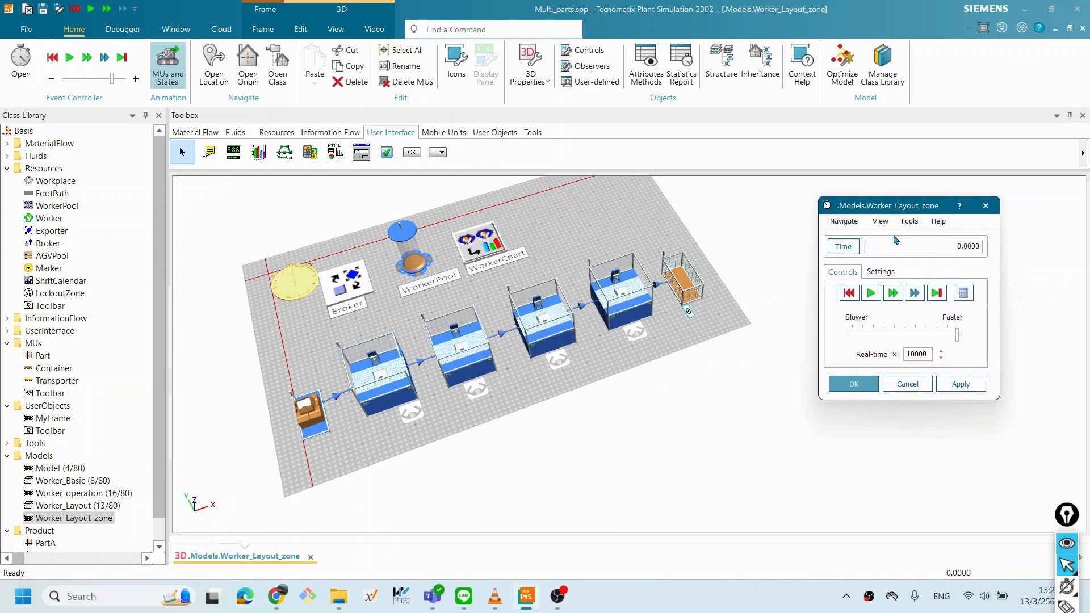
left_click(872, 296)
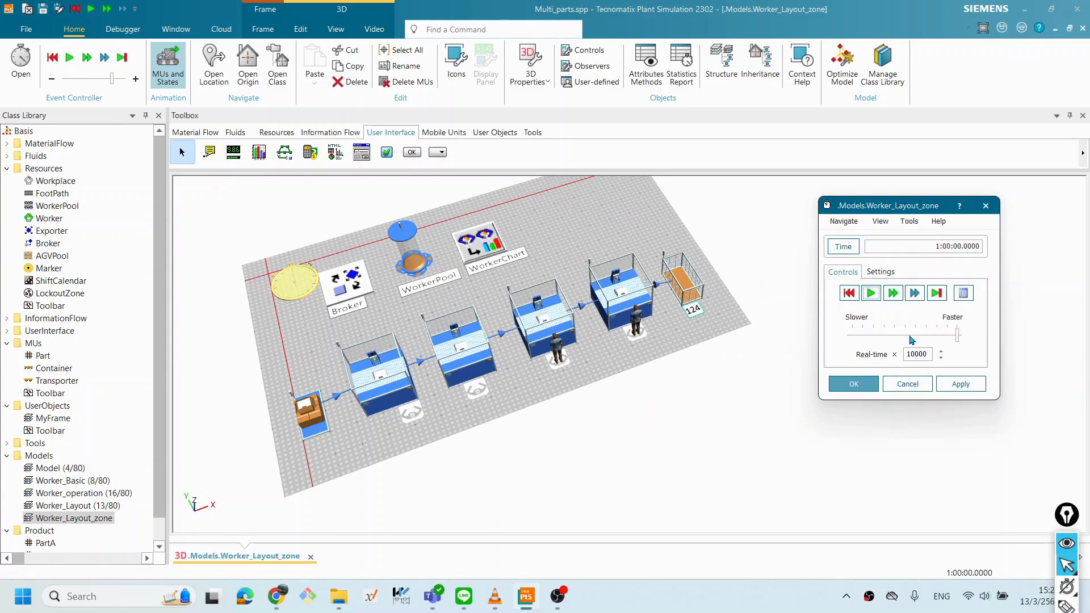
Examine which stations the two workers occupy and where they stand along the line.
left_click_drag(591, 438, 574, 401)
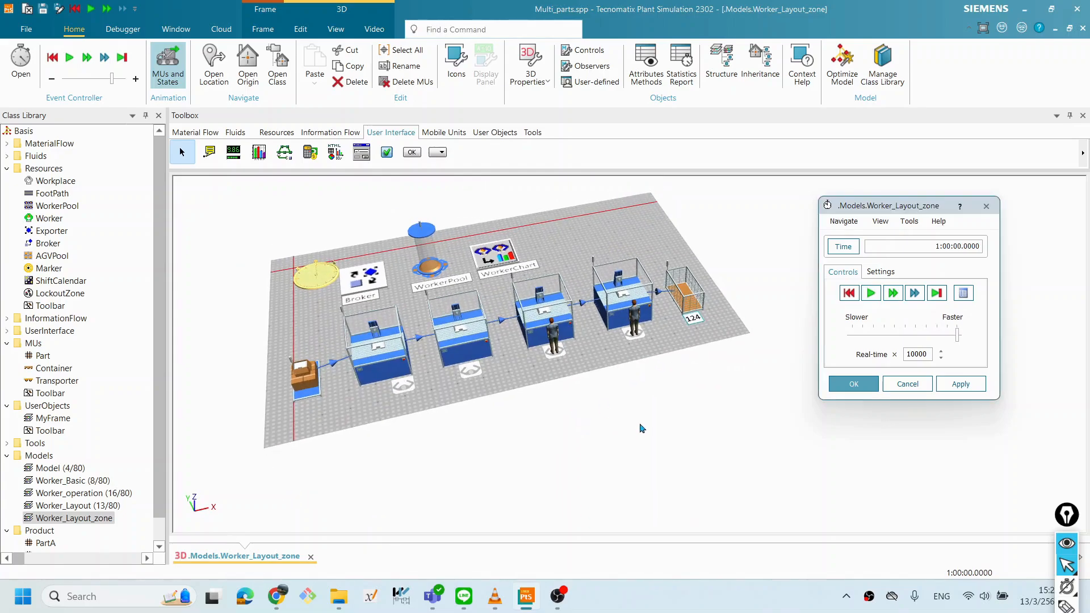
scroll(628, 419, "up", 3)
left_click_drag(619, 328, 544, 393)
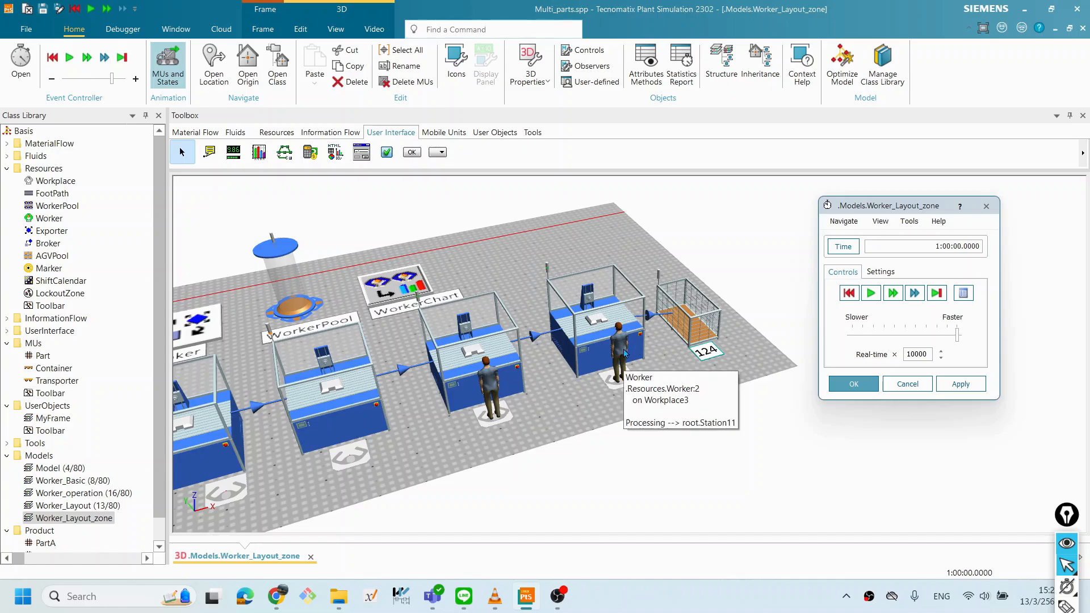
left_click_drag(626, 394, 625, 396)
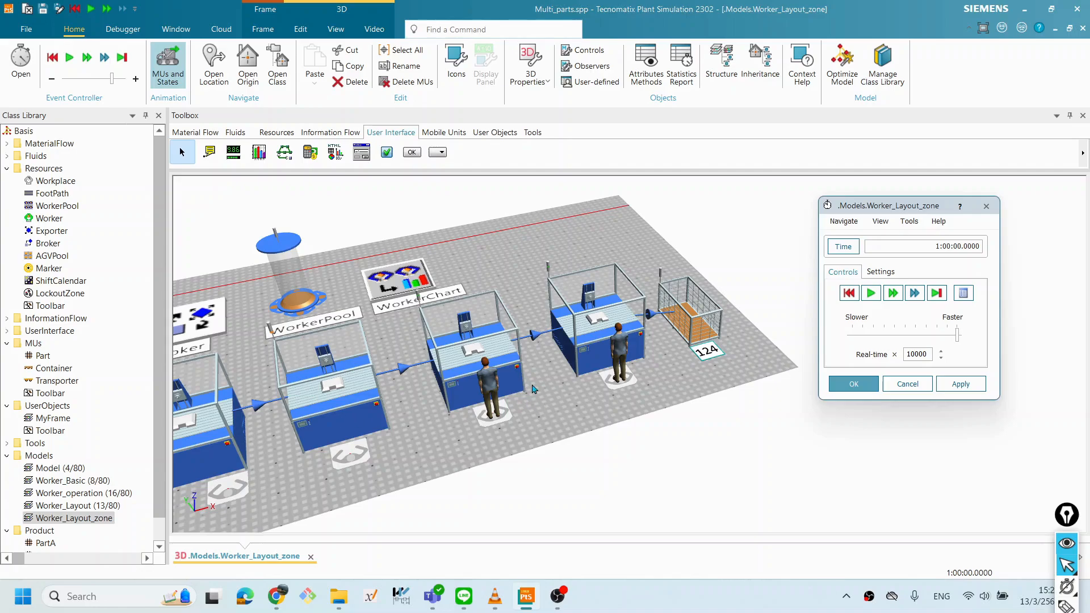
left_click_drag(680, 381, 825, 407)
left_click_drag(676, 422, 676, 414)
left_click_drag(789, 420, 727, 402)
left_click_drag(804, 430, 721, 417)
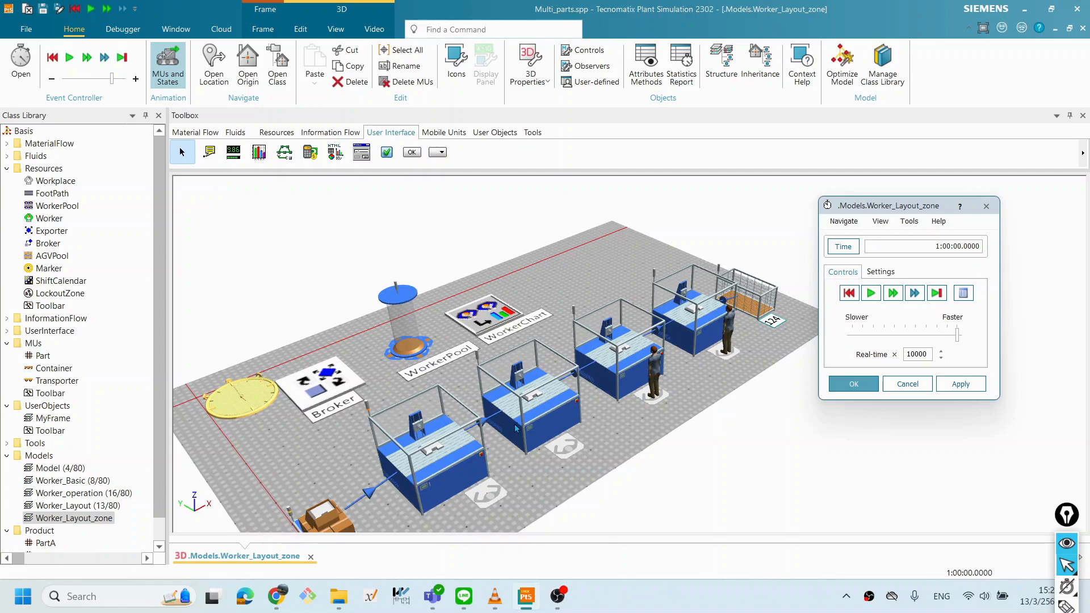
left_click_drag(515, 424, 507, 416)
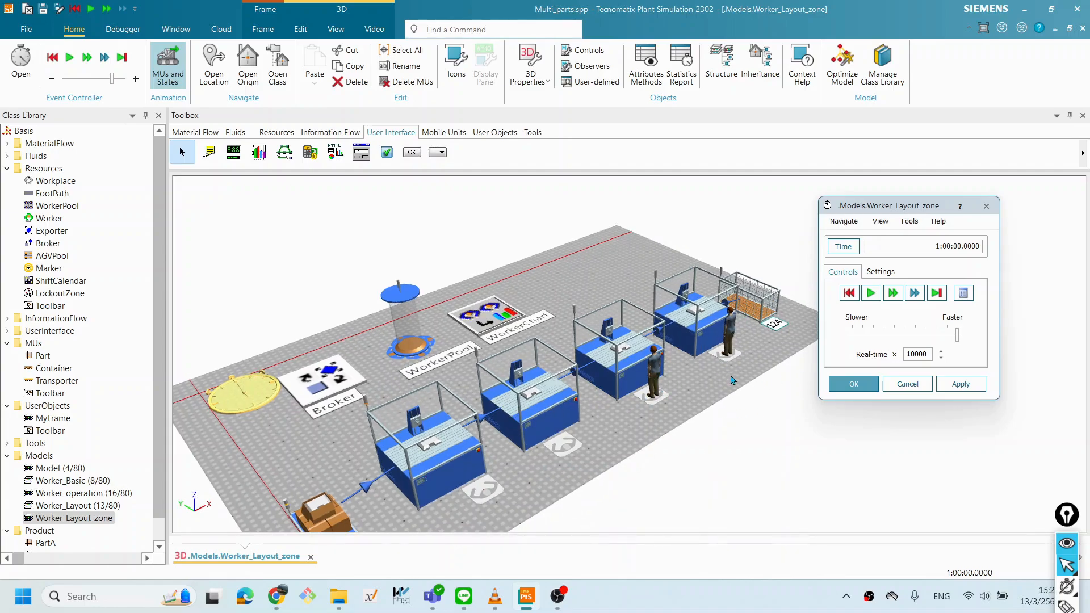
Close the Worker_Layout_zone event controller and look over the worker positions across all four stations.
left_click(855, 384)
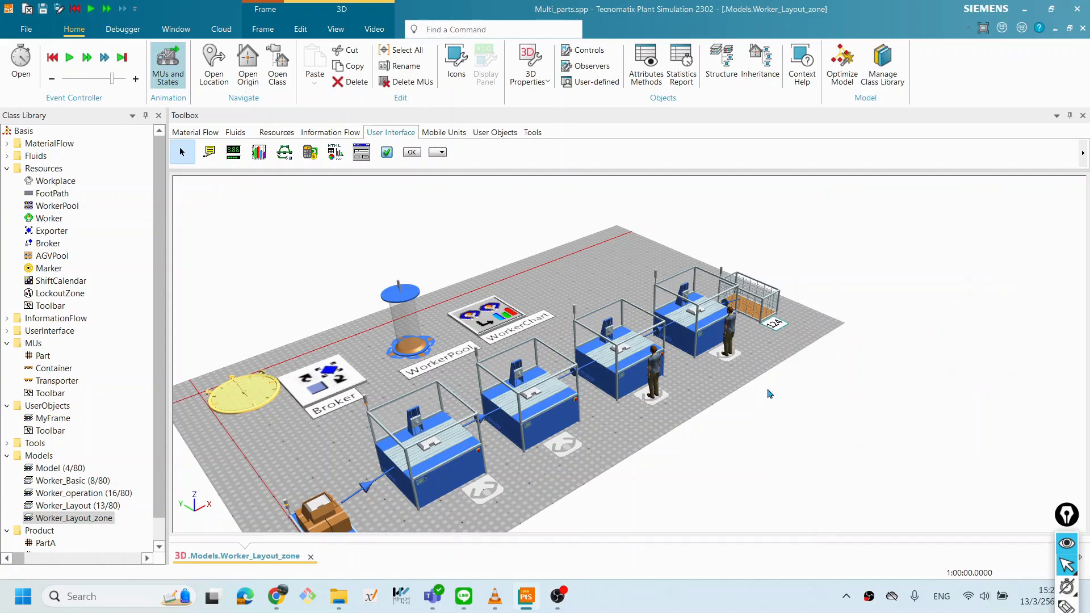
left_click_drag(582, 441, 543, 429)
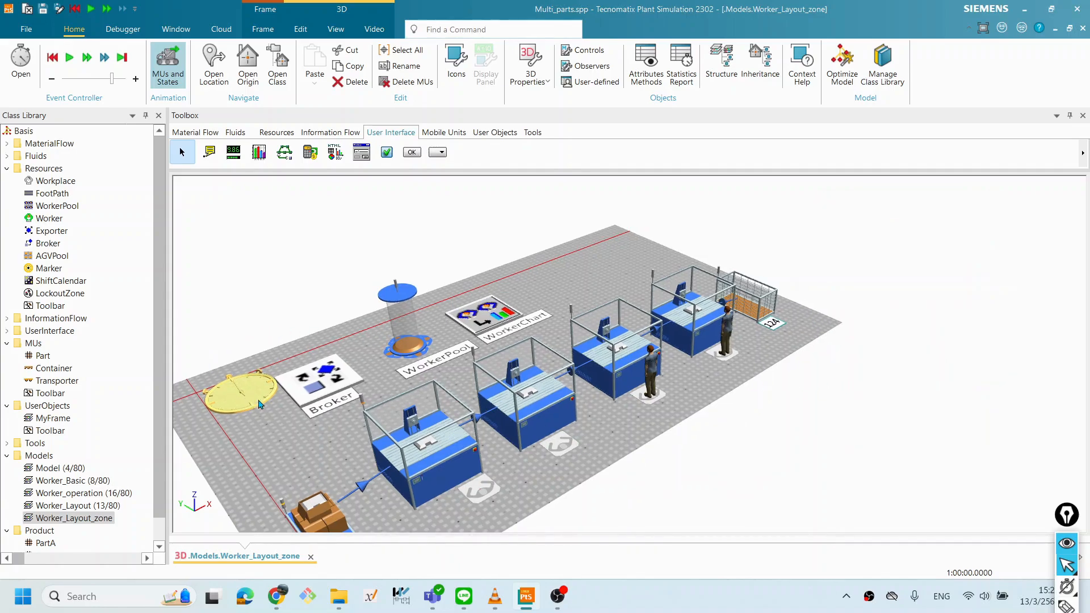
left_click_drag(653, 398, 627, 408)
left_click_drag(557, 344, 615, 397)
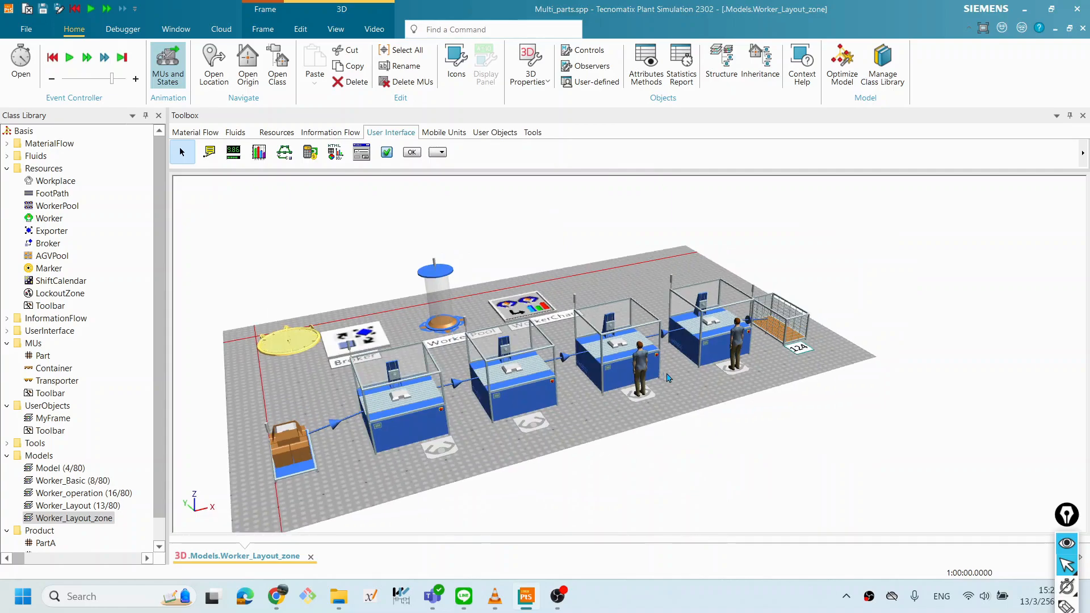
left_click_drag(659, 376, 654, 373)
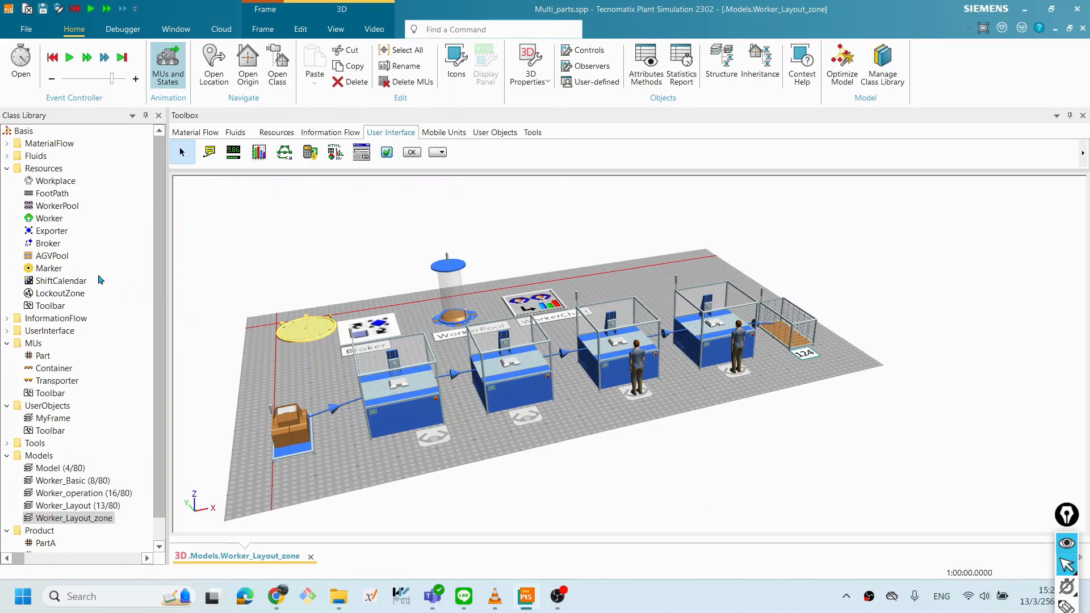
Open the Worker class in the Resources folder to review its attributes, and close it without changes.
left_click(49, 223)
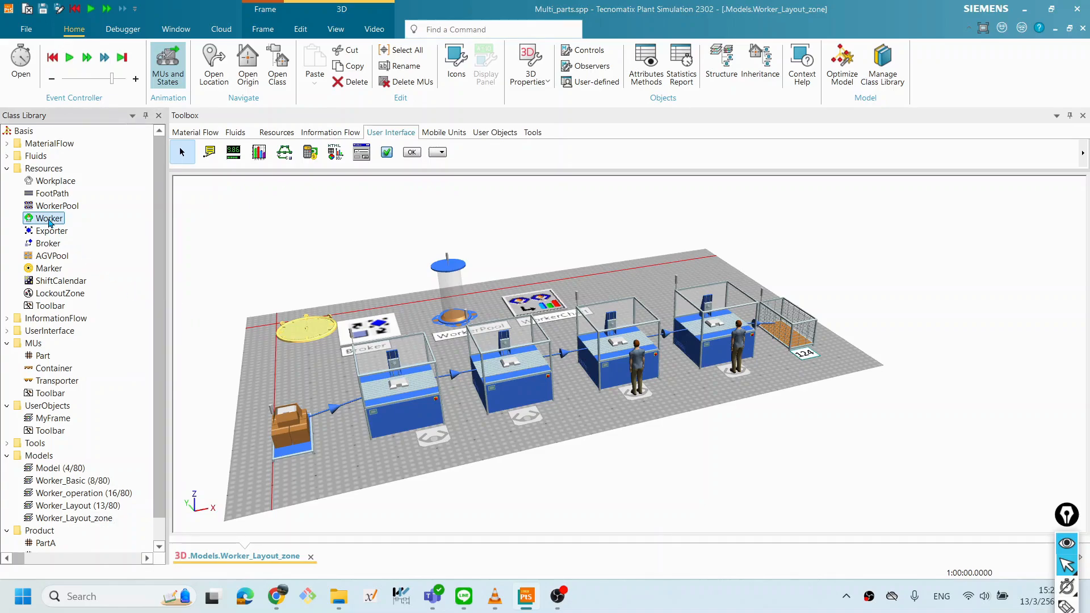
right_click(50, 223)
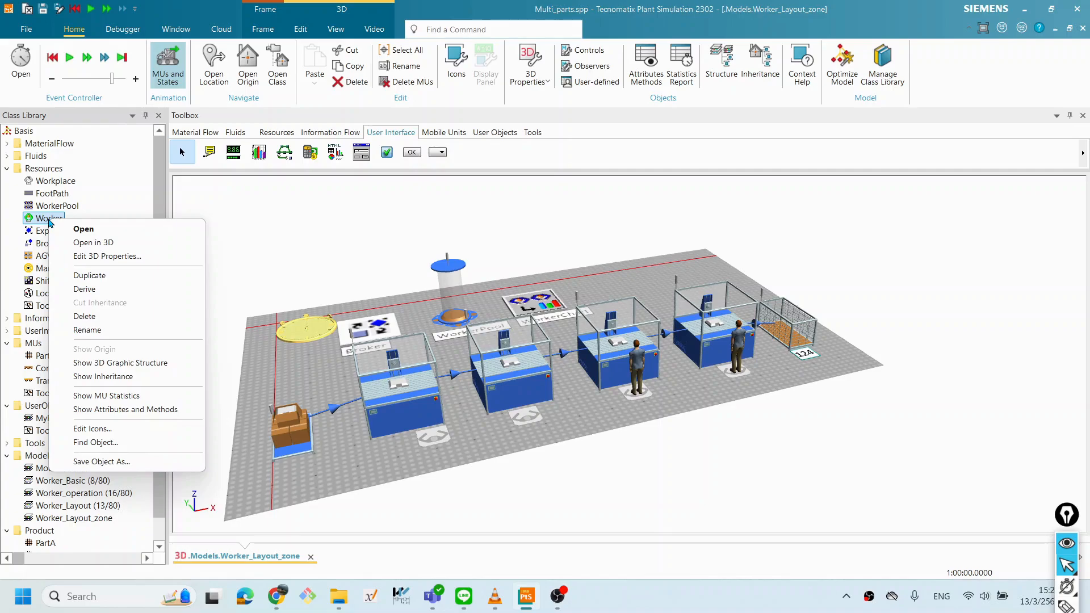
left_click(46, 221)
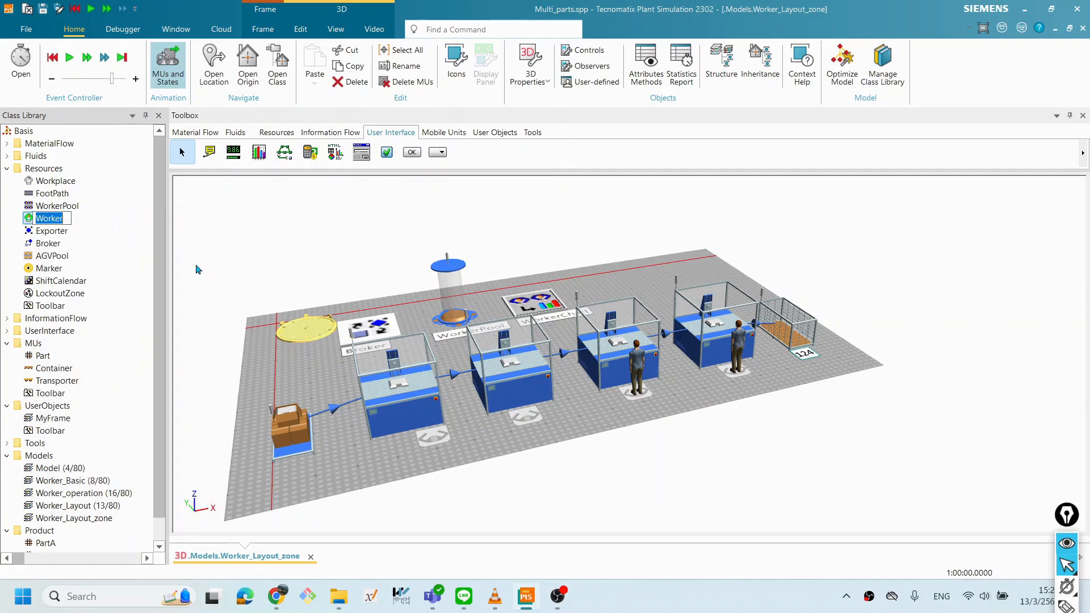
left_click(211, 276)
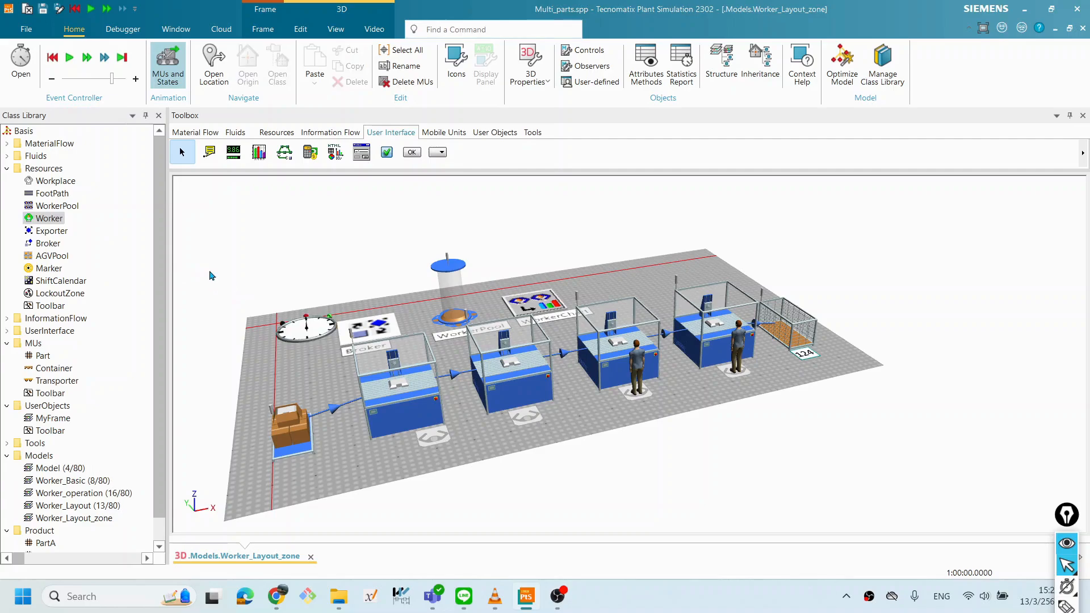
left_click(58, 220)
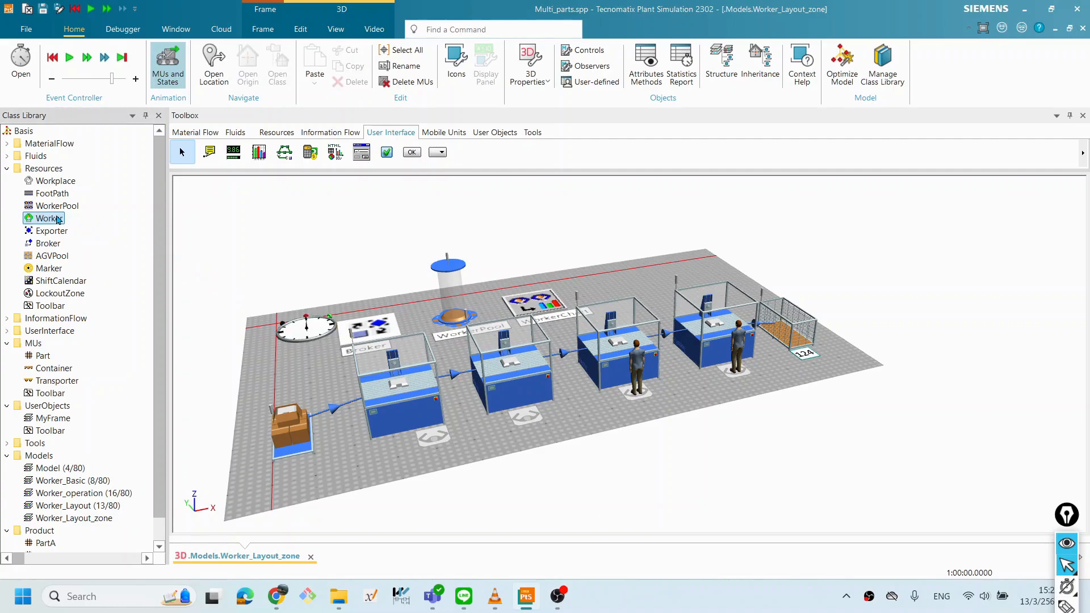
double_click(57, 220)
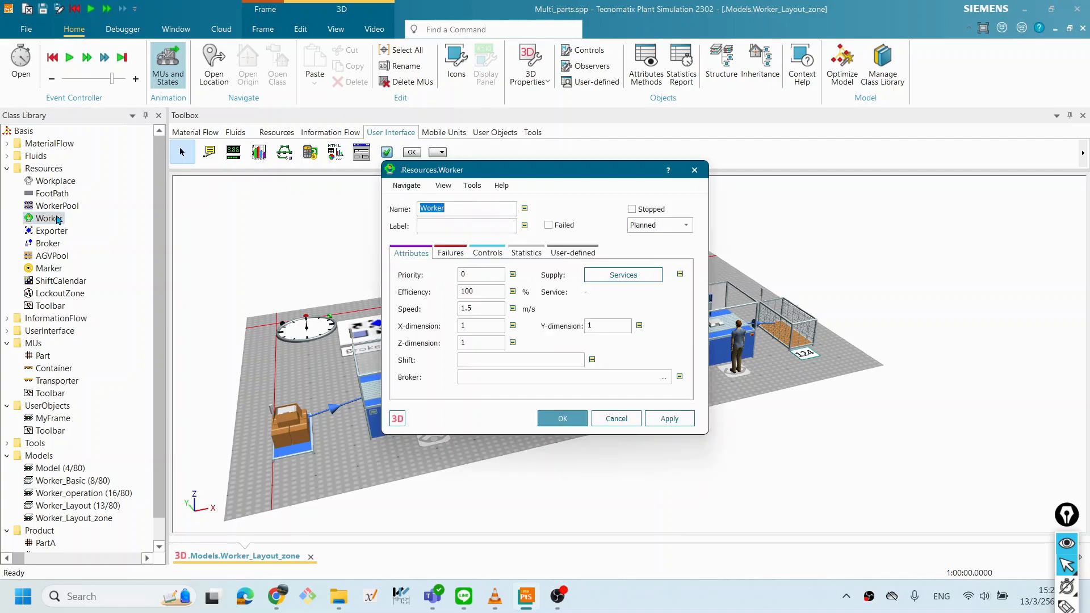
left_click(637, 420)
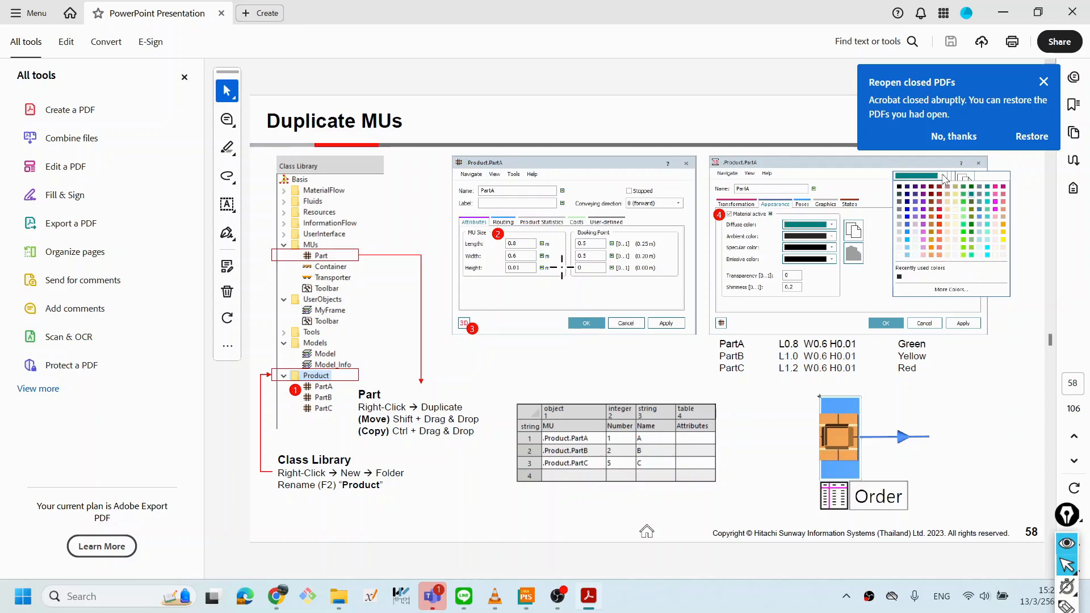
Review the Duplicate MUs and Organizing the Class Library slides in the training PDF and return to Plant Simulation.
scroll(377, 214, "down", 1)
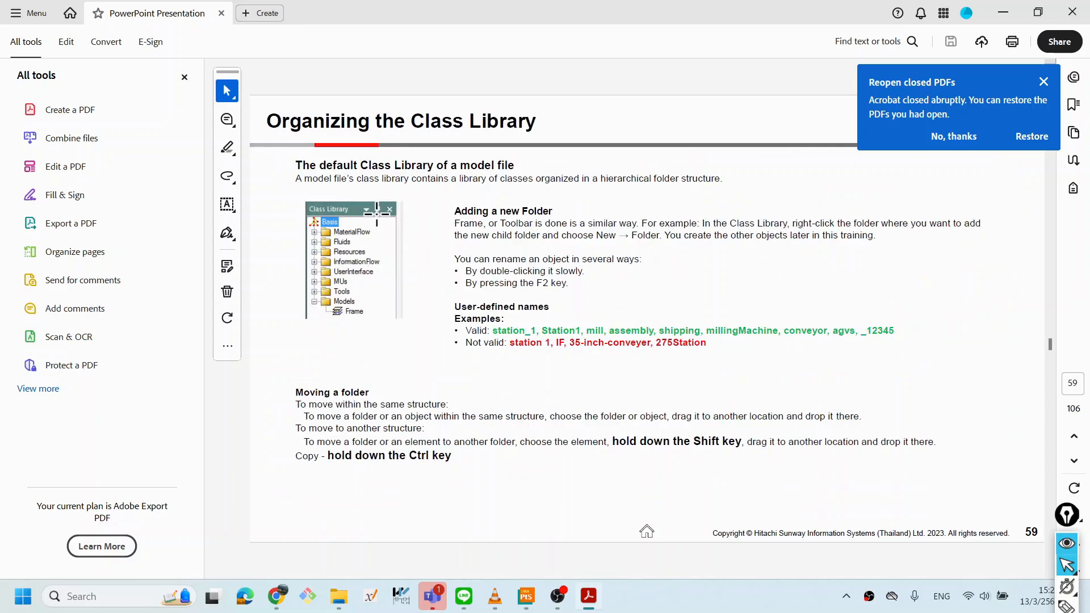
scroll(383, 227, "up", 1)
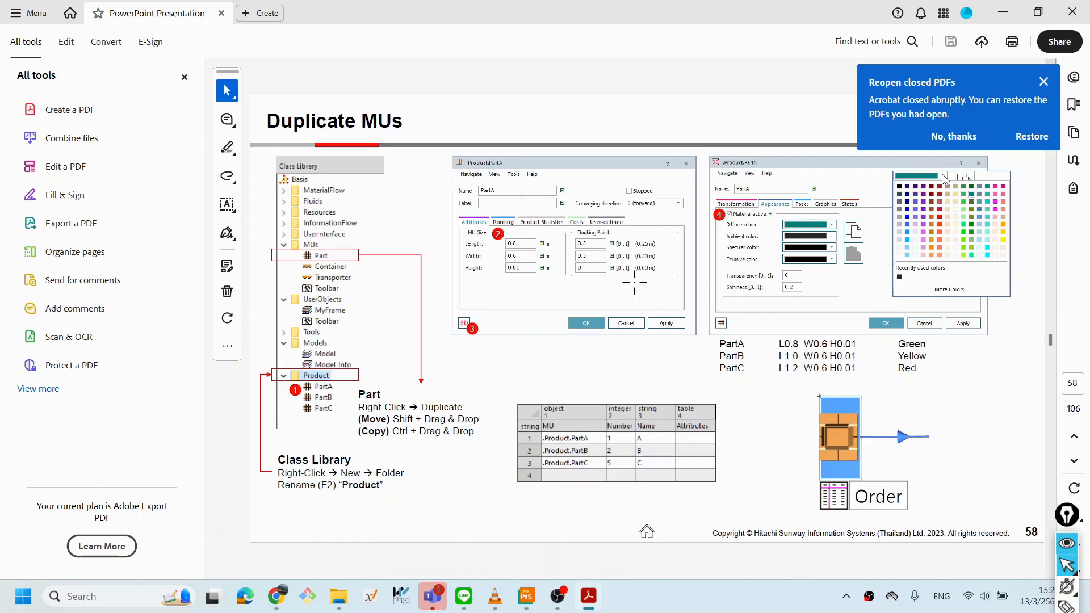
left_click_drag(578, 15, 692, 0)
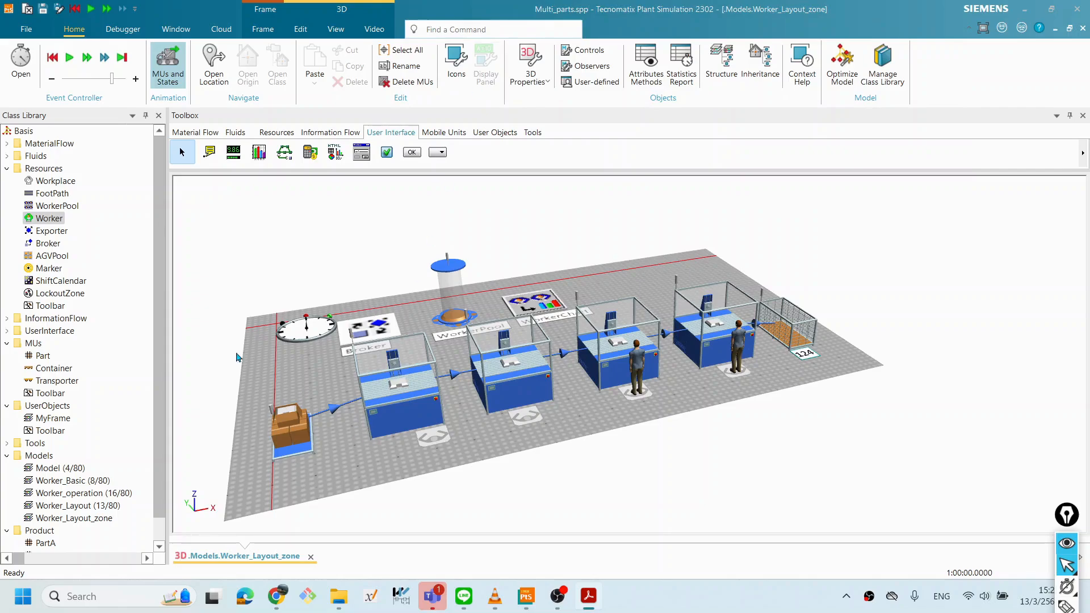
Duplicate the Worker class from the Resources folder and place the copy in the UserObjects folder.
right_click(59, 224)
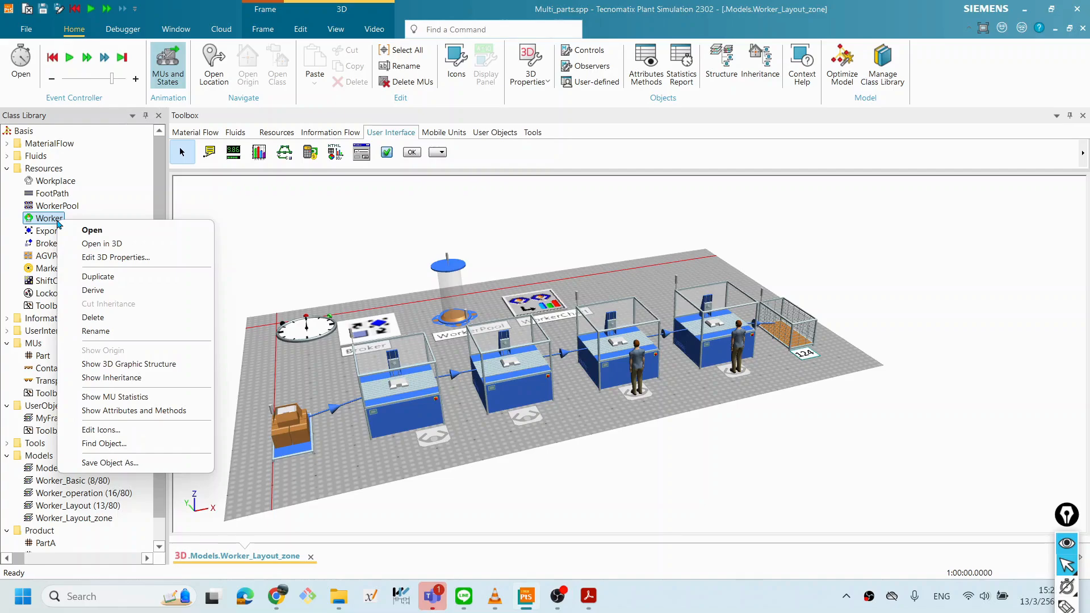
left_click(111, 277)
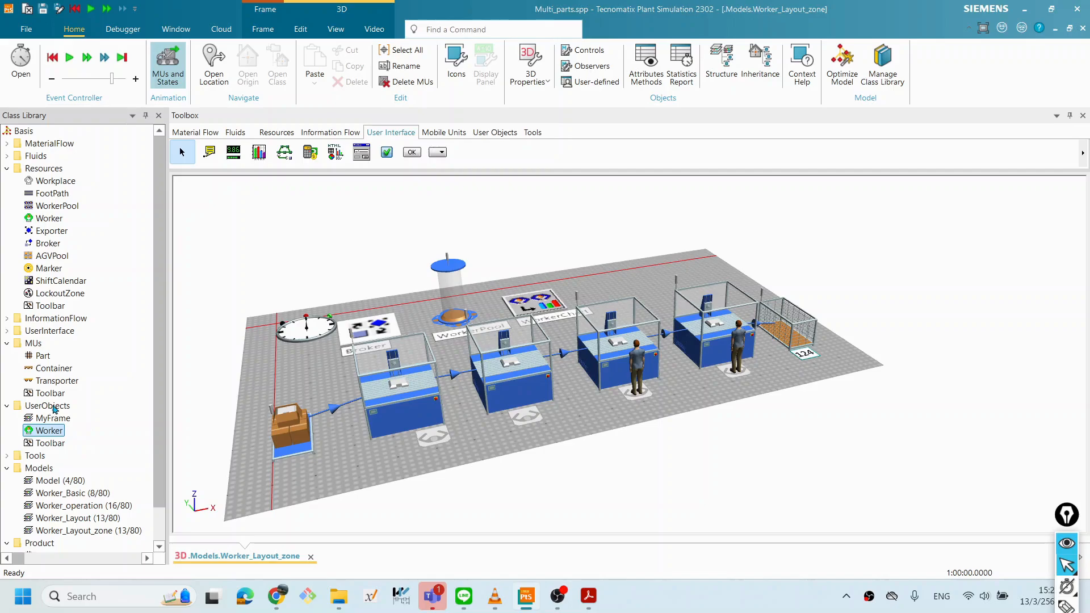
left_click(61, 433)
left_click(65, 432)
left_click(84, 431)
left_click(41, 429)
right_click(40, 428)
left_click(107, 444)
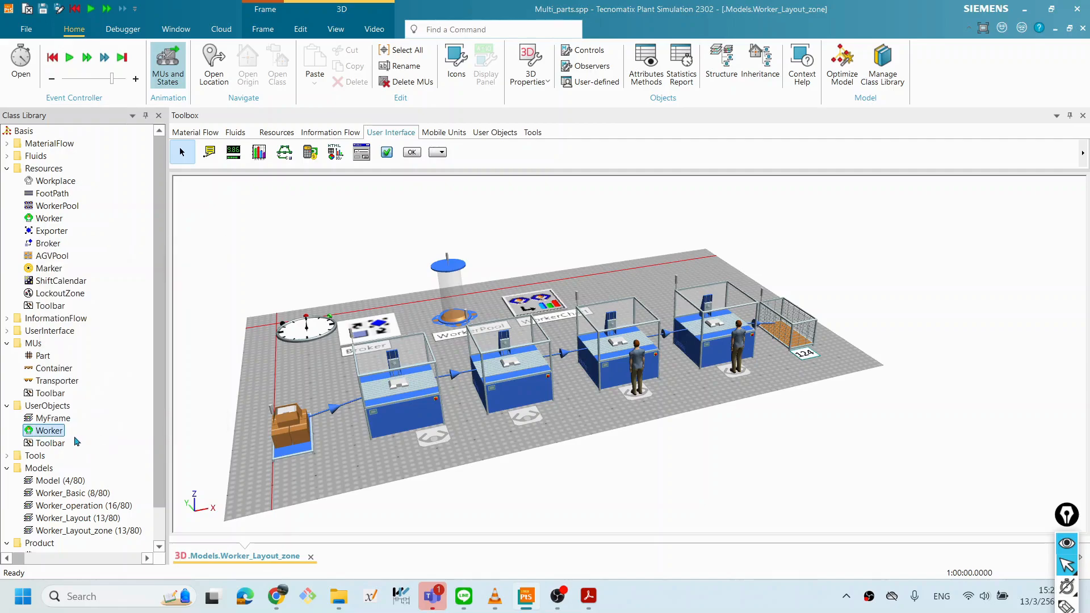
Duplicate the Worker class in UserObjects to get a second worker class, and select the first one again.
right_click(55, 432)
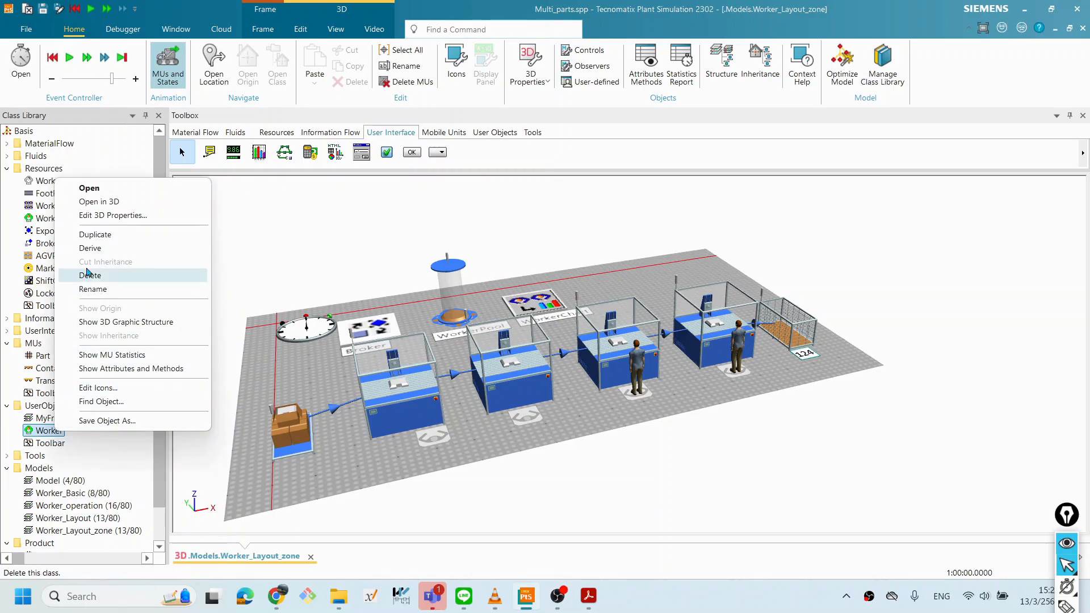
left_click(99, 235)
left_click(50, 431)
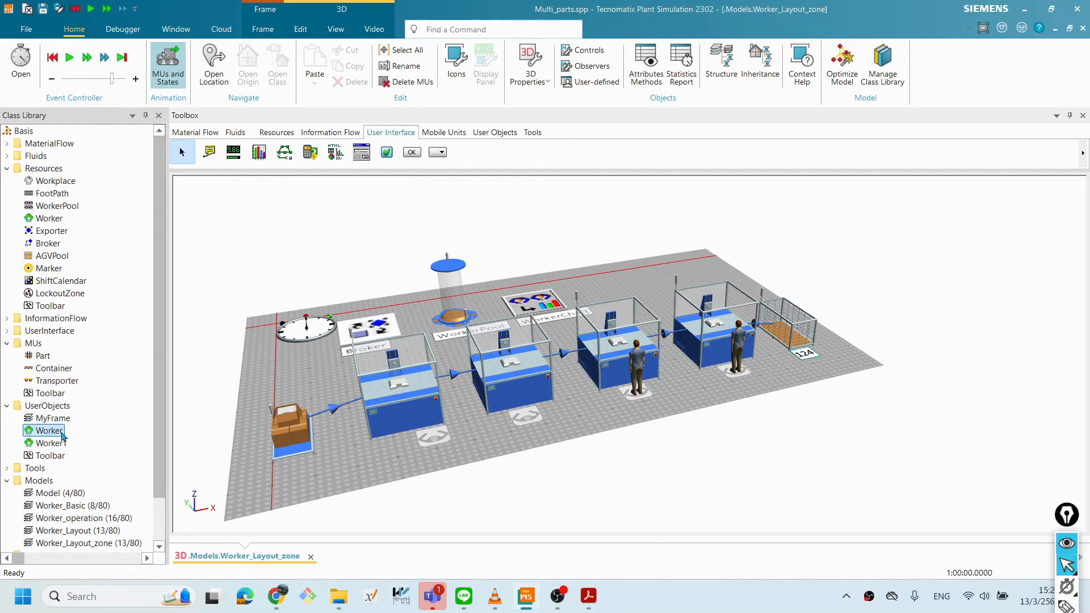
left_click(60, 443)
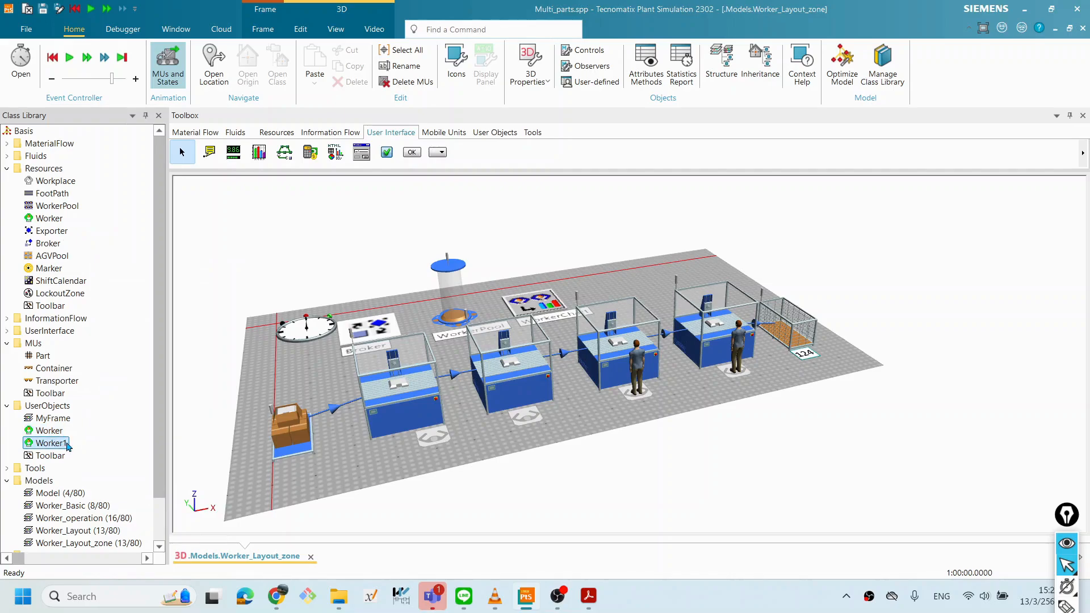
left_click(693, 607)
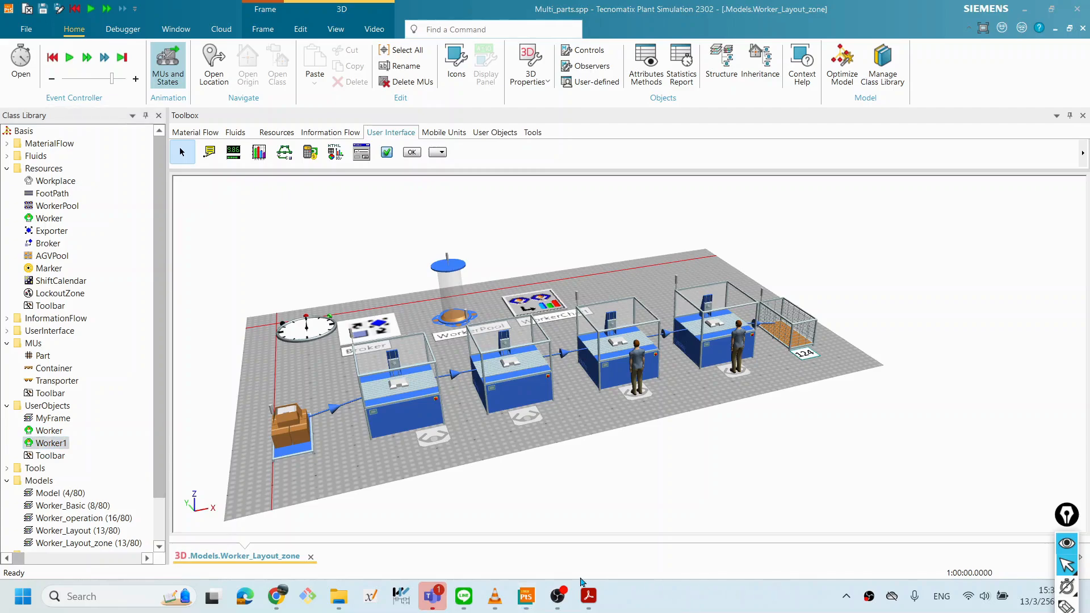
left_click(55, 433)
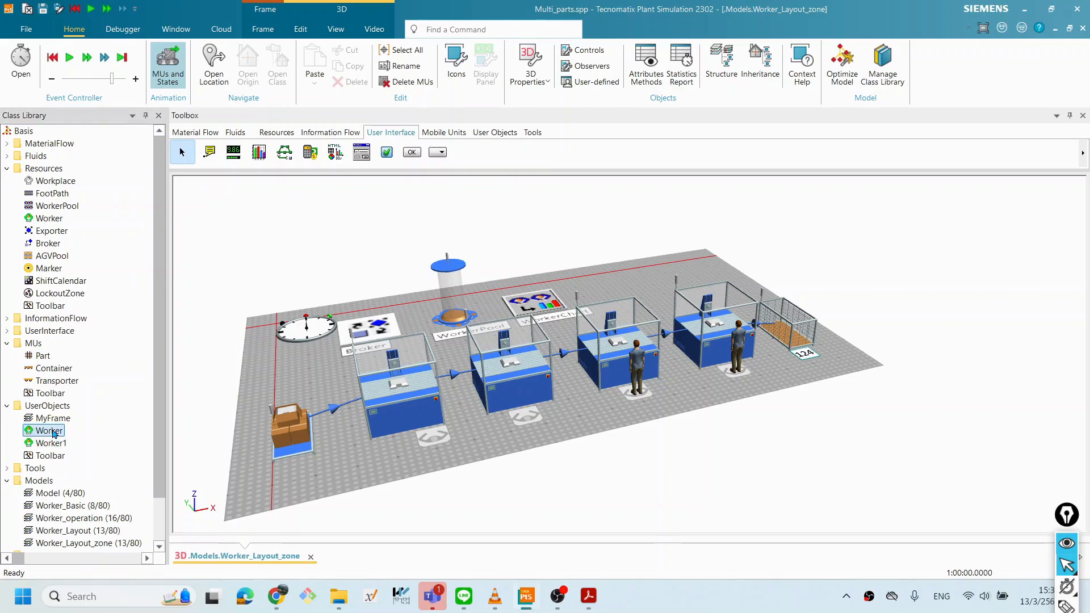
Rename the first duplicated worker class in UserObjects as WorkerA.
right_click(55, 434)
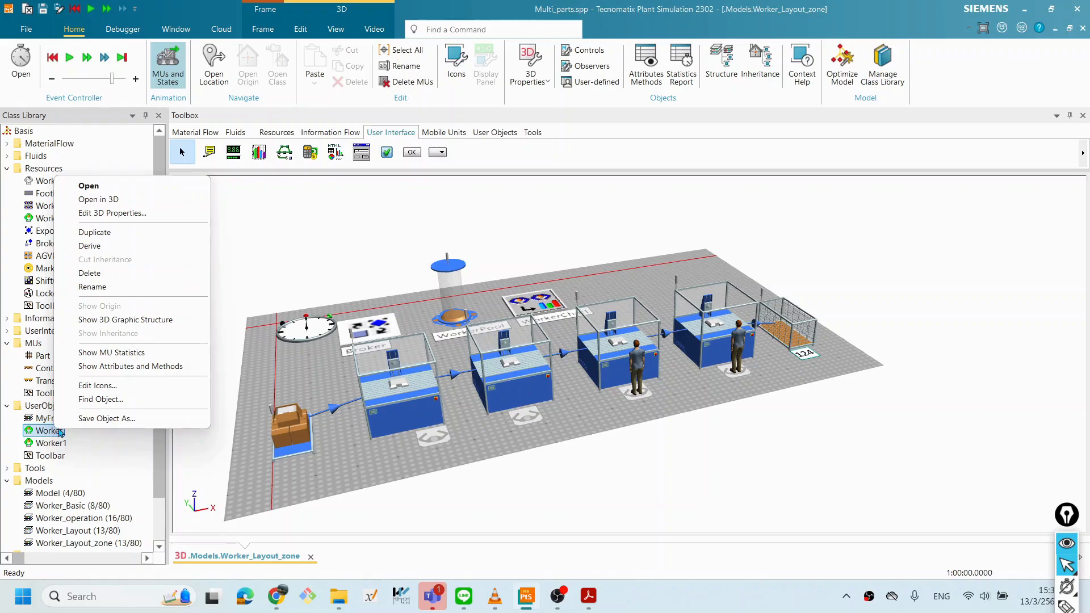
left_click(100, 288)
left_click(565, 277)
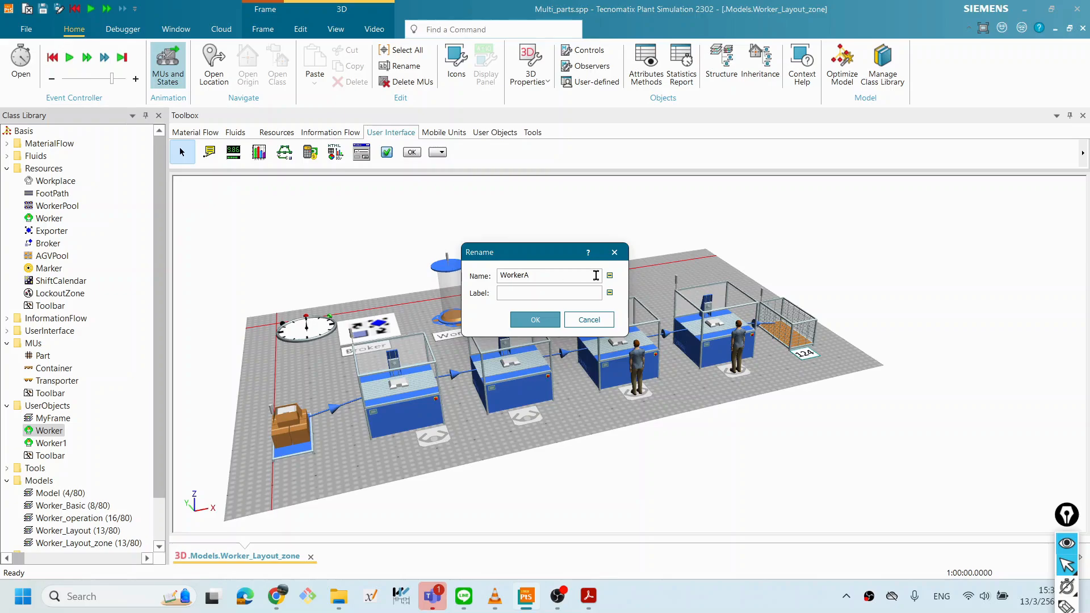
left_click(543, 322)
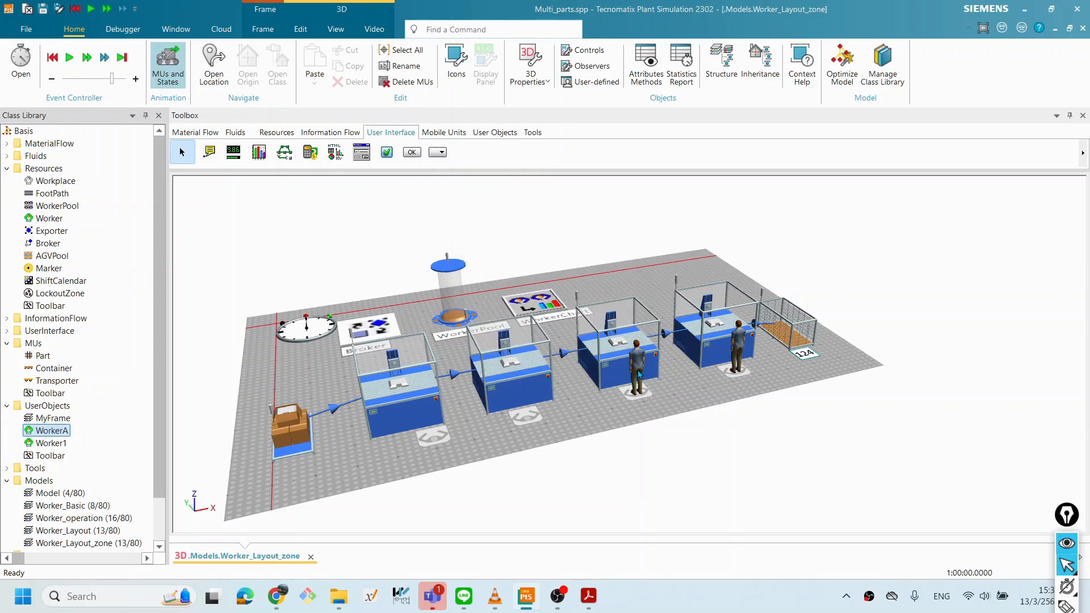
mouse_move(643, 364)
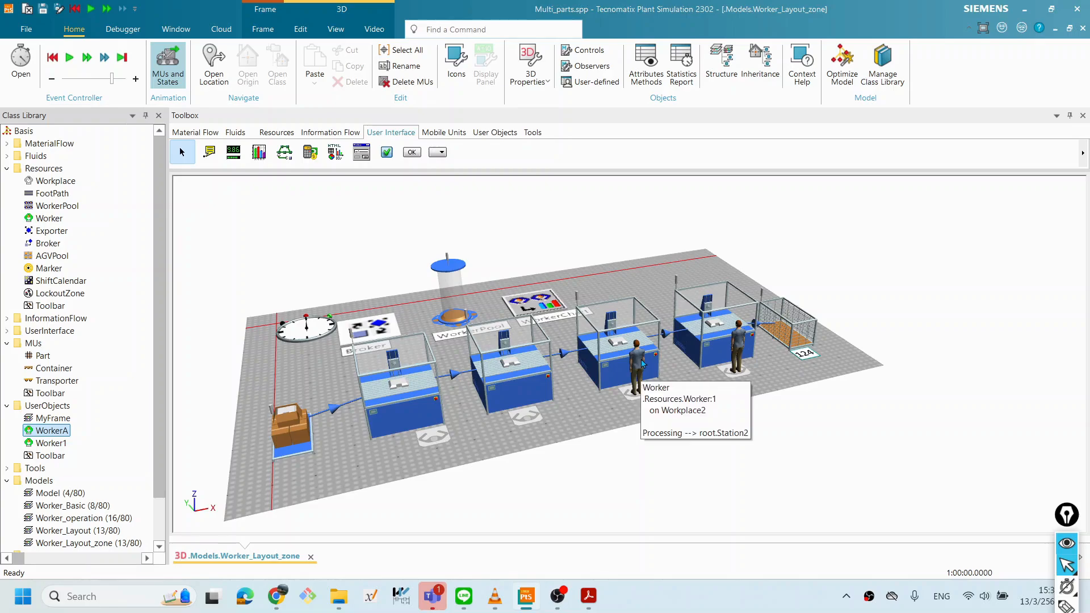
Rename the Worker1 class in UserObjects as WorkerB.
left_click(64, 446)
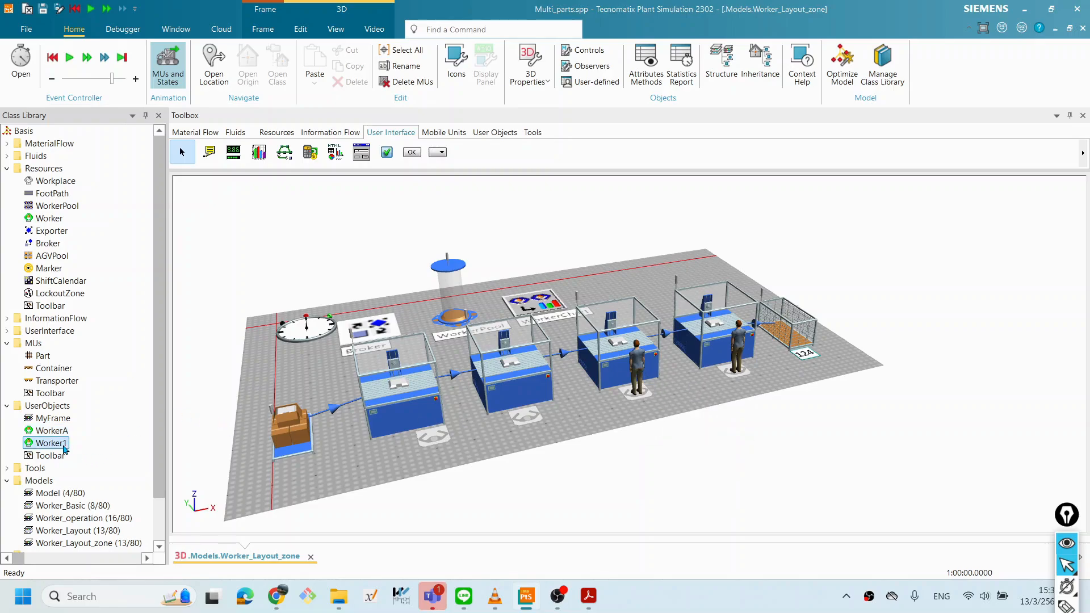
right_click(65, 450)
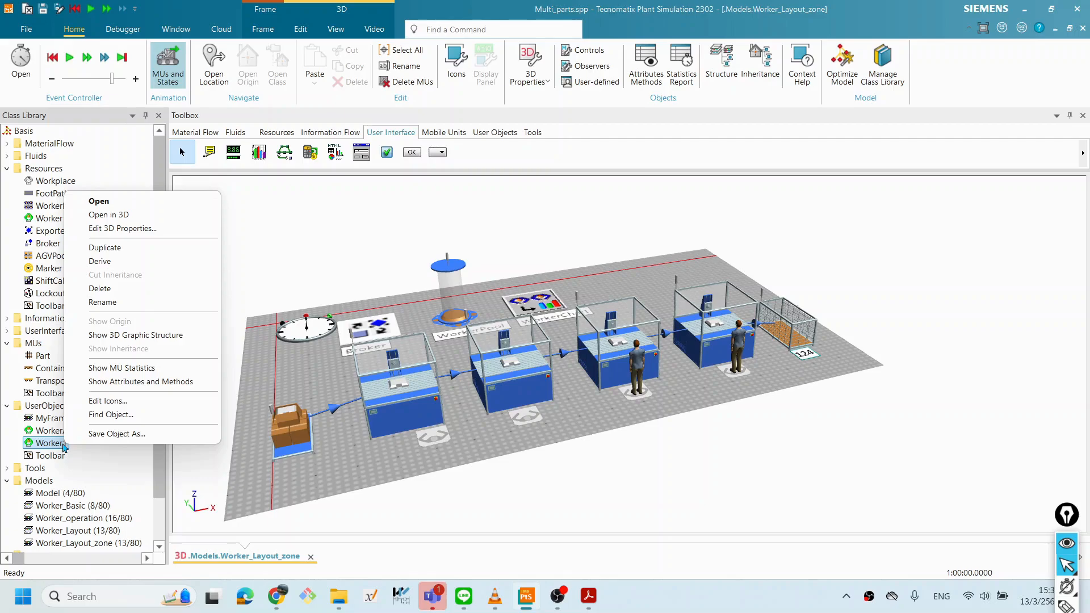
left_click(112, 302)
double_click(555, 277)
left_click(555, 277)
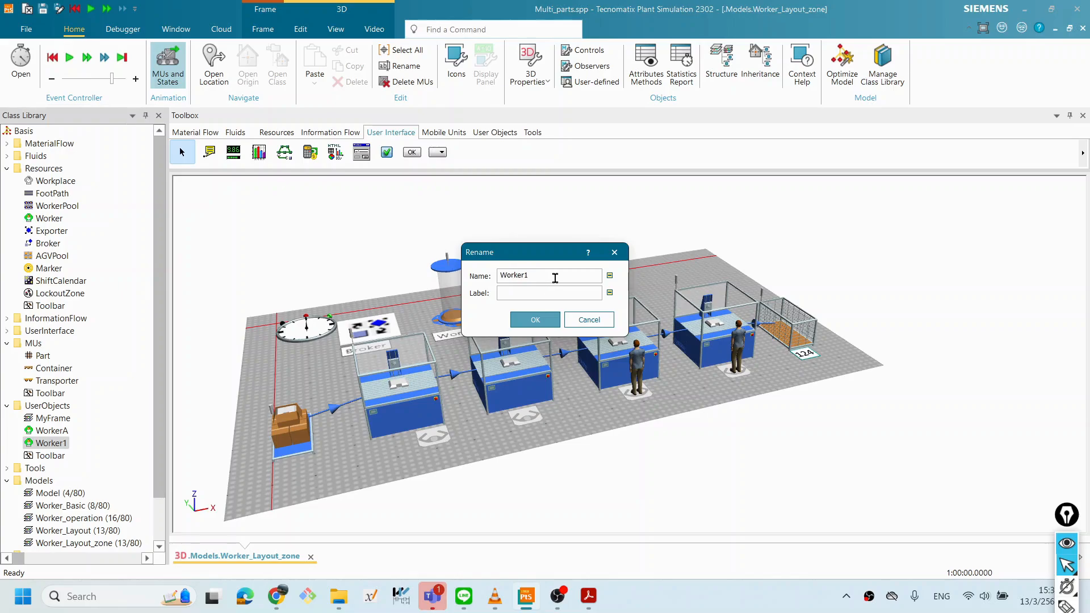
type("B")
left_click(533, 321)
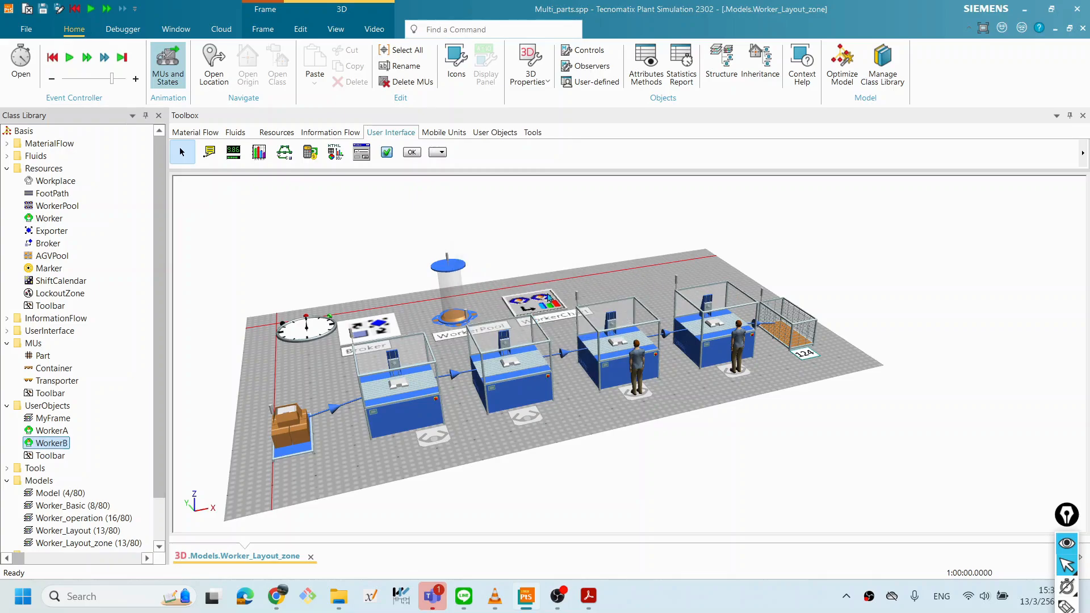
Reset the Worker_Layout_zone simulation in its event controller and close the controller dialog.
double_click(299, 336)
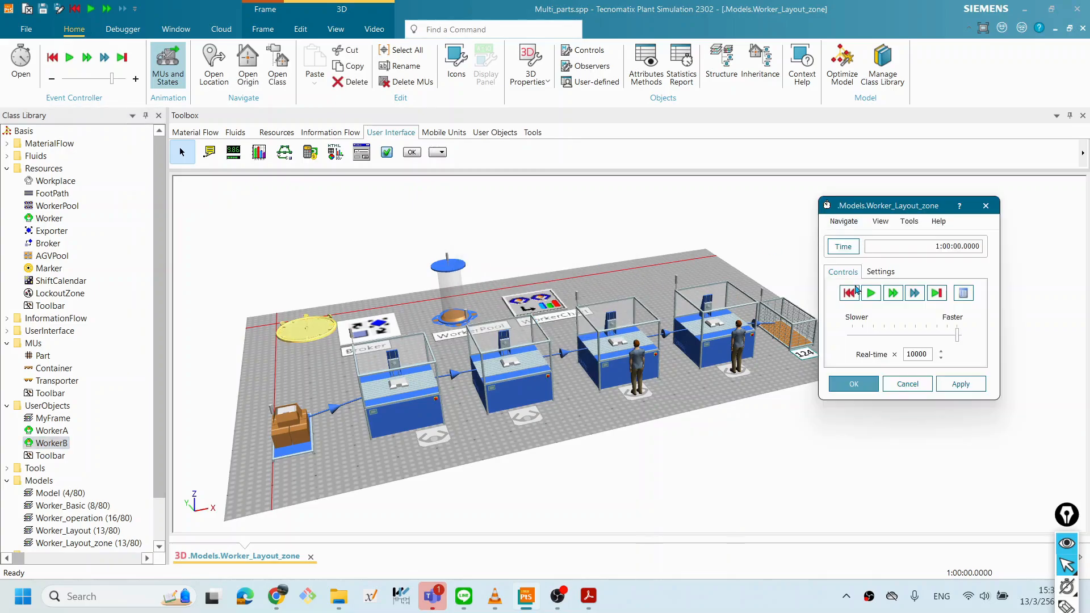
left_click(849, 293)
left_click(857, 386)
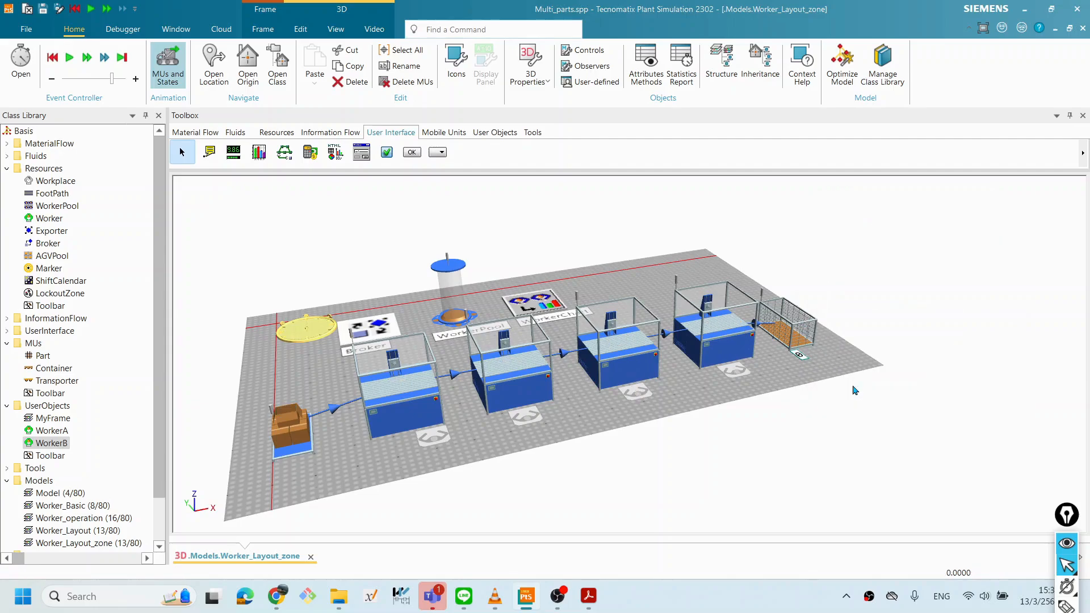
left_click(671, 392)
Open the properties of WorkerA and WorkerB and arrange the two dialogs one above the other.
left_click(61, 431)
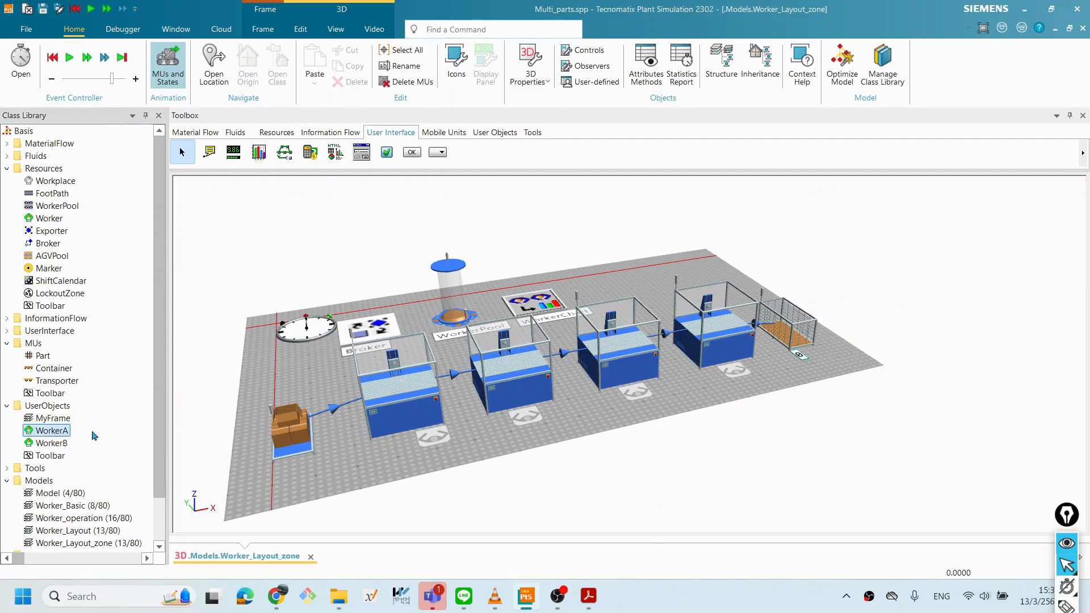
left_click(62, 432)
double_click(64, 432)
left_click_drag(531, 174, 180, 77)
left_click(54, 446)
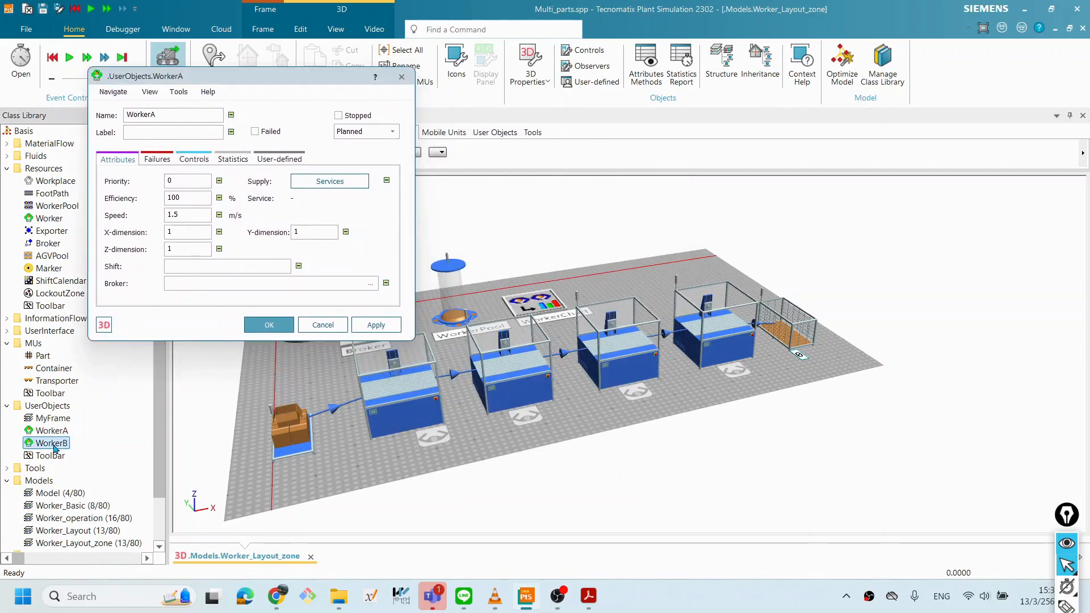
double_click(54, 446)
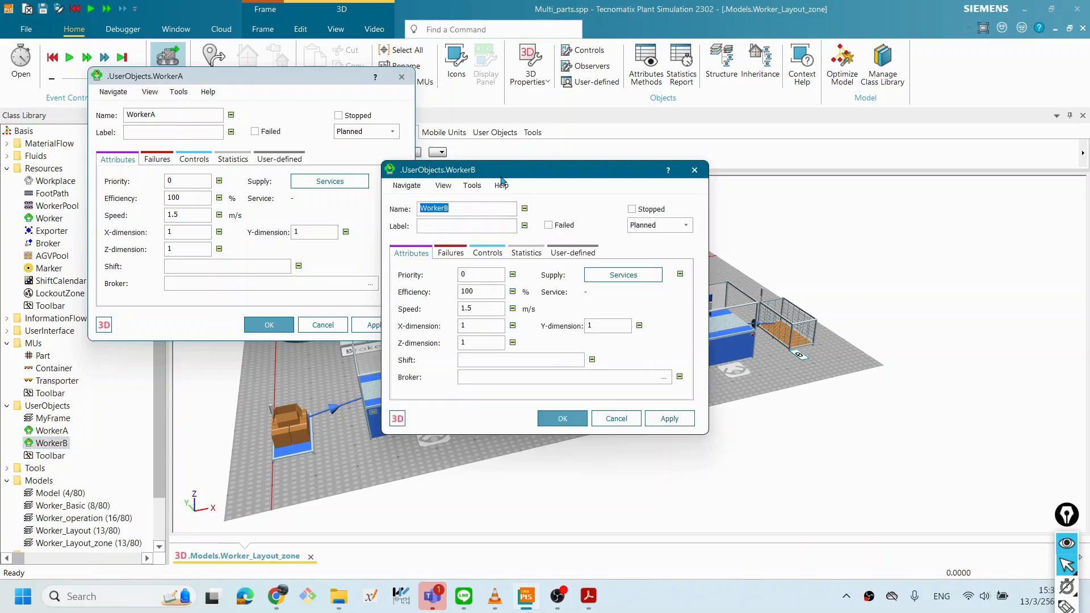
left_click_drag(509, 170, 201, 359)
left_click_drag(265, 79, 264, 34)
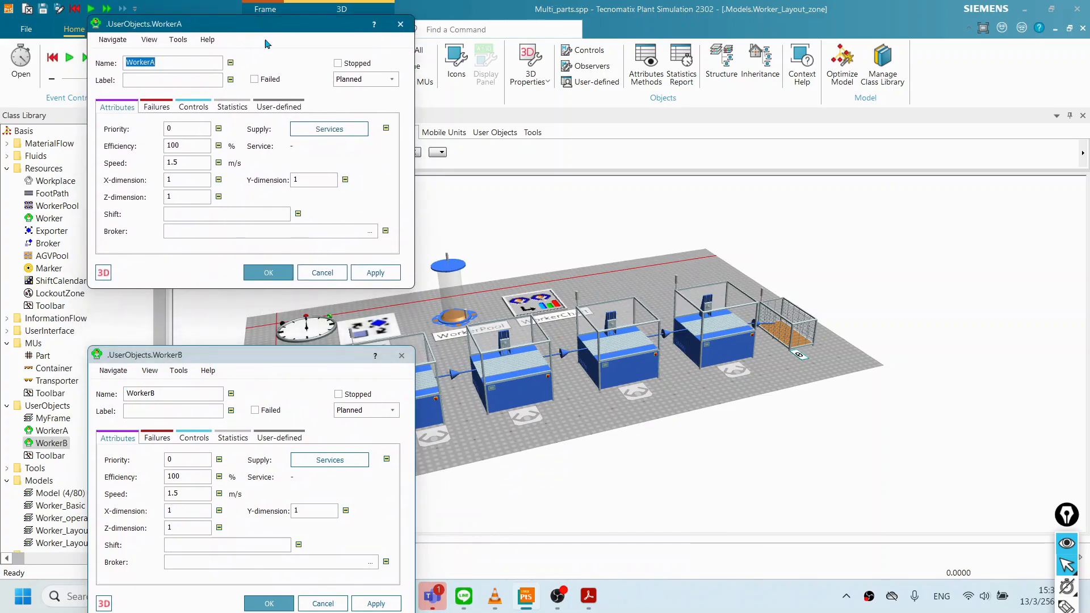
left_click_drag(249, 352, 252, 308)
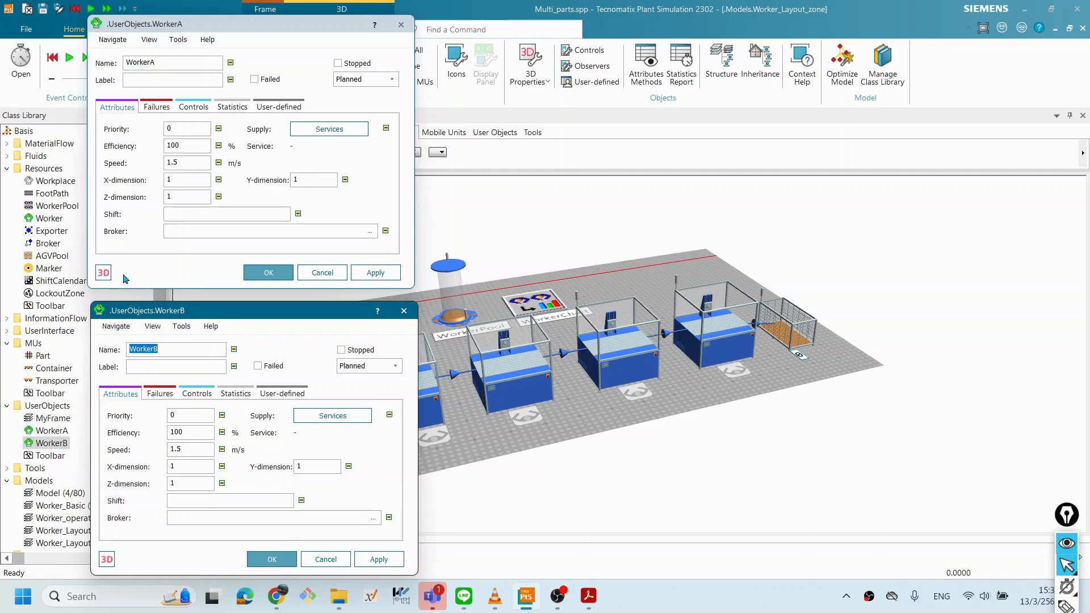
Open the 3D properties of WorkerA and WorkerB and place each beside its class dialog.
left_click(104, 275)
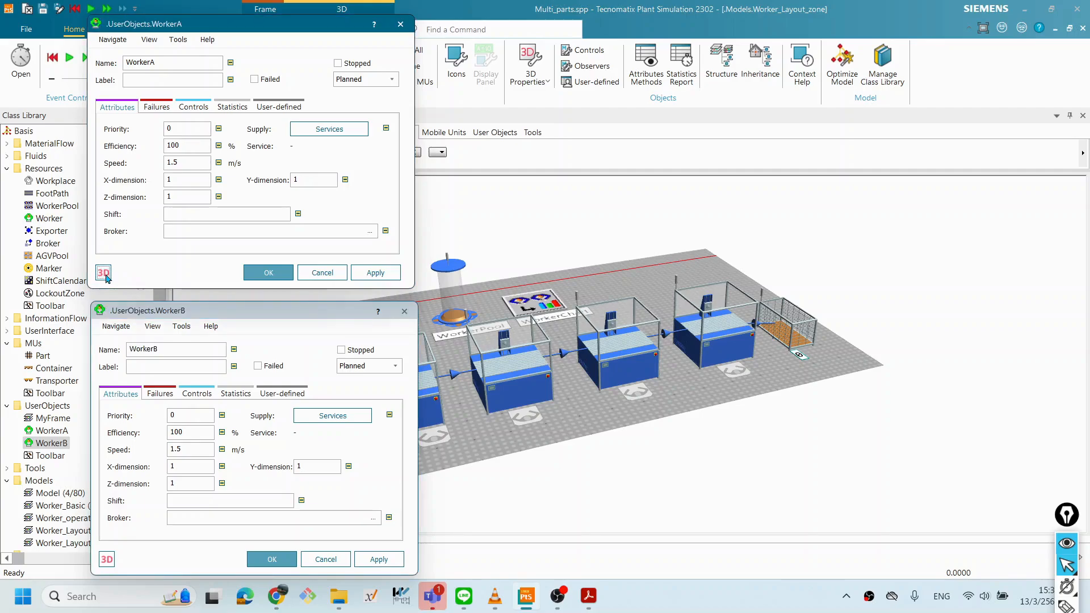
left_click_drag(819, 150, 560, 23)
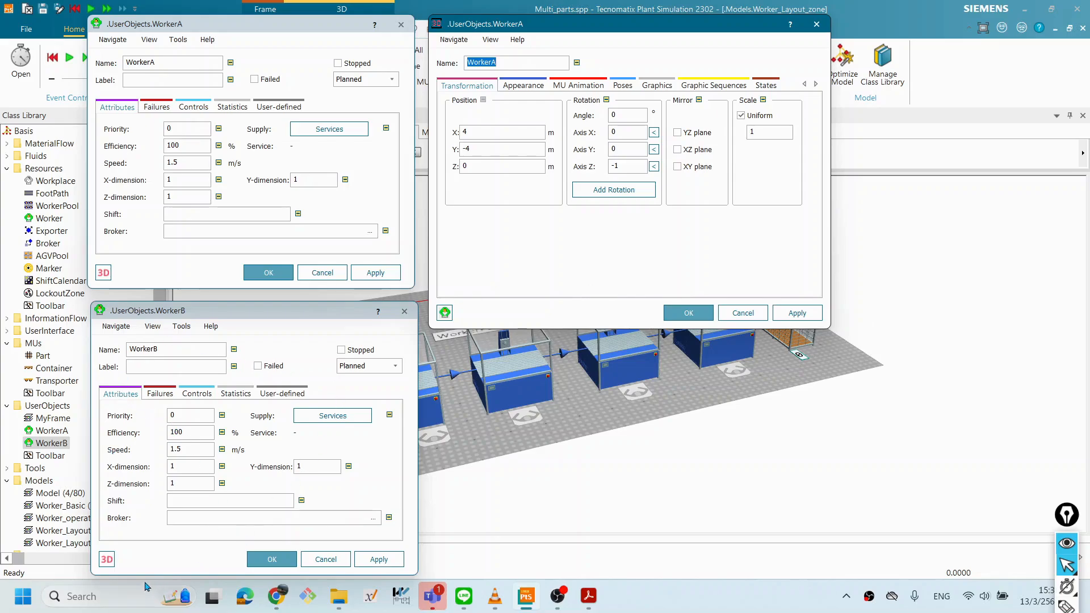
left_click(106, 560)
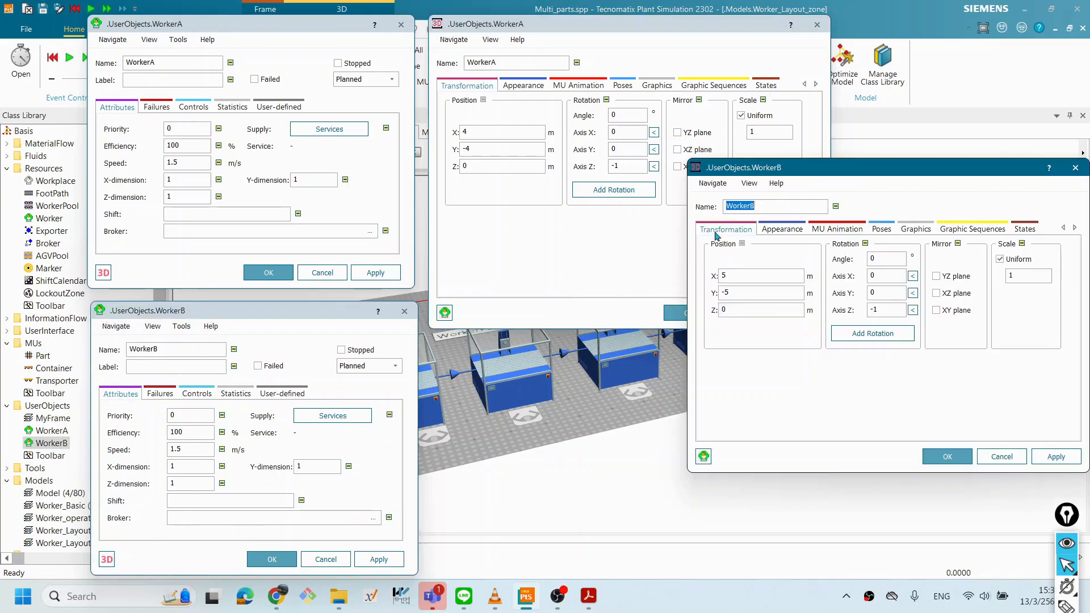
left_click_drag(849, 164, 595, 361)
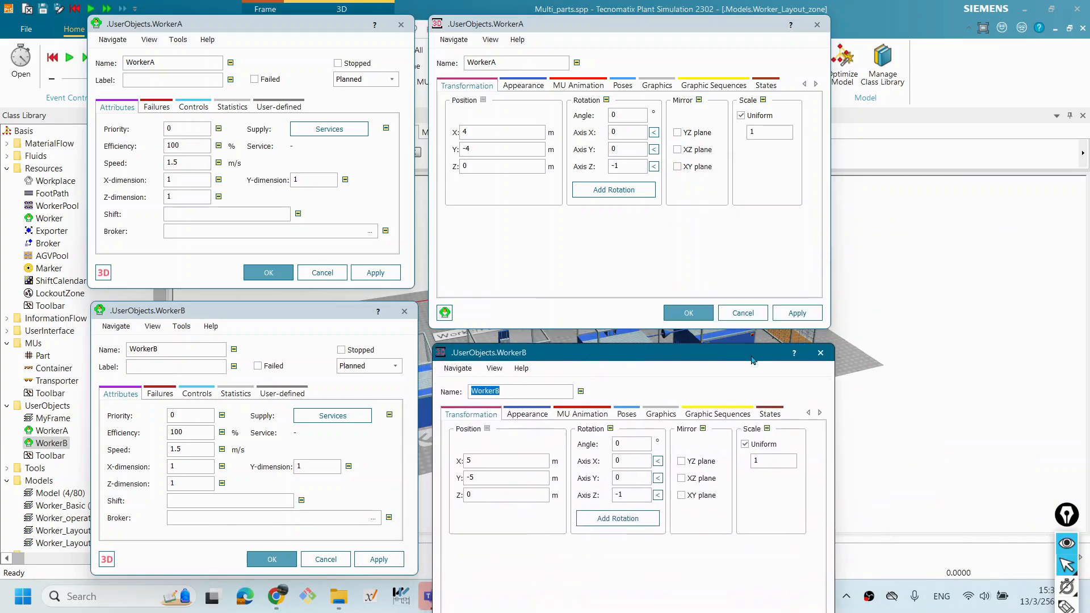
left_click_drag(714, 358, 752, 347)
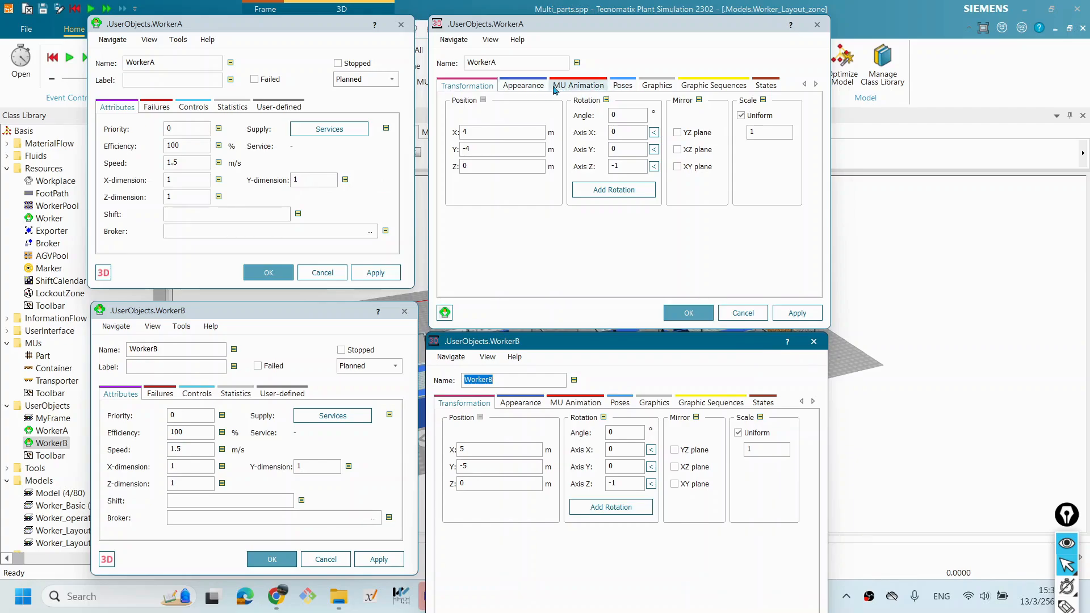
Set the diffuse color of WorkerA's 3D appearance to yellow.
left_click(528, 87)
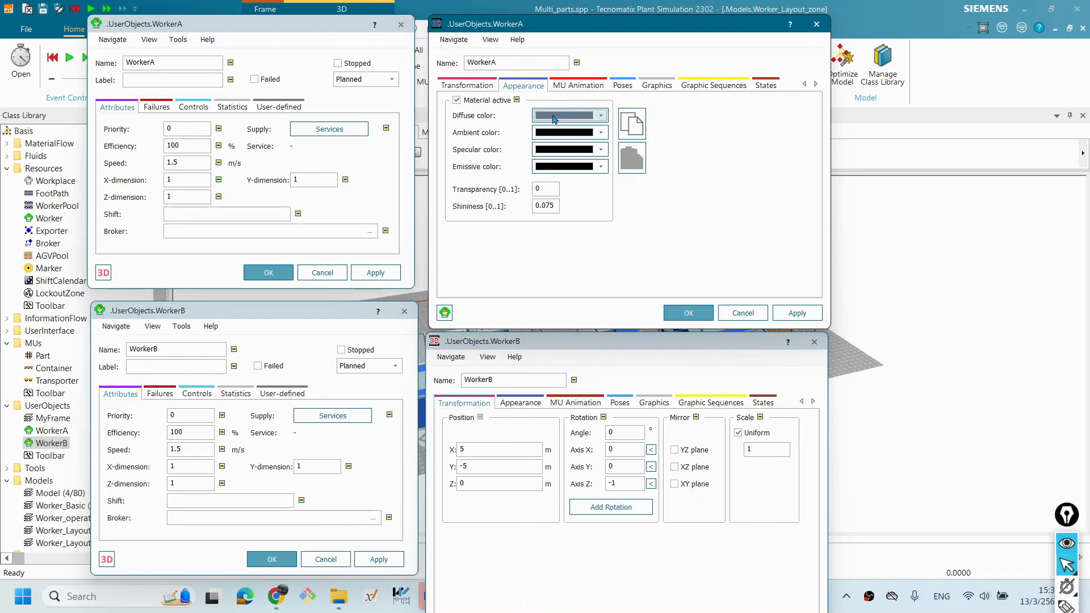
left_click(598, 117)
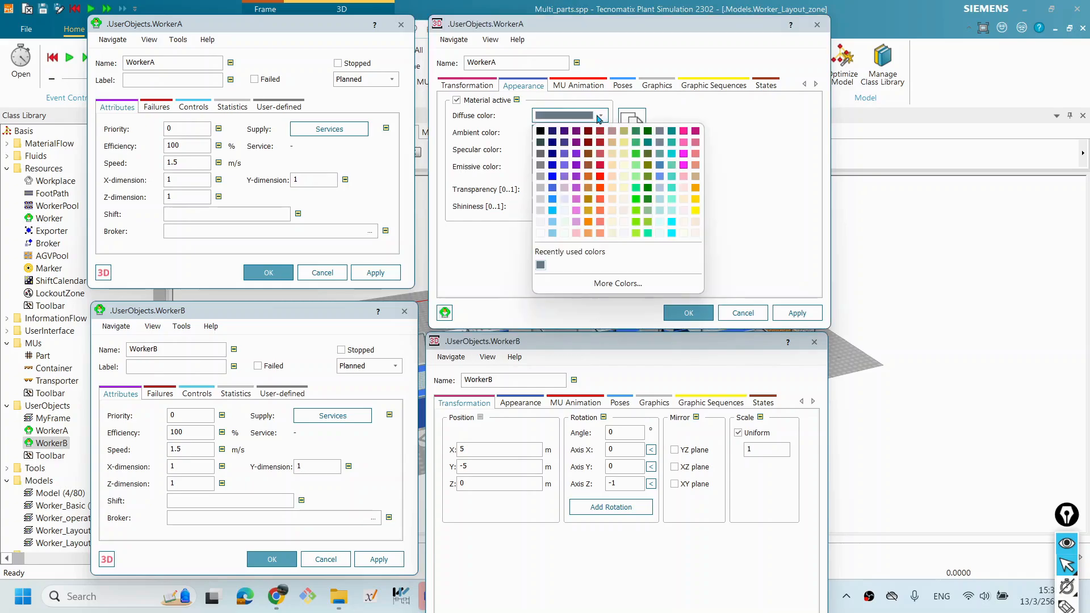
left_click(696, 212)
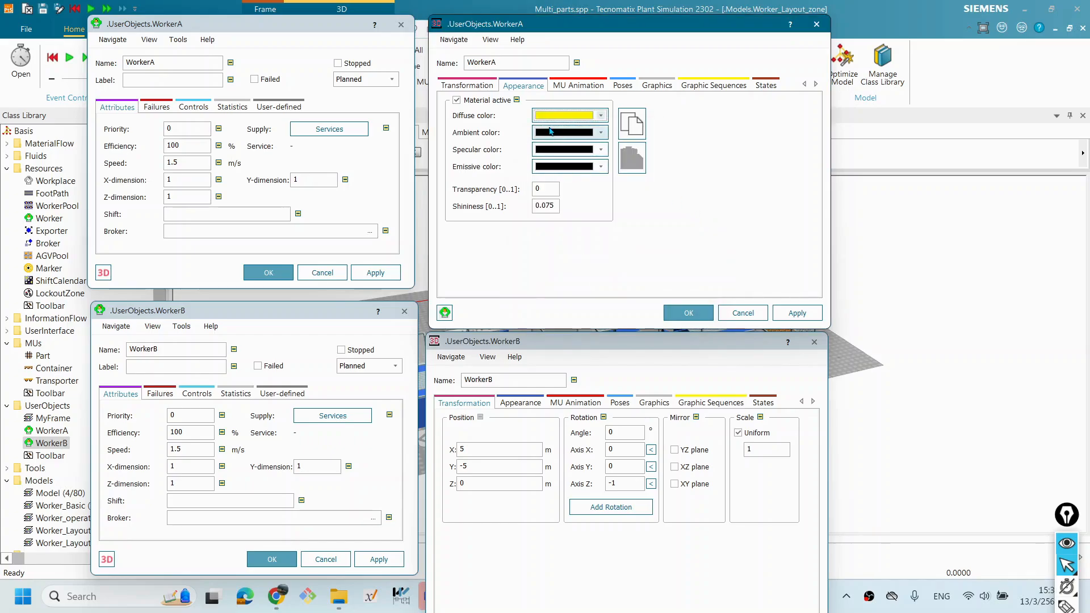
Set the diffuse color of WorkerB's 3D appearance to red, and move its dialog fully into view.
left_click(552, 346)
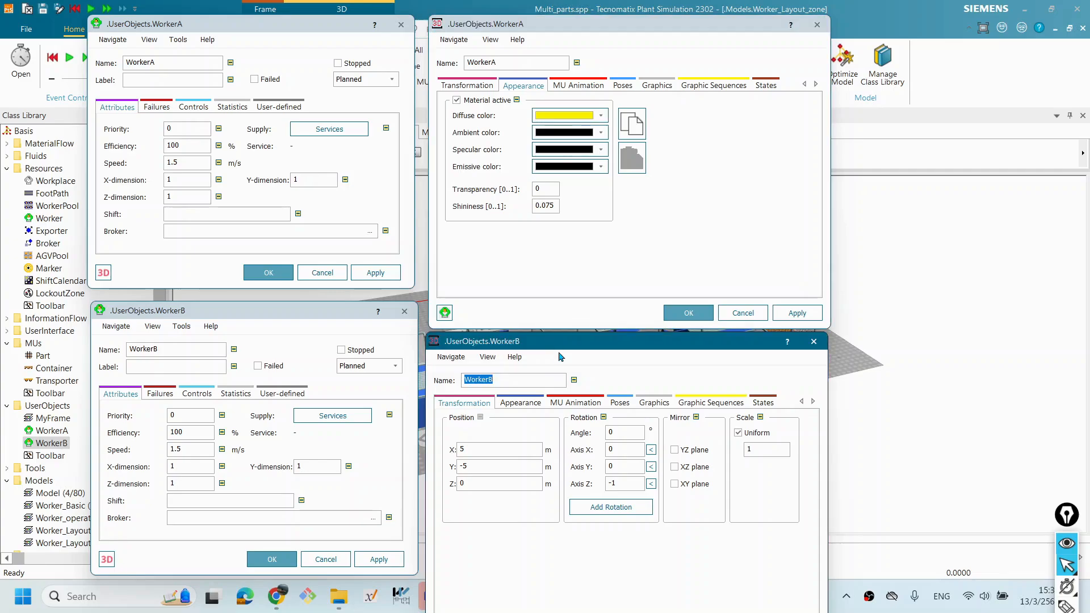
left_click(518, 403)
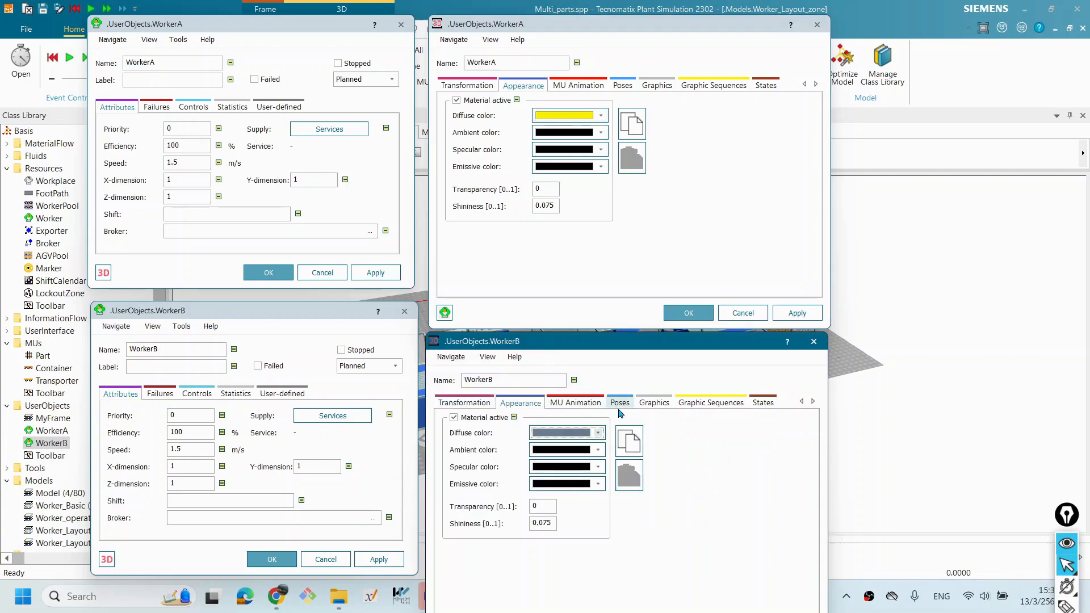
left_click(599, 433)
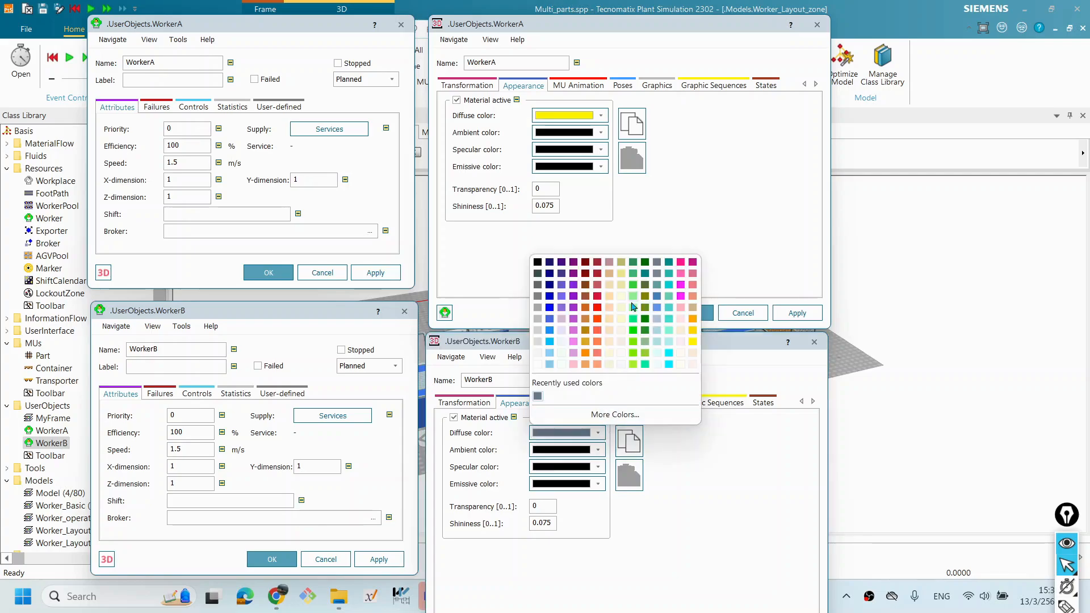
left_click(598, 312)
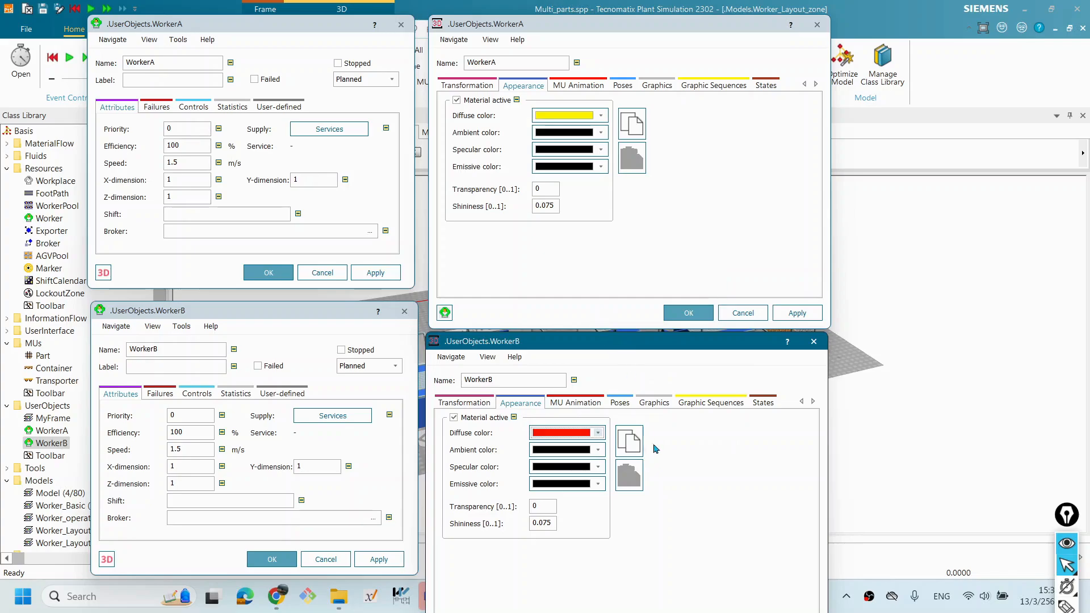
left_click_drag(602, 345, 604, 306)
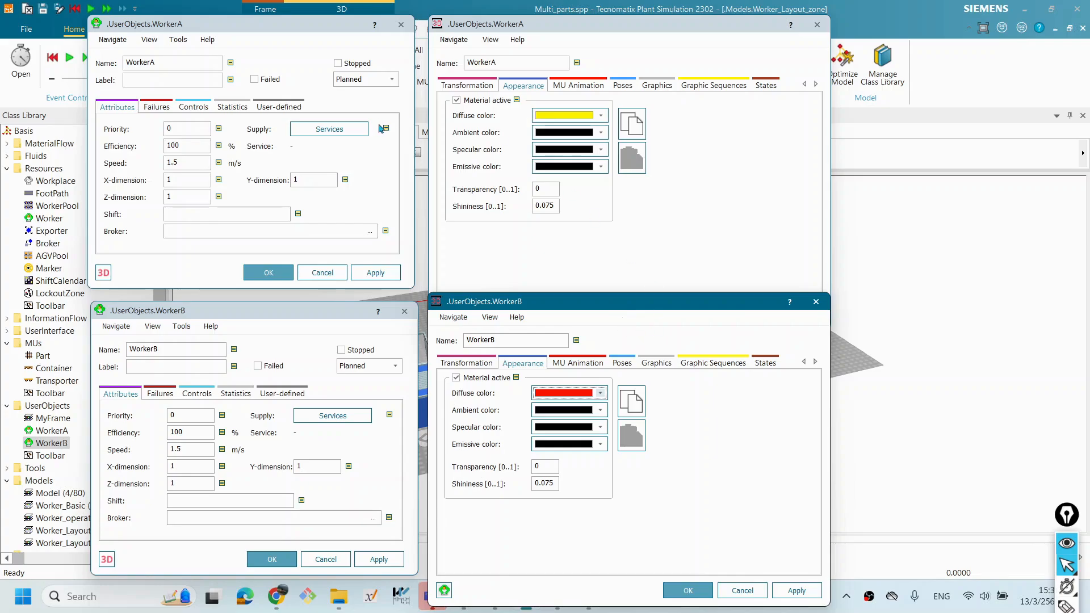
mouse_move(230, 25)
left_mouse_down()
mouse_move(205, 26)
mouse_move(233, 26)
left_mouse_up()
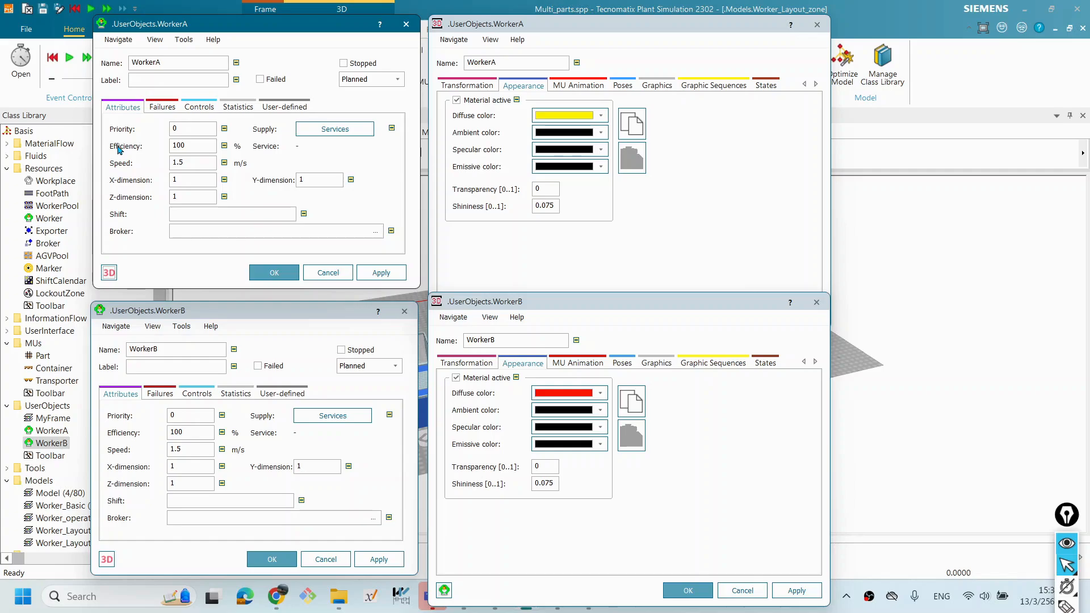
left_click(190, 145)
left_click_drag(199, 162, 147, 167)
left_click(192, 177)
left_click(839, 611)
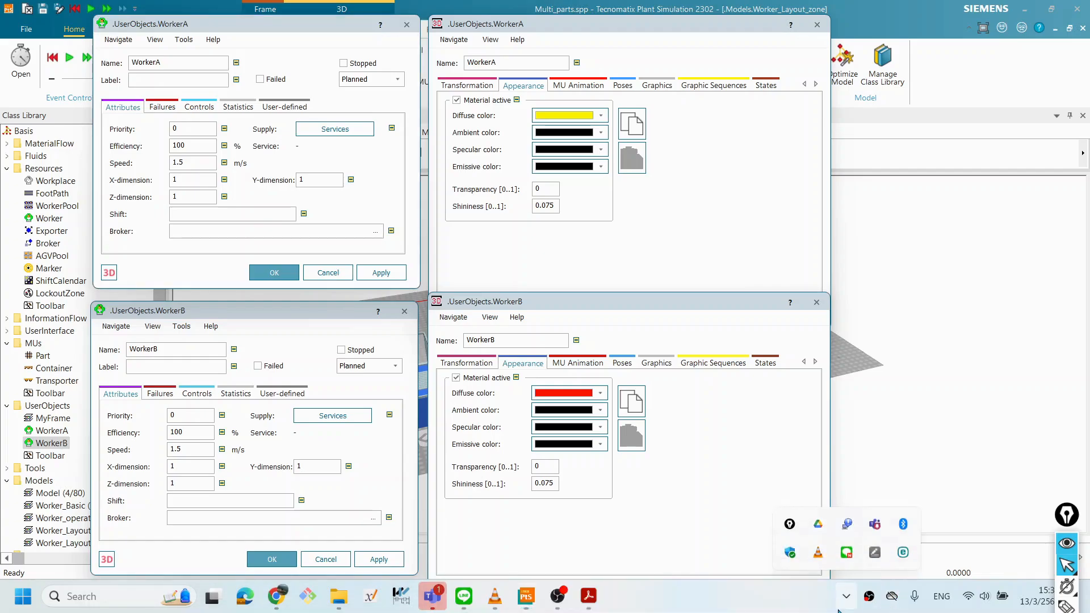
left_click(839, 611)
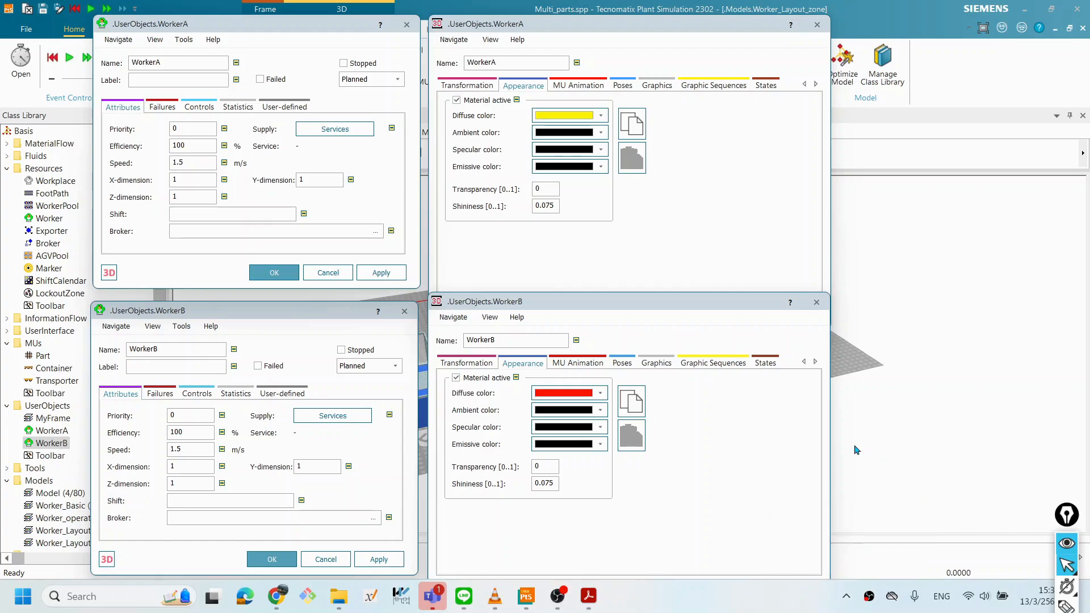
left_click(480, 472)
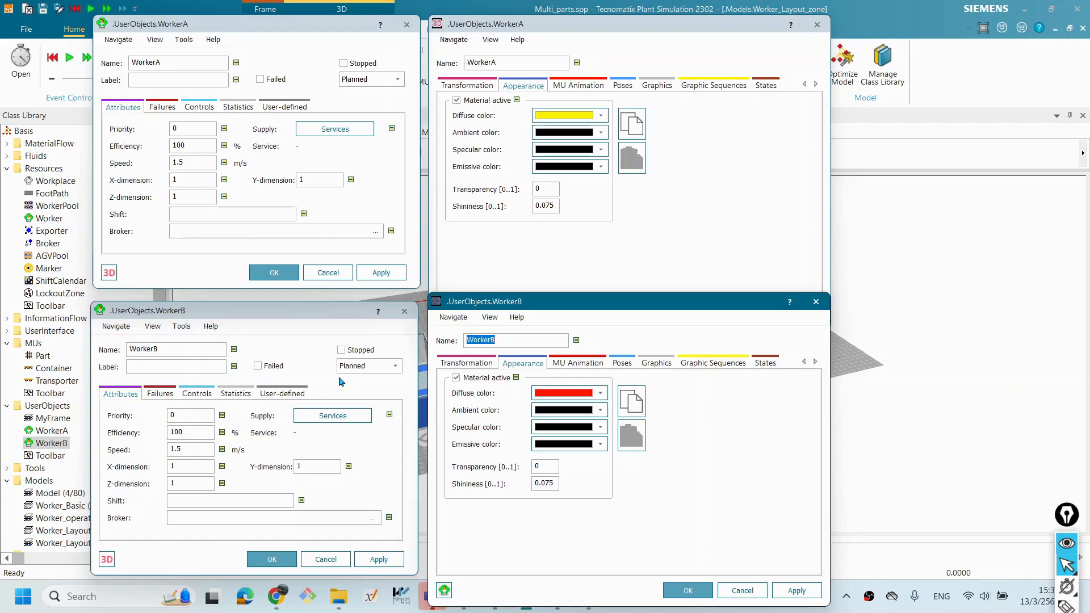
Set the speed of both WorkerA and WorkerB to 0.5 m/s and accept WorkerB's 3D properties.
left_click_drag(199, 164, 159, 163)
type("0")
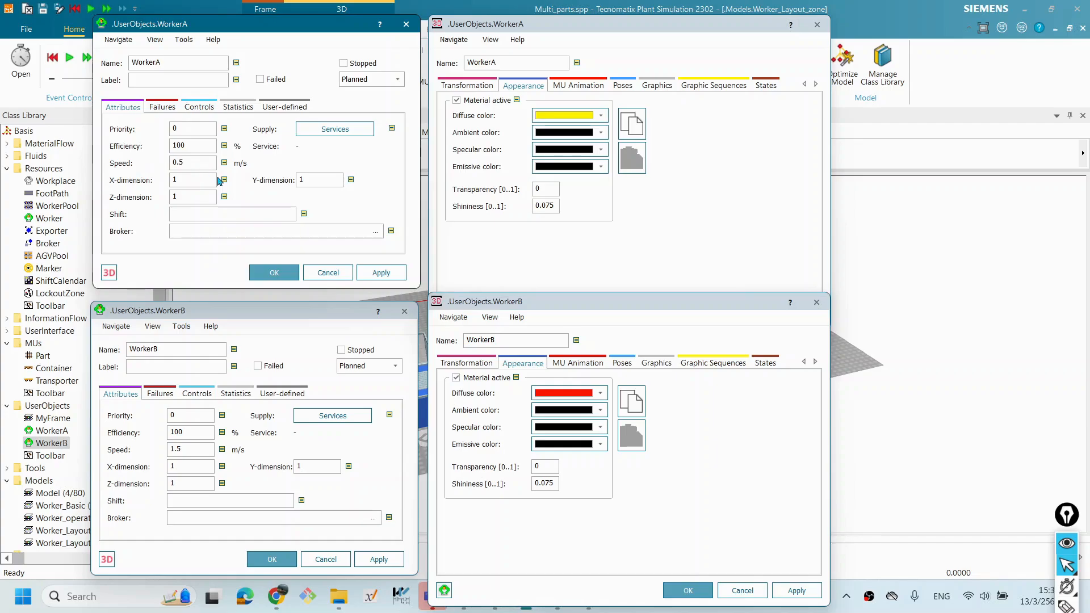
left_click(200, 446)
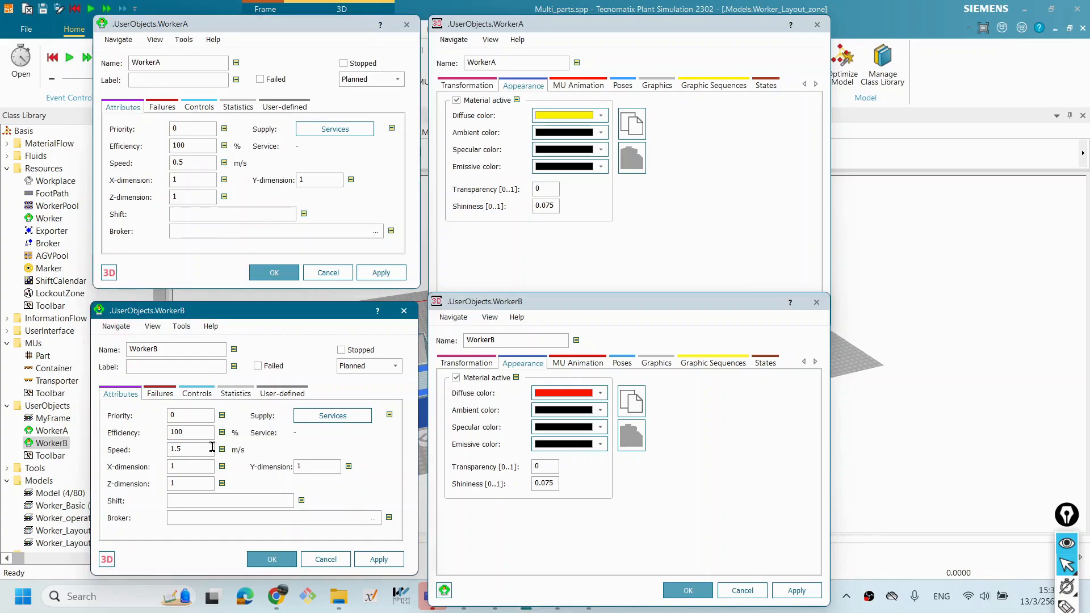
type("0.")
left_click(669, 593)
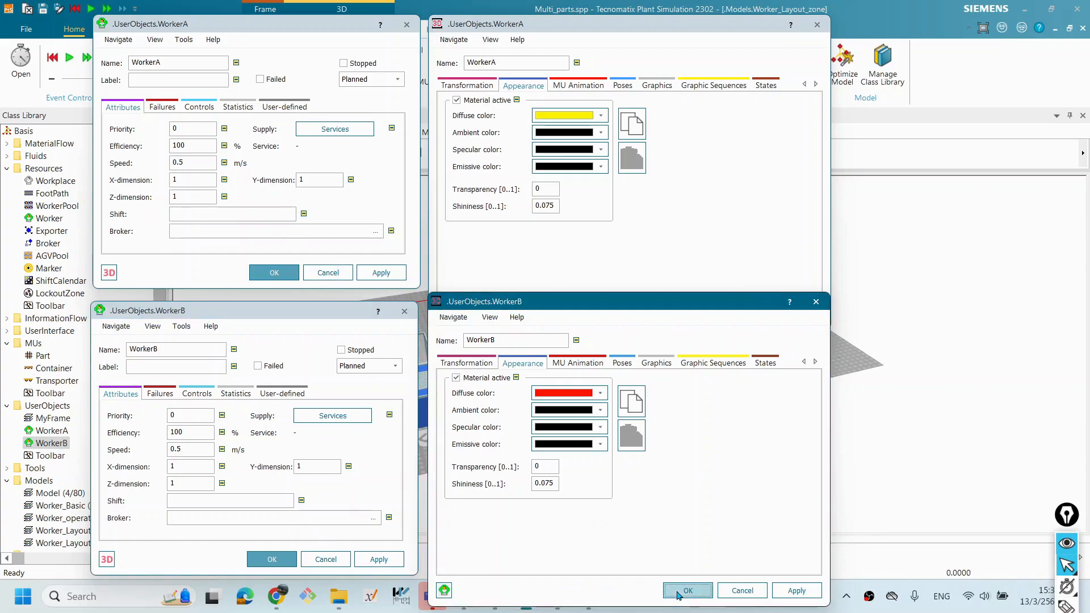
Apply and close the remaining 3D property and attribute dialogs of WorkerA and WorkerB.
left_click(795, 589)
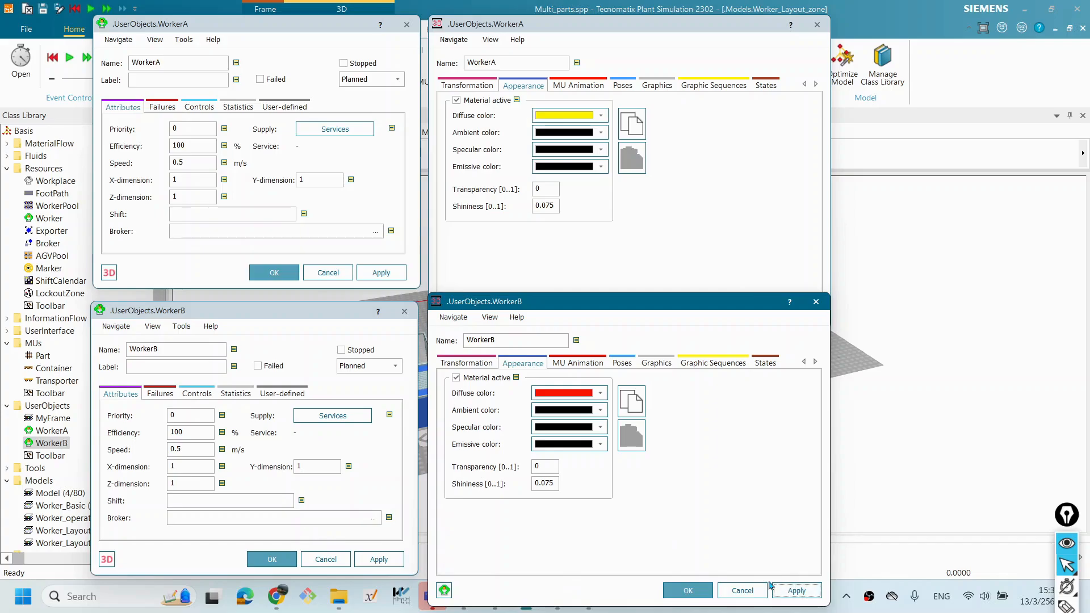
left_click(685, 591)
left_click(797, 313)
left_click(688, 313)
left_click(379, 273)
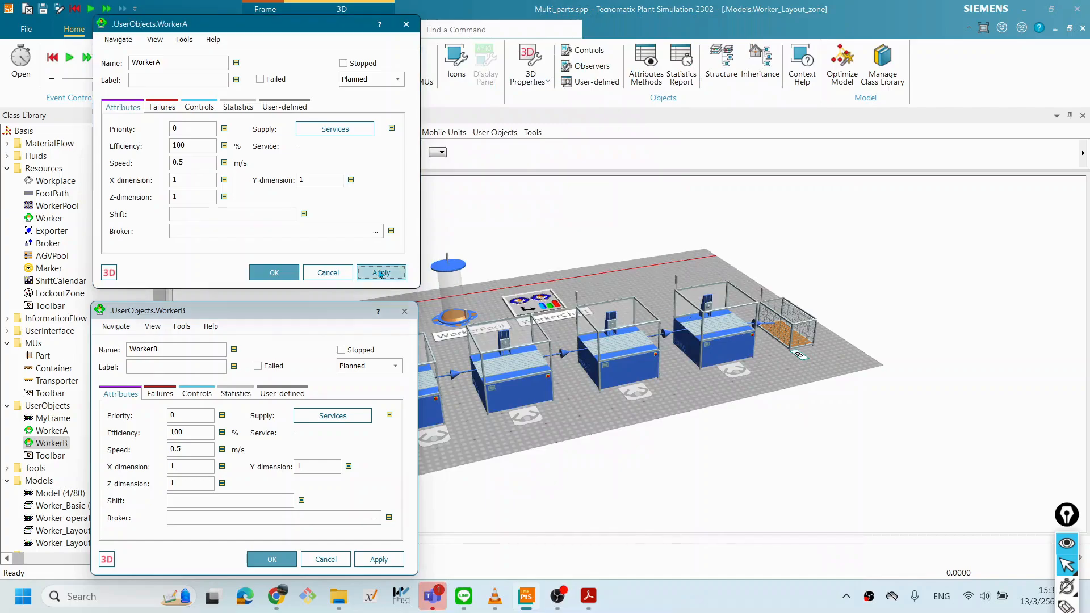
left_click(278, 274)
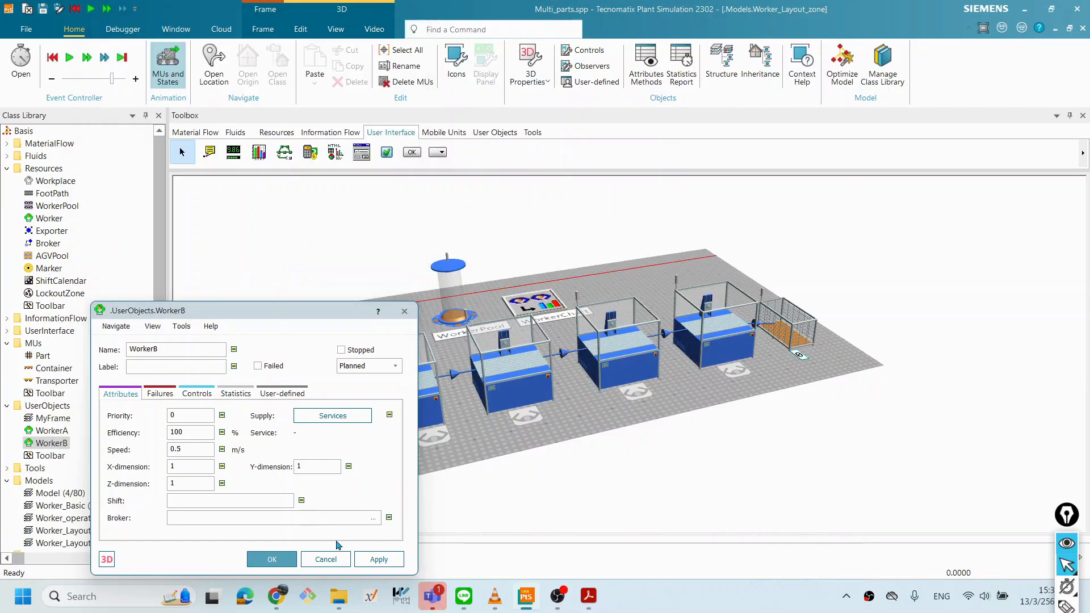
left_click(378, 560)
left_click(275, 561)
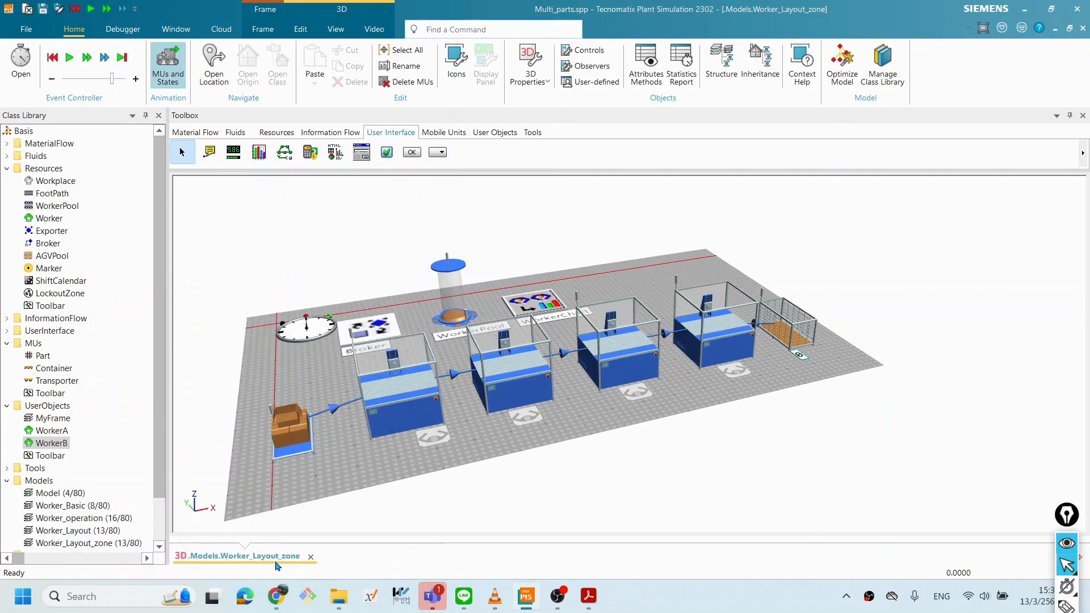
Open the event controller beside the model, run the simulation, and examine which workers serve the stations.
left_click_drag(663, 310, 653, 317)
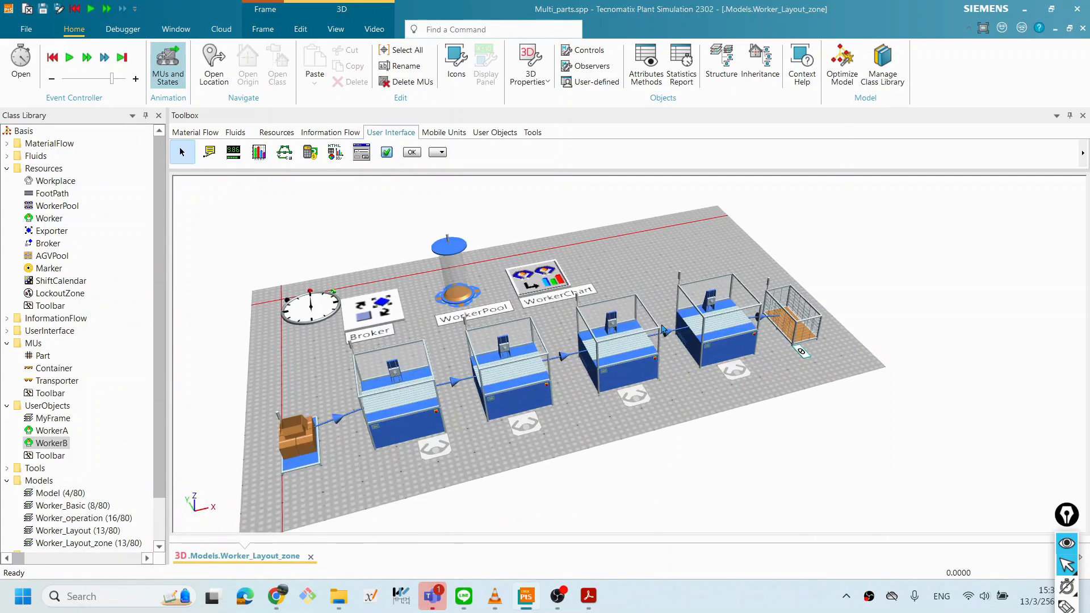
right_click(647, 261)
left_click(607, 260)
left_click(751, 605)
left_click(323, 303)
double_click(323, 304)
left_click_drag(857, 205, 869, 205)
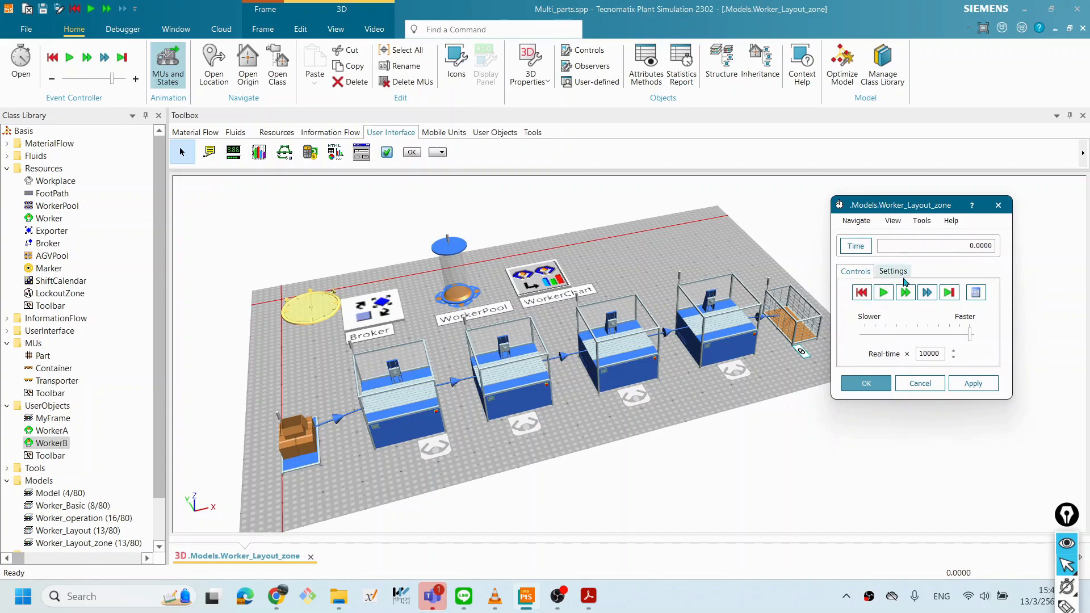
left_click(885, 294)
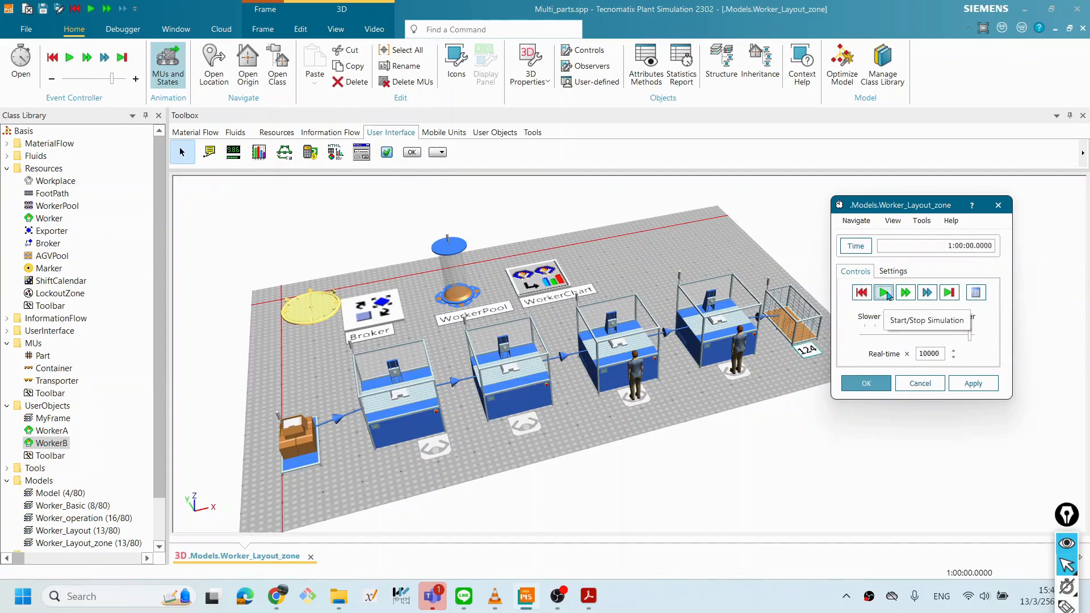
left_click_drag(696, 308, 719, 322)
left_click_drag(719, 323, 686, 375)
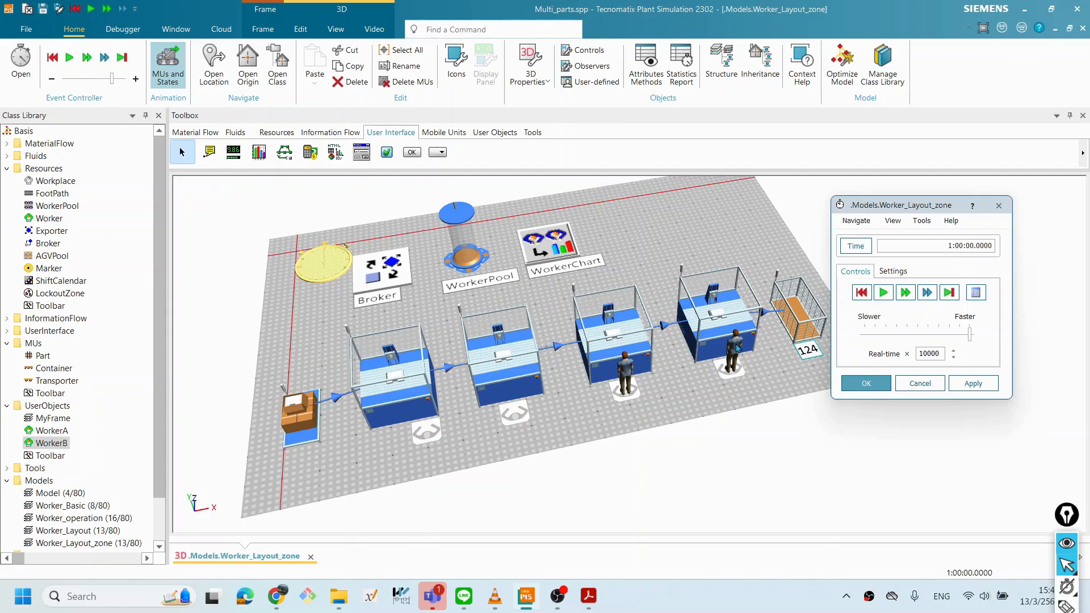
mouse_move(737, 349)
Reset the simulation and open the WorkerPool's creation table.
left_click(50, 220)
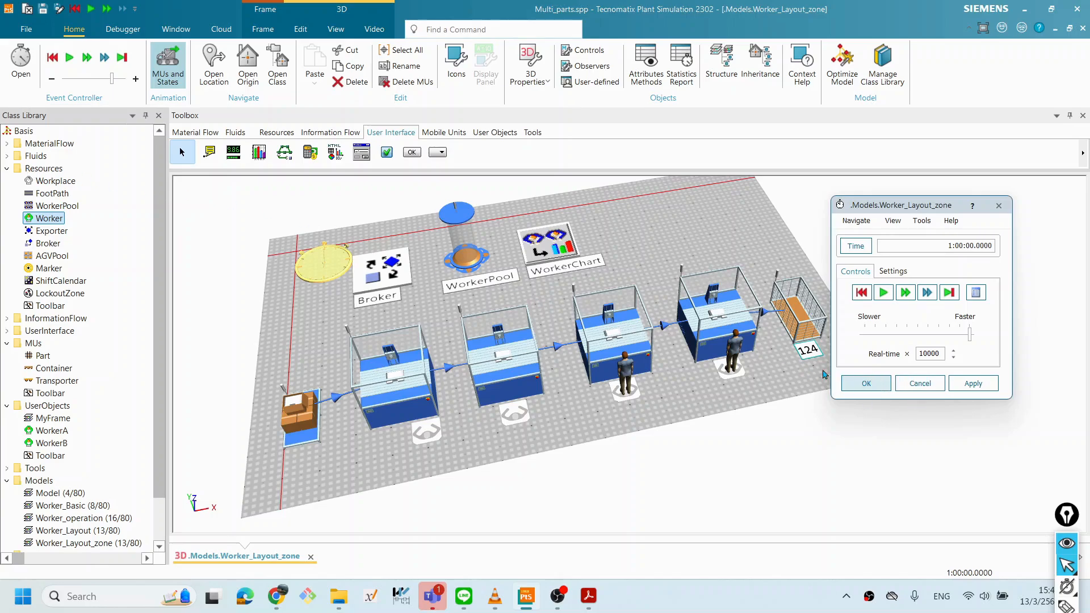
left_click(862, 292)
left_click(459, 249)
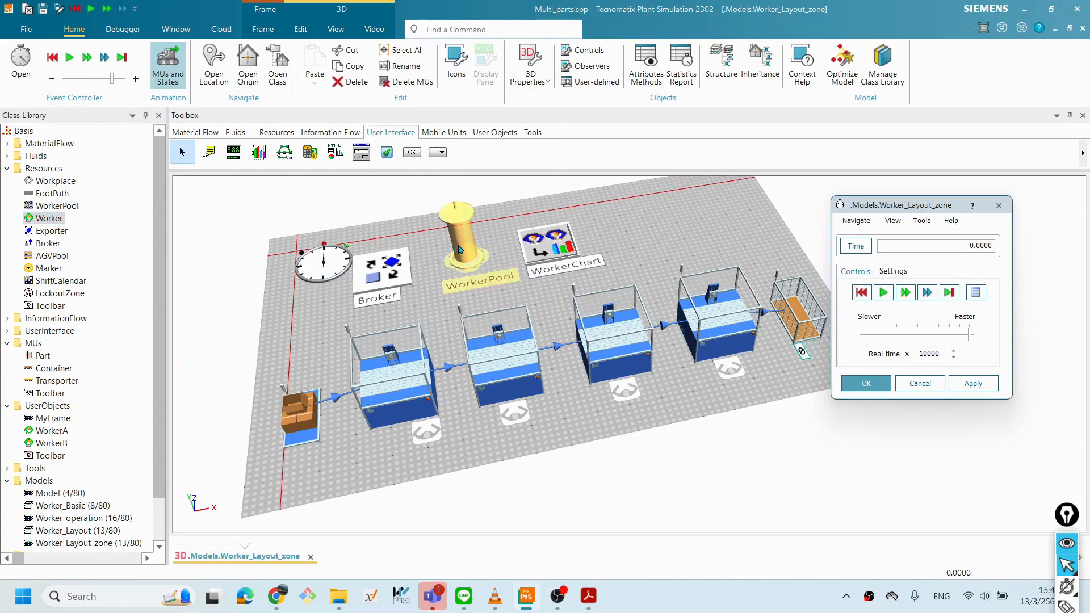
double_click(460, 249)
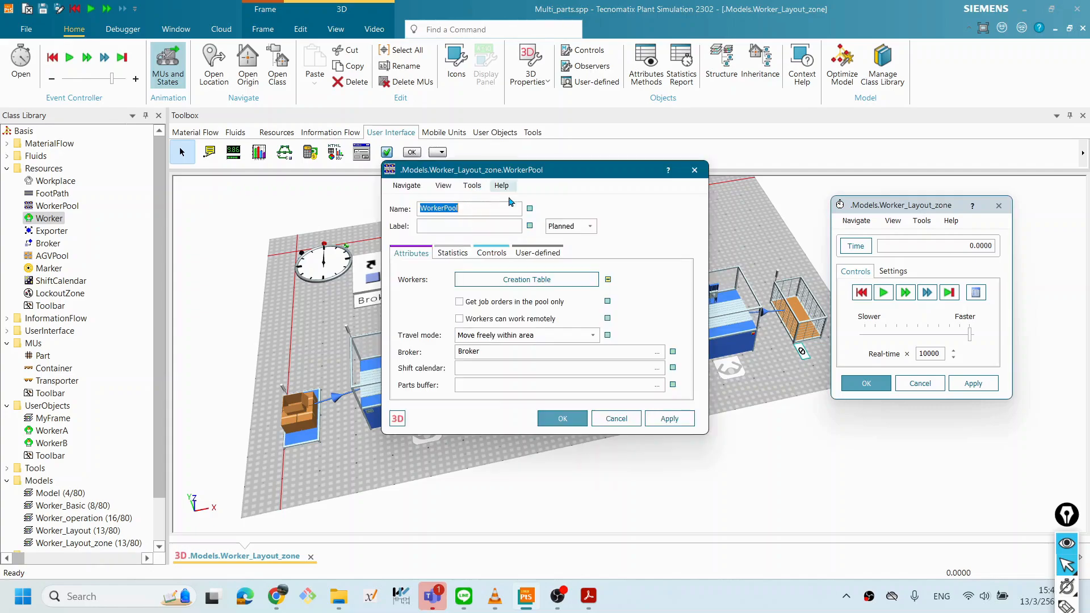
left_click(539, 282)
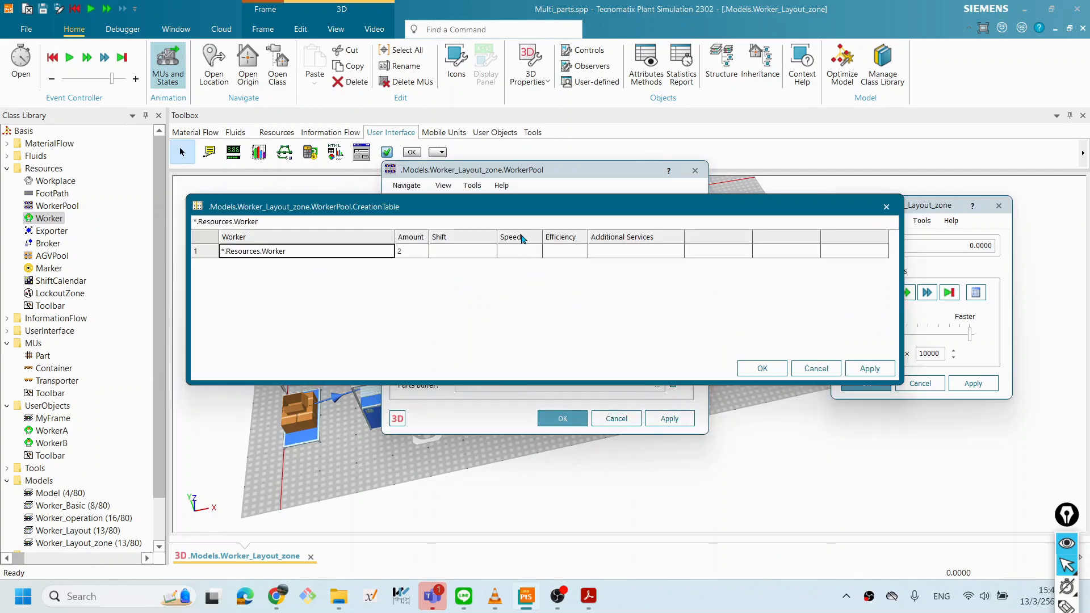
left_click_drag(486, 215, 504, 210)
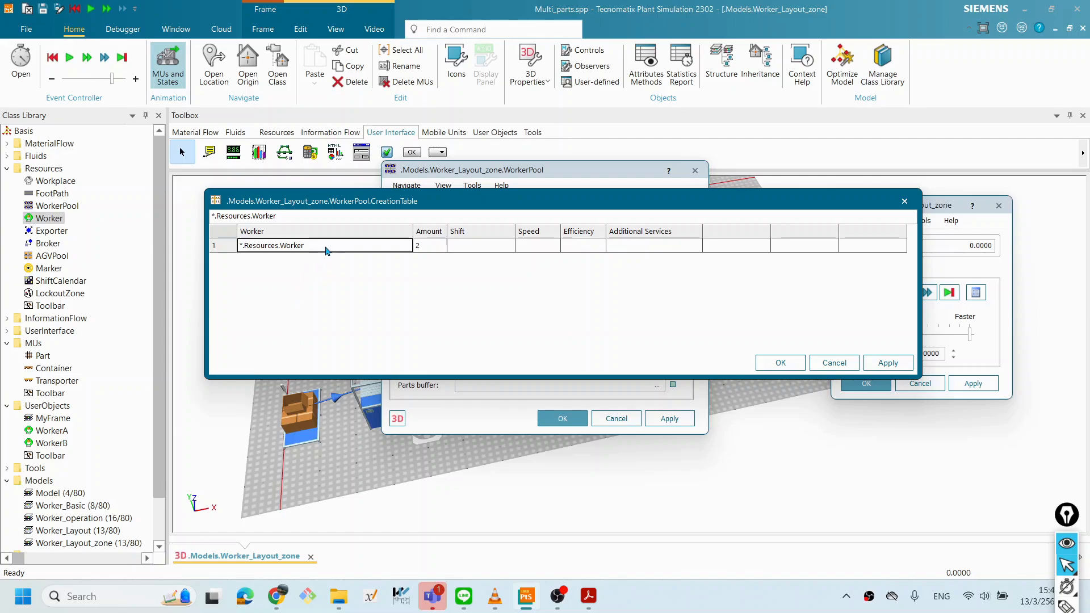
Replace the worker in the creation table's first row with UserObjects.WorkerA and set its amount to 1.
double_click(281, 243)
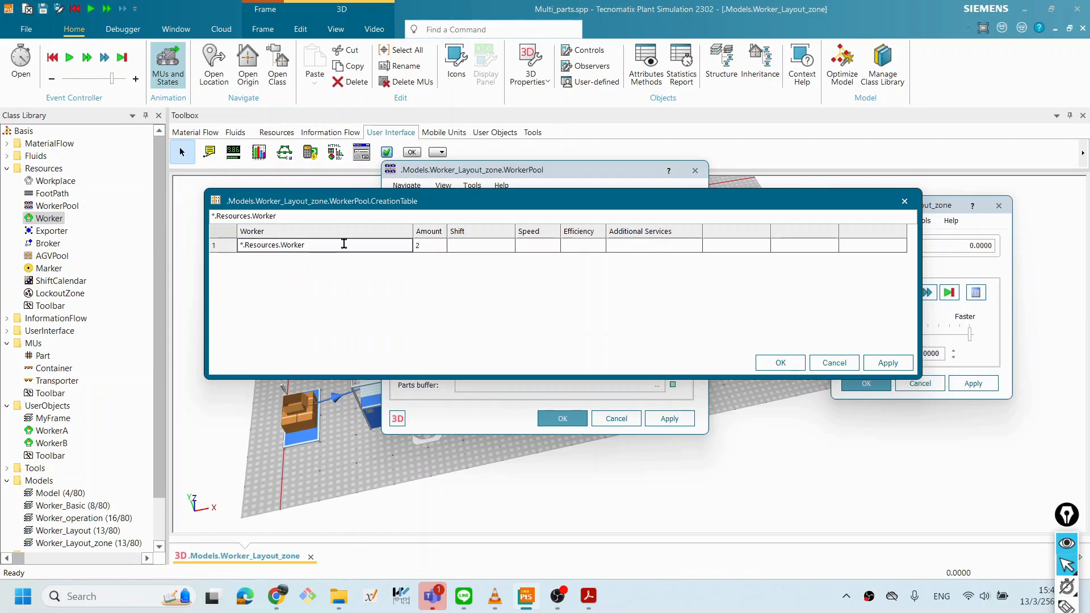
left_click(54, 433)
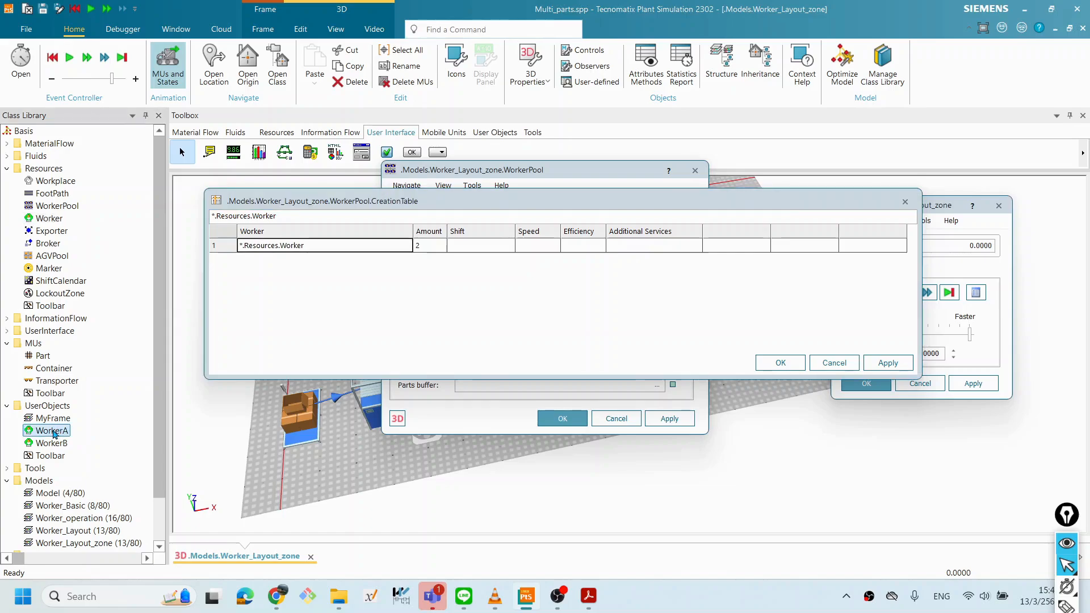
left_click_drag(53, 434, 301, 252)
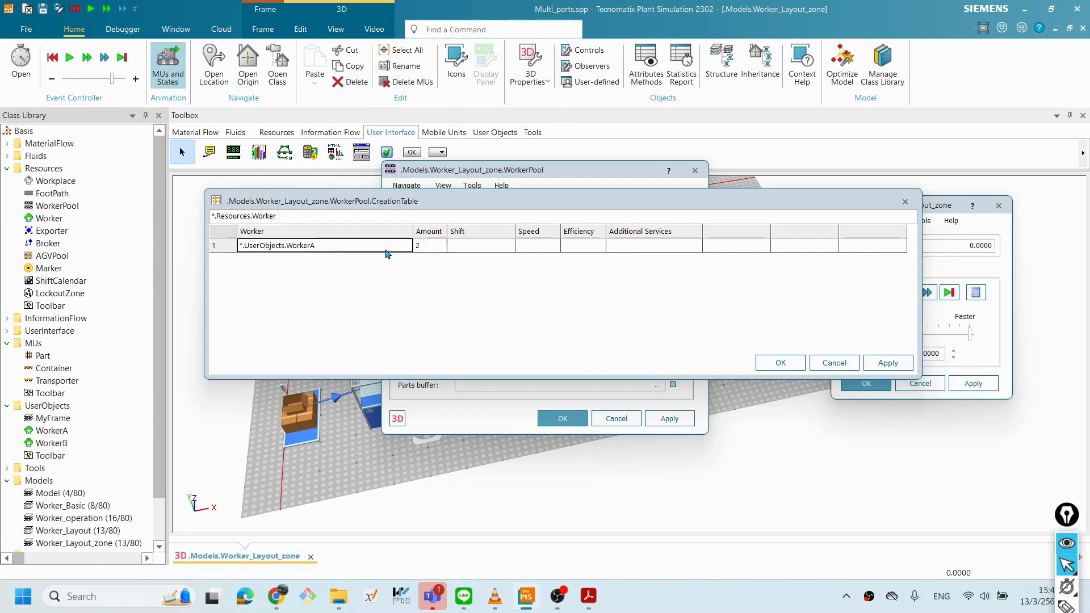
left_click(430, 251)
key("BackSpace")
type("1")
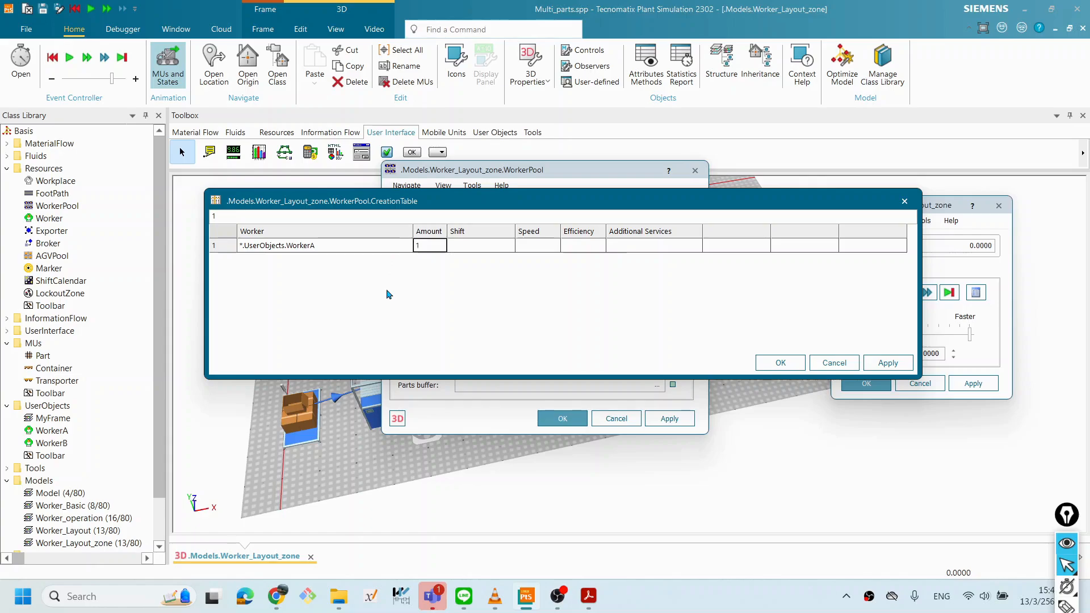
Add a second row to the creation table with UserObjects.WorkerB and an amount of 1.
left_click(367, 248)
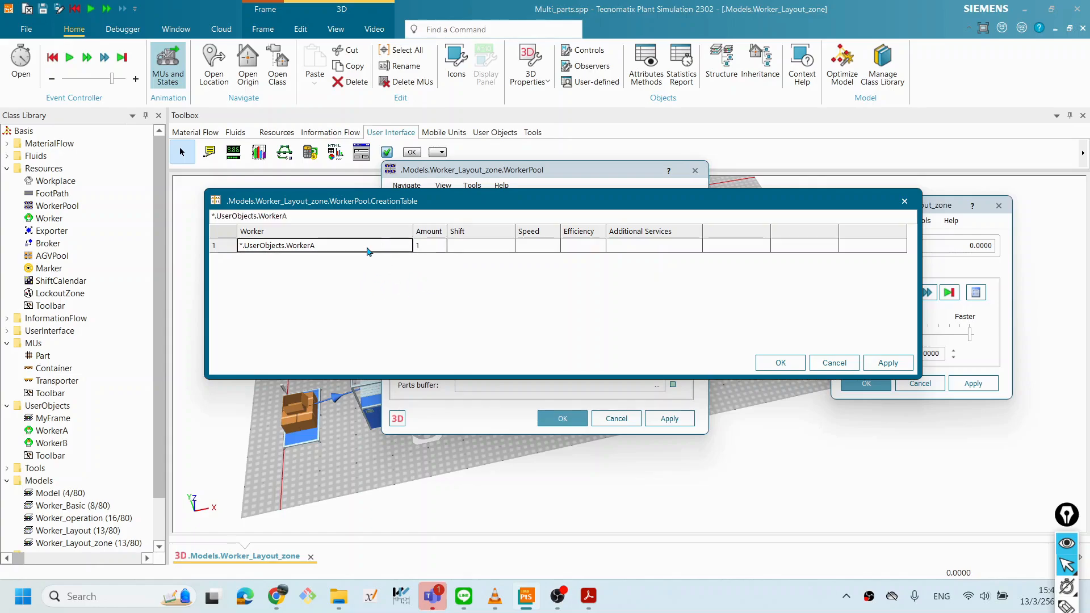
key("Down")
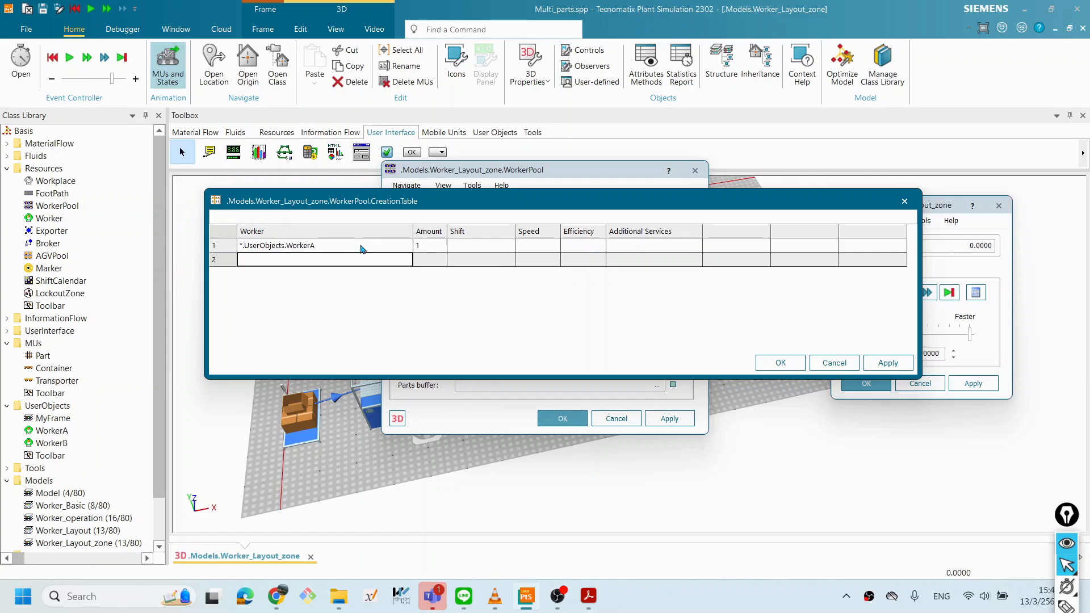
left_click(59, 444)
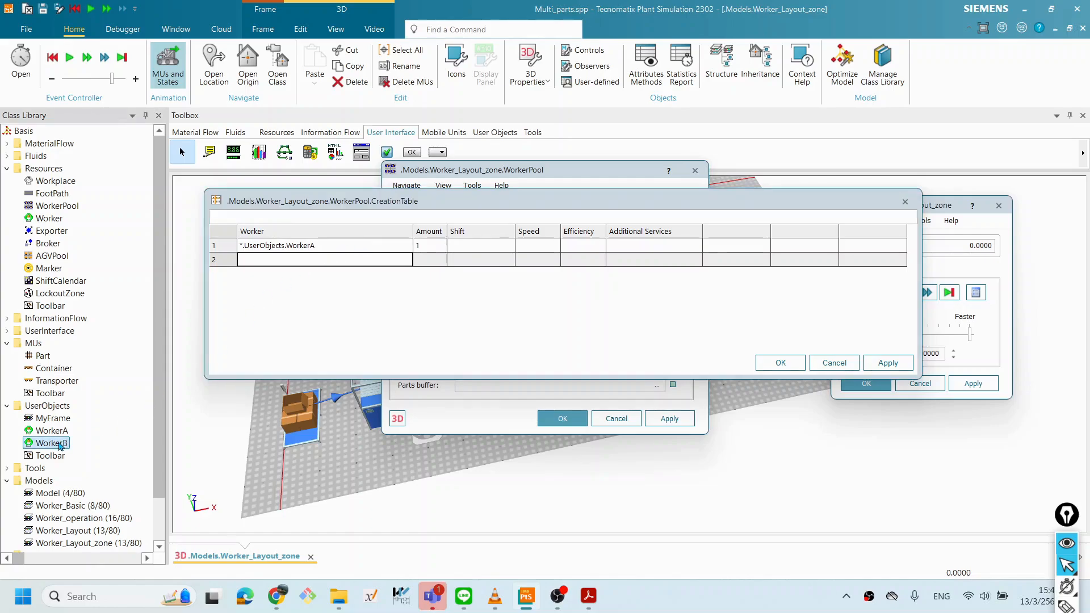
left_click_drag(61, 447, 278, 264)
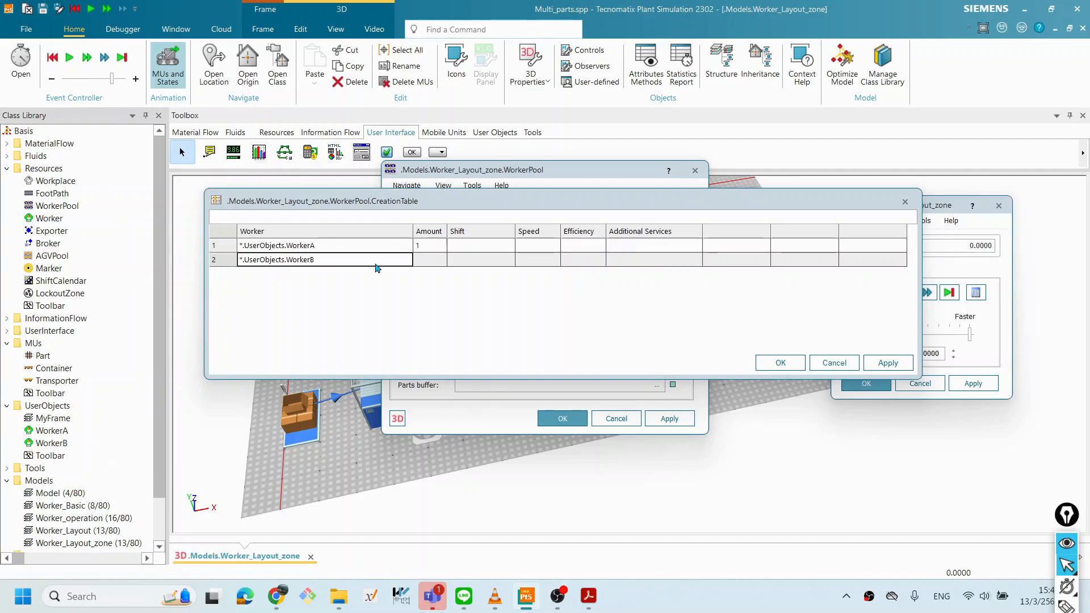
left_click(431, 259)
type("1")
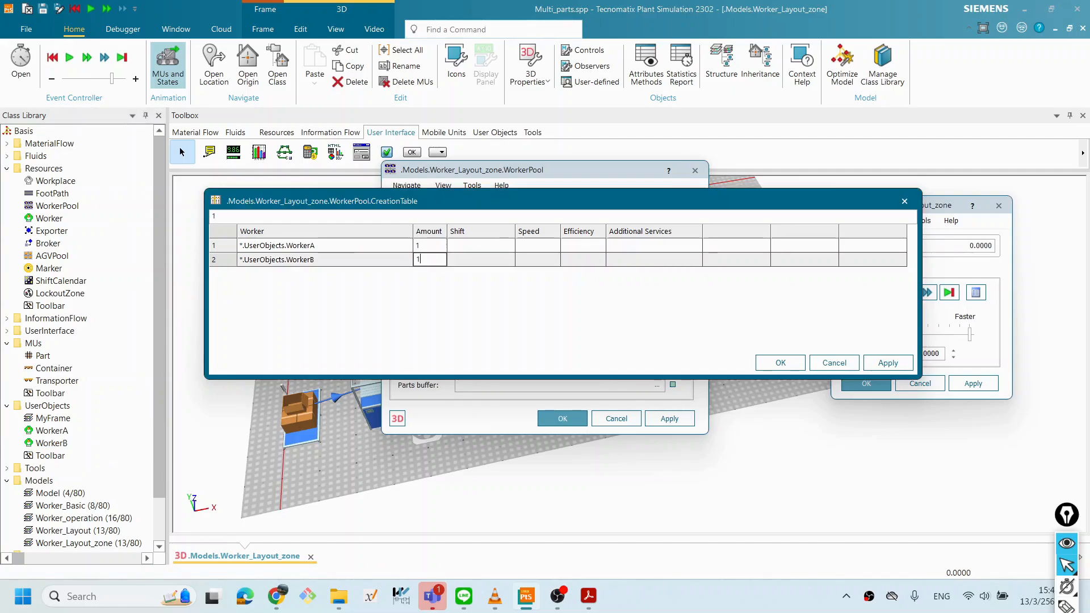
Apply and close the creation table and the WorkerPool settings, and reset the simulation.
left_click(883, 361)
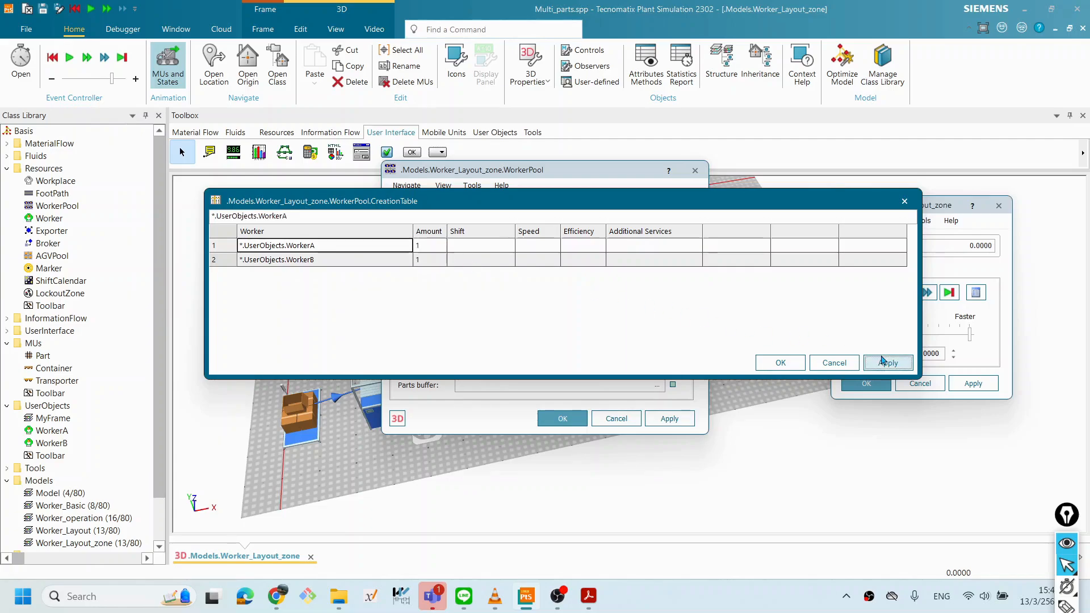
left_click(782, 364)
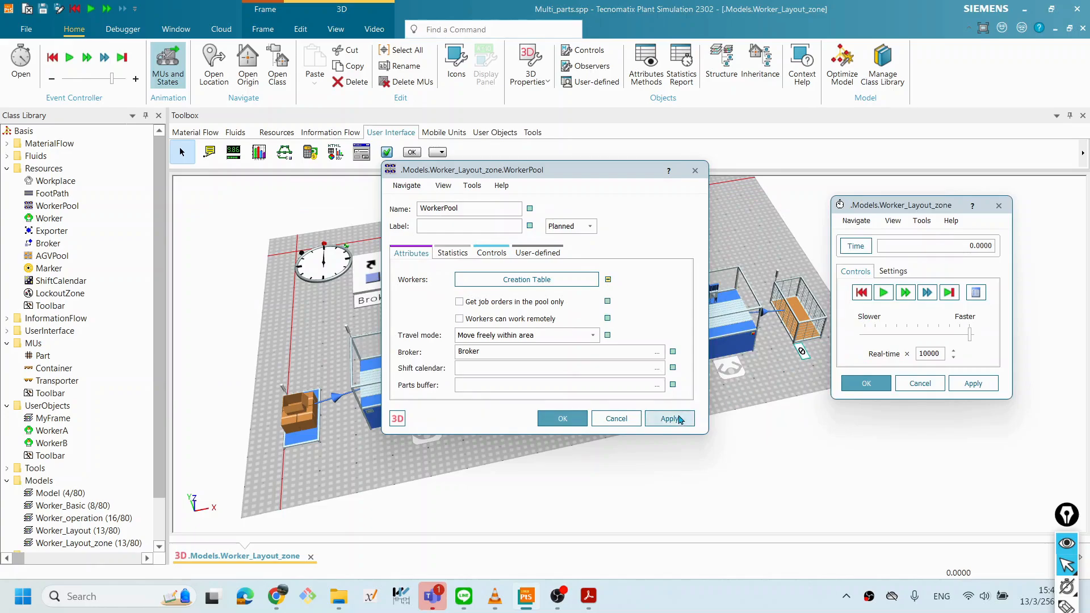
left_click(677, 418)
left_click(564, 419)
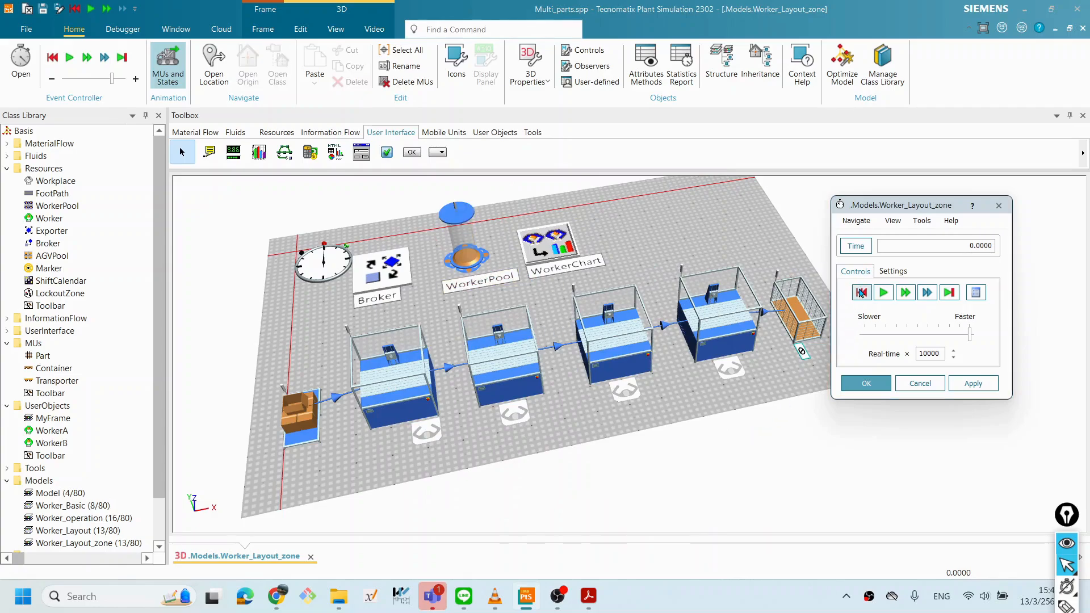
left_click(861, 292)
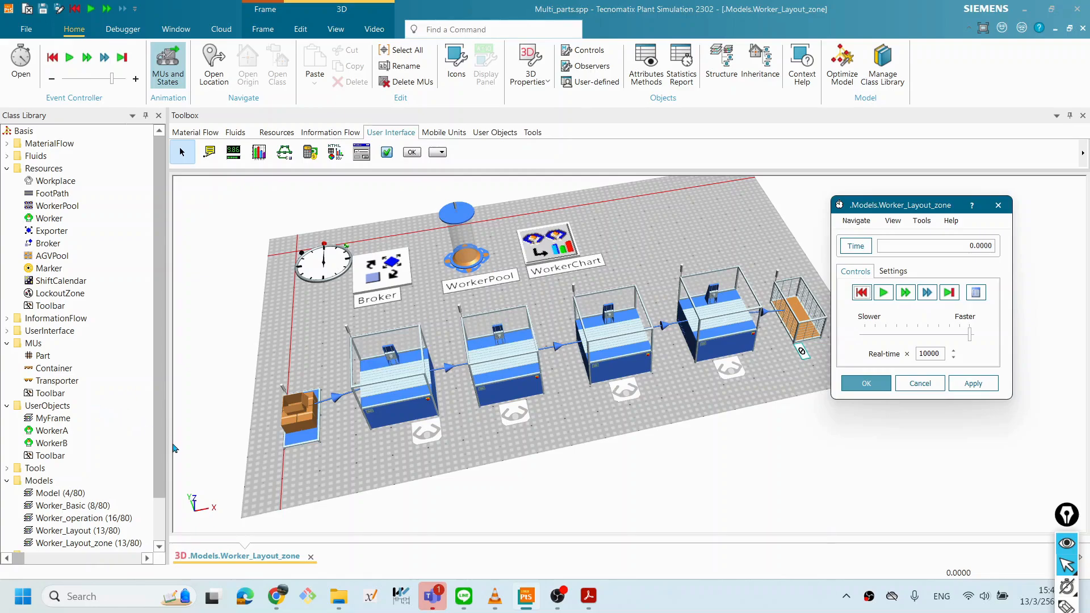
Check the speed of the WorkerA class and close its dialog.
scroll(113, 409, "down", 2)
left_click(67, 385)
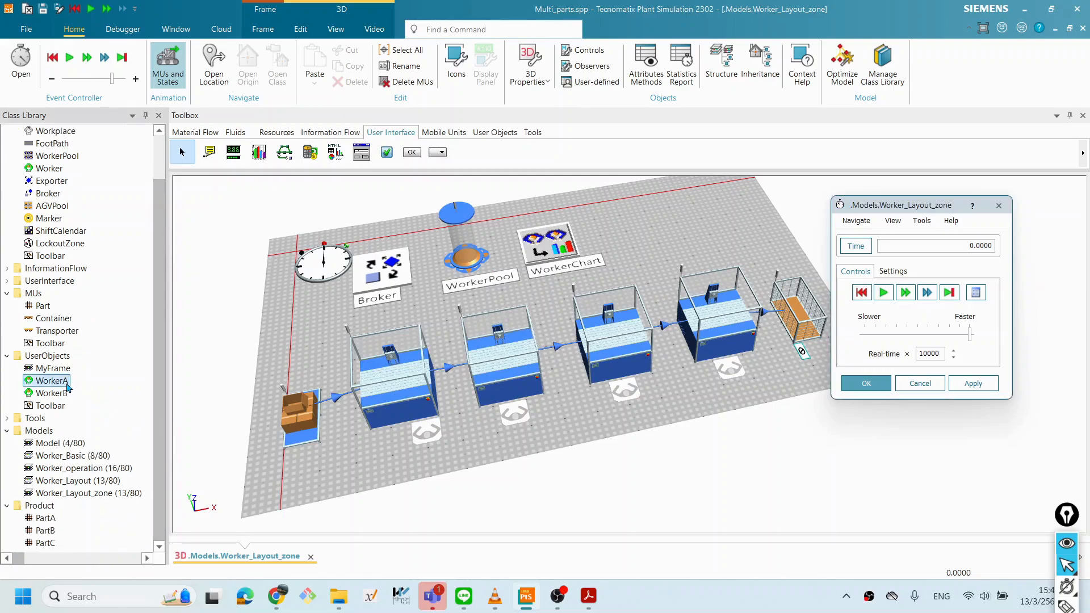
double_click(64, 384)
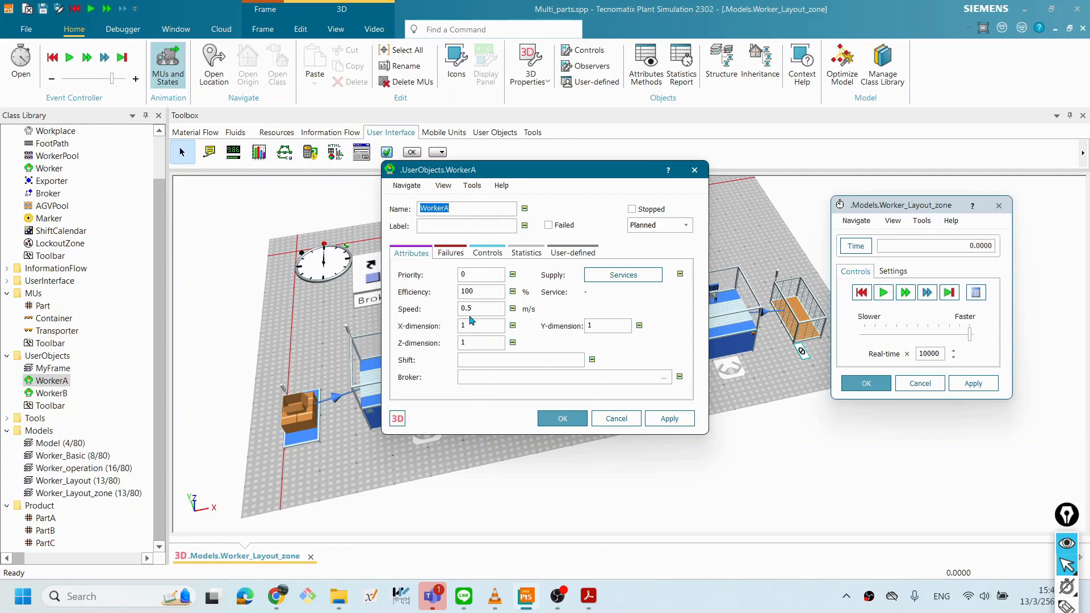
left_click(562, 418)
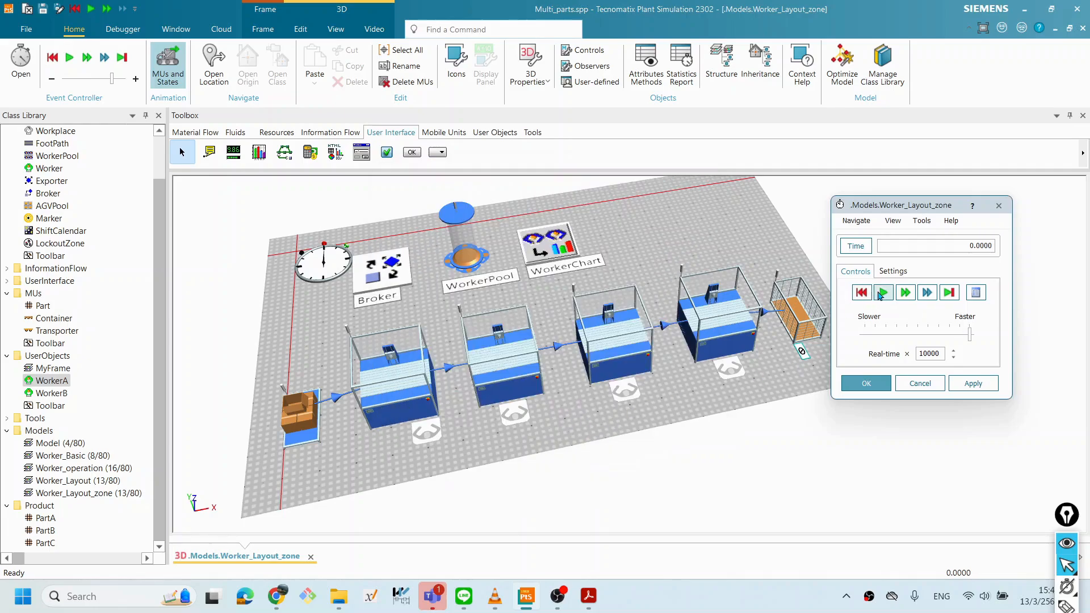
Run the simulation with WorkerA and WorkerB, and examine their positions and the output count at the drain.
left_click(883, 294)
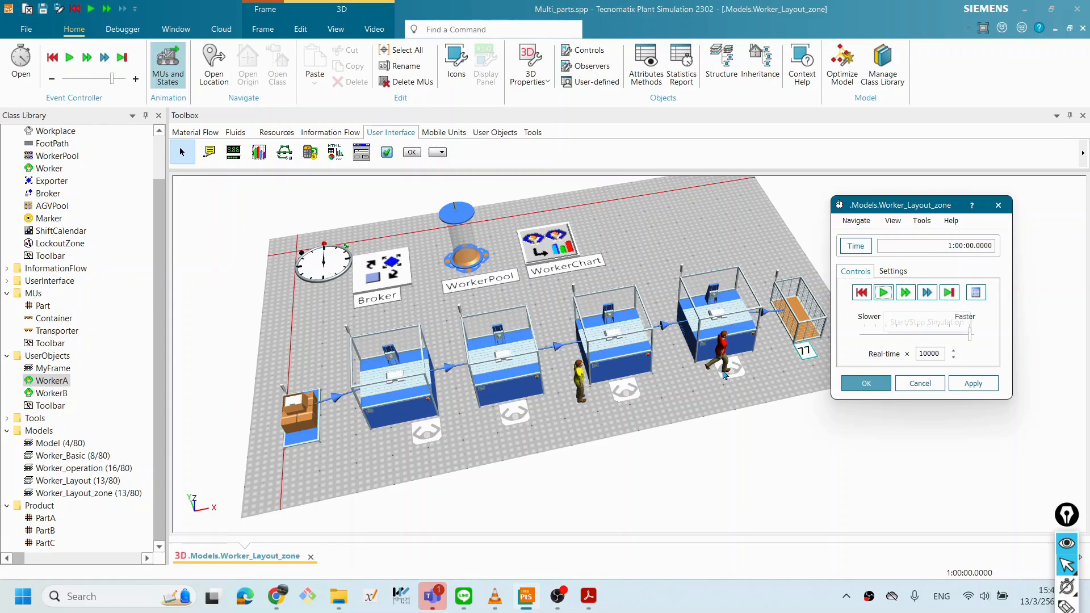
left_click_drag(717, 387, 647, 397)
mouse_move(579, 391)
left_mouse_down()
mouse_move(575, 375)
mouse_move(580, 396)
left_mouse_up()
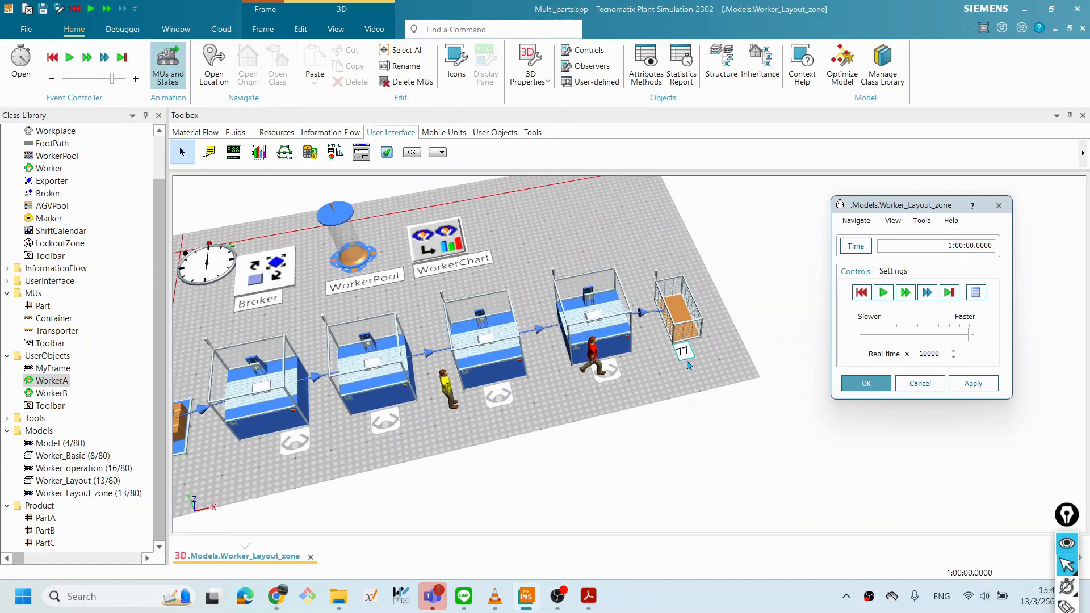
left_click_drag(618, 382, 640, 378)
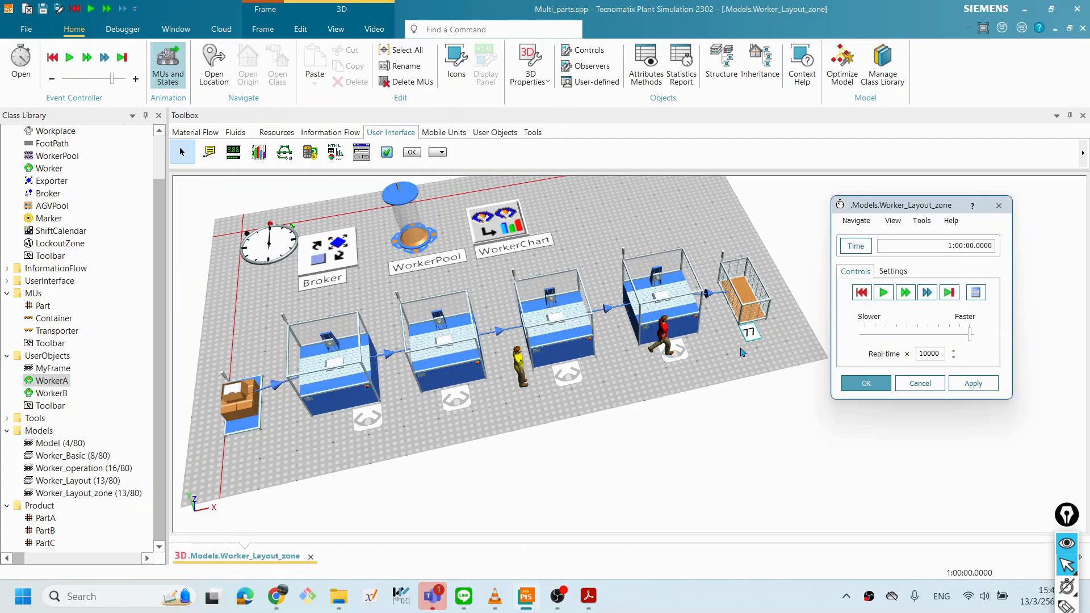
Check the worker grouping and occupancy settings of the WorkerChart and close it without changes.
double_click(499, 237)
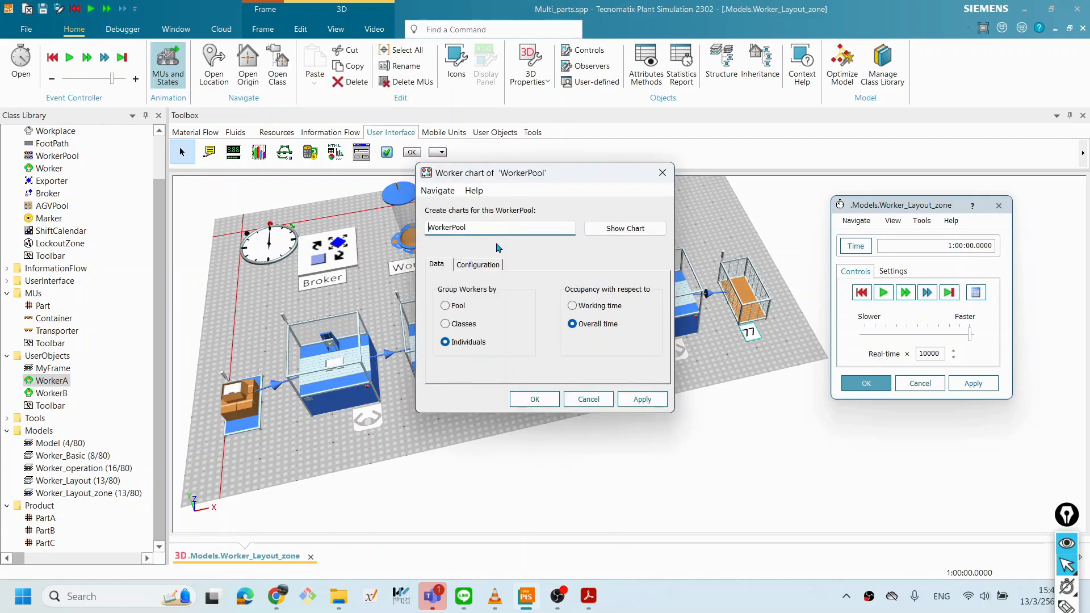
left_click_drag(519, 173, 587, 187)
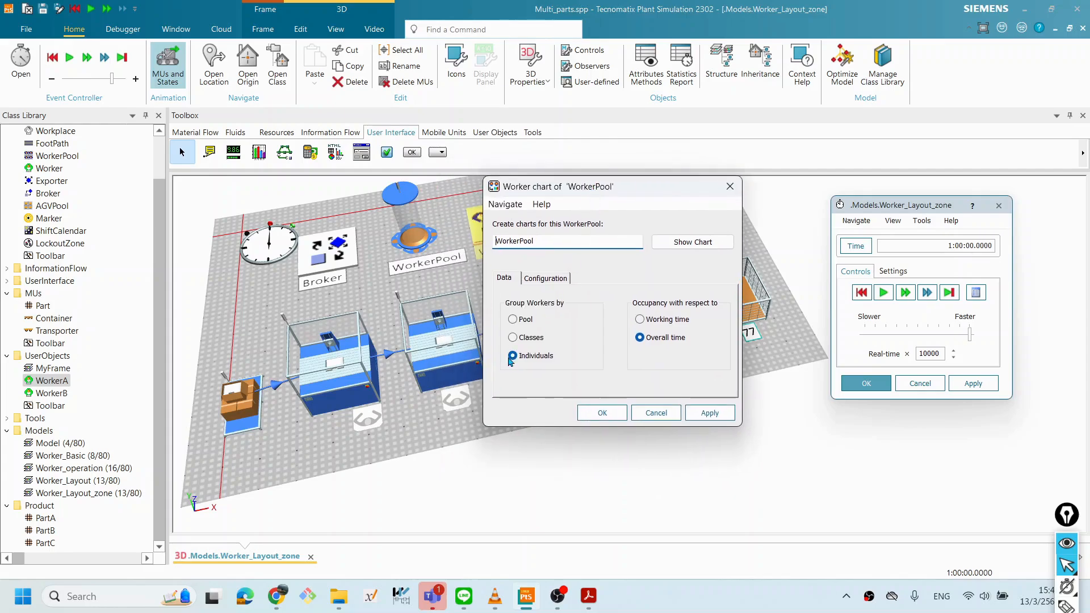
left_click(653, 413)
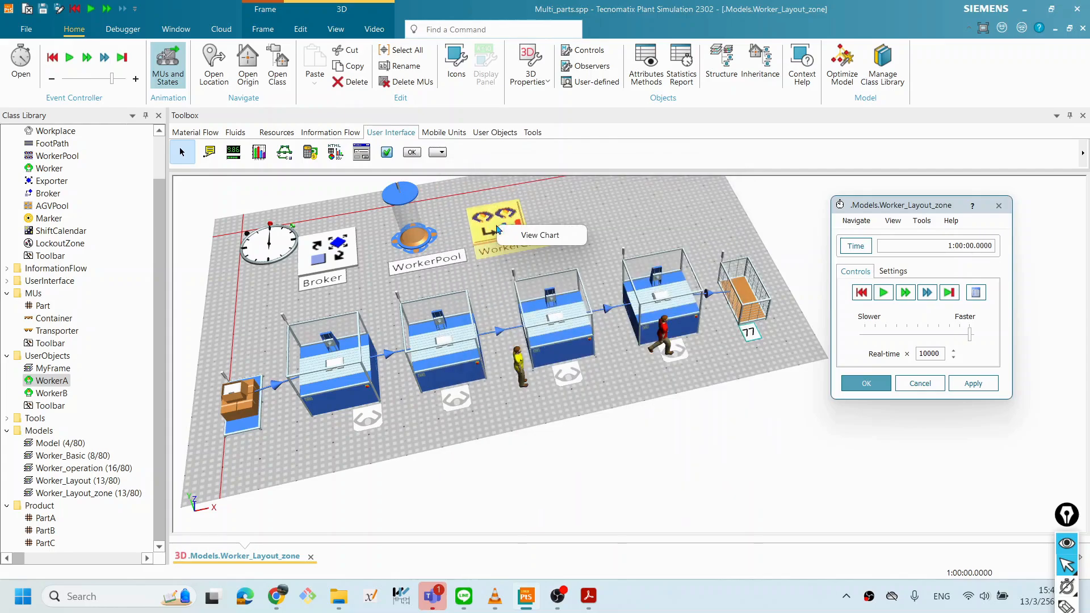
View the WorkerChart's utilization of WorkerA and WorkerB beside the layout, and close the chart.
left_click(498, 229)
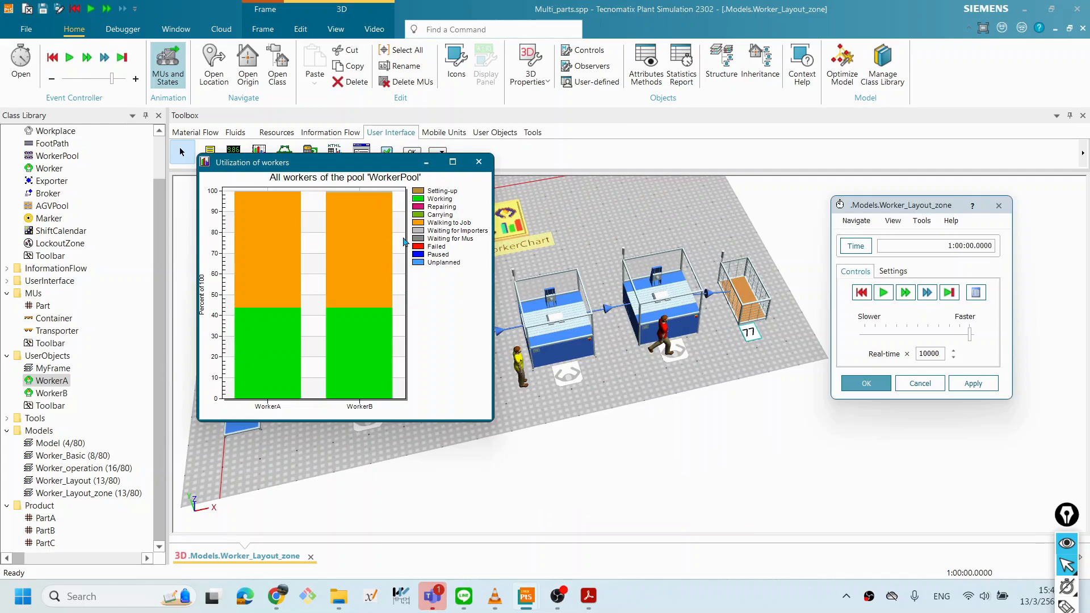
left_click_drag(372, 164, 283, 253)
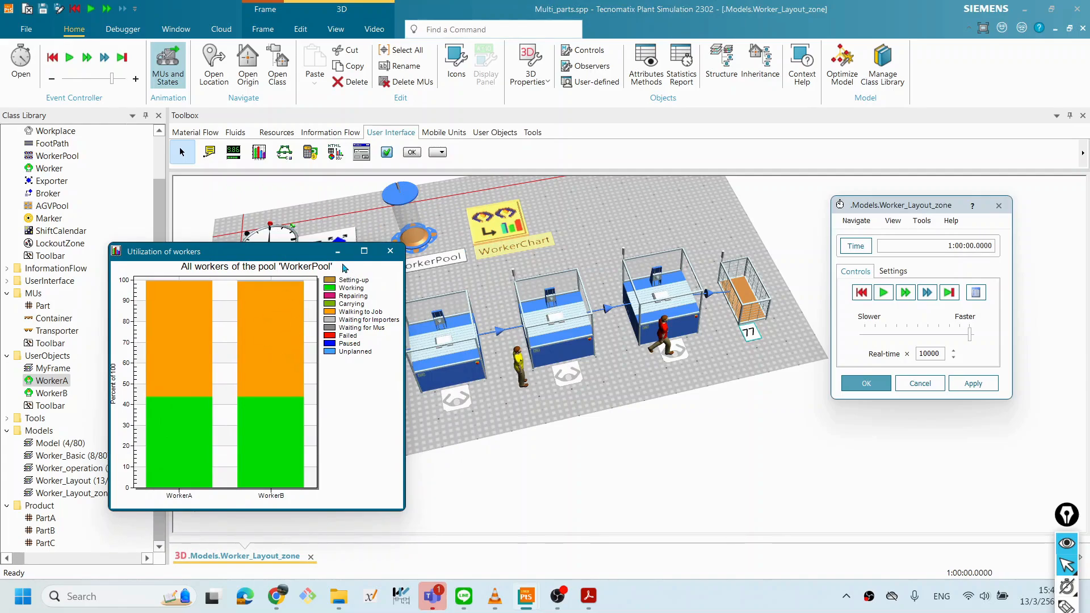
left_click_drag(271, 249, 747, 337)
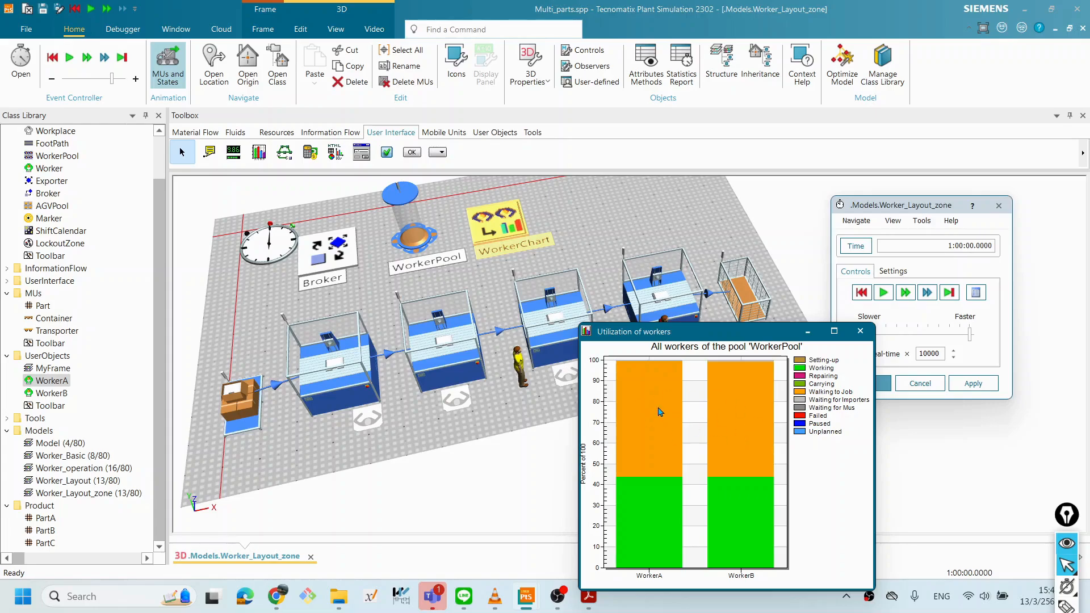
left_click_drag(746, 335, 606, 397)
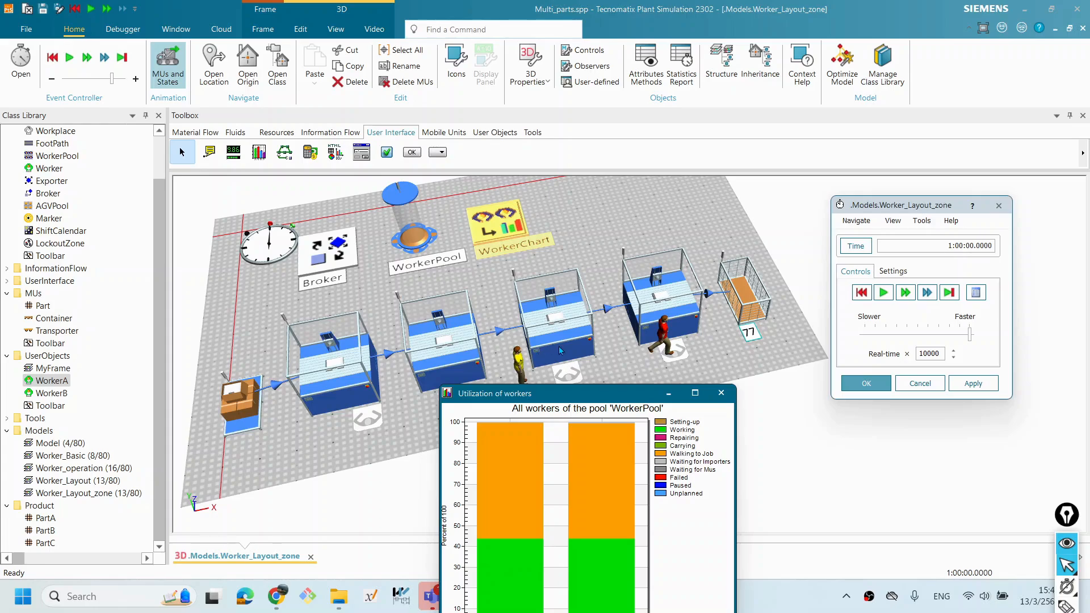
left_click_drag(587, 395, 581, 397)
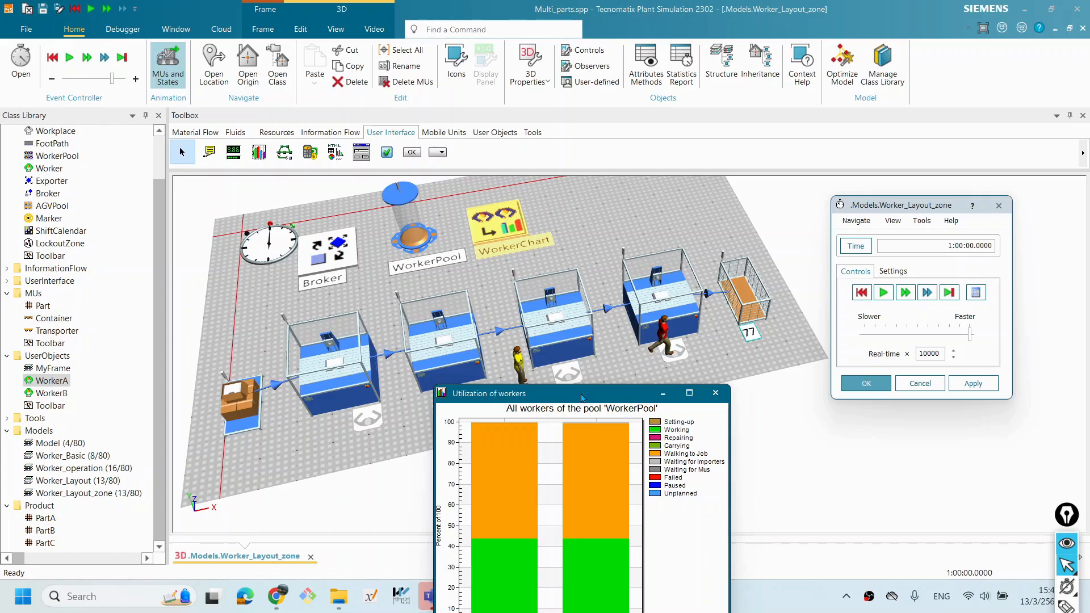
left_click(715, 392)
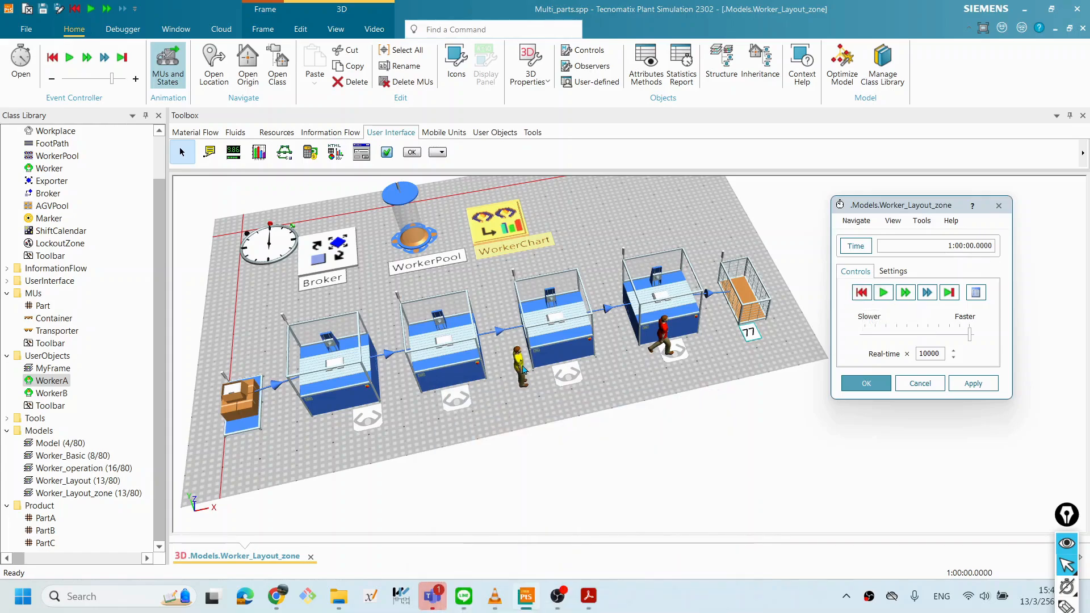
Reset the simulation and rerun it at 10000 times real time to check the workers' zones and the drain output.
left_click_drag(438, 417, 498, 410)
left_click_drag(588, 425, 686, 365)
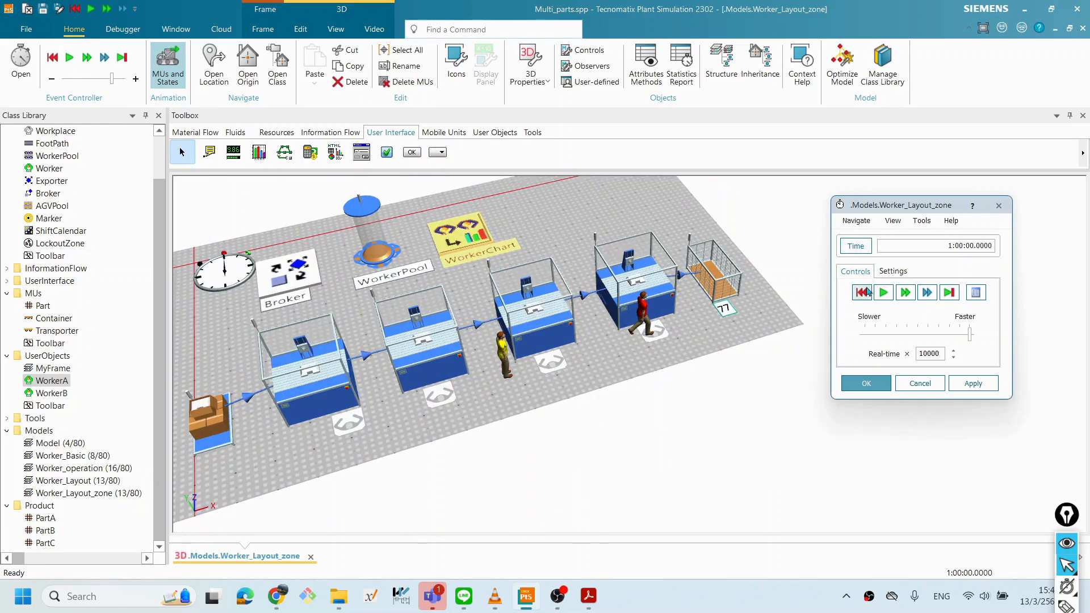
left_click(862, 291)
left_click_drag(475, 358, 469, 352)
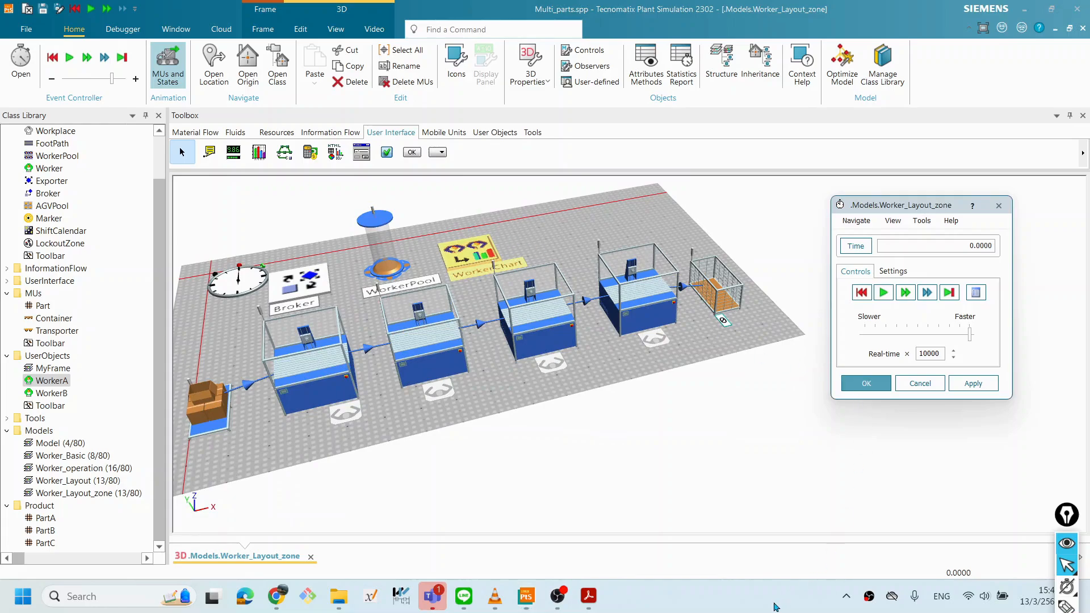
left_click_drag(645, 354, 693, 360)
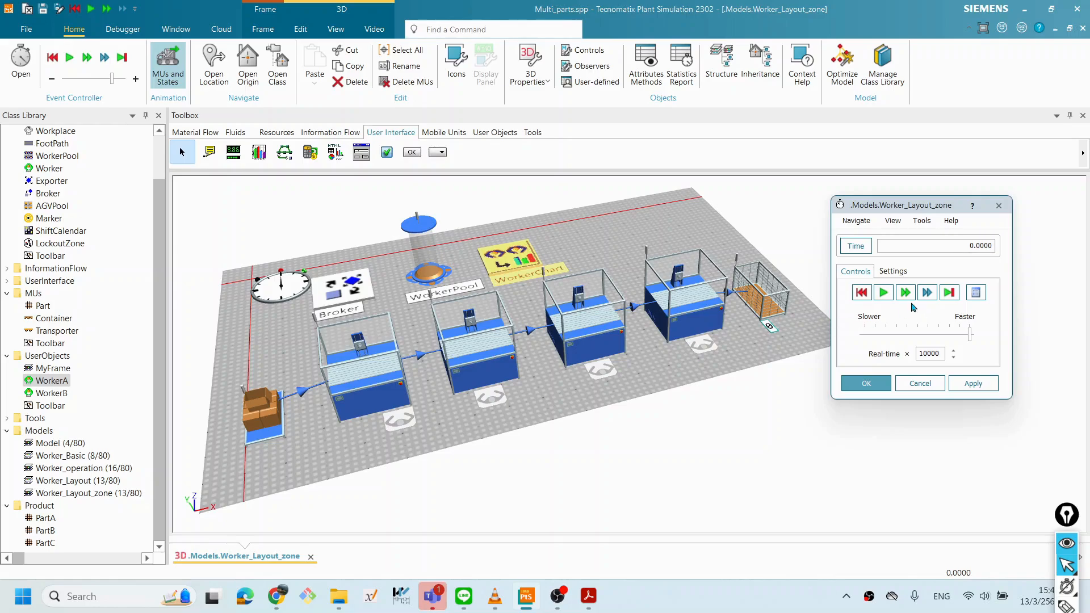
left_click(882, 293)
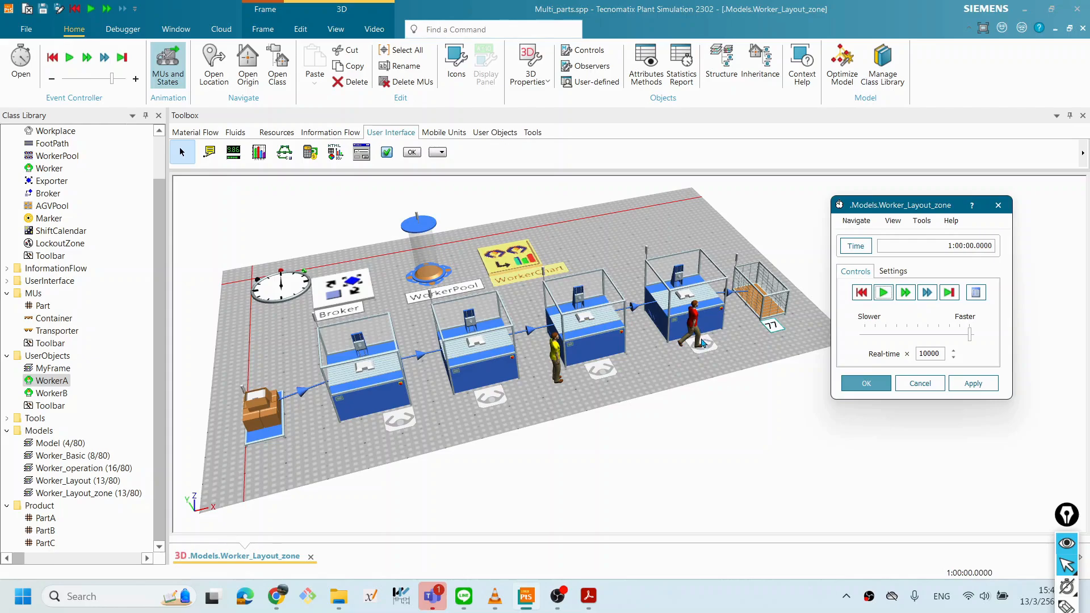
Slow the simulation to 18 times real time, rerun it to watch both workers move between stations, and reset it.
left_click_drag(969, 334, 902, 335)
left_click(862, 293)
left_click(882, 292)
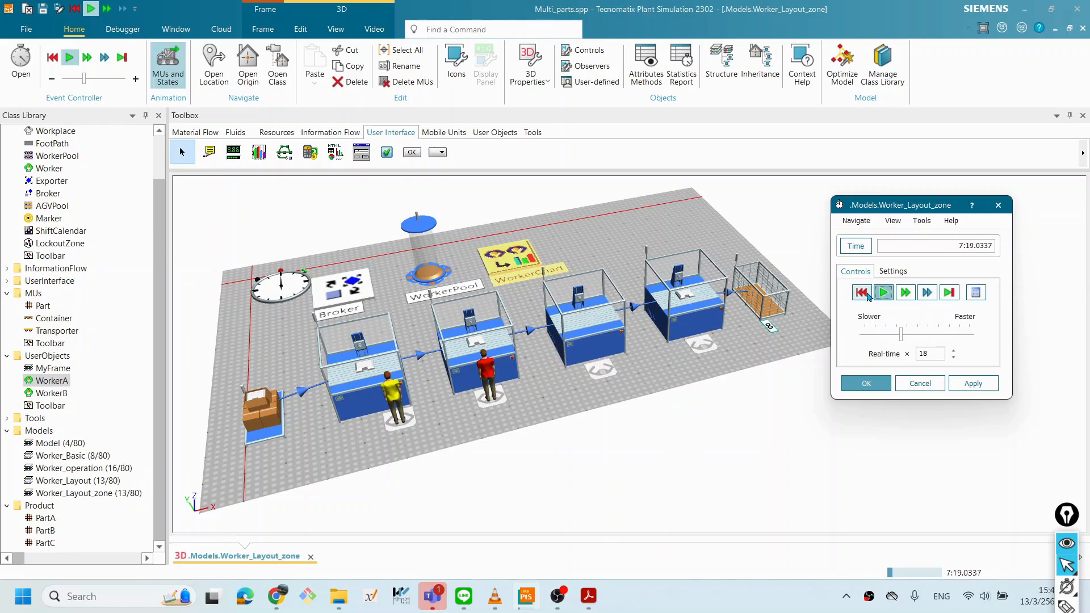
left_click(868, 294)
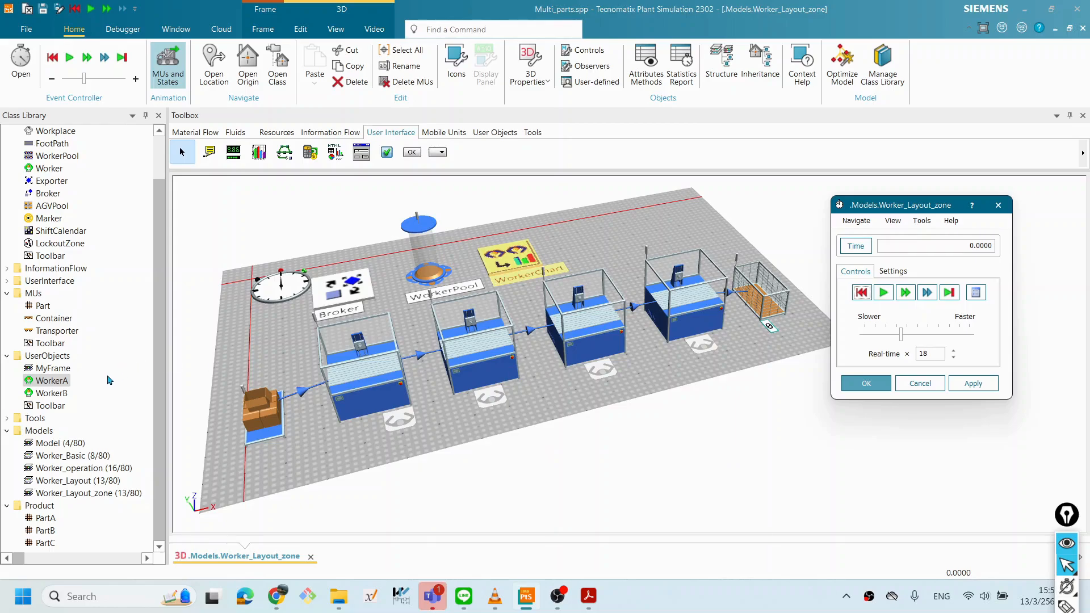
left_click_drag(166, 449, 164, 450)
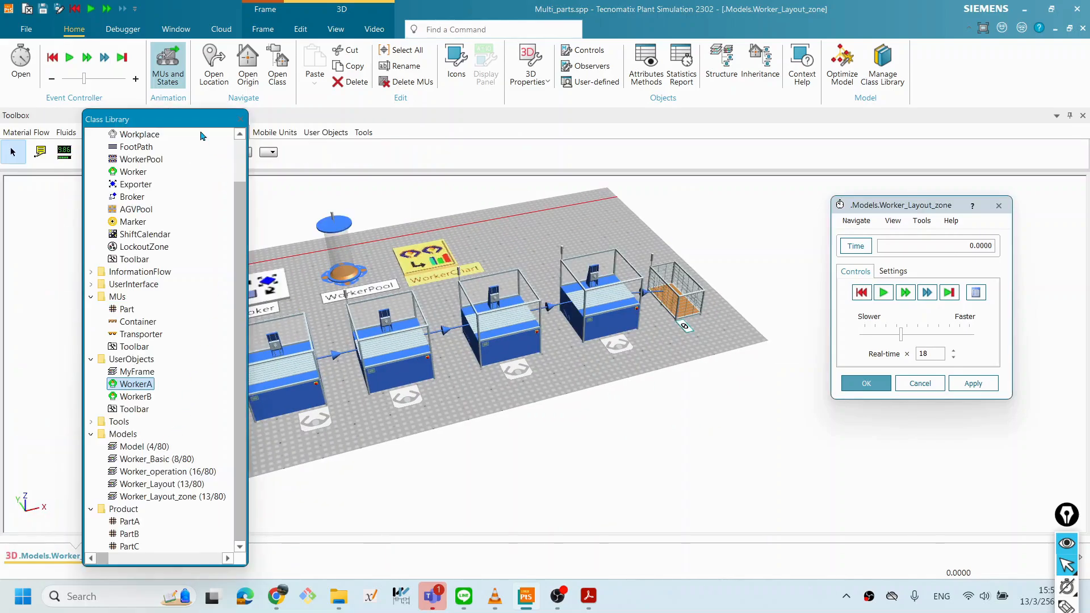
double_click(160, 119)
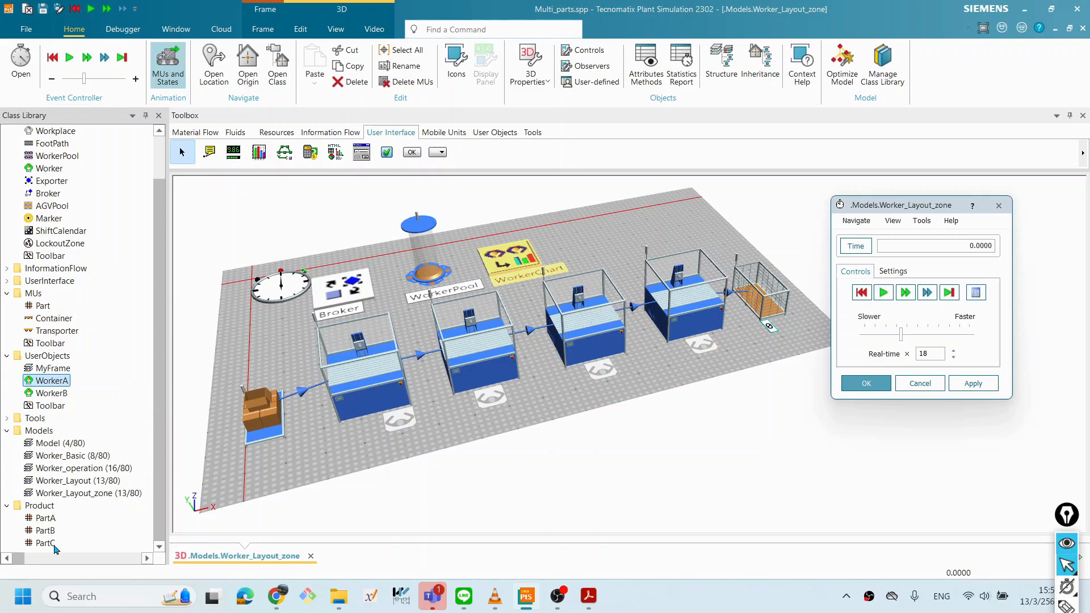
left_click(64, 394)
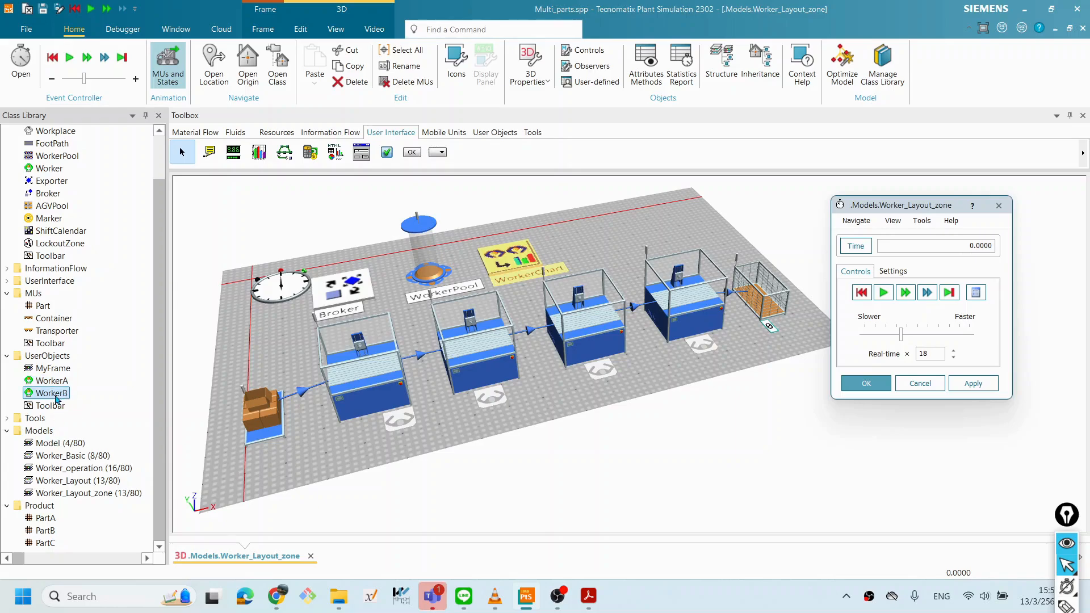
right_click(56, 398)
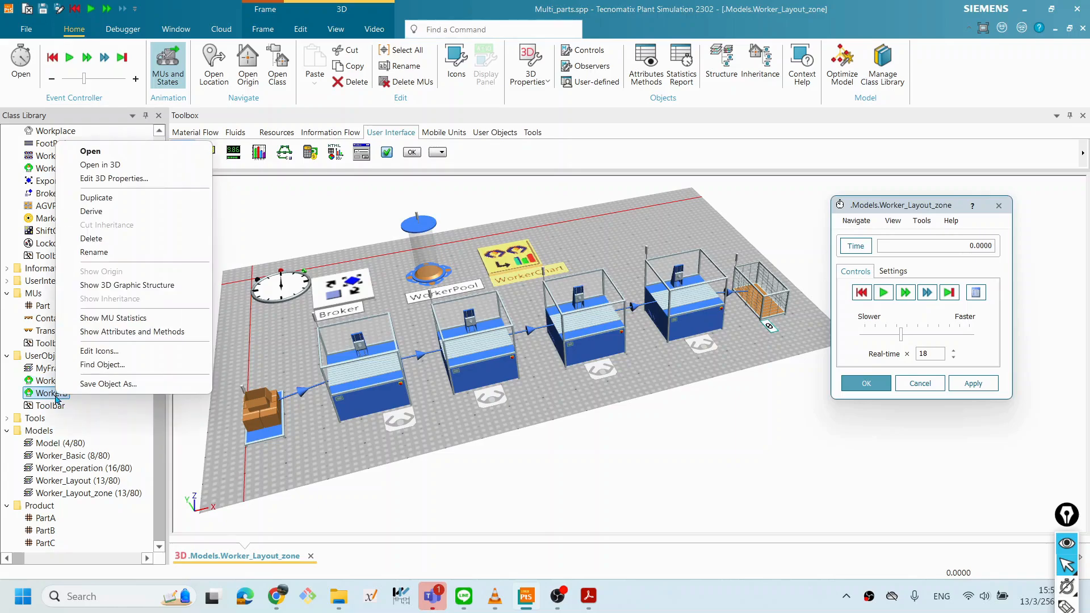
left_click(105, 179)
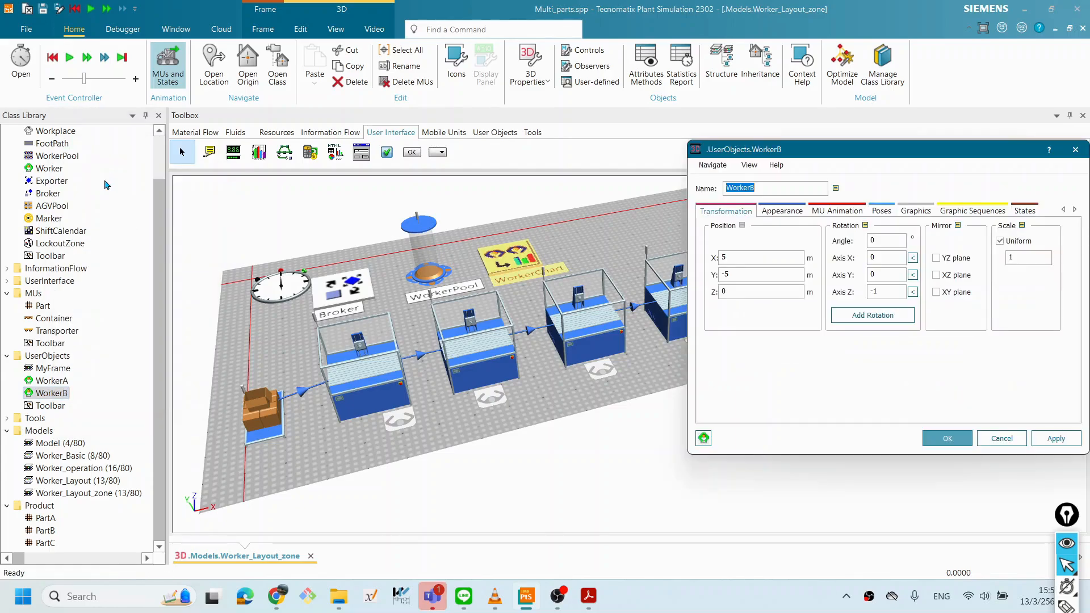
left_click_drag(845, 156, 570, 193)
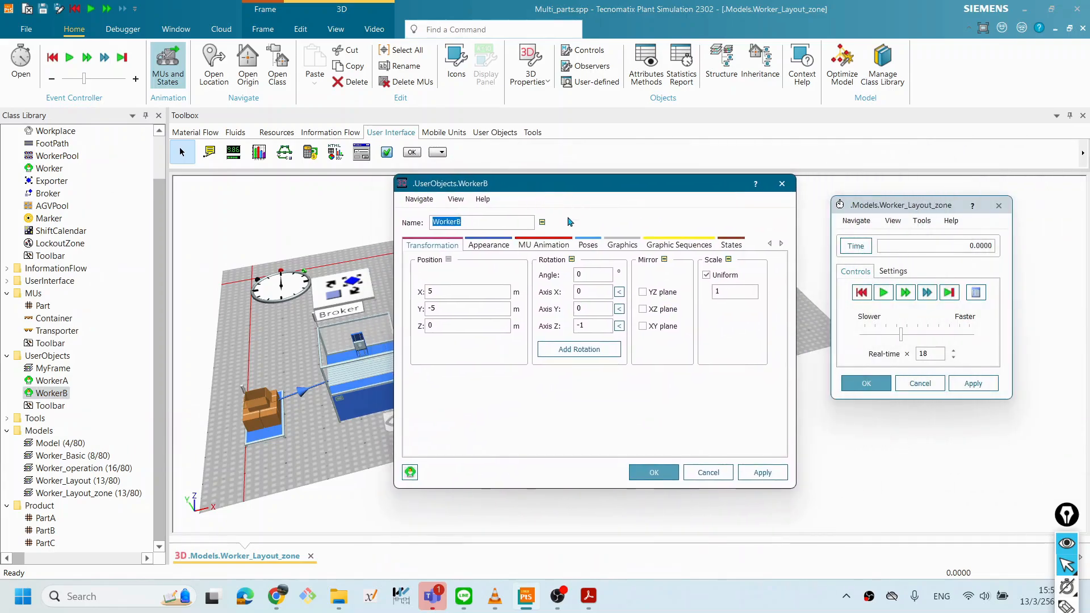
left_click(708, 473)
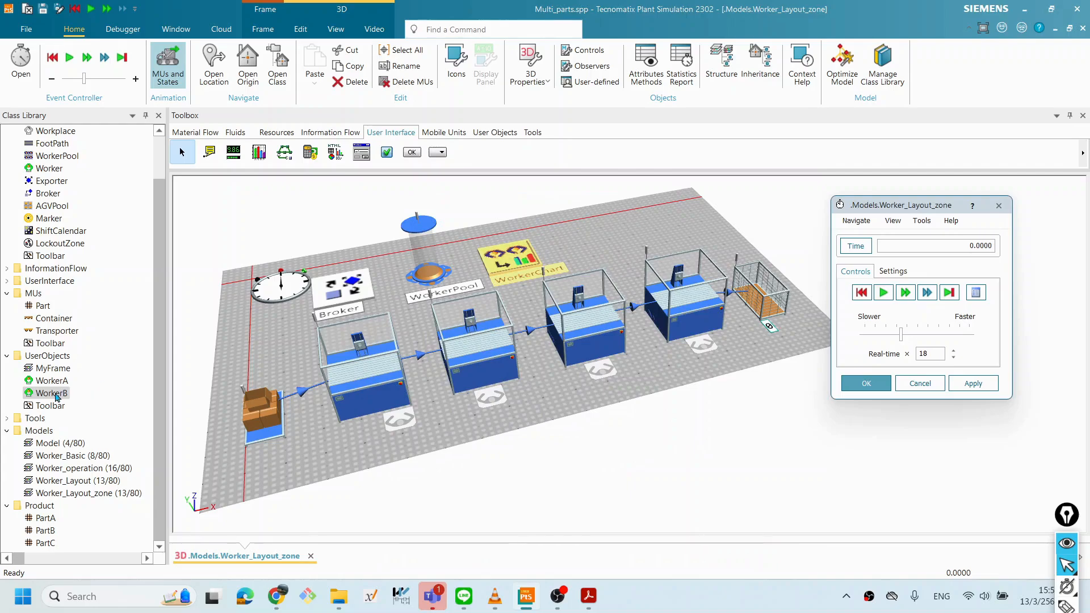
Open the WorkerB class in its own 3D view with the whole figure in sight.
right_click(56, 394)
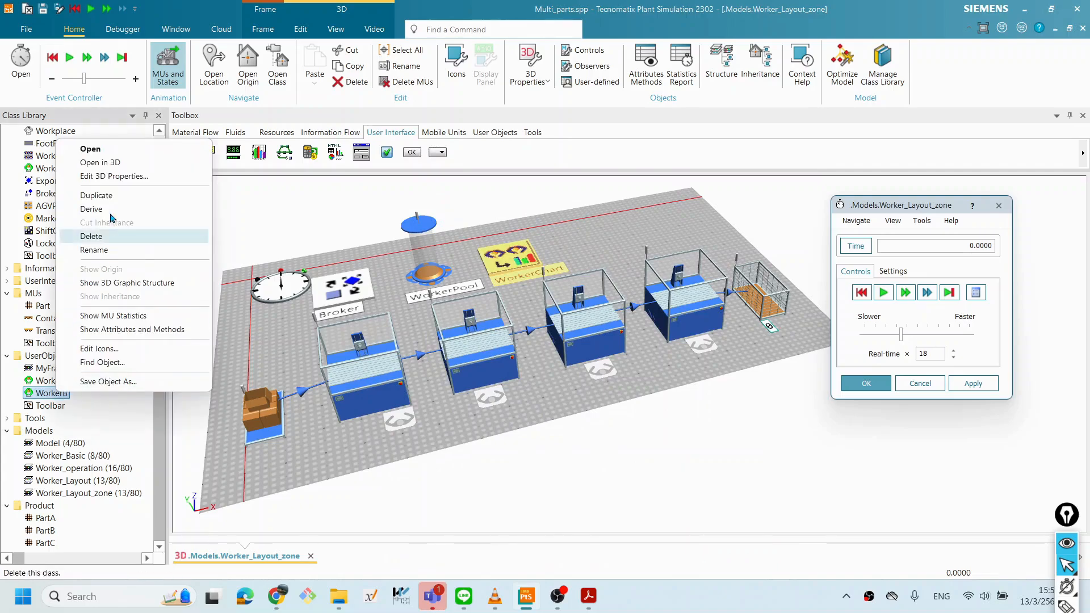
left_click(117, 164)
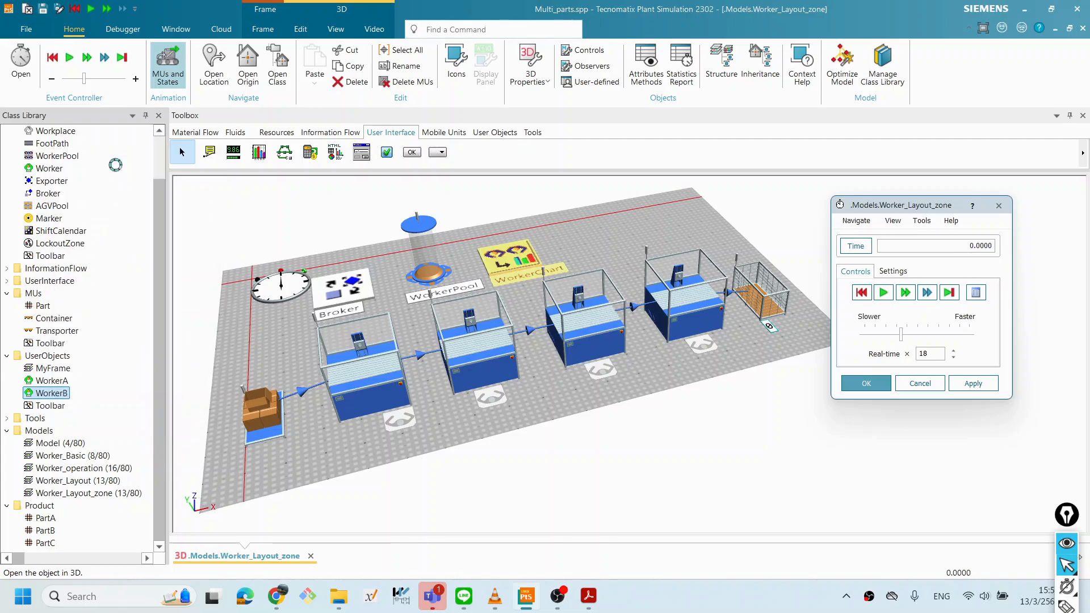
left_click_drag(728, 419, 752, 440)
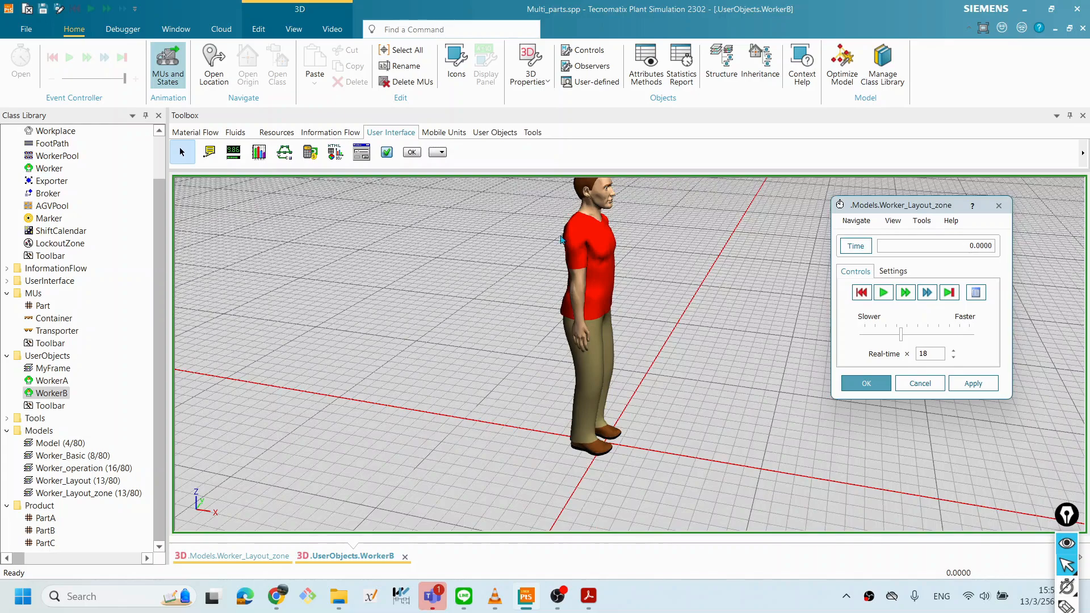
left_click_drag(645, 264, 632, 311)
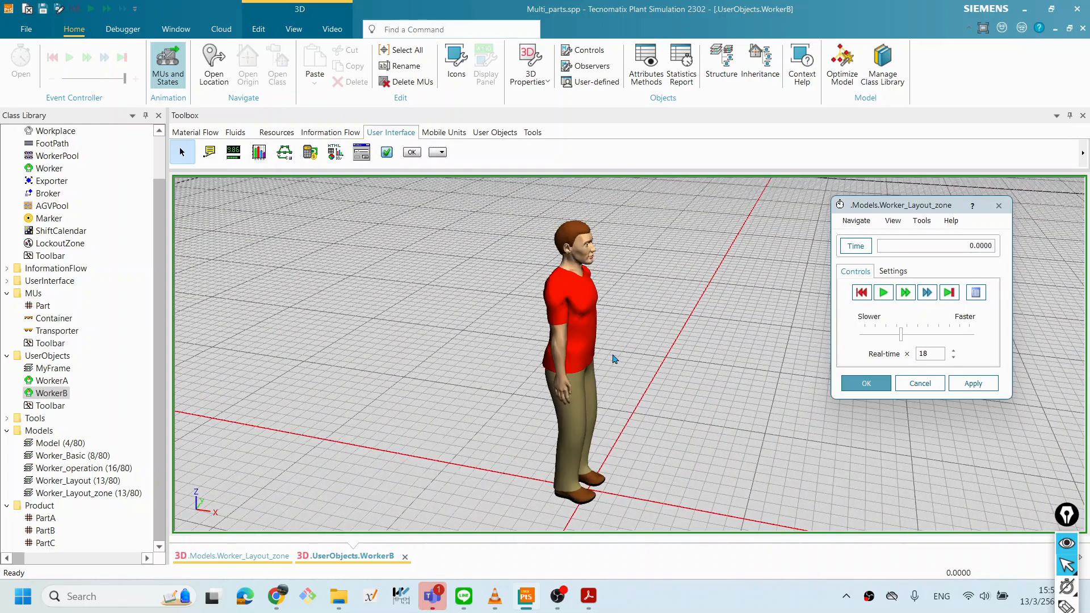
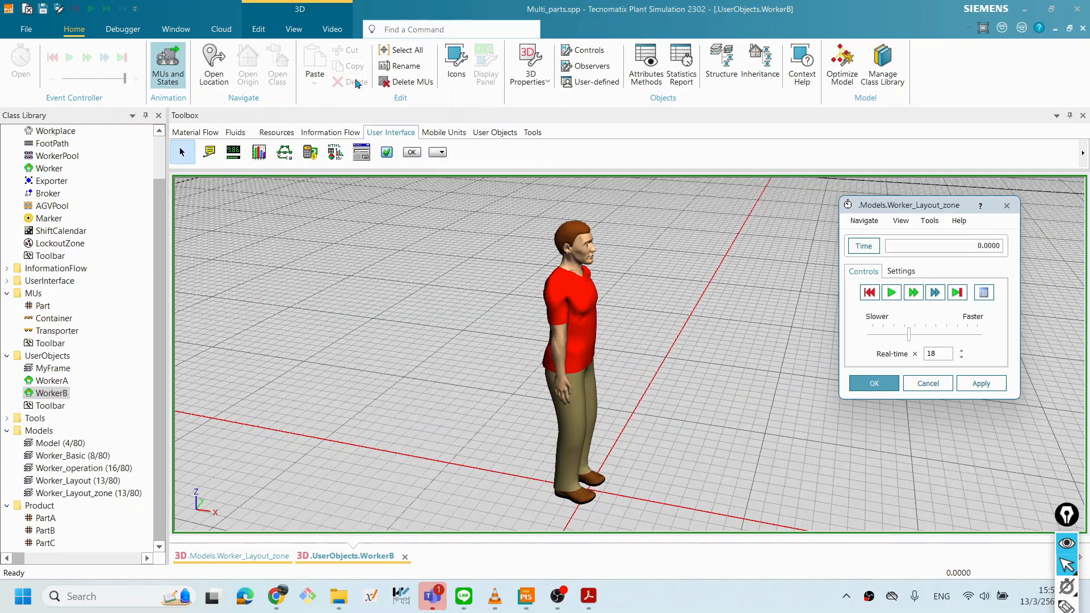
Start Exchange Graphics for WorkerB to bring up the 3D graphics file selection.
left_click(258, 29)
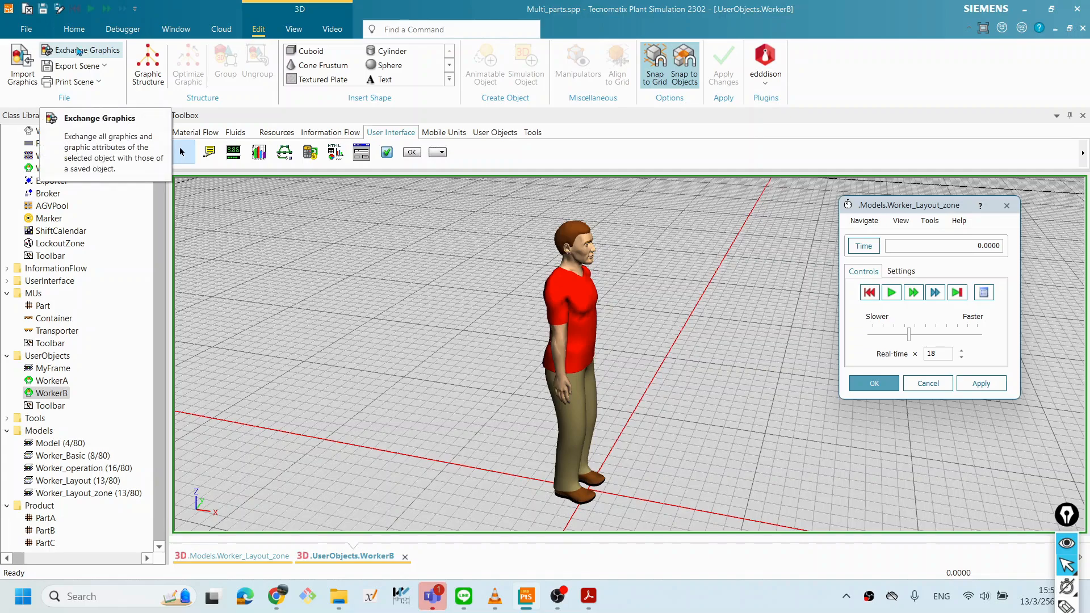
right_click(675, 230)
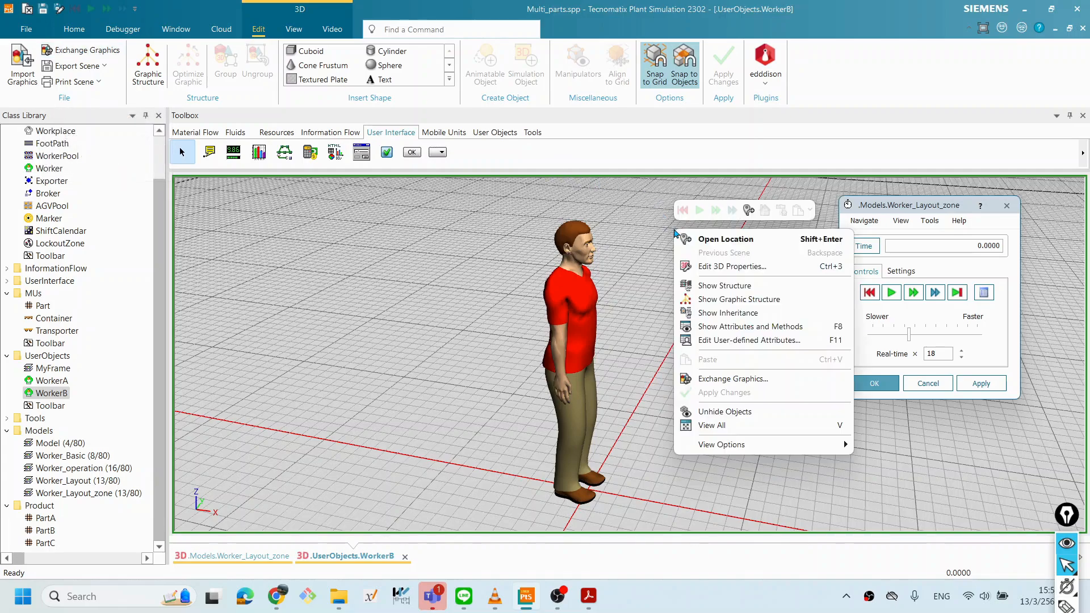
left_click(434, 215)
right_click(722, 243)
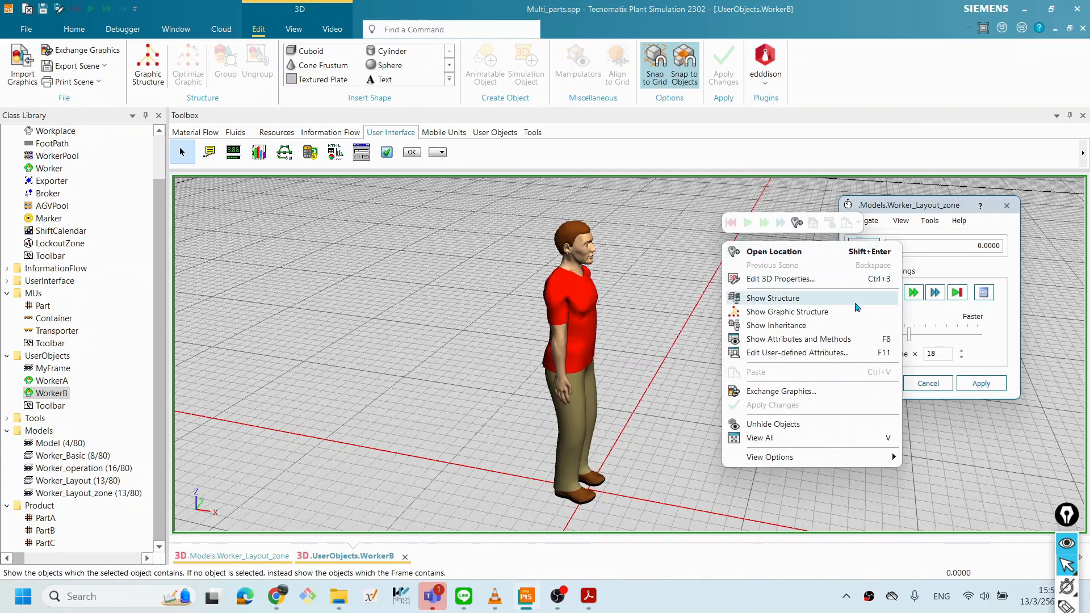
left_click(801, 394)
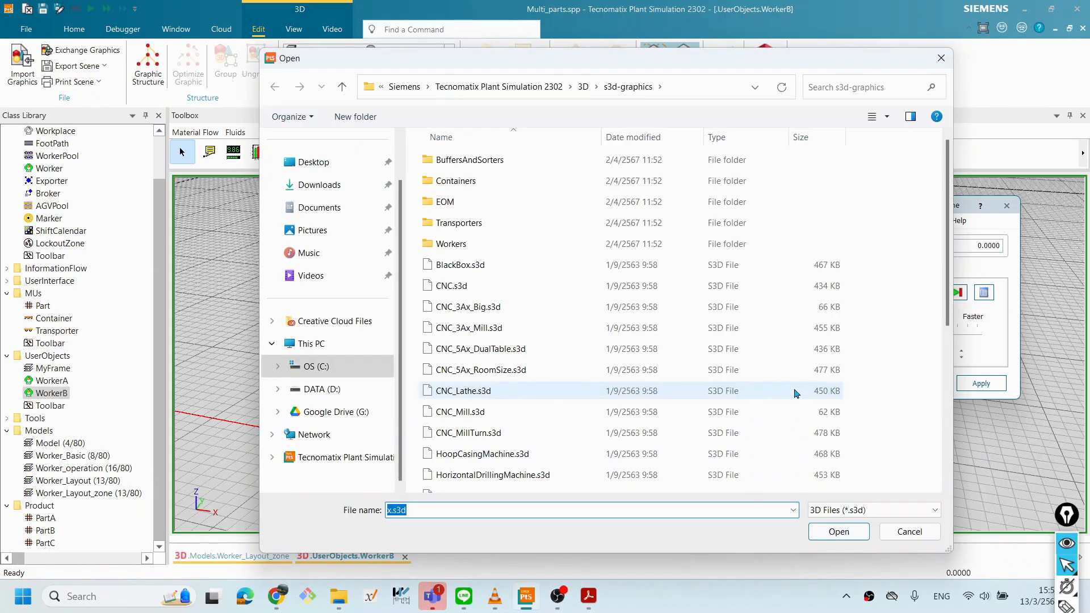
left_click_drag(634, 64, 679, 48)
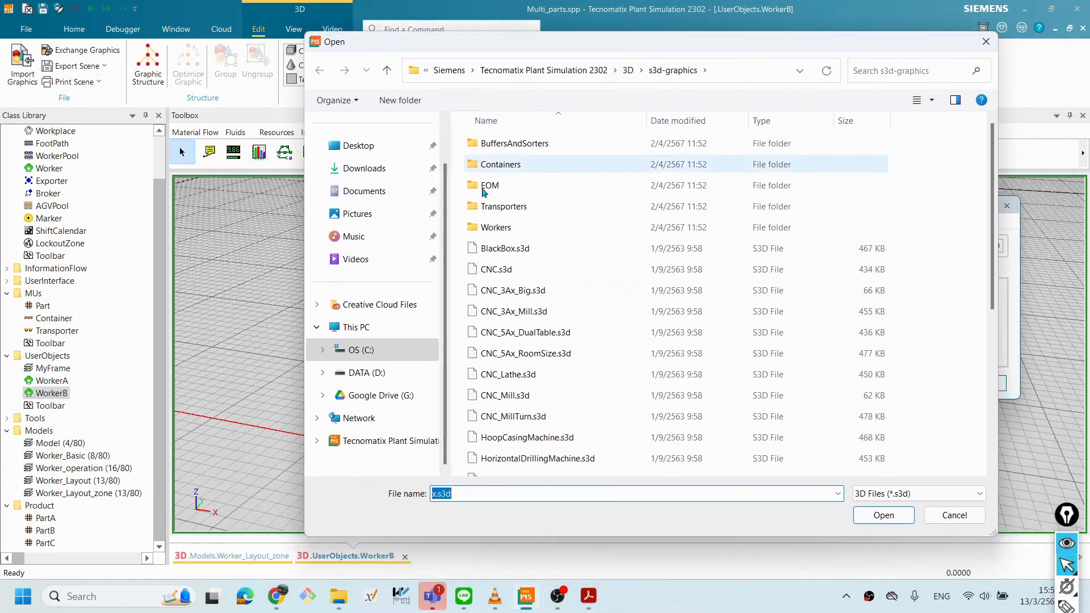
left_click_drag(588, 49, 534, 43)
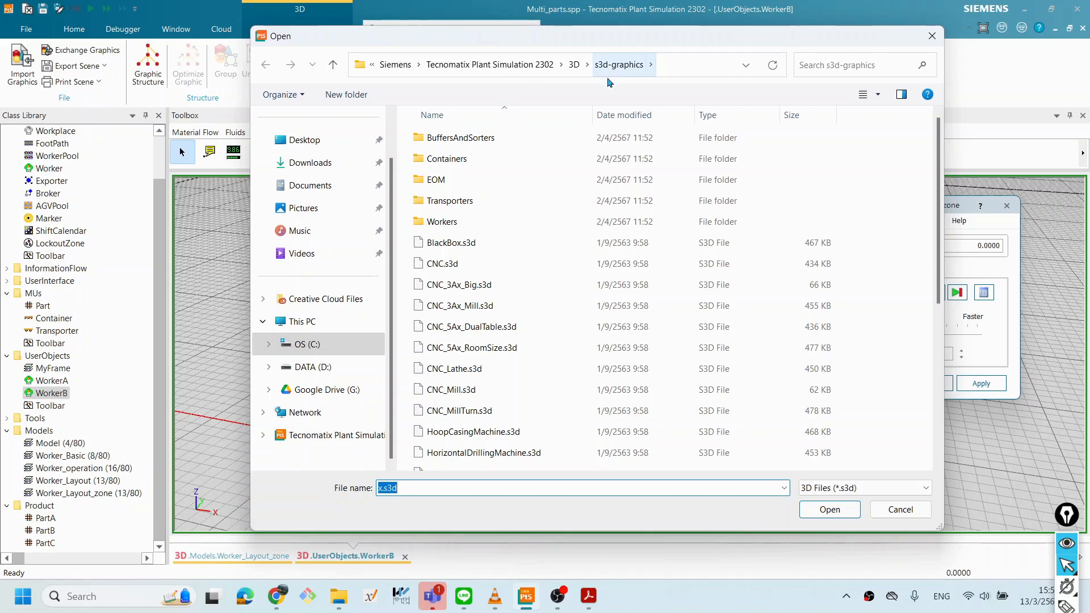
Browse to the Workers folder inside the s3d-graphics library of Tecnomatix Plant Simulation 2302.
left_click(718, 608)
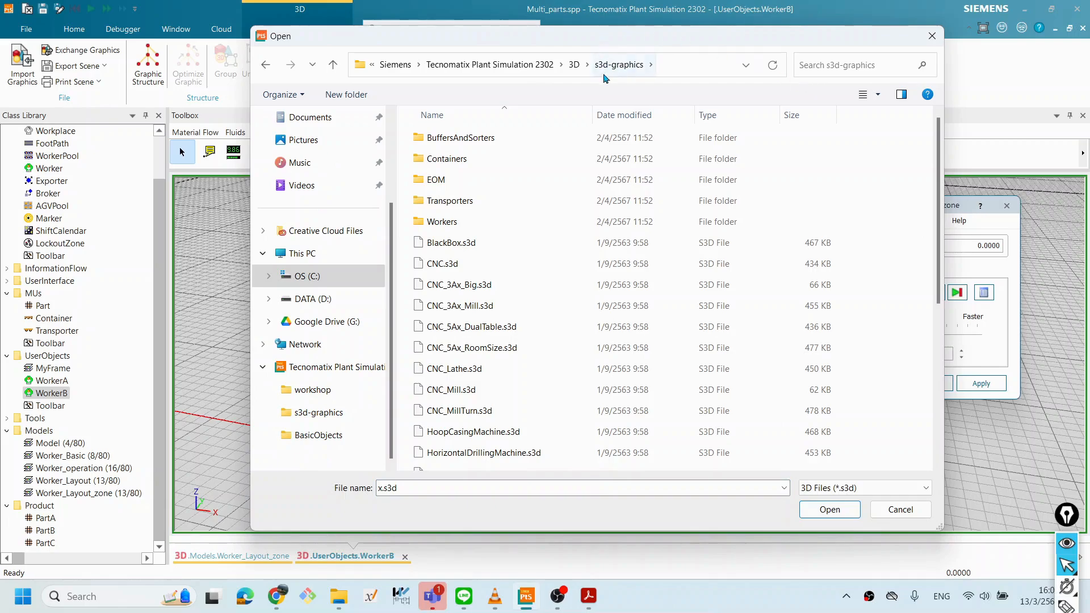
left_click(318, 373)
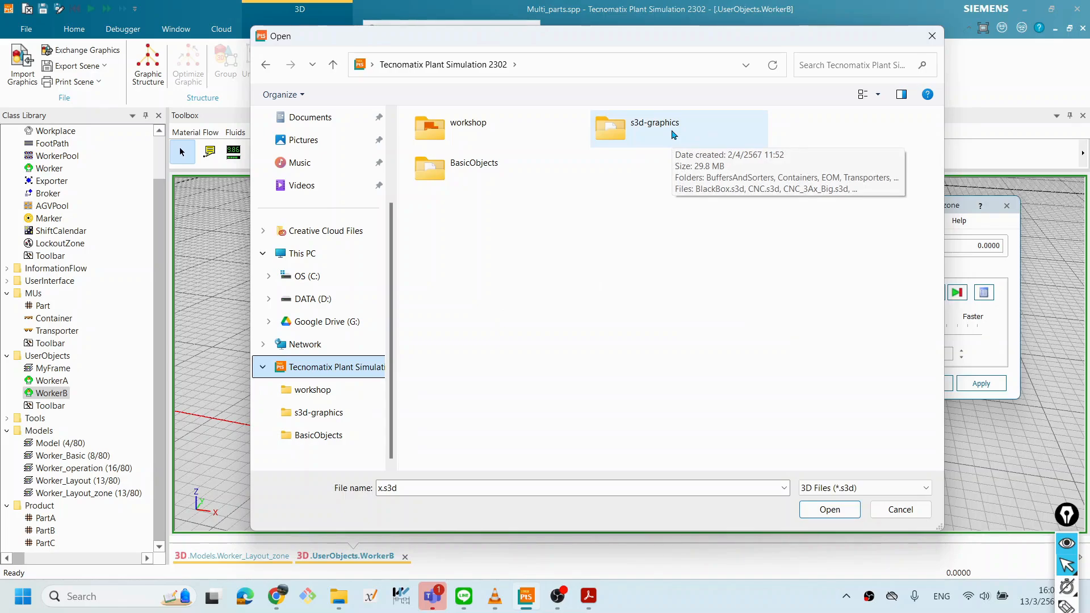
double_click(674, 135)
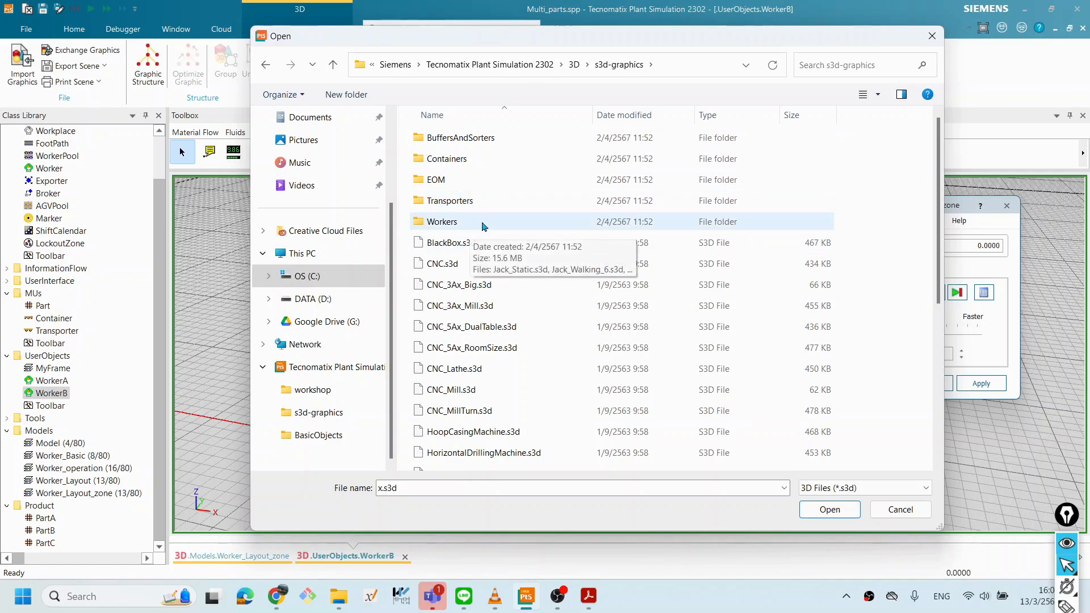
double_click(446, 221)
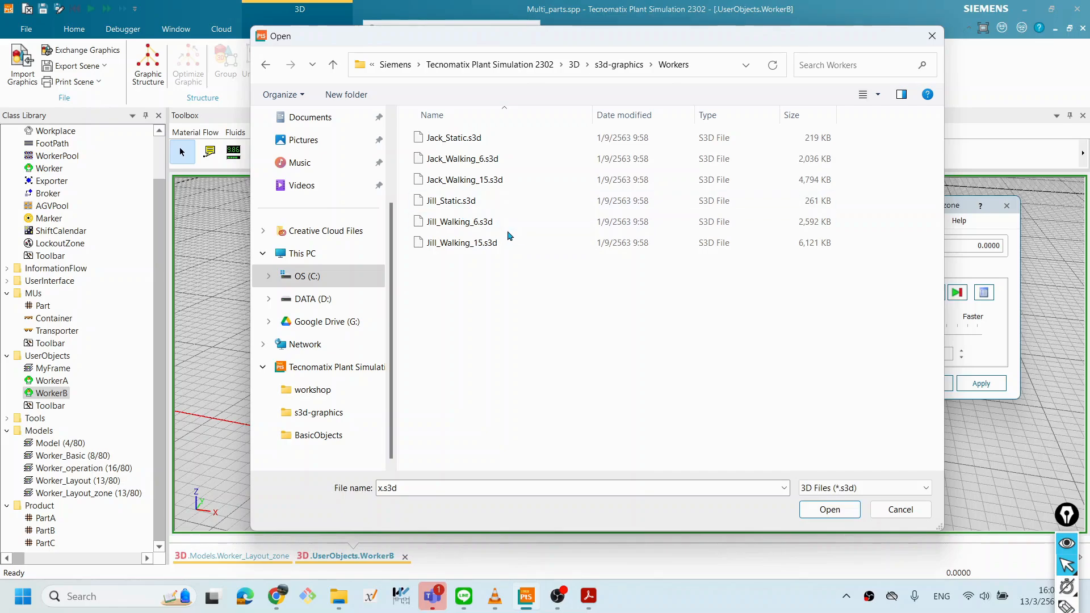
Exchange WorkerB's graphic for Jill_Walking_6.s3d, bring the new figure fully into sight, and close the simulation control dialog.
left_click(448, 228)
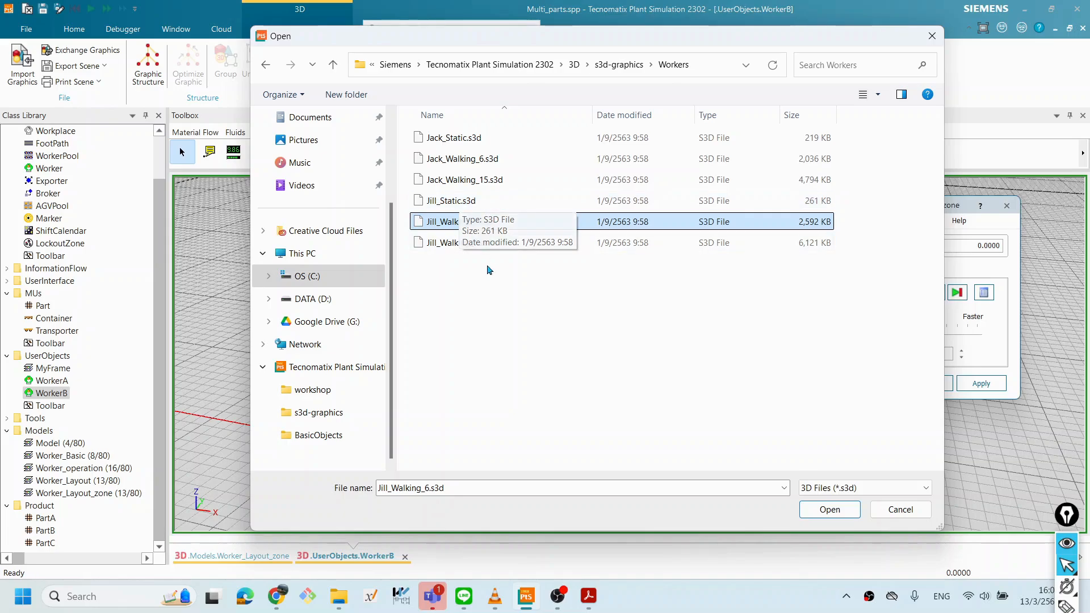
left_click(437, 247)
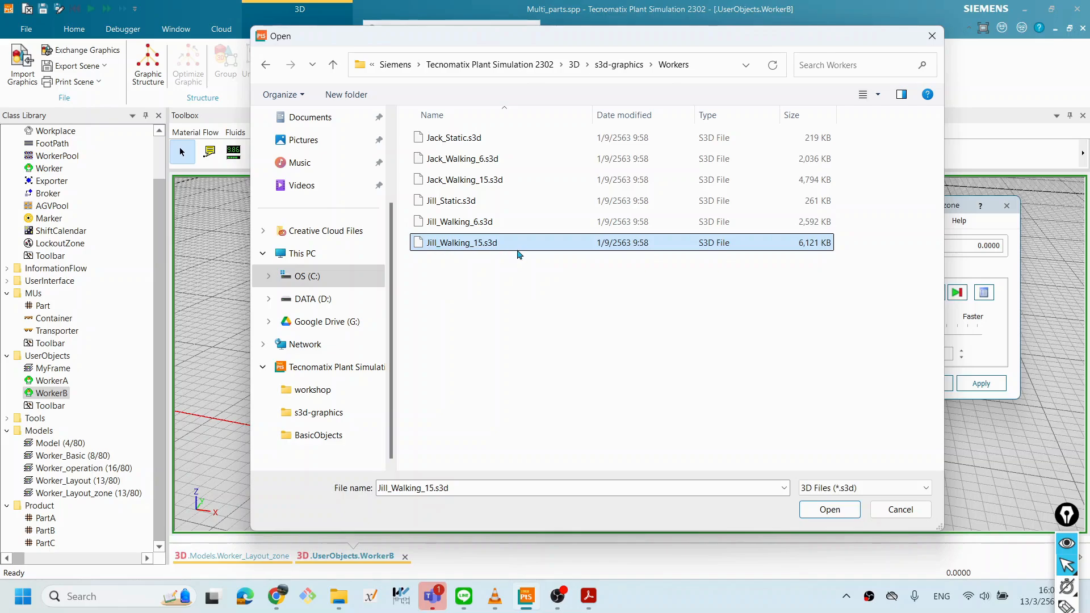
left_click(486, 227)
left_click(461, 224)
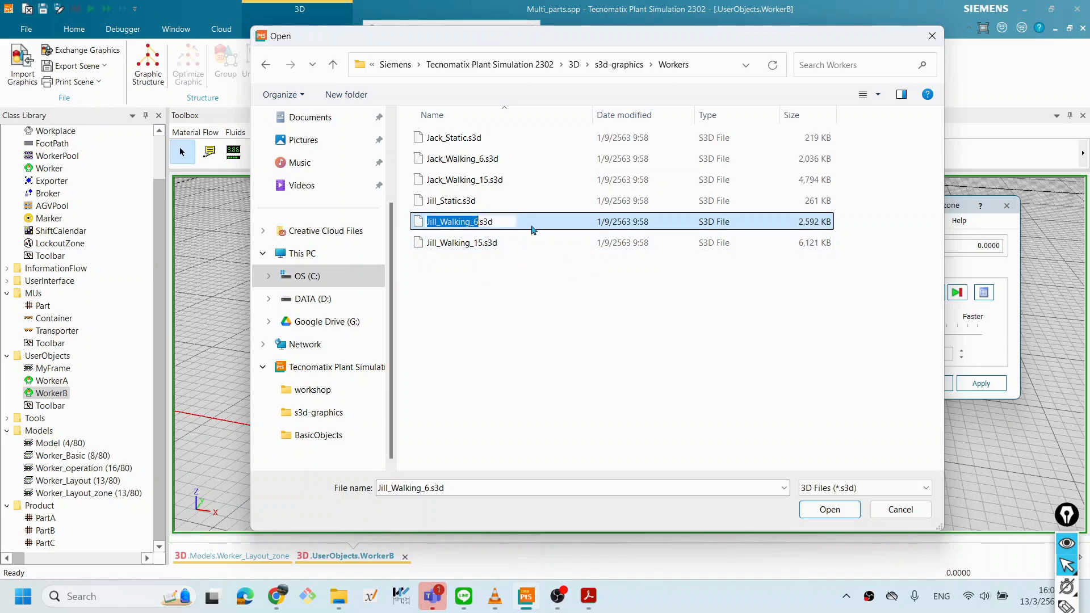
left_click(582, 271)
left_click(491, 224)
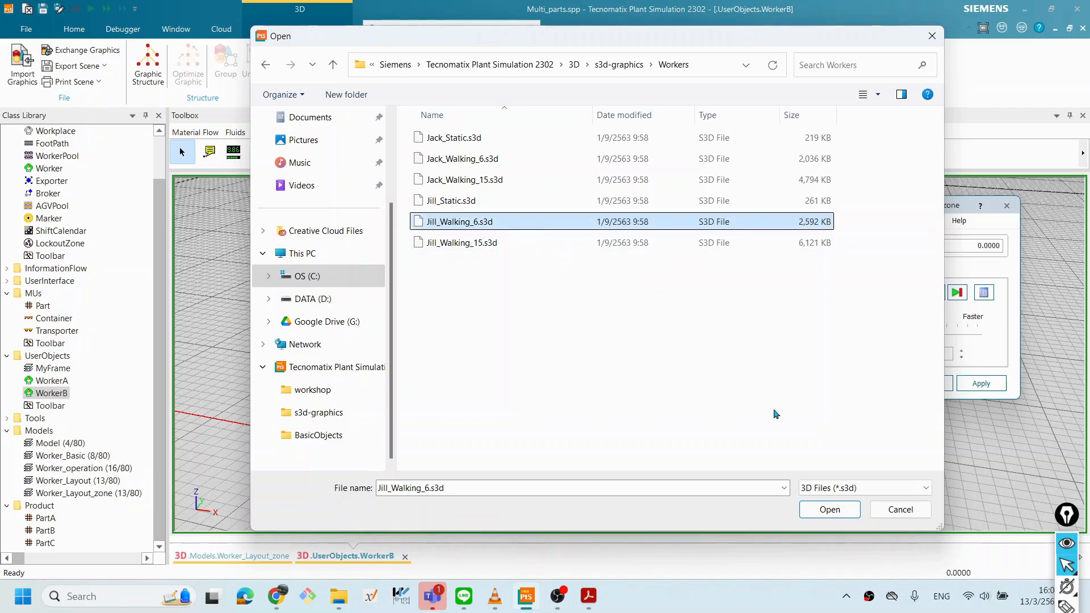
left_click(830, 509)
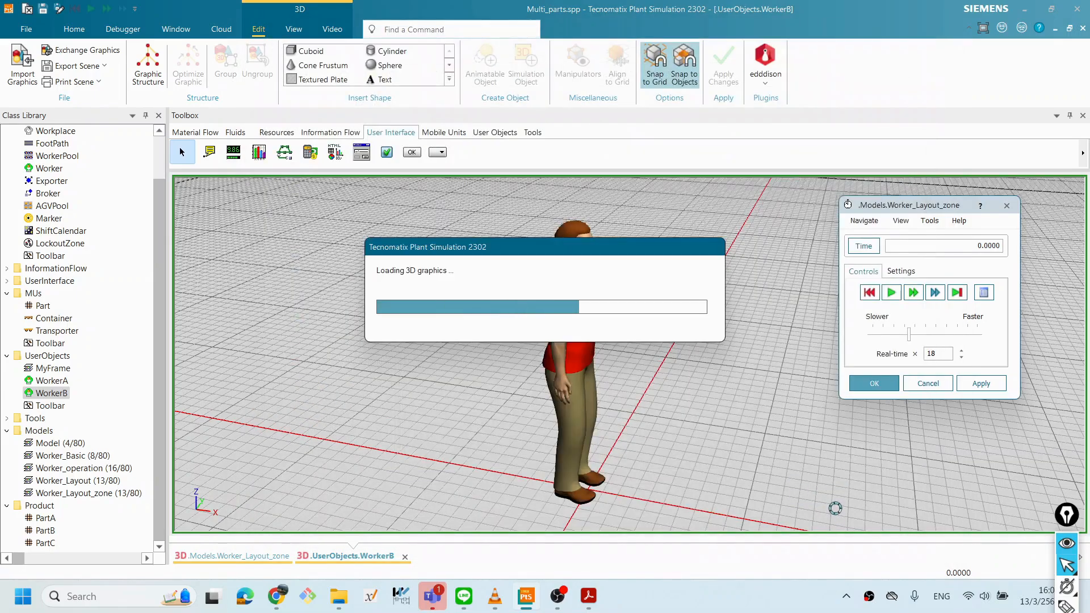
mouse_move(744, 377)
left_mouse_down()
mouse_move(662, 373)
mouse_move(722, 377)
left_mouse_up()
scroll(681, 373, "up", 3)
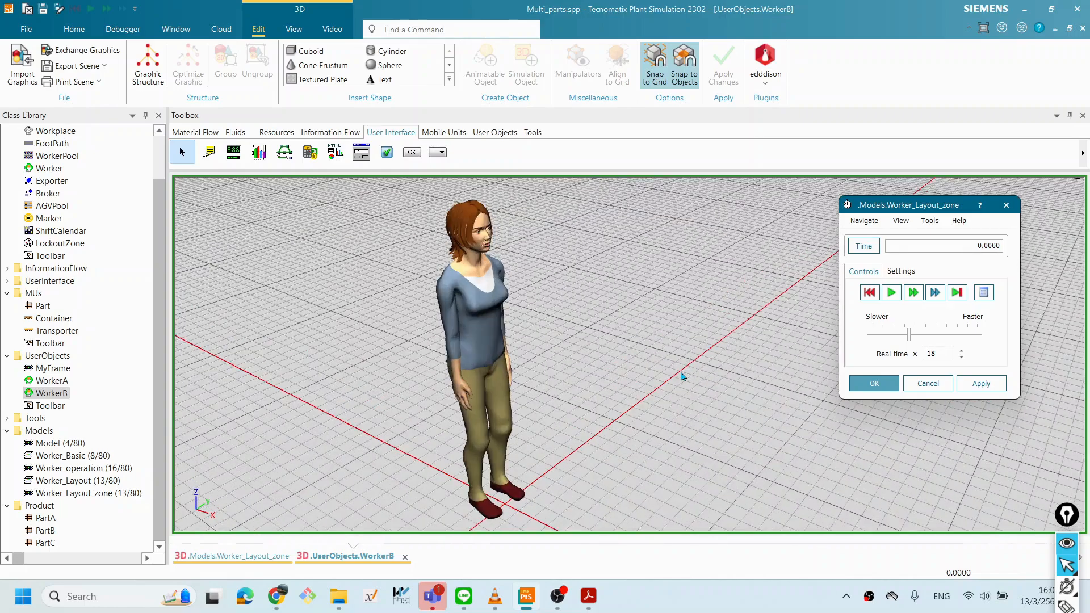
scroll(681, 373, "down", 1)
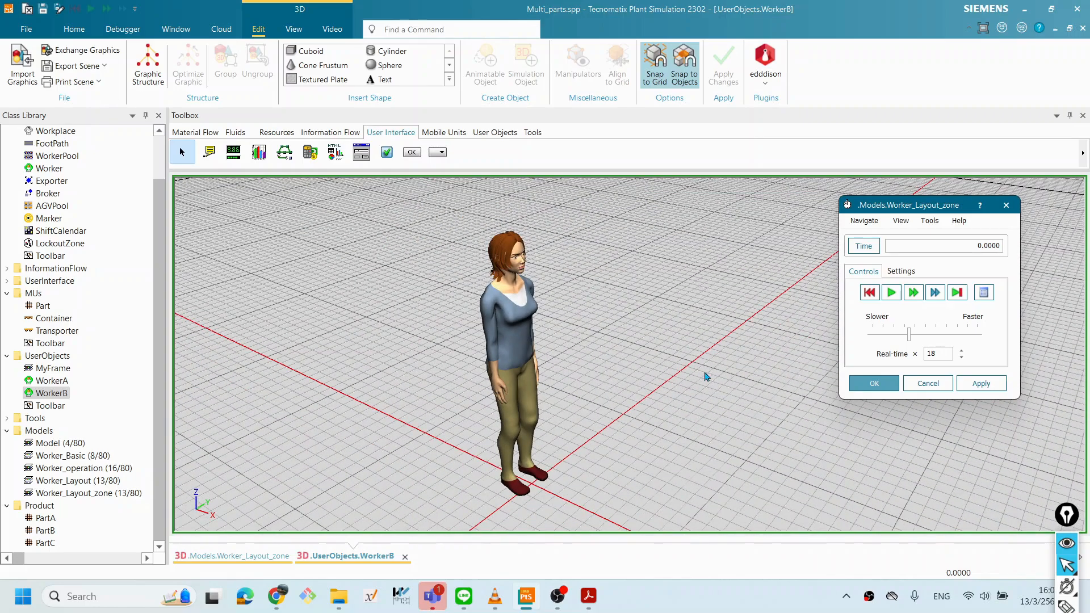
left_click(879, 383)
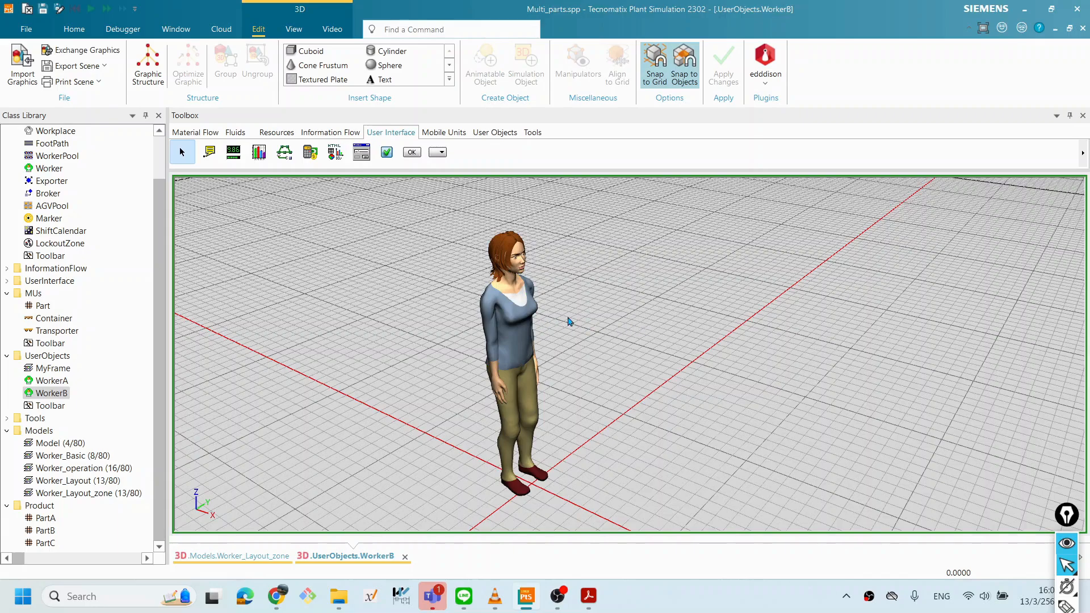
double_click(526, 321)
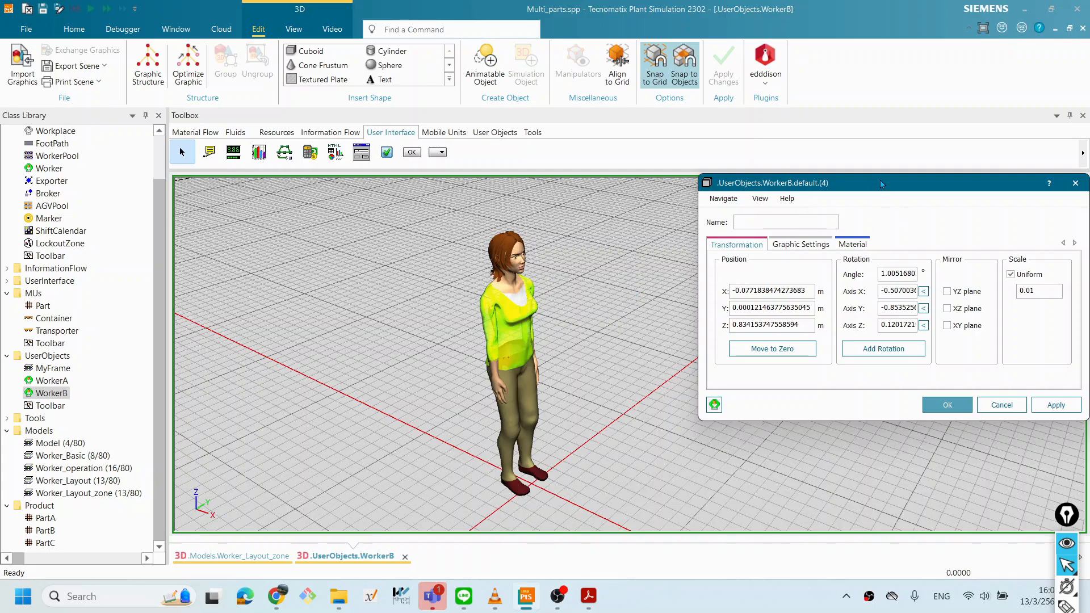
left_click_drag(879, 182, 787, 183)
left_click(908, 404)
right_click(626, 286)
left_click(581, 328)
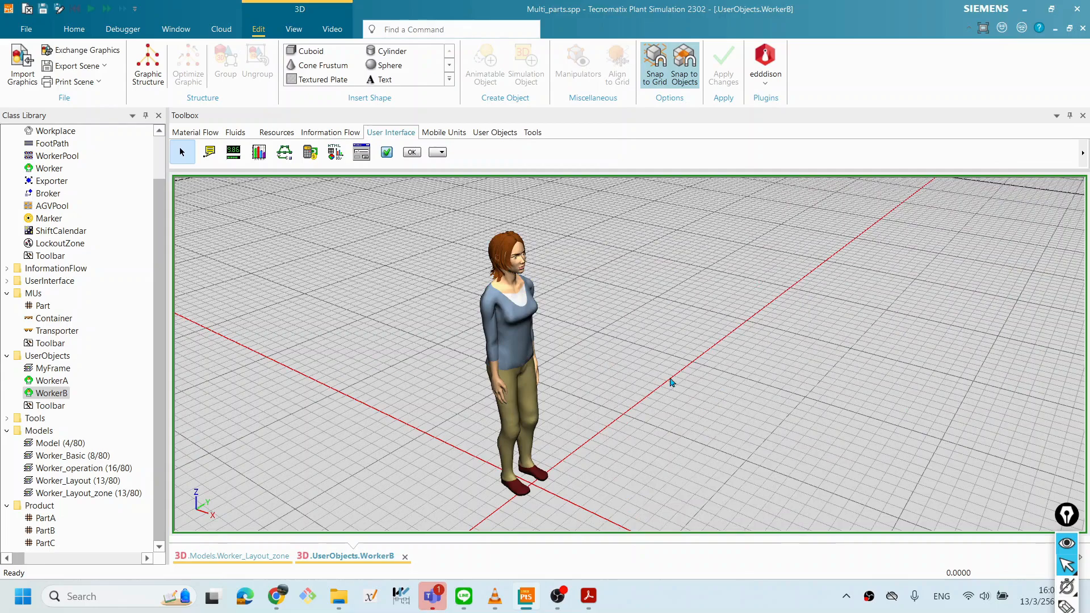
left_click_drag(670, 378, 643, 381)
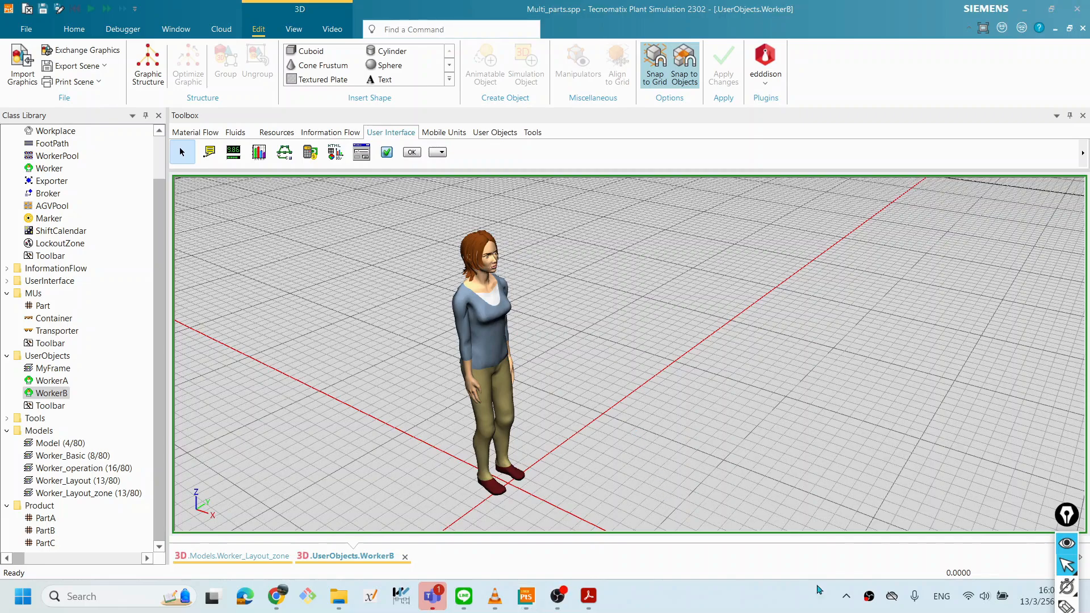
Set WorkerB's diffuse color to red in the appearance settings of its 3D properties.
right_click(664, 254)
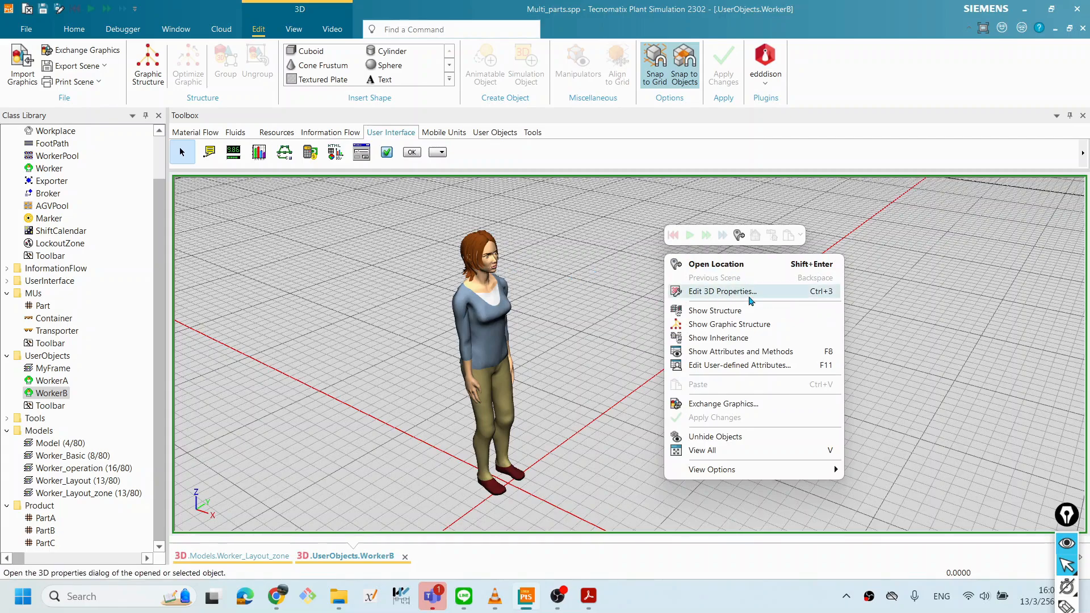
left_click(723, 292)
left_click_drag(822, 152, 750, 163)
left_click(710, 222)
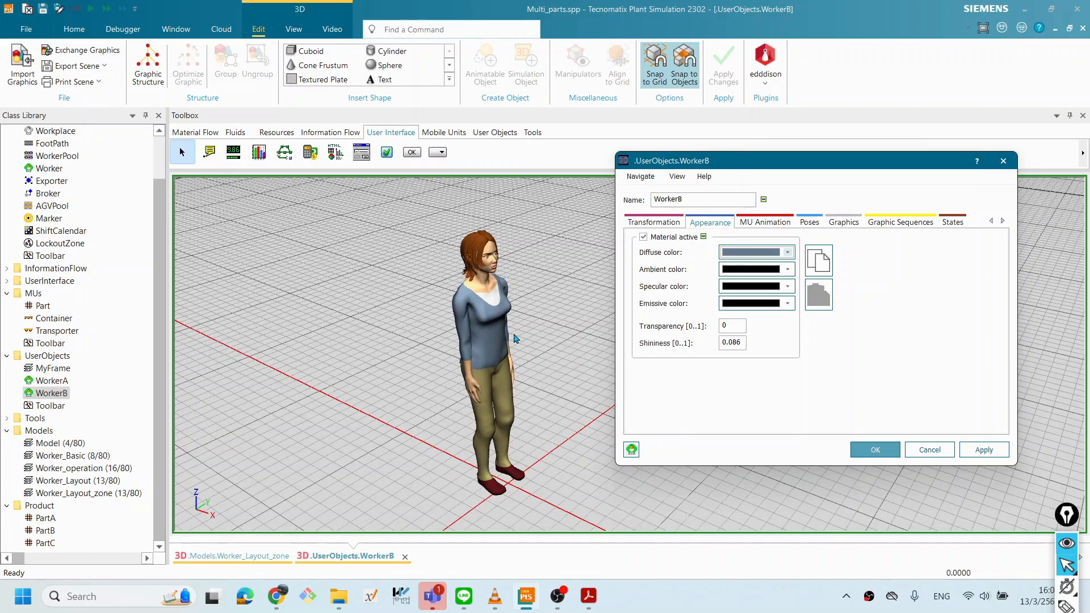
left_click(789, 254)
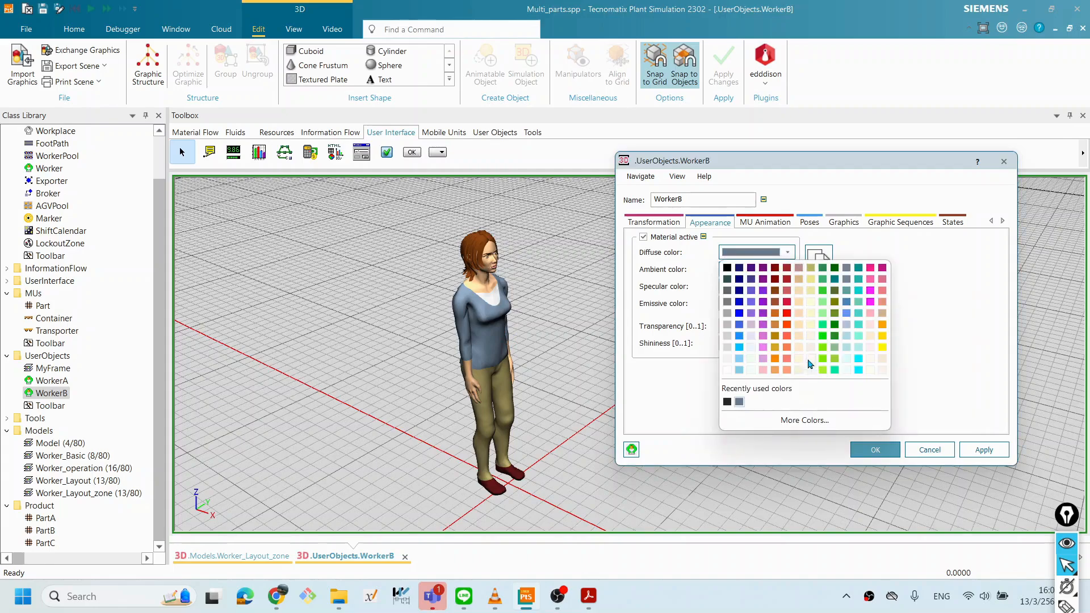
left_click(787, 312)
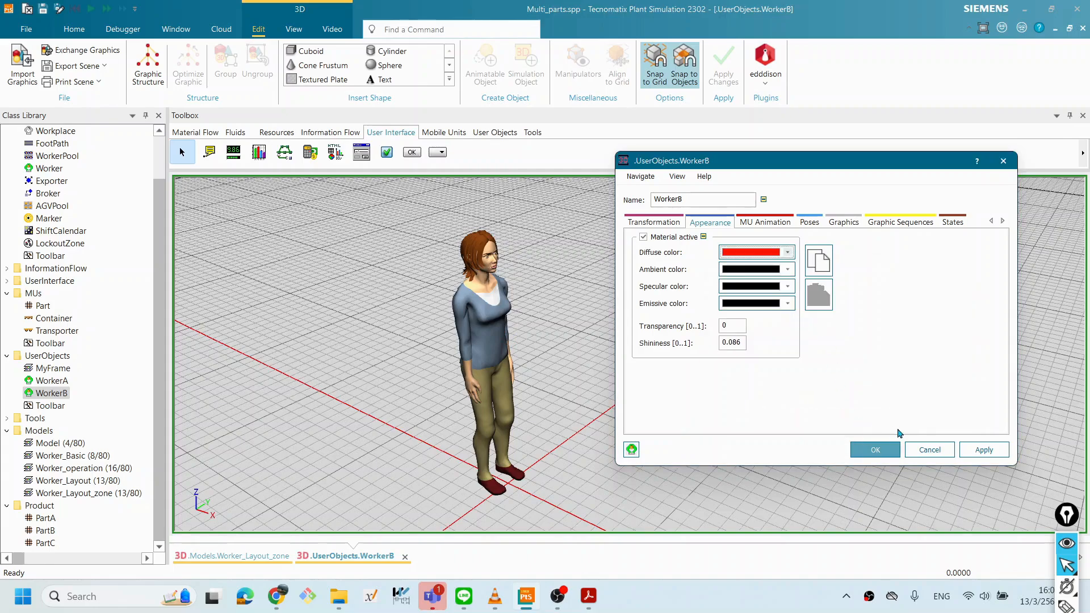
left_click(982, 448)
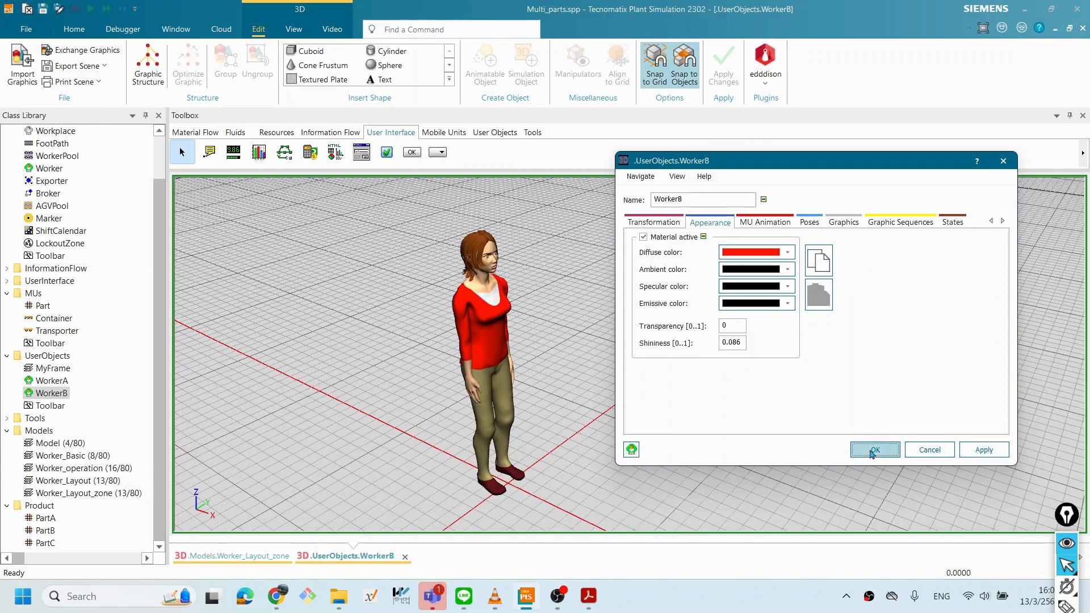
left_click(873, 452)
left_click_drag(648, 318, 604, 328)
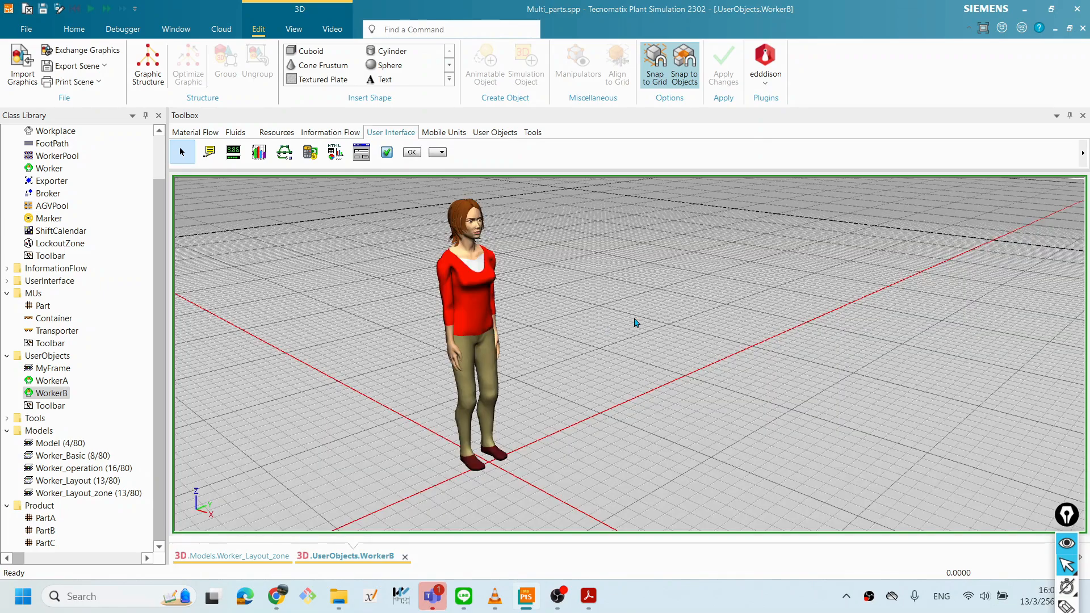
scroll(635, 319, "down", 2)
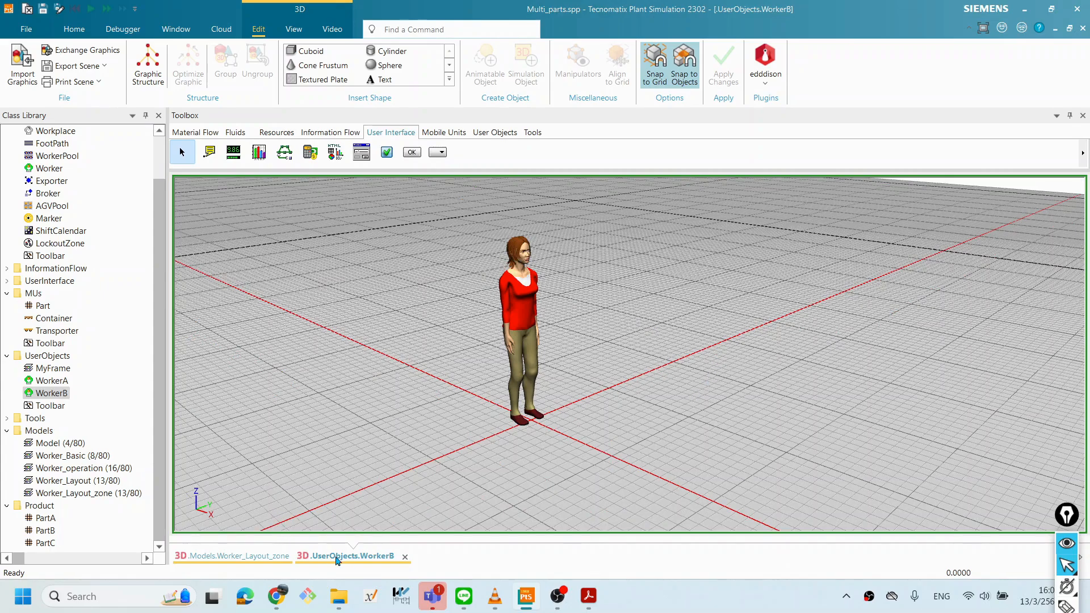
Close the WorkerB view, then reset and run the Worker_Layout_zone simulation to watch both workers serve the stations.
left_click(405, 556)
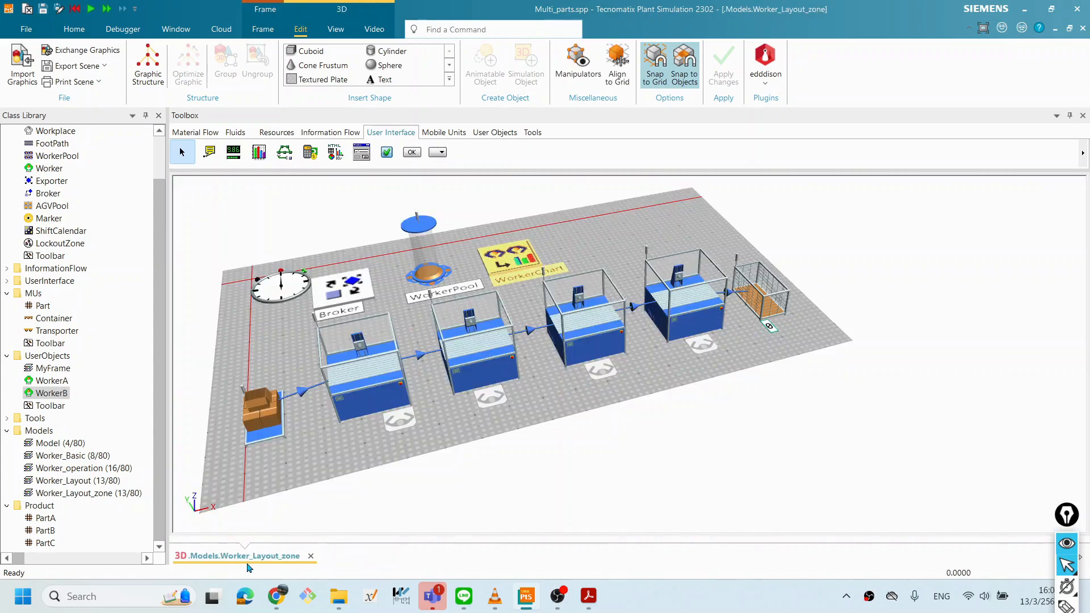
right_click(607, 233)
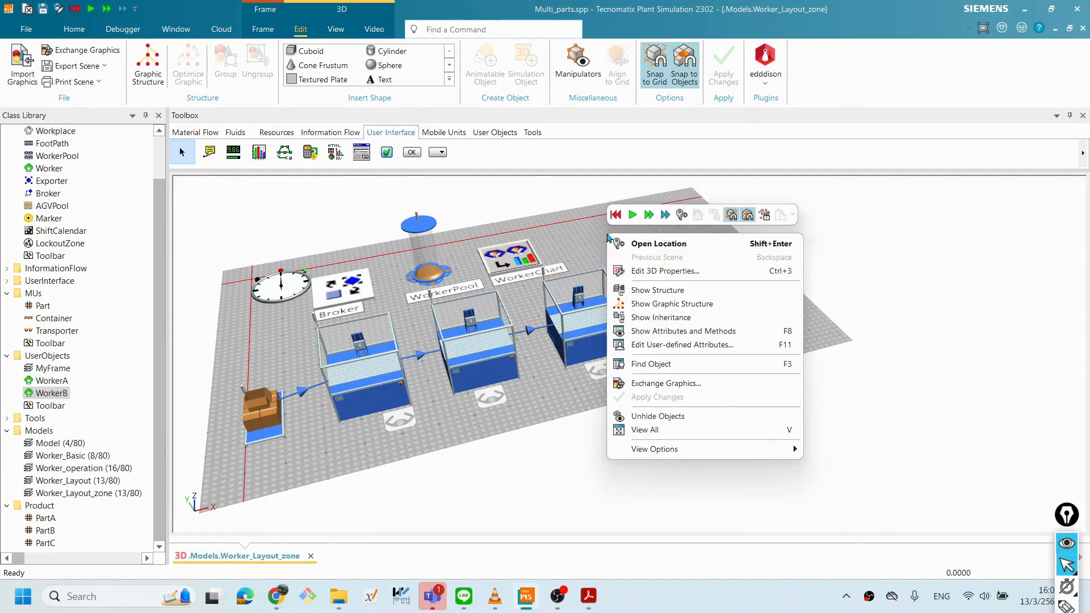
left_click(617, 218)
left_click(632, 216)
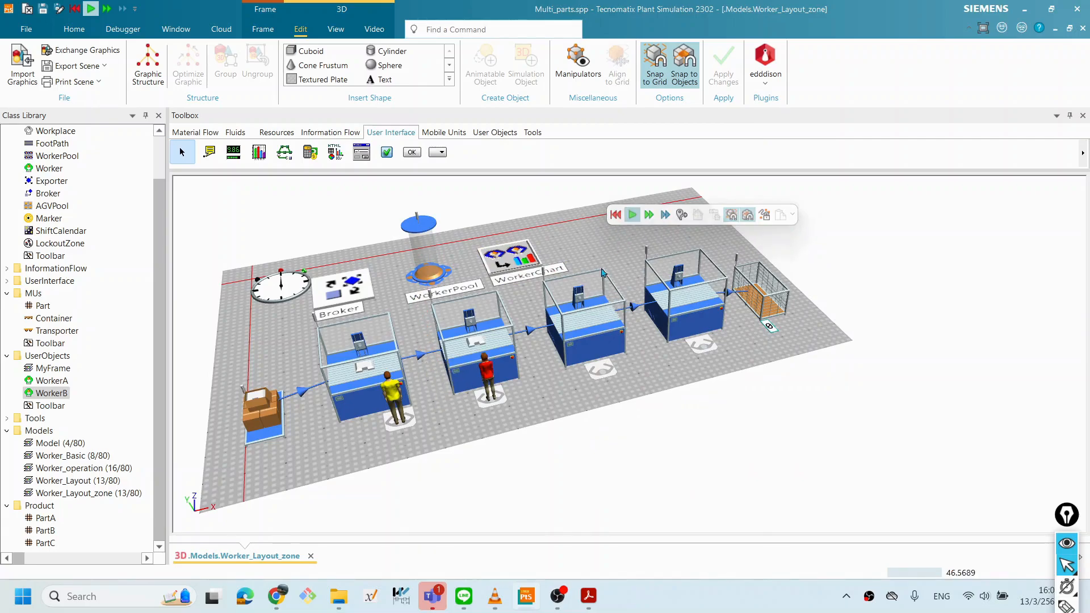
scroll(509, 392, "up", 5)
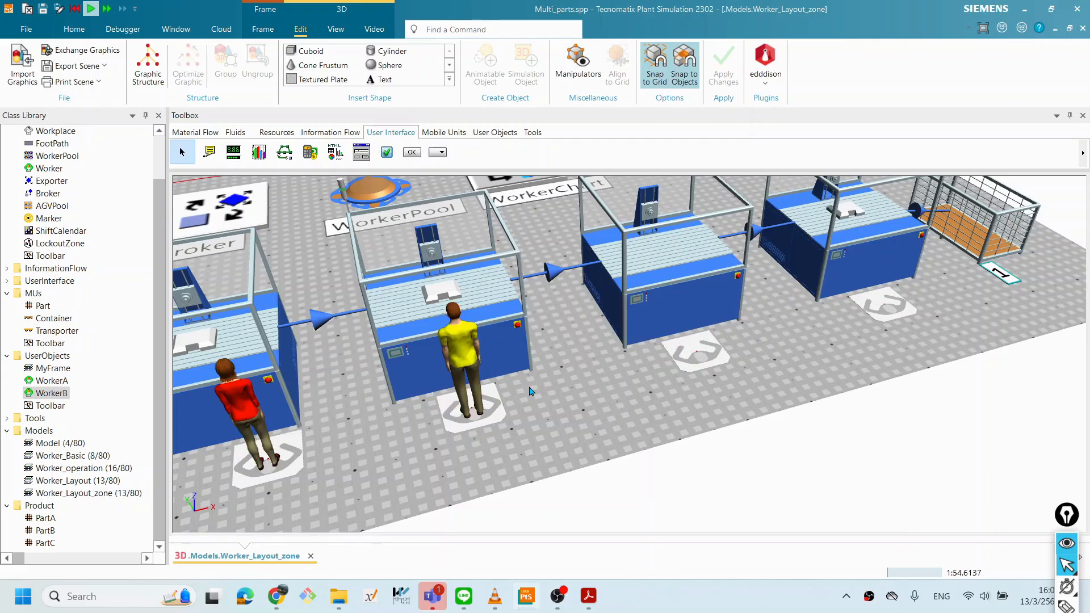
scroll(537, 392, "down", 3)
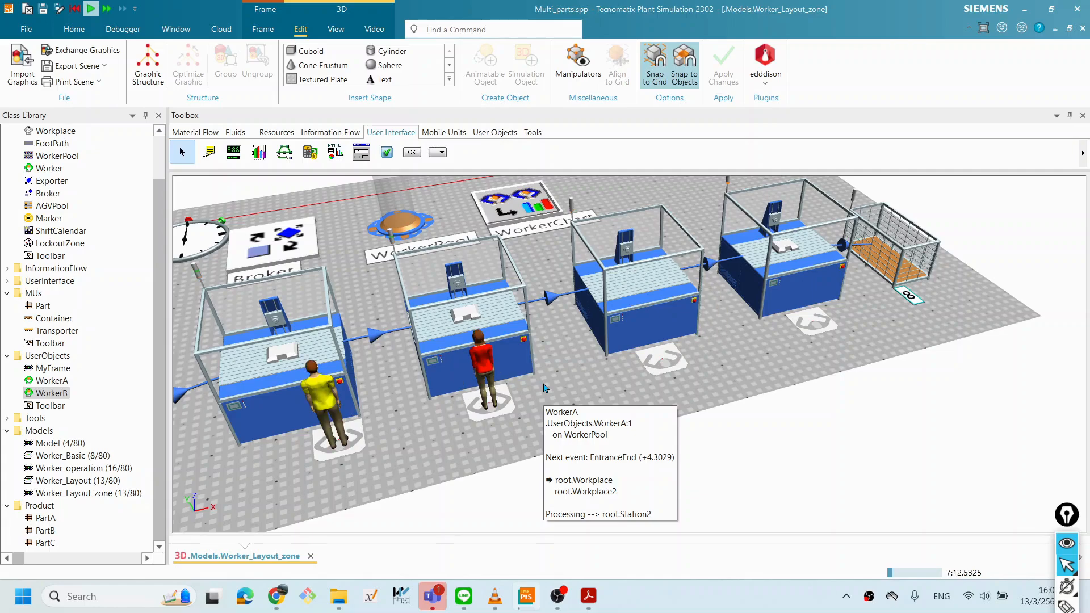
scroll(545, 388, "down", 8)
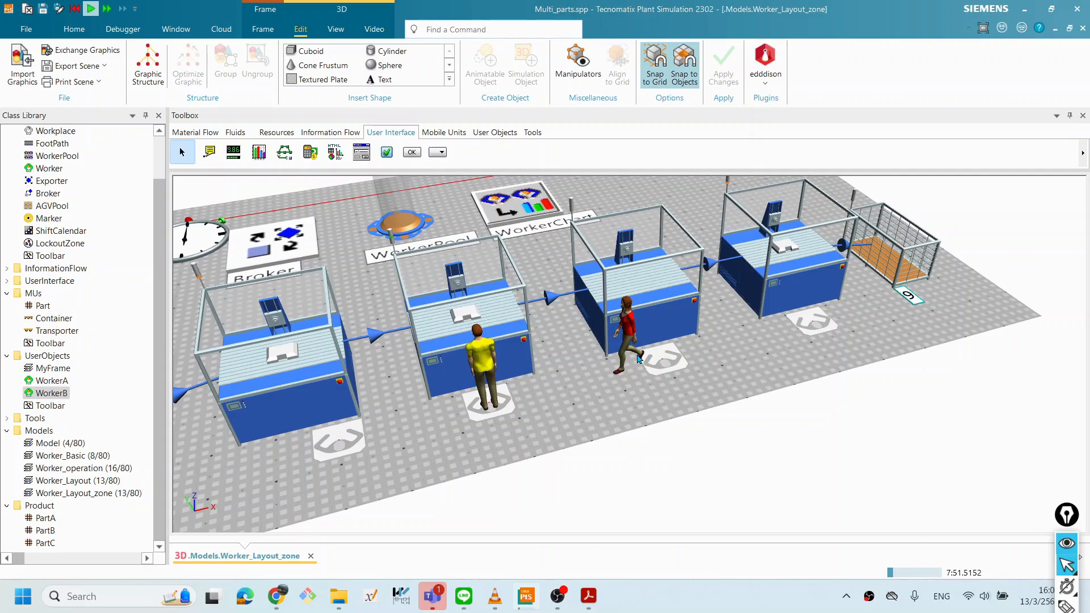
left_click_drag(578, 386, 578, 289)
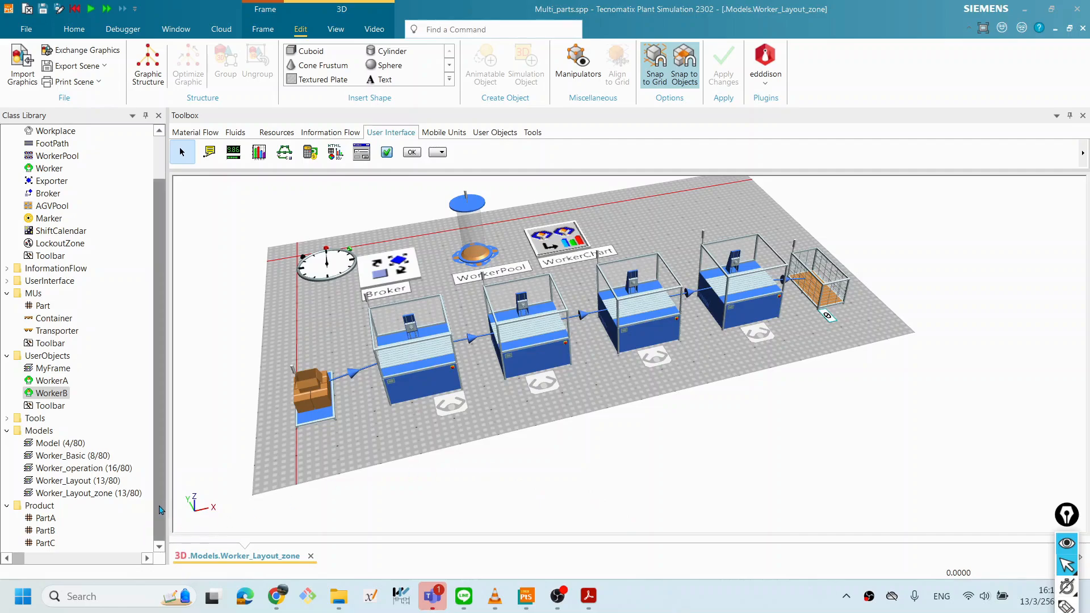
Open the PartA class from the Product folder in its own 3D view with the whole part in sight.
left_click(57, 519)
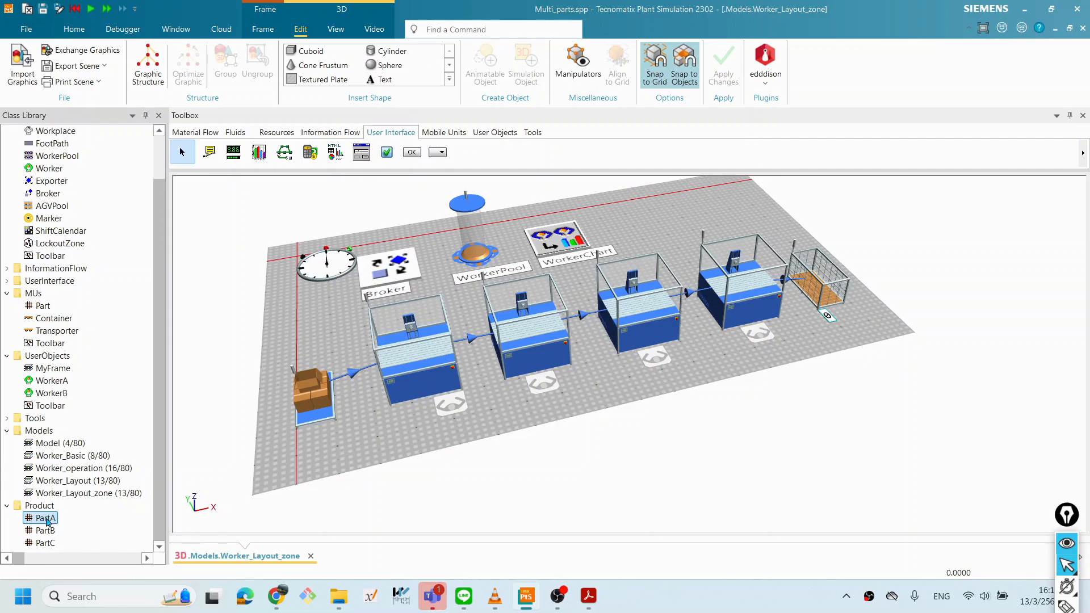
right_click(47, 522)
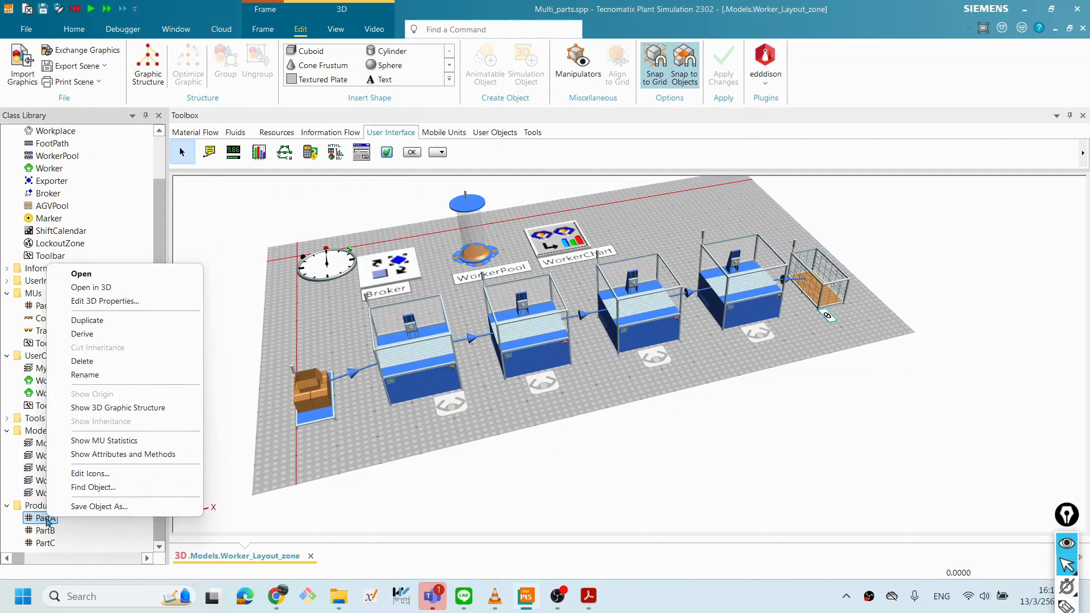
left_click(106, 289)
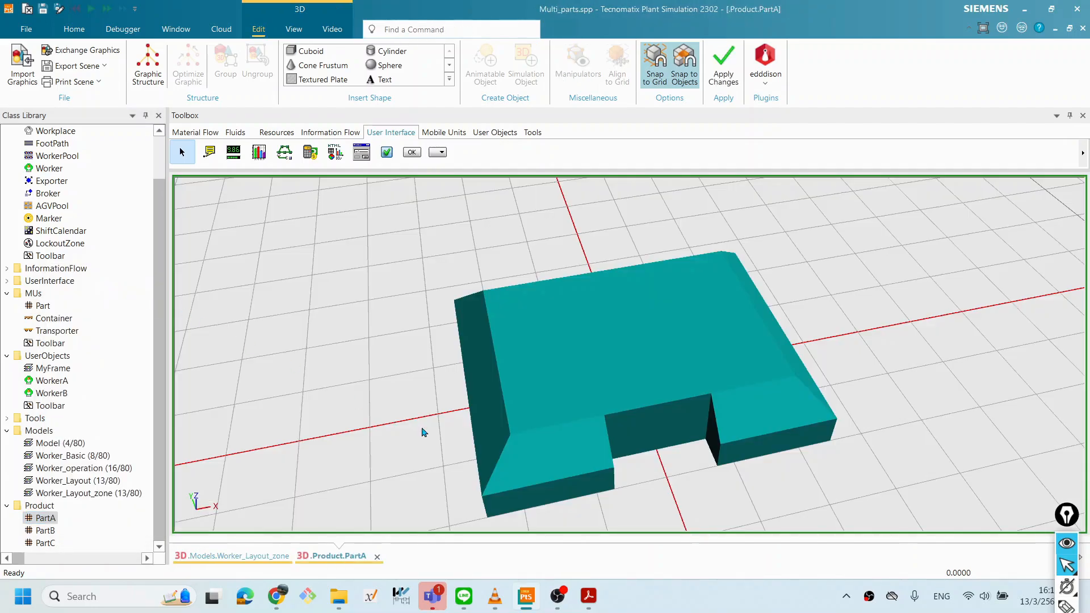
scroll(646, 356, "down", 3)
left_click_drag(679, 404, 724, 431)
left_click_drag(827, 413, 713, 421)
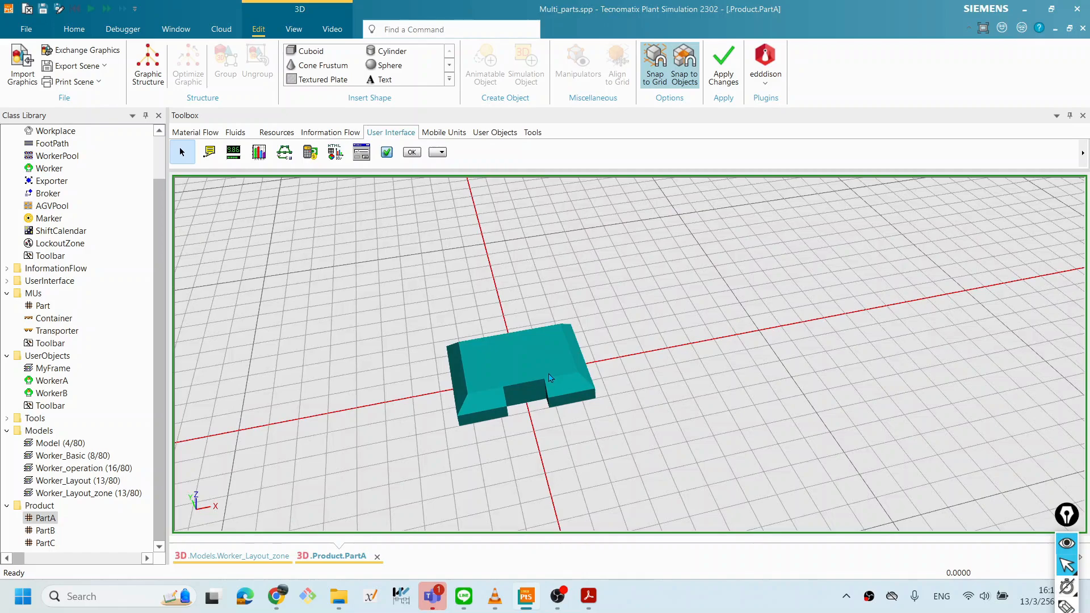
right_click(656, 321)
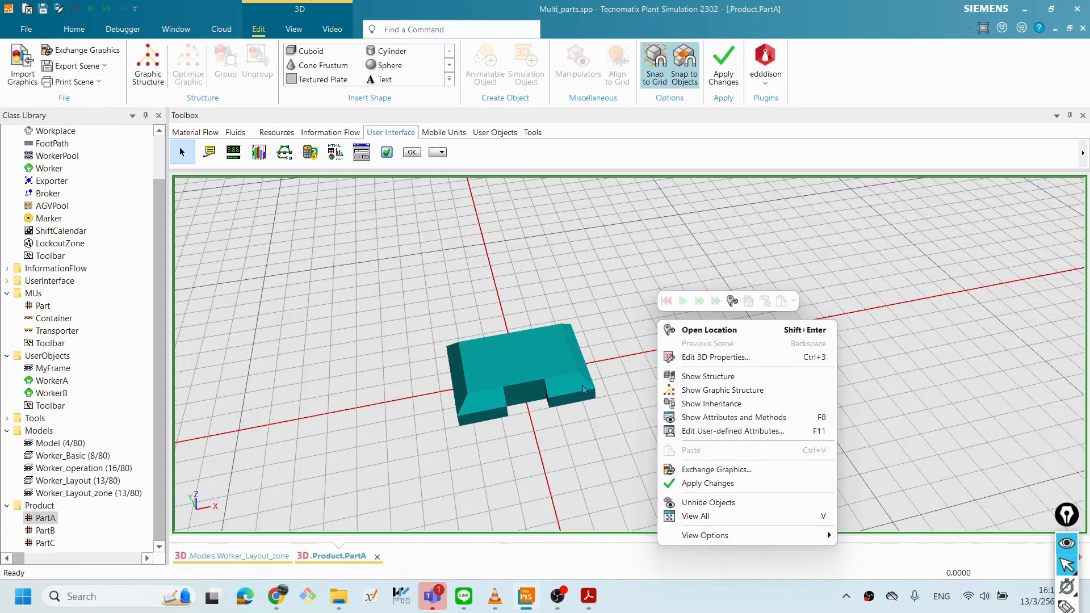
left_click(592, 440)
right_click(703, 370)
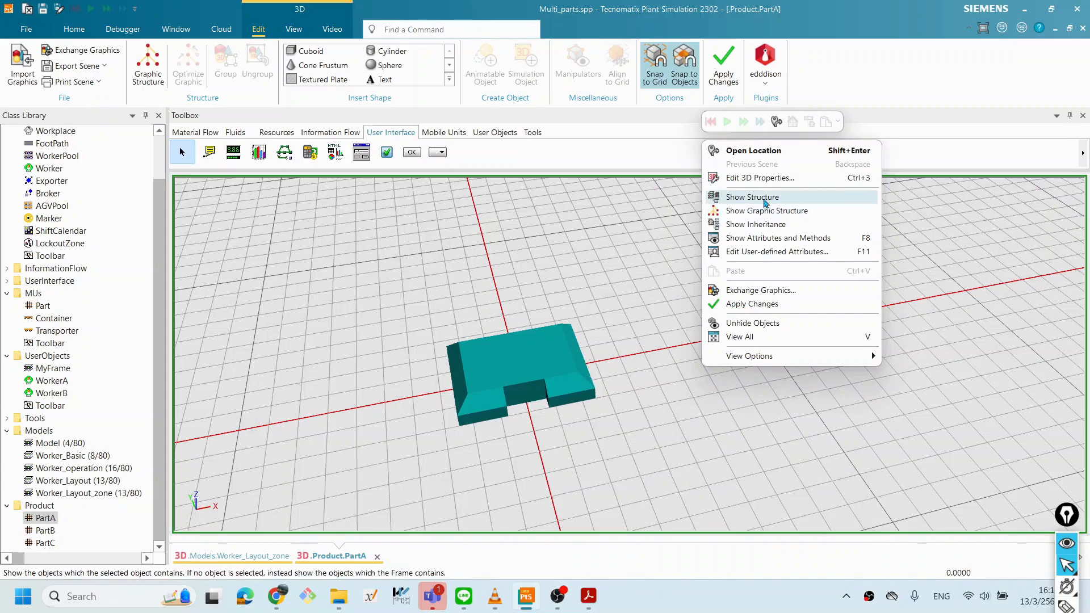
left_click(684, 449)
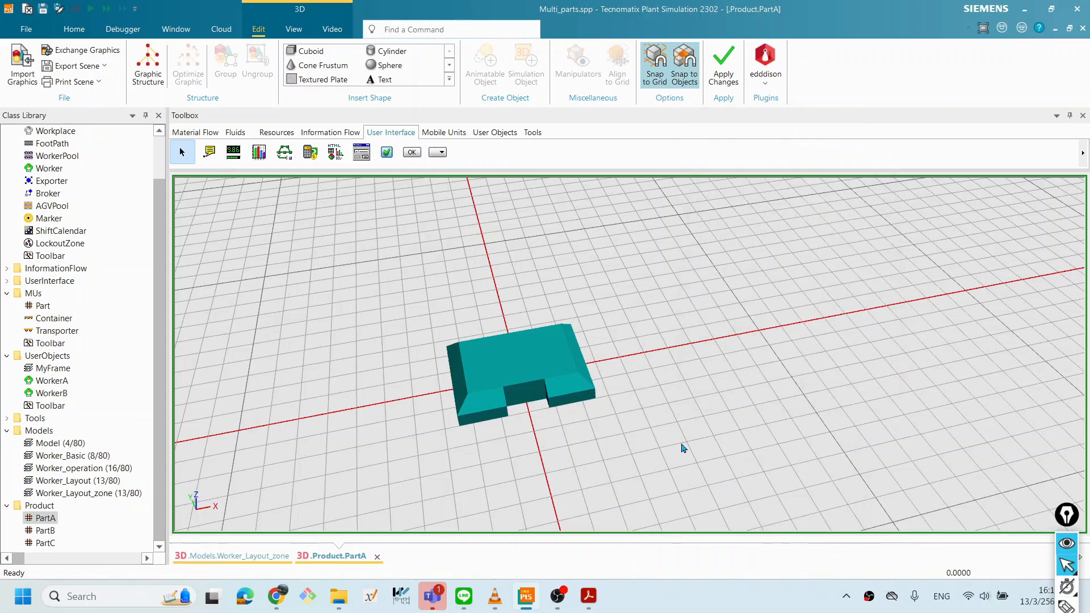
left_click_drag(618, 334, 629, 343)
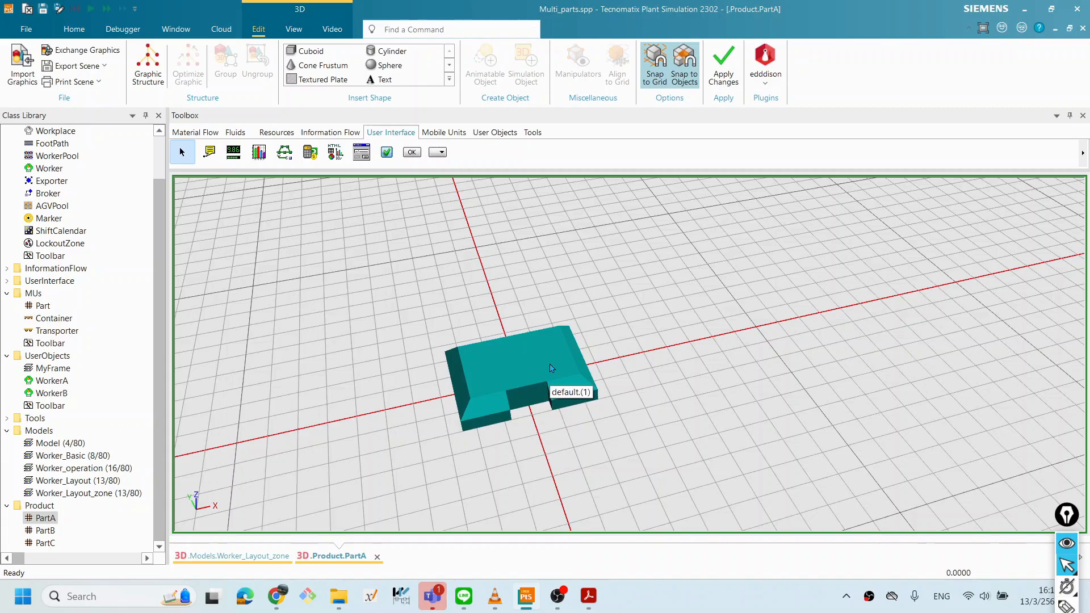
left_click(450, 80)
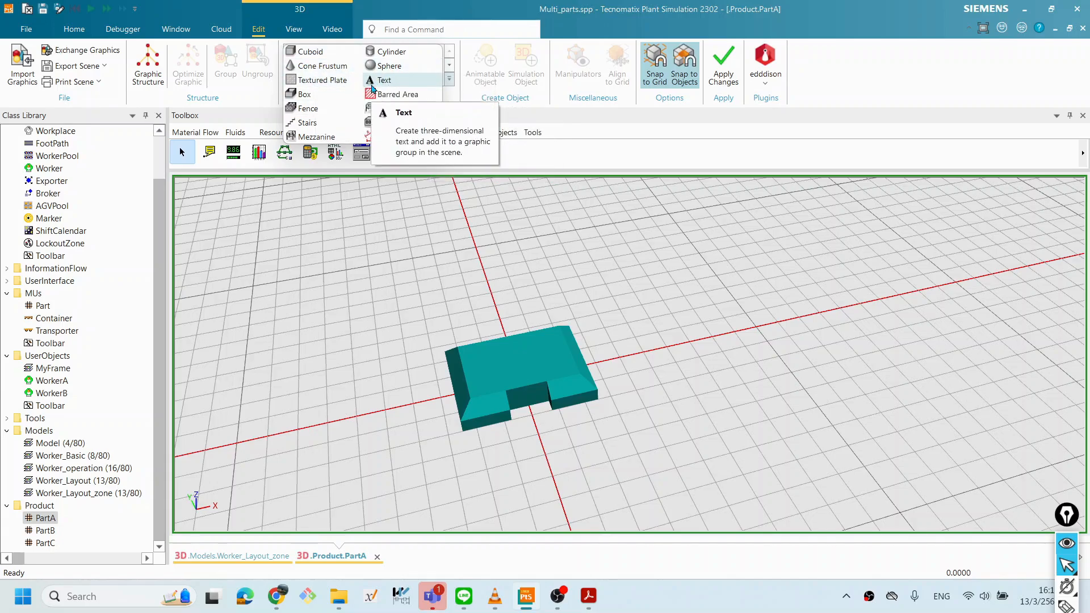
left_click(642, 334)
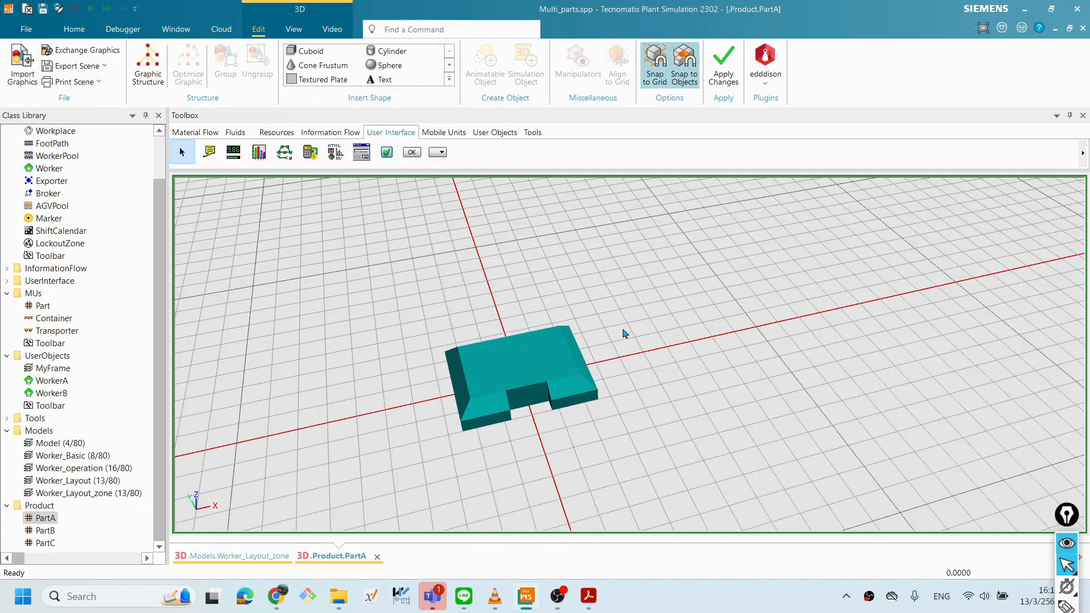
Delete PartA's existing teal graphic, default.(1), from its 3D view.
left_click(558, 369)
key("Delete")
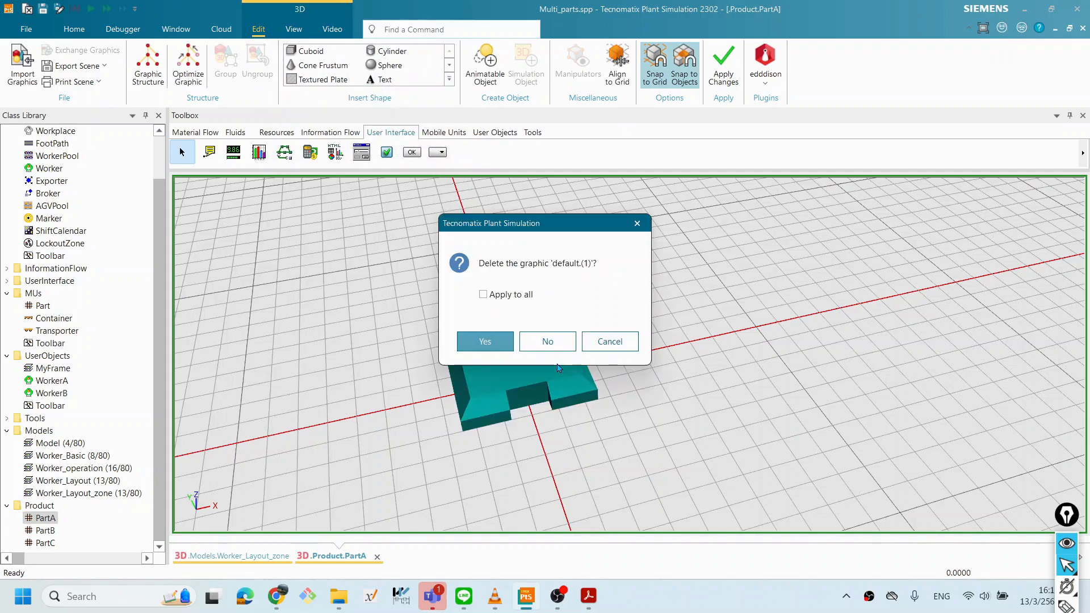
left_click(500, 347)
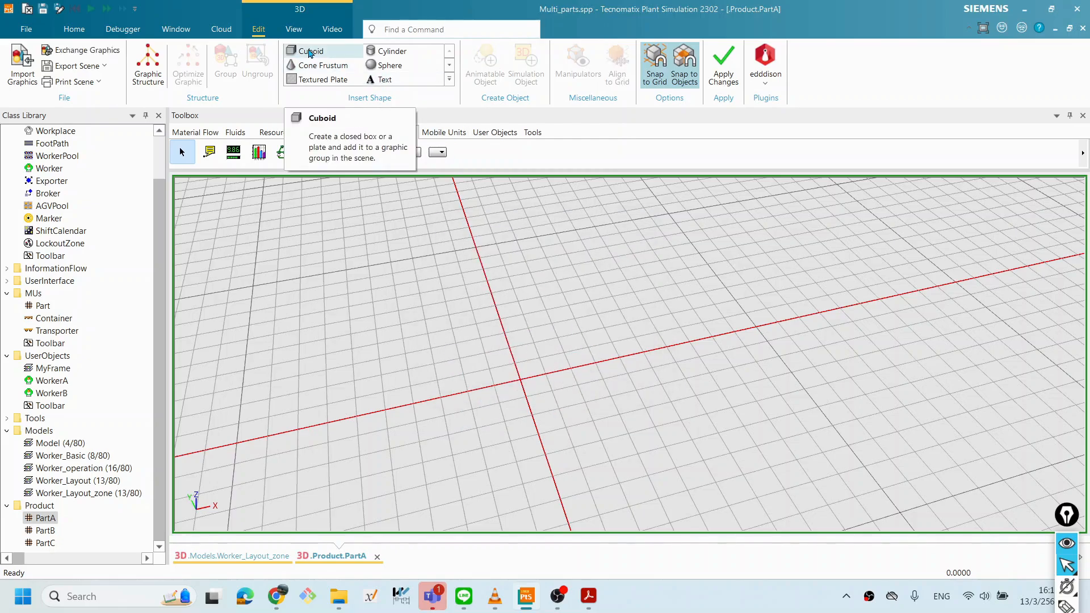
Create a closed cylinder with a height of 0.5 m as PartA's new graphic and place it at the grid origin.
left_click(386, 54)
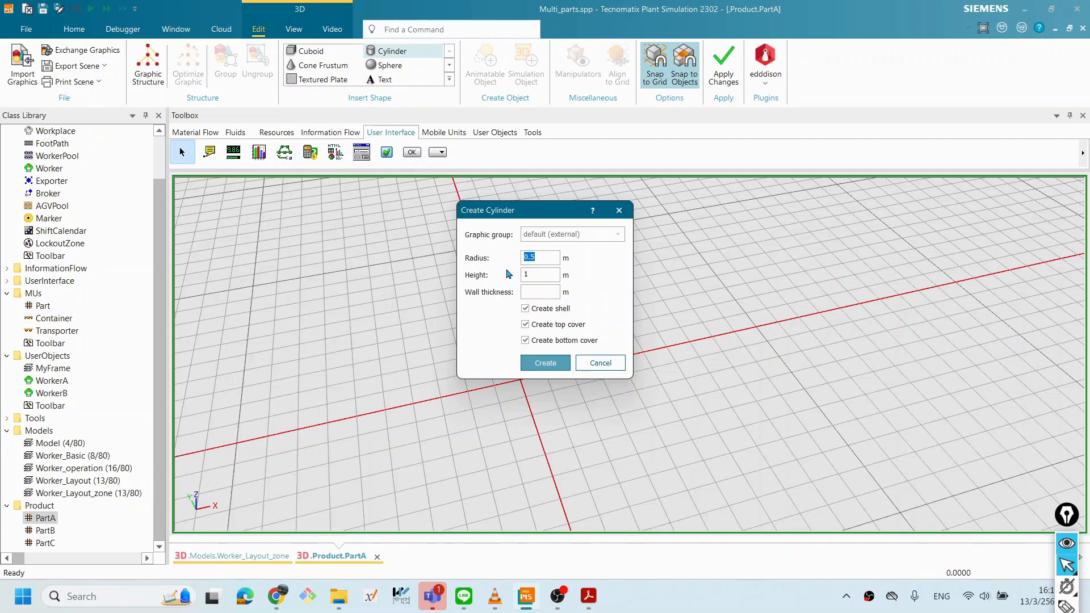
left_click(551, 260)
left_click_drag(554, 274, 494, 279)
type("0.5")
left_click(551, 365)
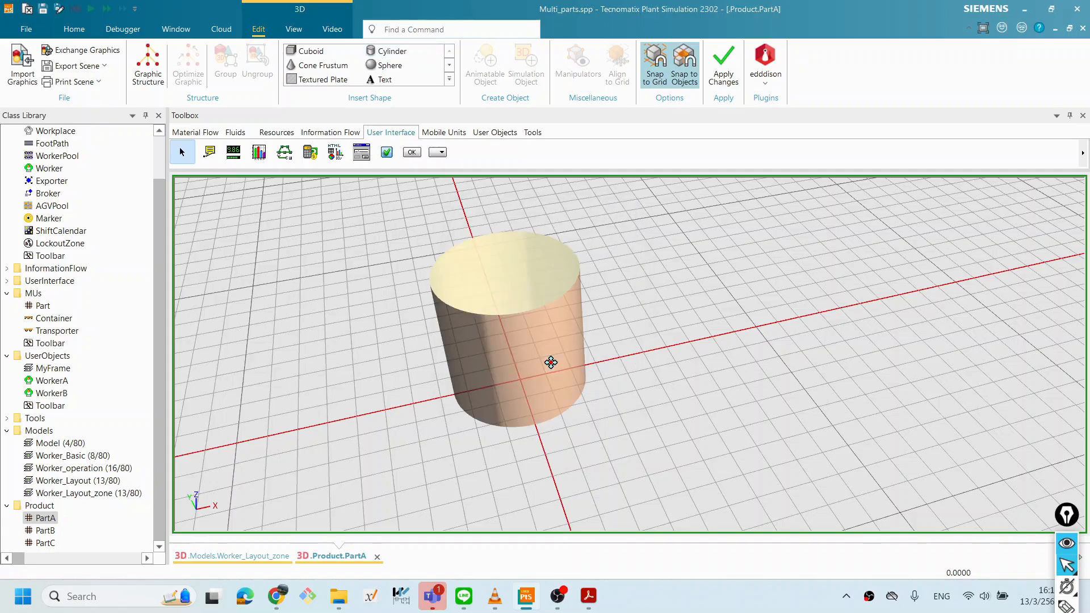
left_click(546, 381)
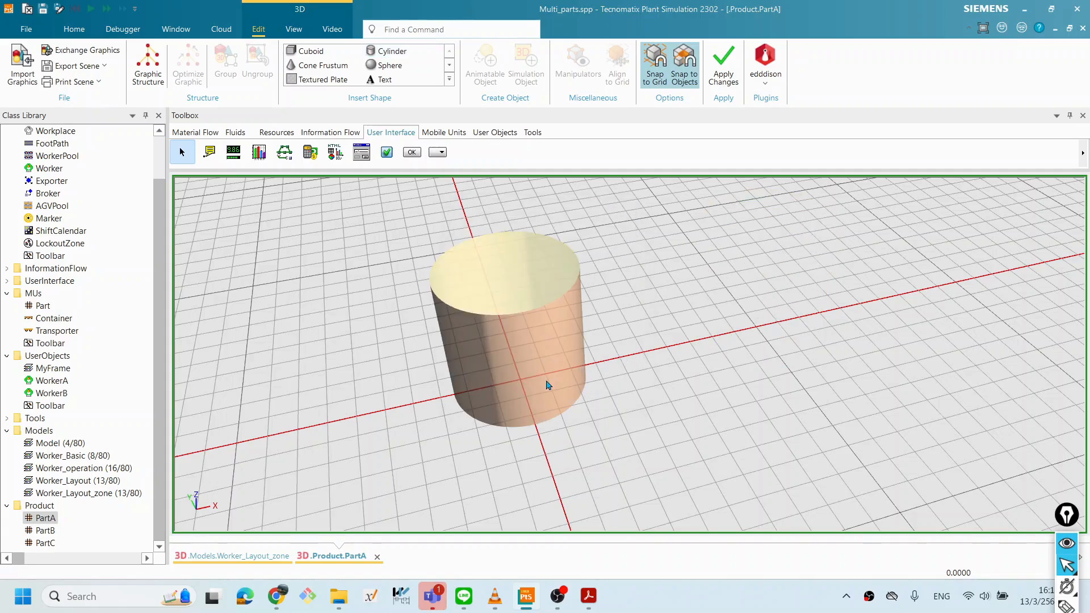
Close the 3D window of PartA and return to the Worker_Layout_zone model.
left_click(650, 386)
scroll(708, 351, "down", 5)
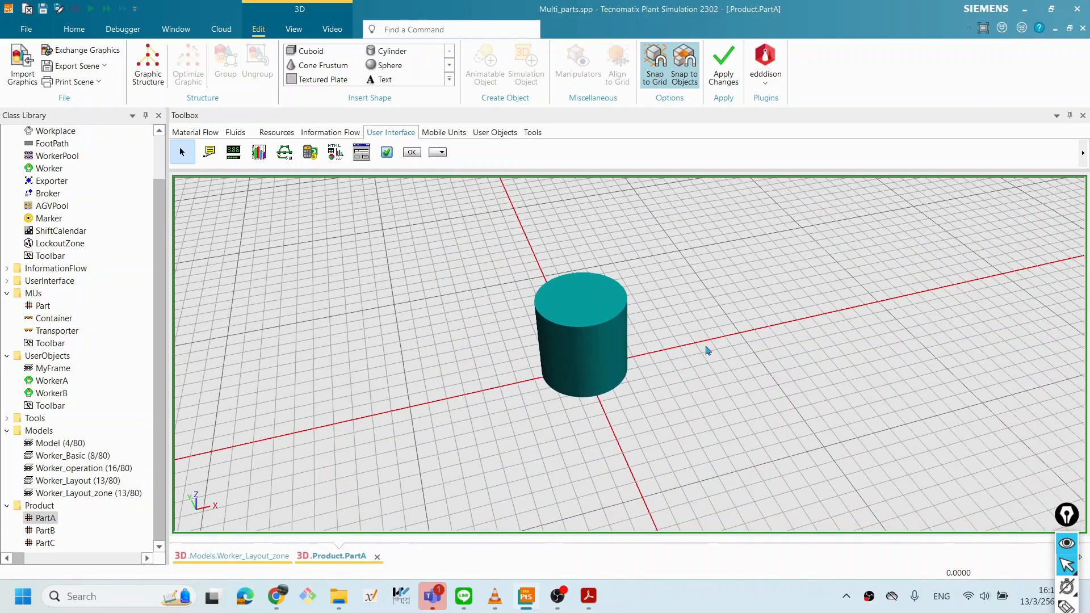
scroll(721, 353, "up", 1)
left_click_drag(720, 352, 729, 341)
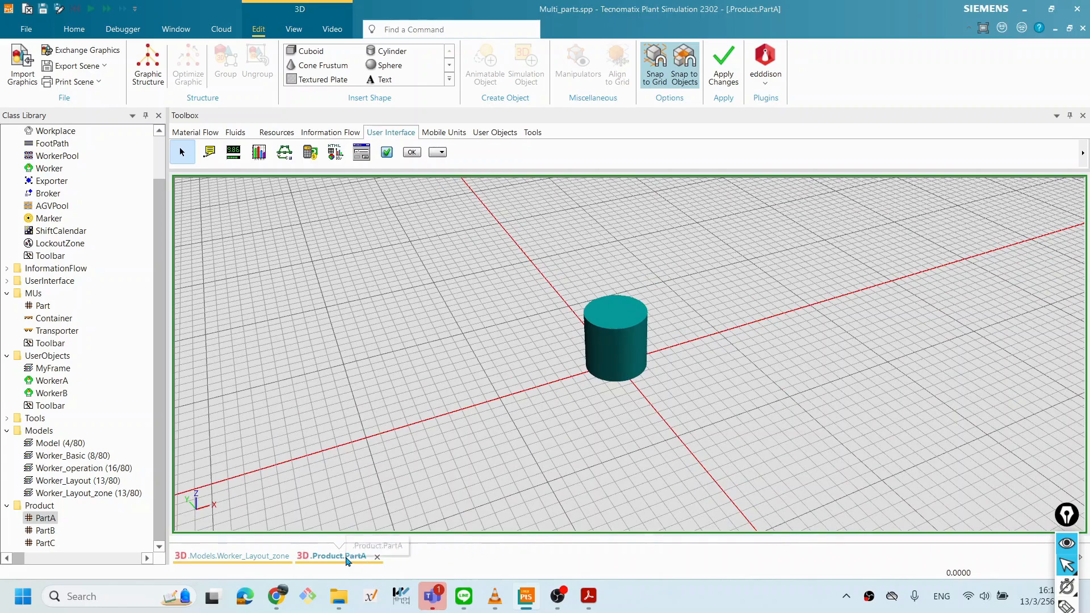
left_click(376, 558)
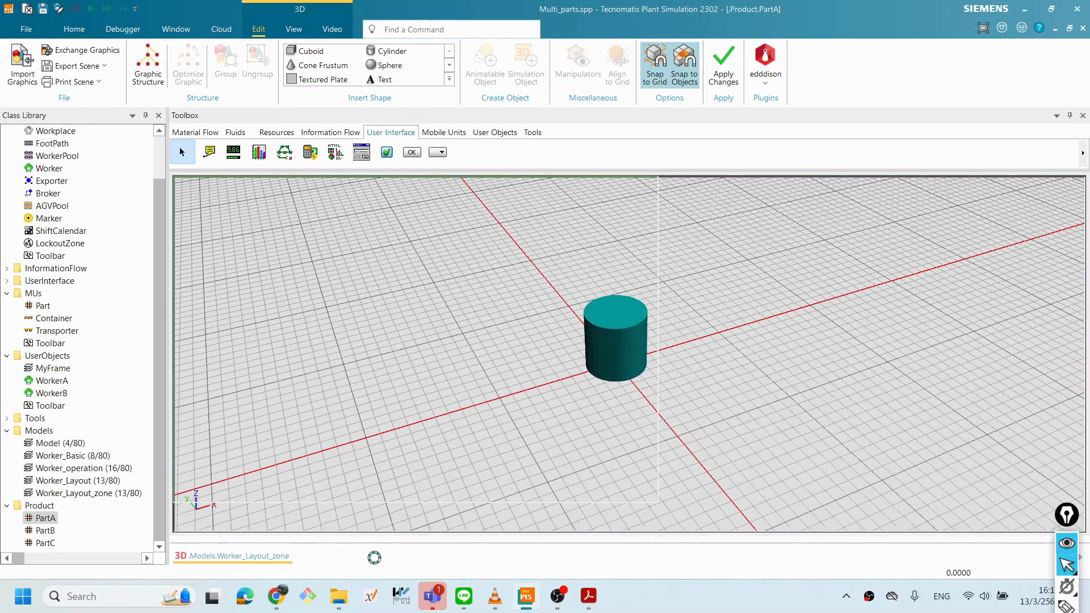
left_click_drag(675, 352, 703, 353)
Set the MU created by the Source in Worker_Layout_zone to PartA from the Product folder.
left_click(325, 394)
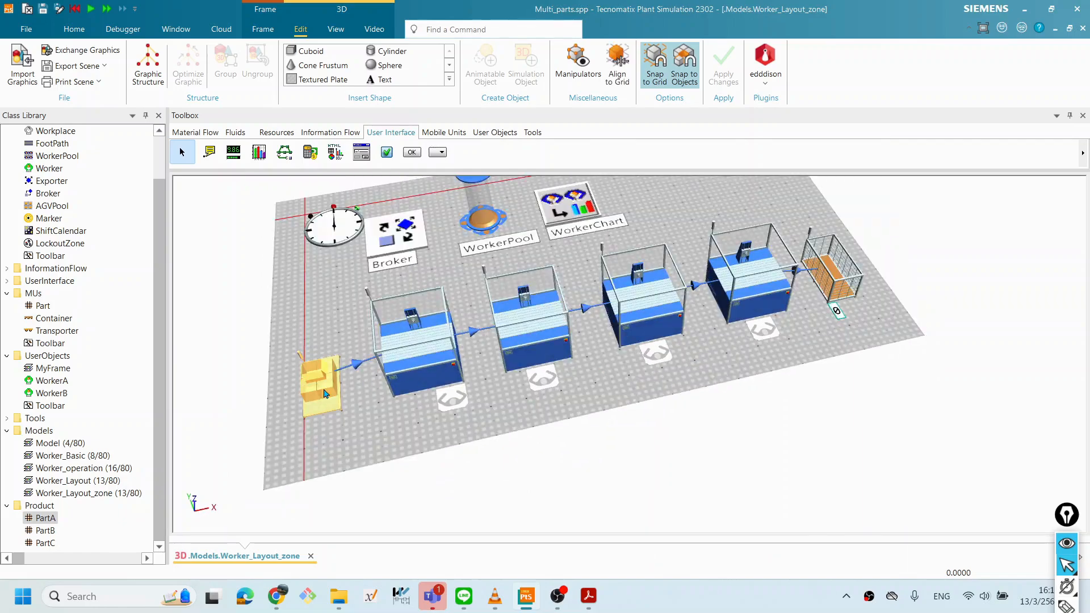
double_click(326, 393)
left_click(528, 386)
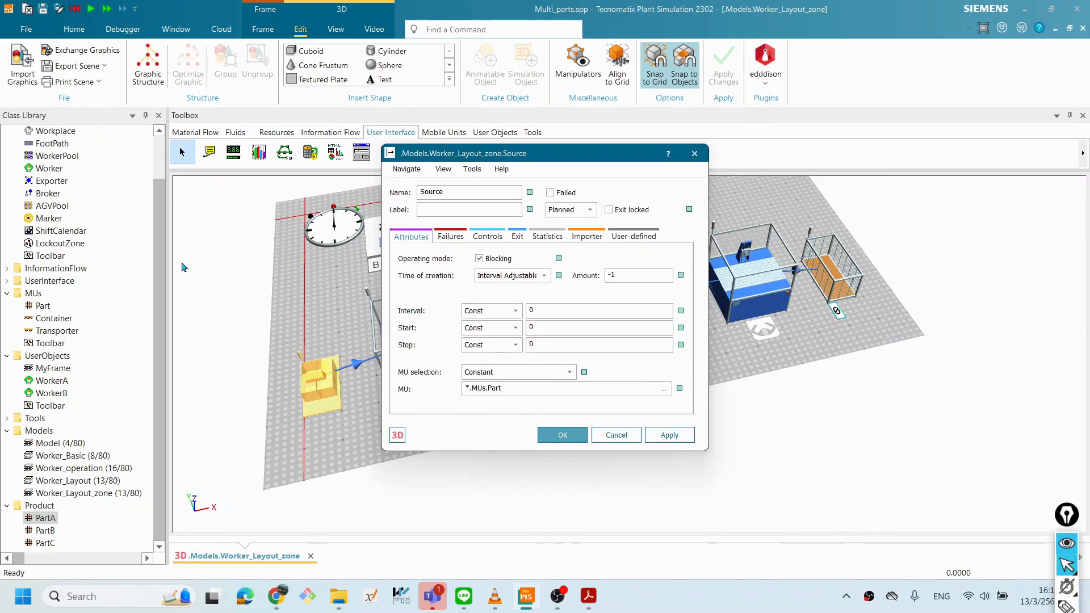
scroll(161, 294, "up", 1)
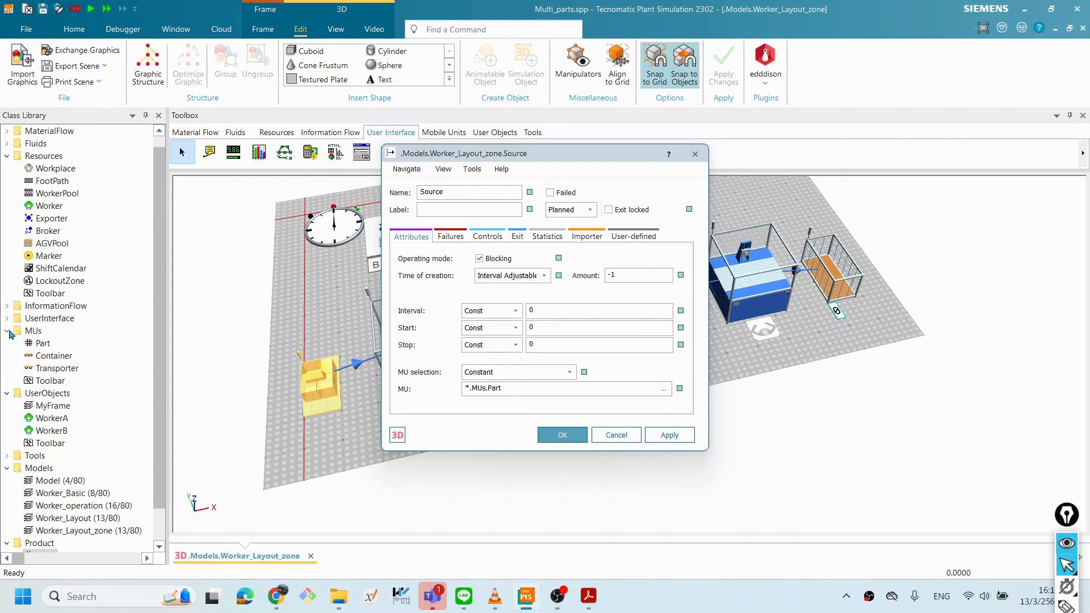
scroll(161, 371, "down", 1)
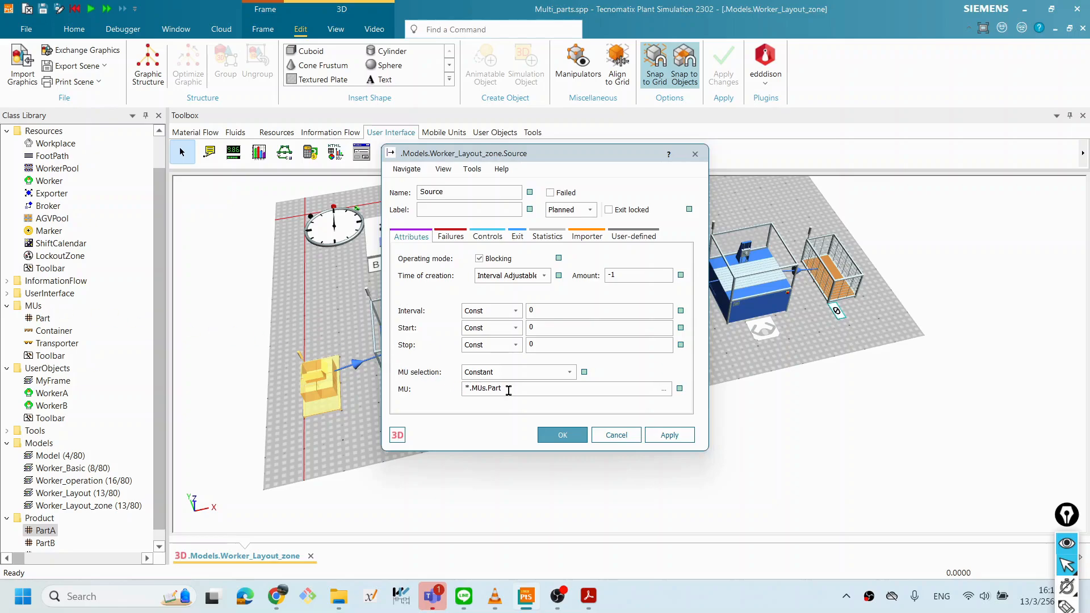
scroll(161, 377, "down", 1)
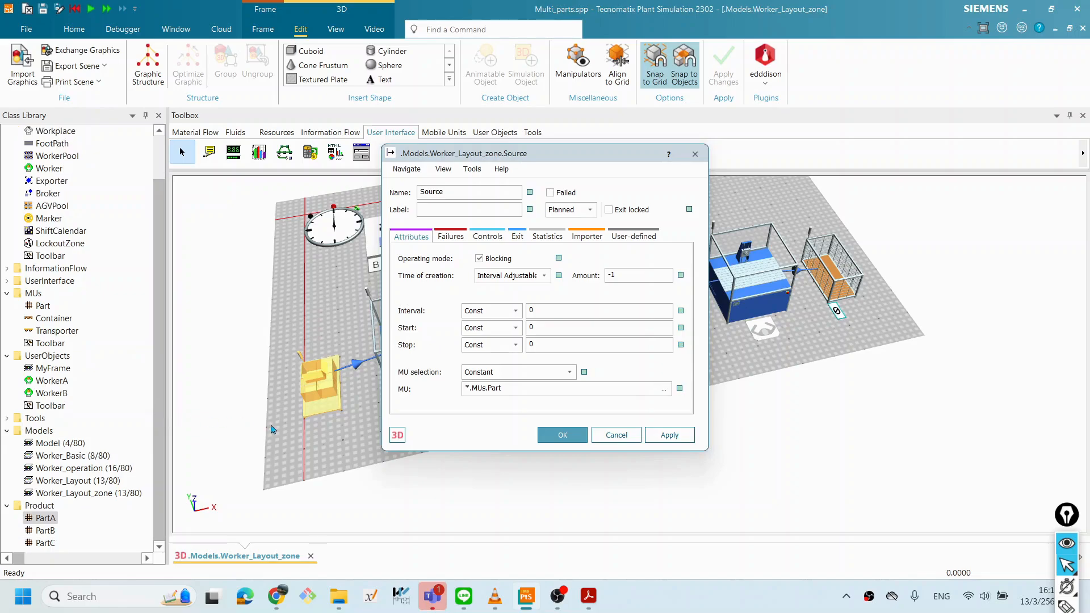
left_click(530, 389)
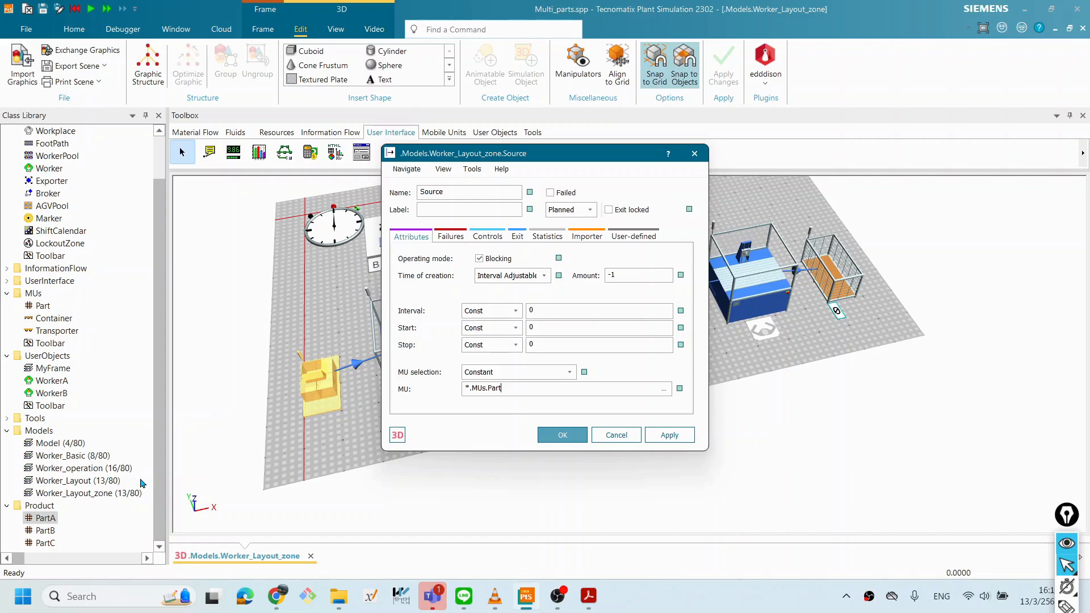
left_click(47, 519)
left_click_drag(50, 519, 514, 388)
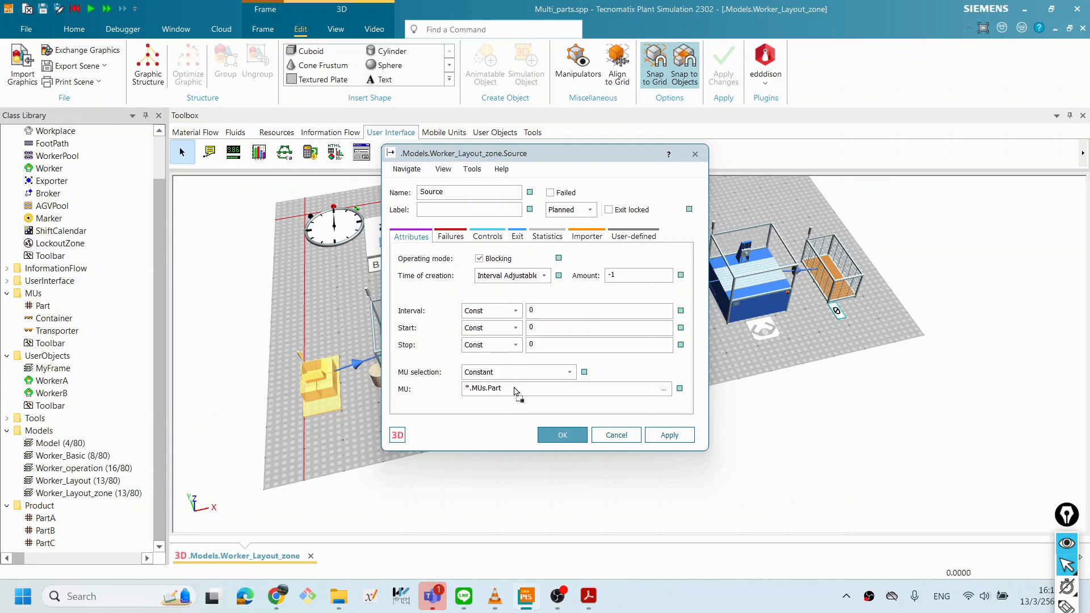
left_click_drag(517, 392, 514, 388)
left_click(667, 435)
left_click(572, 437)
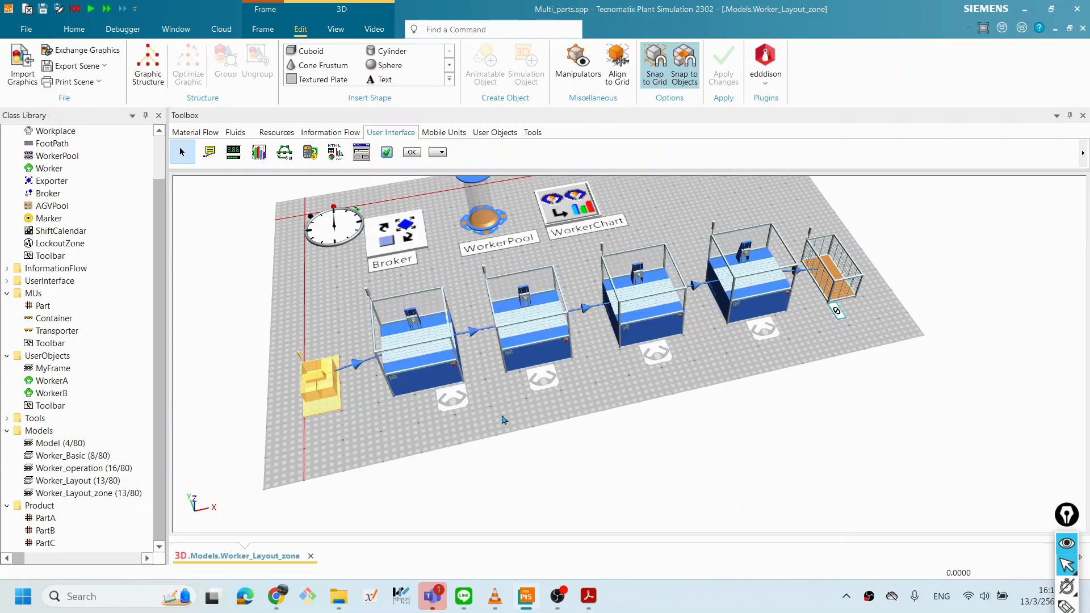
Open the event controller, move its dialog clear of the stations and start the simulation.
double_click(341, 233)
left_click_drag(903, 210, 902, 298)
left_click(891, 385)
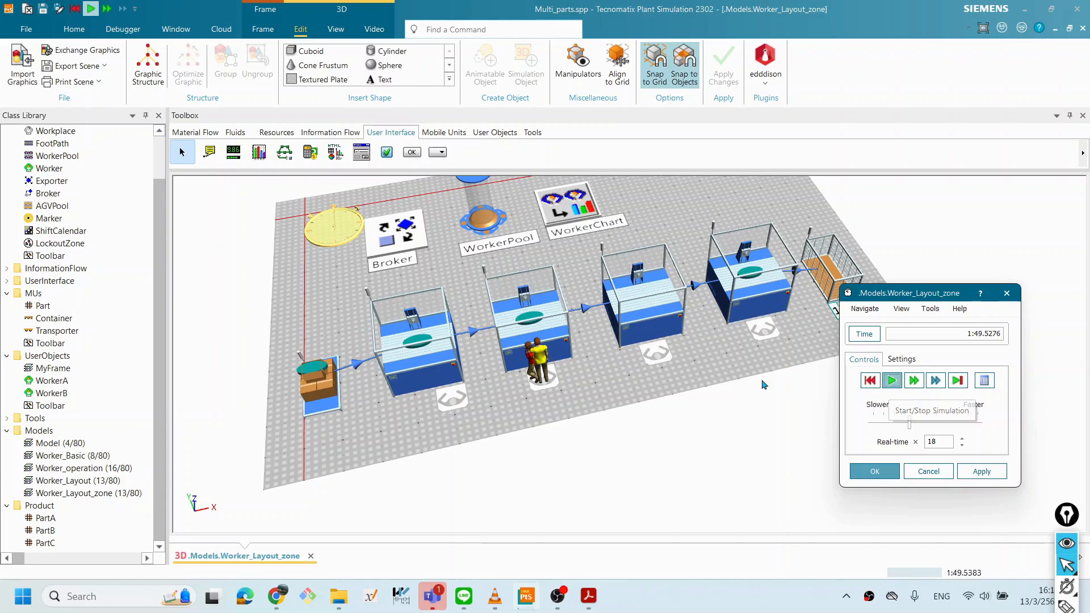
Examine the shape of the parts moving through the stations and reset the simulation.
scroll(454, 397, "up", 4)
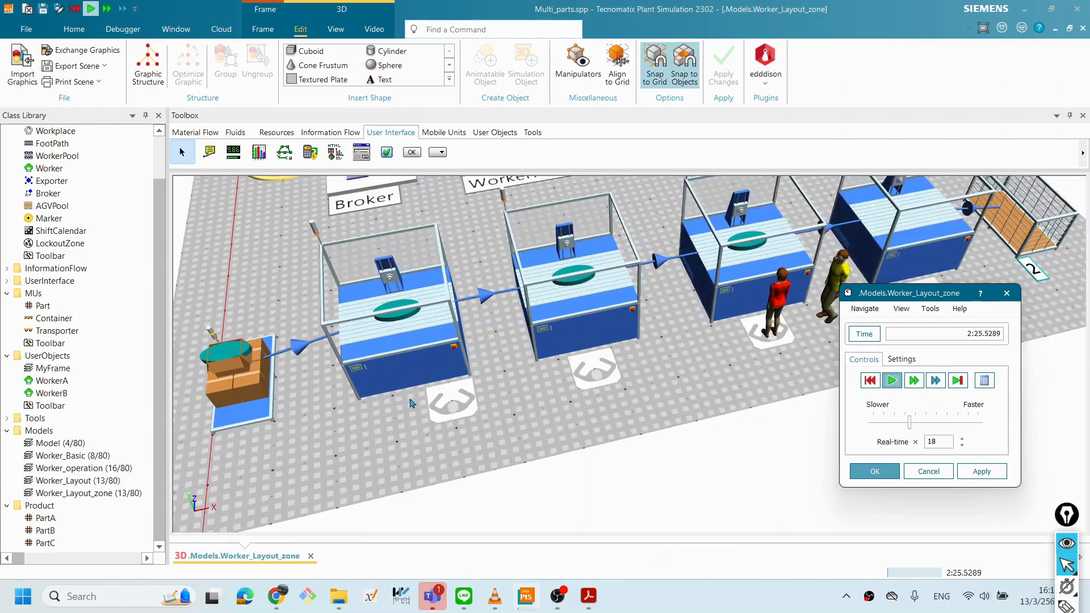
left_click_drag(410, 392, 537, 401)
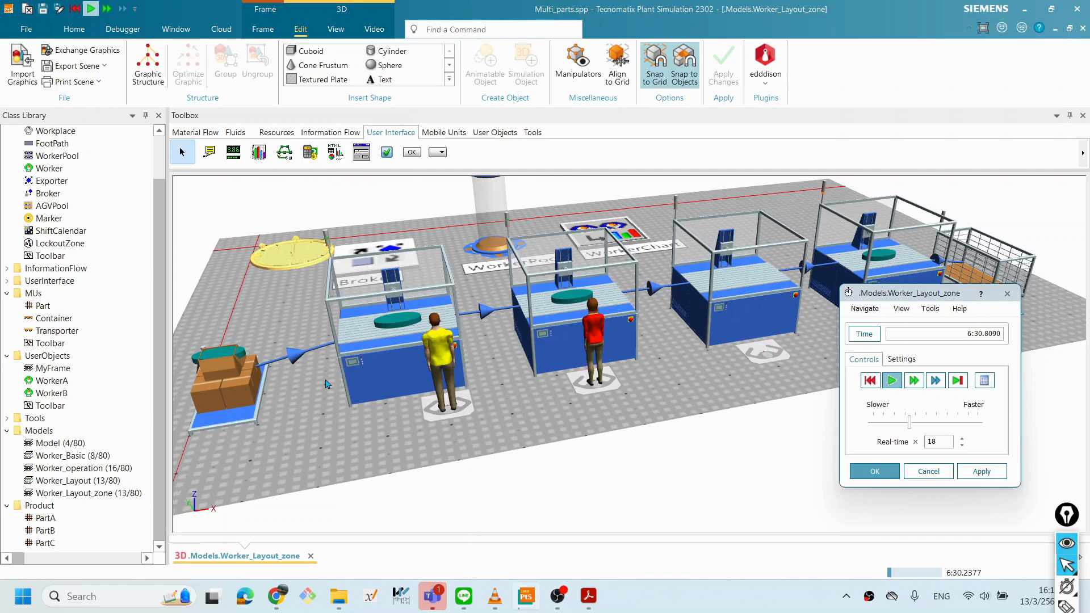
left_click_drag(403, 371, 549, 414)
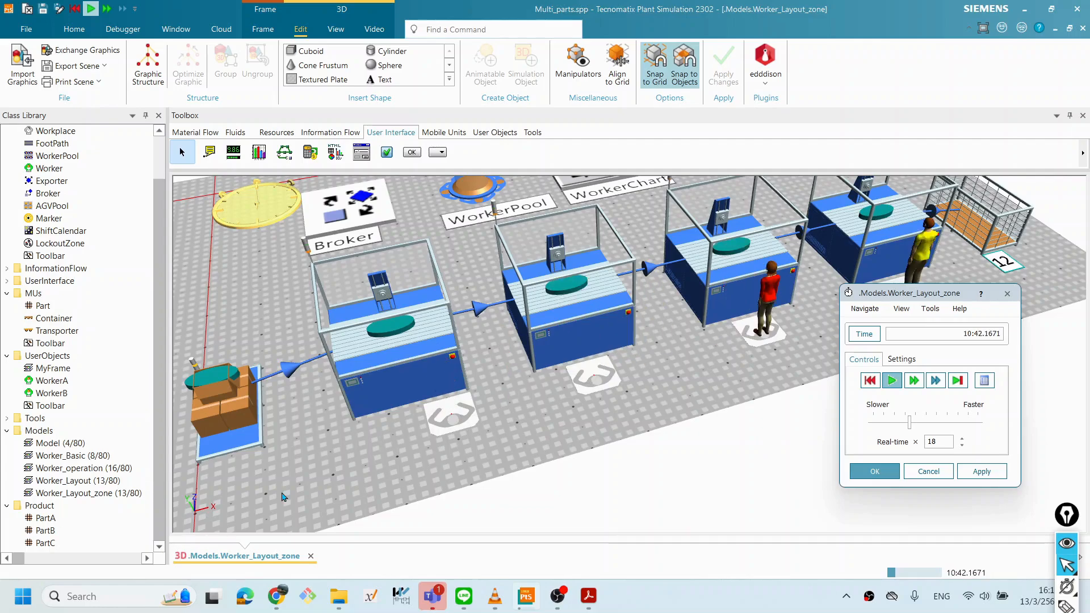
left_click_drag(459, 432, 408, 402)
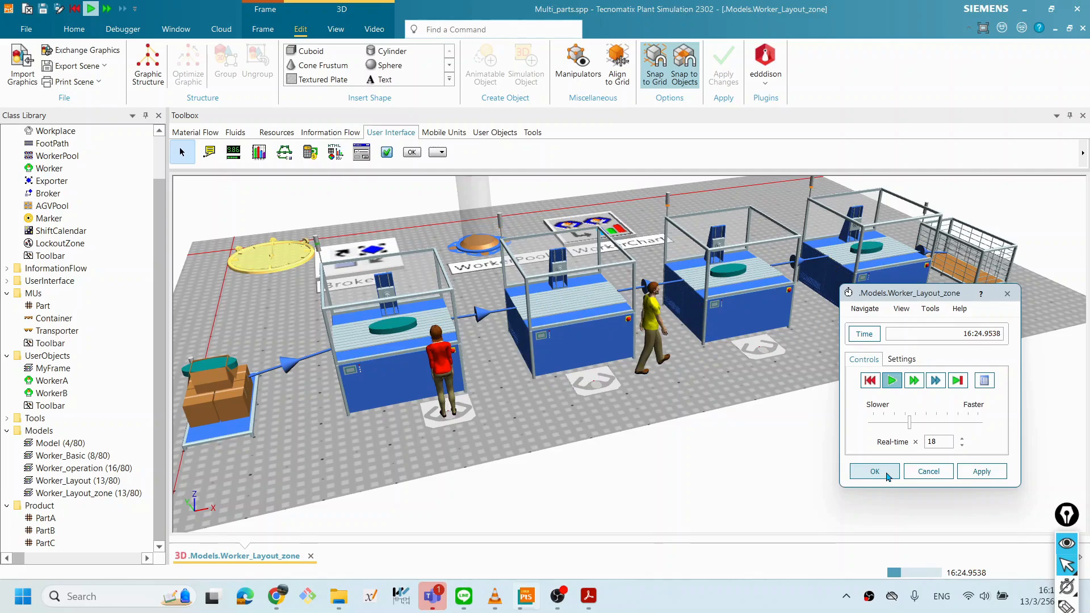
left_click(871, 383)
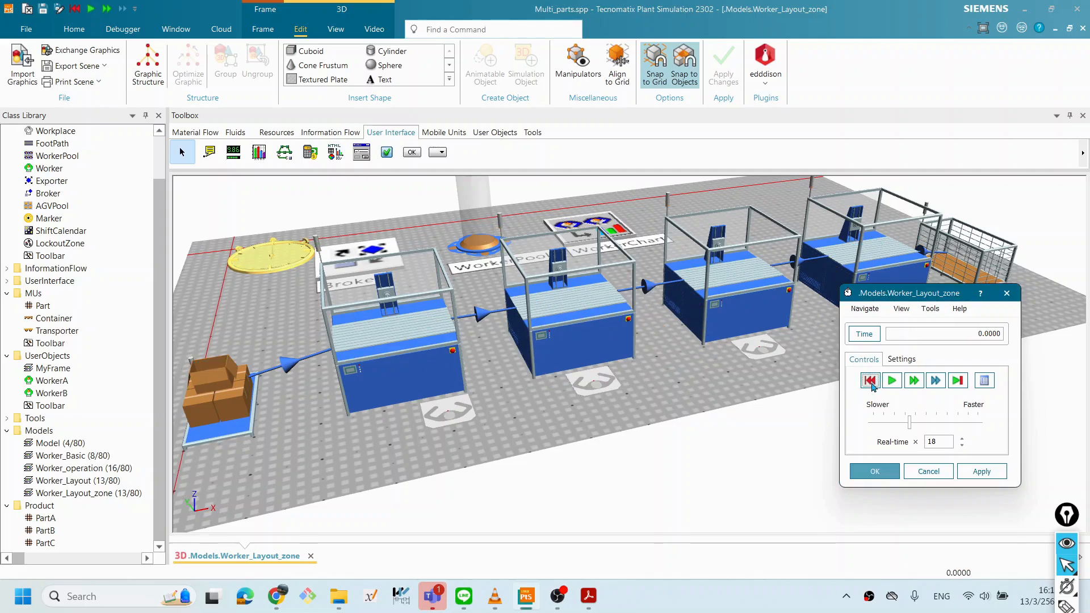
left_click(489, 439)
scroll(335, 472, "down", 1)
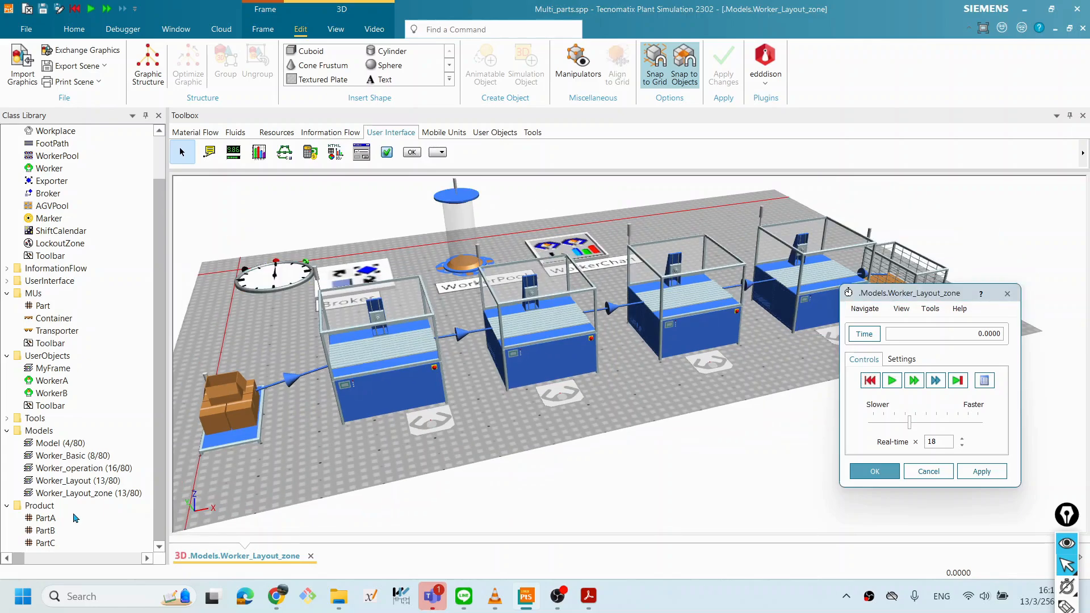
left_click(139, 514)
double_click(165, 532)
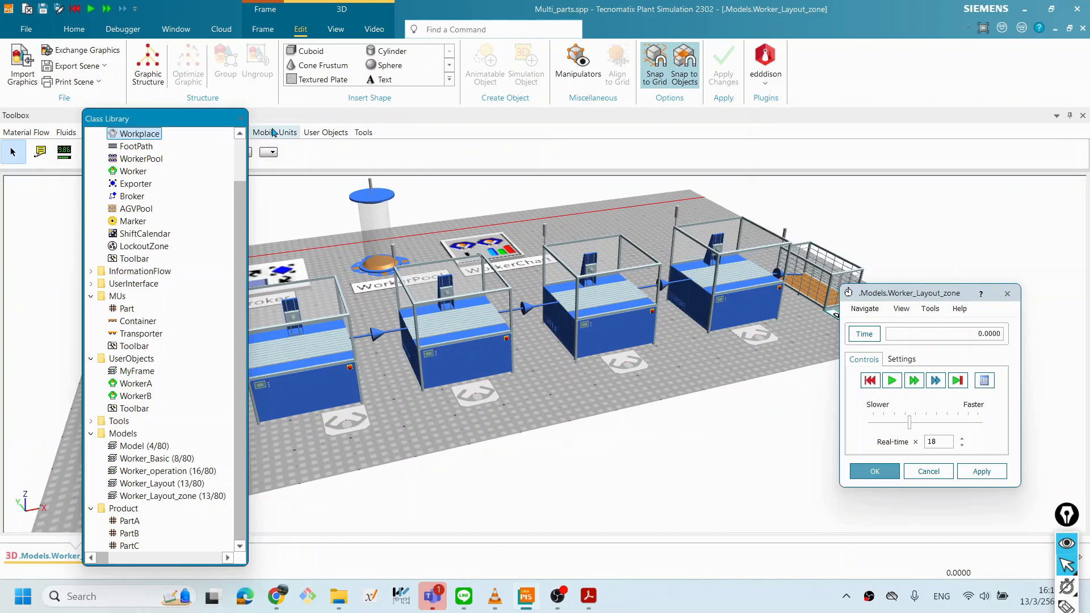
double_click(197, 122)
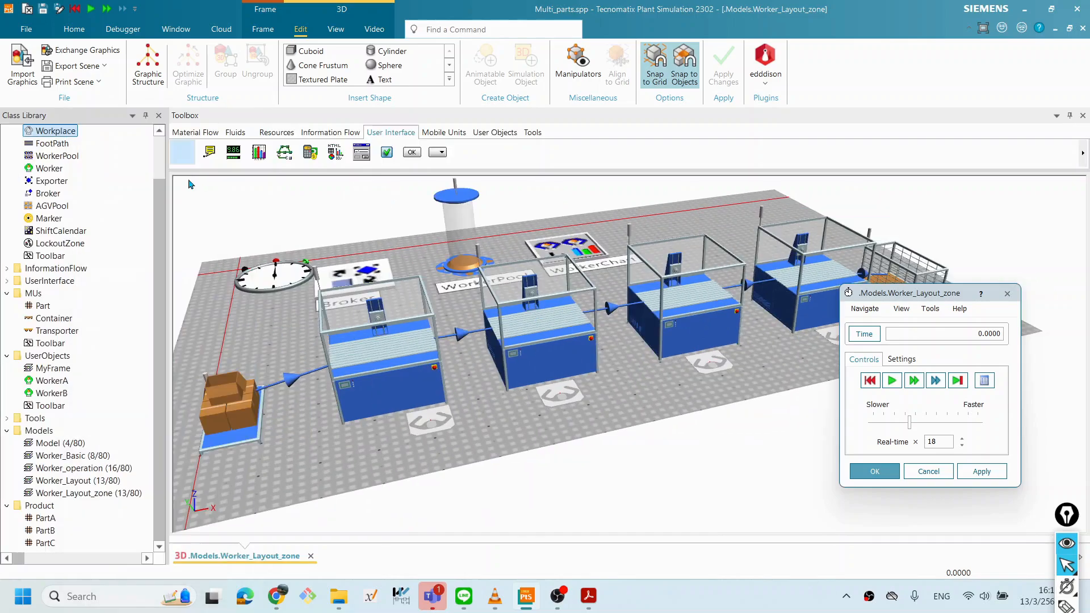
Review PartA's size attributes, routing, product statistics and 3D transformation properties without changing them.
double_click(47, 519)
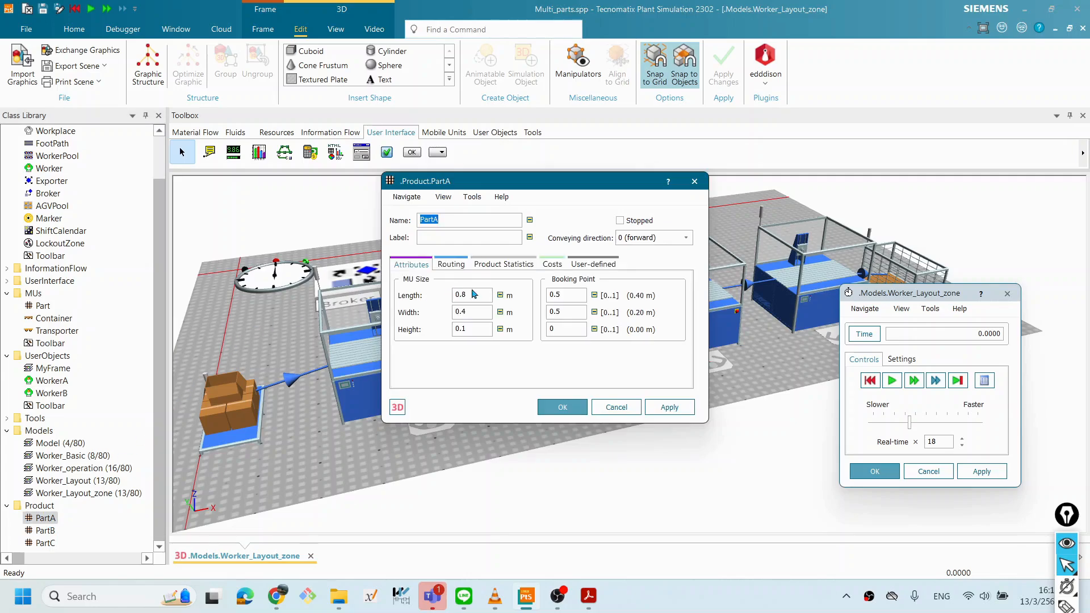
left_click(443, 264)
left_click(411, 264)
left_click(397, 407)
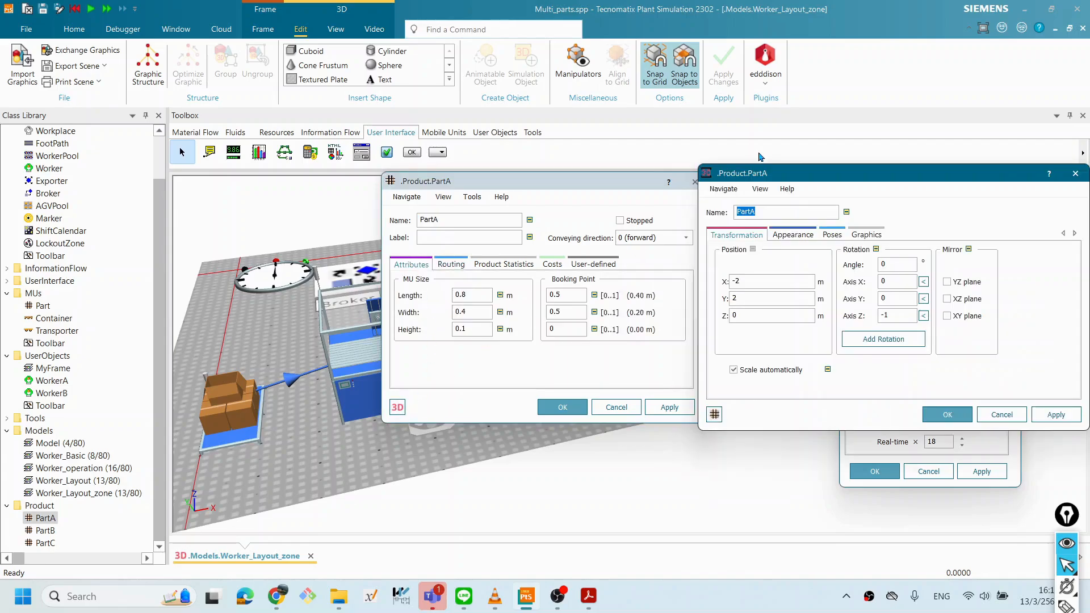
left_click_drag(787, 175, 491, 130)
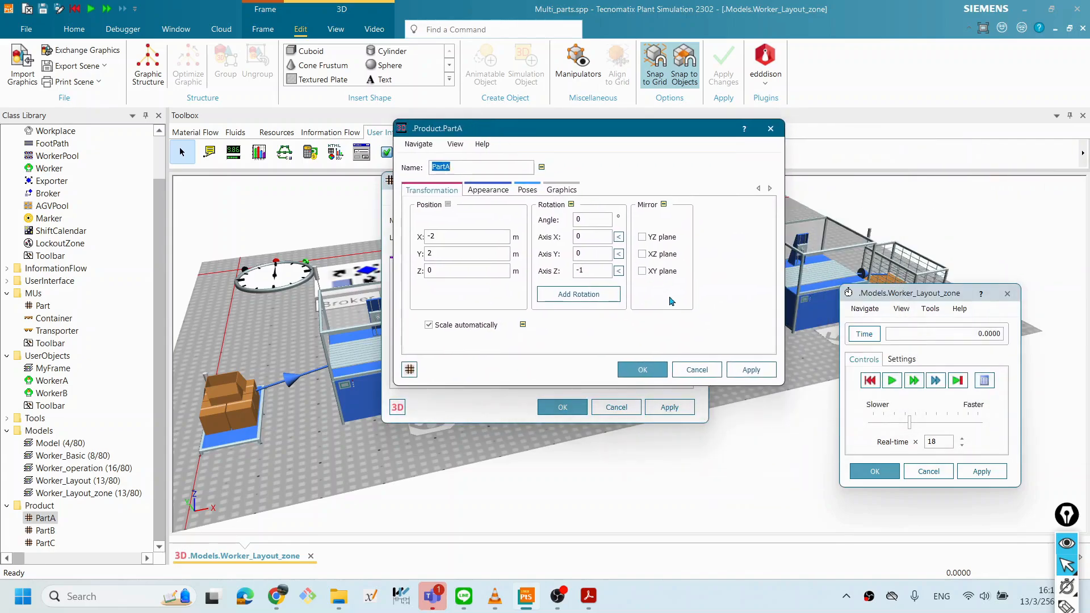
left_click(697, 370)
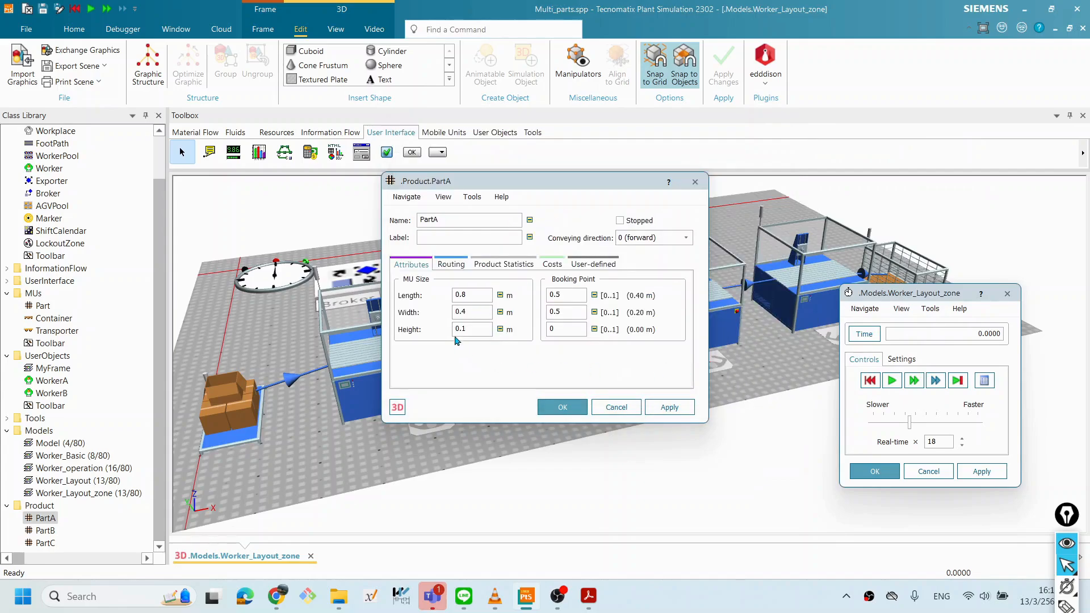
left_click(449, 264)
left_click(493, 264)
left_click(398, 266)
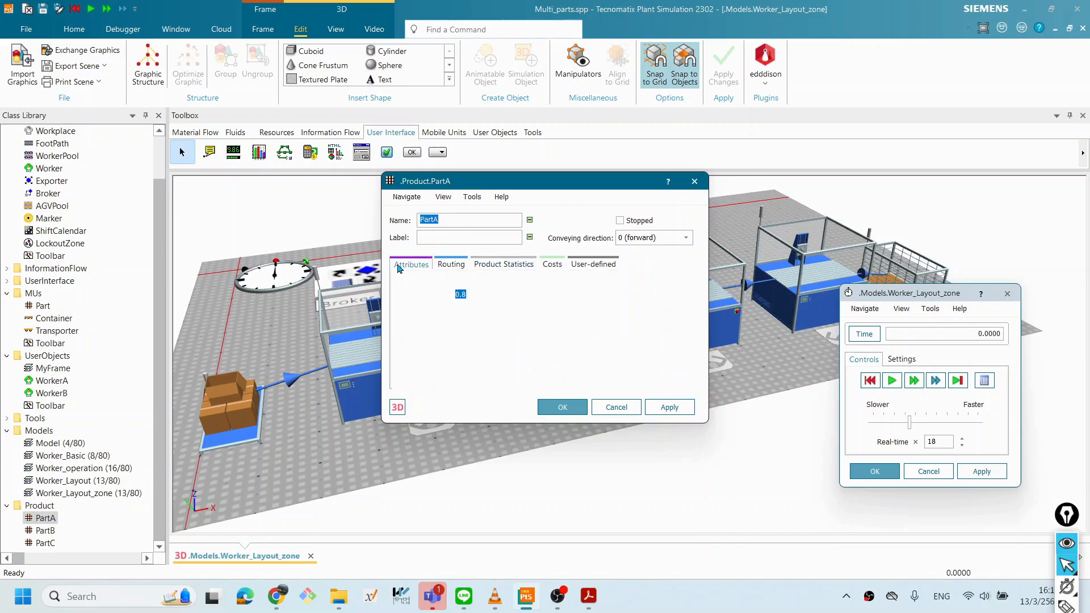
Turn off automatic scaling in PartA's 3D properties and confirm the change.
left_click(398, 407)
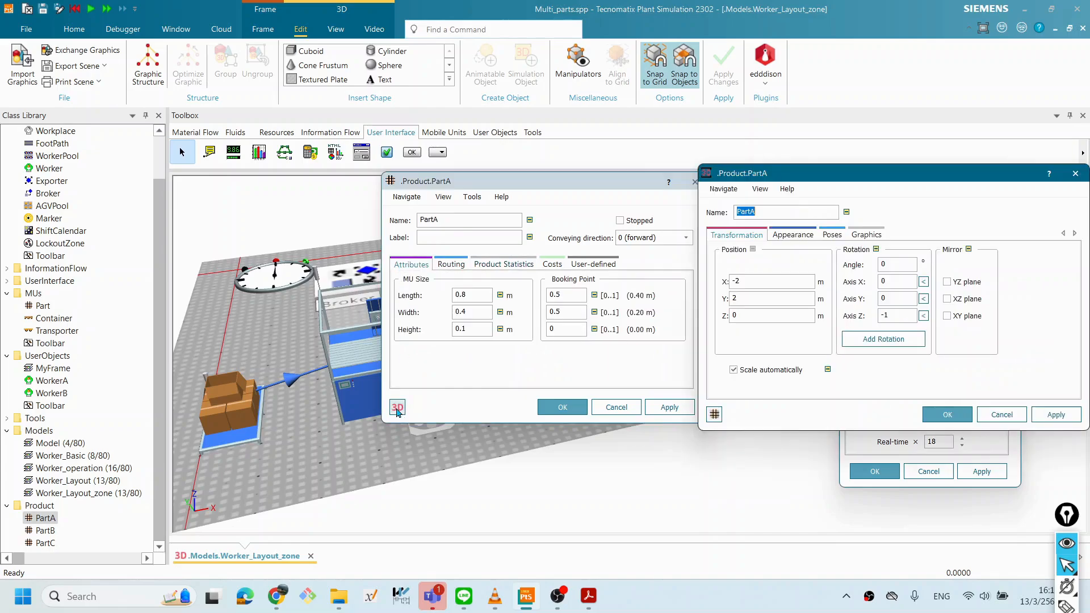
left_click_drag(826, 177, 531, 155)
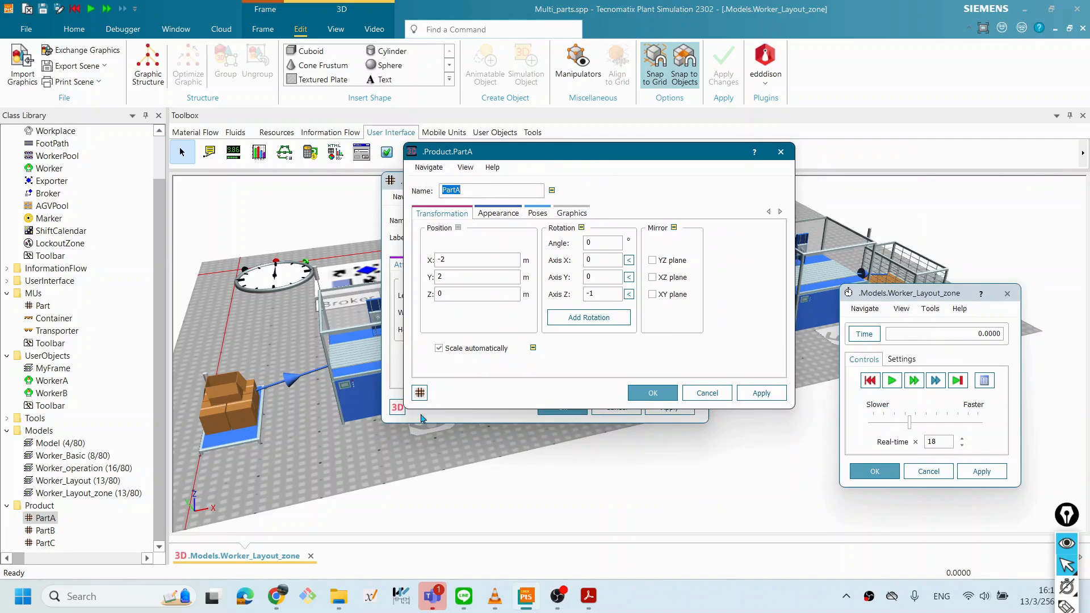
left_click_drag(543, 153, 606, 151)
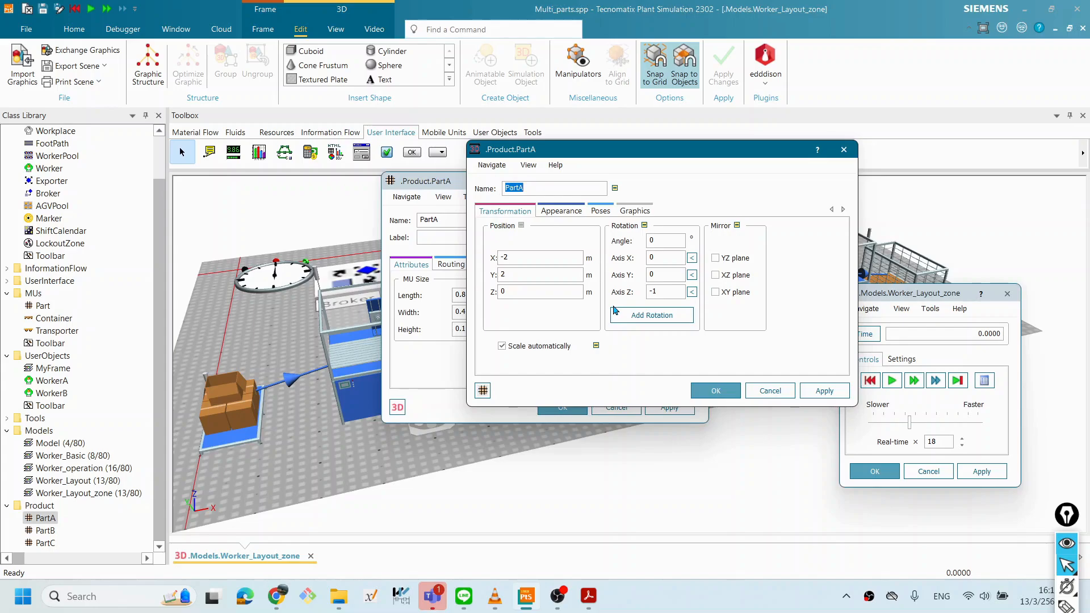
left_click_drag(531, 156, 543, 155)
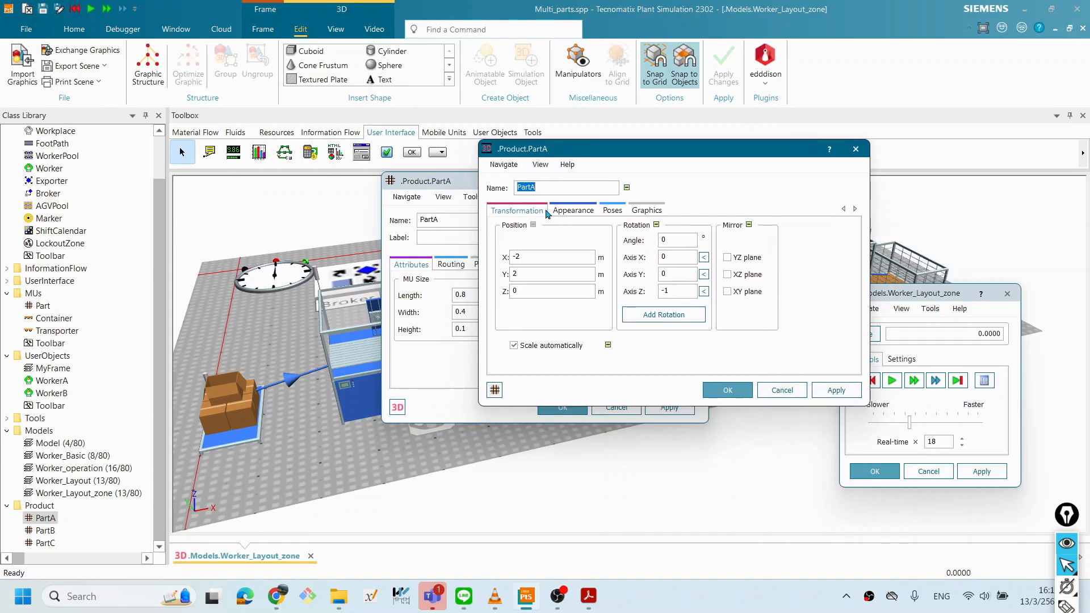
left_click(514, 345)
left_click(836, 391)
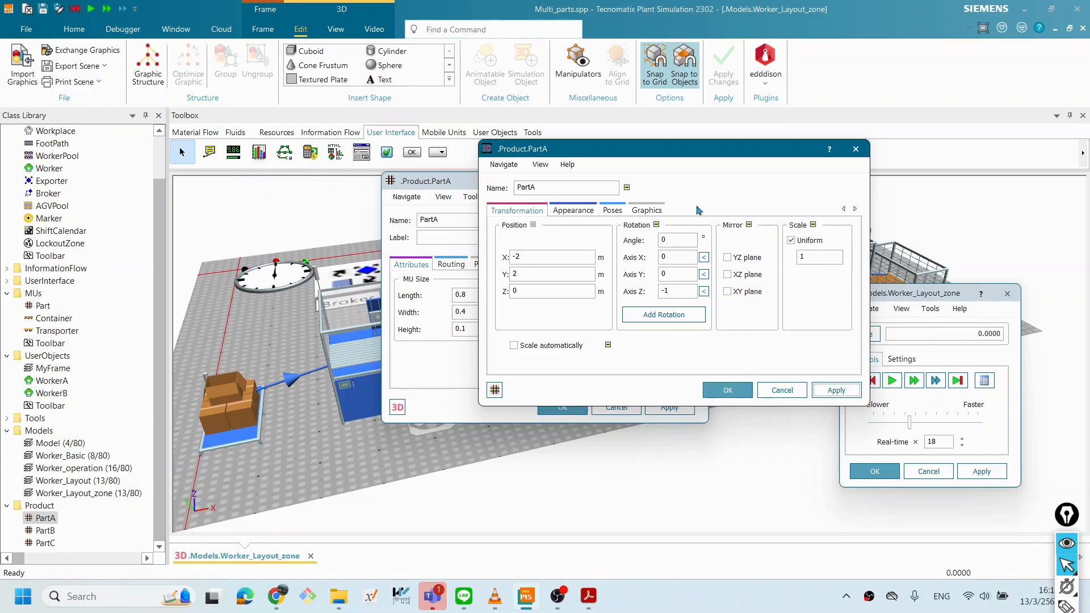
left_click(647, 210)
left_click(608, 212)
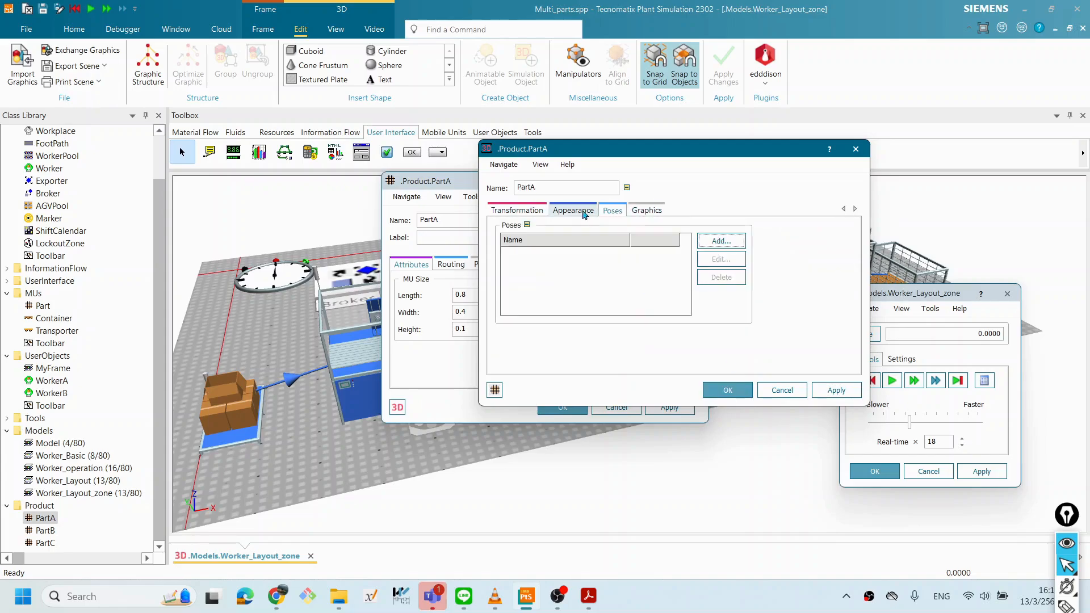
left_click(573, 210)
left_click(517, 210)
left_click(735, 390)
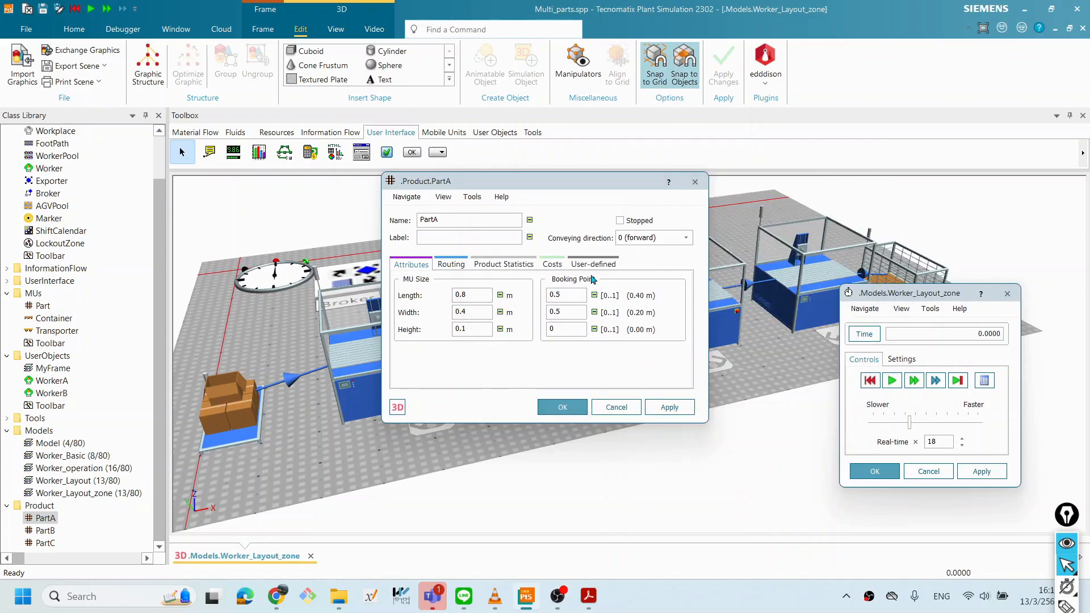
Review PartA's product statistics, routing, costs and user-defined settings, and return to its attributes.
left_click(503, 264)
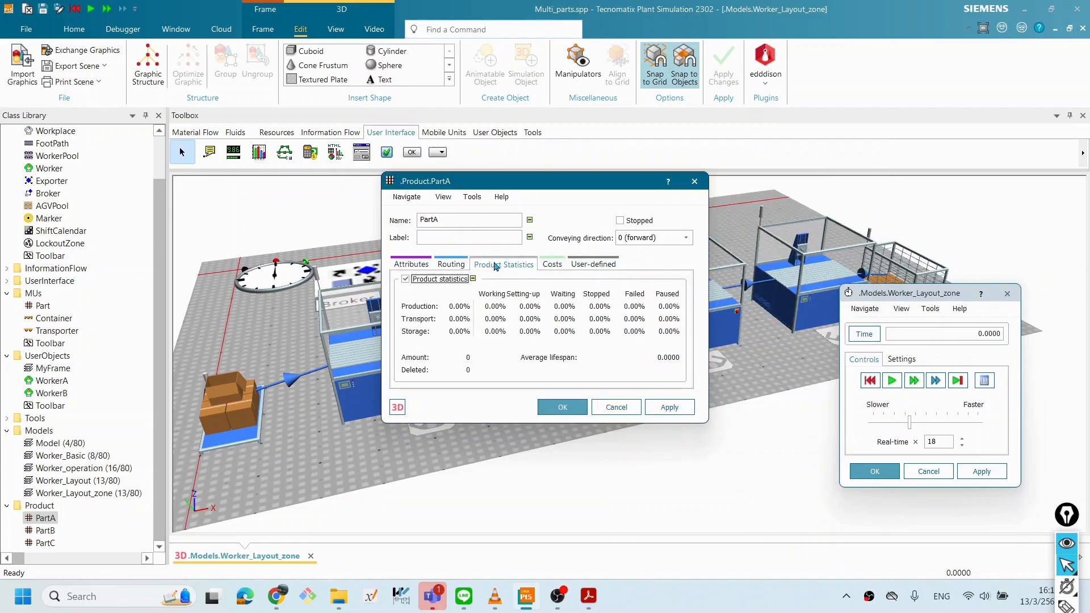
left_click(458, 266)
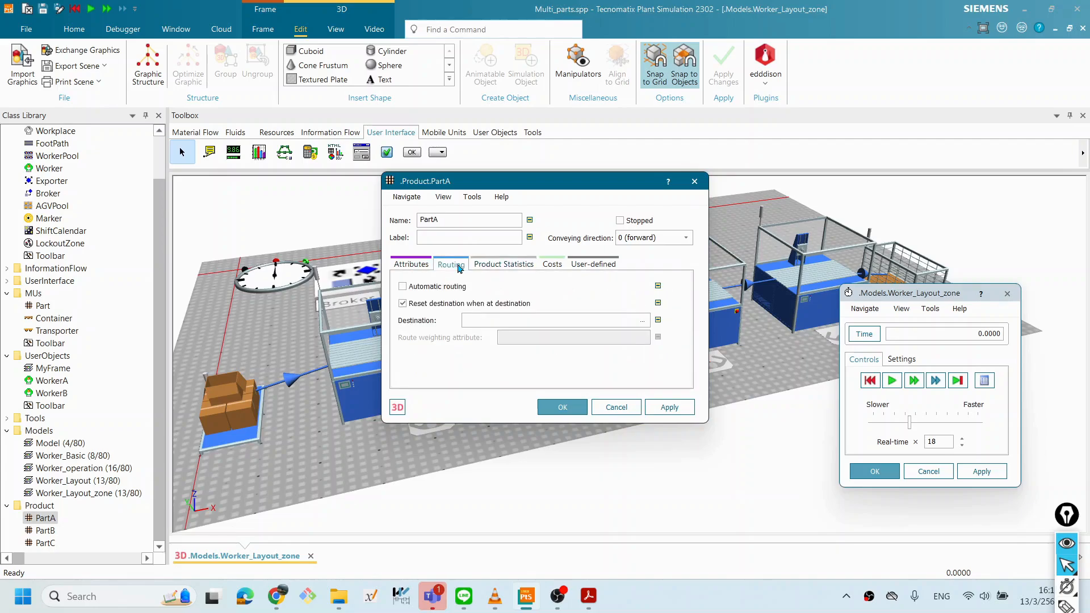
left_click(552, 264)
left_click(574, 267)
left_click(411, 264)
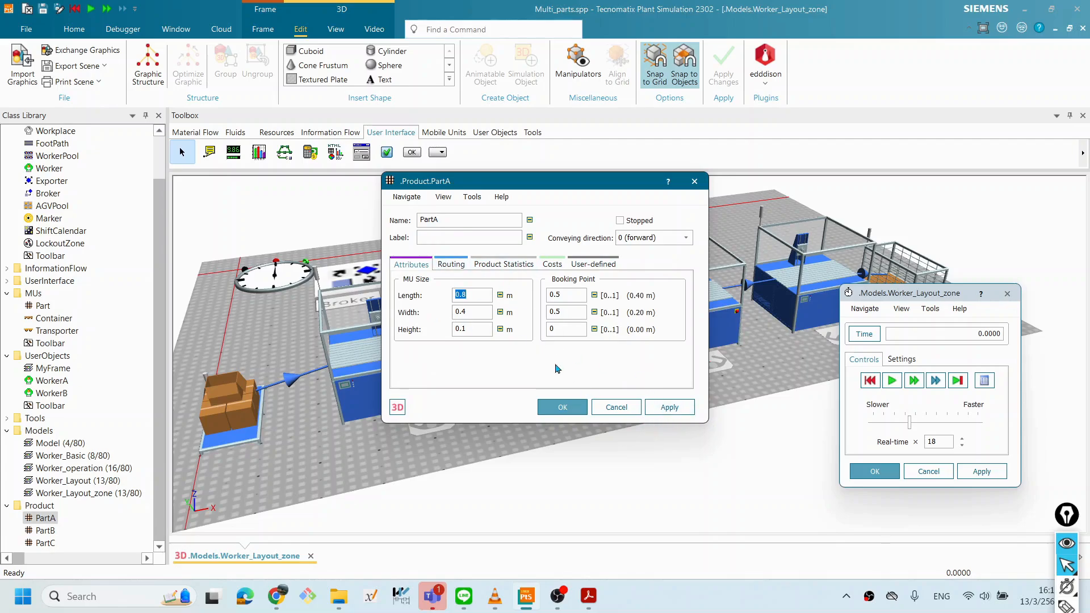
Check the automatic scaling setting in PartA's 3D properties and close both PartA dialogs.
left_click(398, 407)
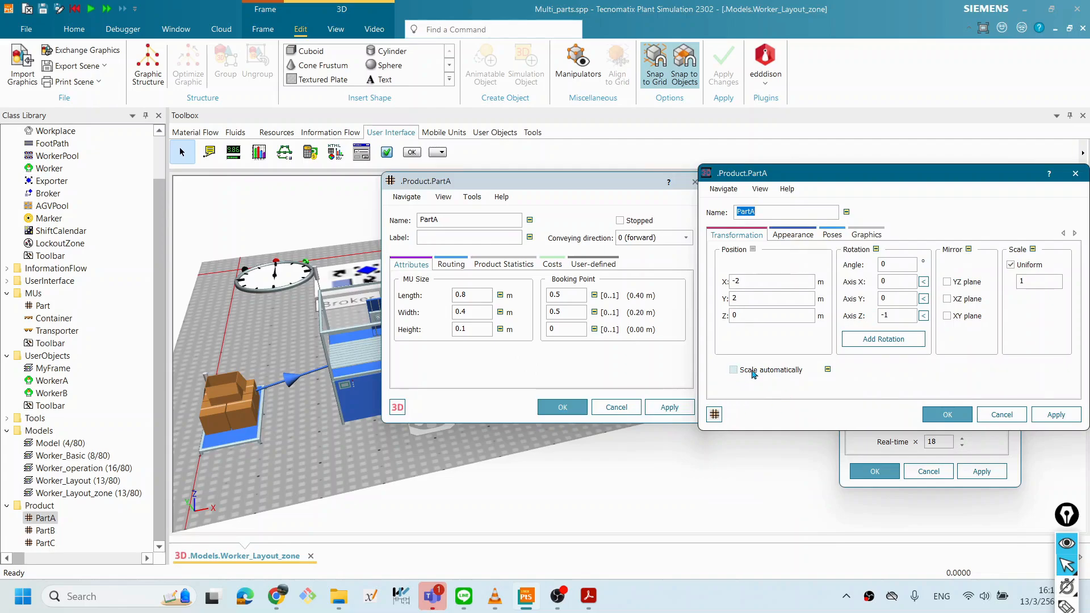
left_click(958, 413)
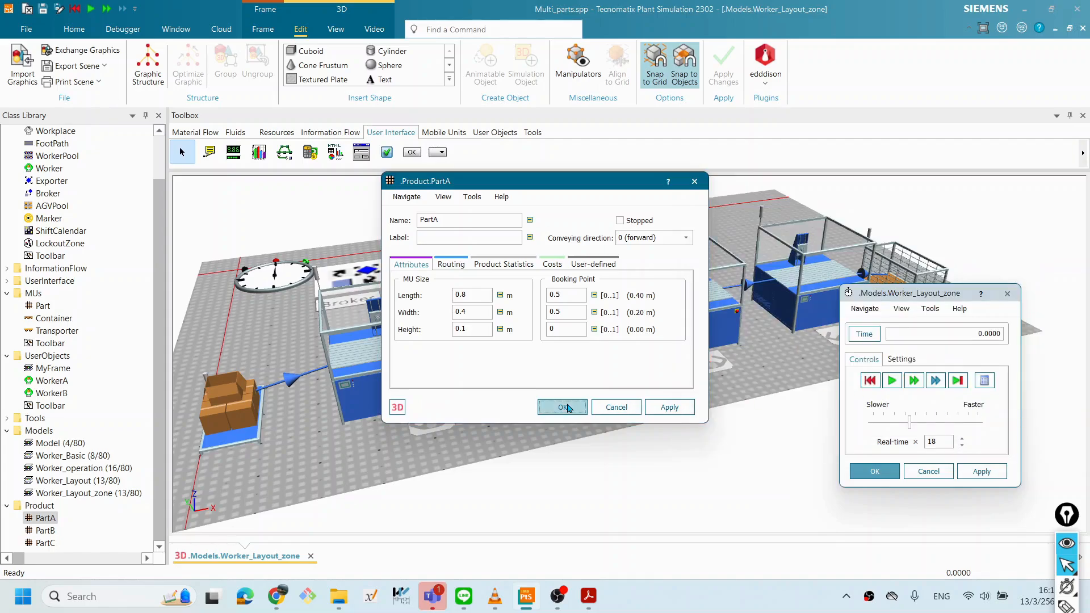
left_click(566, 407)
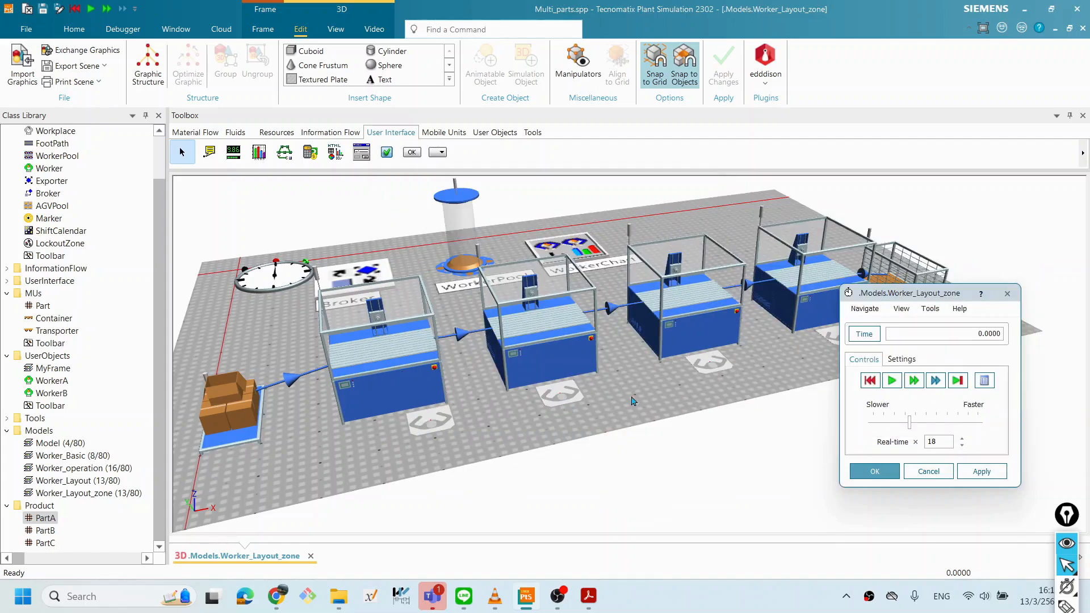
Run the simulation, examine PartA's shape on the stations from closer up, and reset the simulation.
left_click(890, 381)
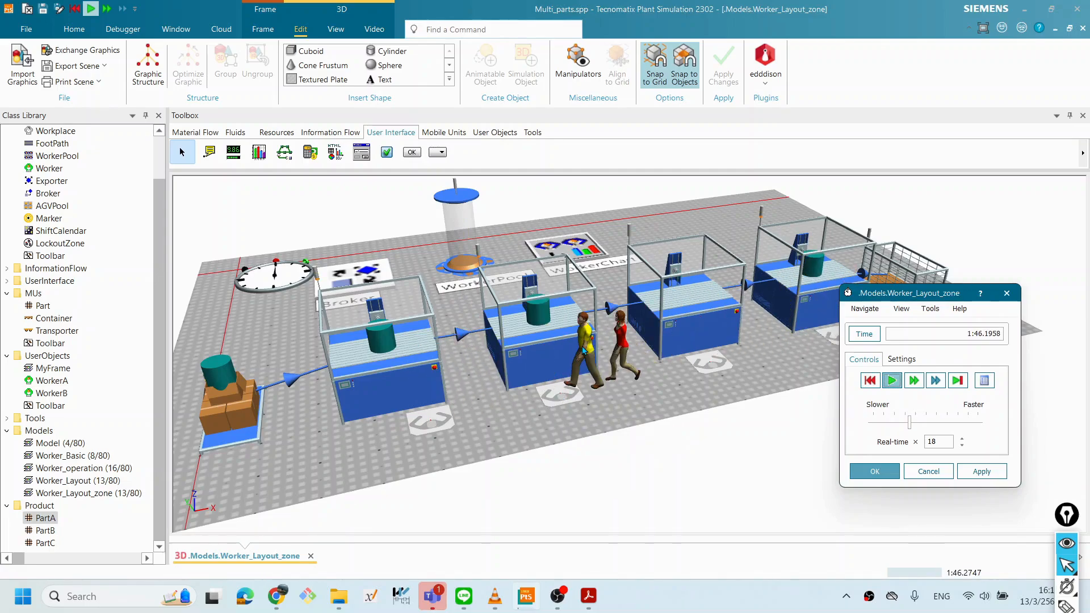
scroll(584, 351, "up", 2)
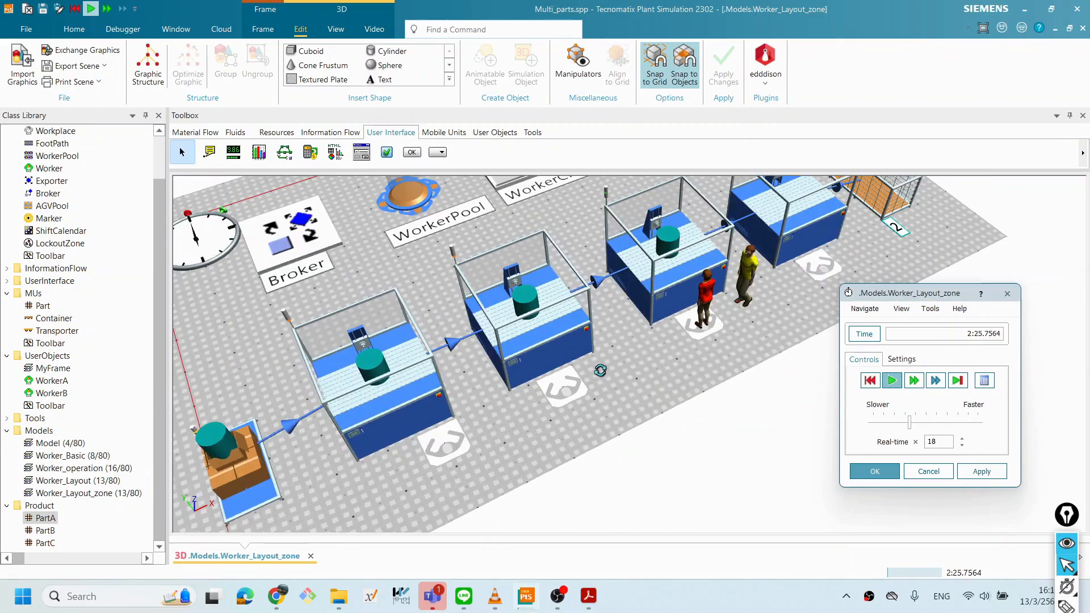
scroll(618, 373, "up", 2)
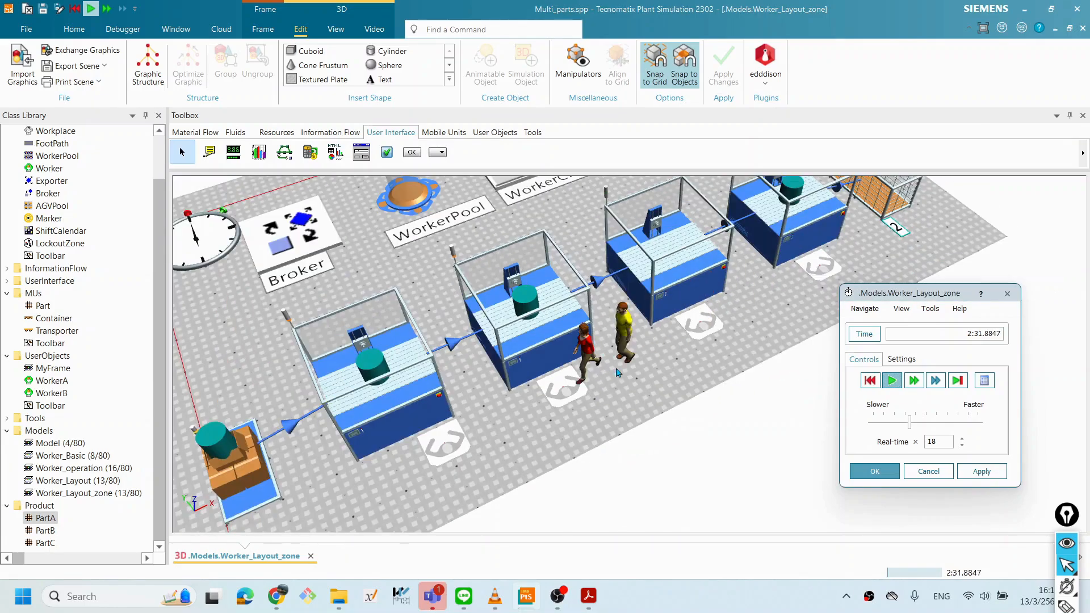
scroll(618, 372, "down", 3)
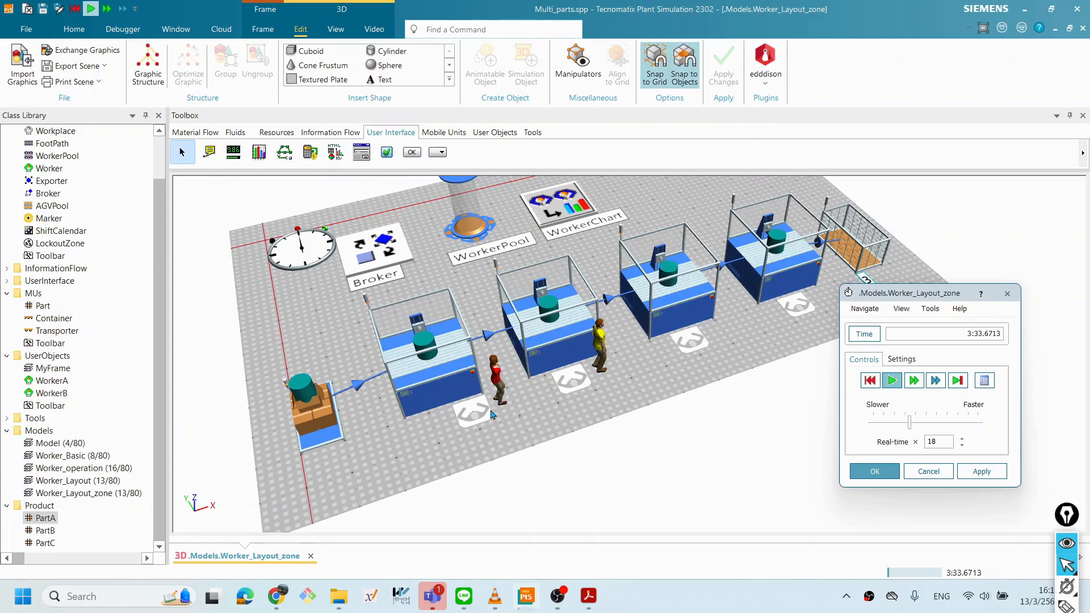
left_click_drag(478, 414, 456, 421)
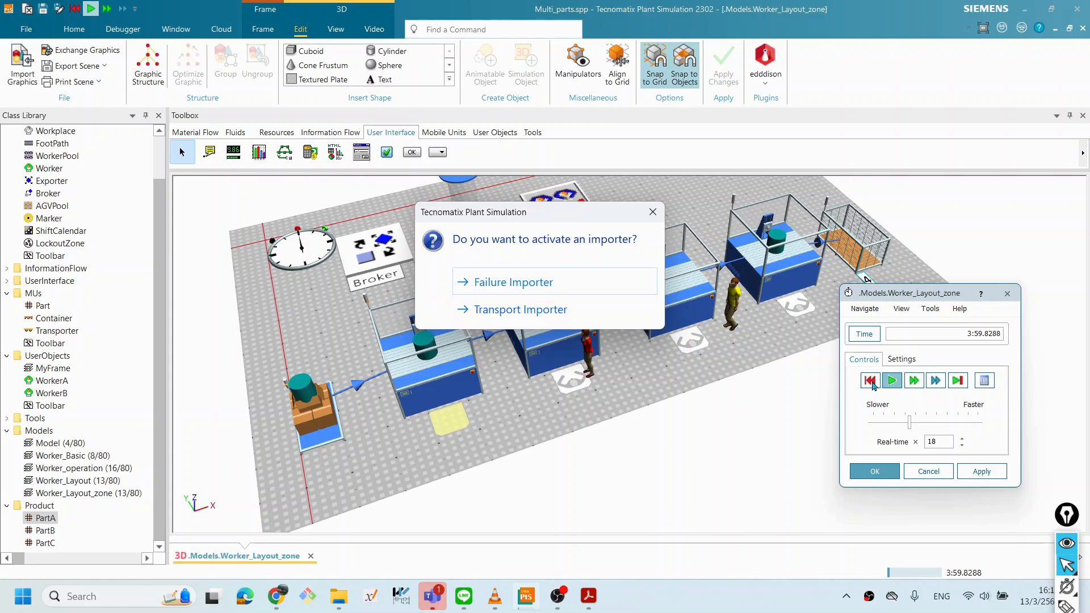
left_click(653, 212)
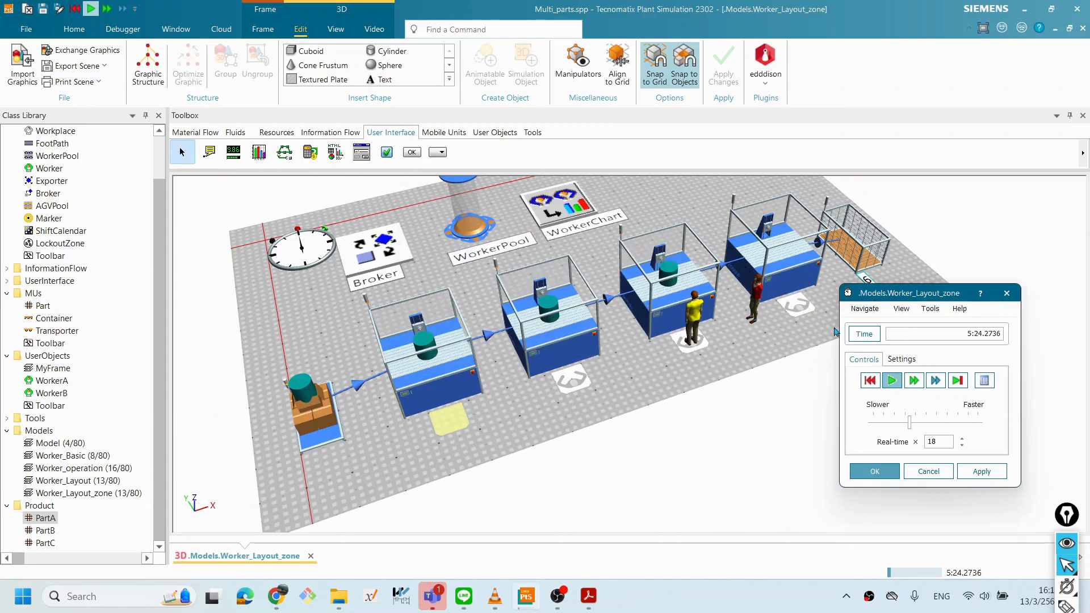
left_click(870, 380)
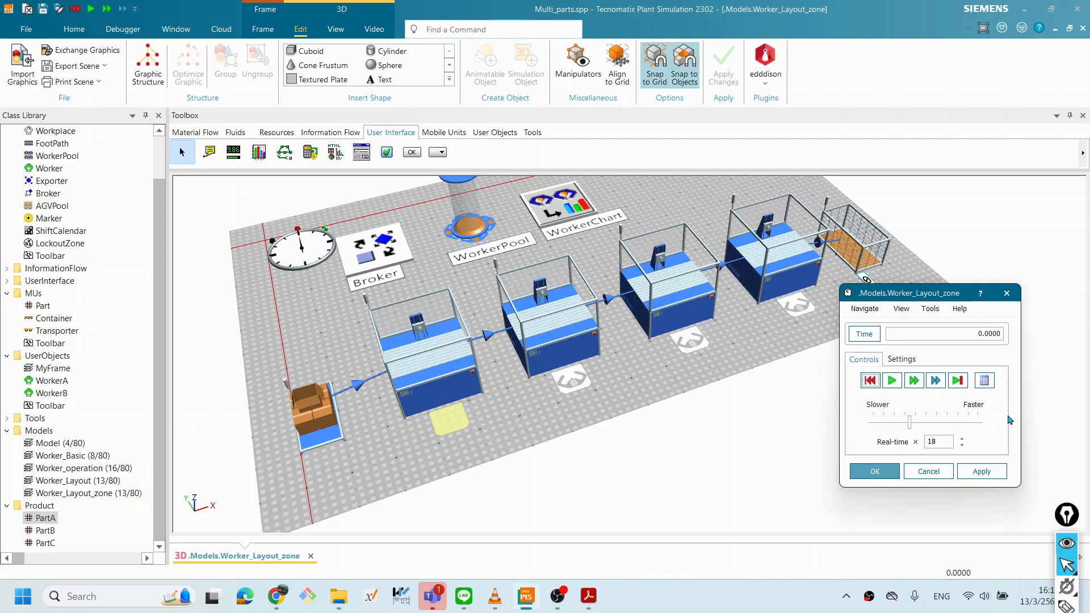
Rerun the simulation from the start, reset it and close the event controller.
left_click(514, 401)
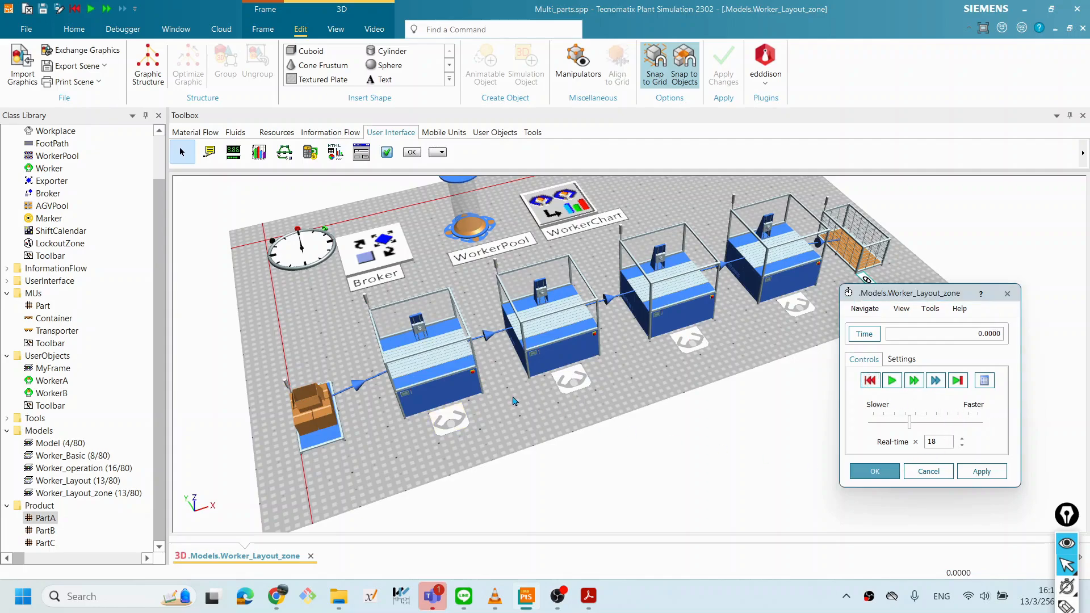
left_click(869, 381)
left_click(892, 381)
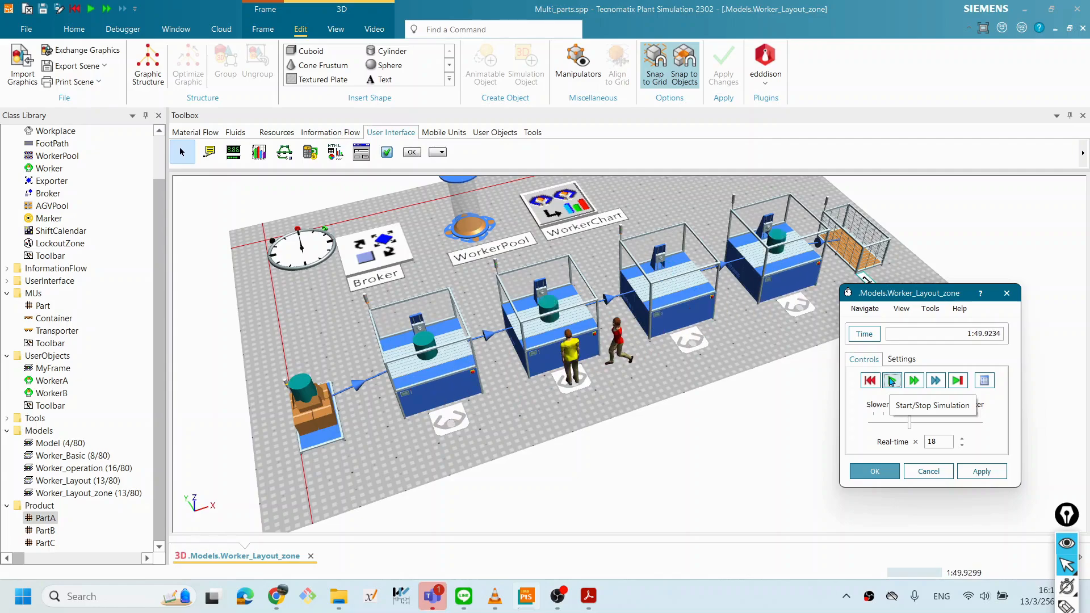
left_click(869, 381)
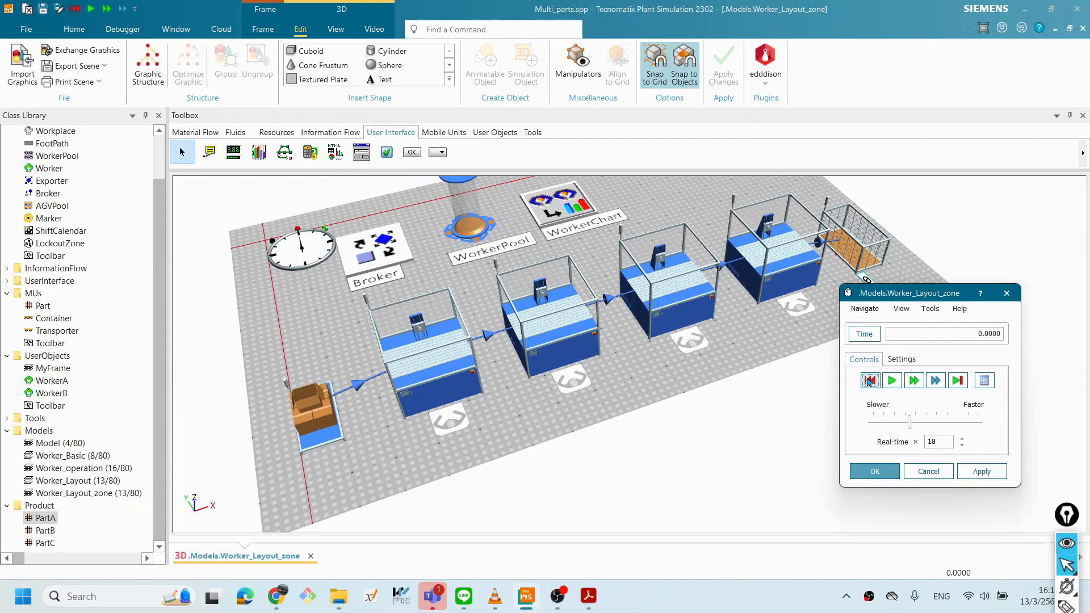
left_click(875, 471)
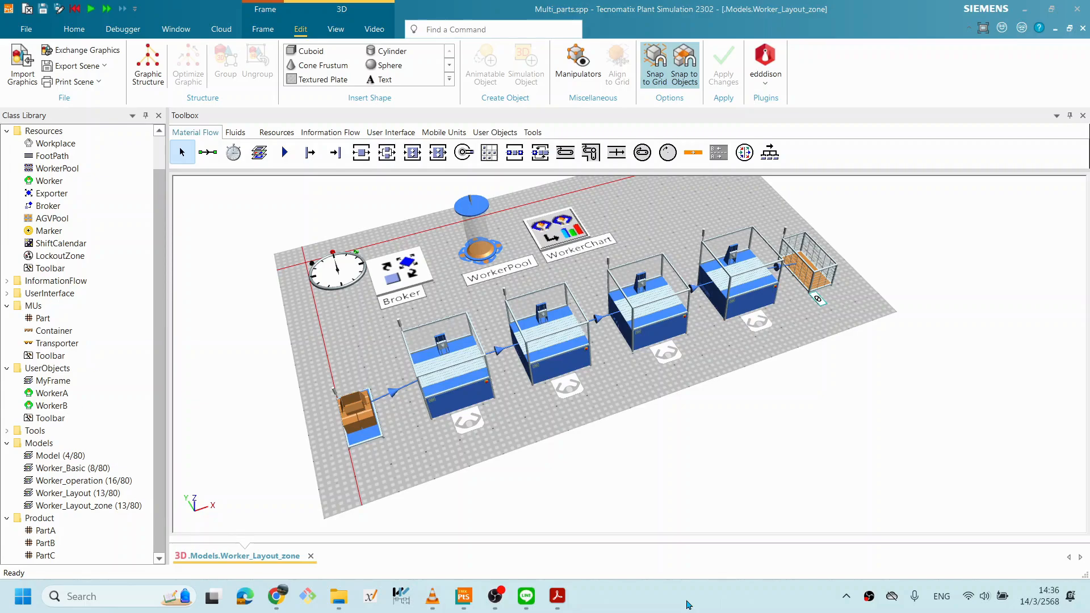
Open the first Station in a new 3D window and examine its machine graphic from several angles.
right_click(455, 356)
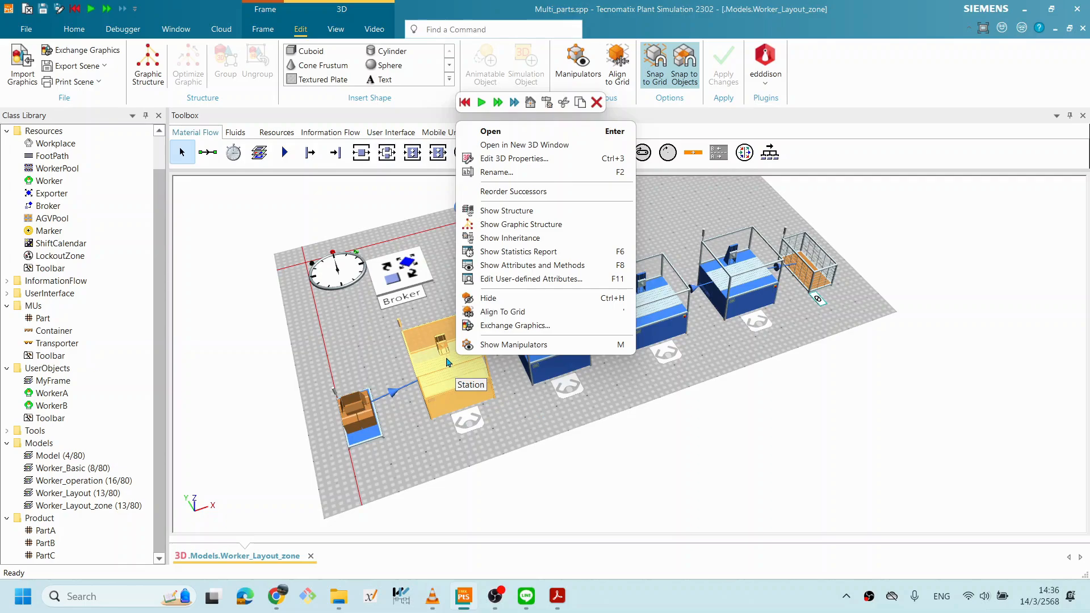
right_click(448, 365)
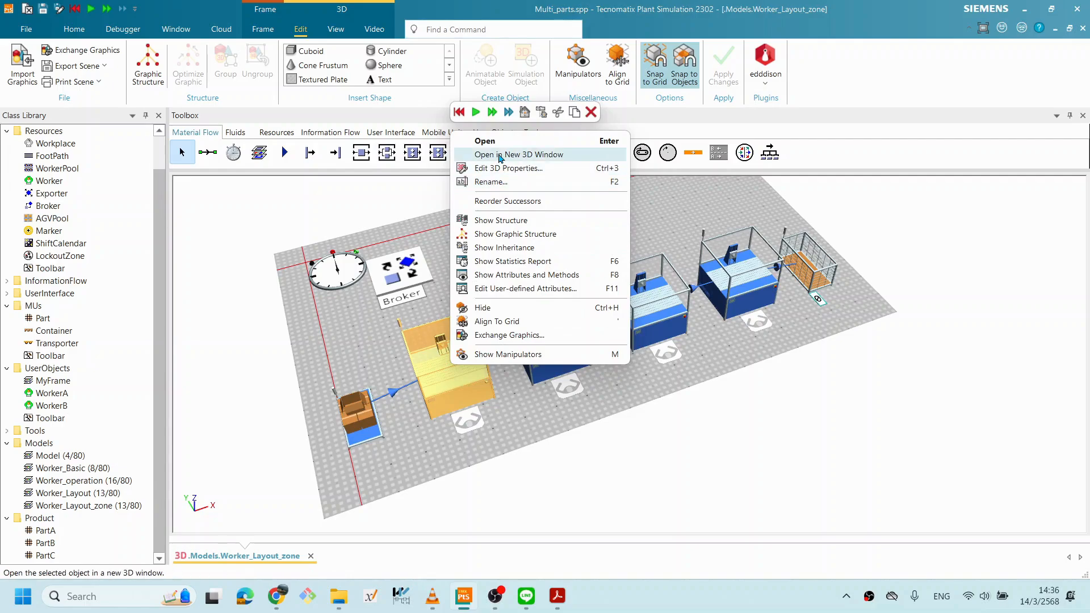
left_click(500, 155)
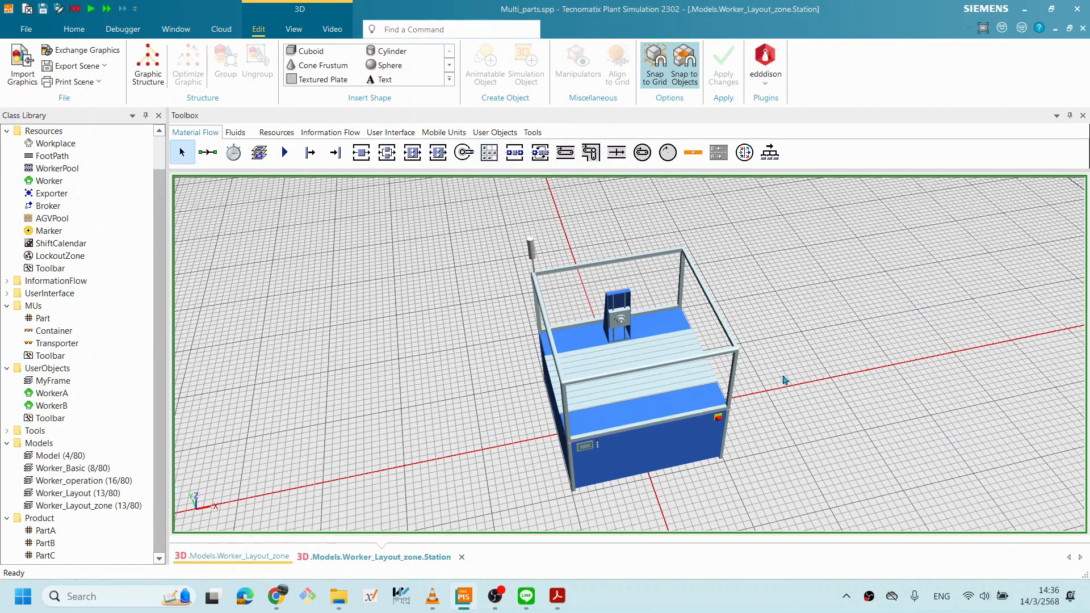
scroll(817, 397, "up", 3)
scroll(816, 397, "down", 3)
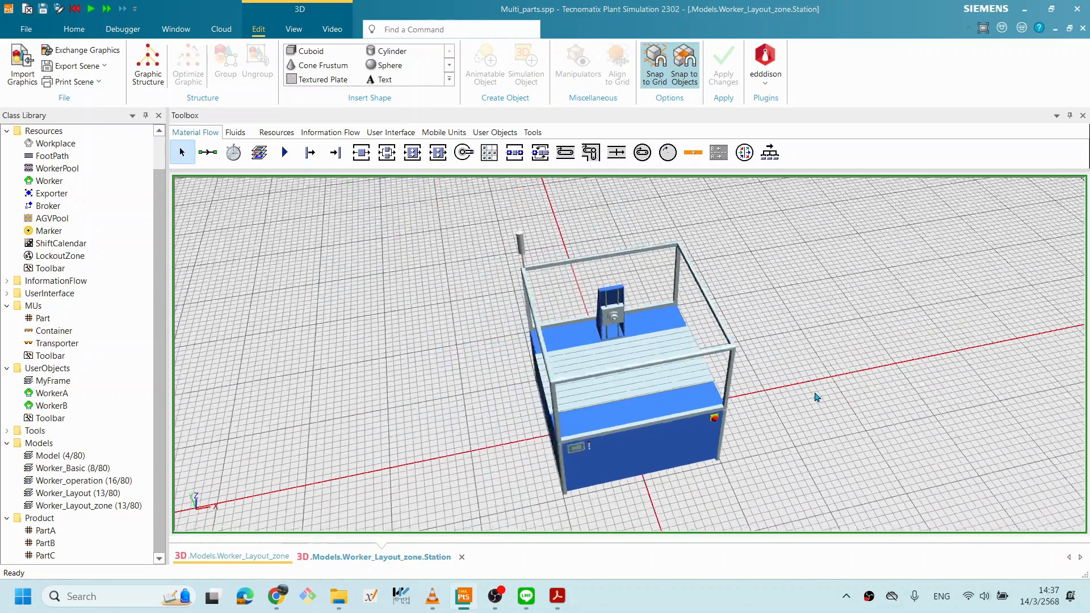
mouse_move(652, 365)
left_mouse_down()
mouse_move(706, 339)
mouse_move(634, 361)
mouse_move(713, 393)
mouse_move(761, 389)
mouse_move(714, 392)
mouse_move(769, 402)
mouse_move(756, 407)
mouse_move(659, 359)
left_mouse_up()
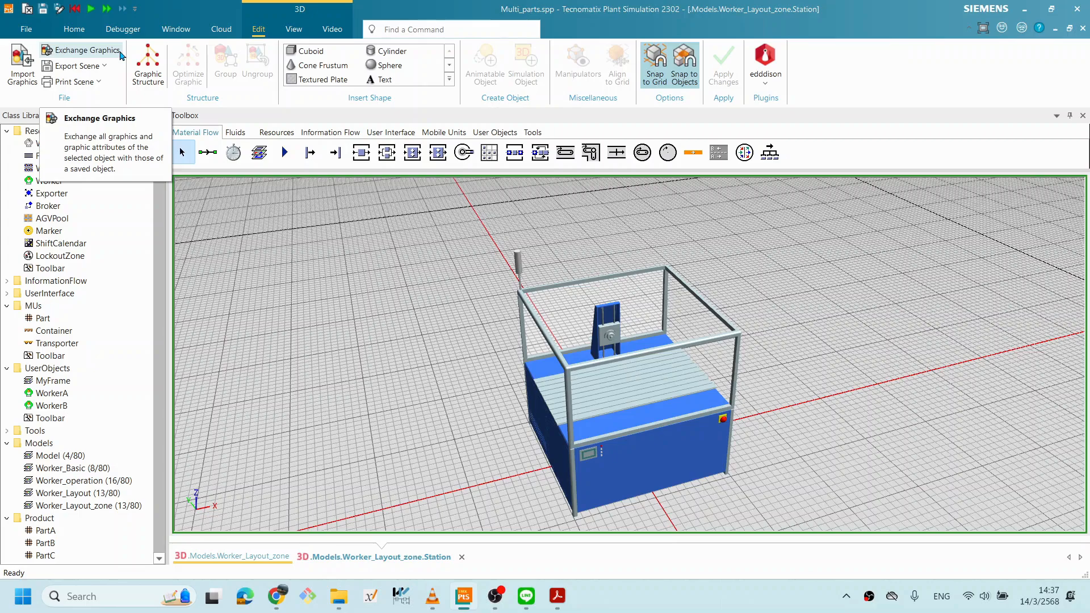
Browse the s3d-graphics folder for replacement station graphics without choosing any, and close the Station's 3D window.
left_click(95, 50)
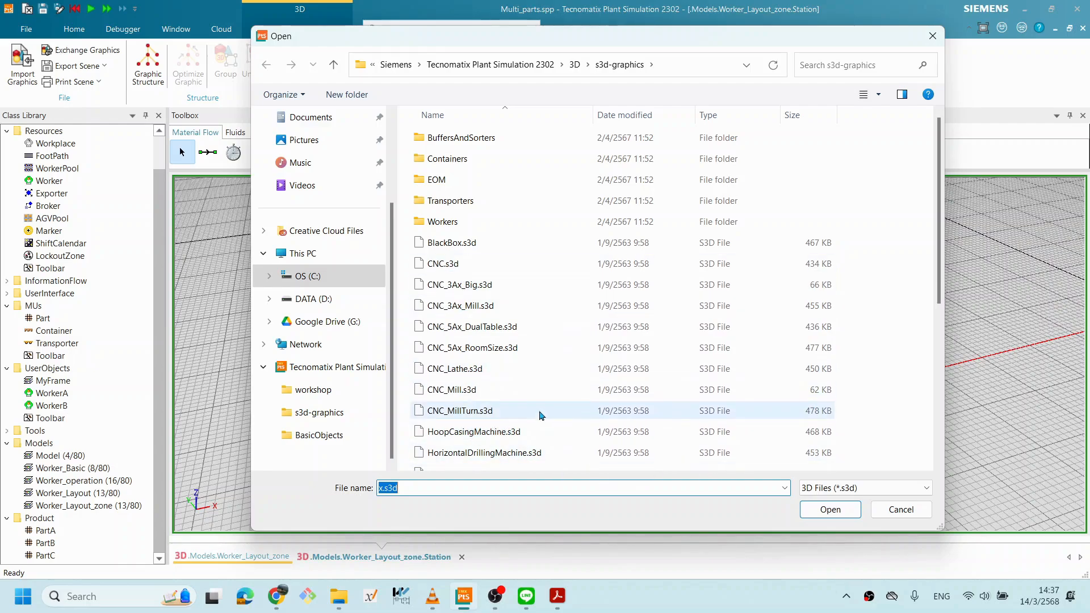
left_click_drag(939, 297, 921, 260)
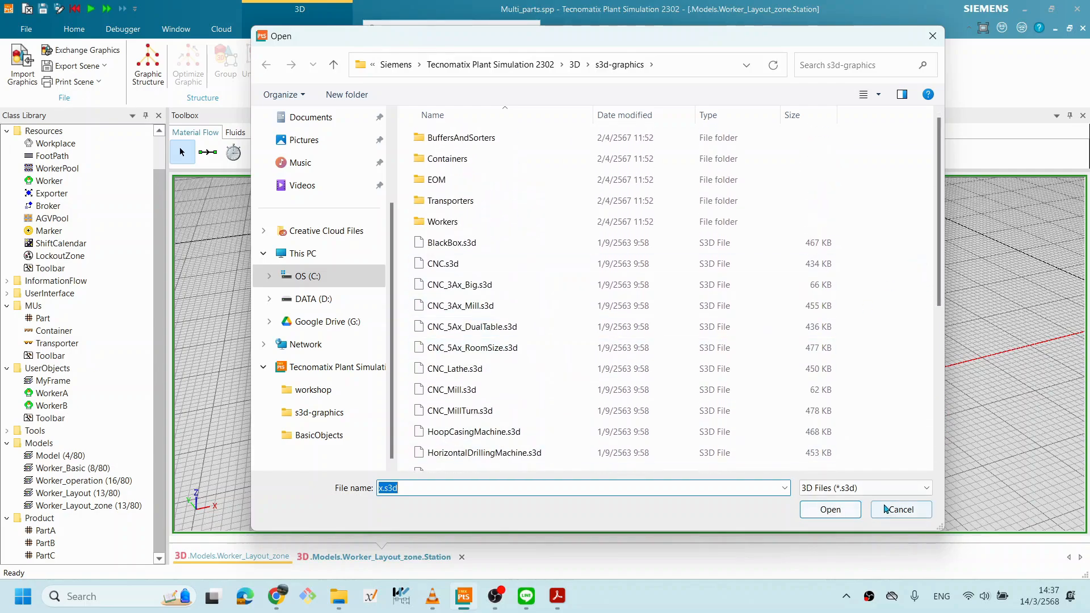
left_click(901, 509)
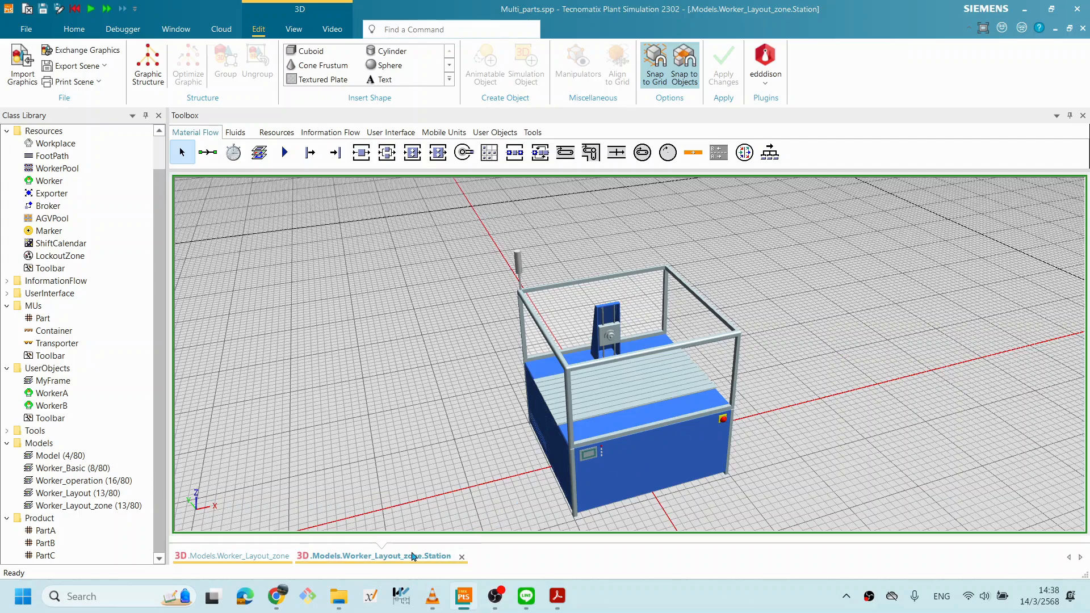
left_click(462, 556)
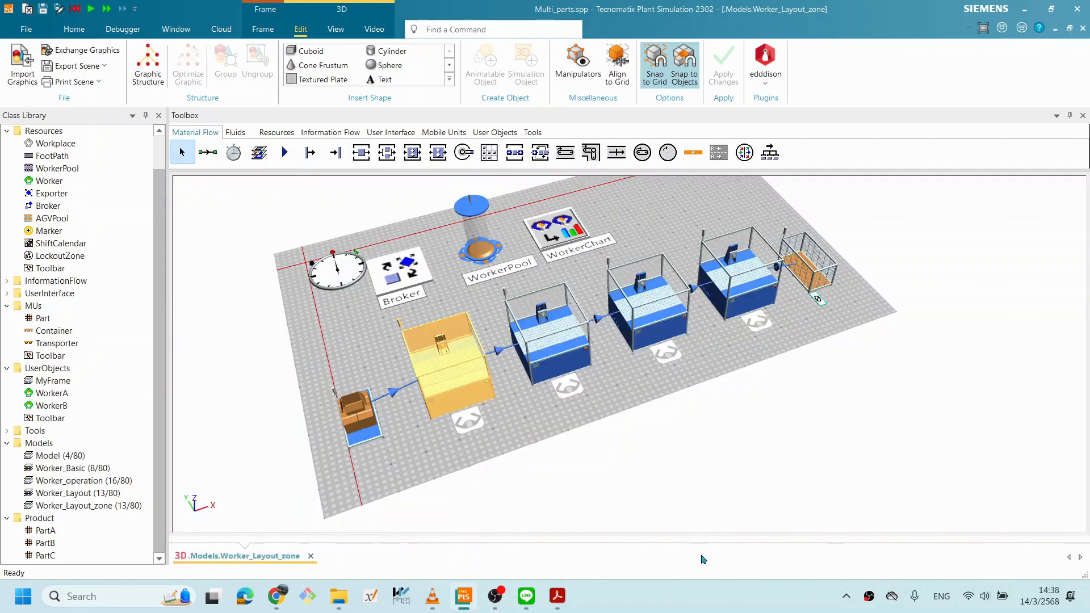
left_click(591, 437)
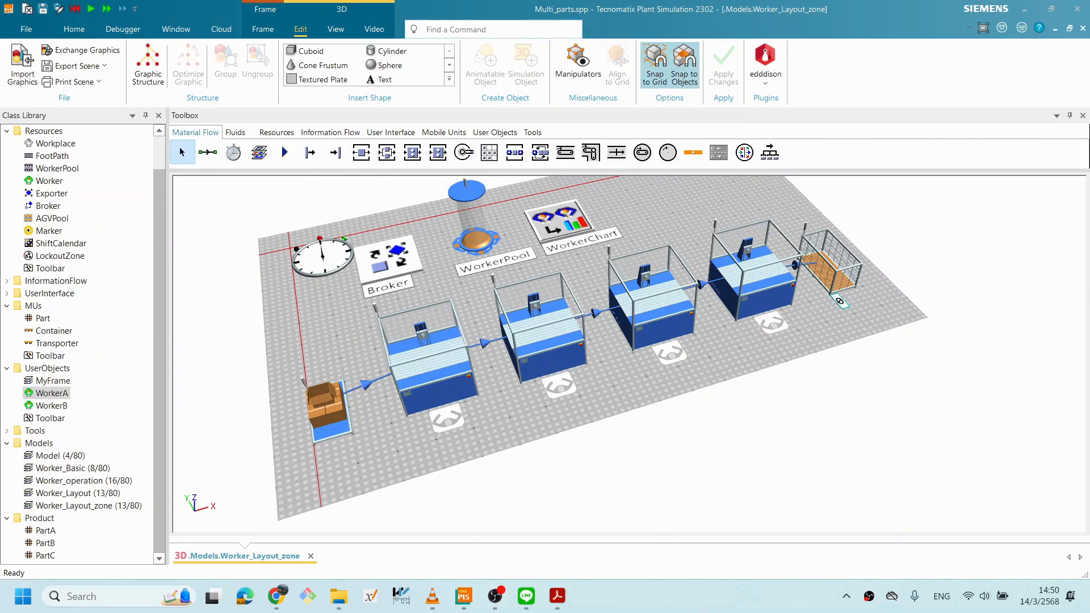
Open WorkerA's properties from UserObjects and bring up its table of supplied services.
double_click(56, 397)
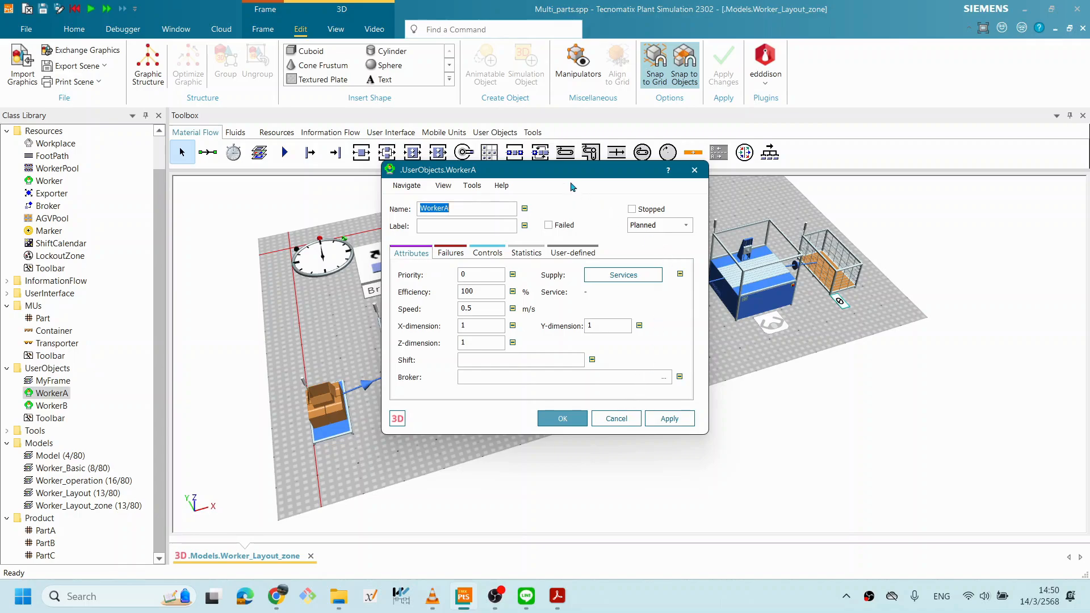
left_click_drag(592, 173, 602, 172)
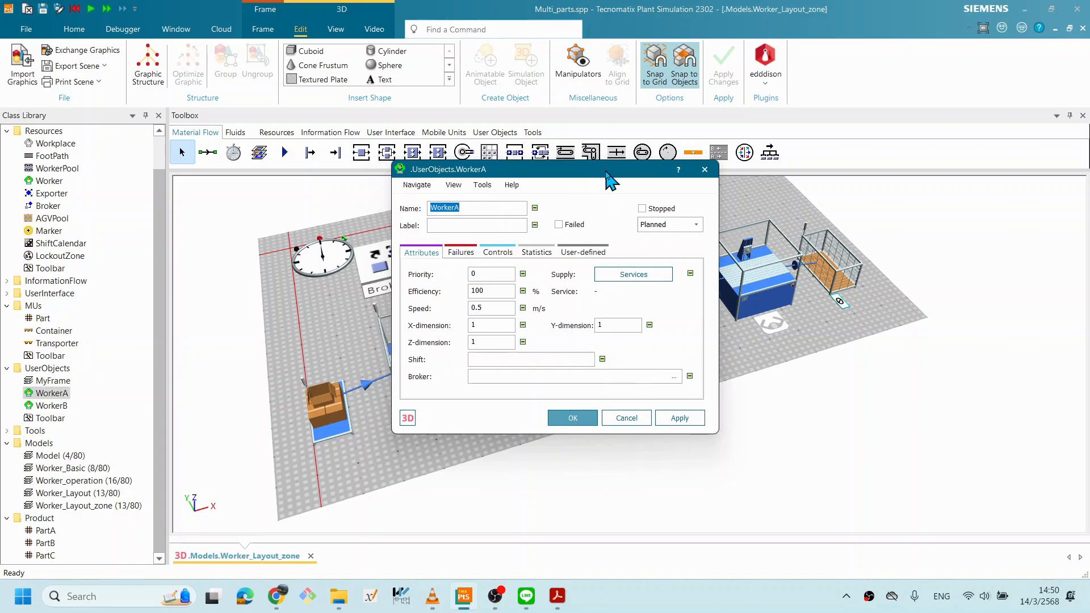
left_click(631, 281)
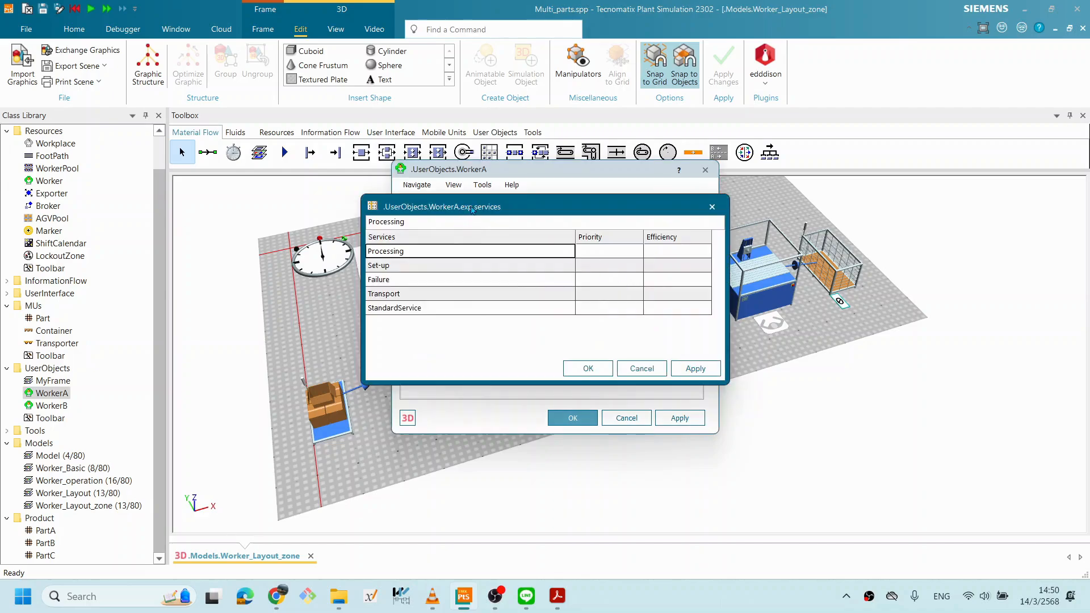
left_click_drag(458, 212, 283, 237)
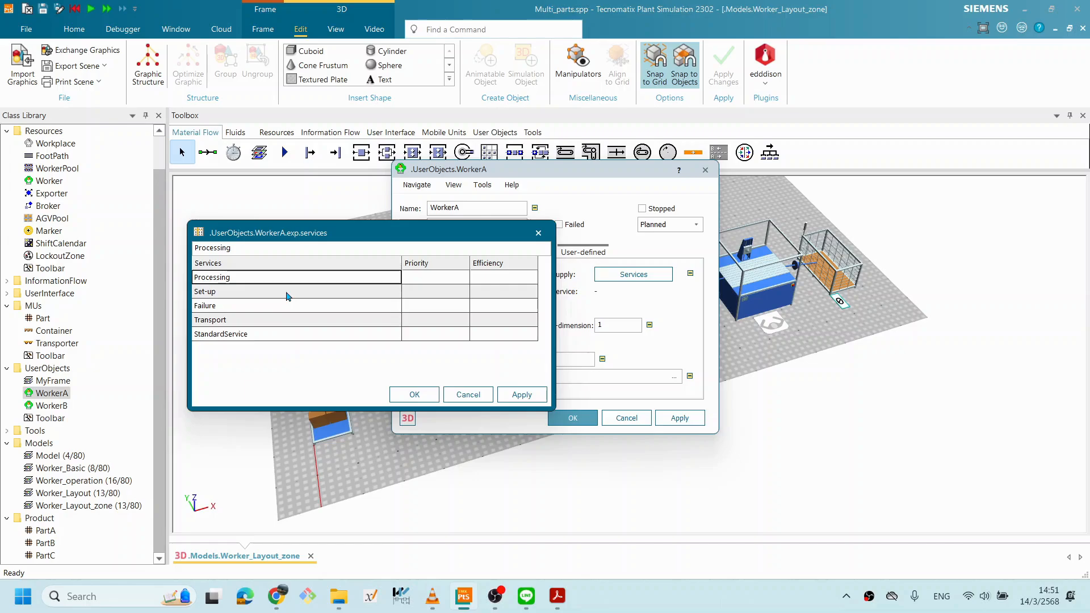
Examine the priority and efficiency cells for WorkerA's Processing, Set-up and Failure services, and close the table without changing them.
left_click(507, 278)
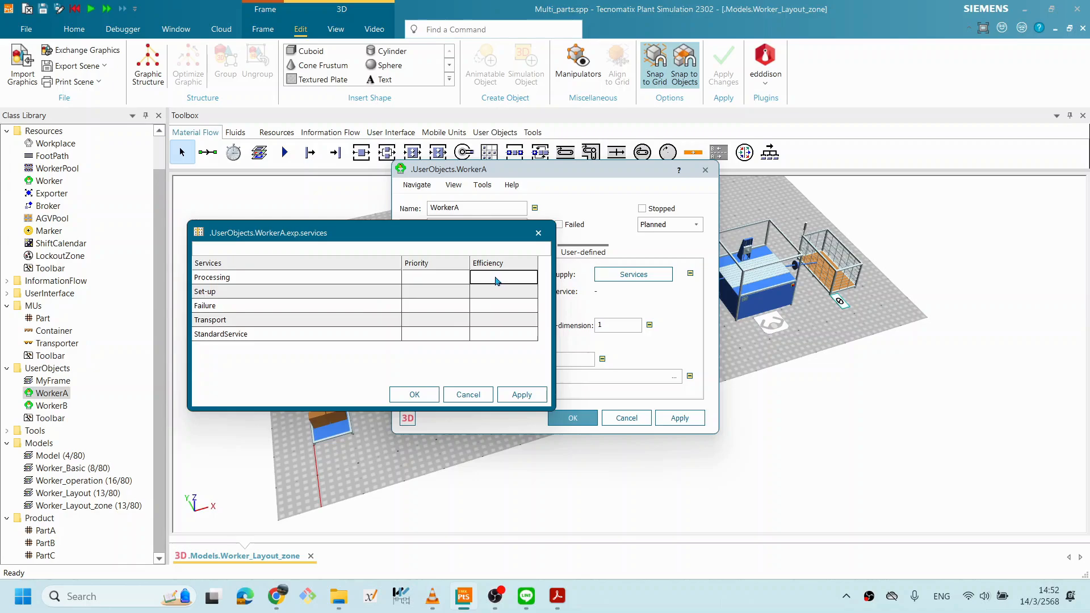
left_click(422, 278)
left_click(242, 280)
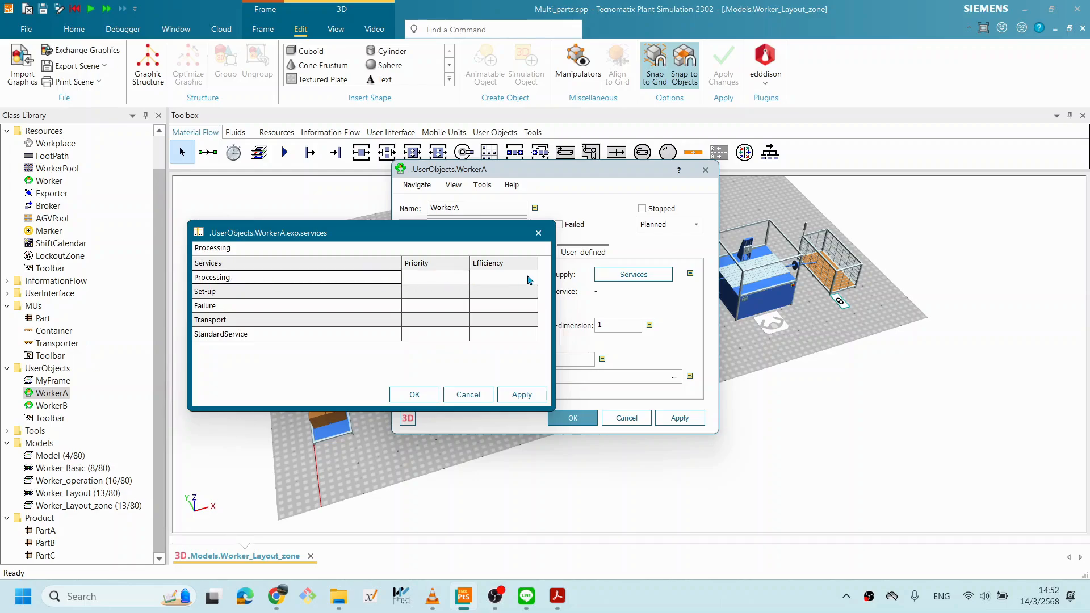
left_click(225, 296)
left_click(493, 293)
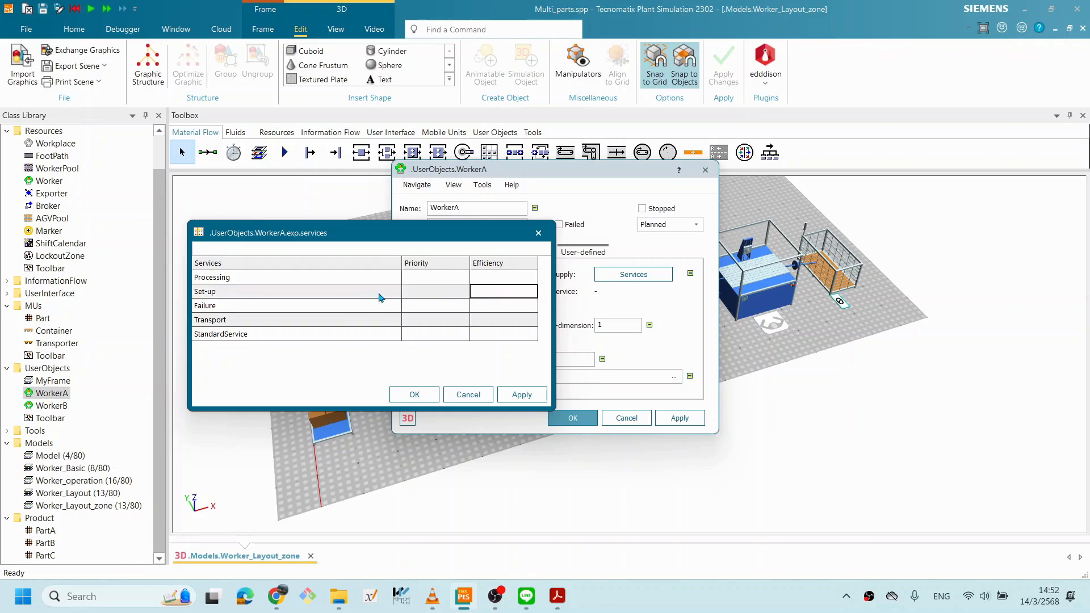
left_click(432, 295)
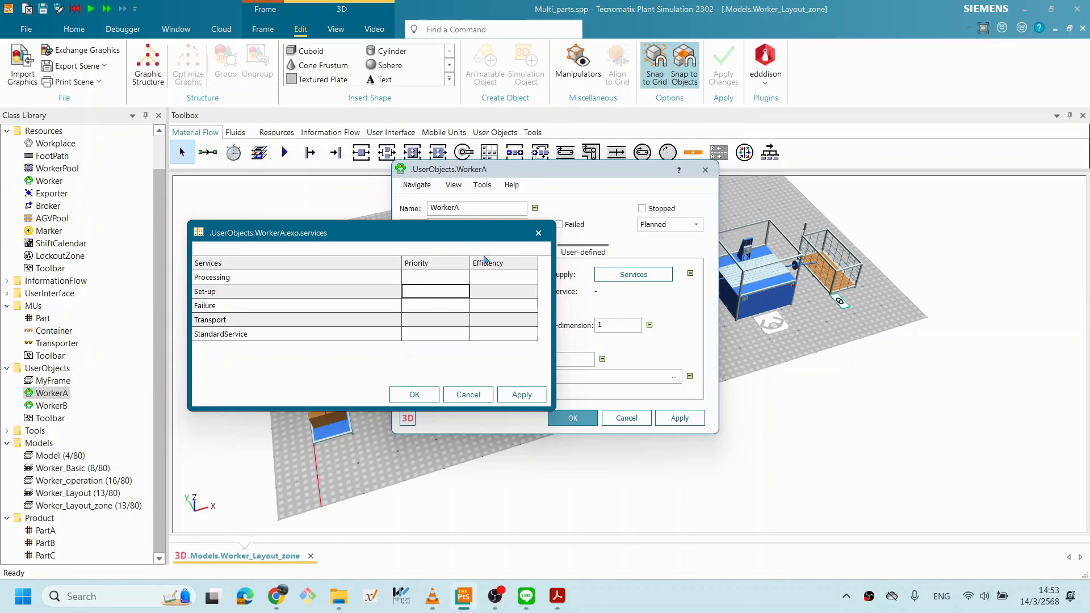
left_click(430, 309)
left_click_drag(301, 239, 395, 261)
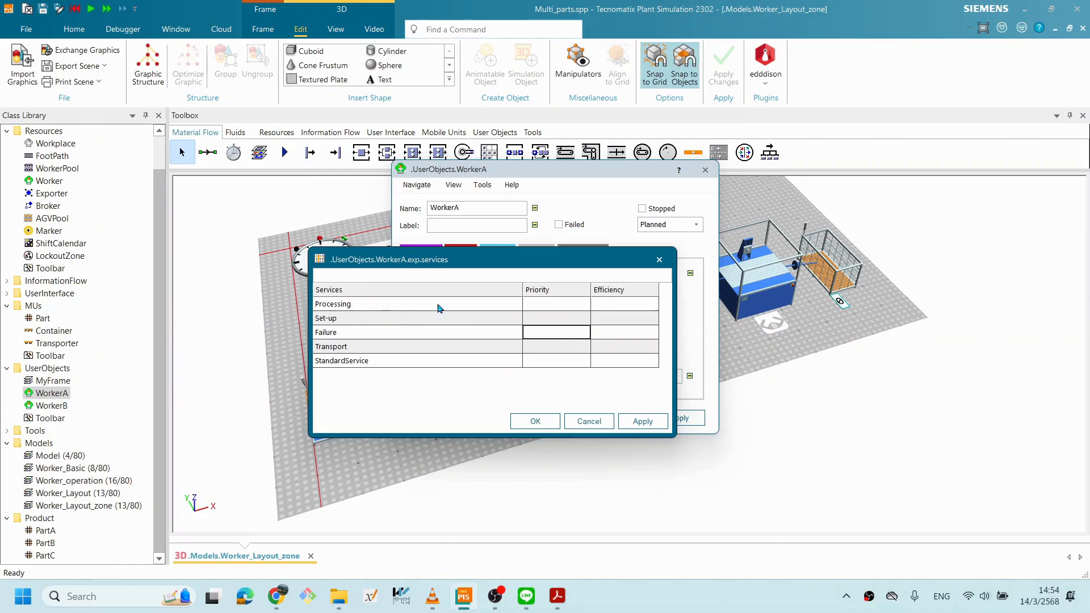
left_click(543, 307)
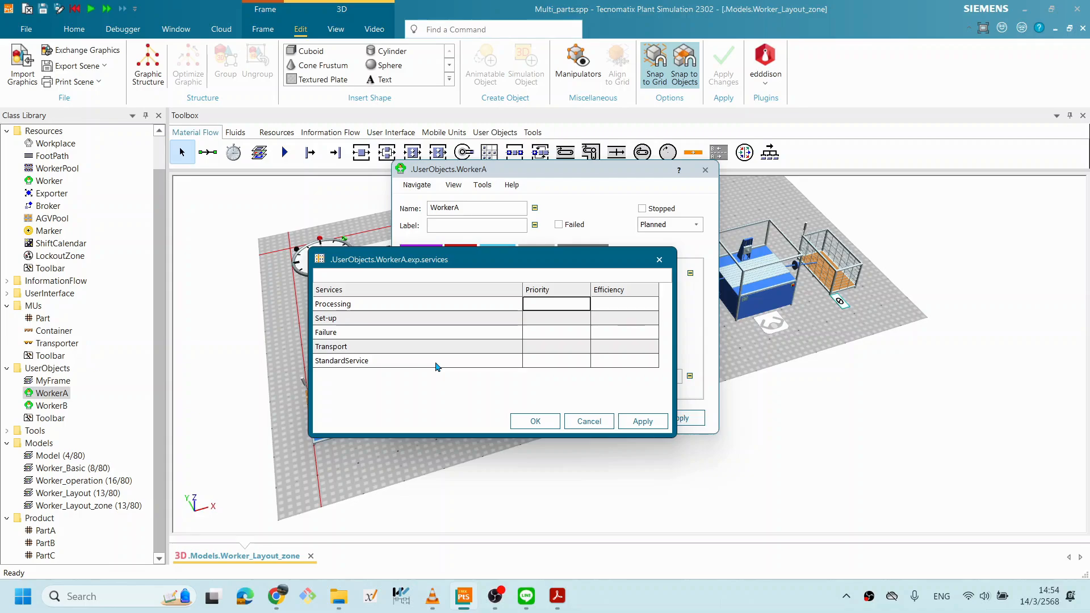
left_click(550, 427)
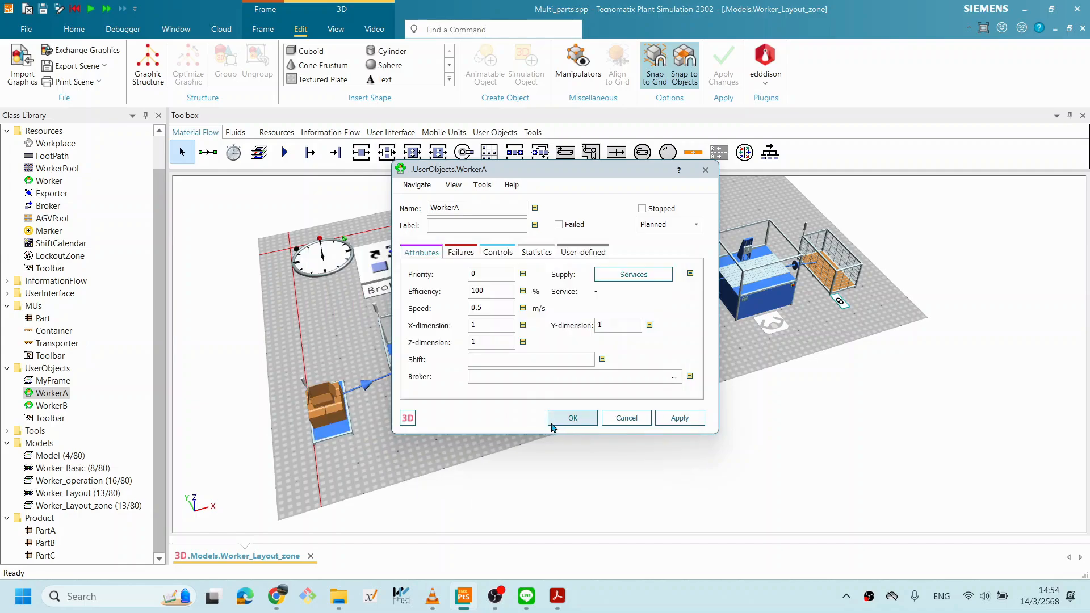
Open WorkerB's properties from UserObjects, examine its table of supplied services, and close it without changing anything.
double_click(63, 407)
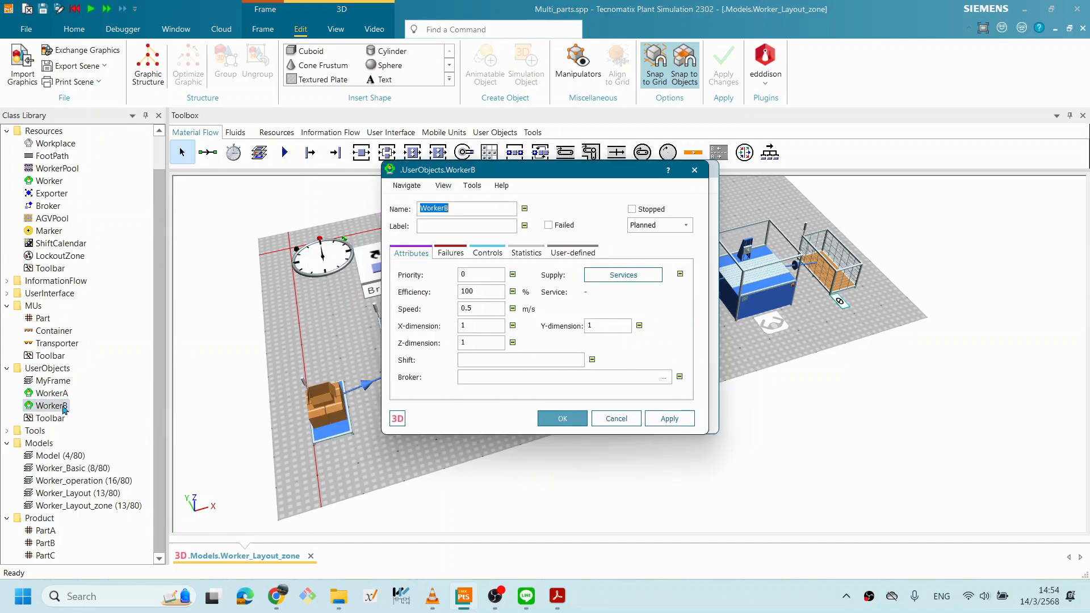
left_click(614, 279)
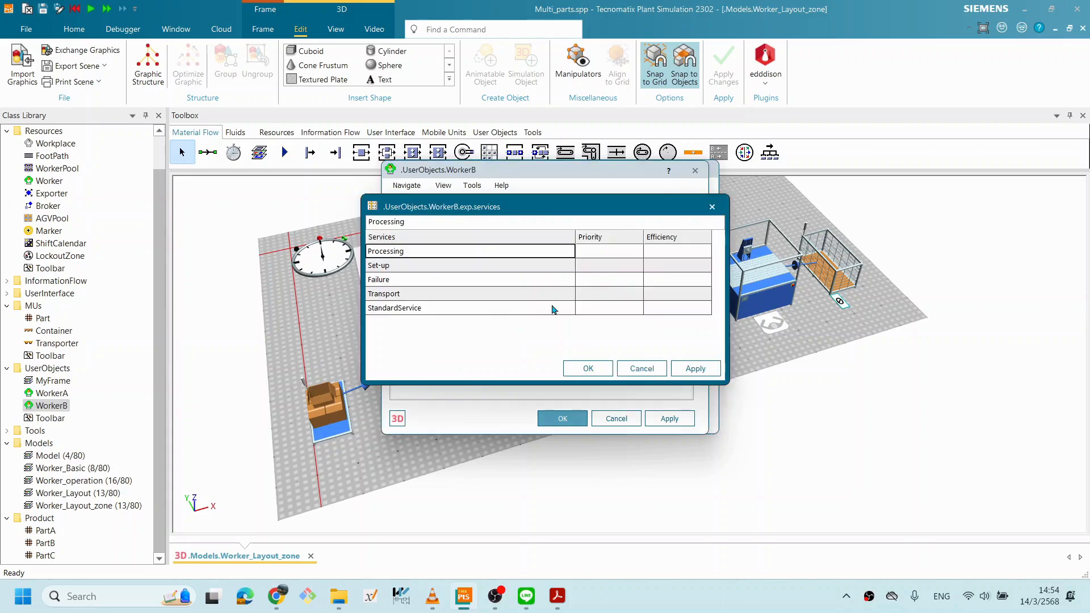
left_click_drag(482, 219, 339, 234)
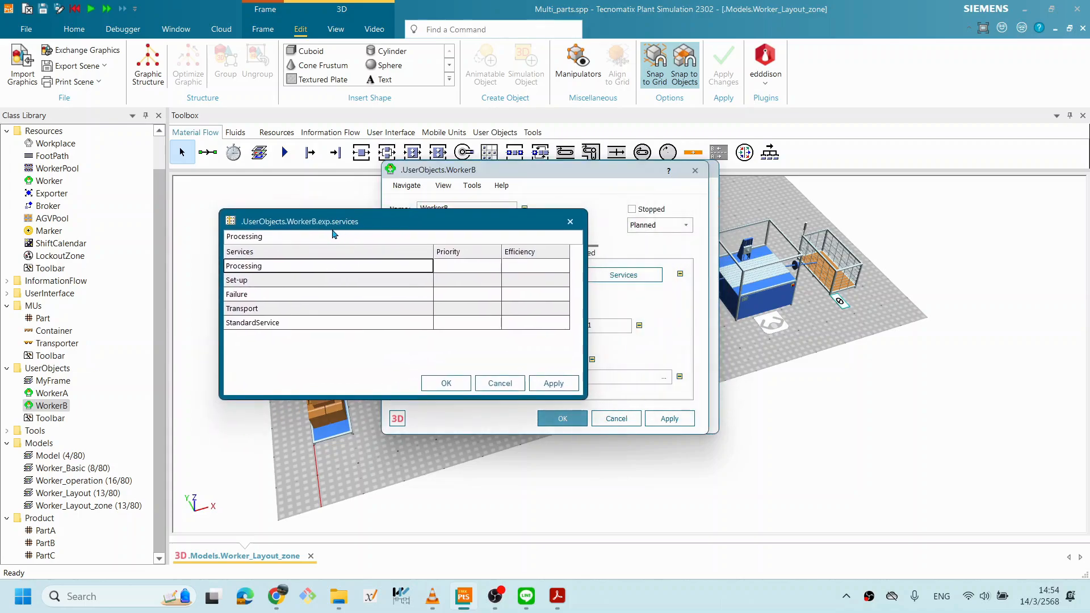
left_click_drag(430, 209, 430, 206)
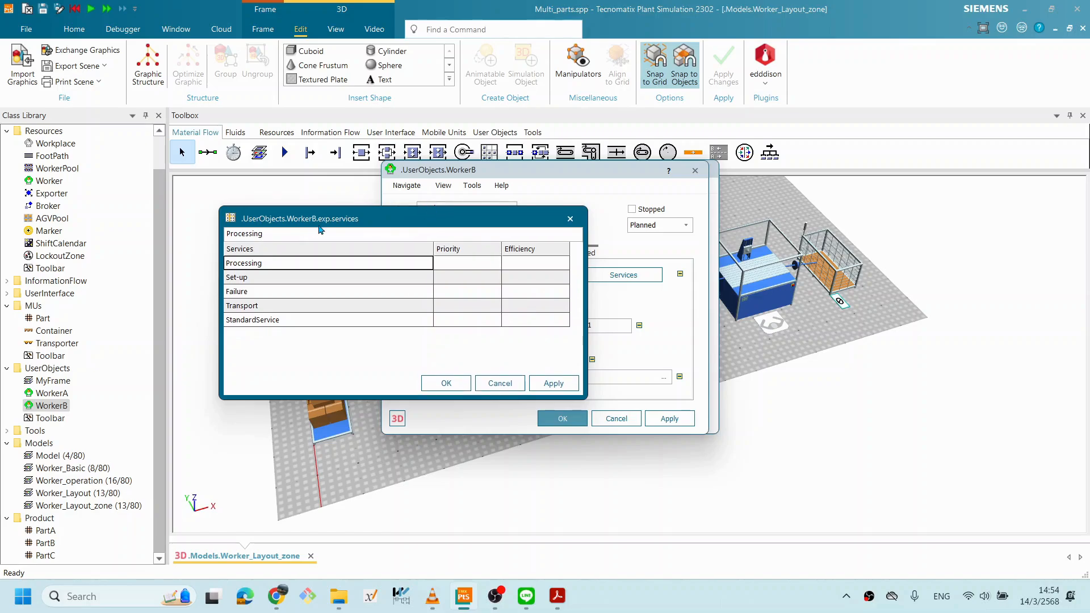
left_click_drag(324, 216, 578, 268)
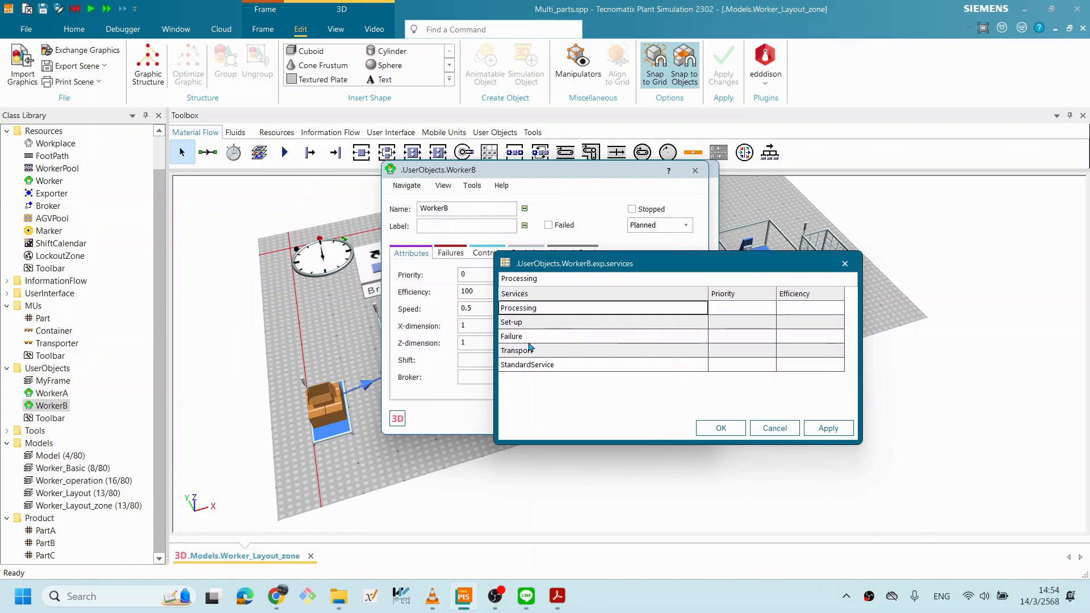
left_click_drag(649, 256, 523, 291)
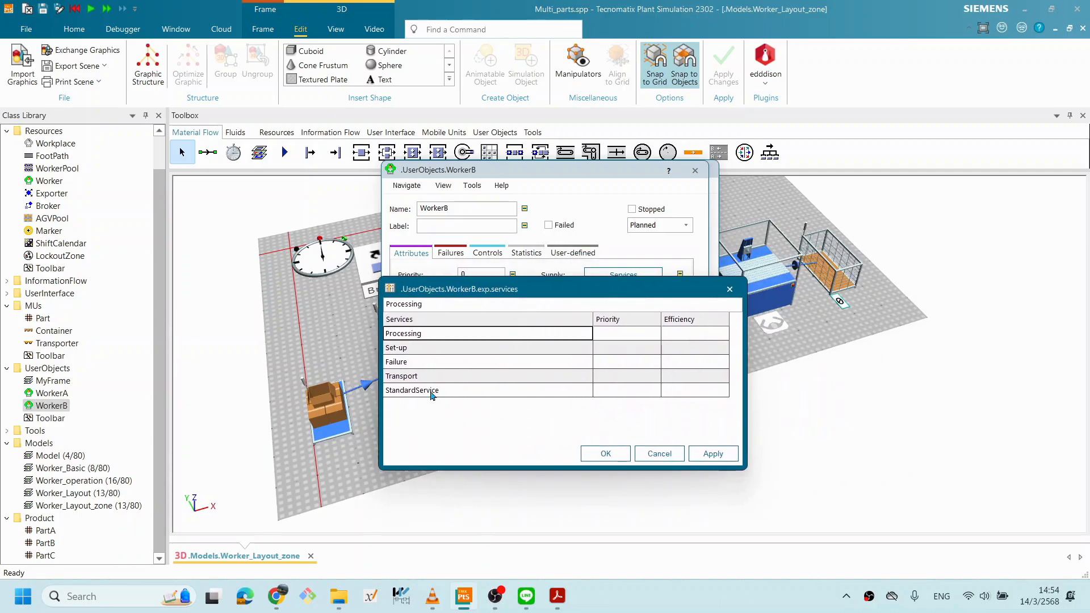
left_click_drag(489, 289, 536, 296)
left_click(653, 457)
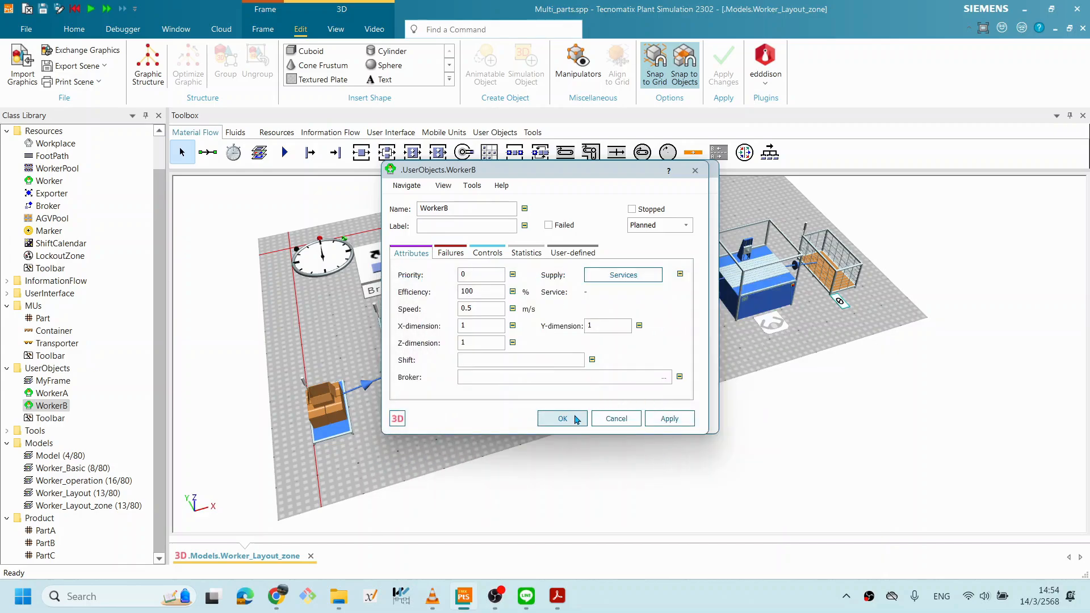
left_click(576, 419)
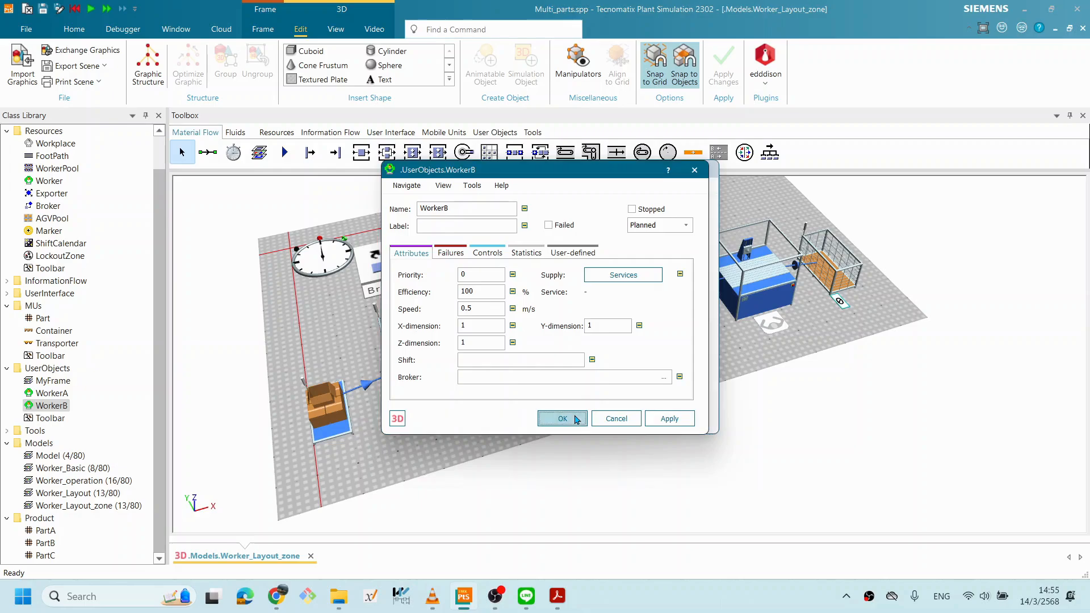
left_click(570, 418)
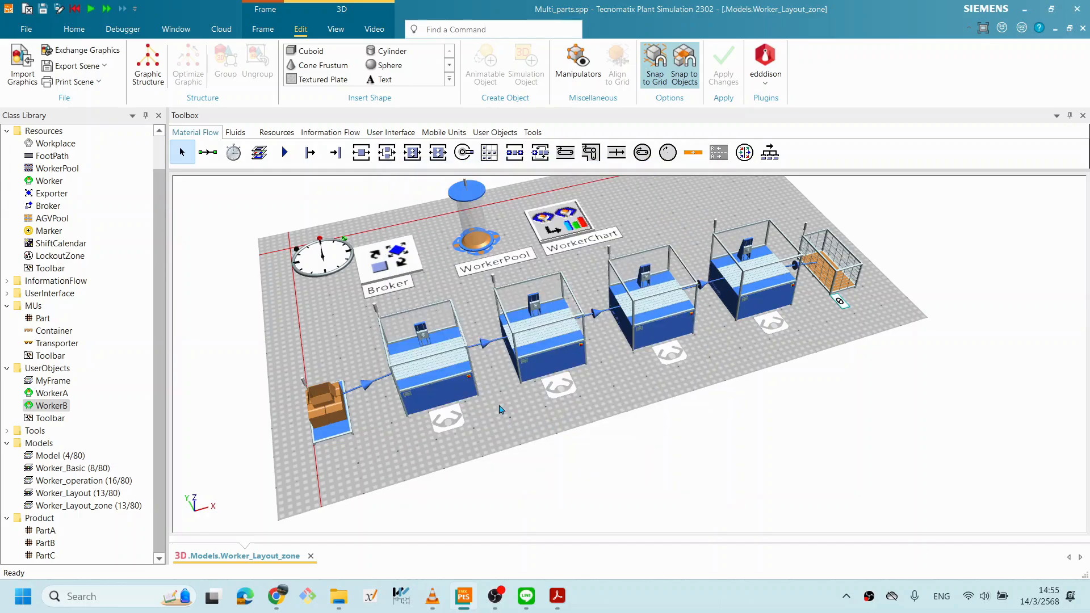
Open the first Station's properties and bring up the services its importer requests for processing.
double_click(451, 382)
left_click_drag(532, 162, 718, 229)
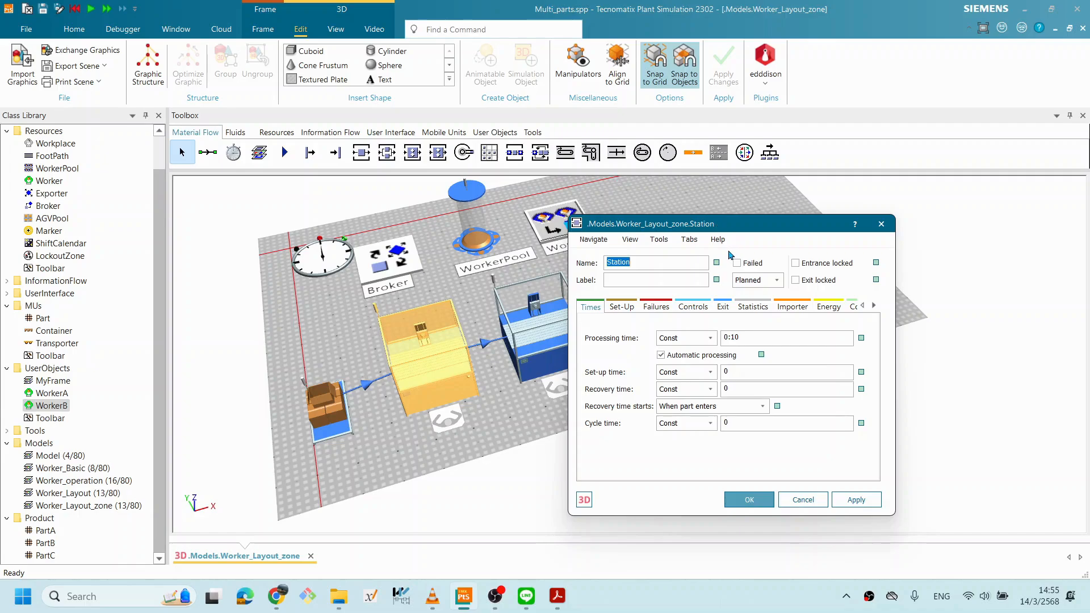
left_click_drag(718, 229, 806, 242)
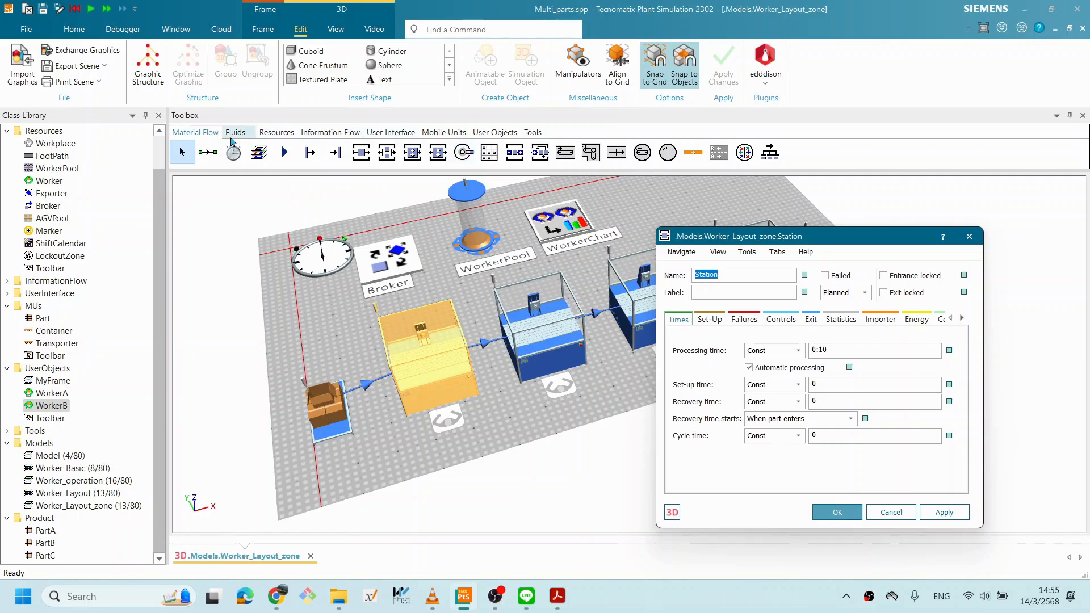
left_click(277, 132)
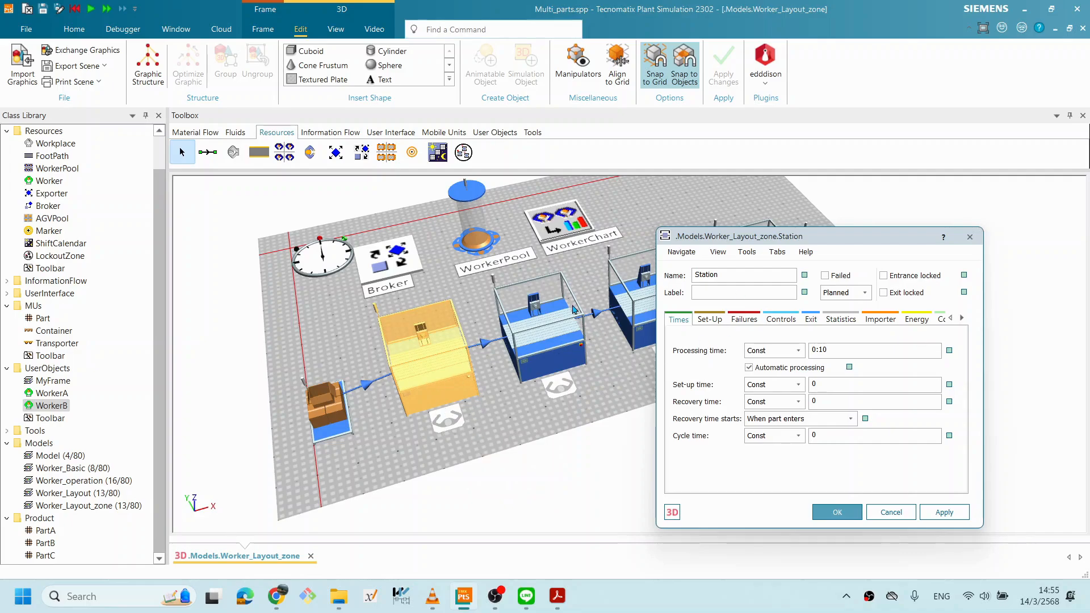
left_click_drag(774, 242, 584, 243)
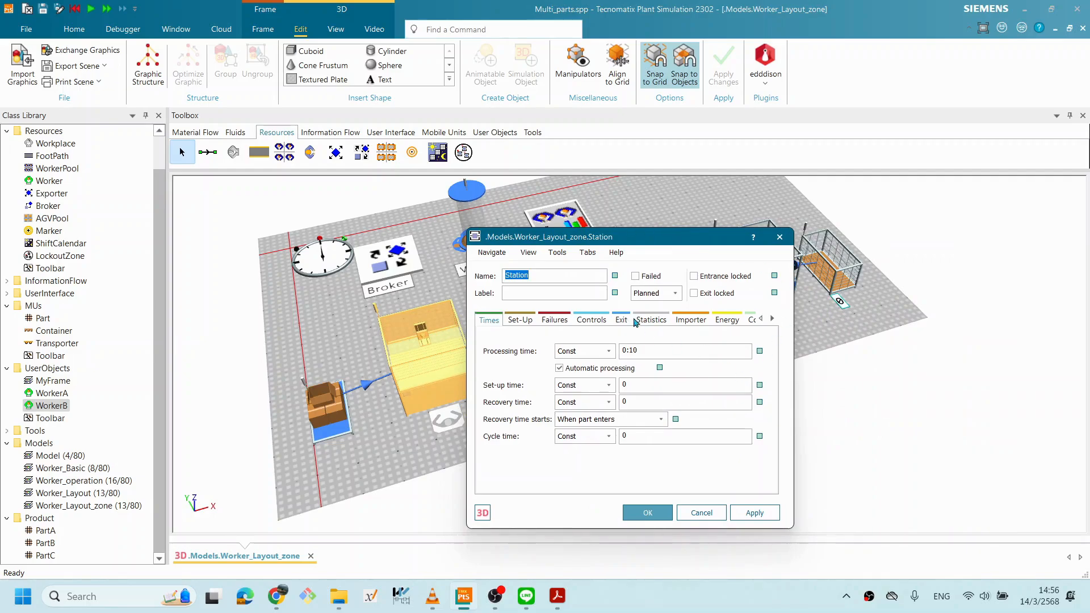
left_click(691, 319)
left_click(509, 368)
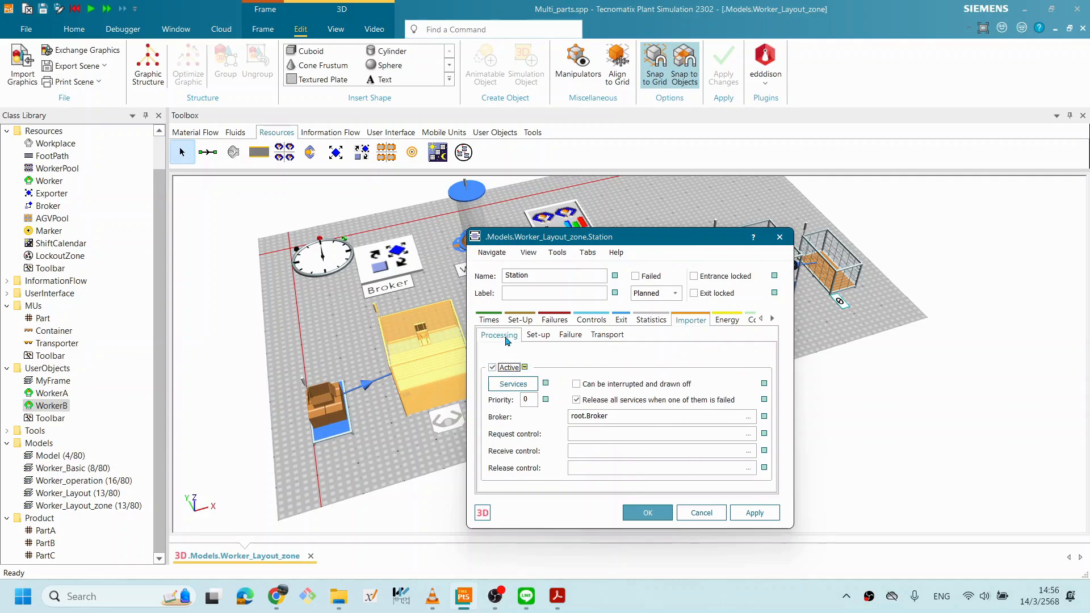
left_click(518, 384)
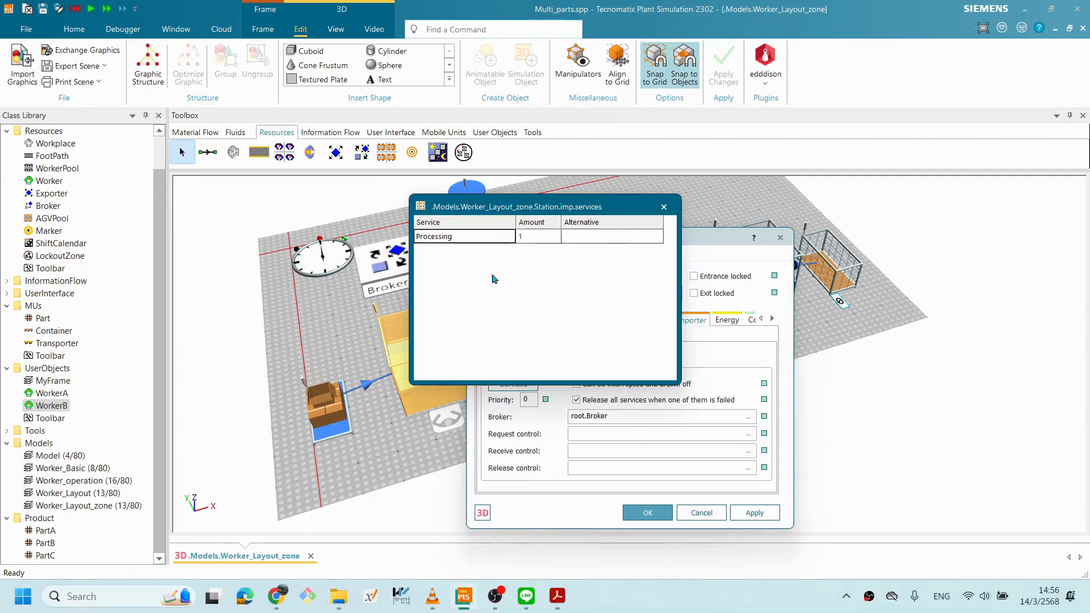
Examine the service and amount the first Station requests for processing alongside its importer settings, and close its properties.
left_click_drag(488, 209, 778, 280)
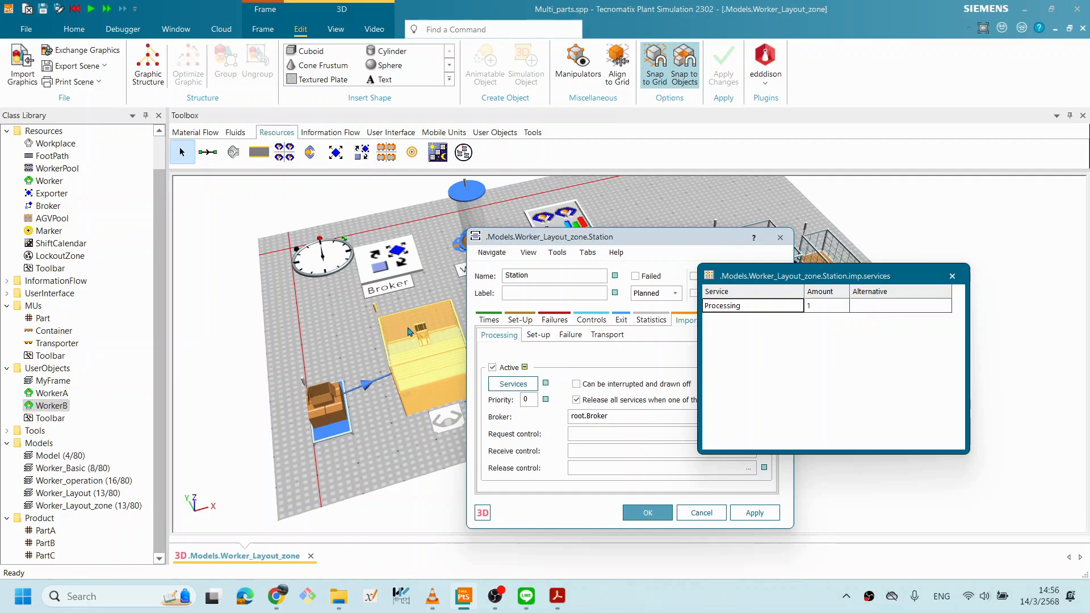
left_click_drag(768, 279, 716, 291)
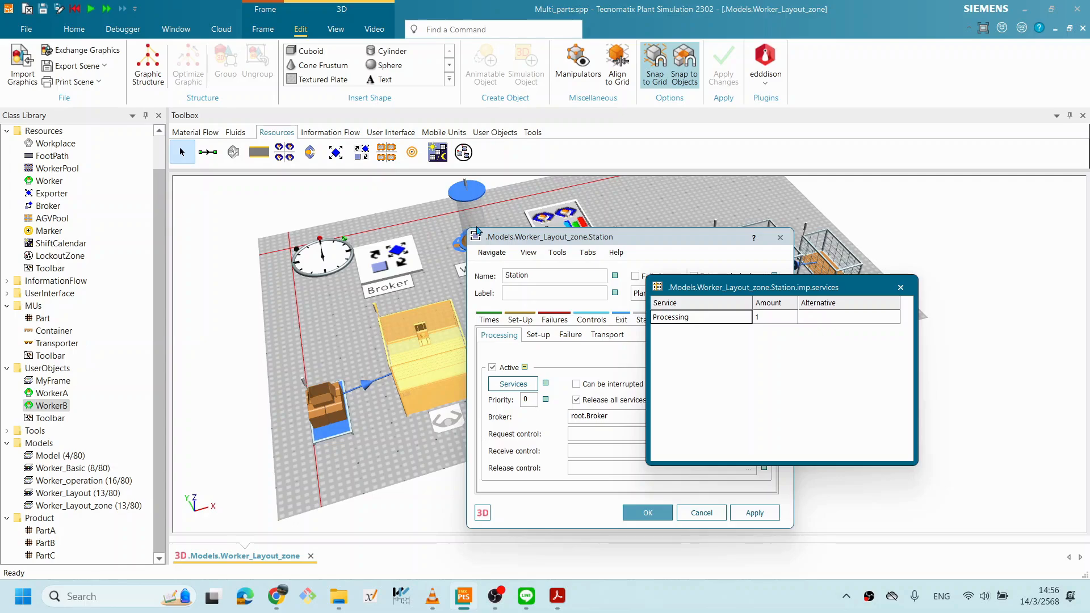
left_click_drag(521, 236, 610, 236)
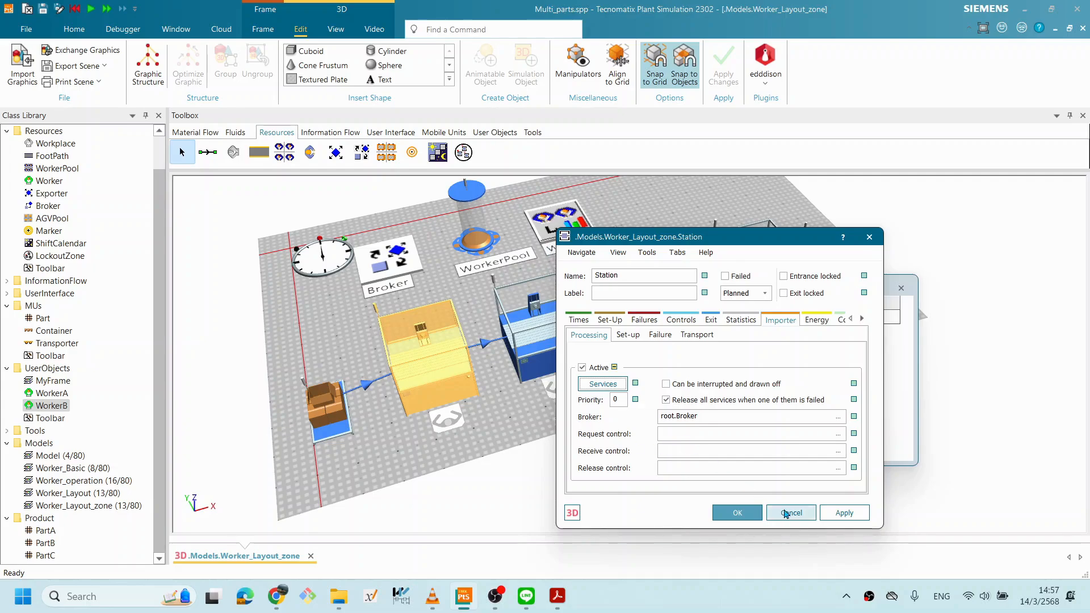
left_click(755, 514)
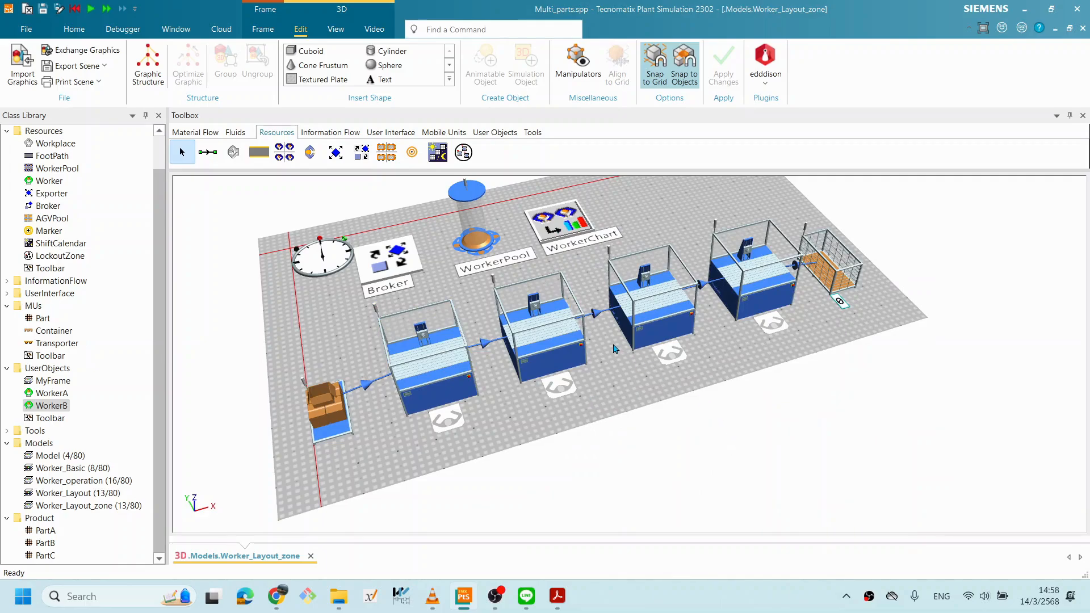
Reopen the first Station's importer settings, view the inherited processing services table, and close the table.
left_click(447, 390)
double_click(447, 392)
left_click_drag(720, 241, 619, 181)
left_click(768, 285)
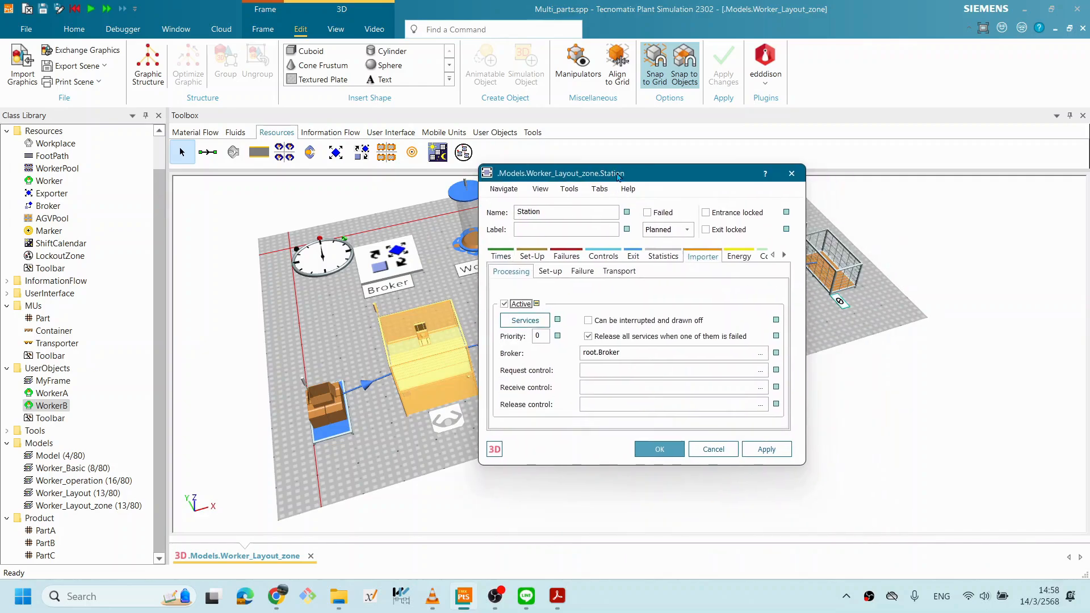
left_click(528, 321)
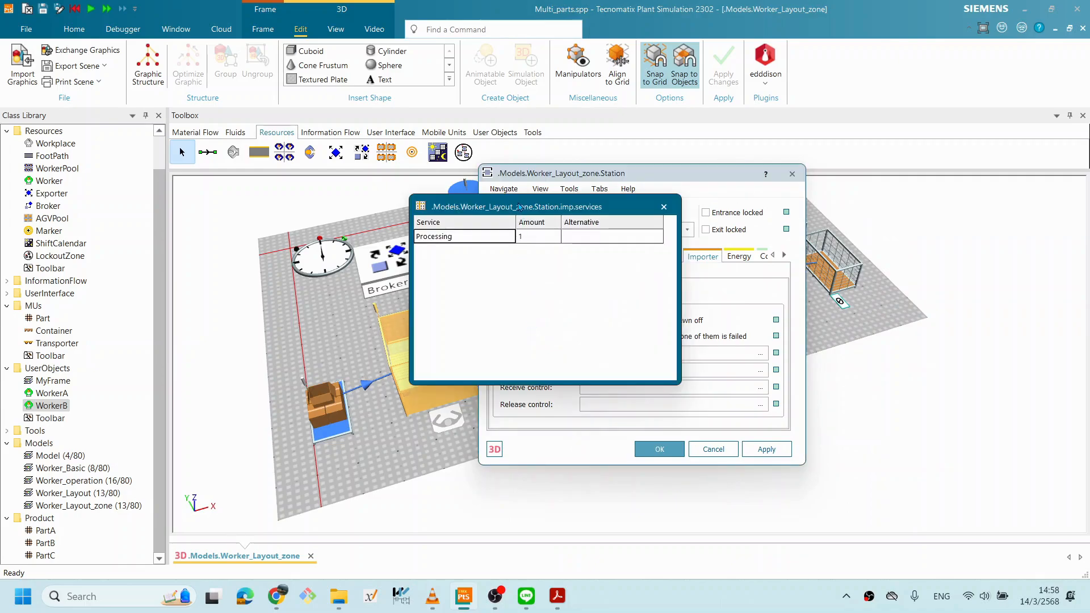
left_click_drag(522, 208, 719, 229)
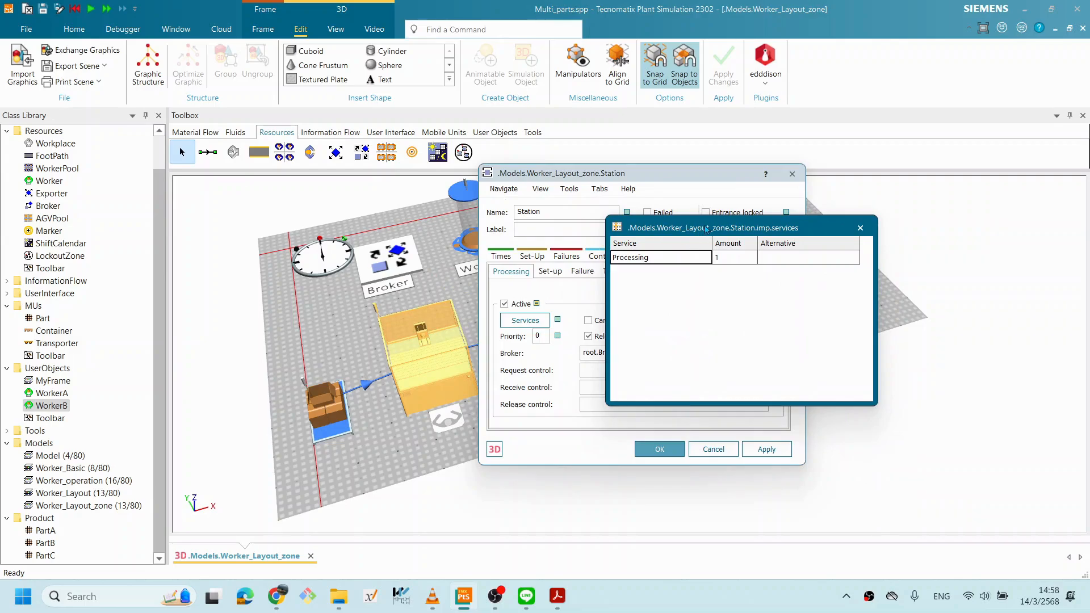
left_click_drag(707, 230, 657, 243)
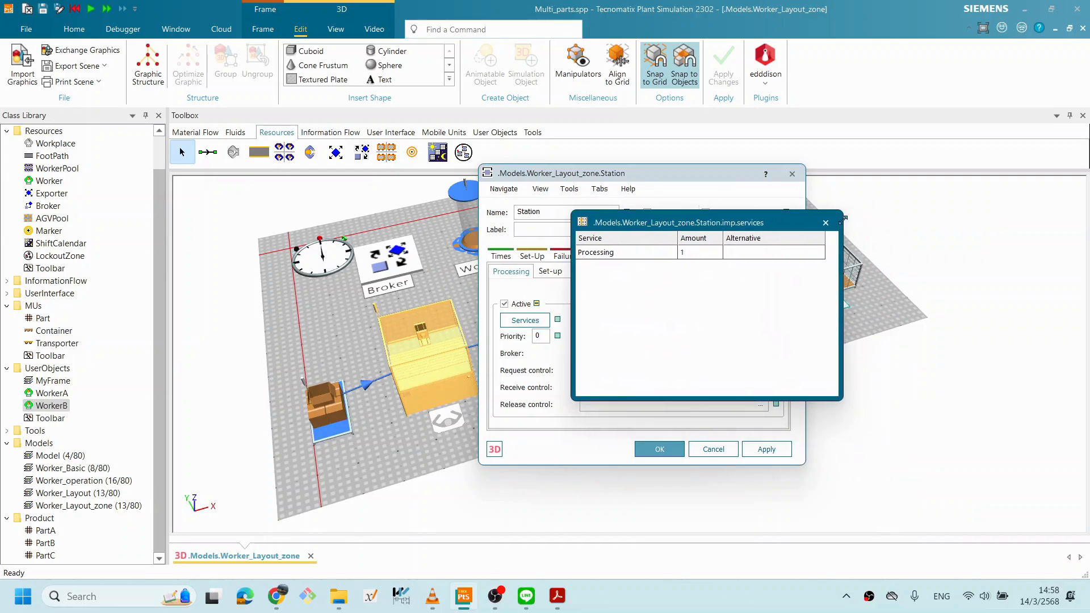
left_click(827, 225)
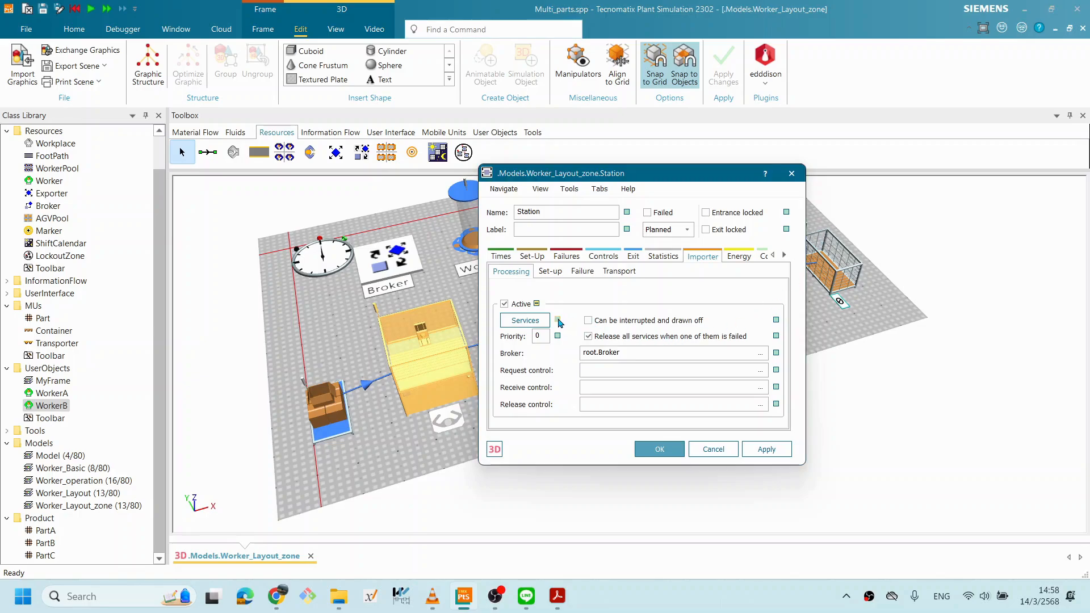
Replace the first Station's inherited processing service with A in the importer's services table, and apply the change.
left_click(534, 321)
left_click(632, 266)
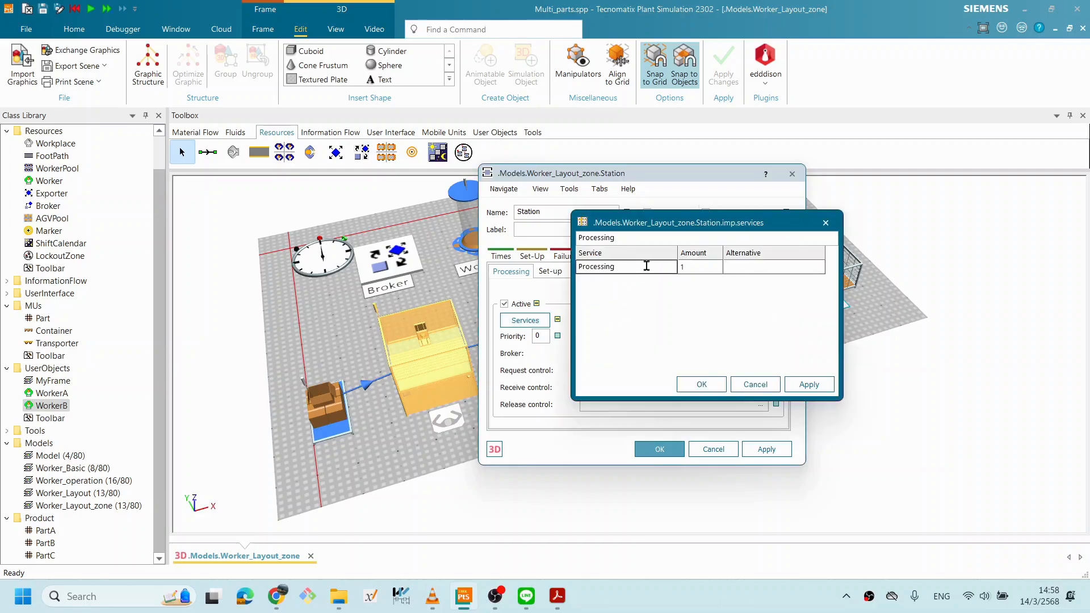
left_click_drag(647, 266, 557, 269)
type("A")
left_click(716, 386)
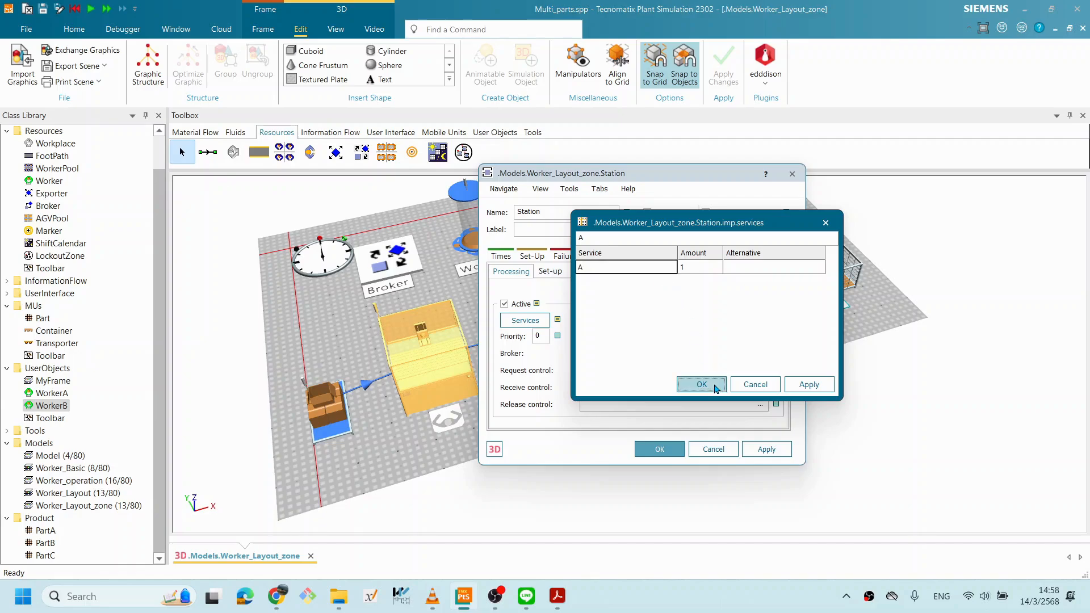
left_click(813, 384)
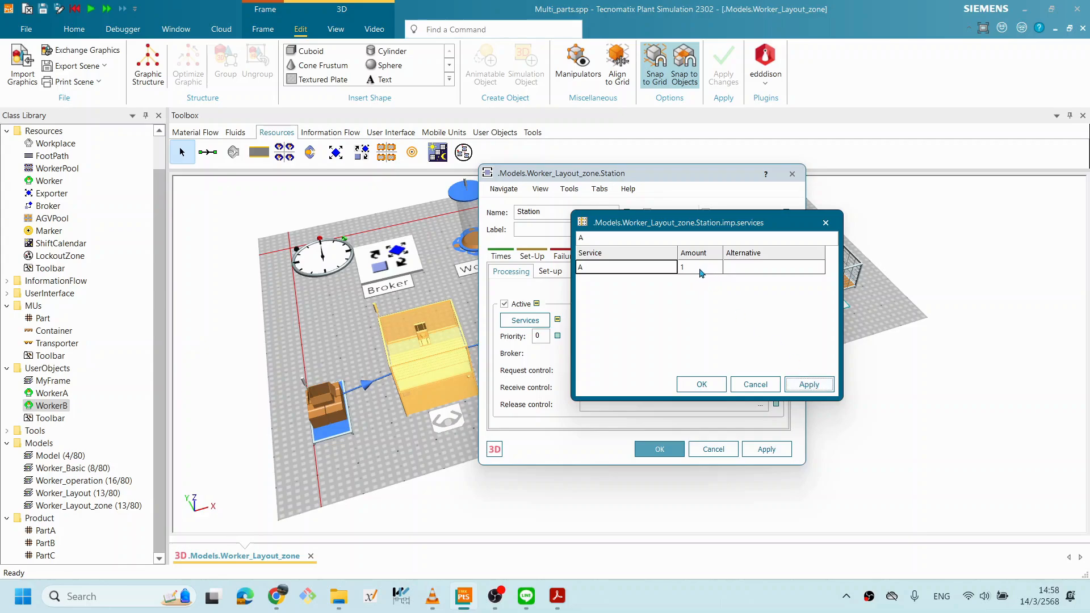
left_click(702, 384)
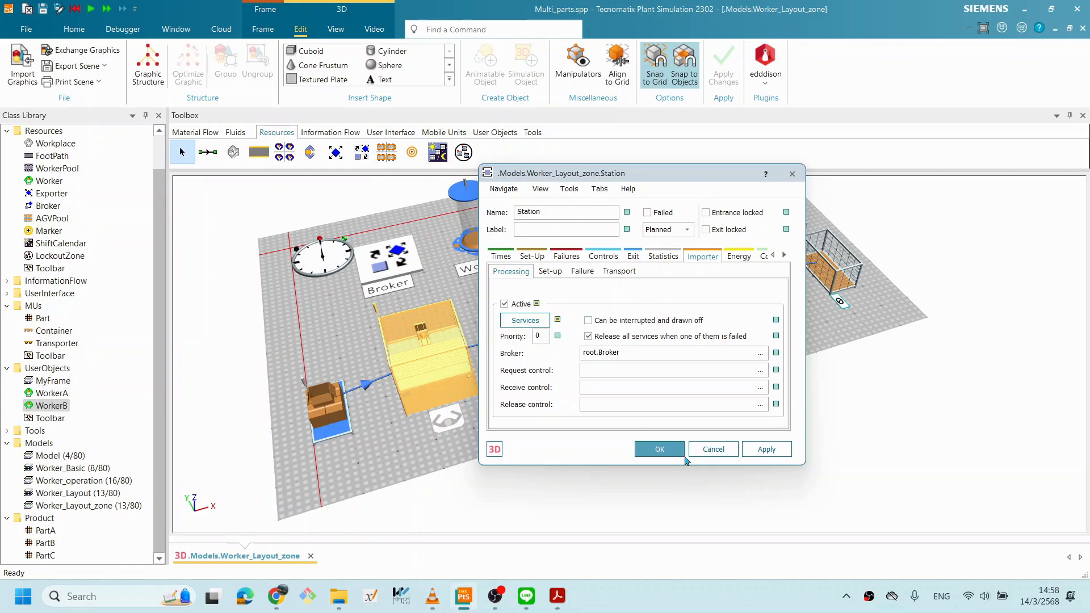
left_click(659, 450)
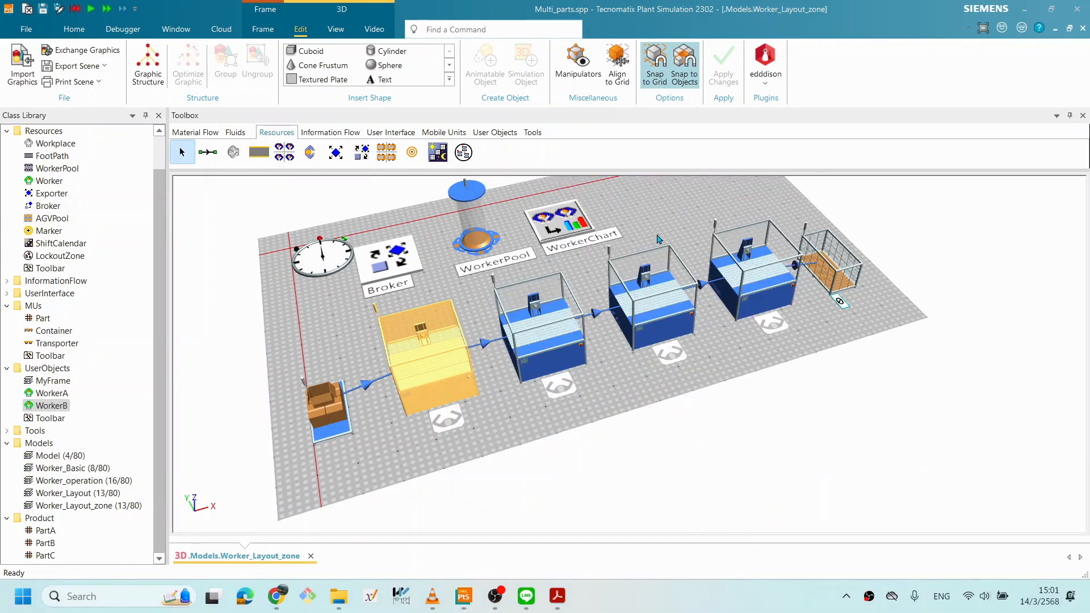
Start the simulation from the event controller and examine the first Station and the WorkerPool from several angles.
left_click(365, 227)
right_click(323, 256)
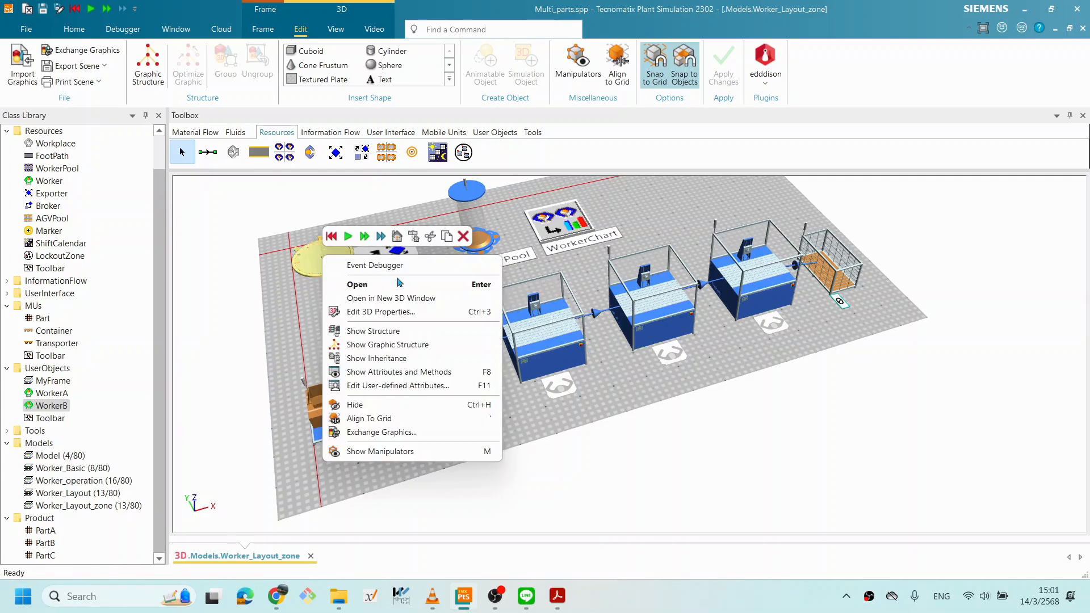
left_click(349, 238)
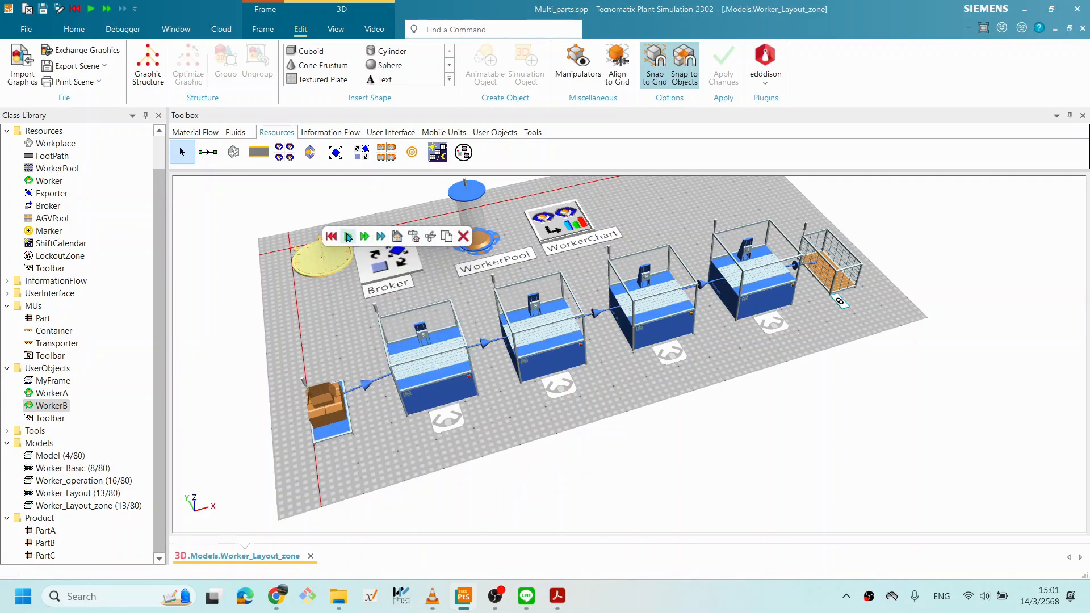
left_click_drag(663, 379, 664, 392)
scroll(548, 399, "up", 2)
left_click_drag(506, 403, 504, 369)
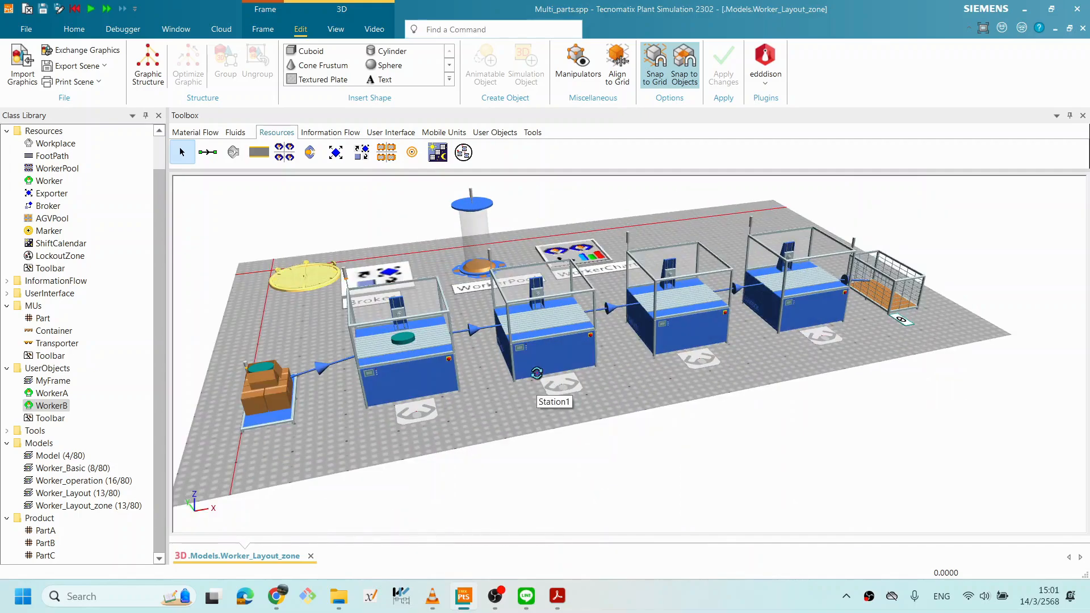
left_click_drag(536, 374, 537, 380)
scroll(596, 396, "up", 2)
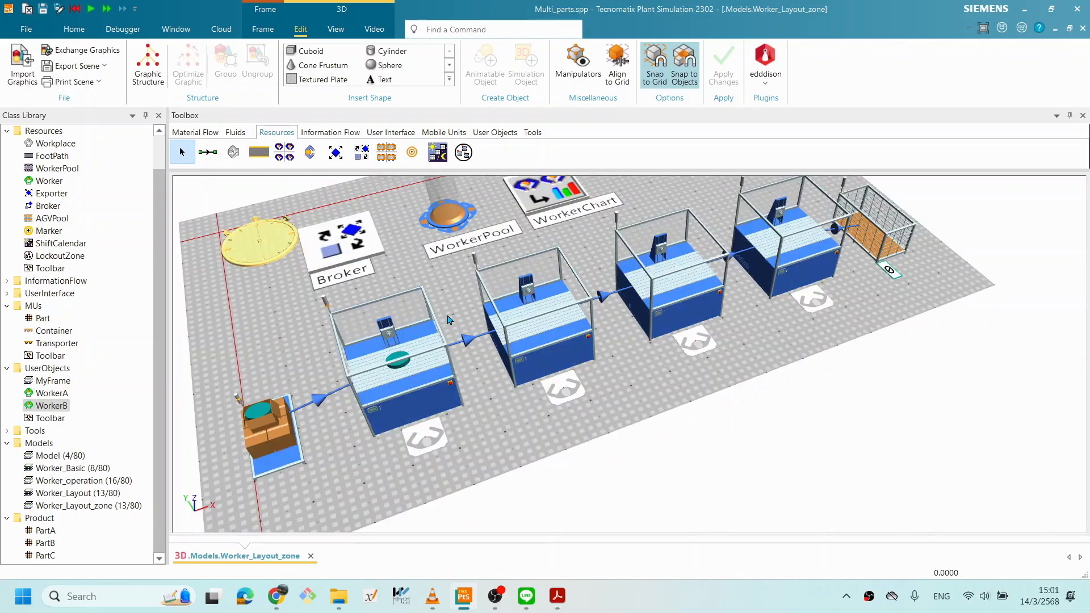
left_click_drag(448, 315, 510, 352)
left_click_drag(430, 359, 437, 342)
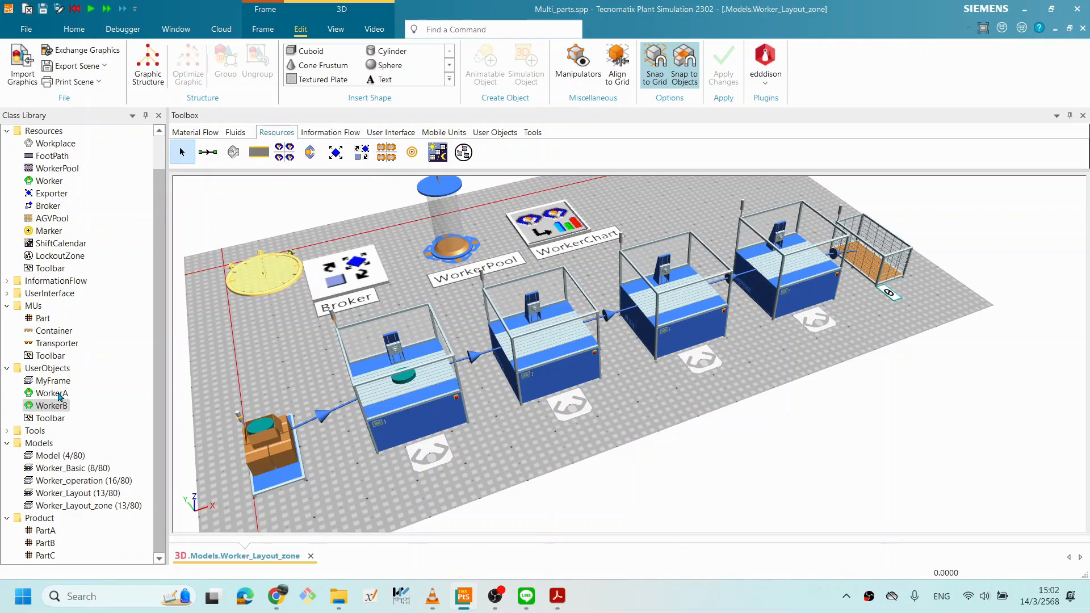
View the services table that WorkerA supplies, and close WorkerA's properties without changes.
double_click(58, 393)
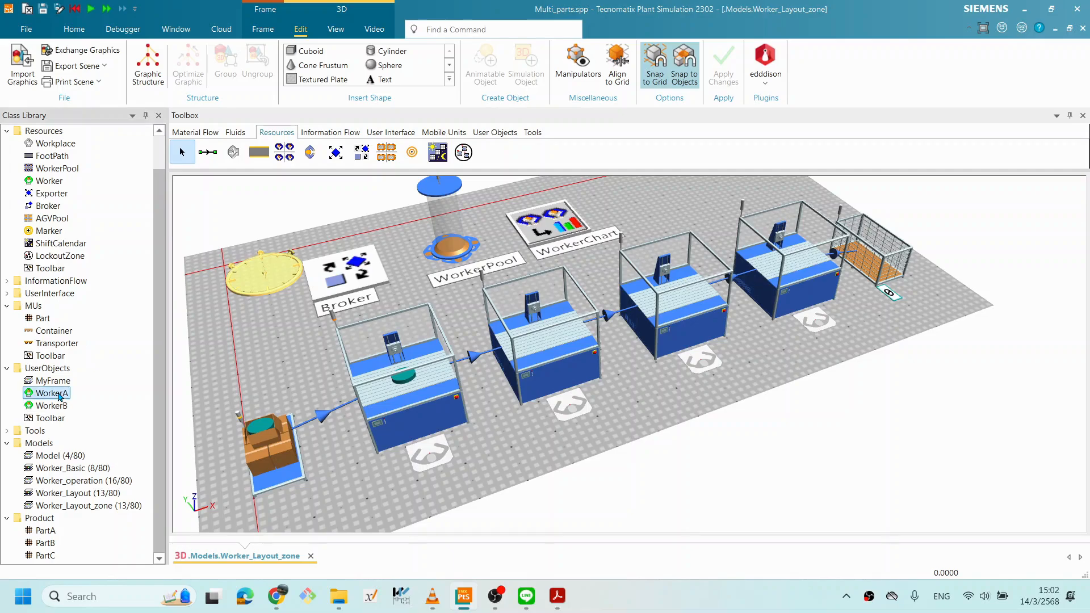
left_click(633, 277)
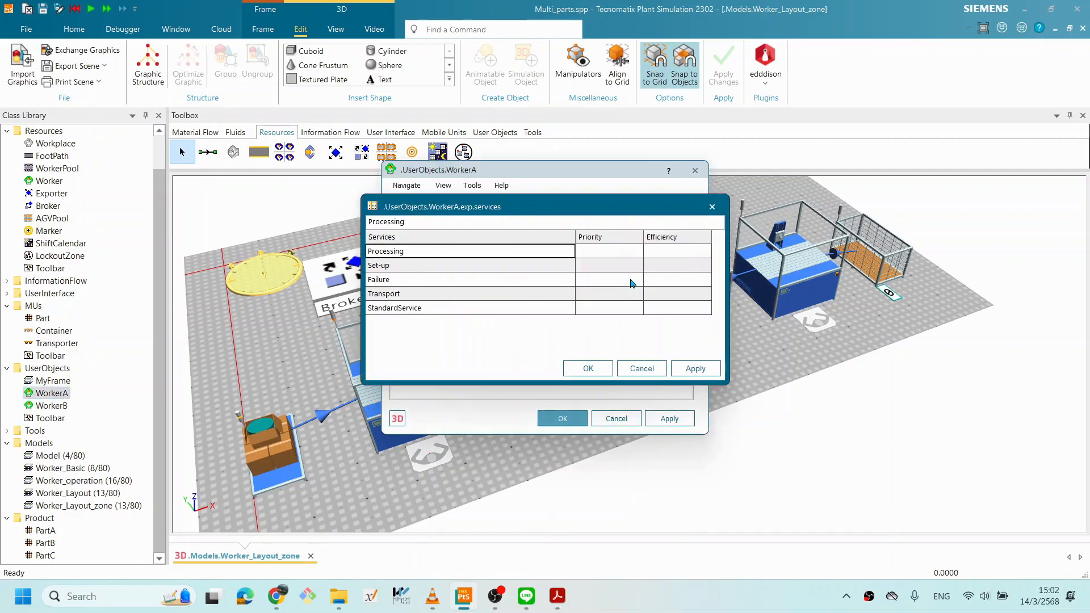
left_click(642, 369)
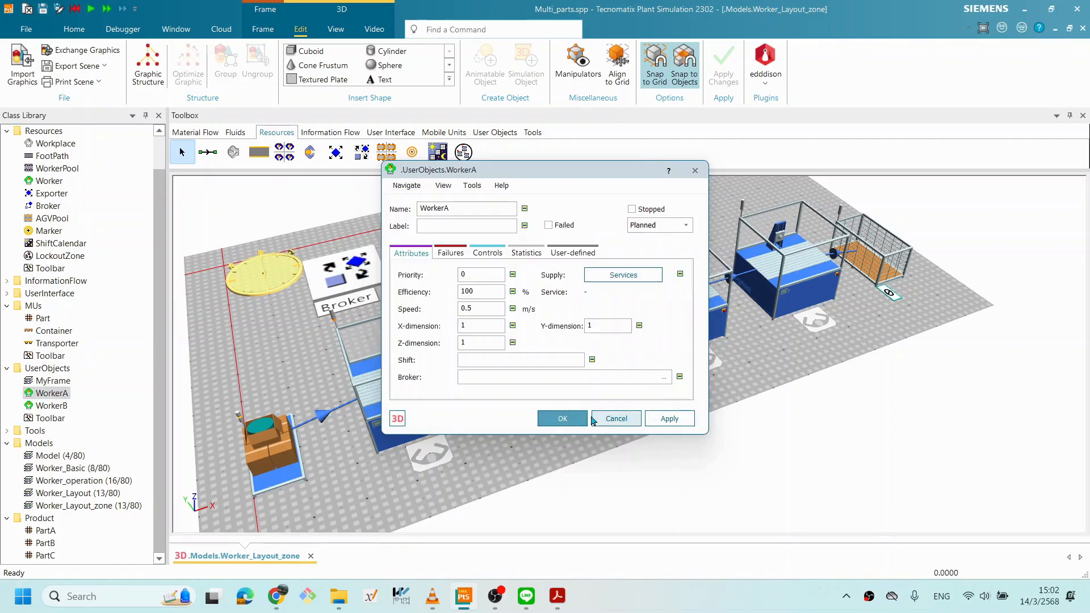
left_click(565, 421)
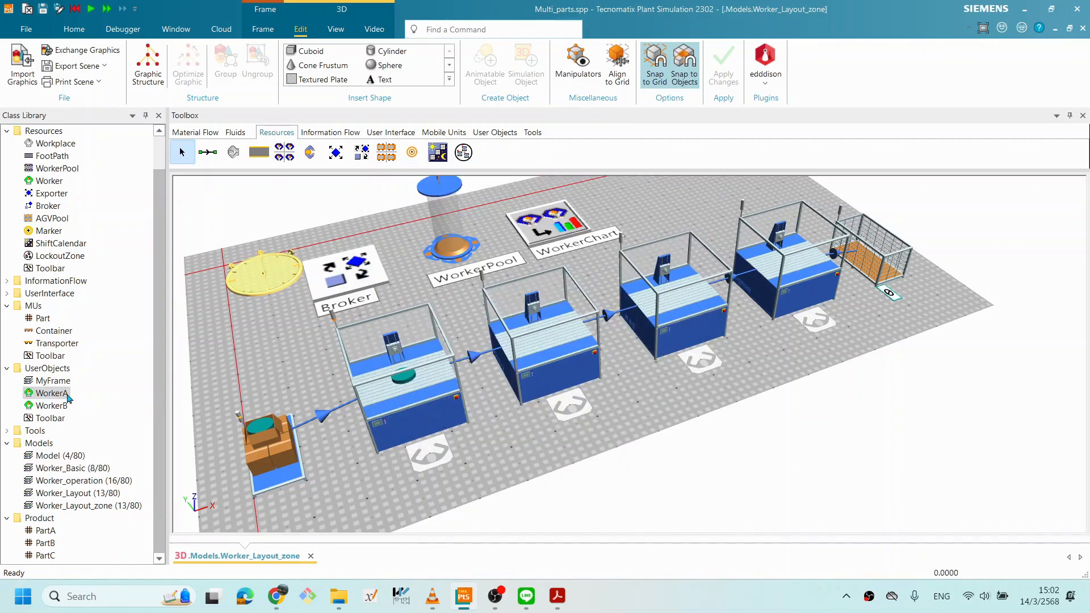
Look over the first Station and the other stations in the 3D layout, and reset the simulation.
left_click(421, 490)
left_click_drag(542, 403, 532, 401)
scroll(494, 415, "up", 4)
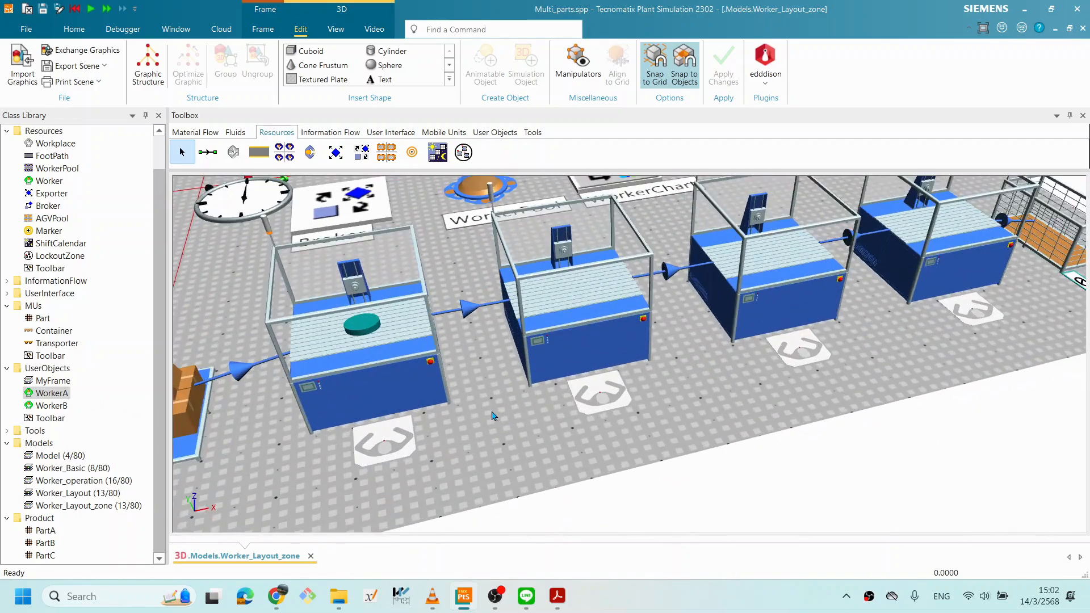
scroll(494, 415, "down", 5)
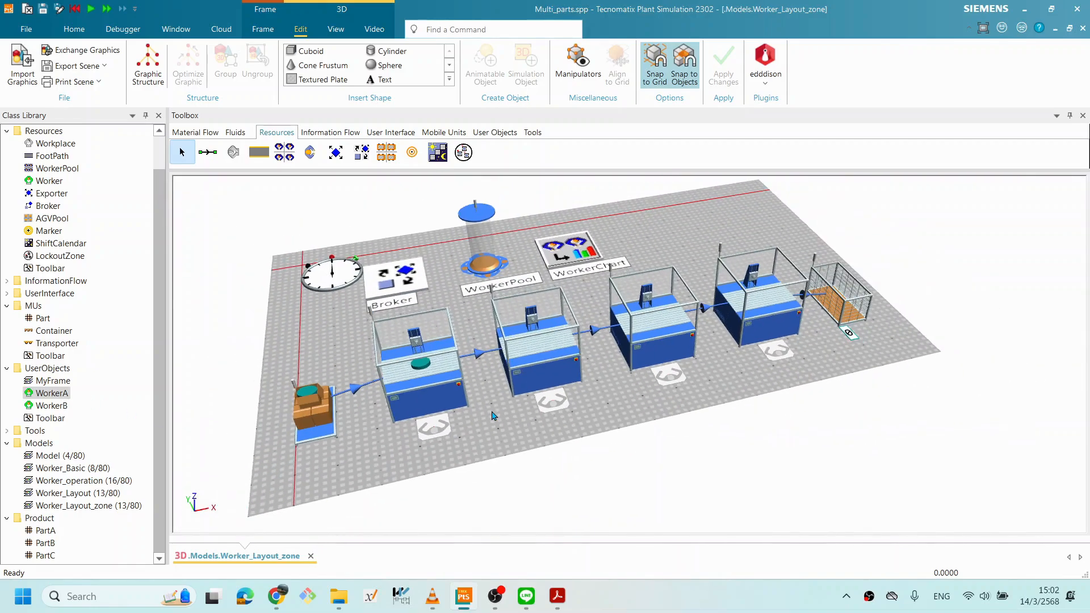
right_click(662, 234)
left_click(670, 215)
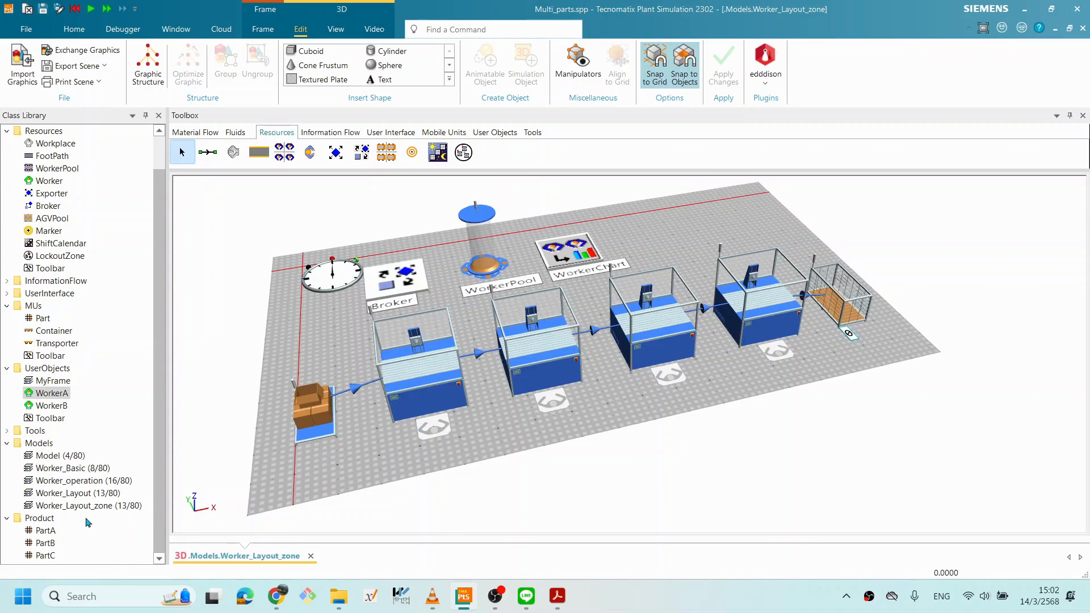
Turn off automatic scaling in PartA's 3D transformation properties, apply the change, and close PartA's properties.
double_click(46, 531)
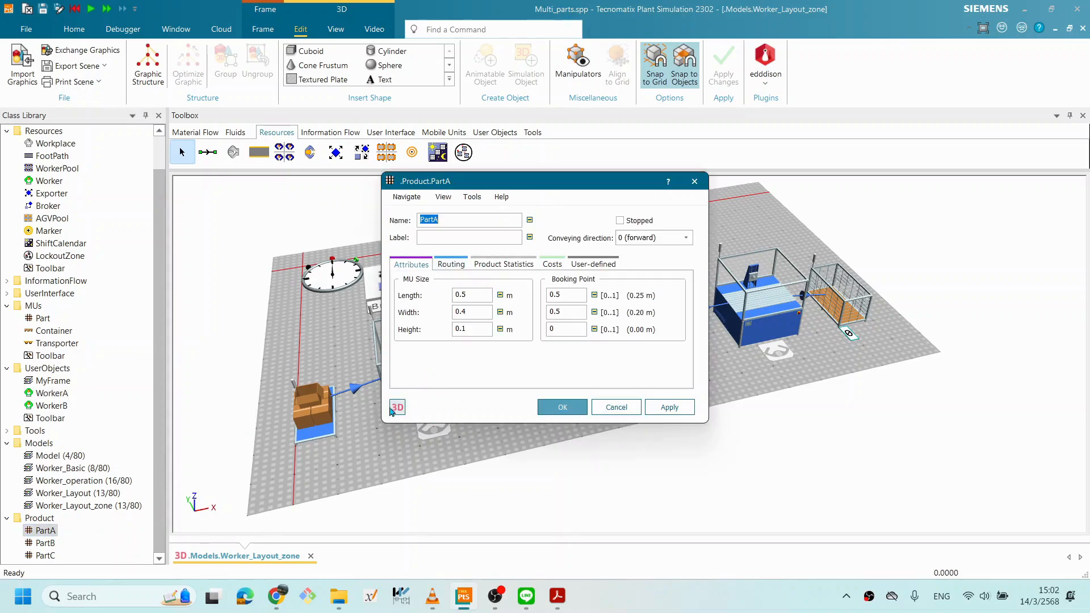
left_click(397, 408)
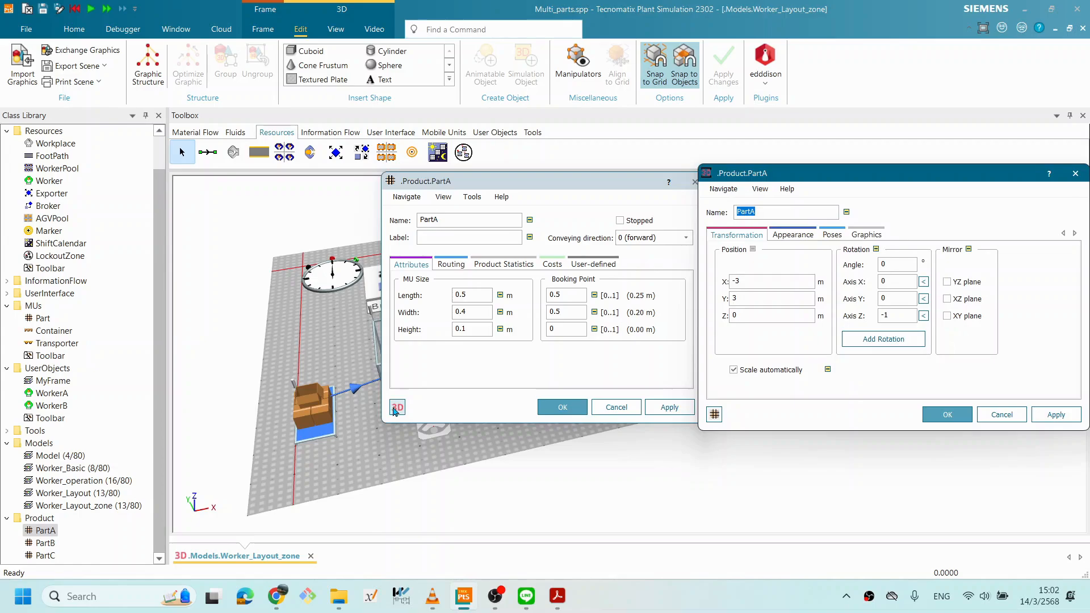
left_click(744, 371)
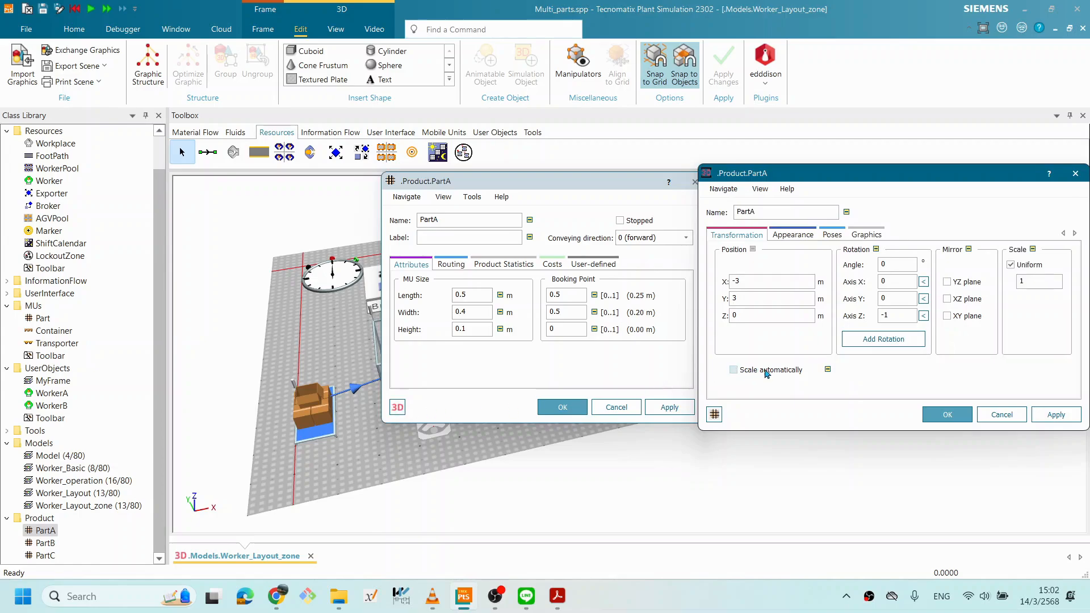
left_click_drag(818, 176, 726, 157)
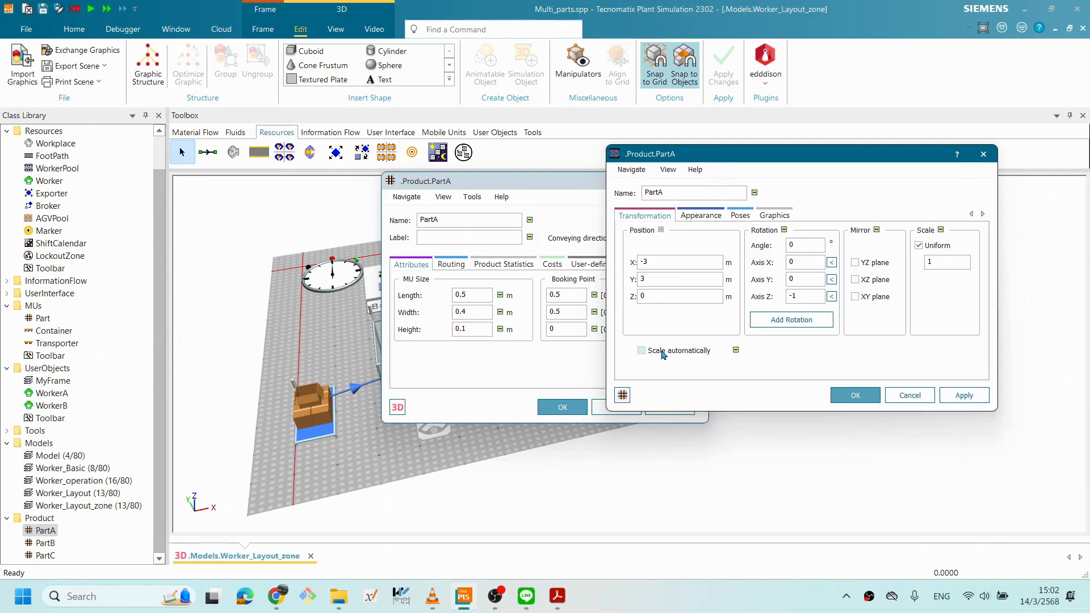
left_click(965, 396)
left_click(910, 395)
left_click(616, 407)
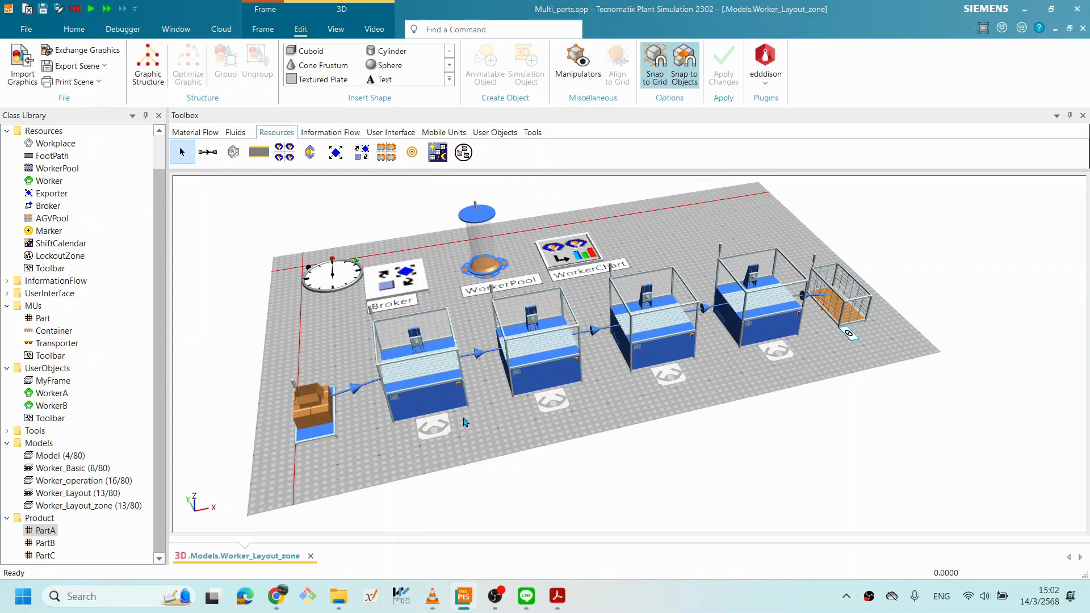
Start the simulation from the event controller to check PartA and the first Station, close the controller, and reset the model.
double_click(337, 276)
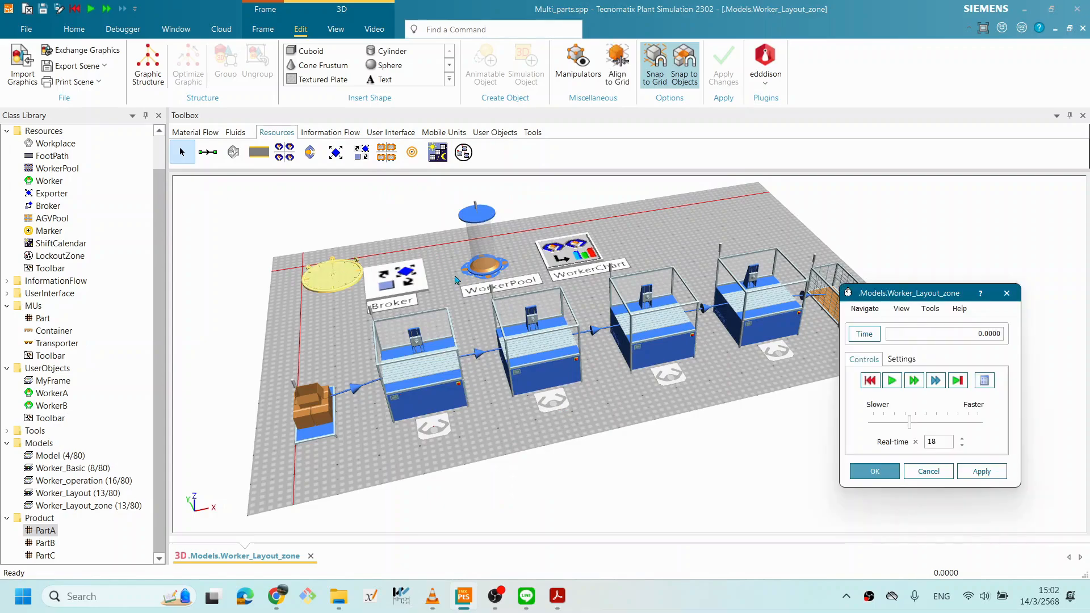
left_click(892, 380)
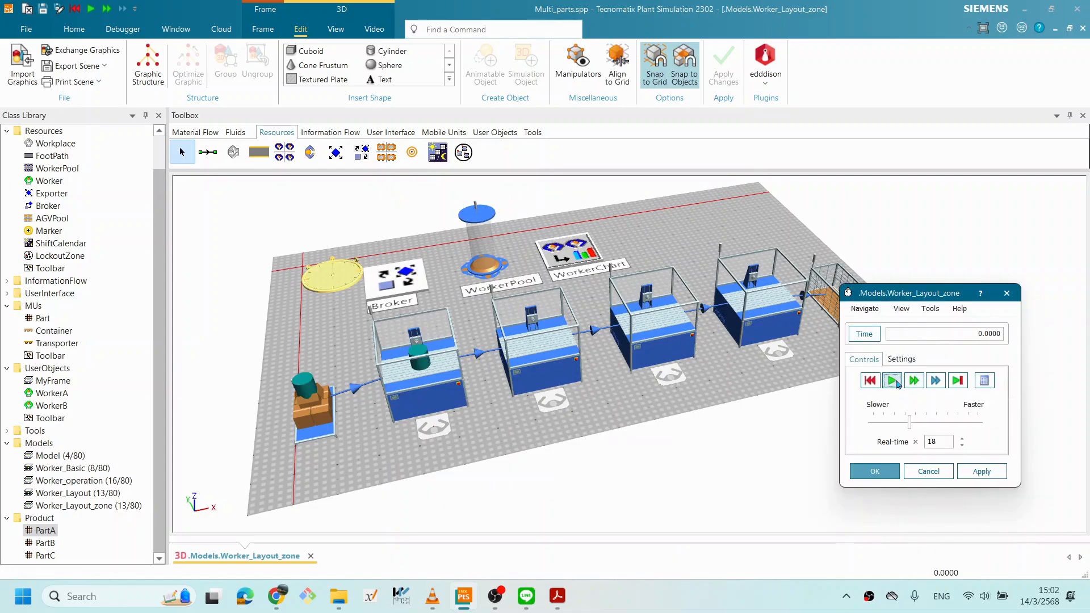
left_click(889, 473)
left_click(634, 250)
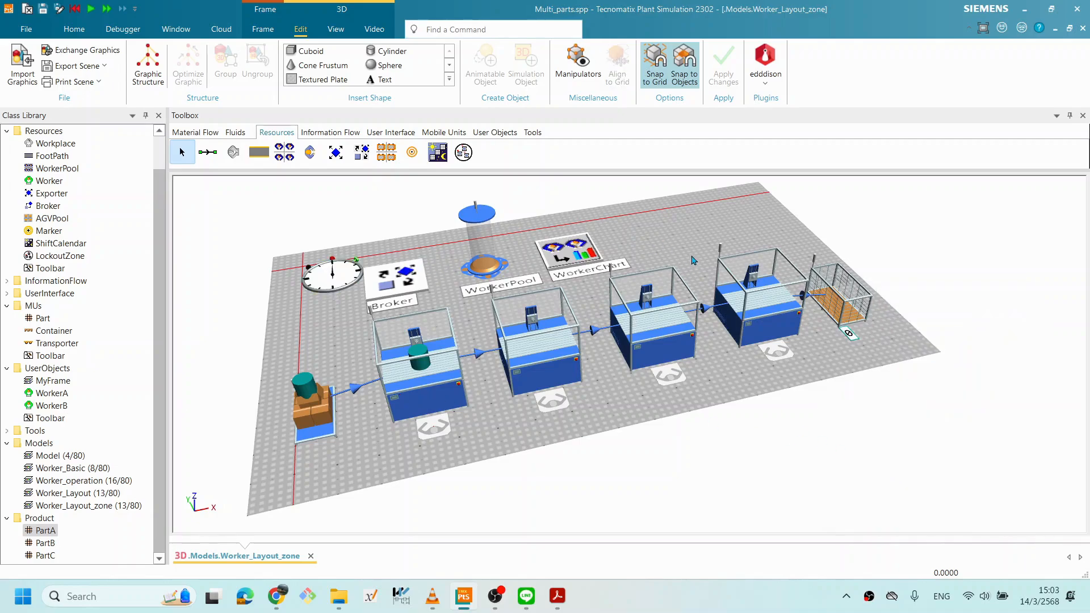
right_click(710, 211)
left_click(739, 391)
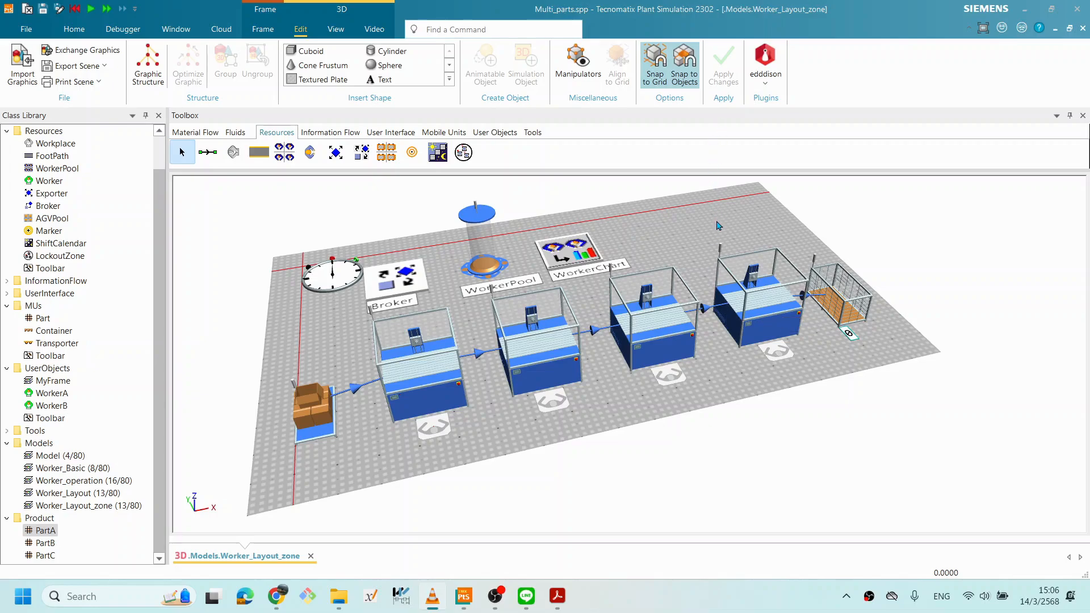
Enter A as the additional service for WorkerA in the WorkerPool's creation table, apply it, and confirm the WorkerPool properties.
left_click(452, 404)
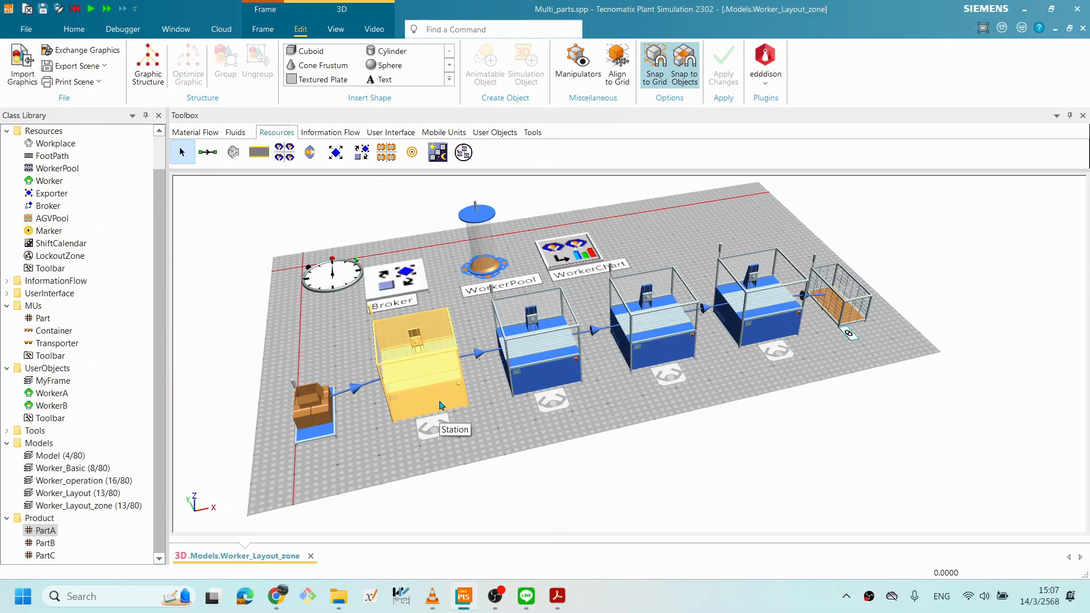
left_click(505, 420)
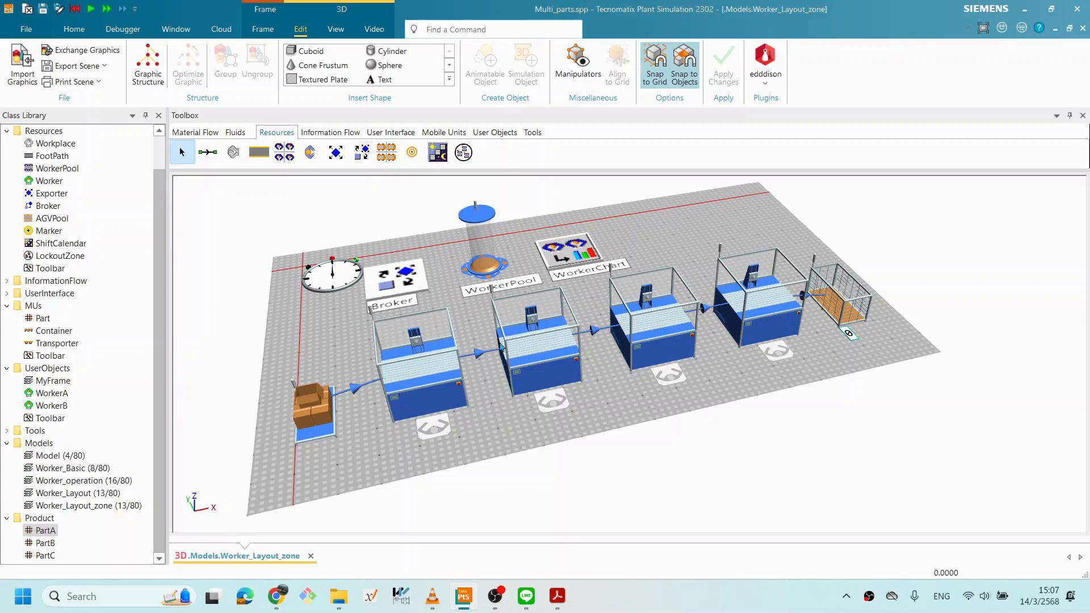
double_click(490, 265)
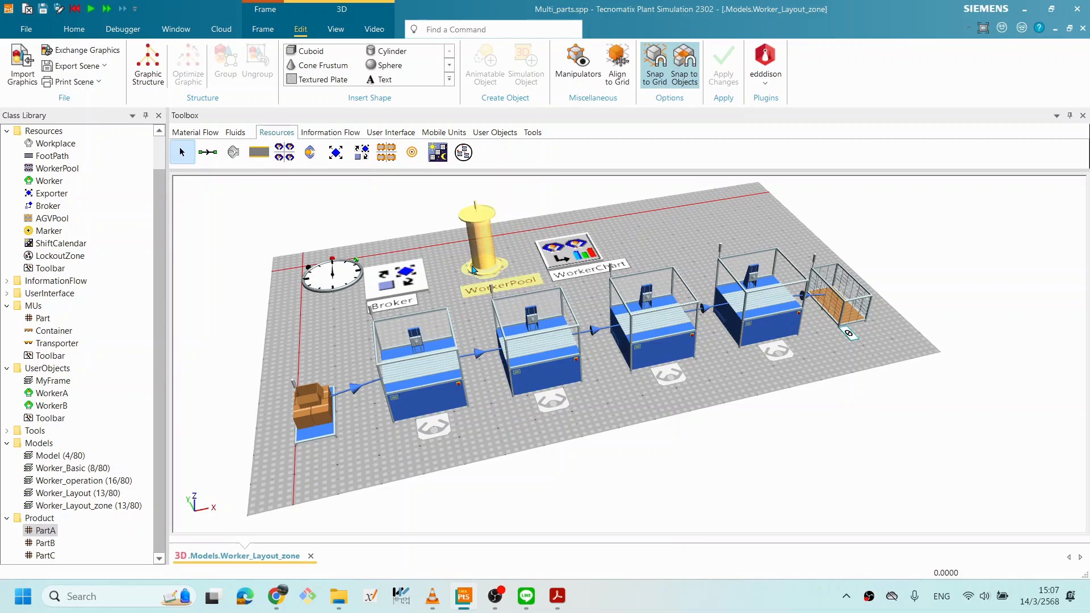
left_click_drag(585, 174, 312, 171)
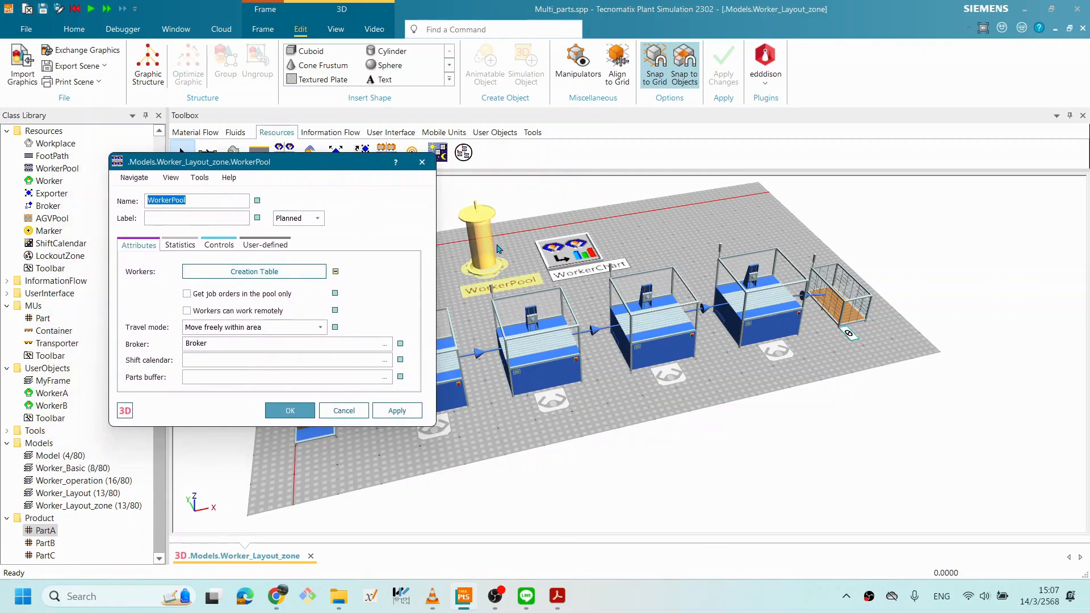
left_click(292, 278)
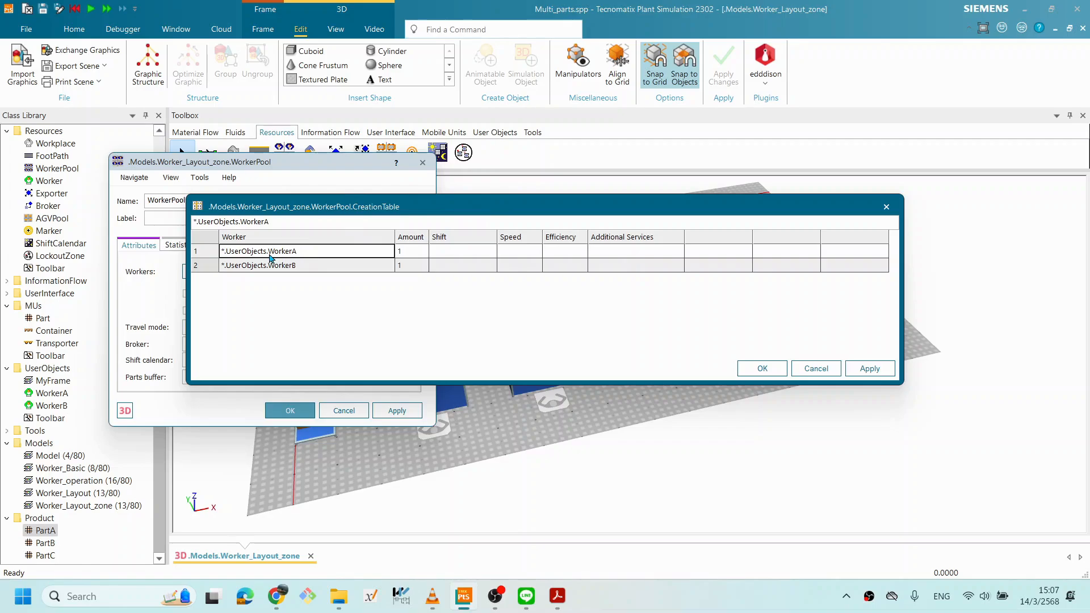
left_click(624, 253)
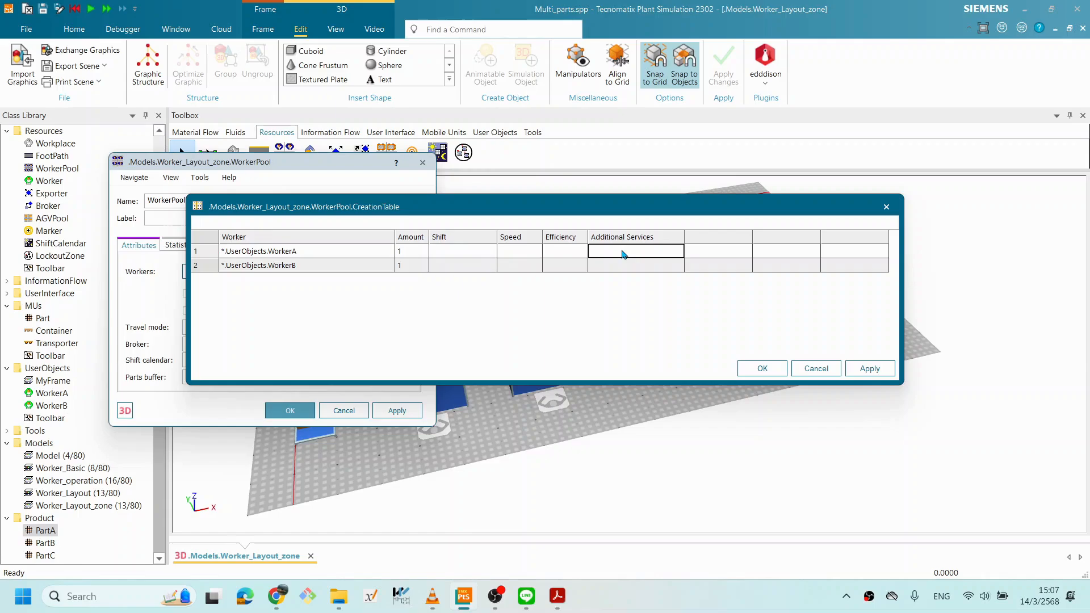
type("A")
left_click(649, 268)
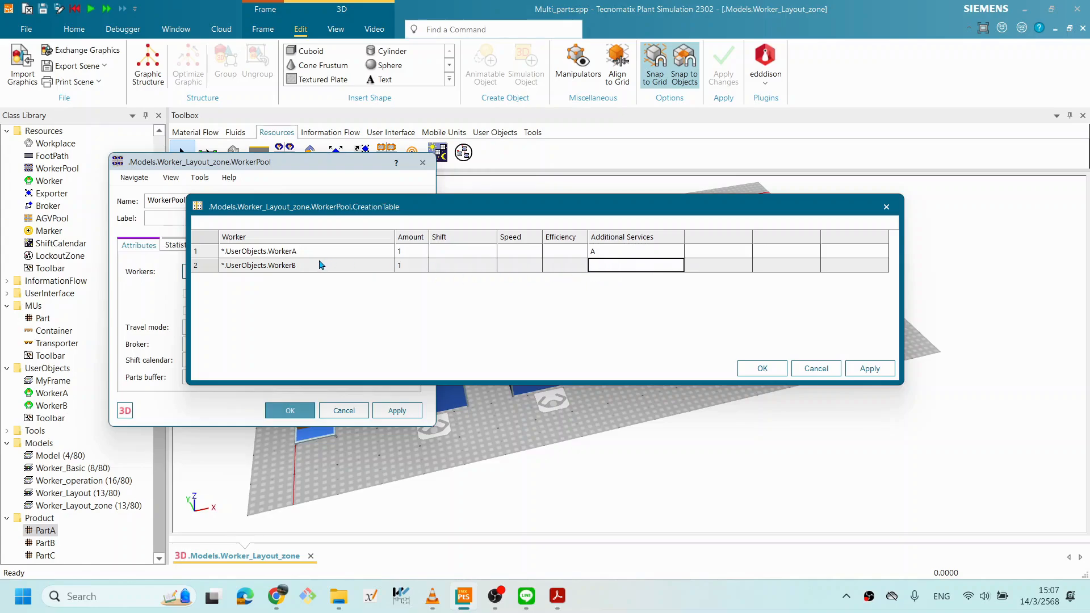
left_click(614, 253)
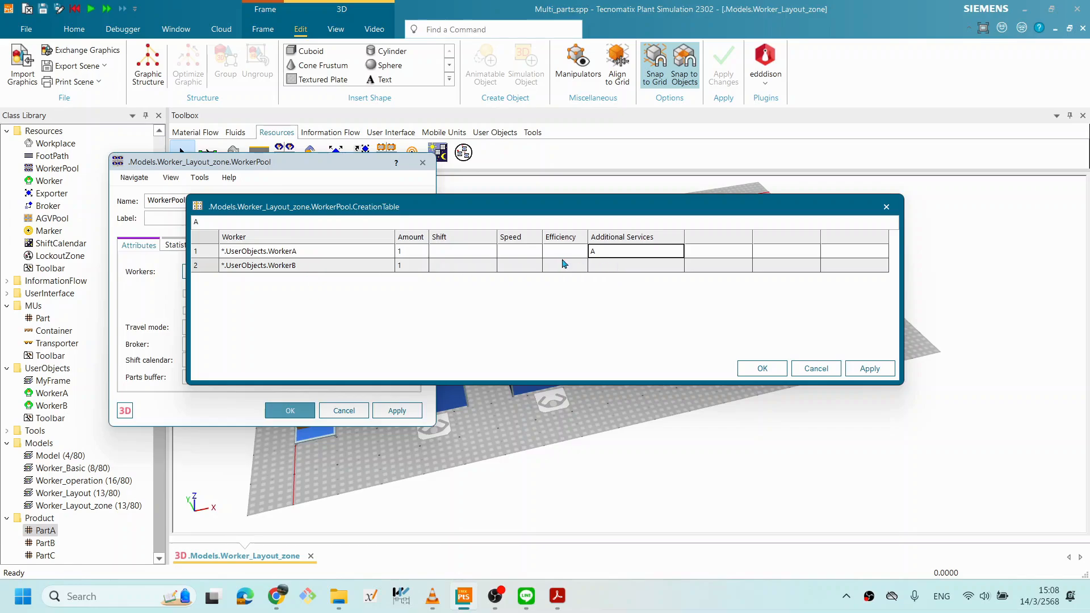
left_click_drag(537, 210, 423, 60)
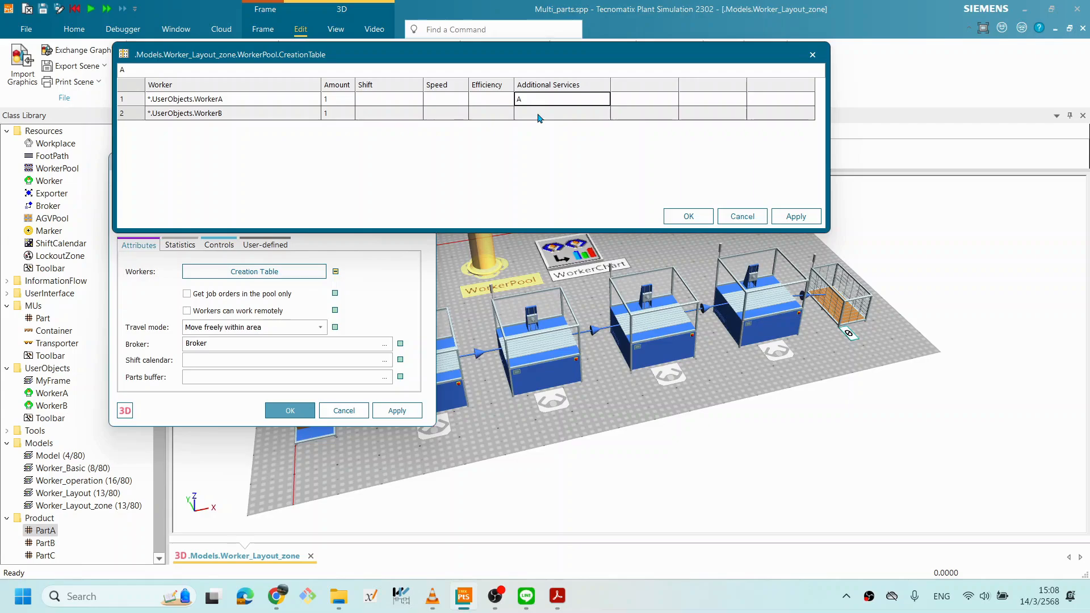
left_click(790, 218)
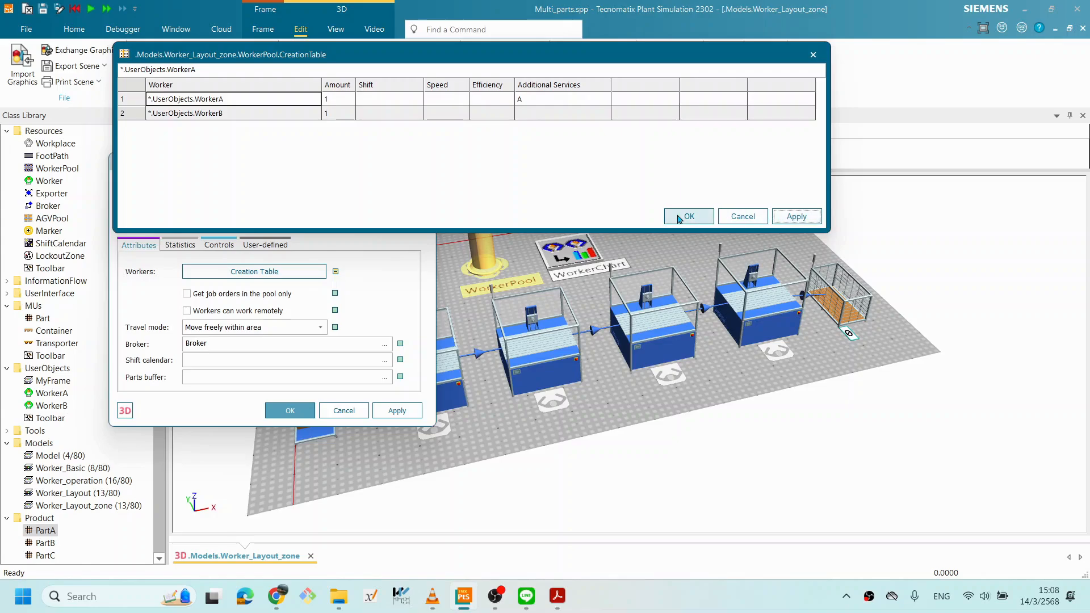
left_click(685, 216)
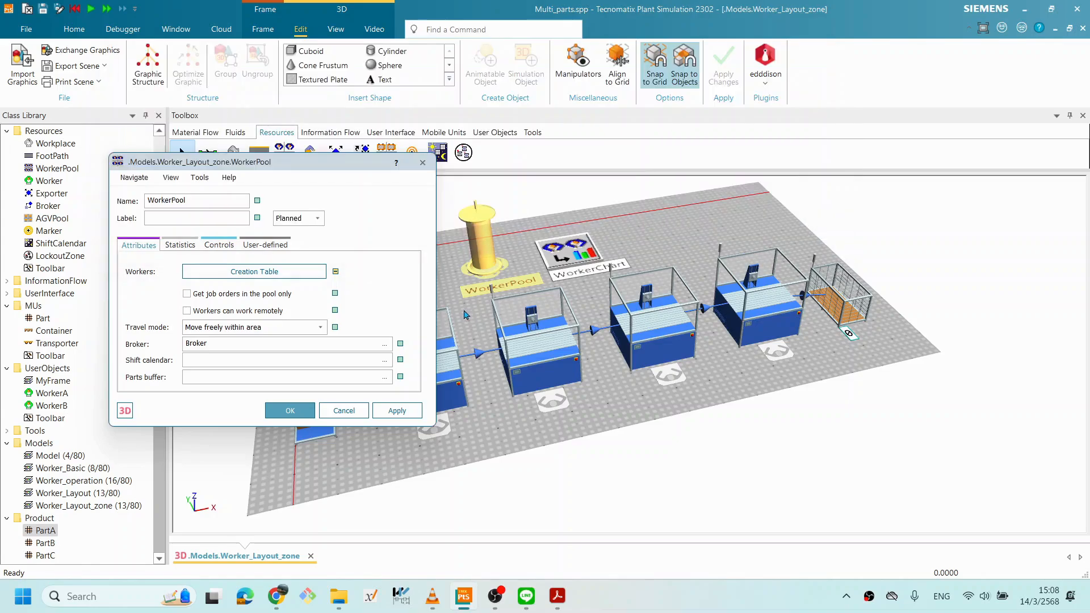
left_click(290, 410)
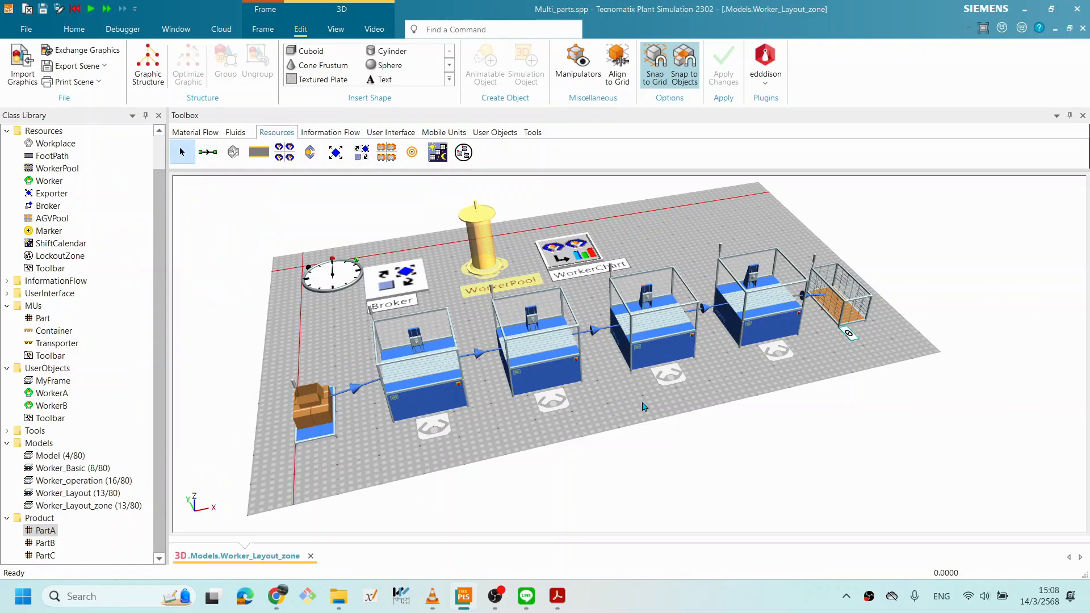
Run the simulation from the event controller, watch how the workers serve the stations, and reset the simulation.
right_click(679, 221)
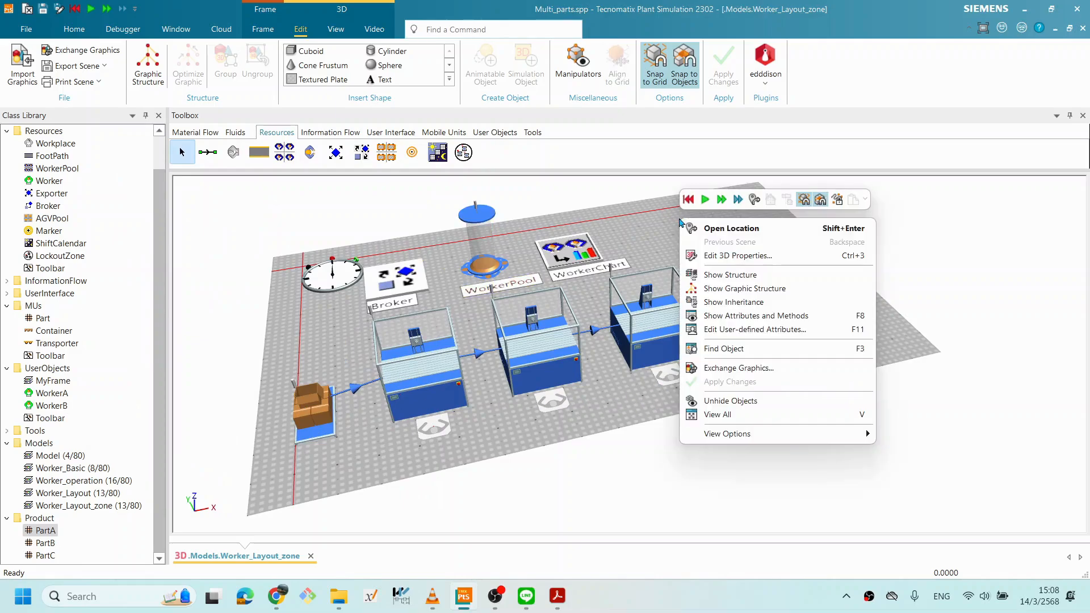
left_click(339, 281)
left_click(333, 282)
double_click(333, 282)
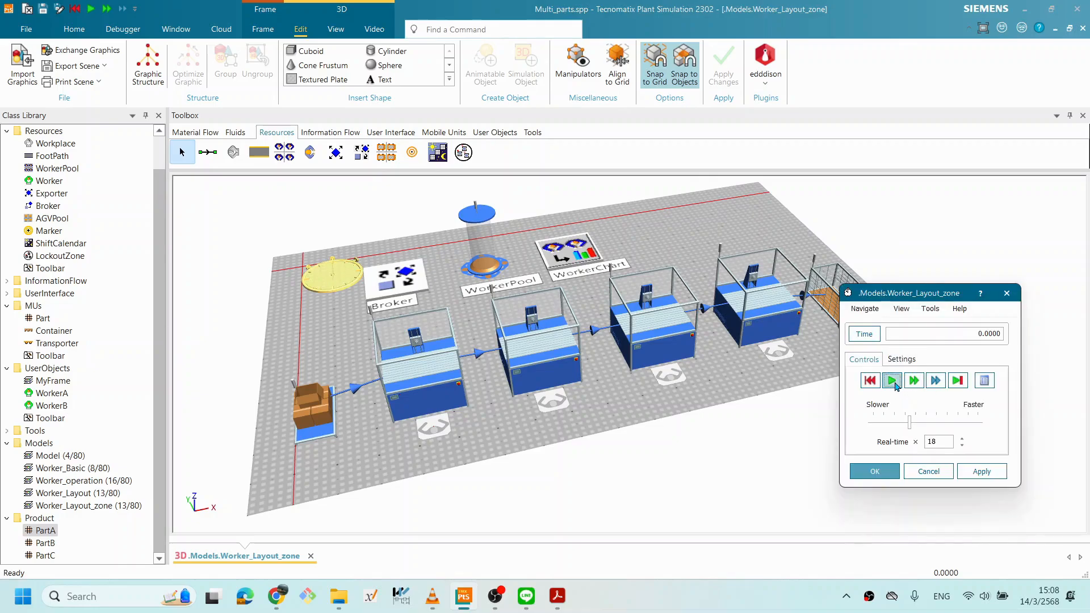
left_click(893, 381)
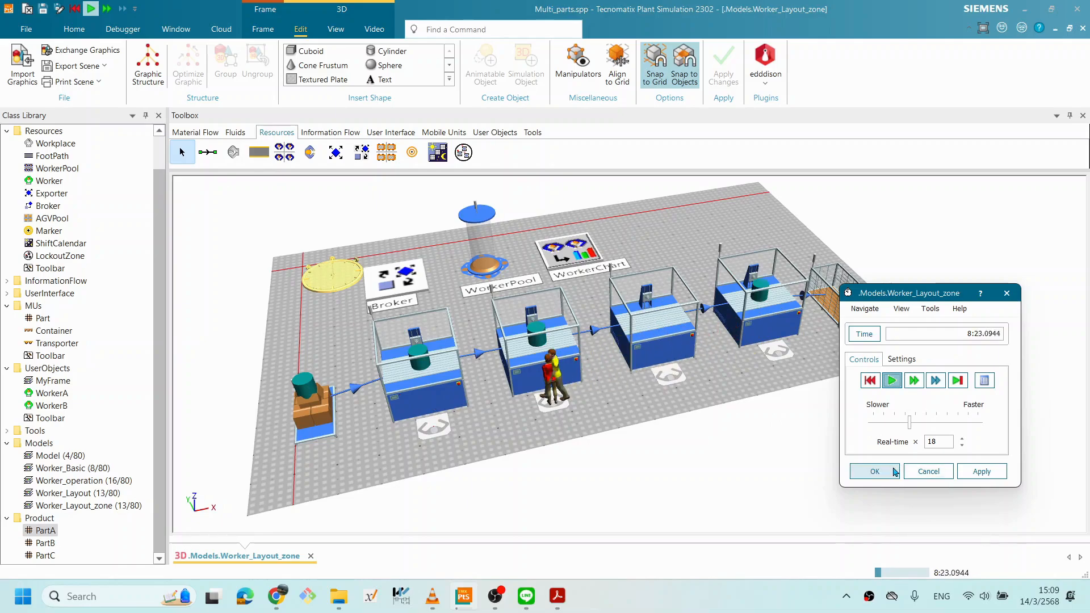
left_click(872, 382)
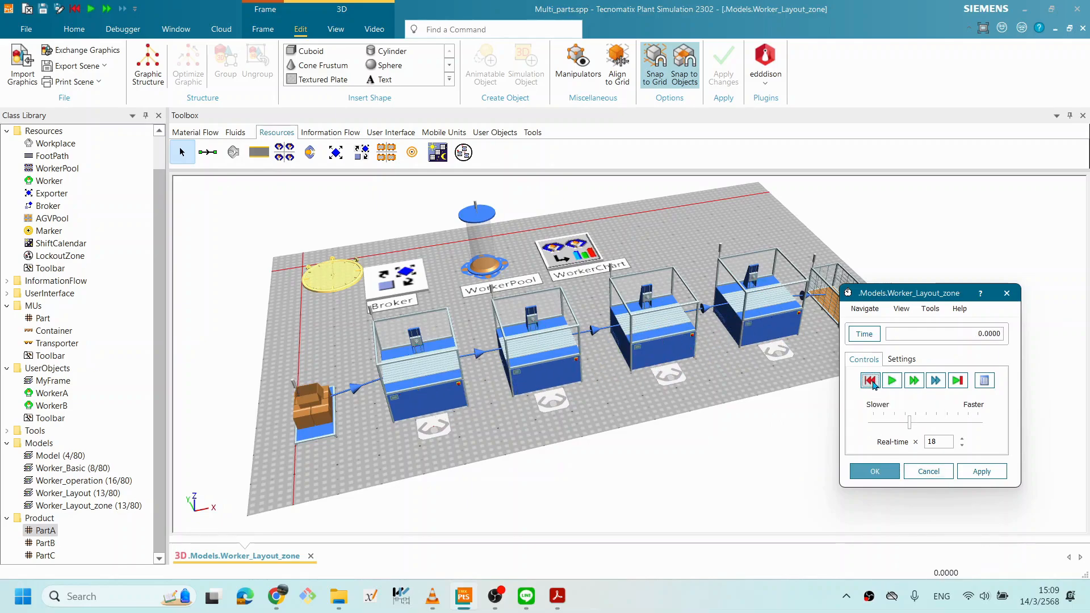
left_click(644, 393)
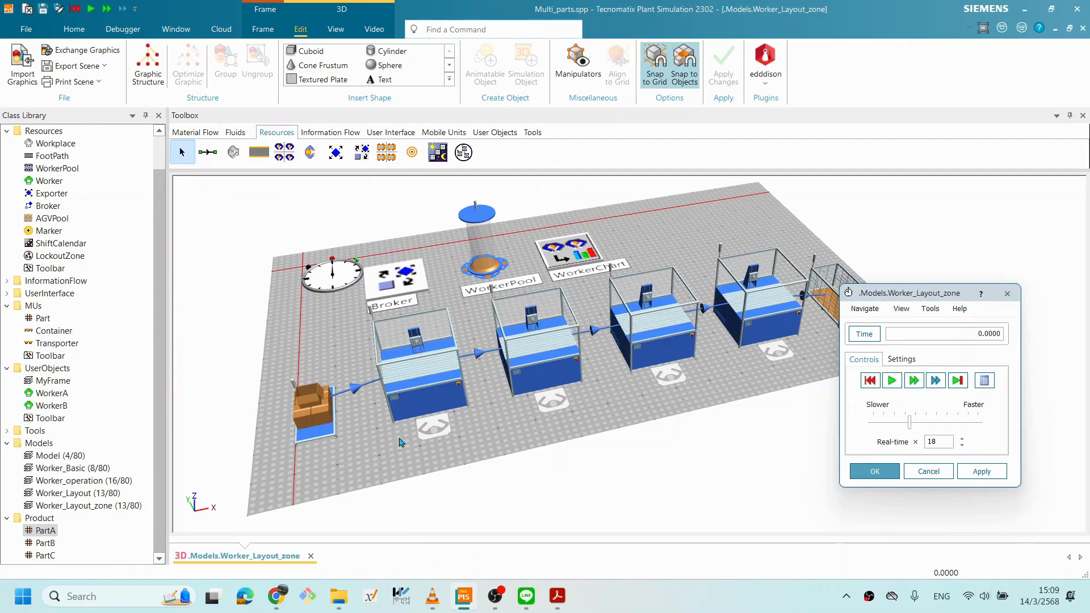
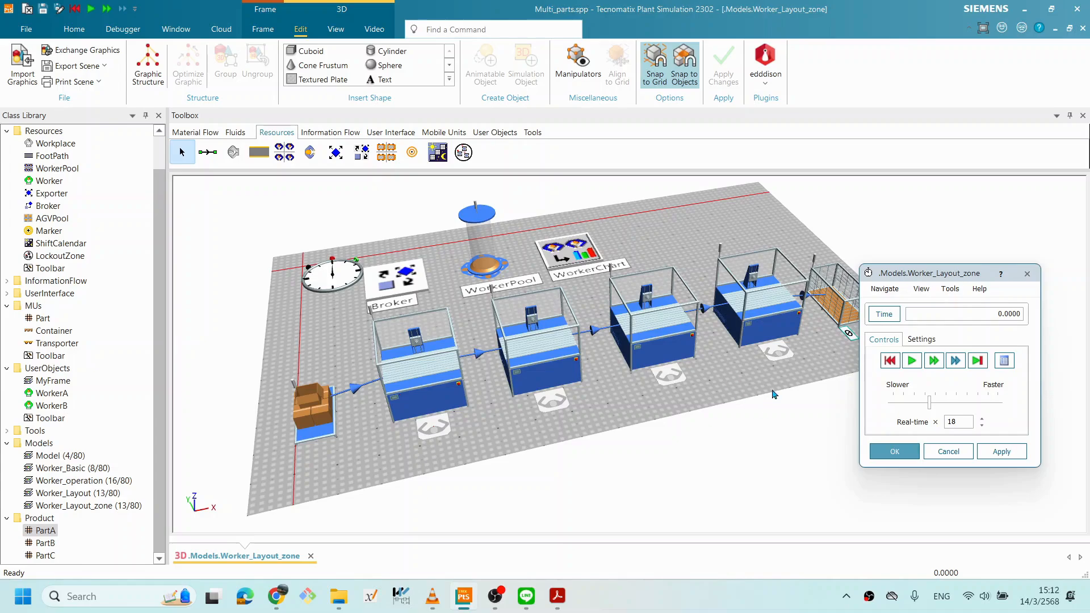
left_click_drag(934, 276, 947, 264)
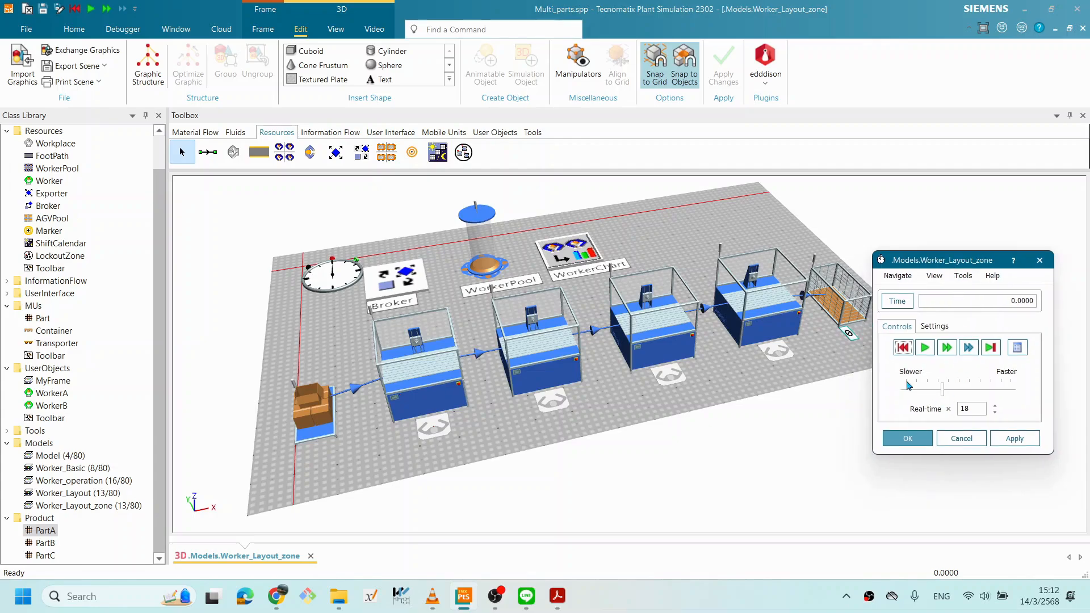
Turn off inheritance for Station1's importer processing services, set the requested service to A, and confirm the station's properties.
left_click_drag(433, 384, 458, 401)
left_click(548, 378)
double_click(548, 381)
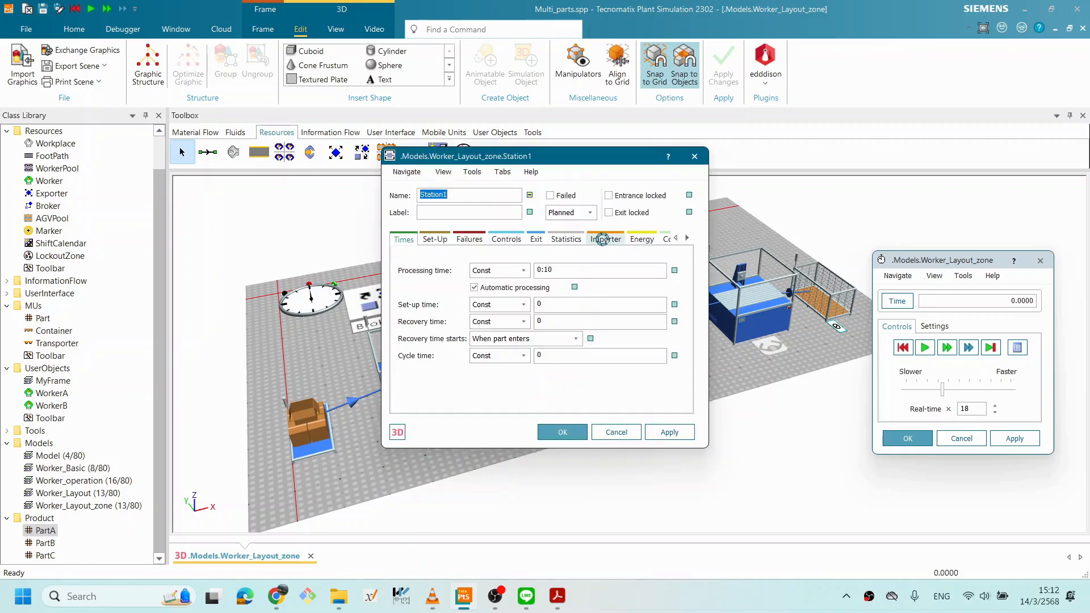
left_click(604, 240)
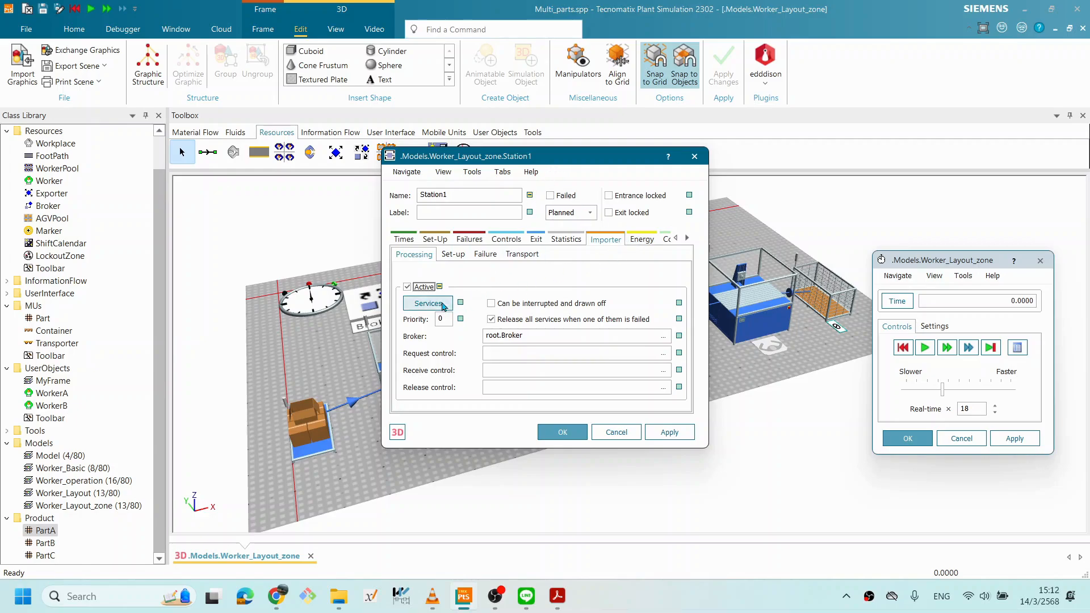
left_click(460, 303)
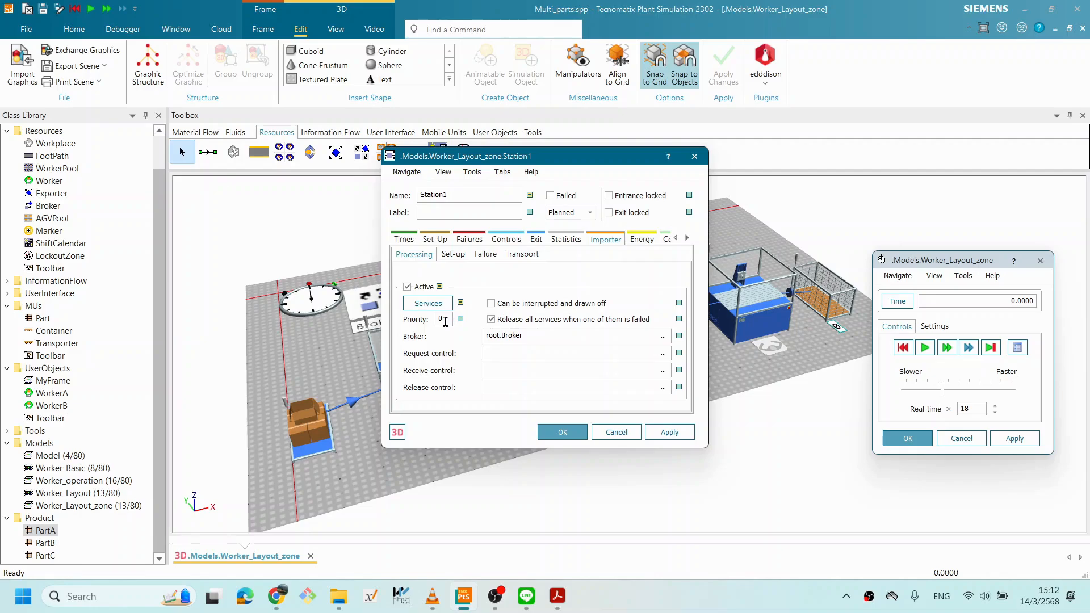
left_click(442, 305)
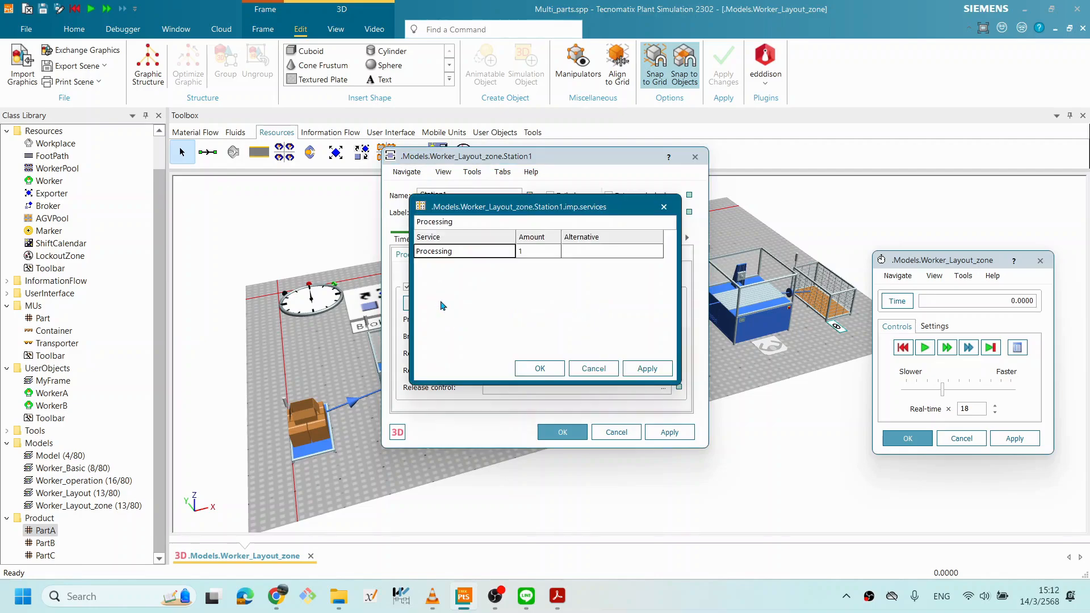
double_click(474, 251)
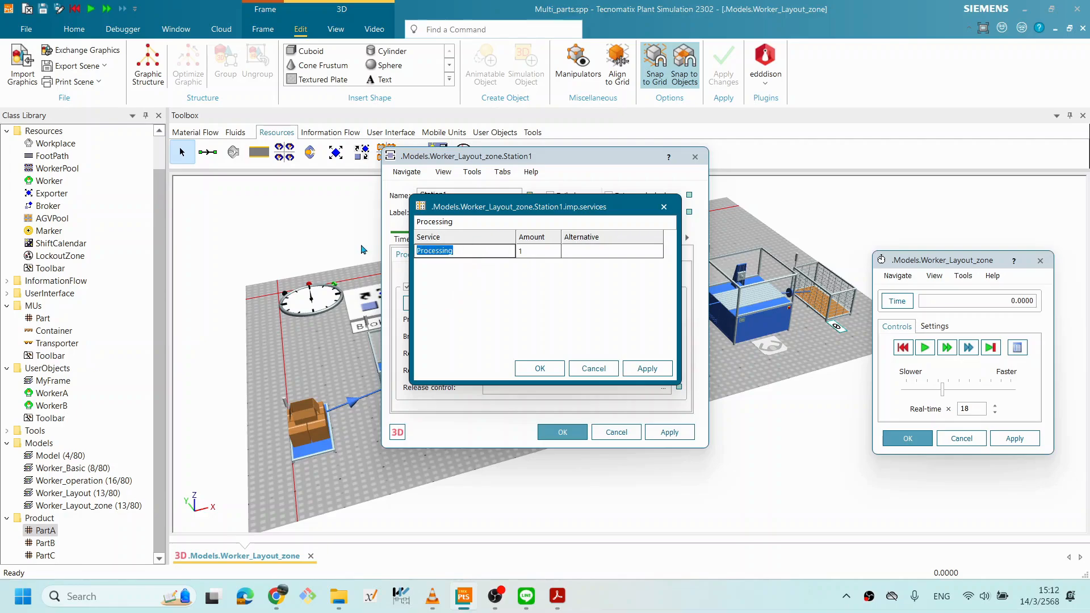
type("A")
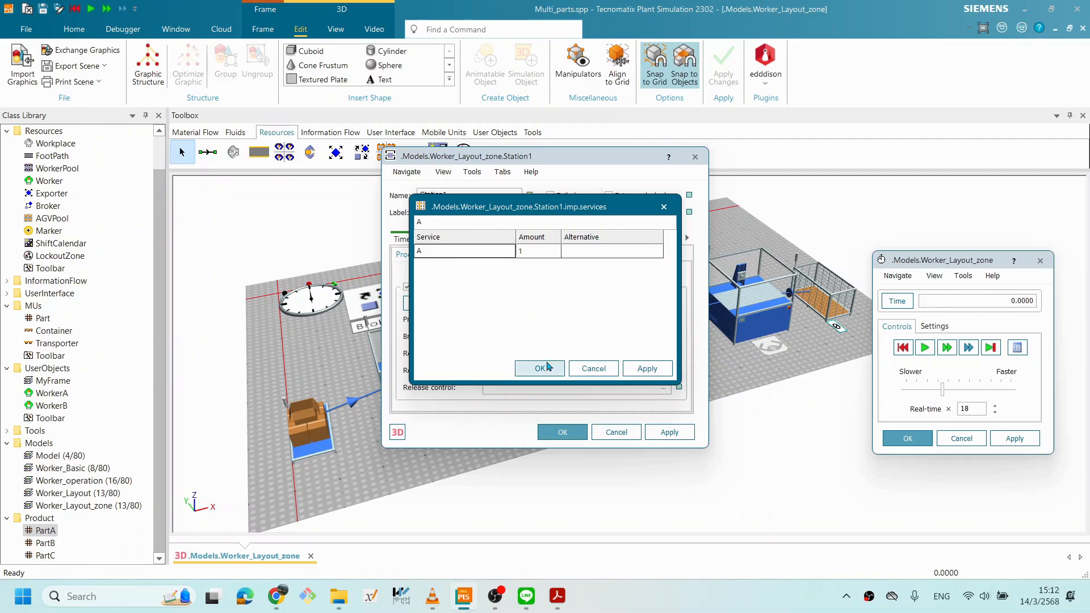
left_click(545, 367)
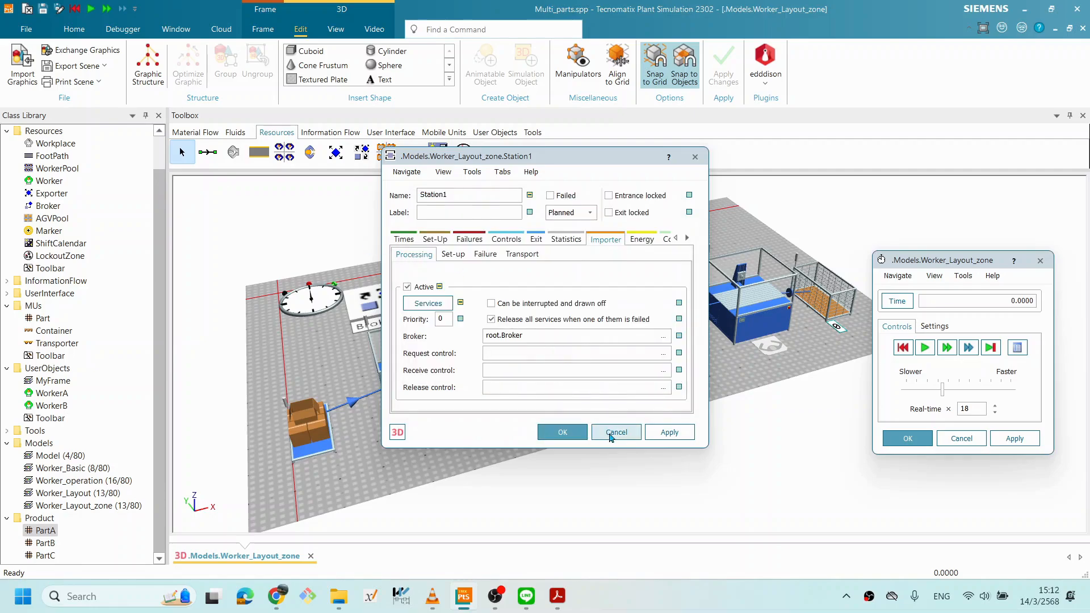
left_click(662, 431)
left_click(562, 432)
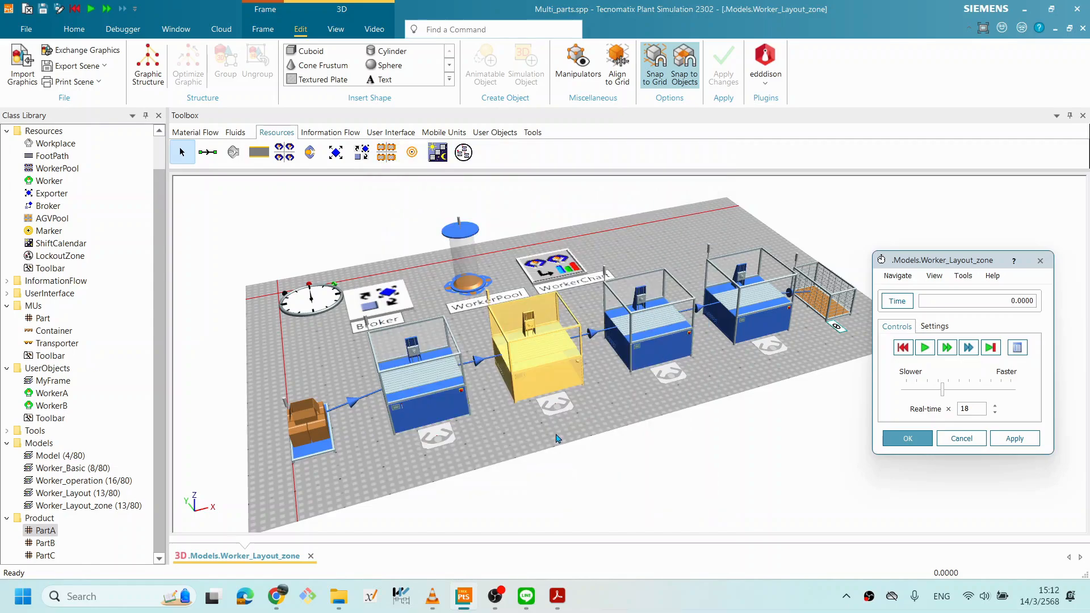
left_click(651, 346)
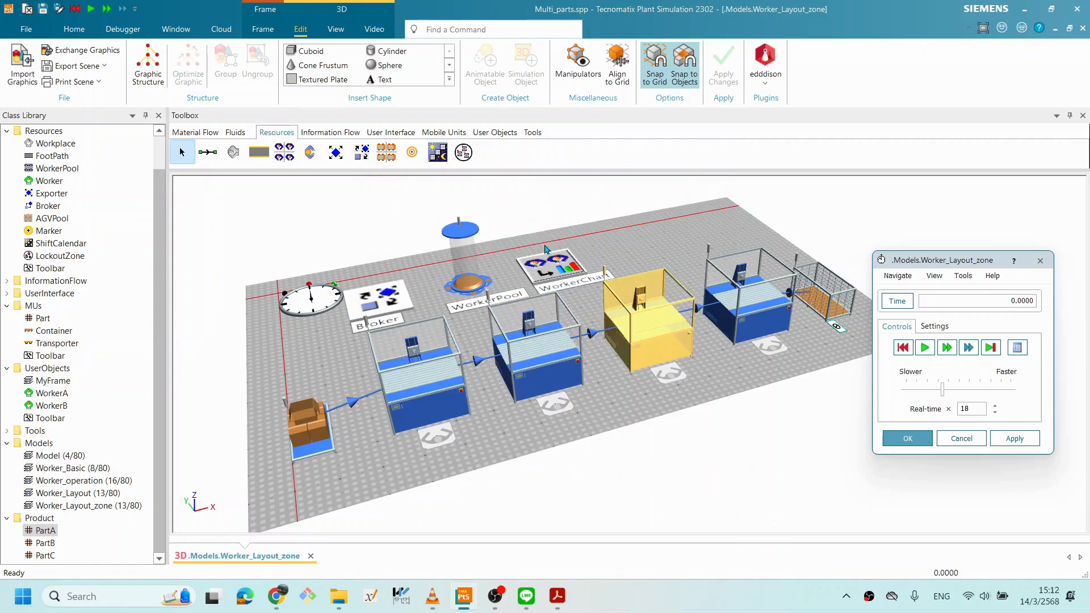
double_click(669, 341)
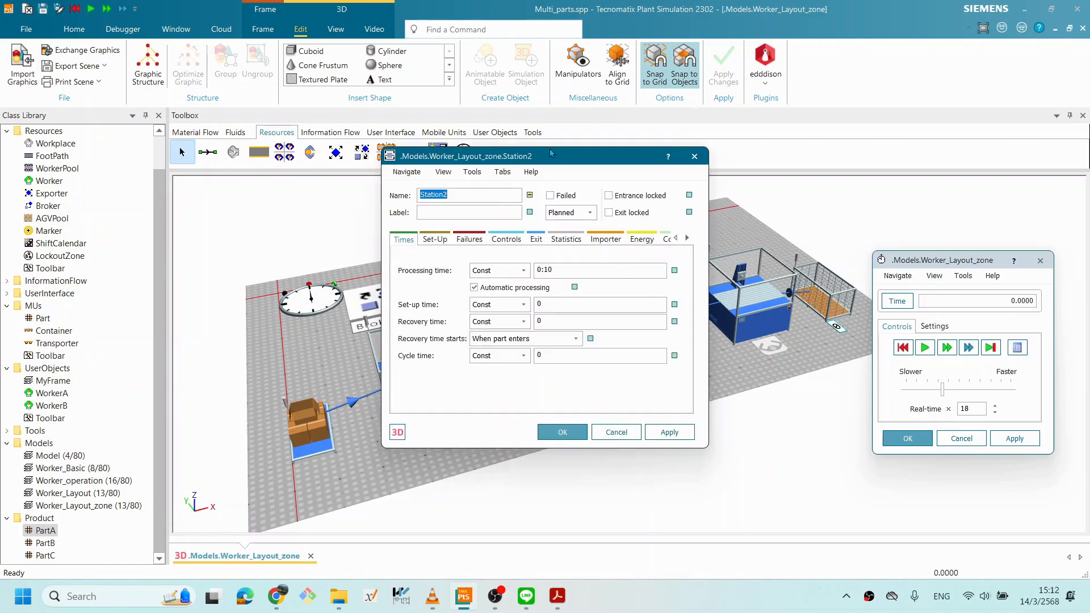
left_click(606, 239)
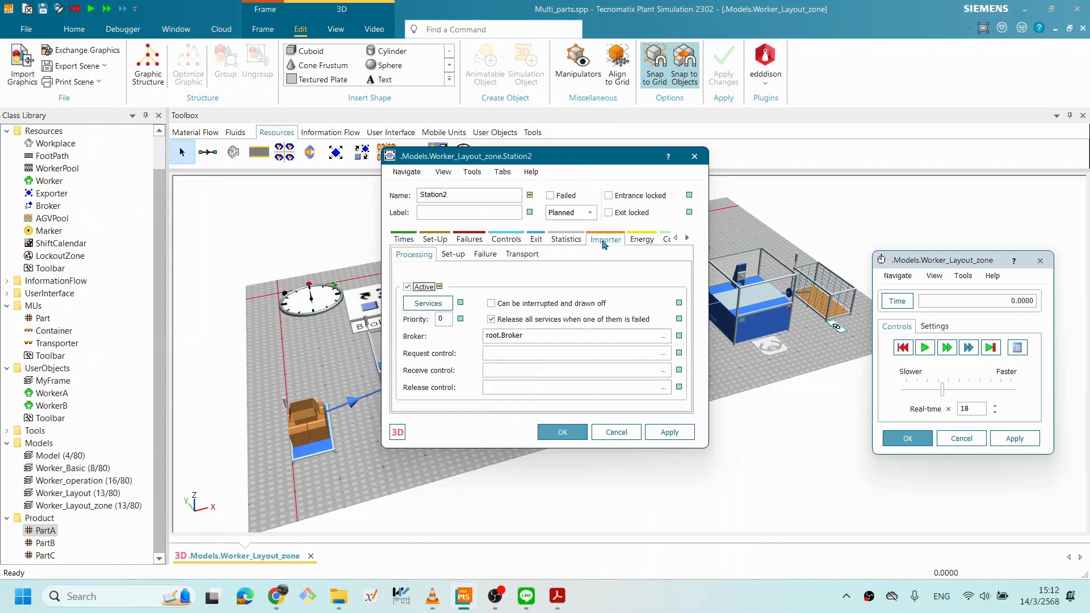
left_click(439, 306)
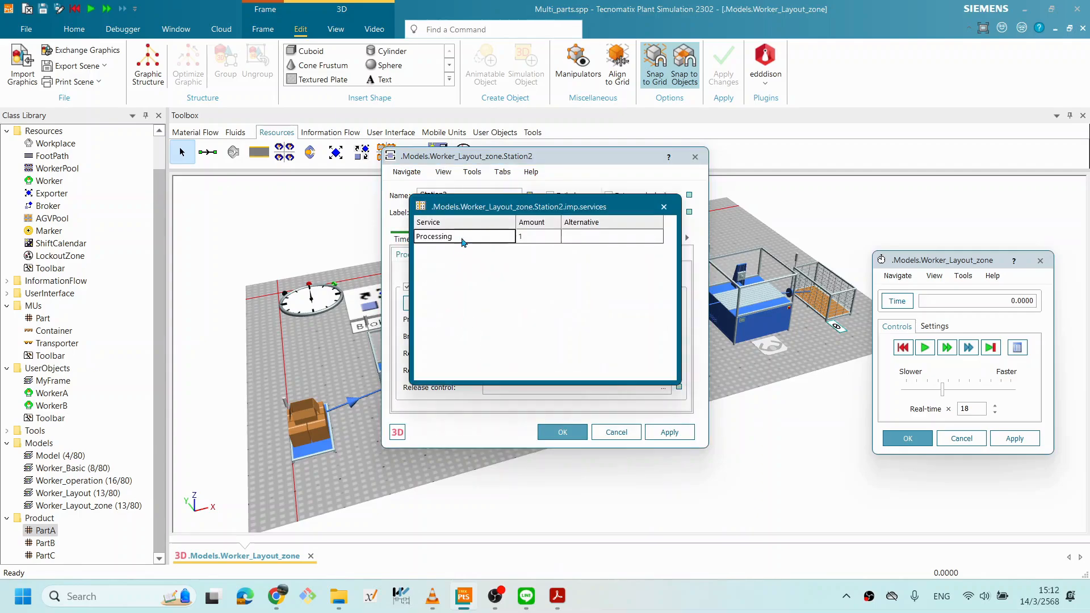
left_click(617, 432)
Turn off inheritance for Station2's importer processing services, set the requested service to B, and confirm the station's properties.
double_click(646, 347)
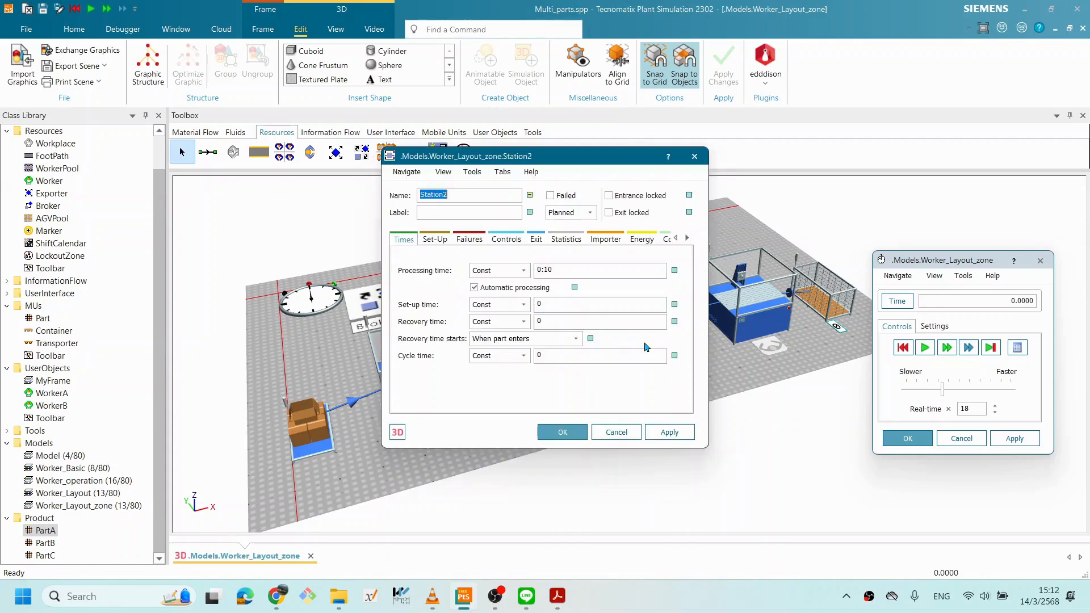
left_click(605, 239)
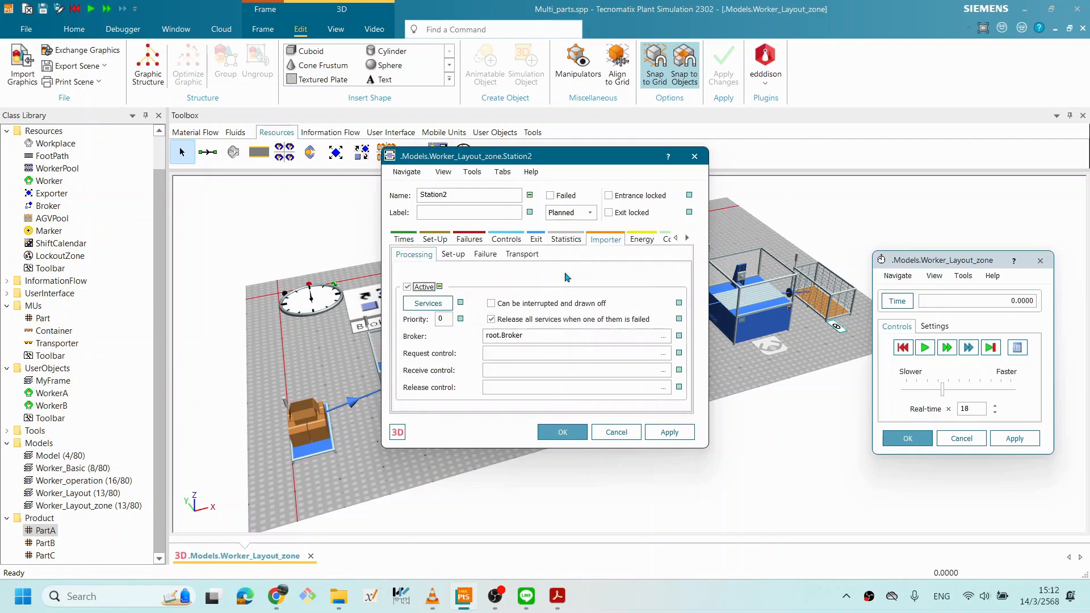
left_click(462, 303)
left_click(446, 305)
double_click(472, 253)
left_click_drag(482, 250, 334, 236)
type("B")
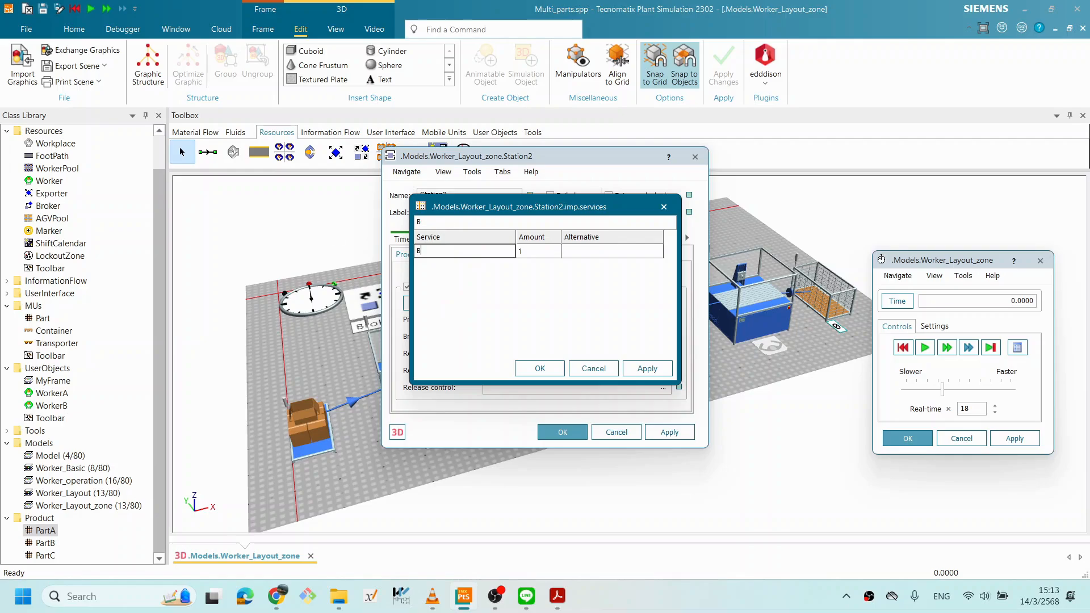
left_click(645, 367)
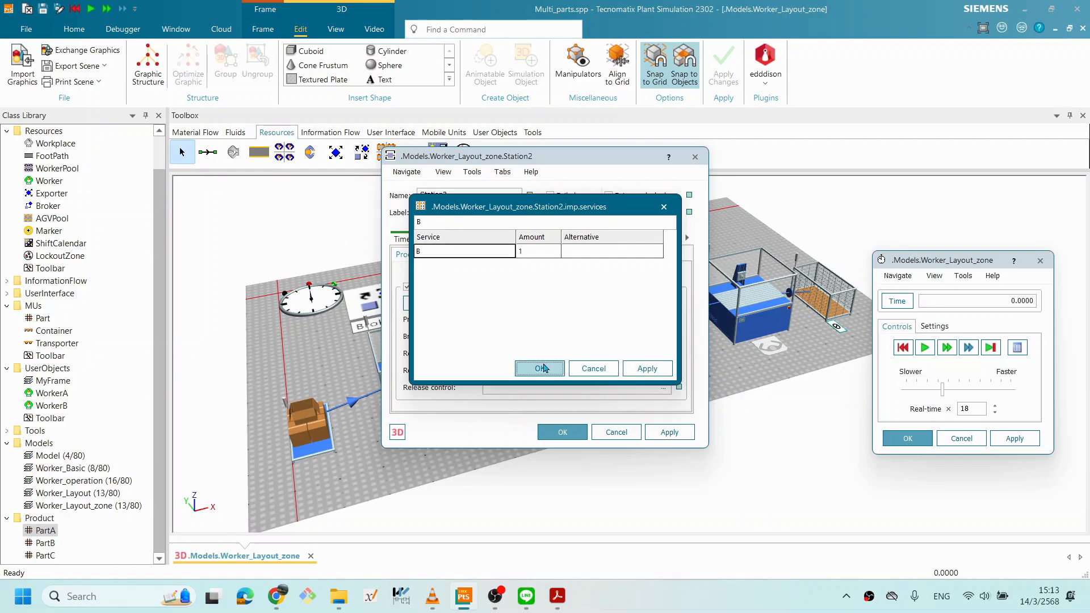
left_click(603, 370)
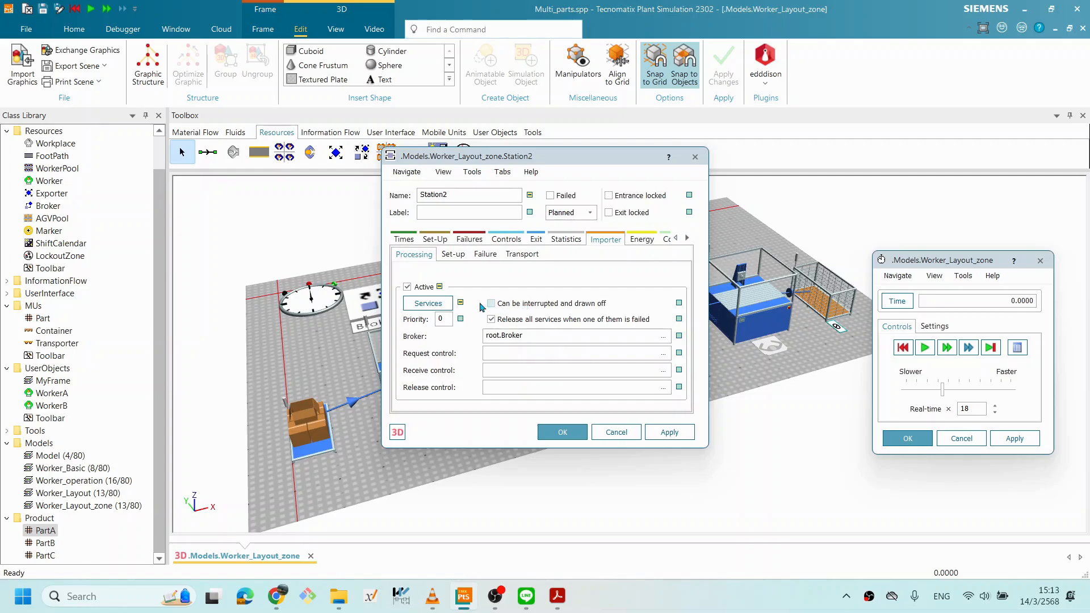
left_click(561, 433)
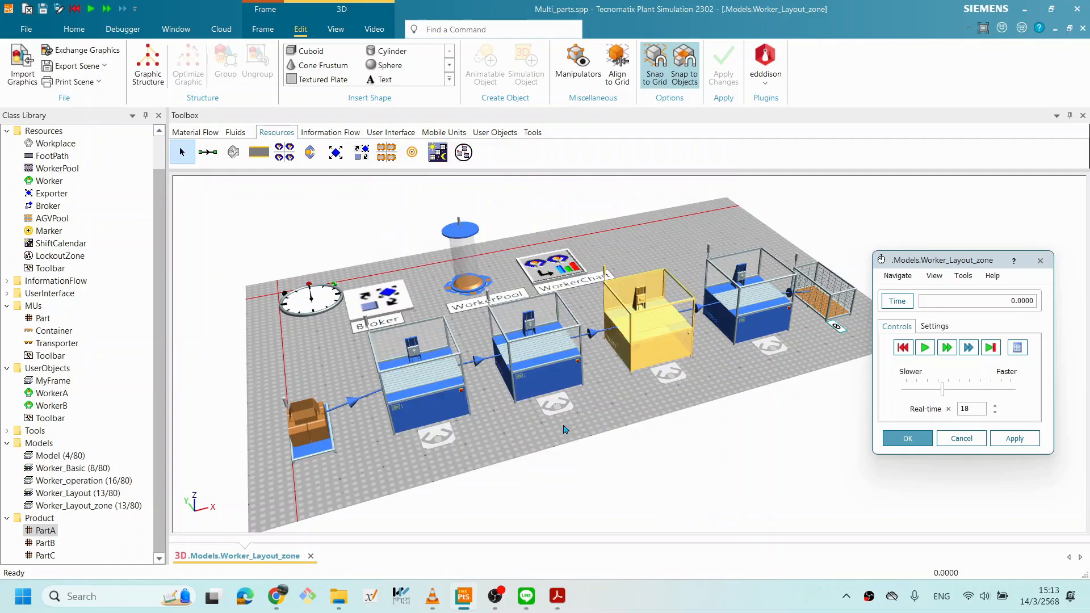
Turn off inheritance for Station11's importer processing services, request service B there, and confirm the station's properties.
double_click(748, 316)
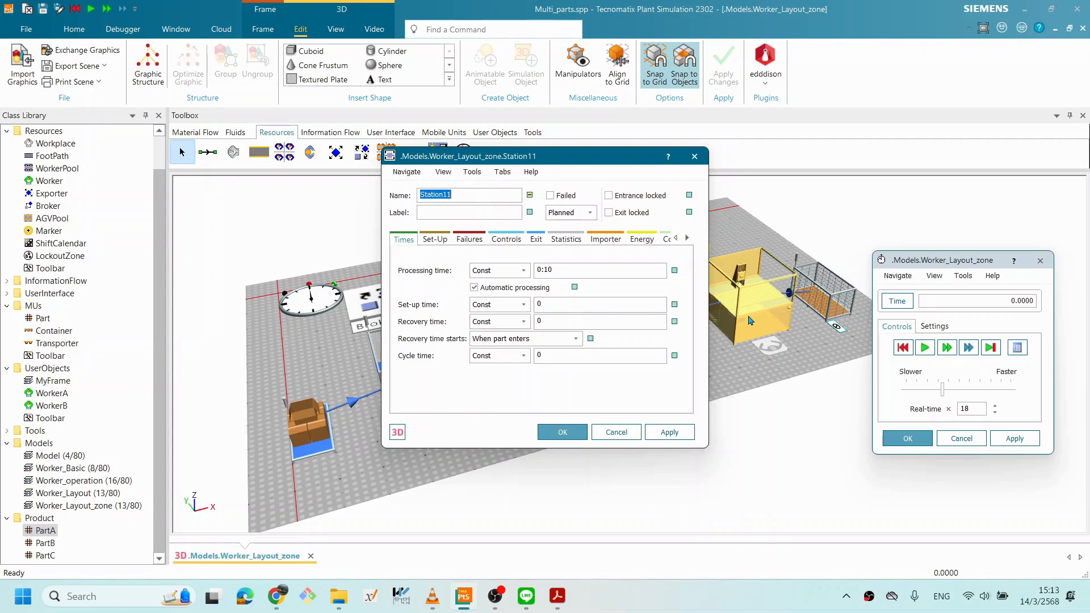
left_click(604, 241)
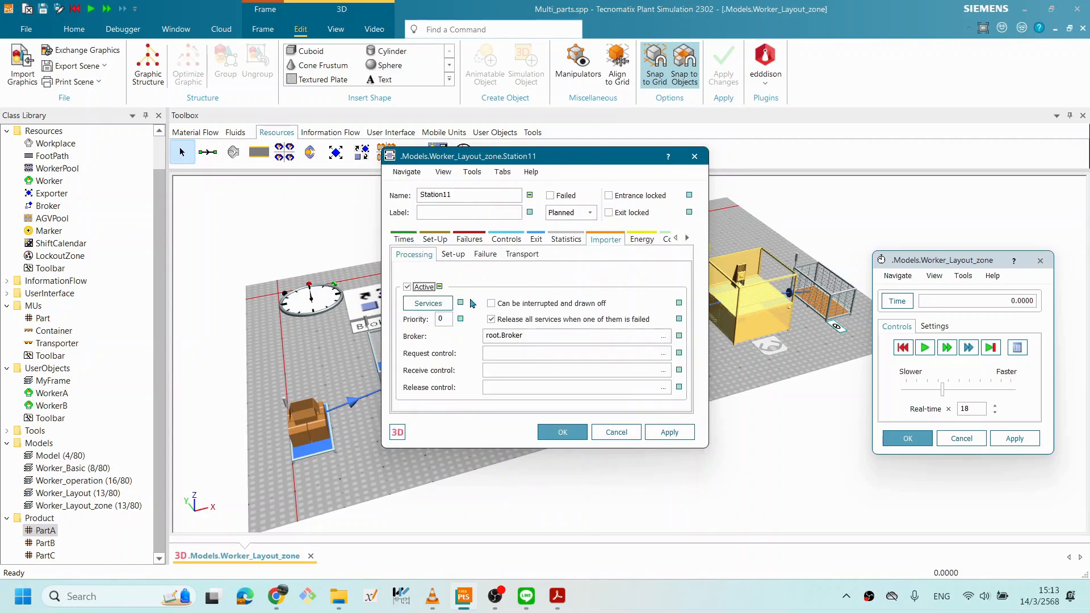
left_click(451, 305)
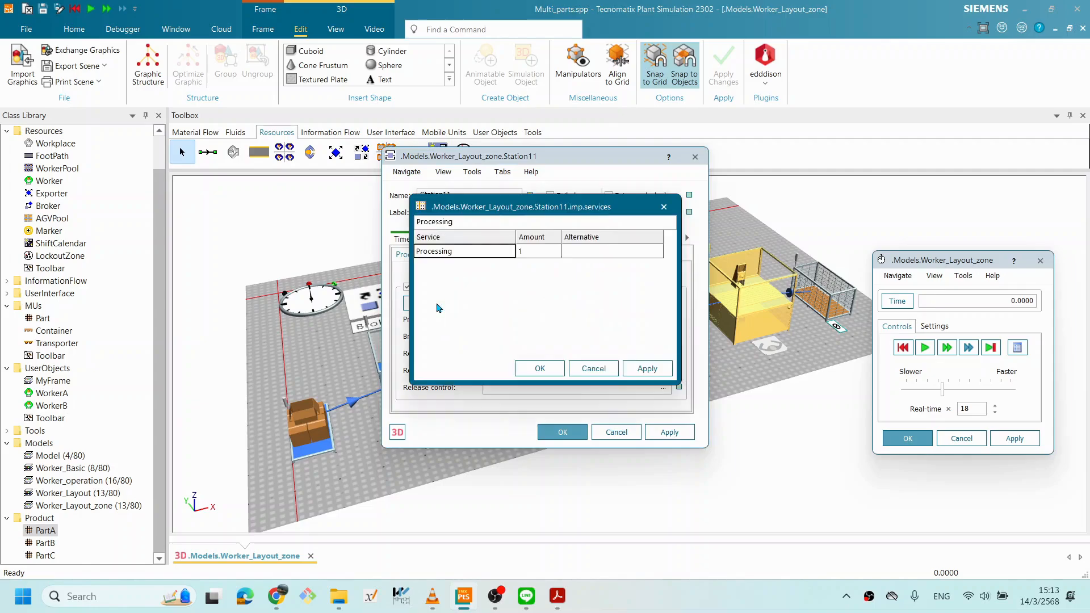
left_click(486, 250)
double_click(427, 251)
type("B")
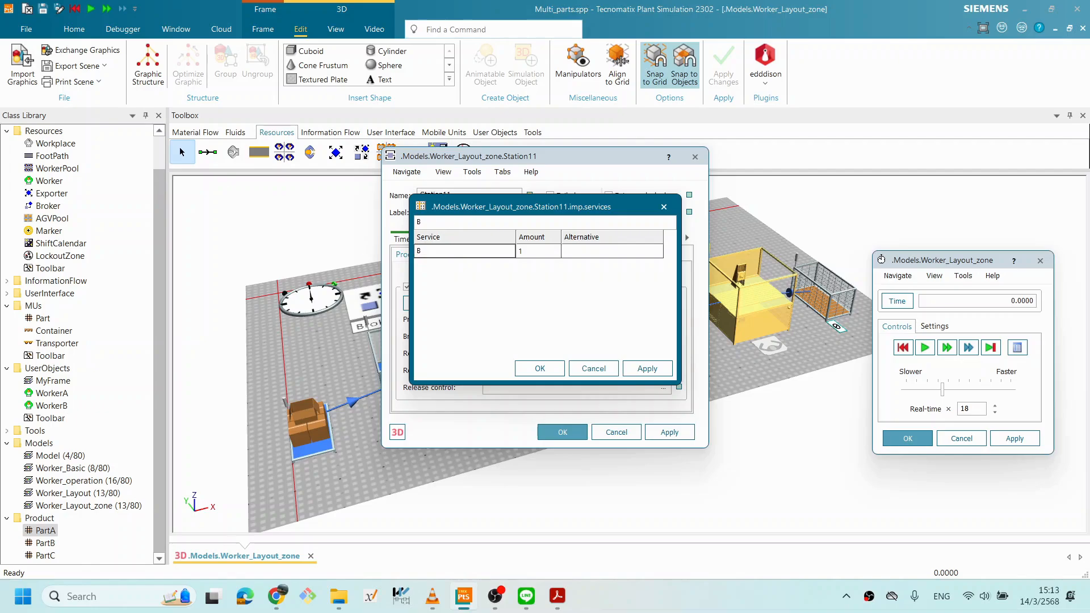
left_click(647, 369)
left_click(544, 368)
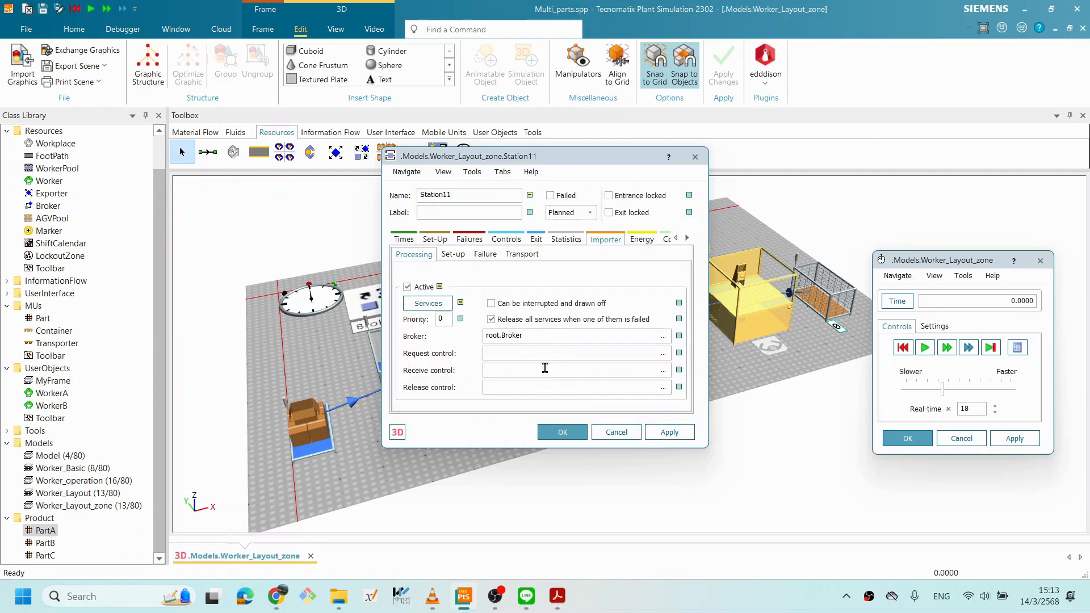
left_click(561, 432)
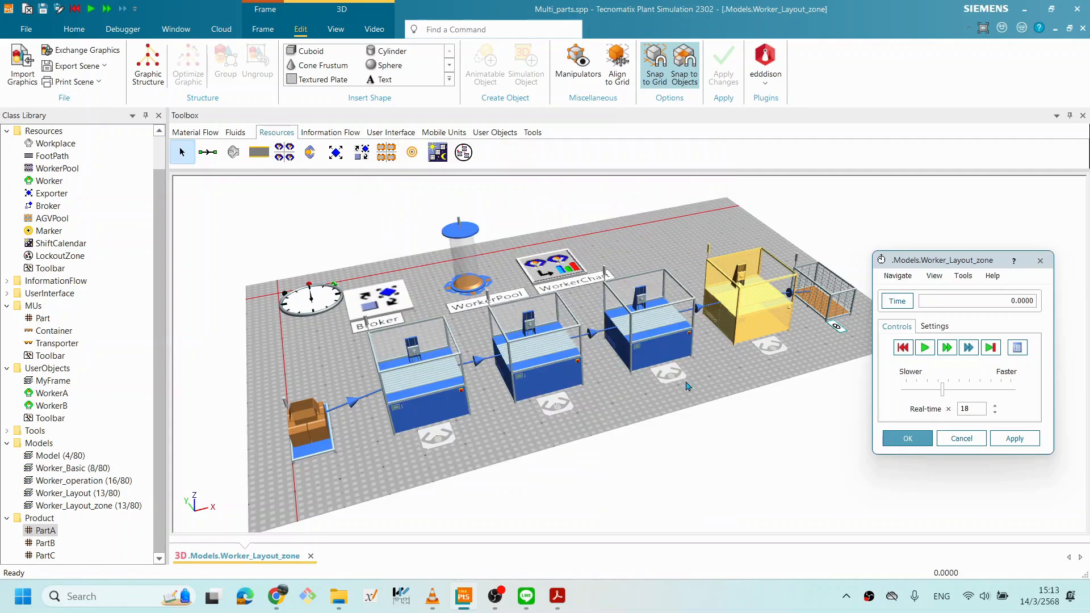
Run the simulation from the event controller to check which stations WorkerA serves with the new service requests, and reset it.
left_click(732, 369)
left_click_drag(627, 365, 600, 363)
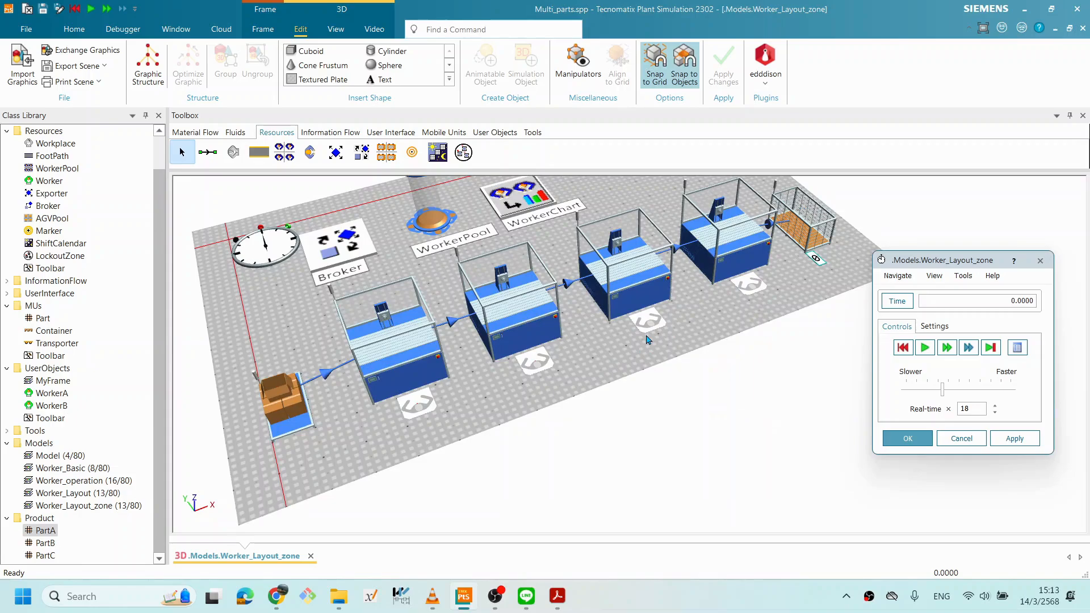
left_click_drag(694, 286, 715, 366)
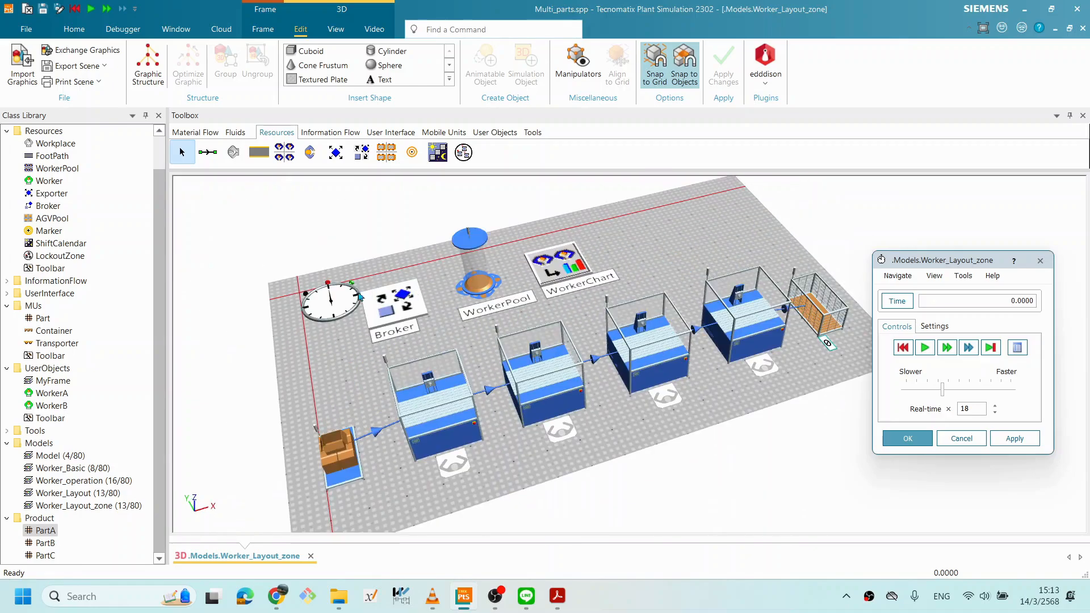
left_click(339, 297)
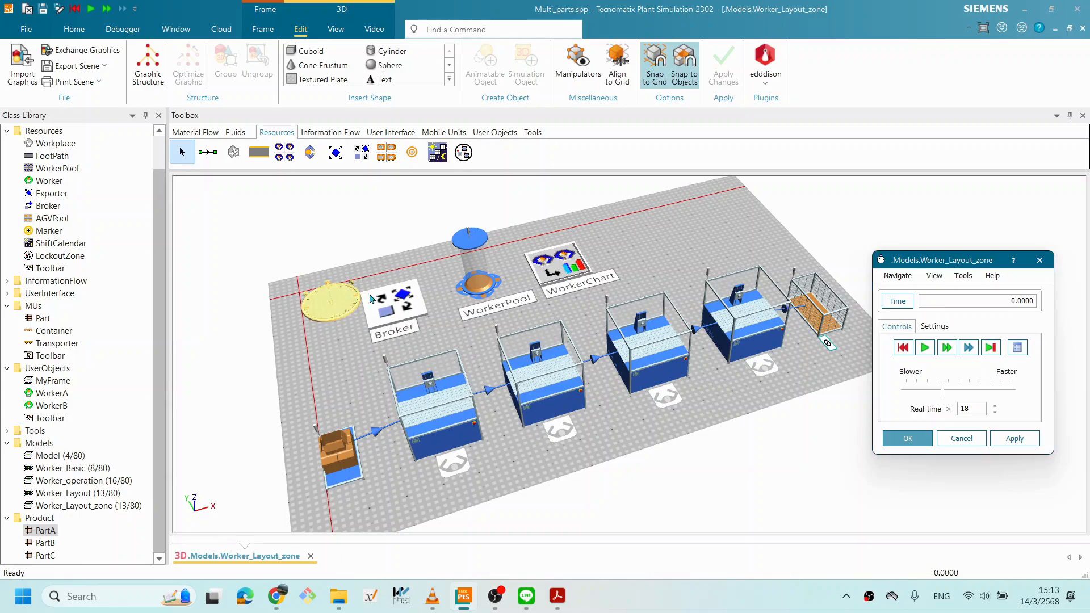
left_click_drag(914, 267, 927, 187)
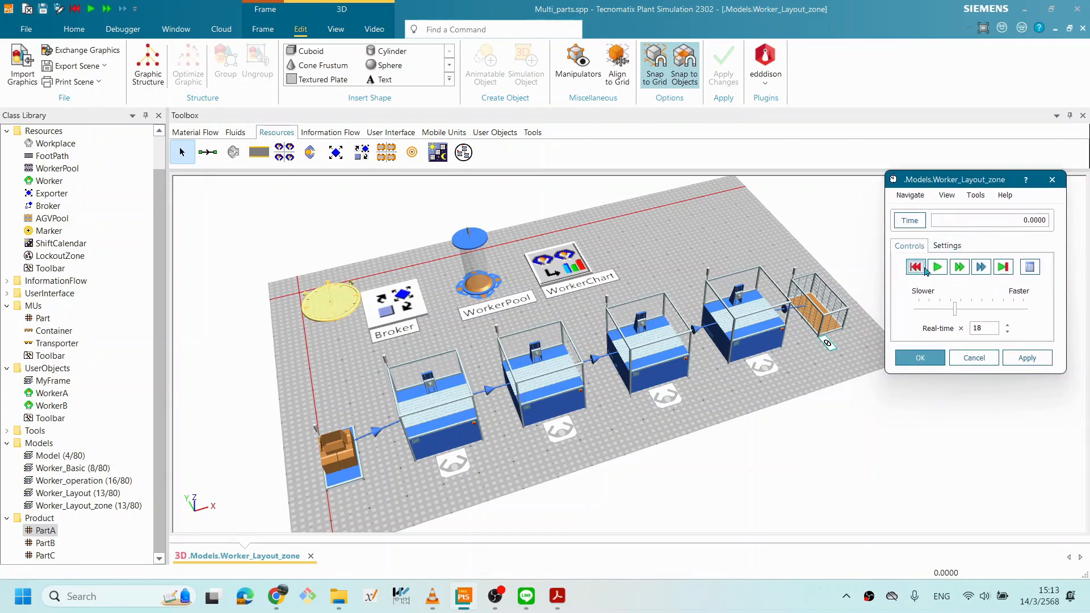
left_click(938, 268)
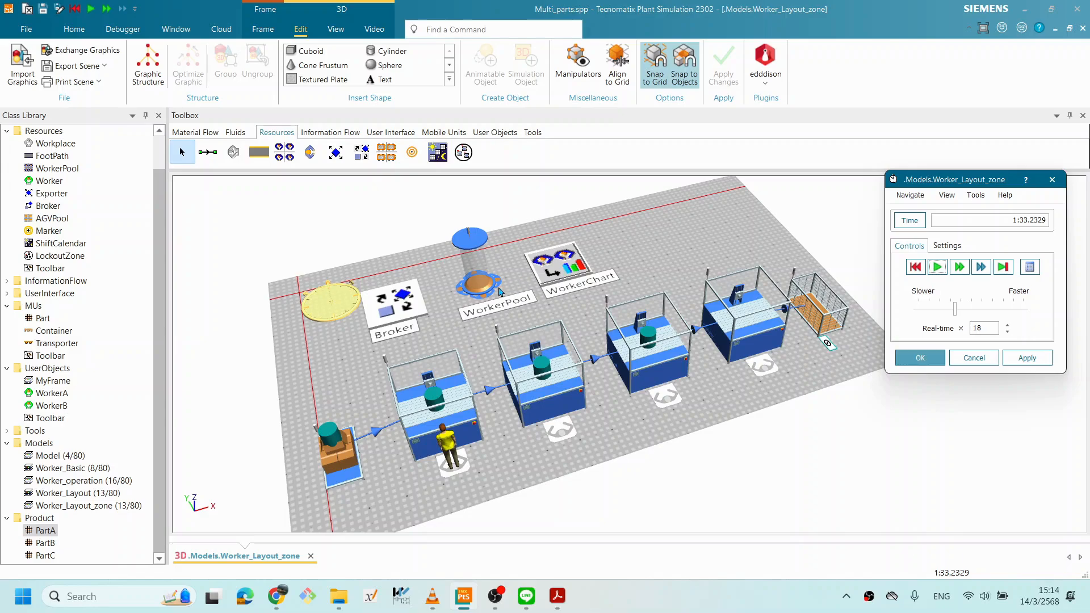
left_click(916, 267)
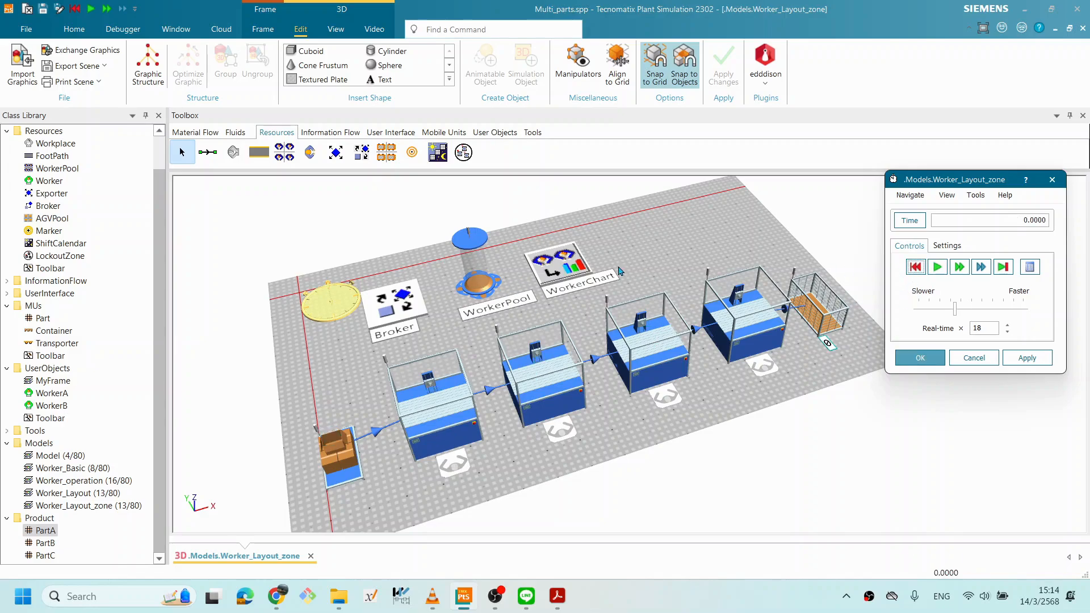
Enter B as the additional service for WorkerB in the WorkerPool's creation table and apply it.
double_click(482, 278)
left_click(534, 280)
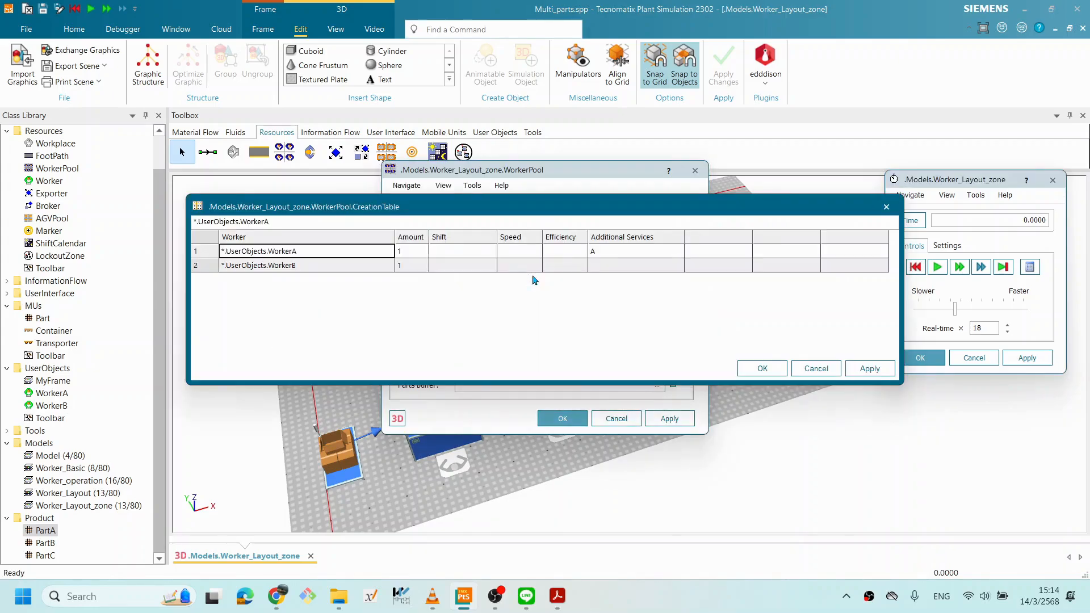
left_click(299, 266)
left_click(621, 267)
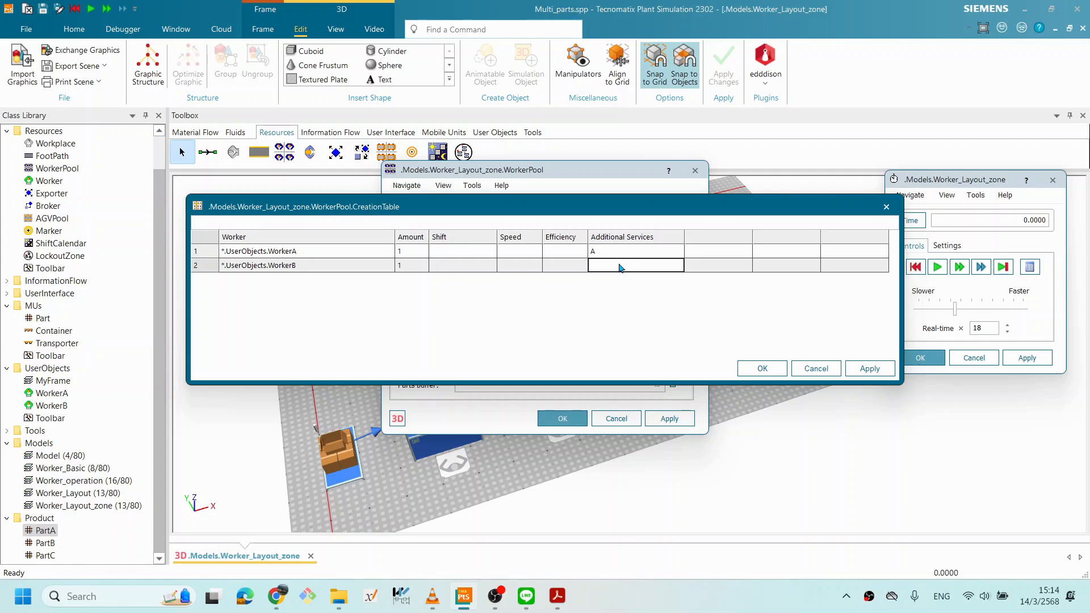
left_click(620, 252)
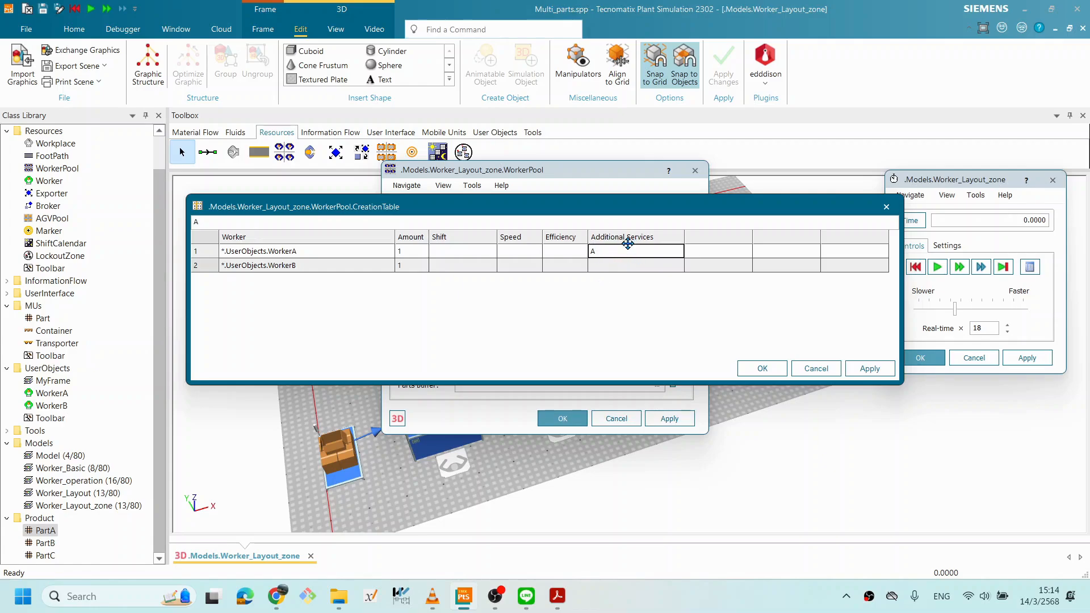
double_click(607, 264)
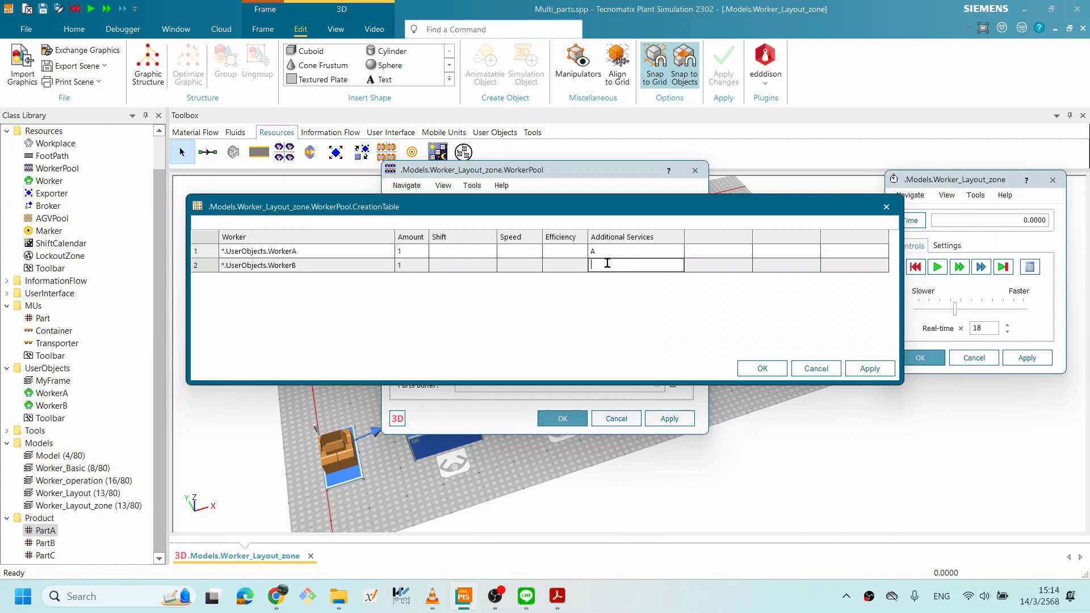
left_click(872, 367)
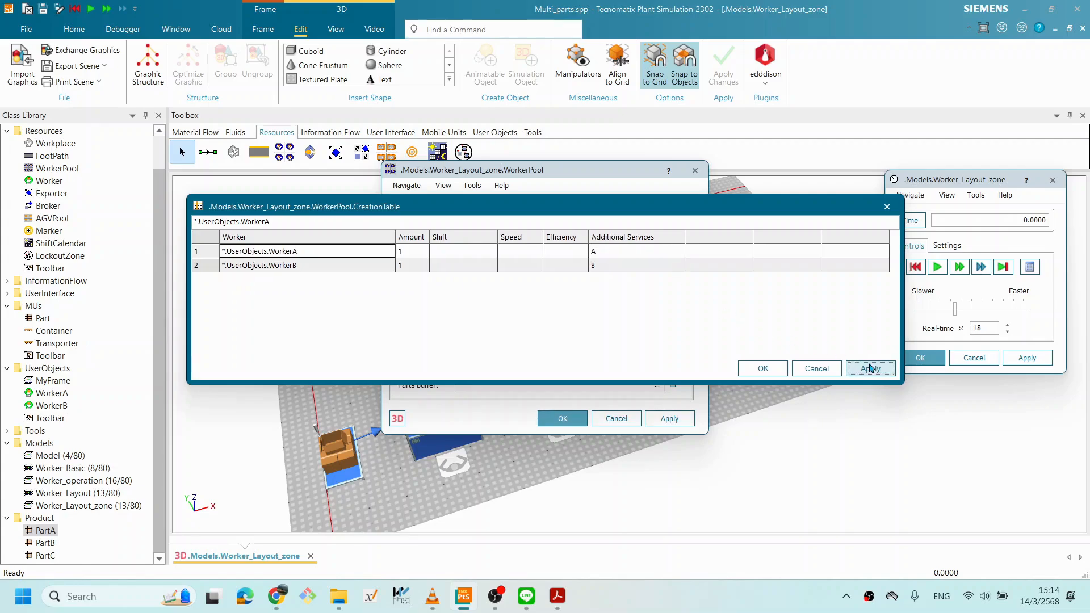
Confirm the creation table and the WorkerPool's properties.
left_click(761, 368)
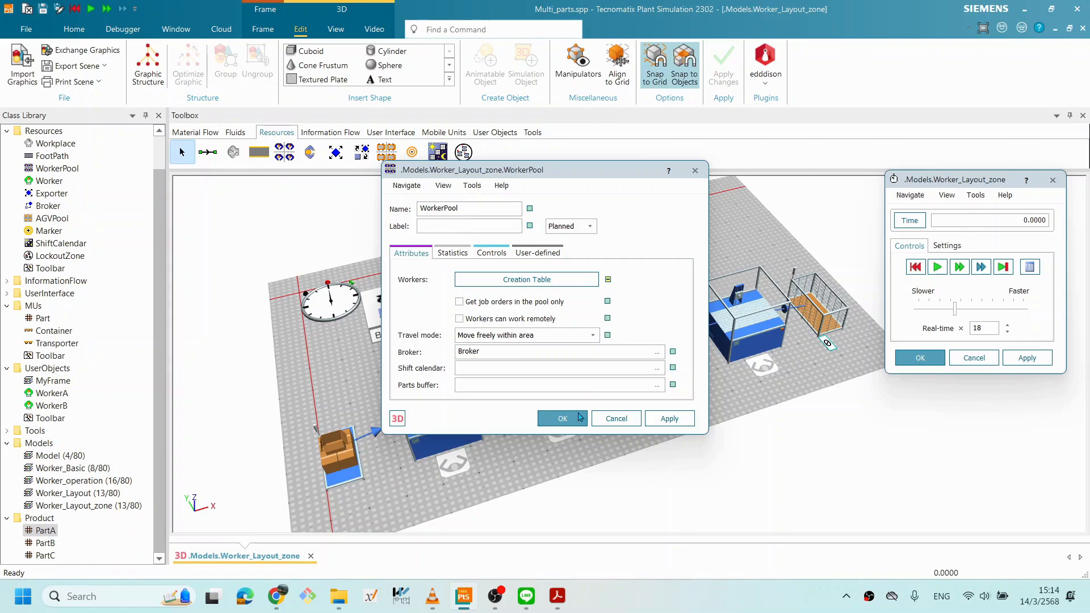
left_click(670, 418)
left_click(565, 420)
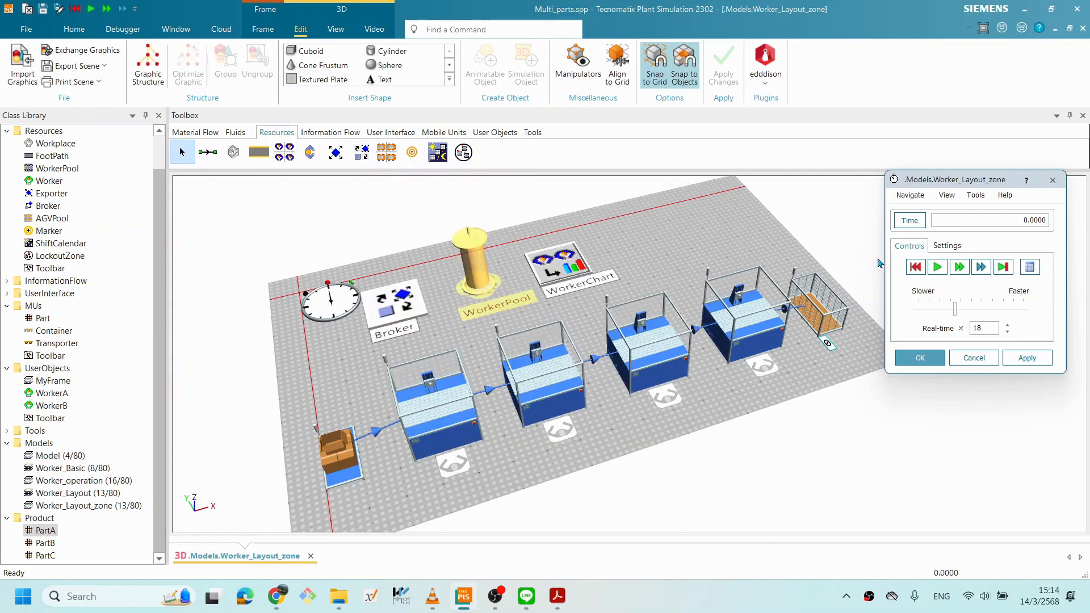
Reset and run the simulation from the event controller, raising the real-time factor up to 10000 to reach the end of the run.
left_click(918, 266)
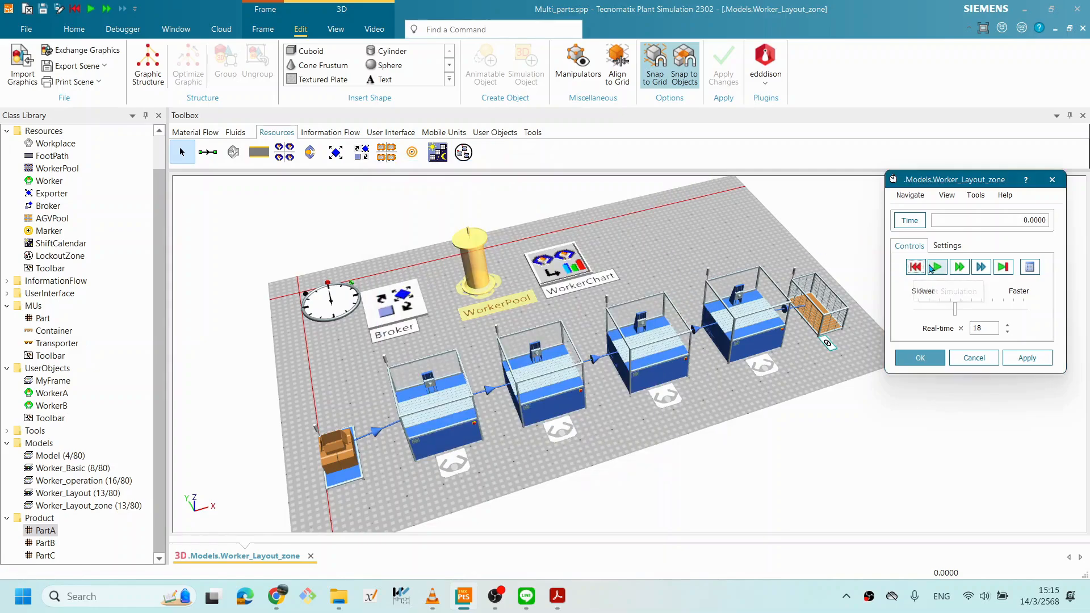
left_click(945, 271)
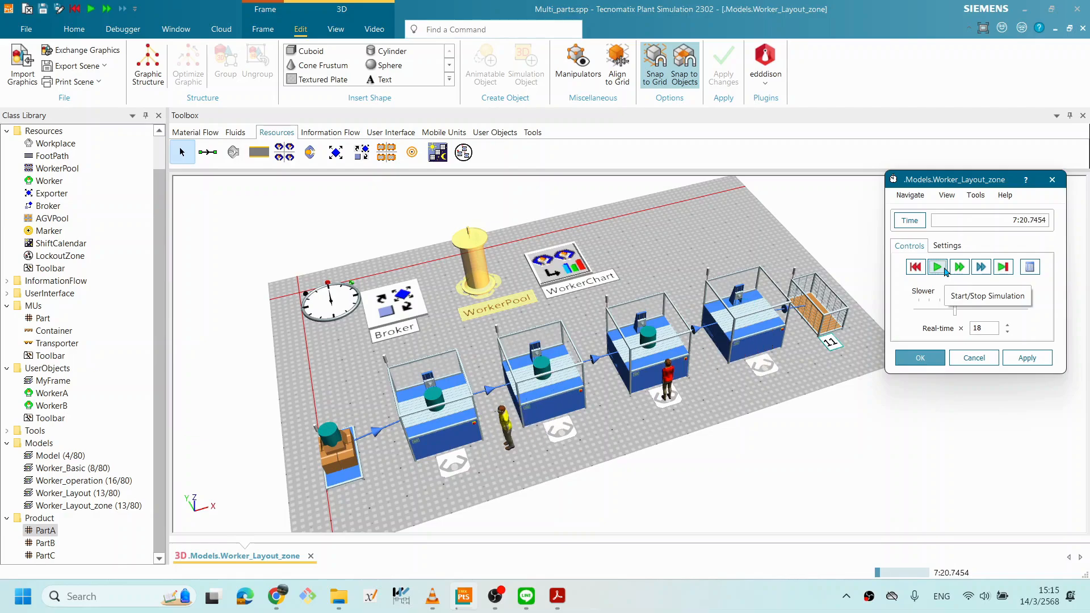
left_click_drag(955, 308, 990, 307)
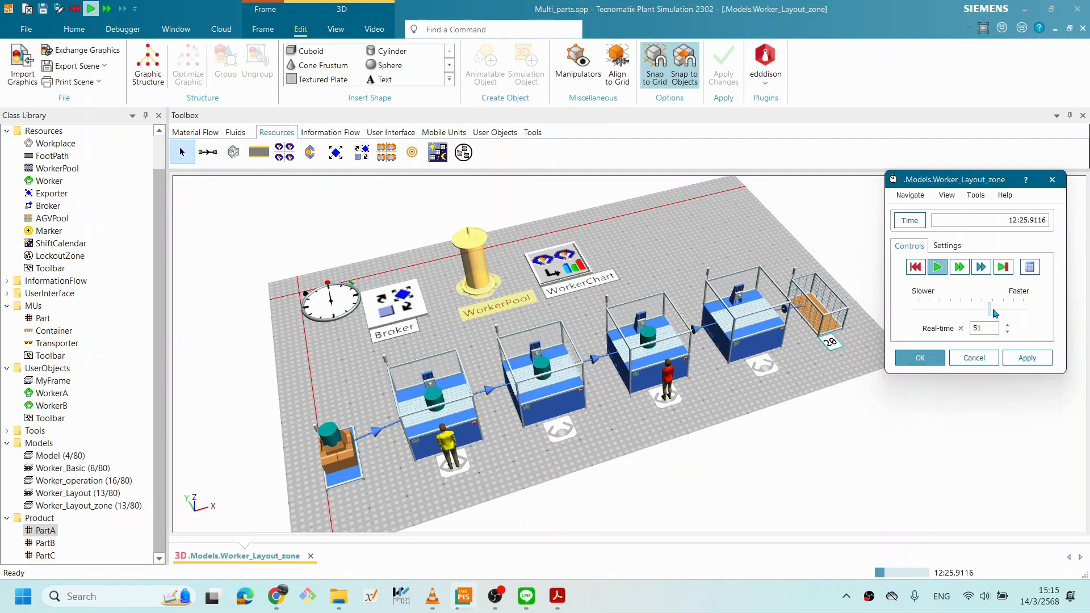
left_click_drag(512, 367, 565, 327)
scroll(565, 327, "up", 5)
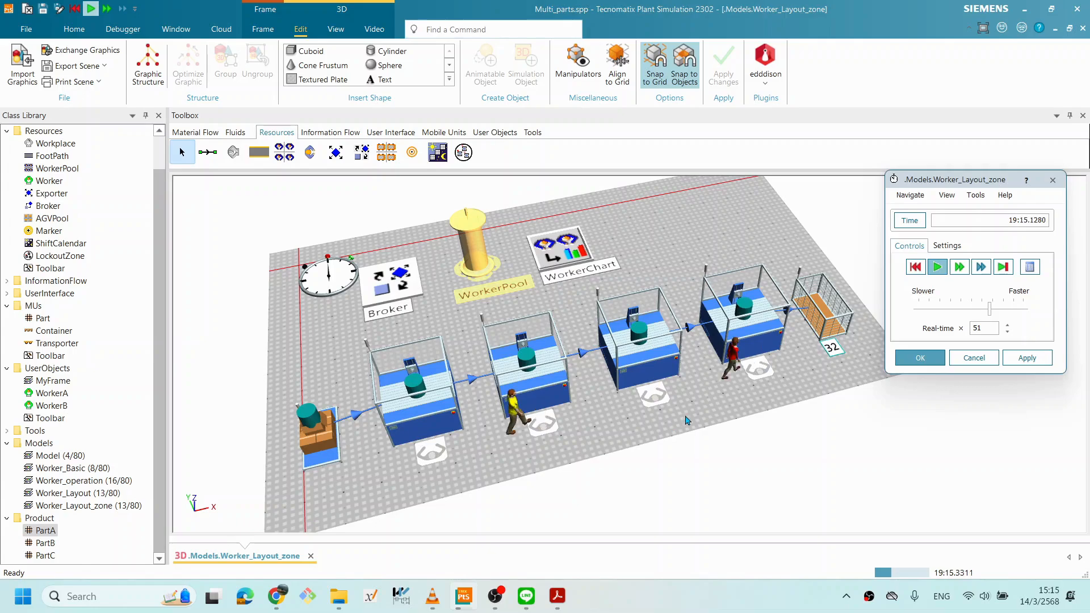
left_click(1005, 312)
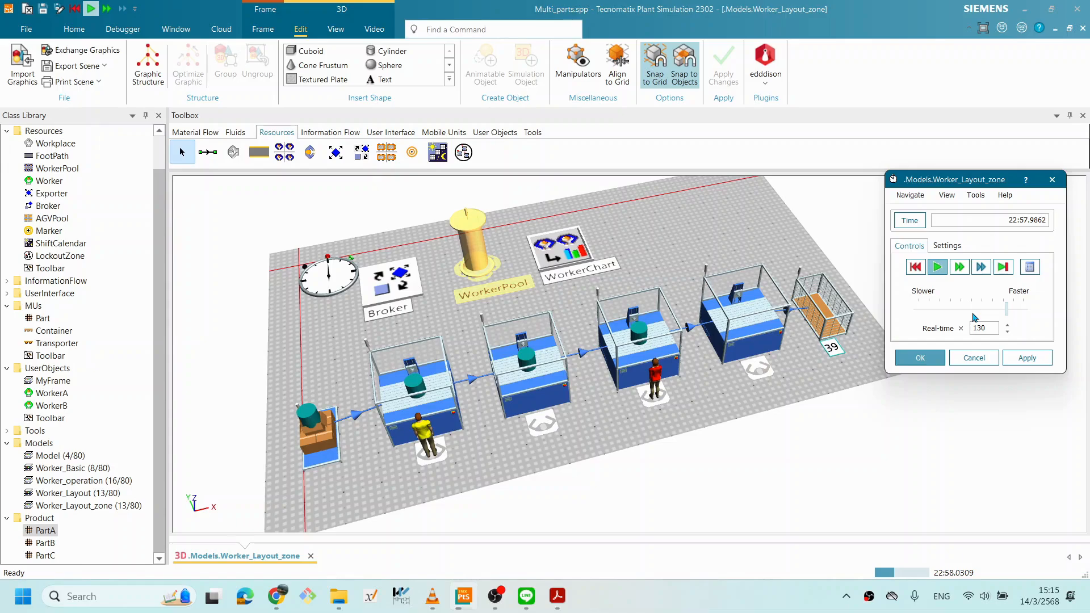
left_click_drag(1010, 312, 1045, 311)
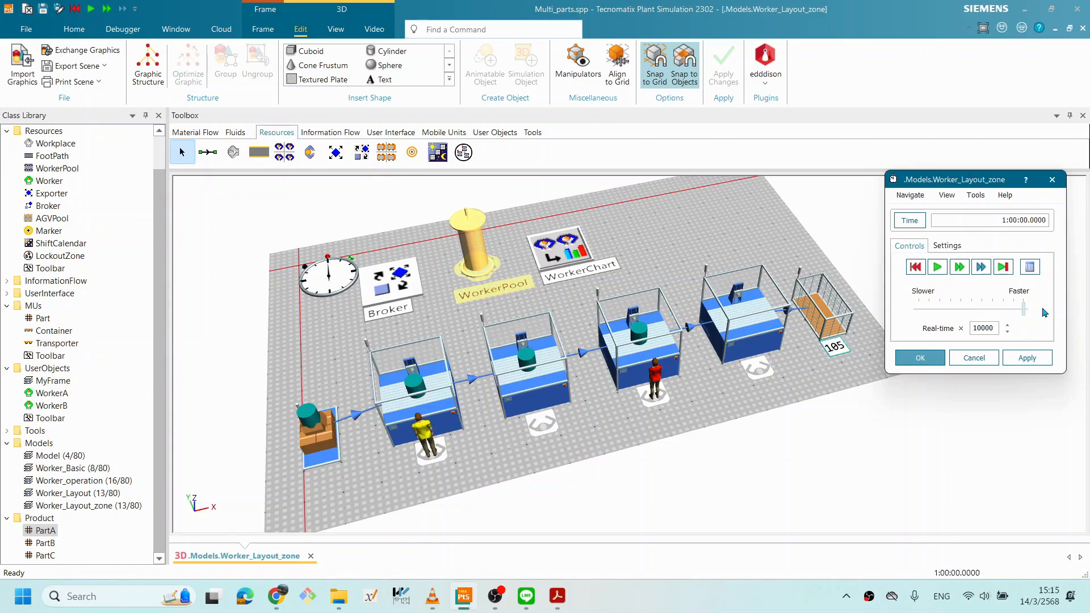
Examine the event controller's date and end-time settings, keeping its window clear of the production line.
left_click(954, 245)
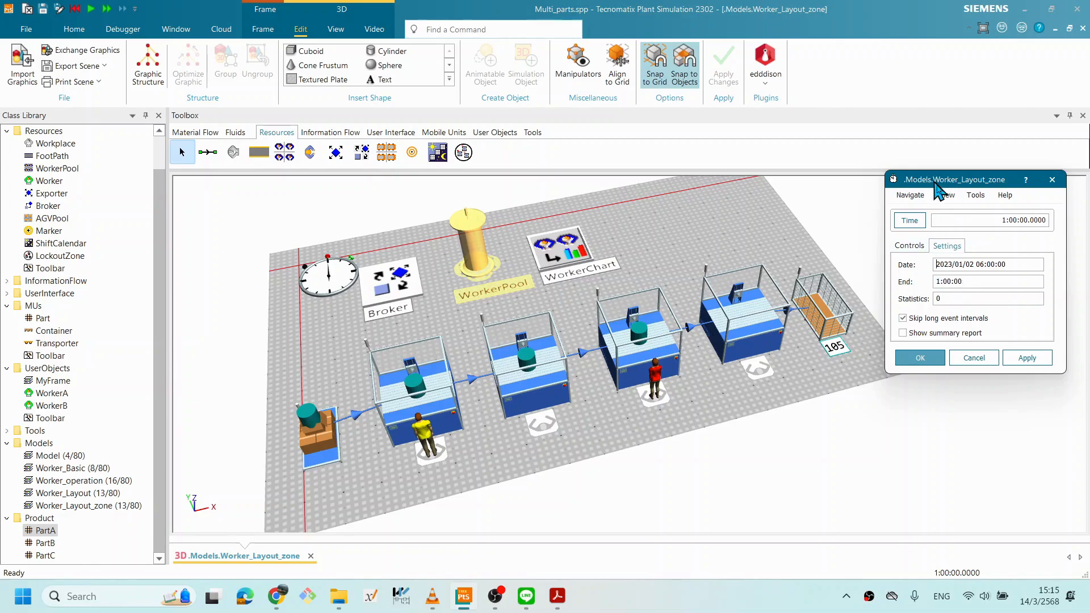
left_click_drag(935, 184, 1004, 399)
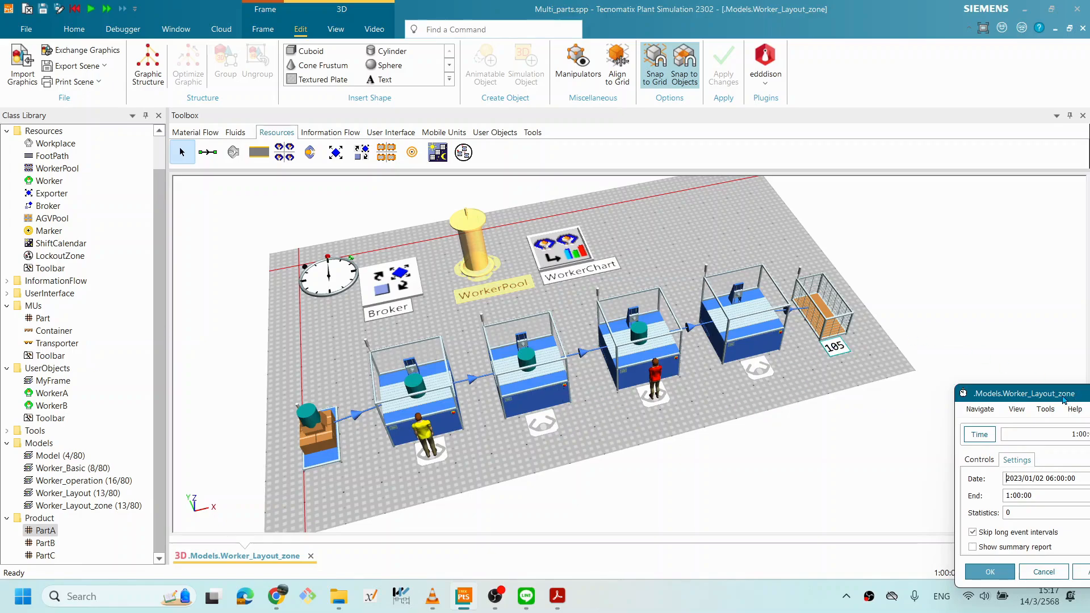
left_click_drag(1048, 395, 234, 165)
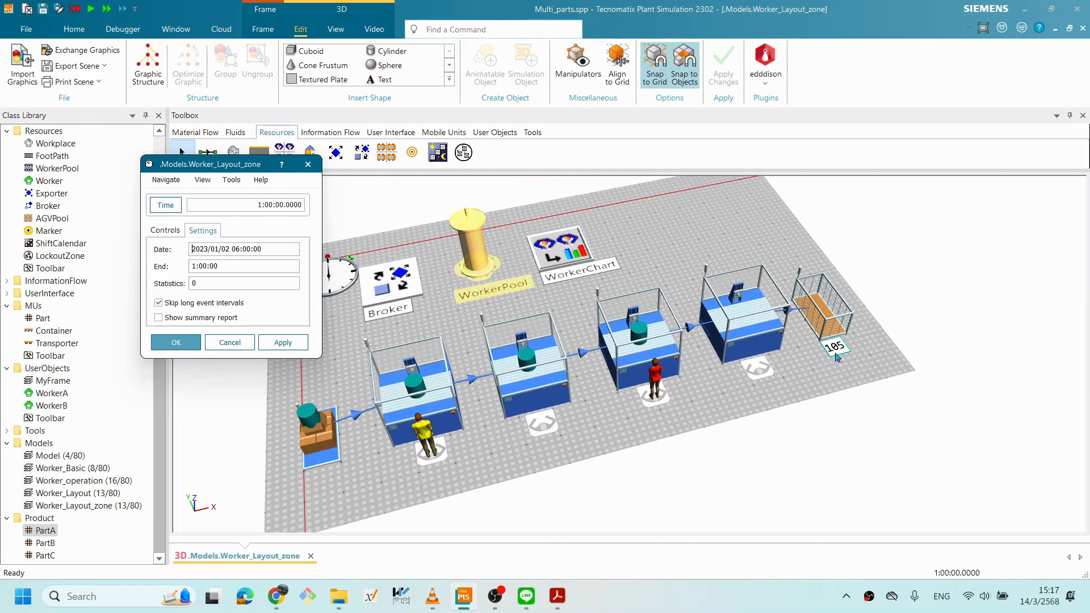
left_click_drag(230, 168, 987, 246)
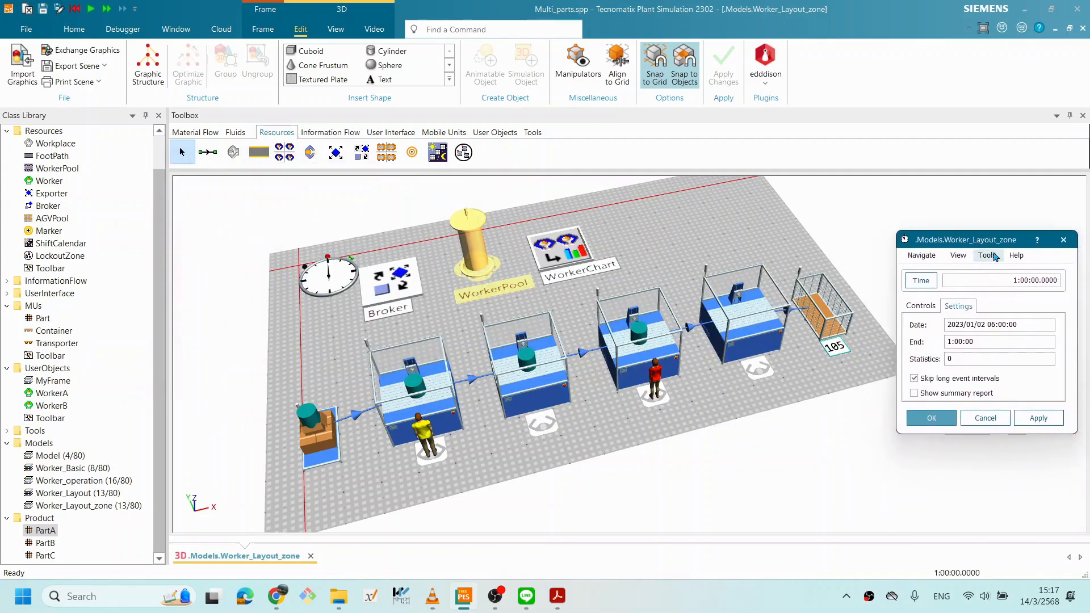
Display the WorkerChart's utilization chart, compare WorkerA and WorkerB, and close the chart.
left_click(593, 438)
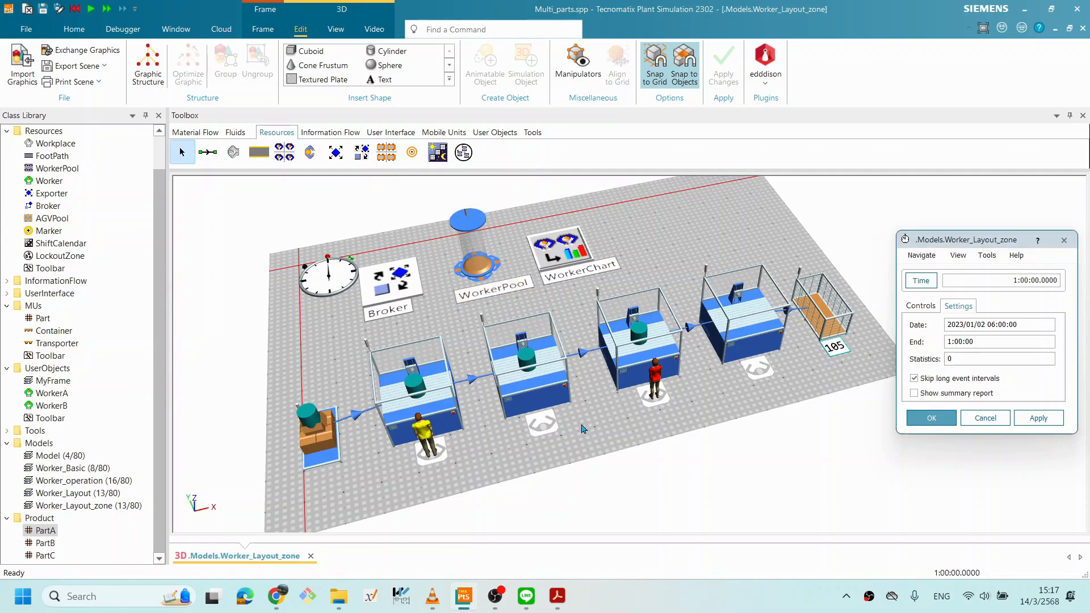
double_click(585, 257)
left_click(588, 399)
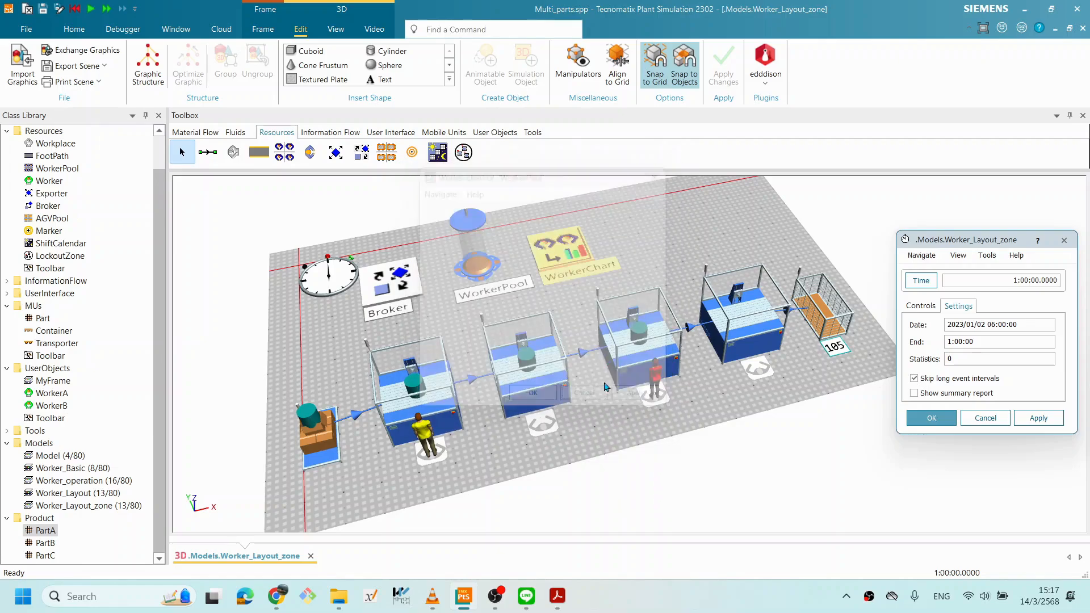
left_click(576, 249)
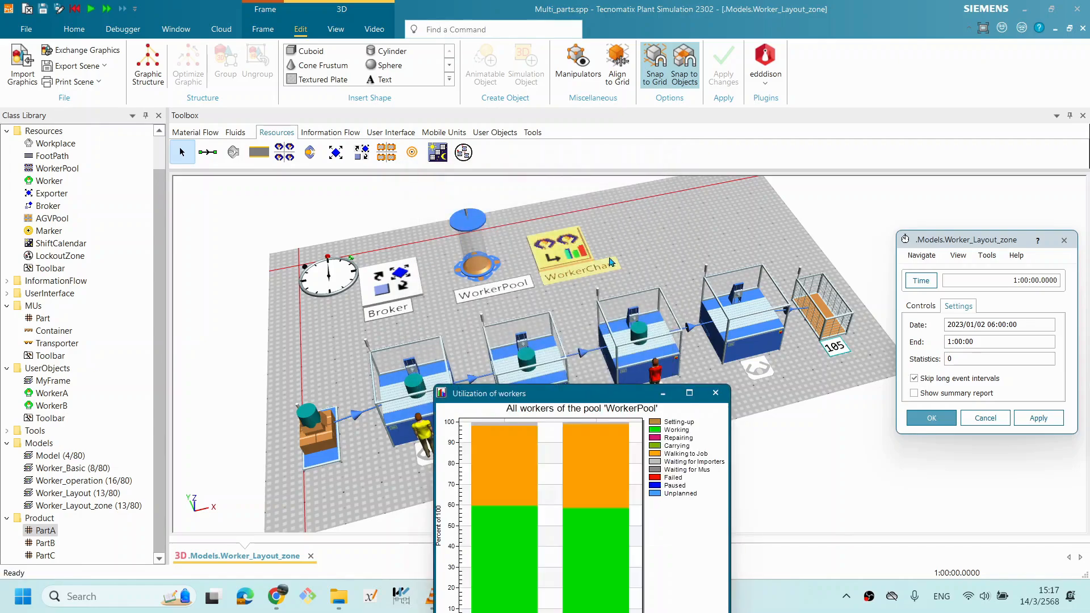
left_click_drag(571, 400, 215, 169)
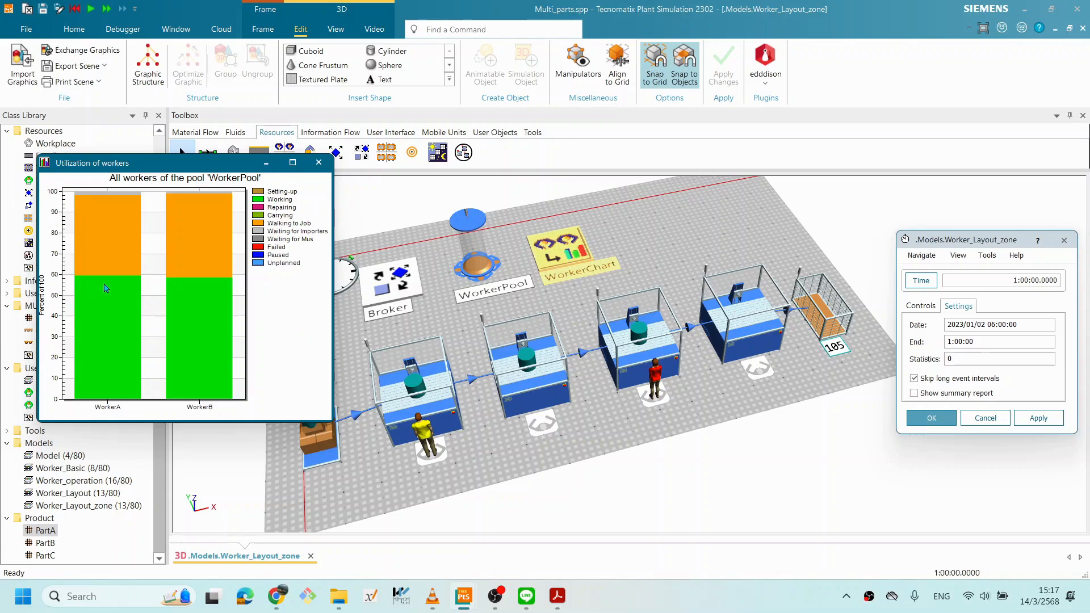
mouse_move(550, 384)
left_click_drag(226, 171, 550, 266)
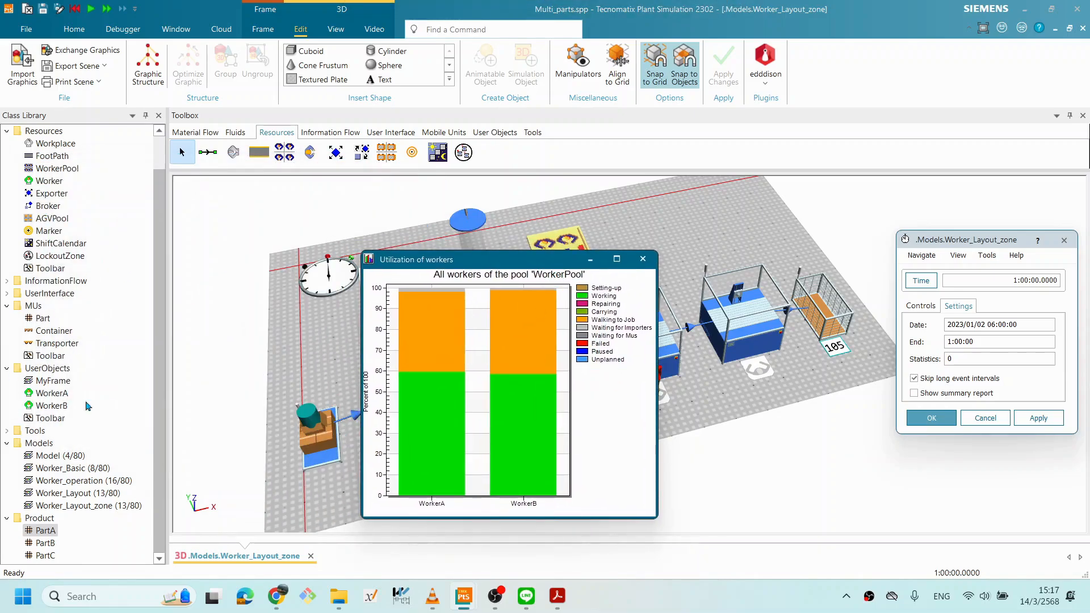
left_click_drag(460, 259, 446, 216)
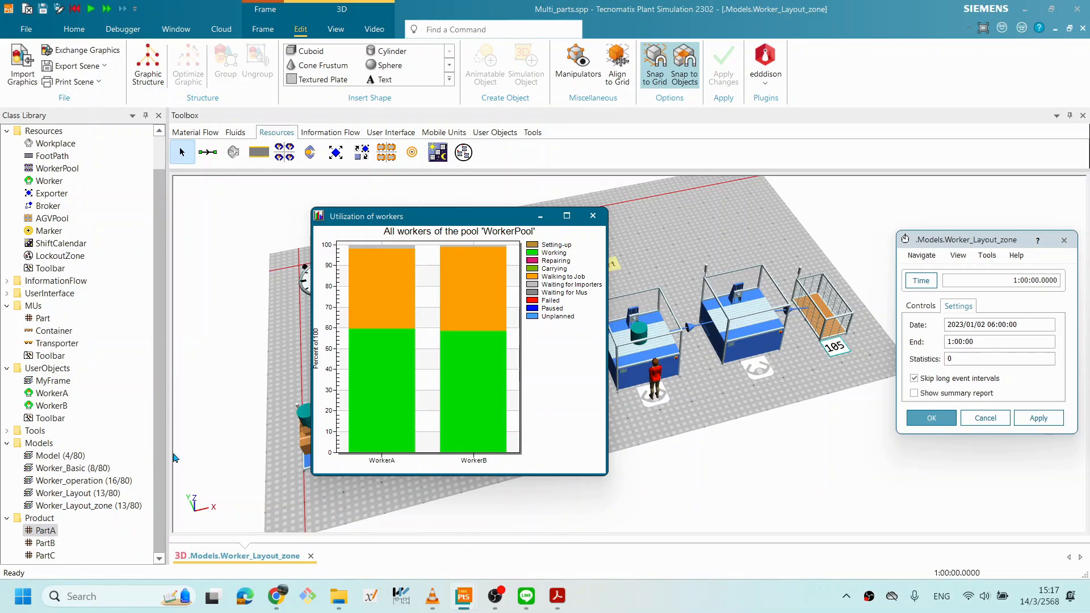
left_click(592, 216)
Examine WorkerA's statistics, including its working share and traveled distance, and close its properties.
mouse_move(428, 442)
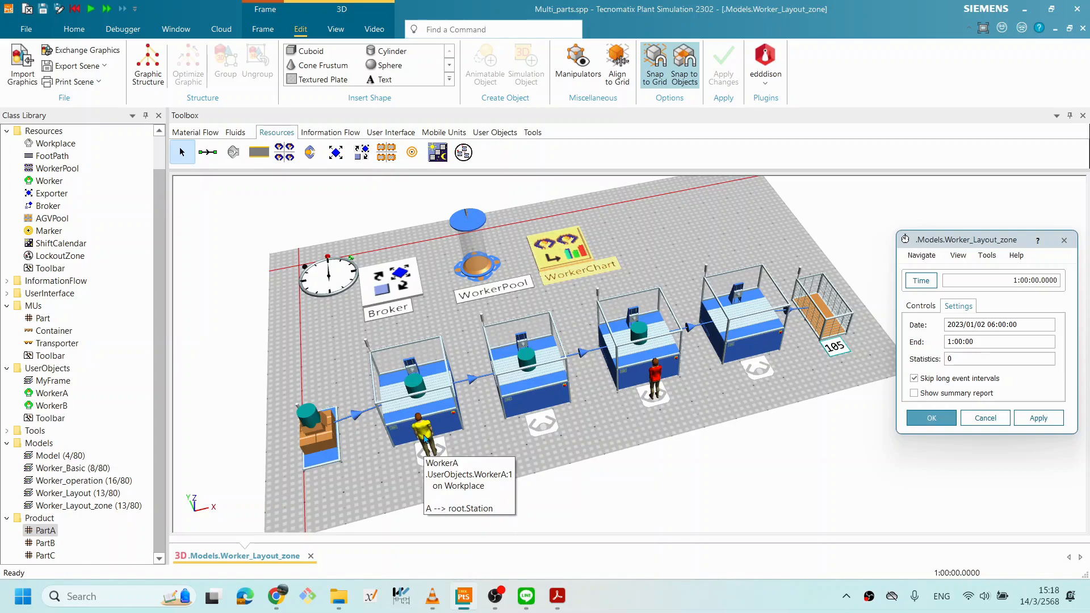
double_click(424, 438)
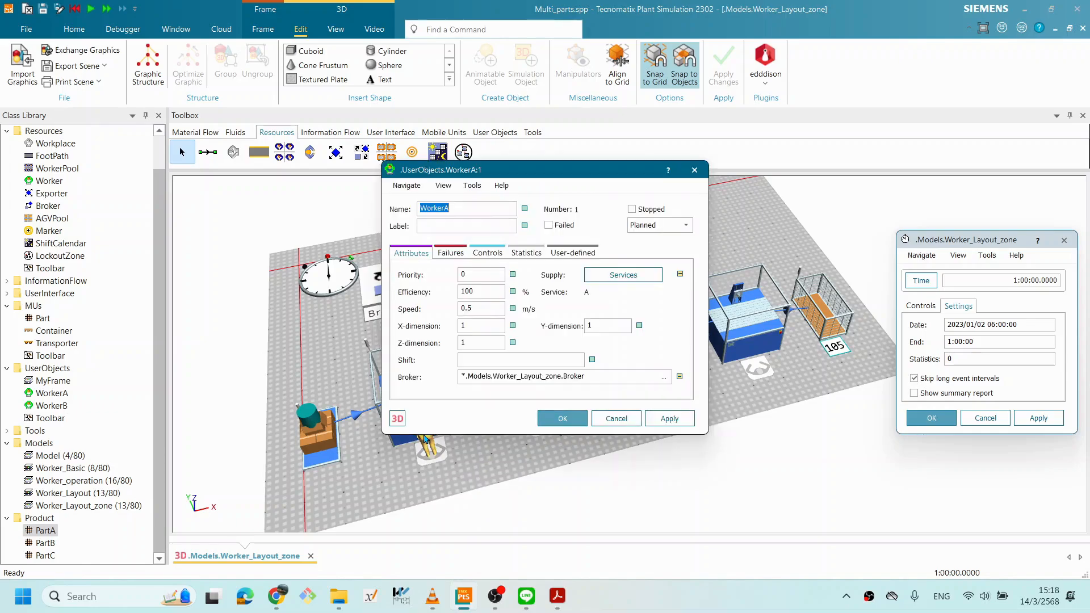
left_click(521, 251)
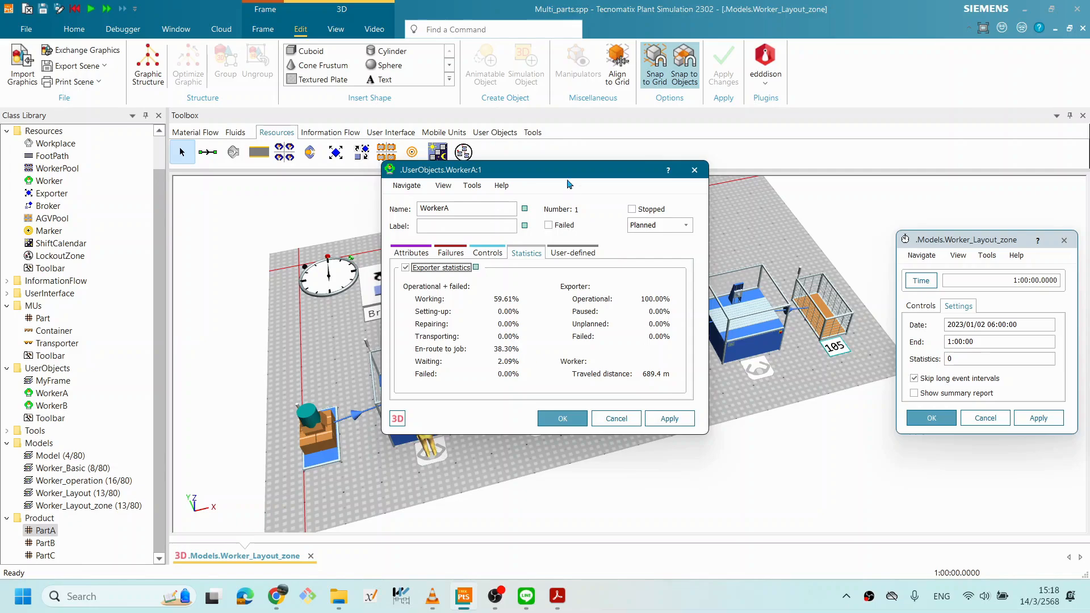
left_click_drag(563, 176, 365, 136)
left_click(418, 378)
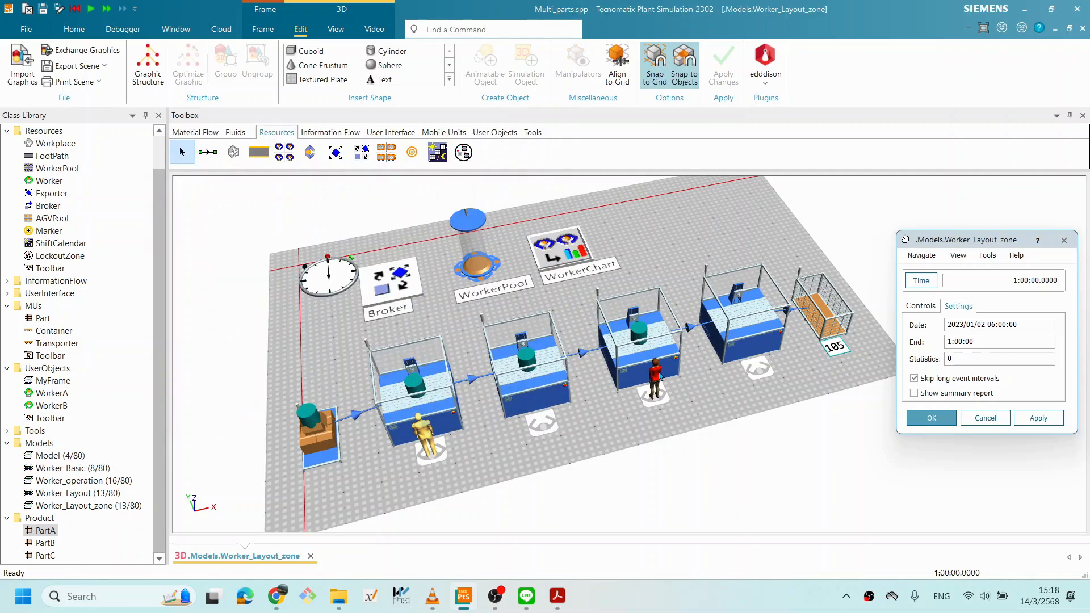
Examine WorkerB's statistics, including its working share and traveled distance, and close its properties.
double_click(653, 378)
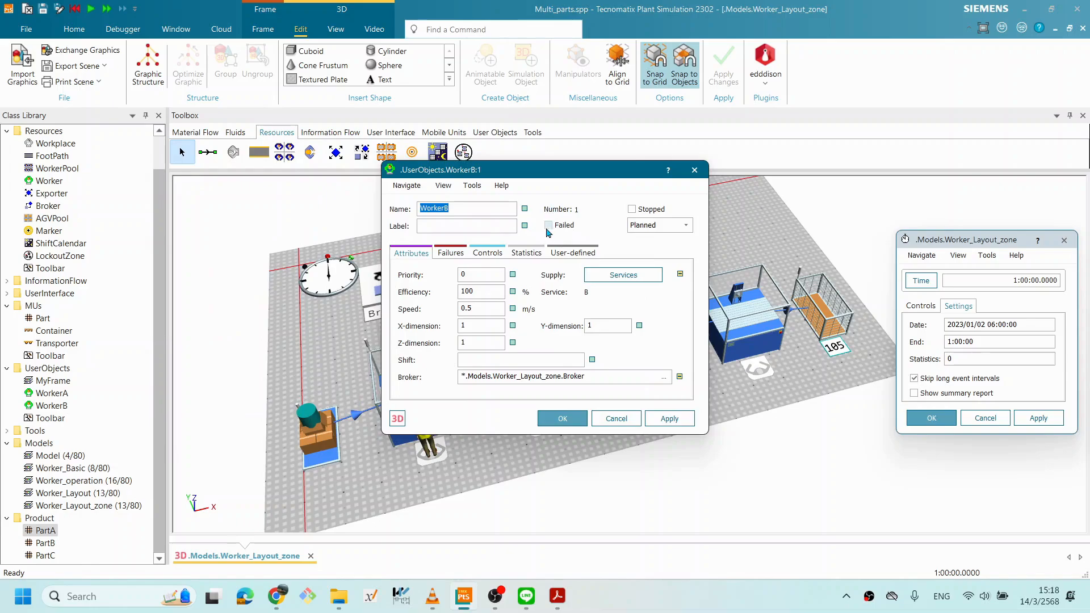
left_click(521, 256)
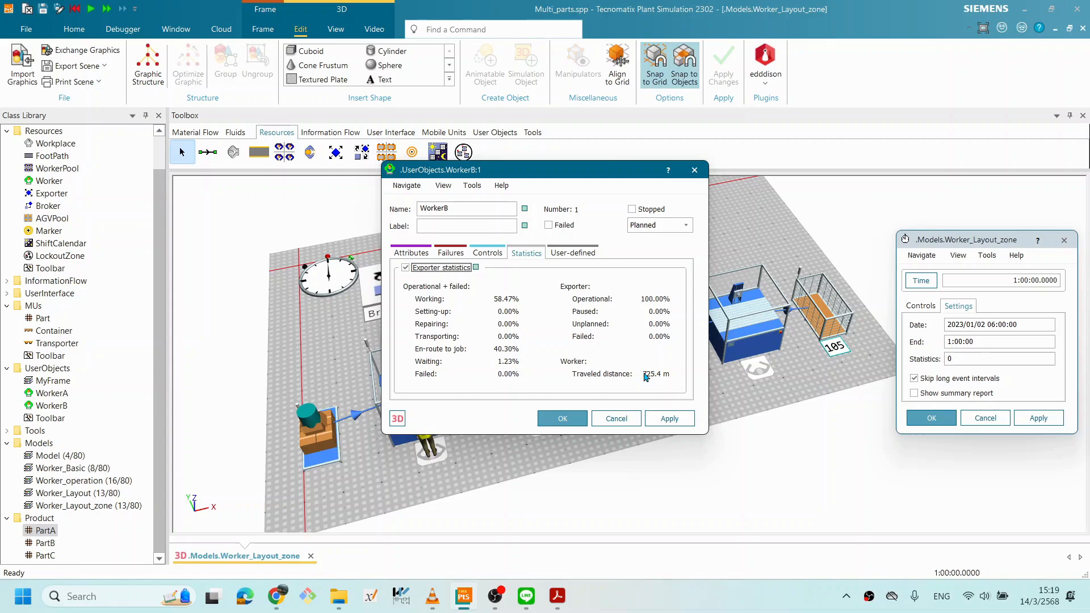
left_click(572, 419)
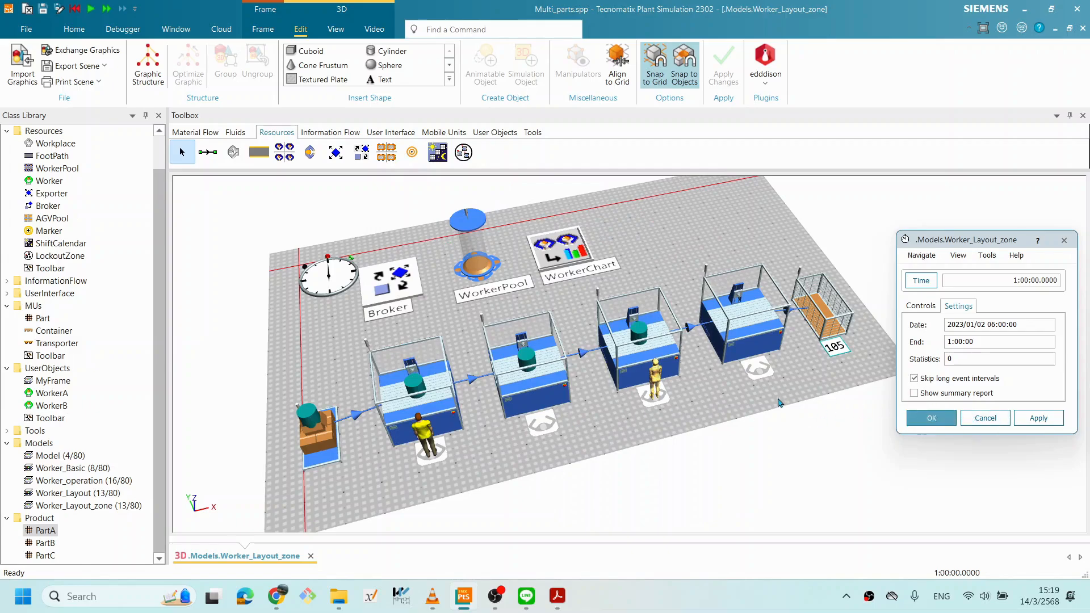
left_click(779, 401)
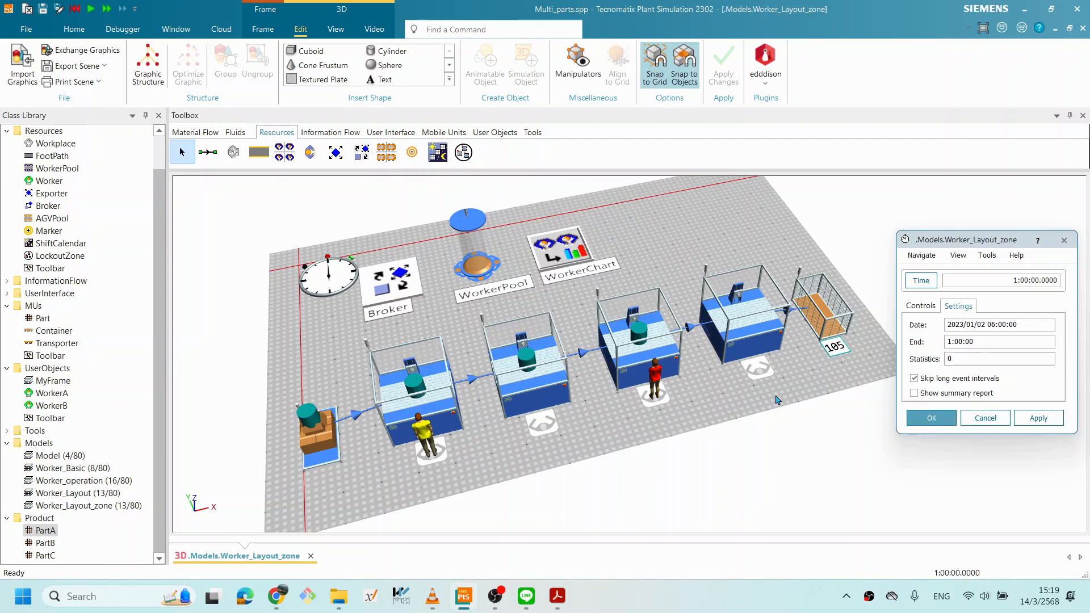
Reset the simulation in the event controller.
left_click(916, 310)
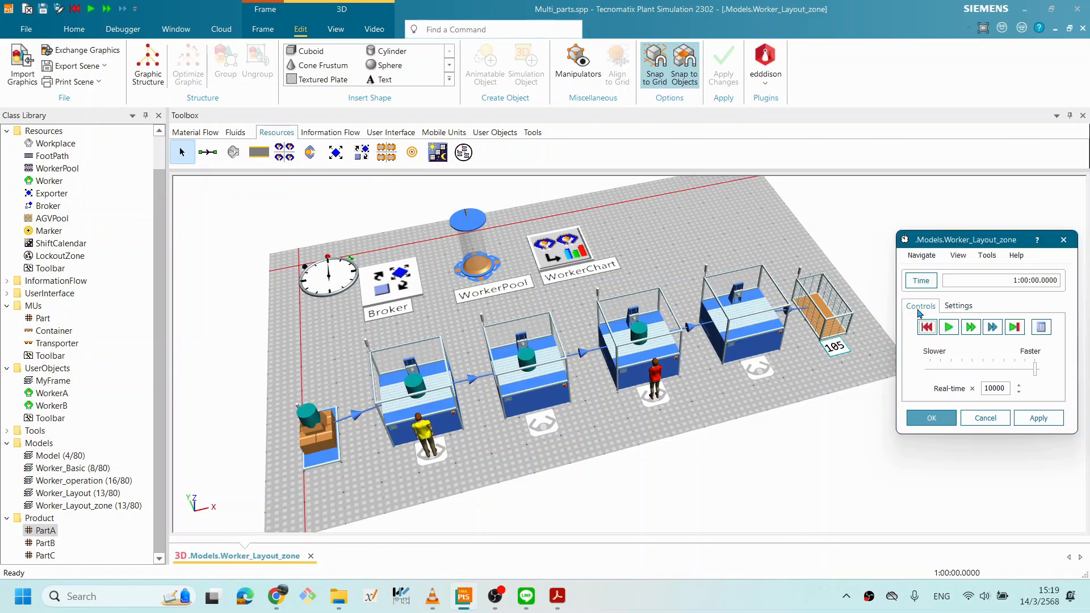
left_click(927, 328)
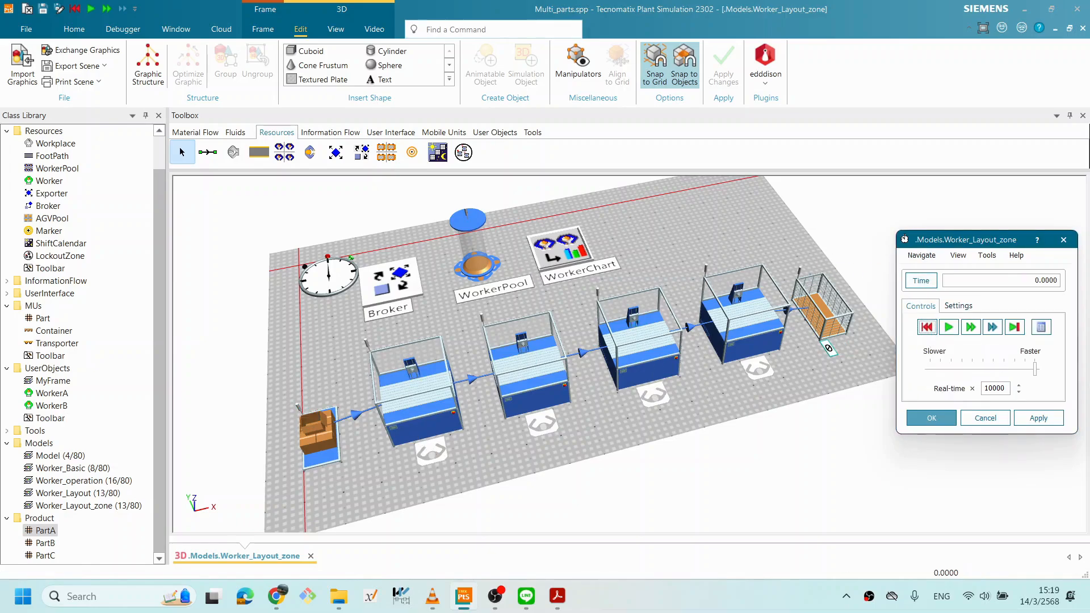
left_click(795, 604)
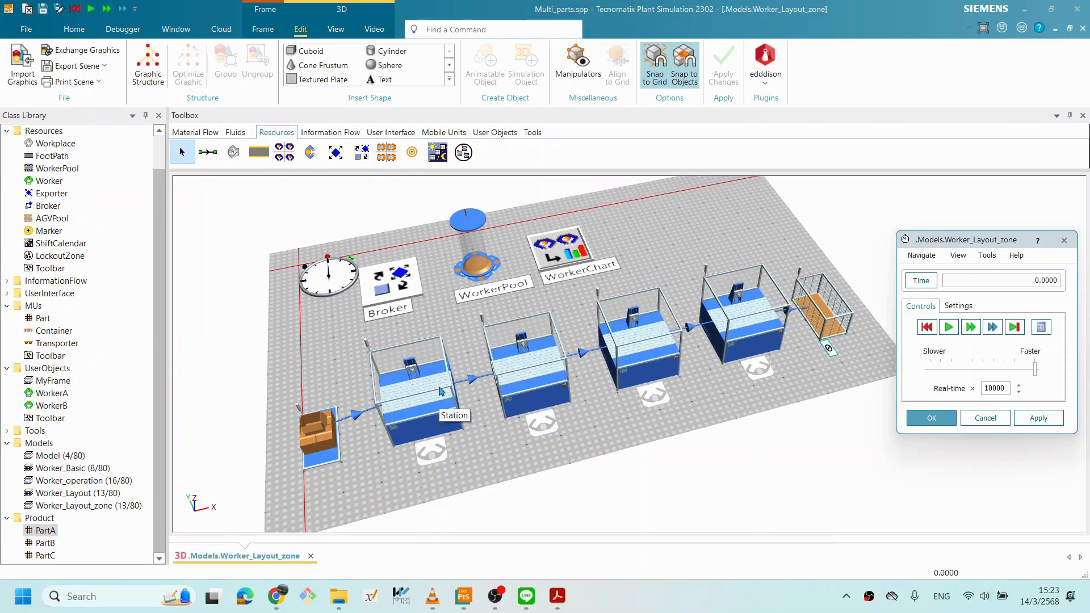
Move Station1 together with its workplace along the line until it sits directly beside the first station.
left_click(519, 364)
left_click_drag(519, 365, 532, 363)
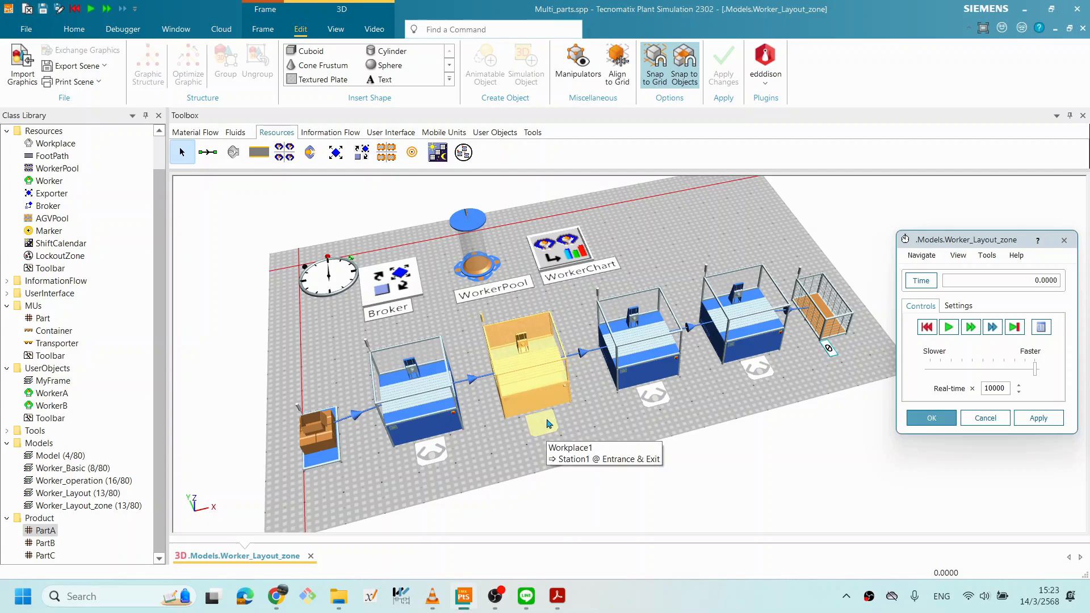
key("Left")
key("Left")
key("Left")
key("Left")
key("Left")
key("Left")
key("Left")
key("Left")
key("Left")
key("Left")
key("Left")
key("Left")
key("Left")
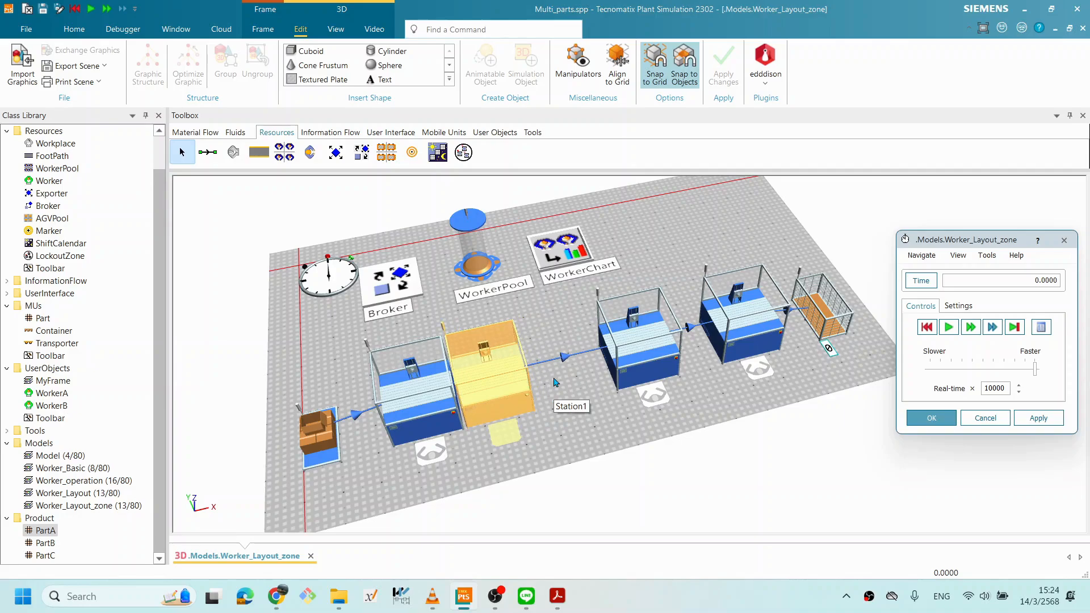
key("Left")
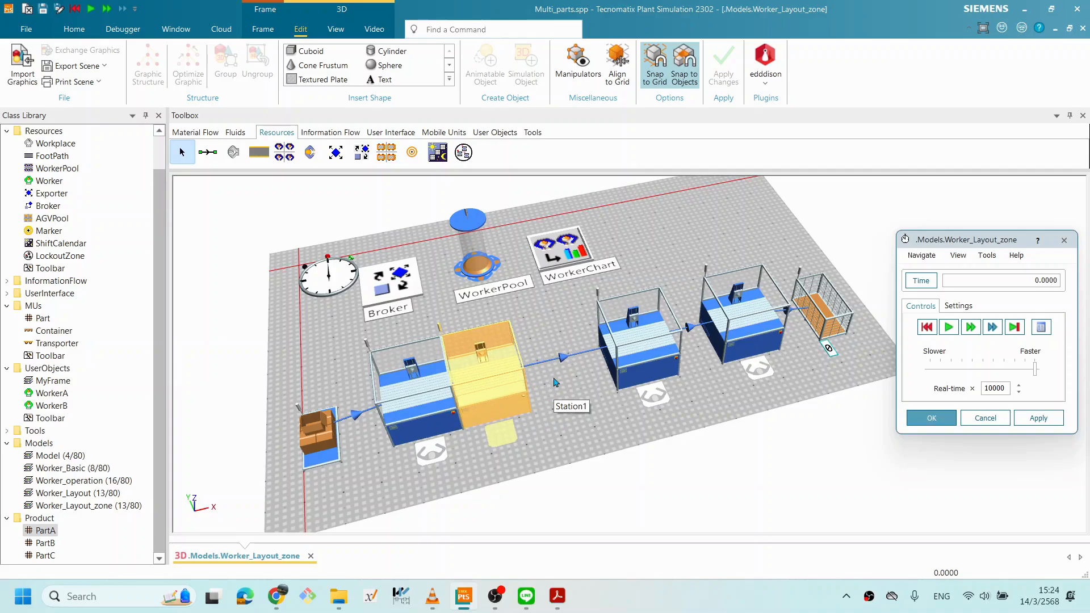
Move Station2 together with its workplace along the line until it sits directly beside Station1.
left_click(642, 345)
left_click(660, 390, "ctrl")
key("Left")
key("Left")
key("Left")
key("Left")
key("Left")
key("Left")
key("Left")
key("Left")
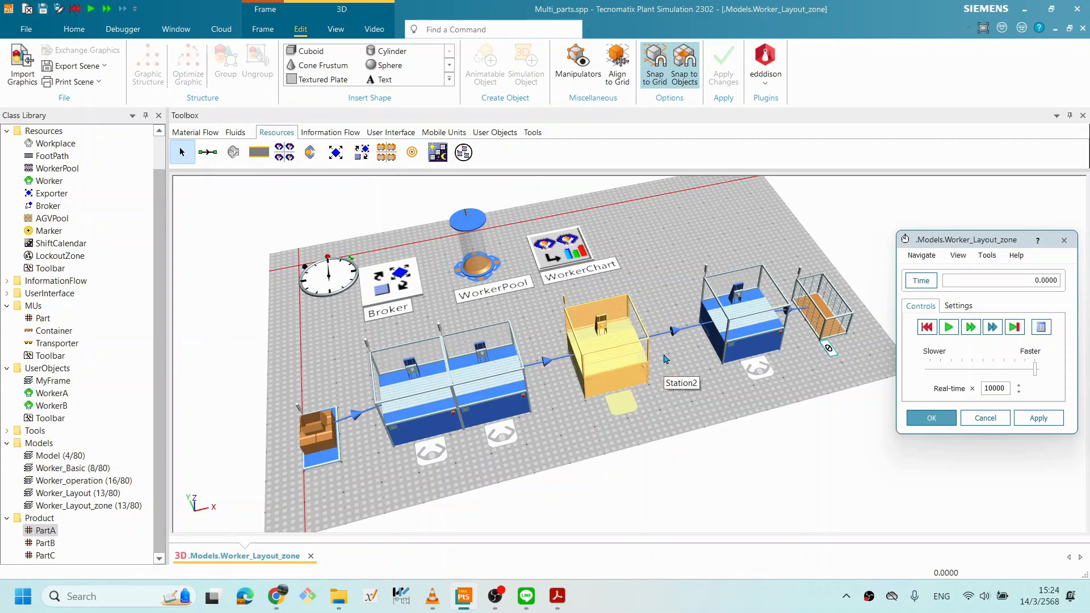
key("Left")
key("Left")
key("Left")
key("Left")
key("Left")
key("Left")
key("Left")
key("Left")
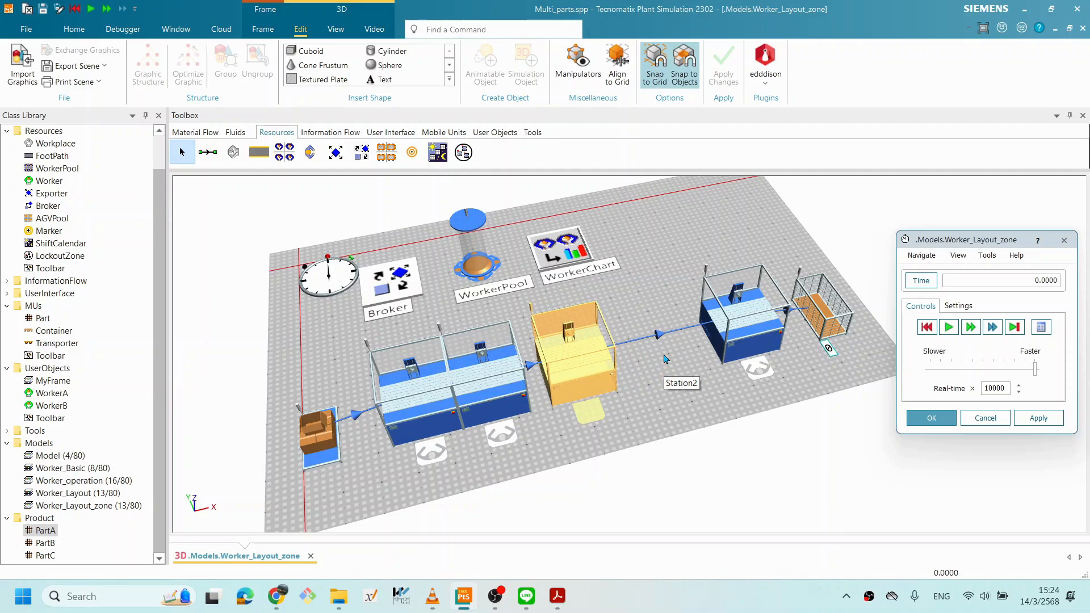
key("Left")
key("Left")
key("Left")
key("Left")
key("Left")
key("Left")
key("Left")
key("Left")
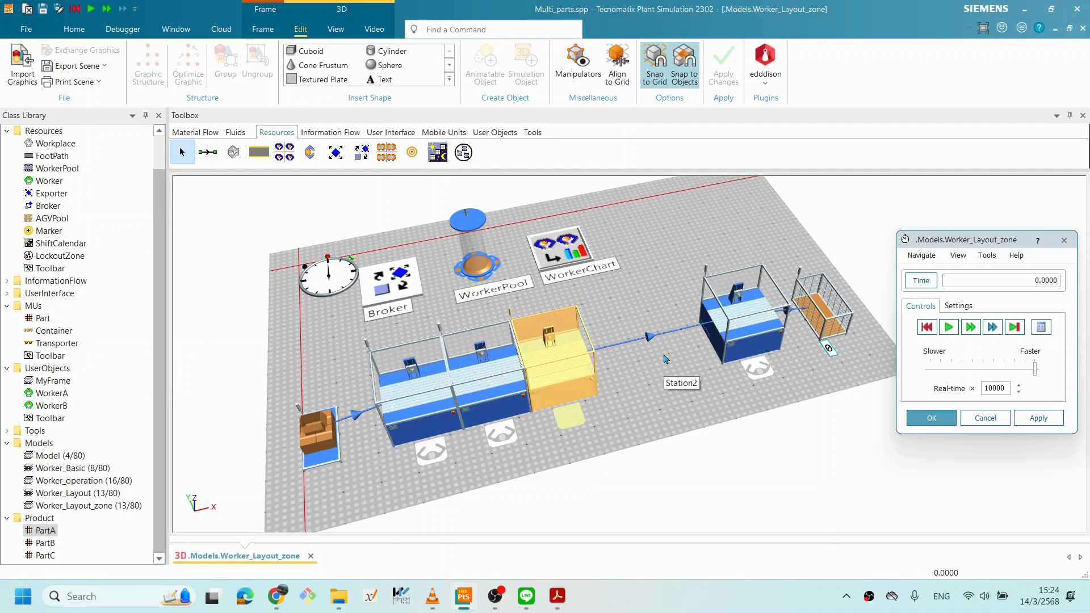
Move Station11 together with Workplace3 along the line until it sits directly beside Station2.
left_click(732, 332)
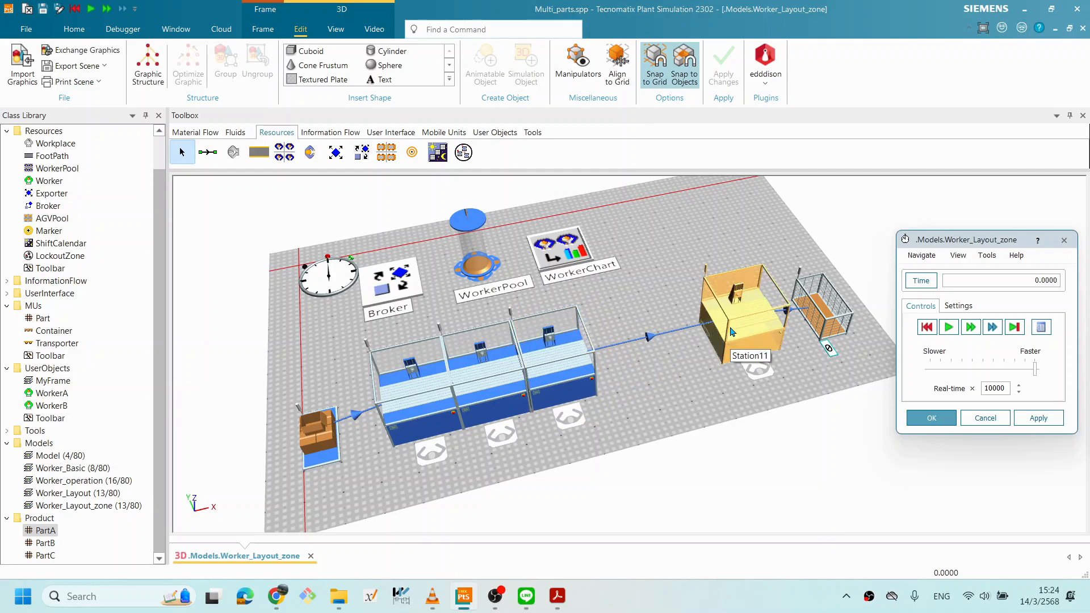
left_click(766, 372)
key("Left")
key("Left")
key("Left")
key("Left")
key("Left")
key("Left")
key("Left")
key("Left")
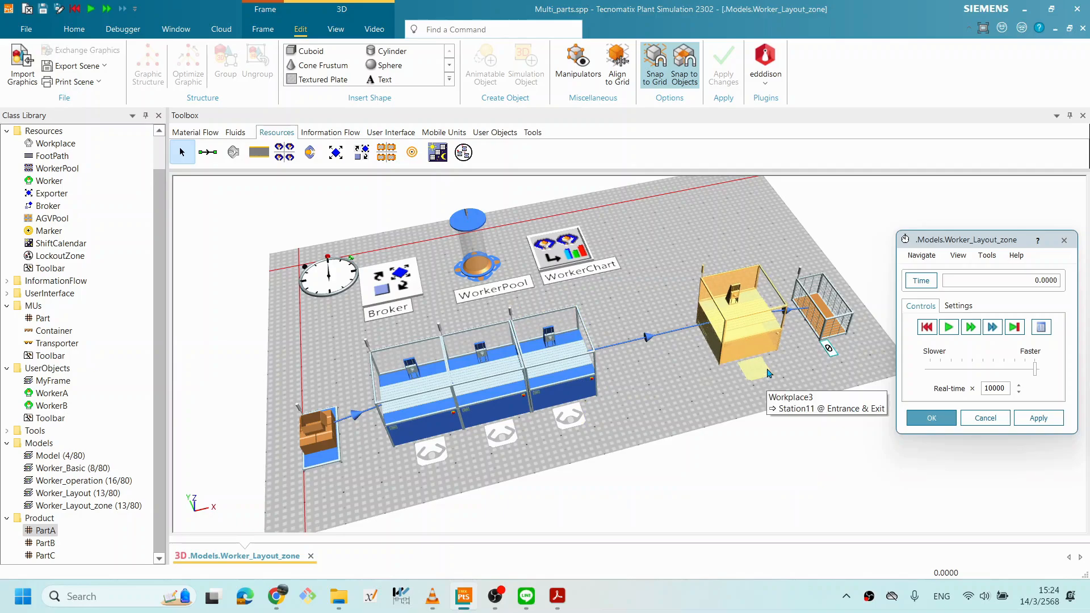
key("Left")
key("Left")
key("Left")
key("Left")
key("Left")
key("Left")
key("Left")
key("Left")
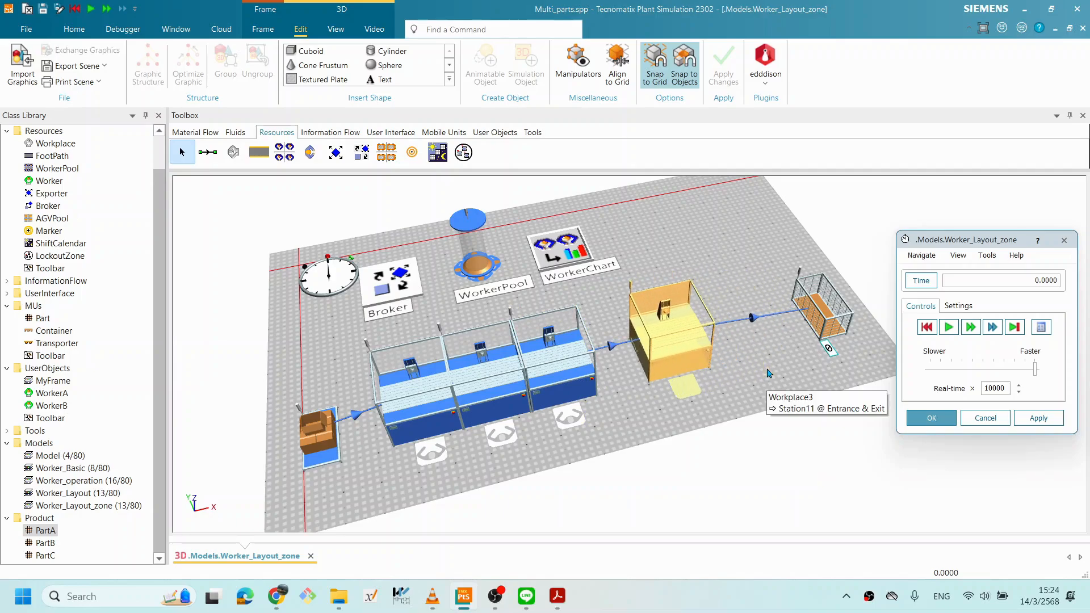
key("Left")
key("Left")
key("Left")
key("Left")
key("Left")
key("Left")
key("Left")
key("Left")
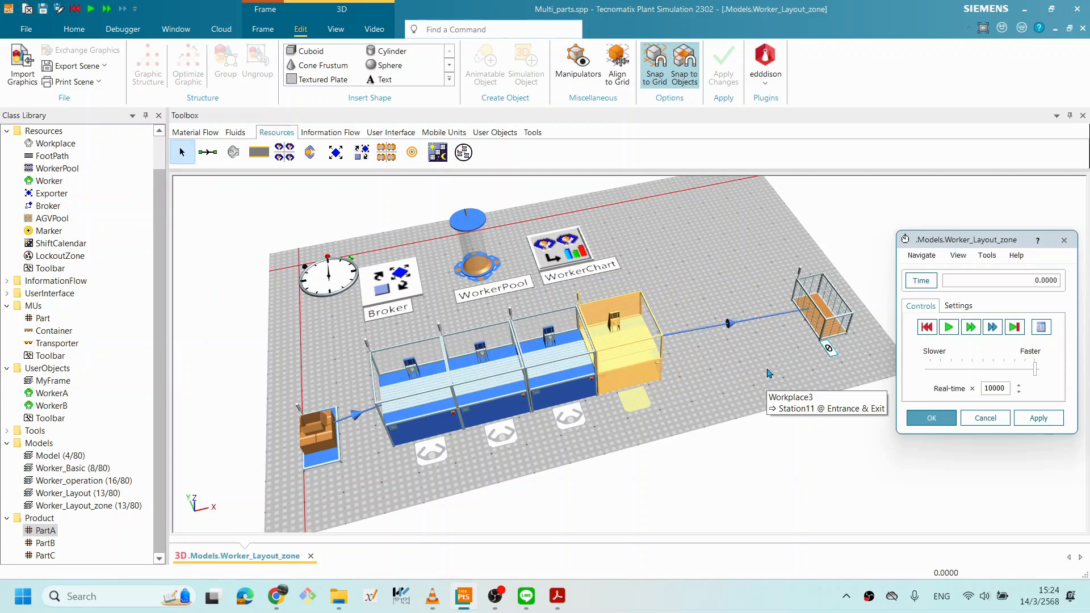
key("Left")
key("Left")
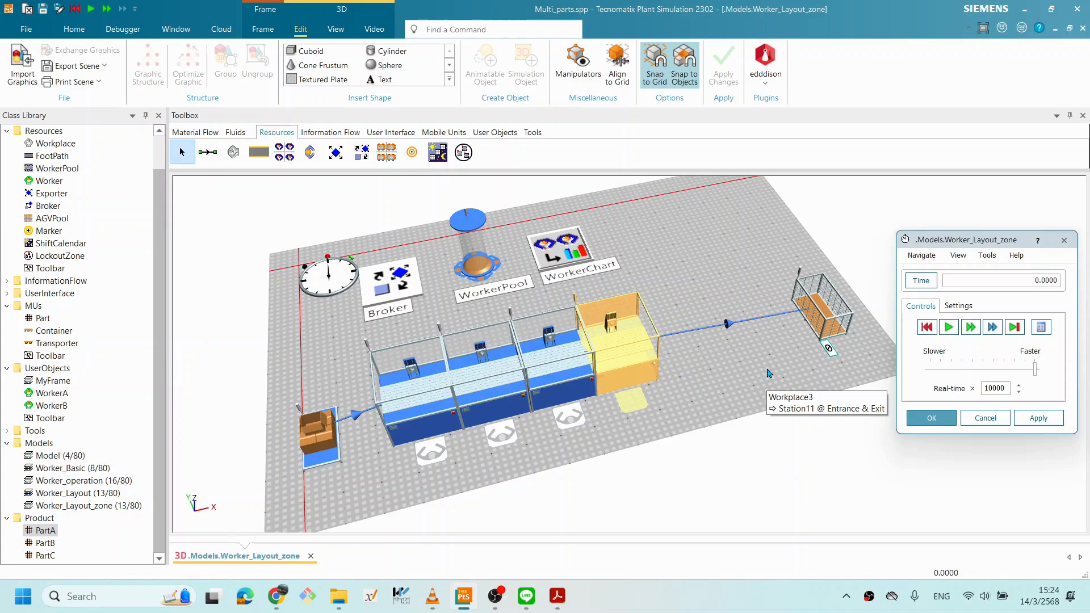
Move the Drain next to Station11 and place its Display directly in front of the Drain.
left_click(830, 341)
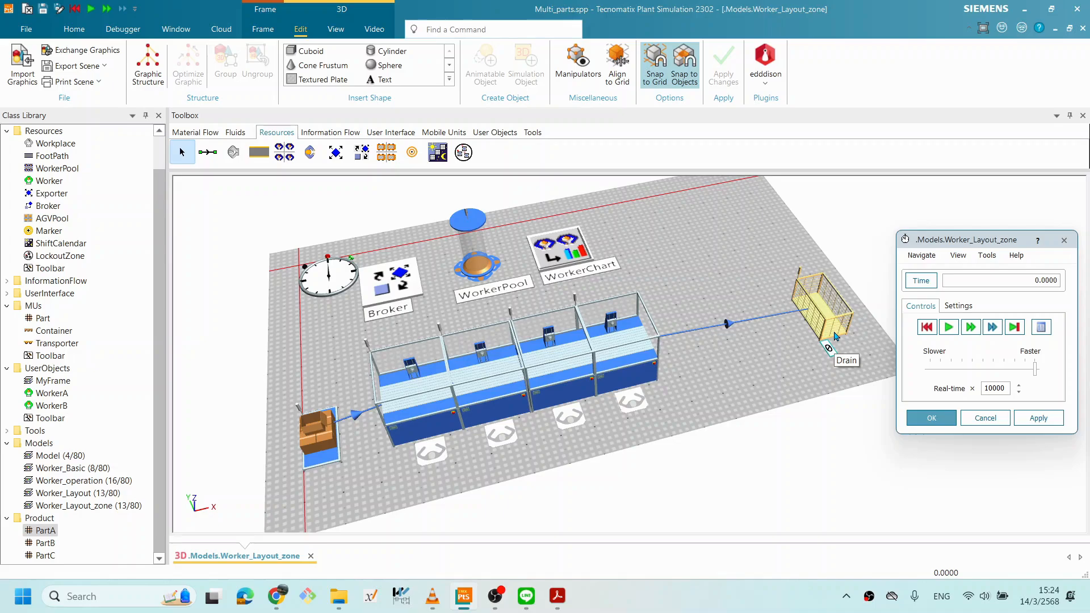
left_click(846, 332)
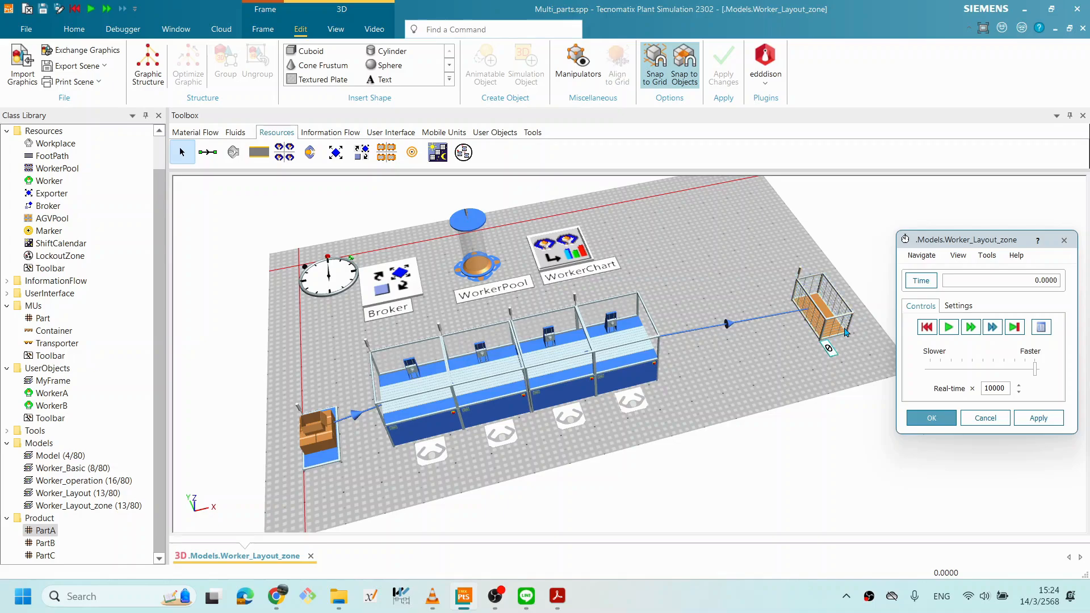
left_click_drag(833, 316, 704, 354)
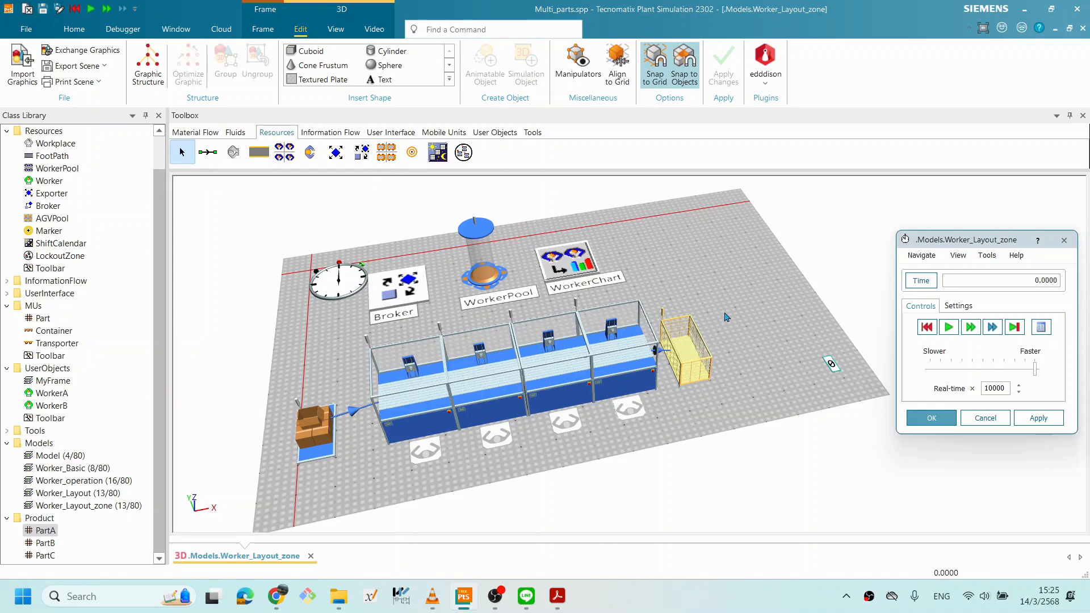
left_click_drag(832, 364, 694, 389)
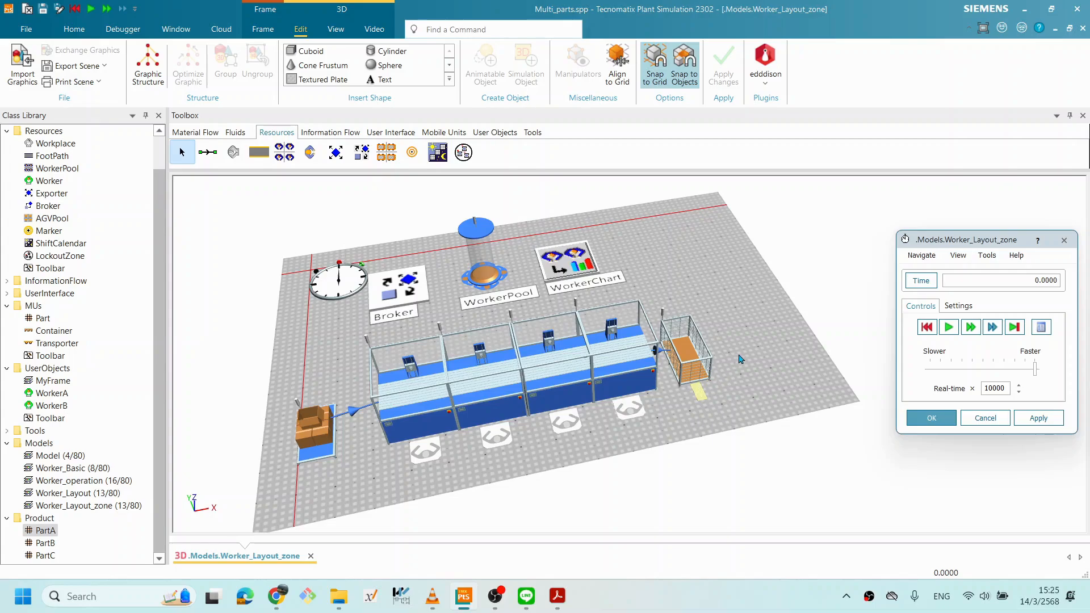
left_click(768, 356)
Run the simulation of the compacted layout until it ends.
left_click_drag(732, 309, 733, 318)
left_click(946, 328)
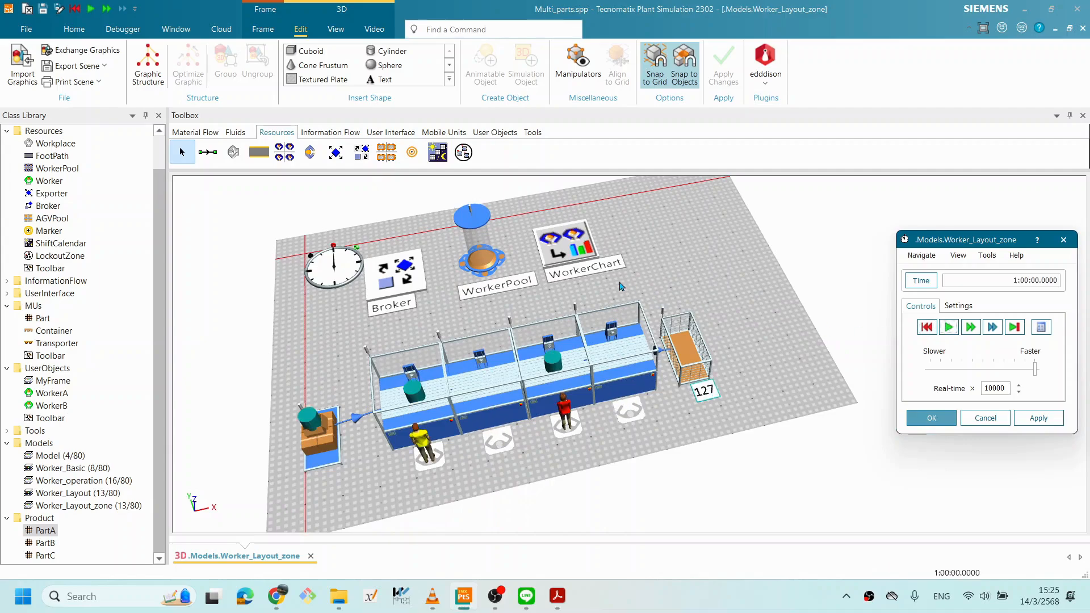
left_click_drag(653, 407, 658, 392)
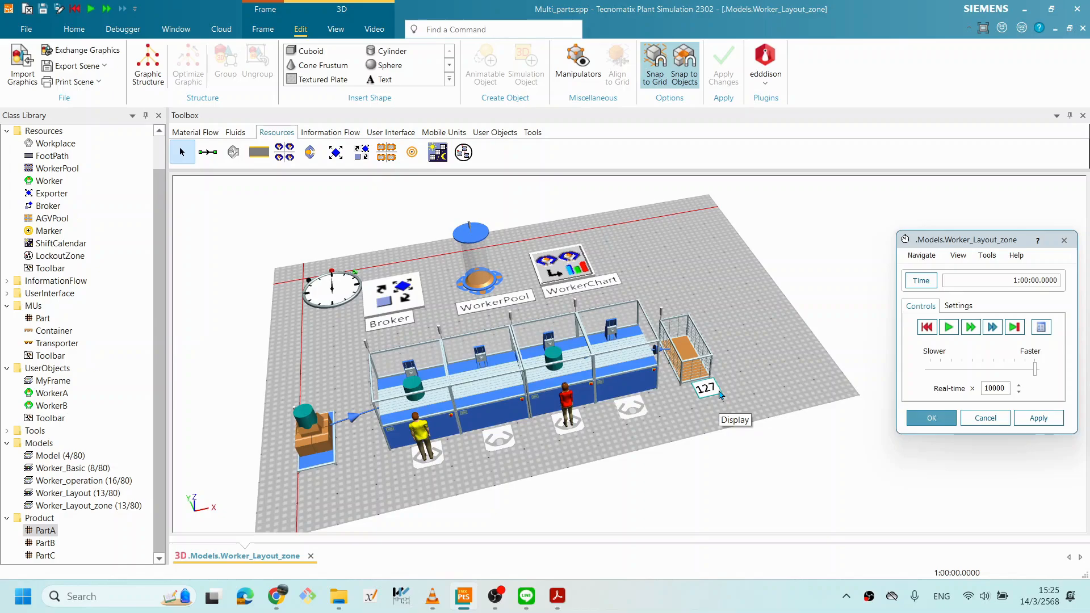
Open the WorkerChart utilization chart and compare WorkerA and WorkerB, keeping the station line in view.
left_click(572, 270)
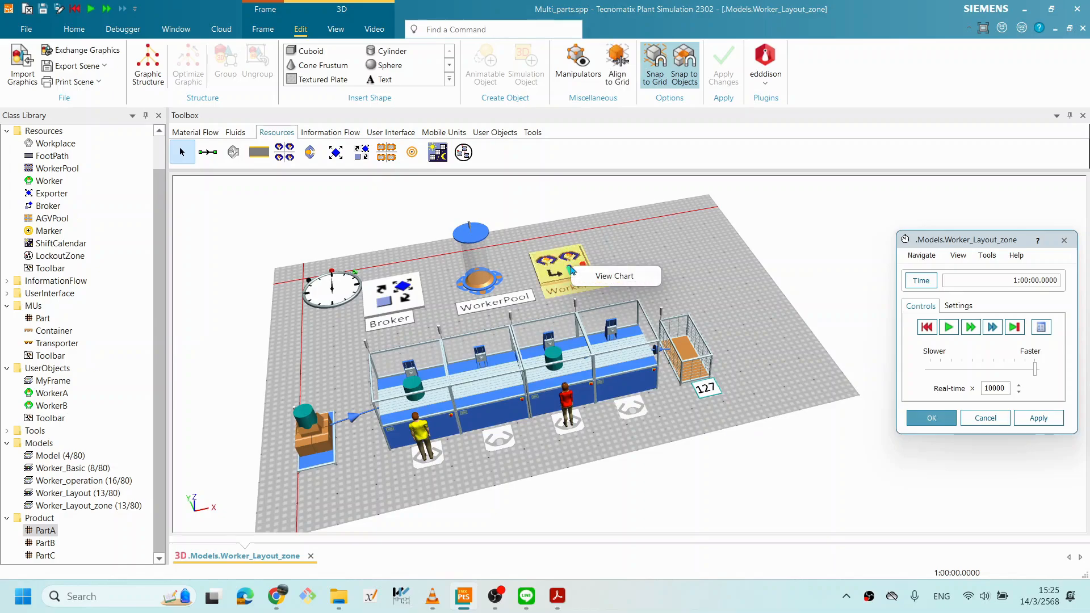
double_click(572, 270)
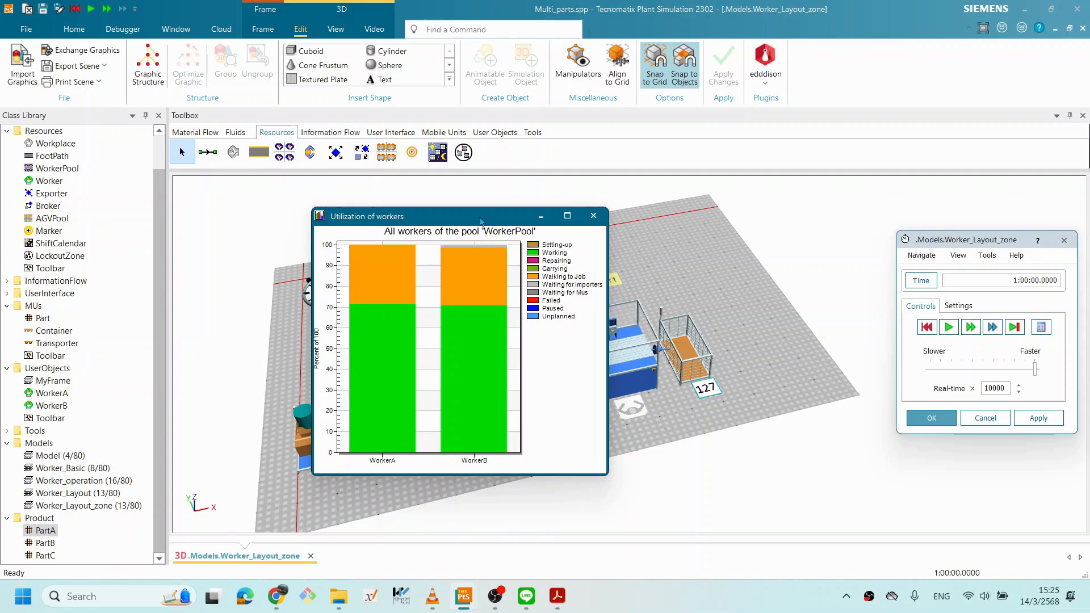
left_click_drag(480, 221, 319, 186)
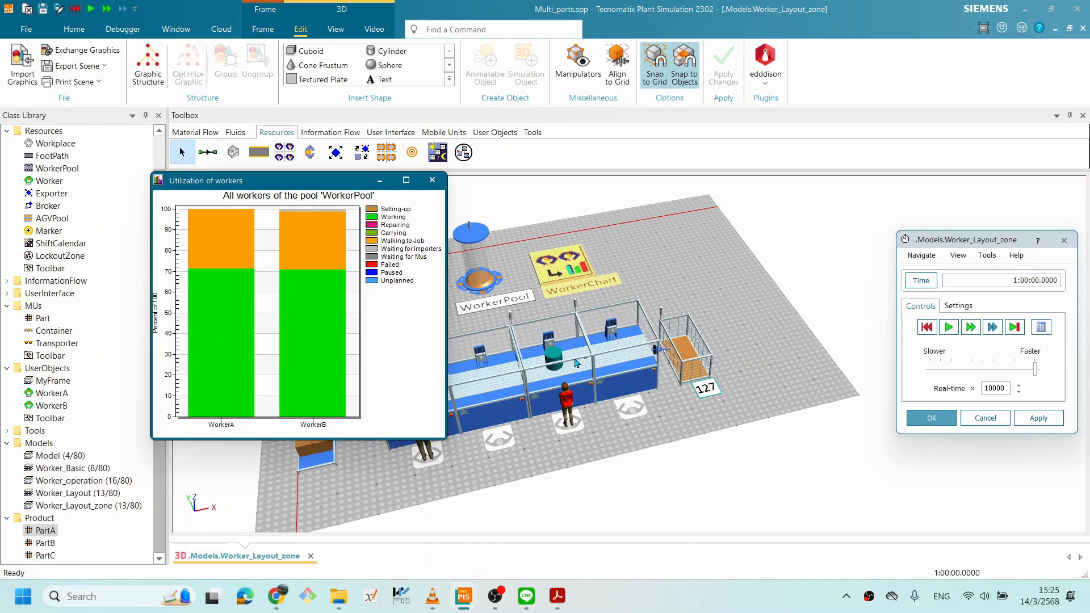
mouse_move(576, 364)
left_click_drag(312, 180, 875, 103)
left_click(618, 400)
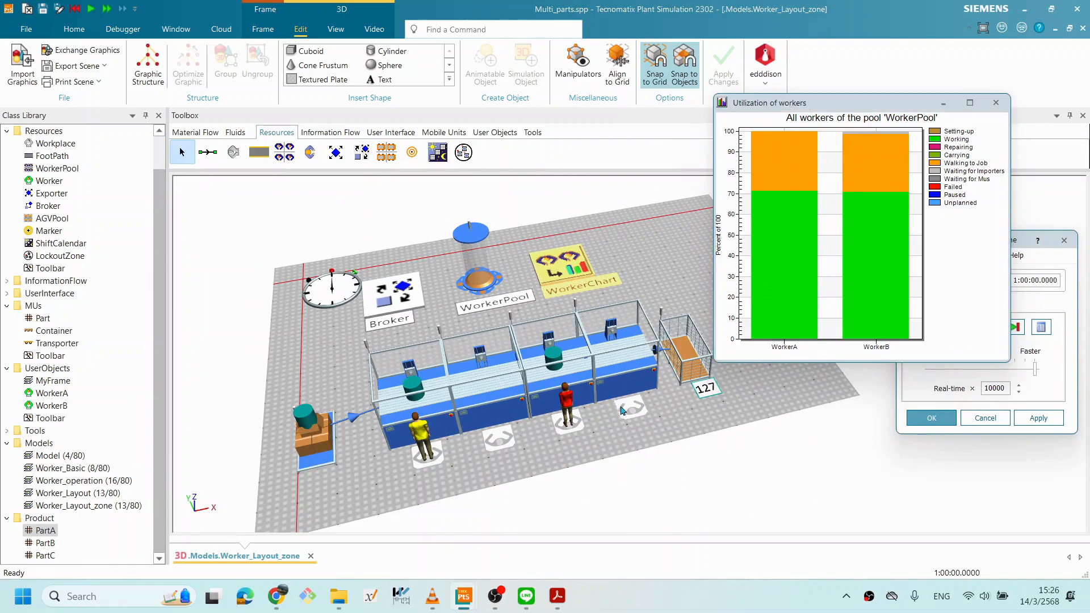
Examine WorkerA's statistics, including its working share and traveled distance, and close its properties.
left_click(420, 433)
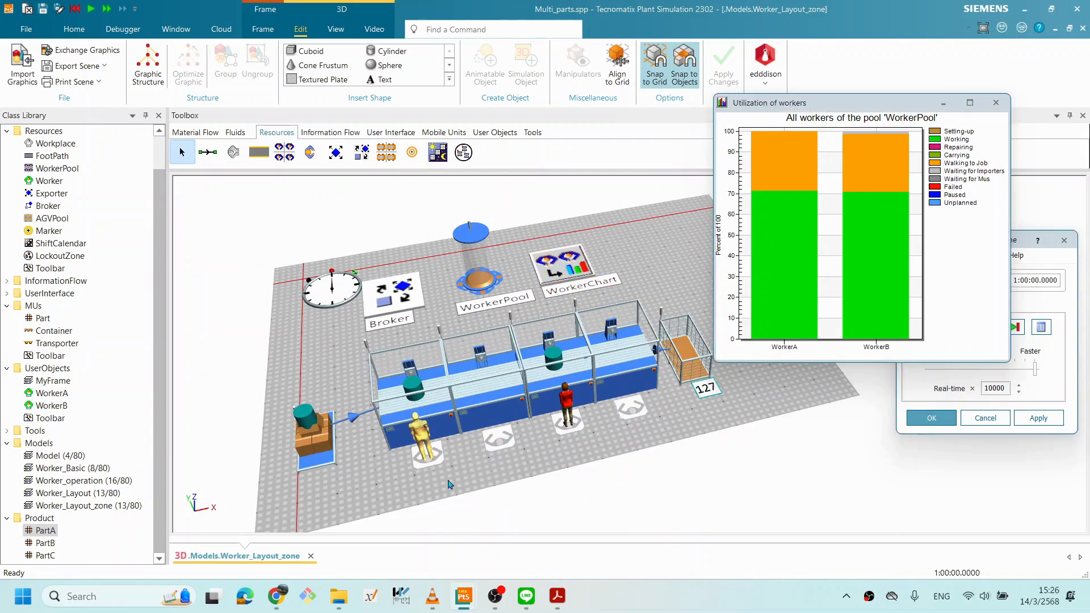
left_click_drag(440, 480, 429, 476)
left_click_drag(616, 414, 627, 420)
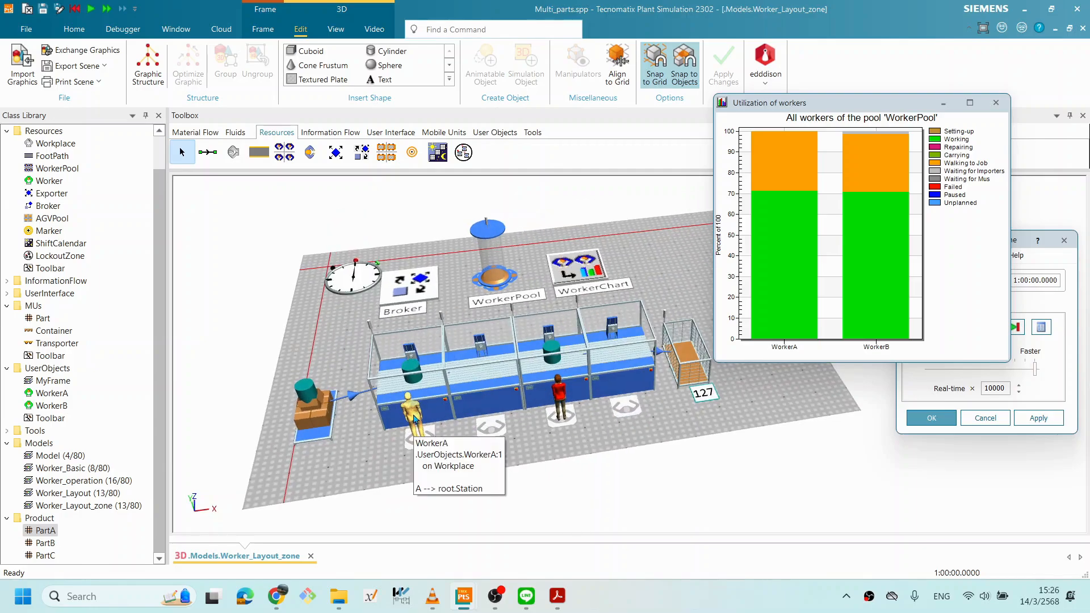
double_click(414, 419)
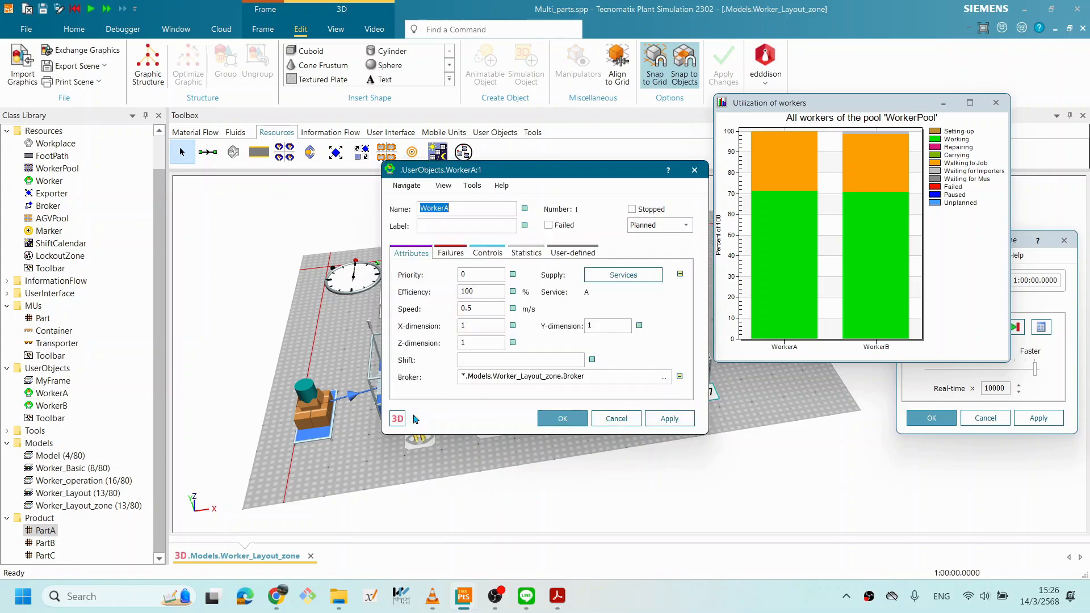
left_click(537, 247)
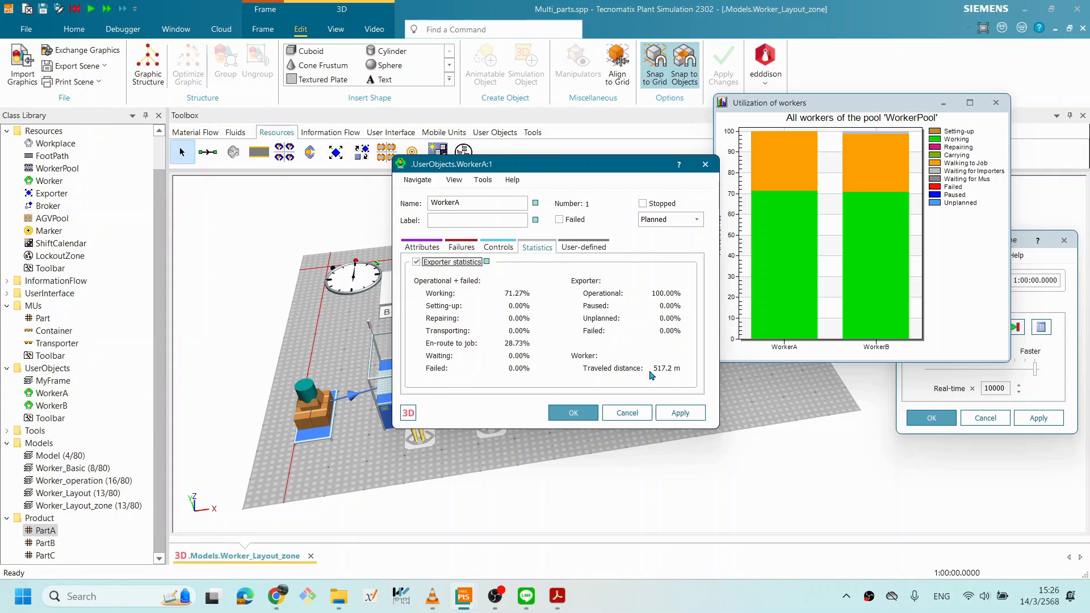
left_click(573, 413)
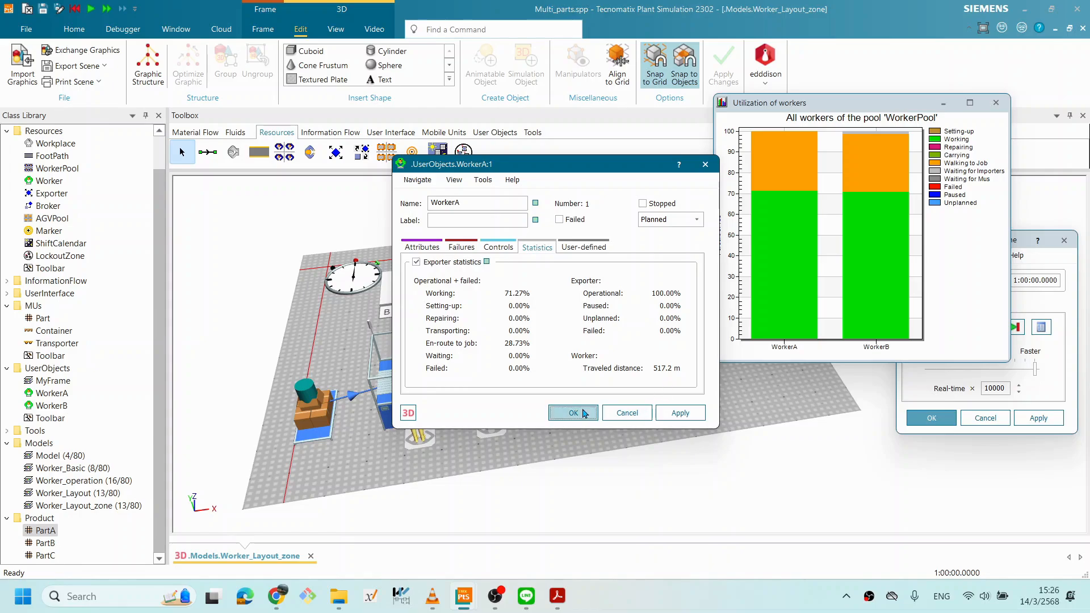
Examine WorkerB's working share, en-route share and traveled distance in its statistics, and close its properties.
double_click(559, 405)
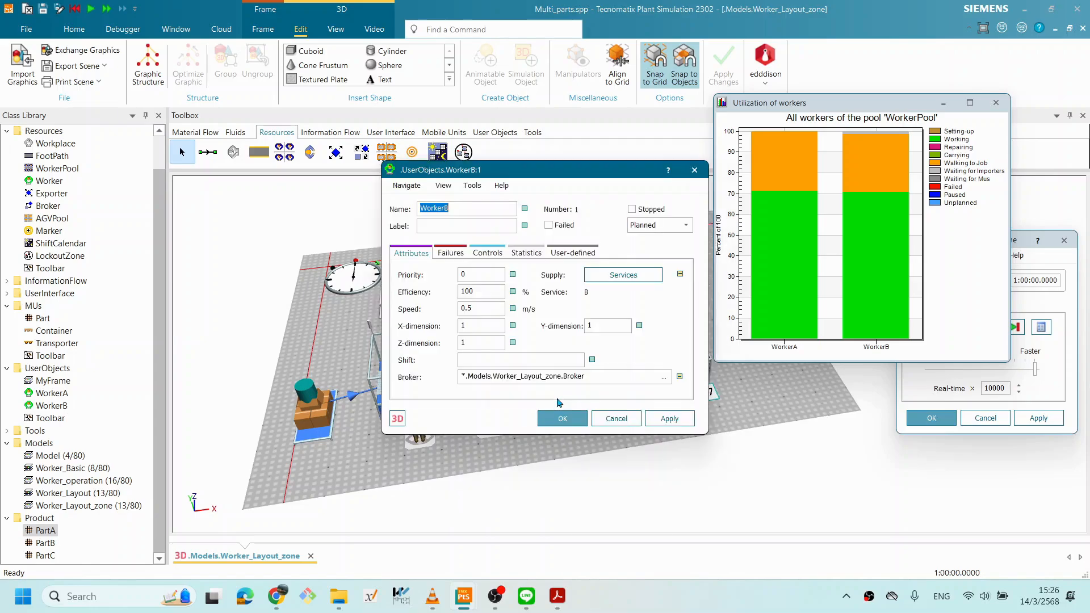
left_click(533, 255)
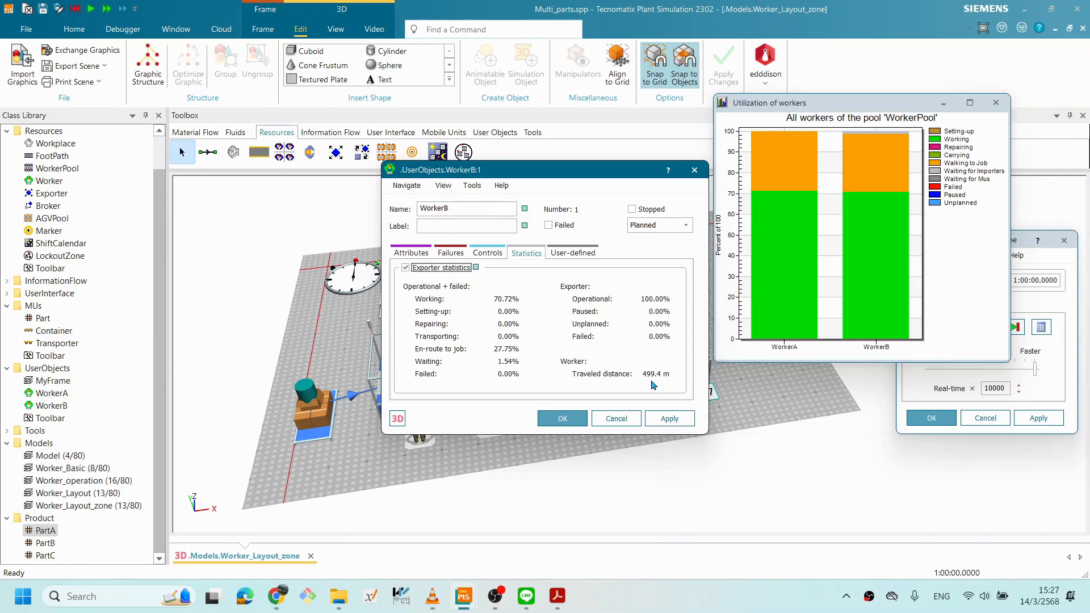
left_click(563, 419)
left_click(608, 417)
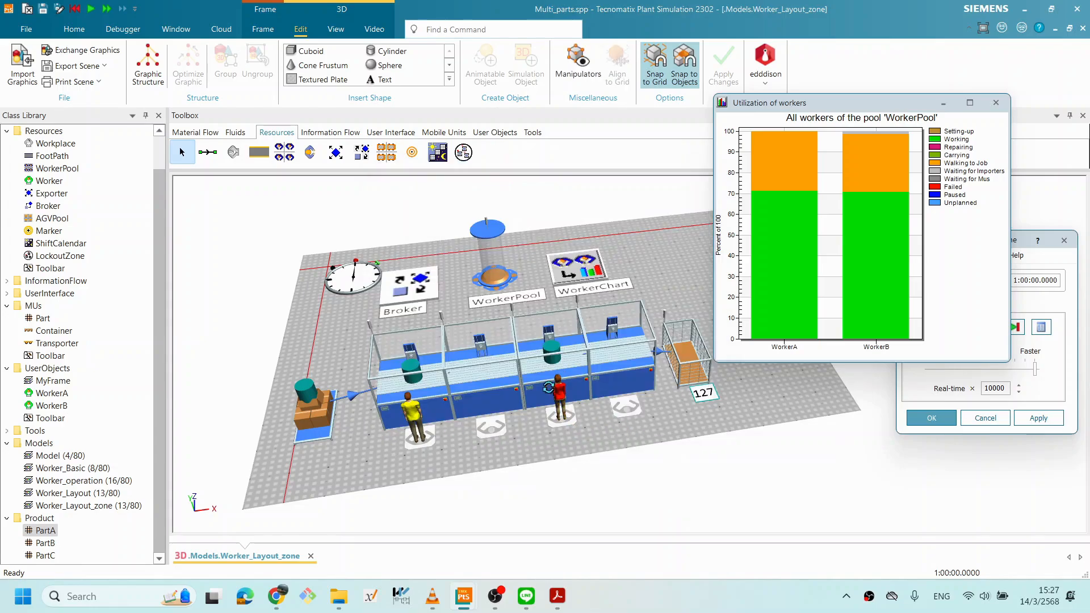
left_click_drag(600, 404, 609, 392)
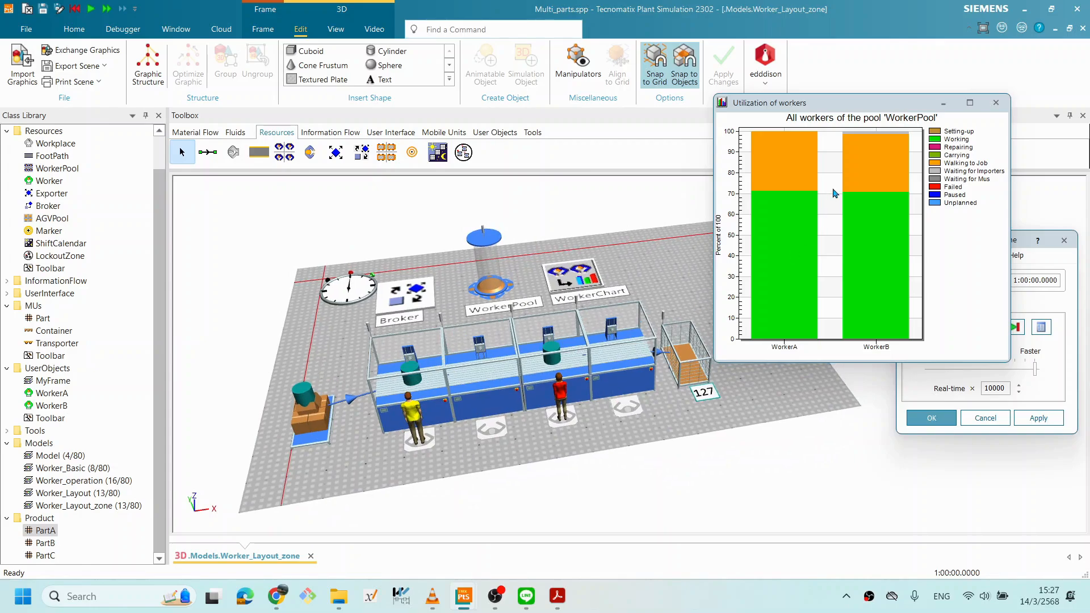
Close the event controller and reset the Worker_Layout_zone simulation.
left_click_drag(809, 104, 727, 116)
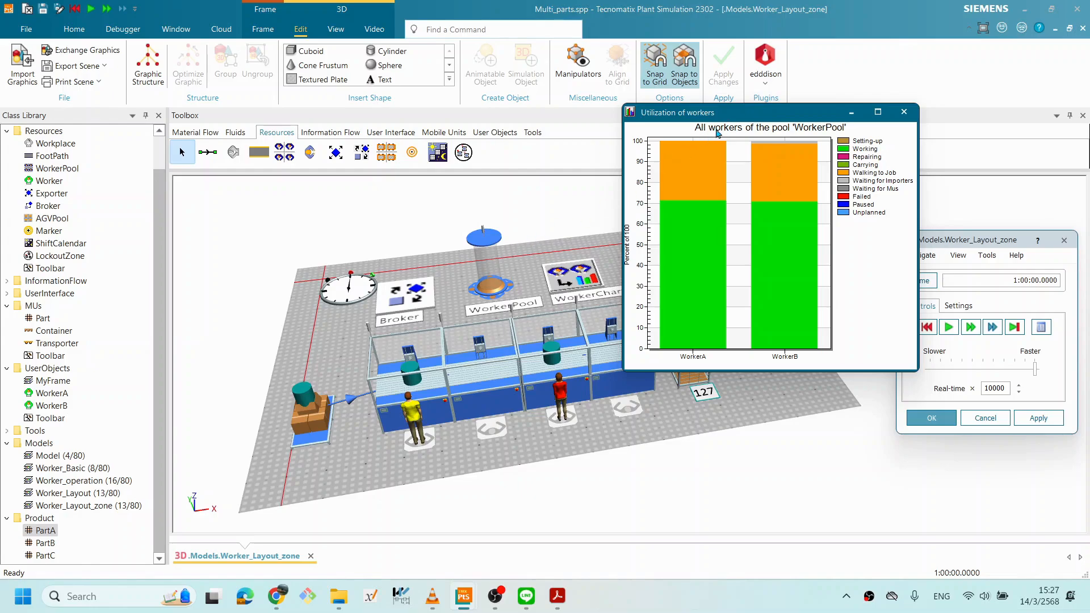
left_click_drag(736, 125, 704, 171)
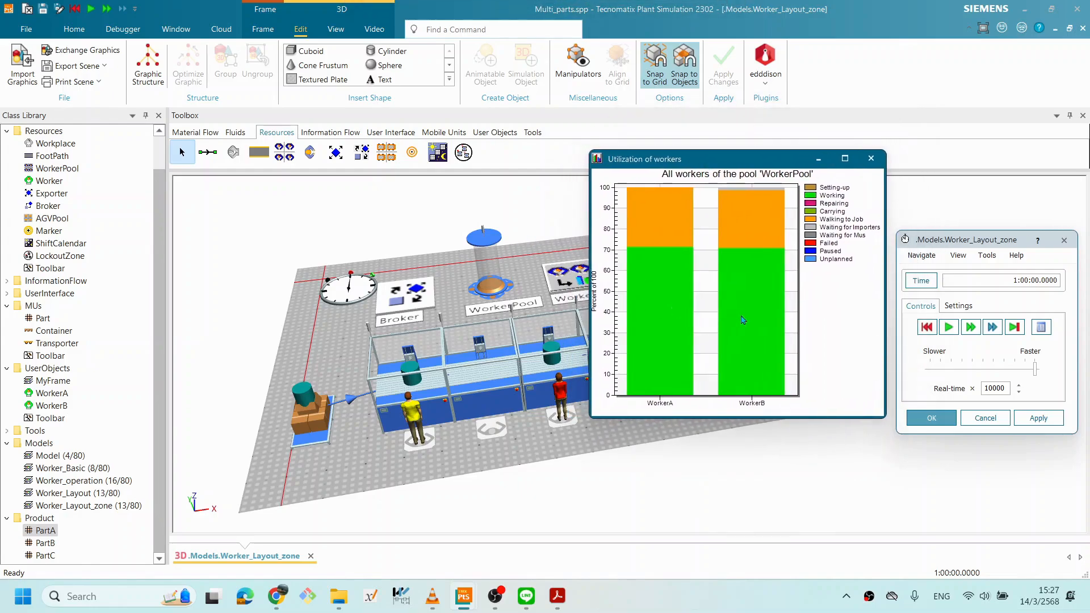
left_click(933, 417)
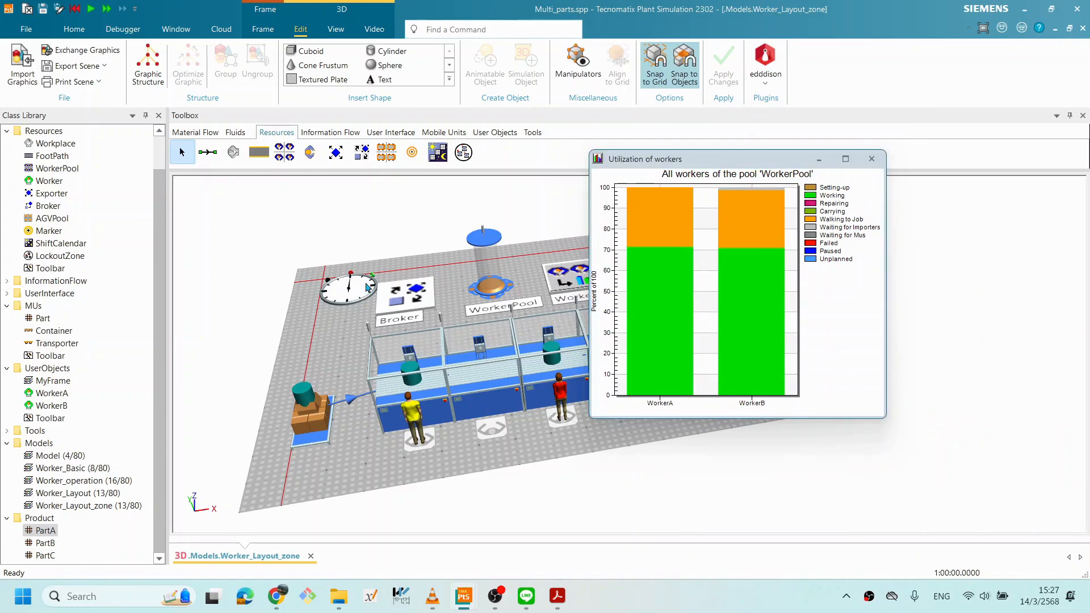
right_click(343, 333)
left_click(349, 313)
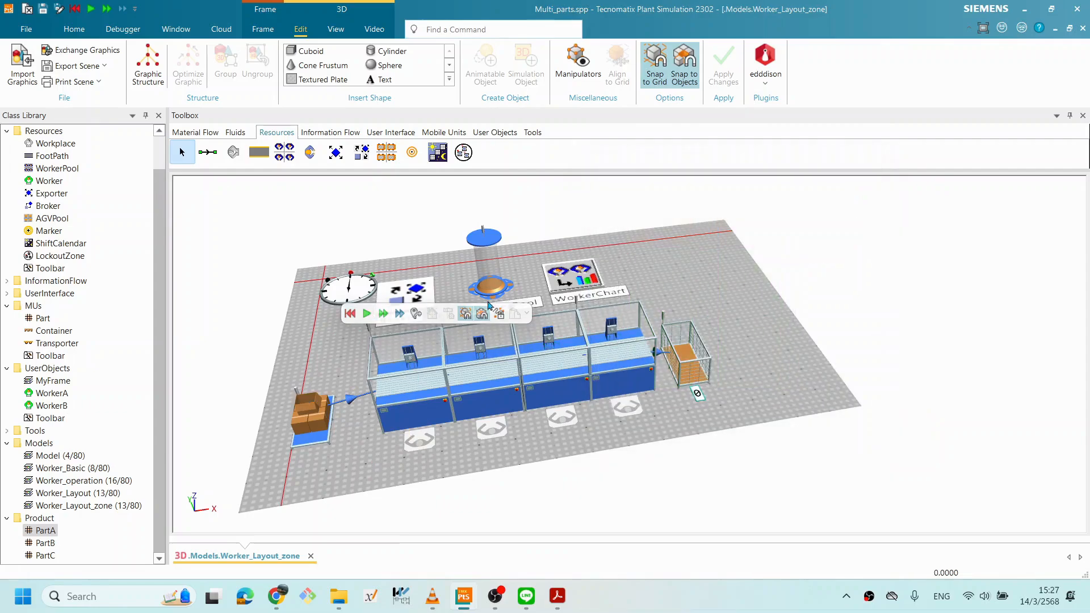
Open the Worker_Layout model and tile its window vertically with Worker_Layout_zone.
left_click_drag(725, 328, 820, 357)
left_click(112, 494)
double_click(112, 494)
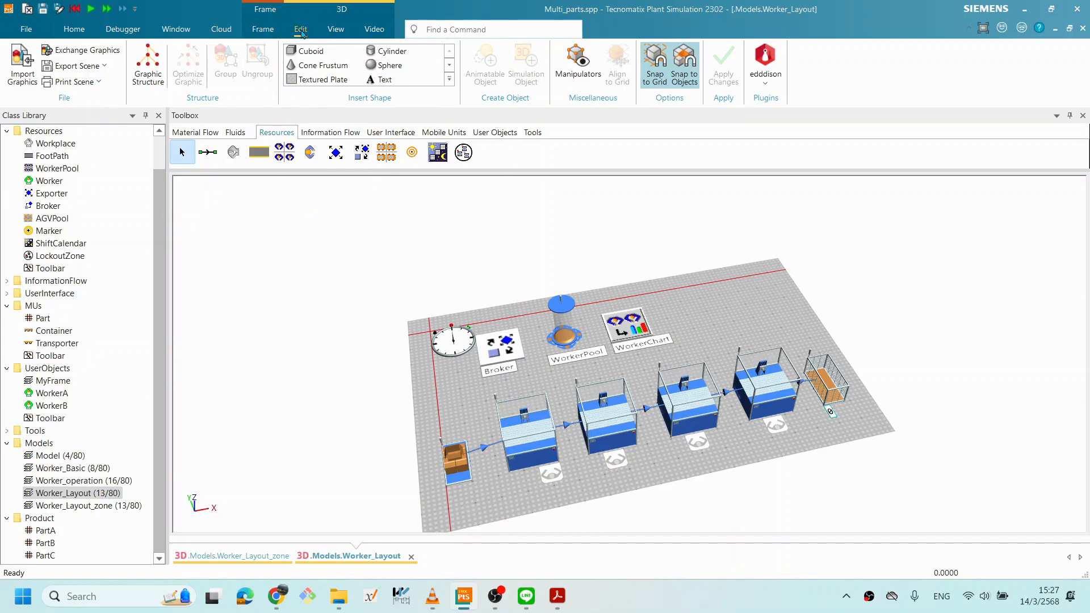
left_click(336, 29)
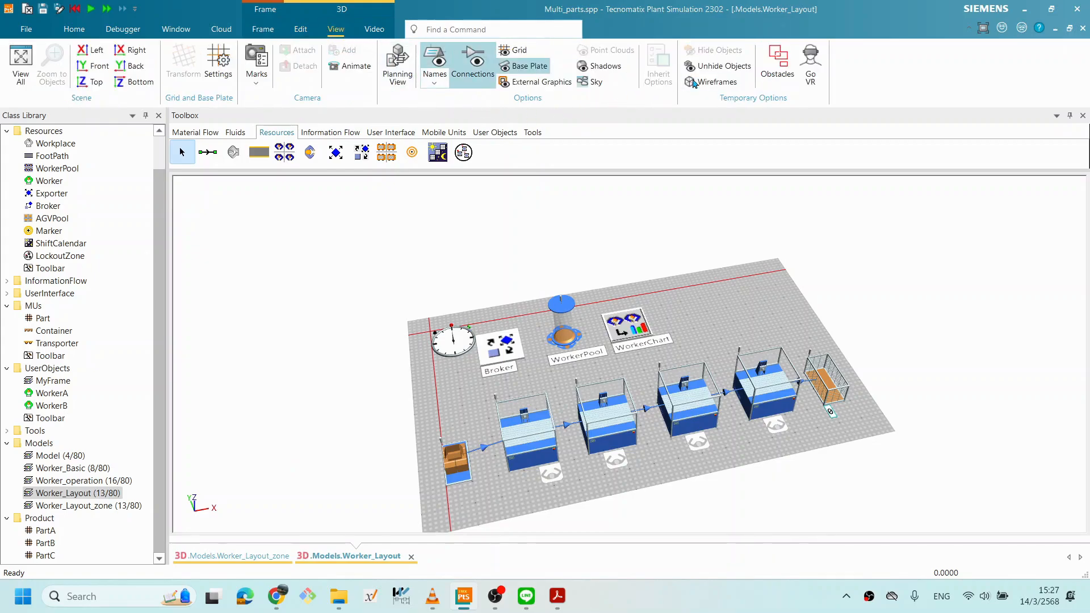
left_click(181, 30)
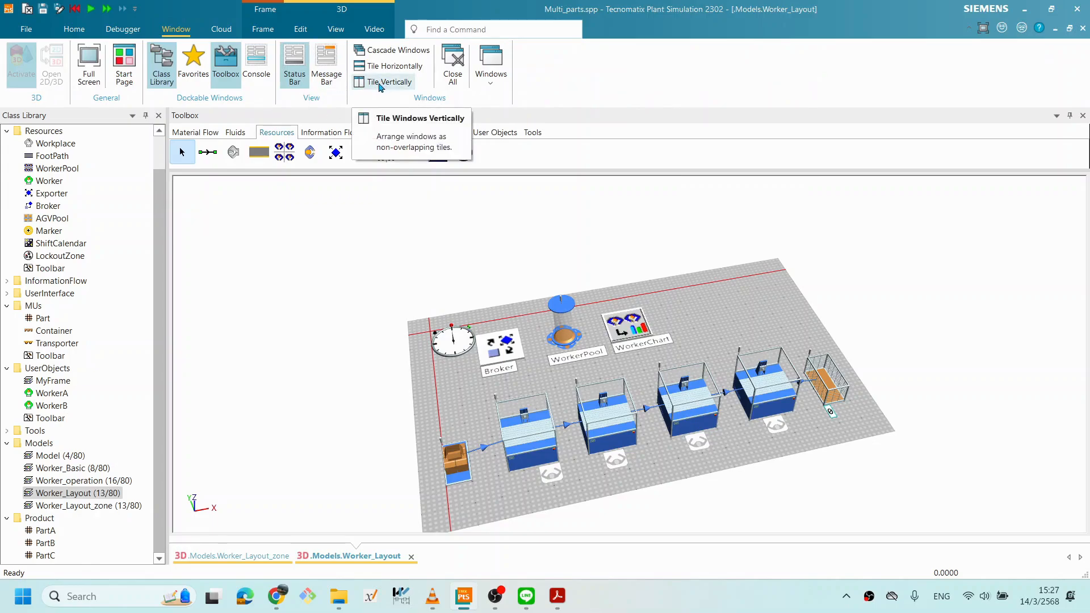
left_click(380, 84)
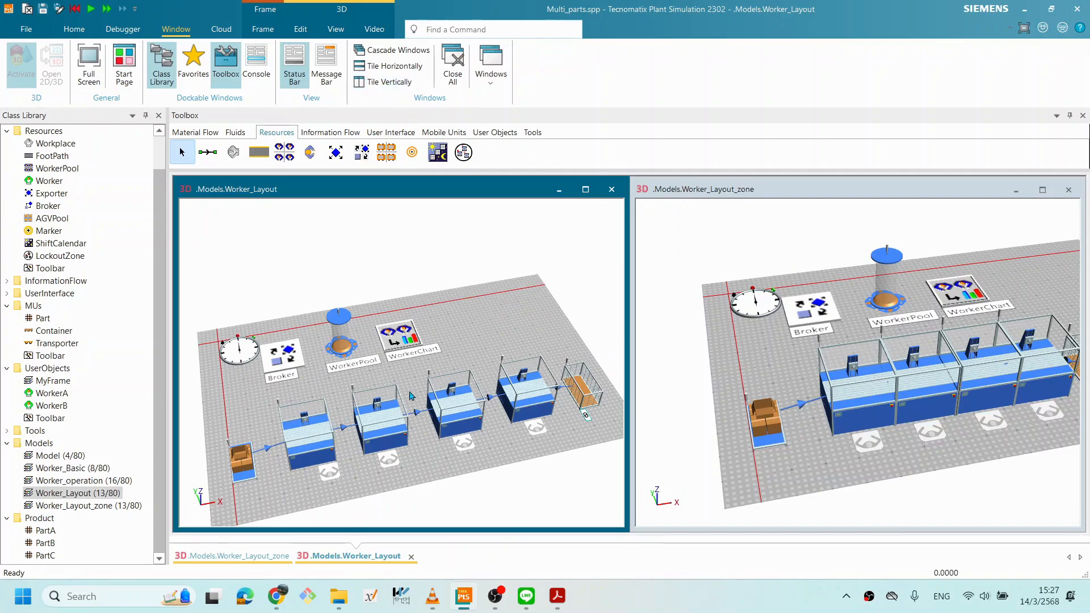
Check the worker type and amount in the creation table of Worker_Layout's WorkerPool, and dismiss the table without changes.
scroll(328, 407, "down", 1)
scroll(329, 407, "up", 1)
double_click(343, 345)
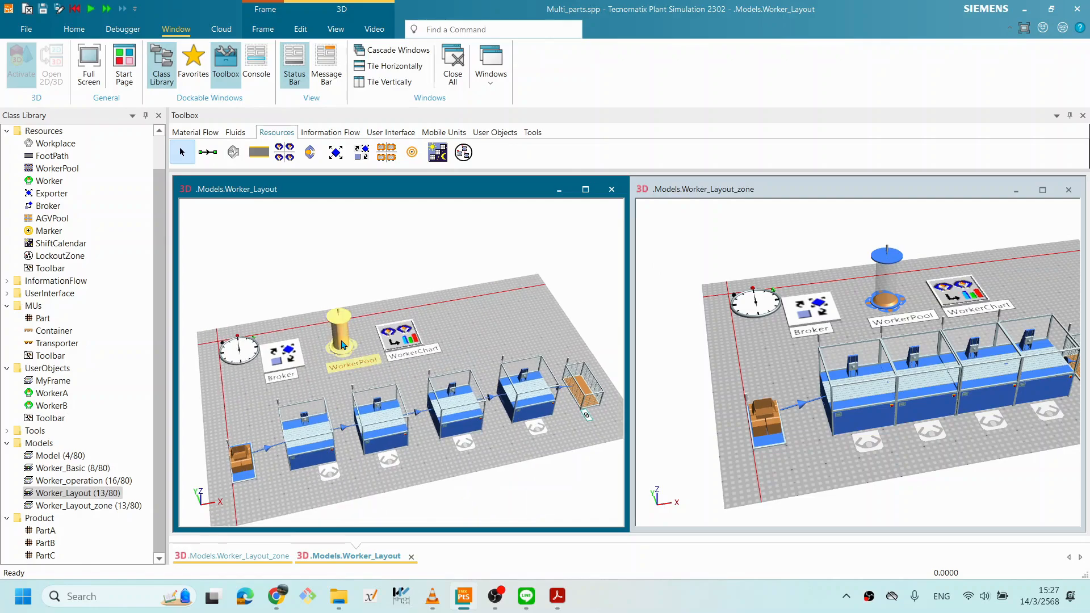
left_click(517, 279)
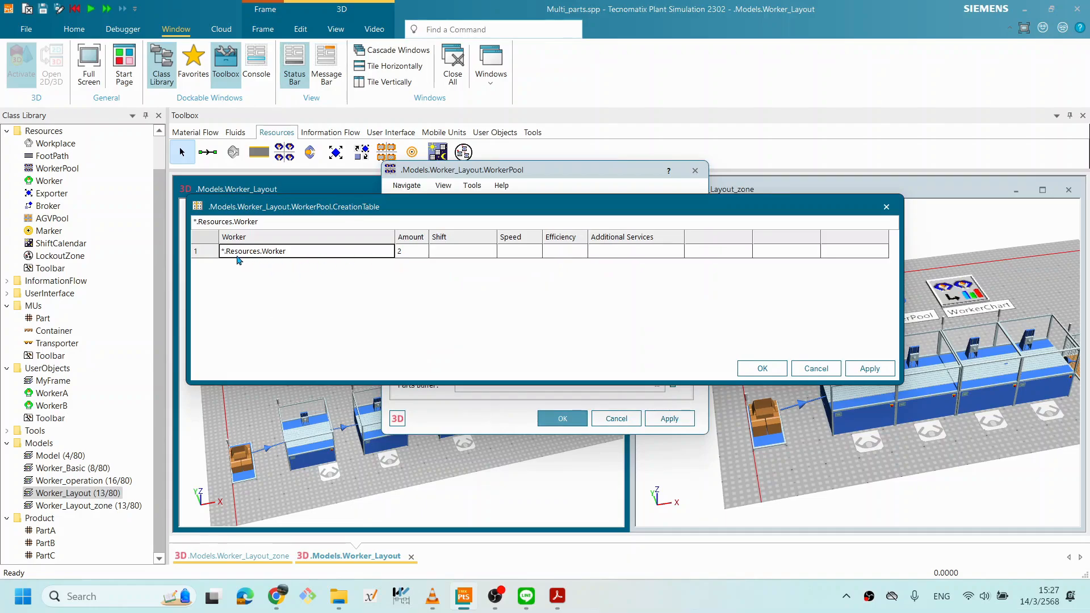
left_click(816, 368)
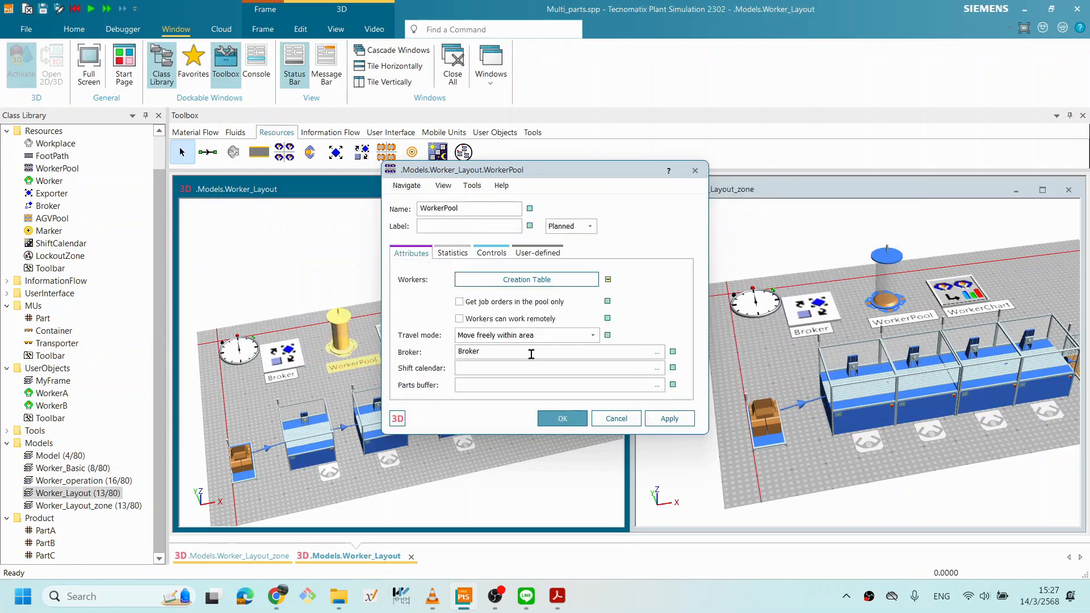
Close the WorkerPool properties unchanged and set the speed of the Worker class in the Resources folder to 0.5 m/s.
left_click(617, 419)
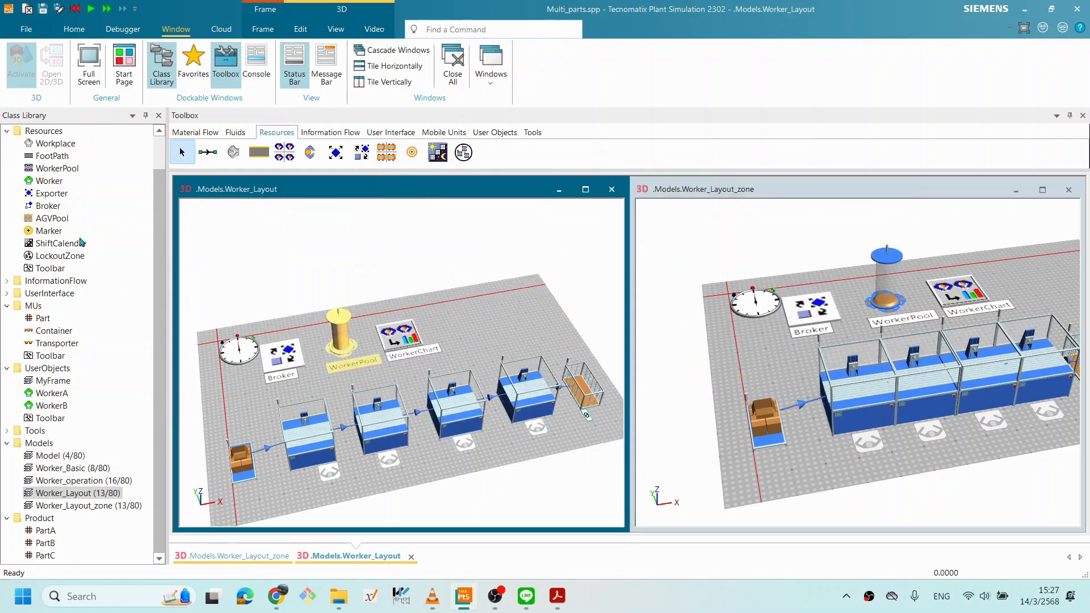
double_click(55, 183)
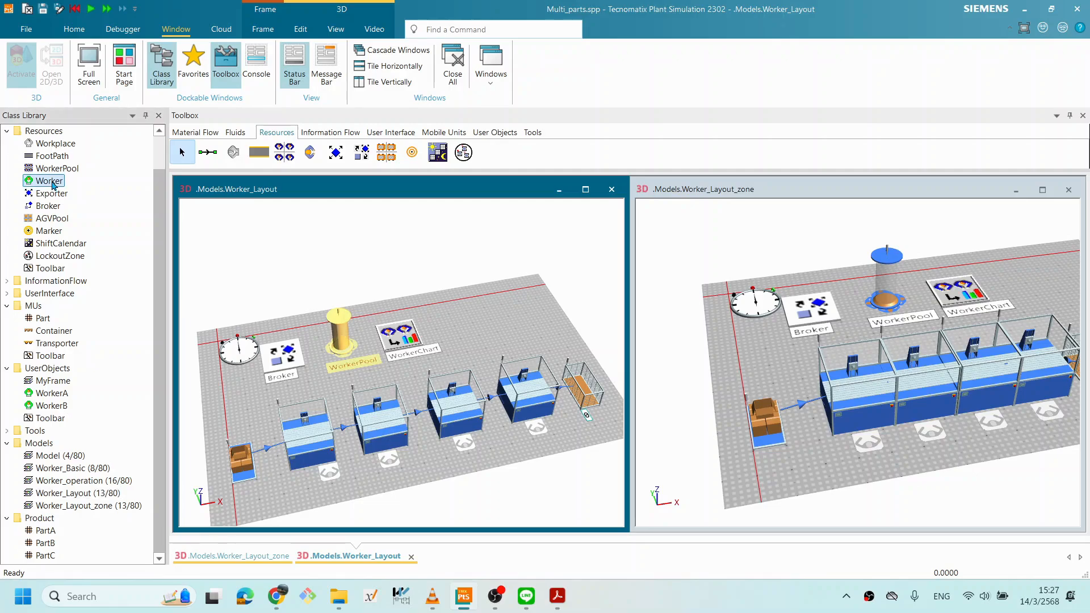
left_click(481, 309)
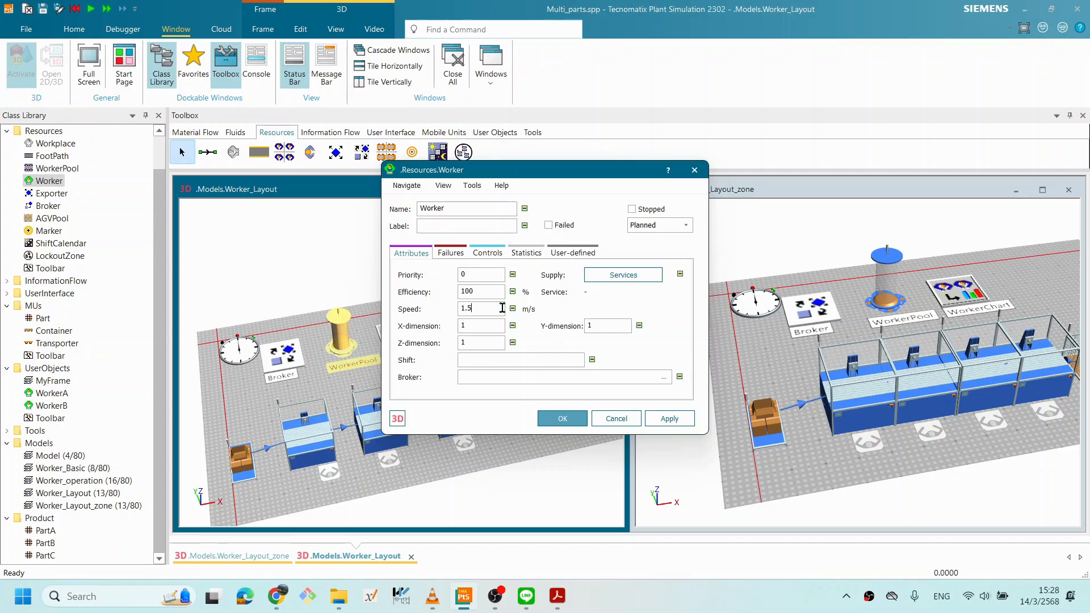
left_click_drag(482, 309, 422, 312)
type("0")
left_click(673, 418)
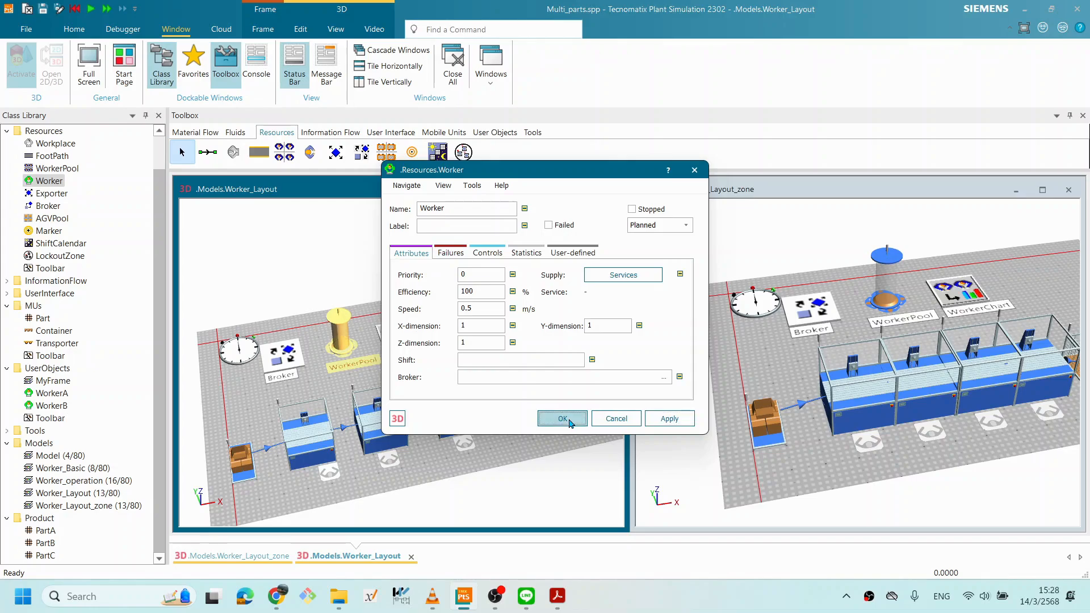
left_click(562, 419)
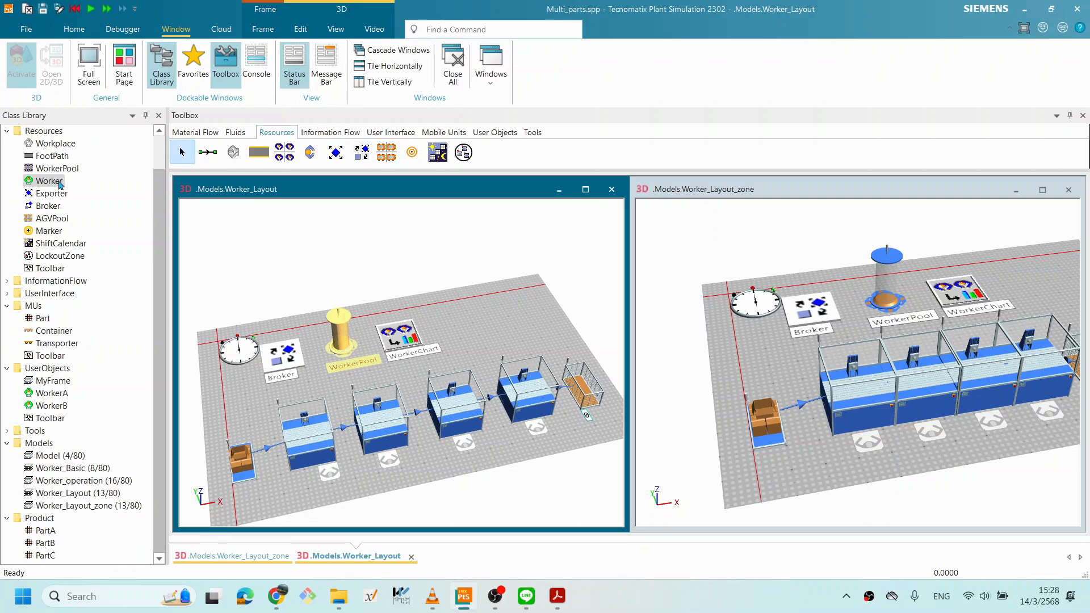
Check which worker class Worker_Layout's WorkerPool creates in its creation table, and close the table and the pool properties.
double_click(343, 344)
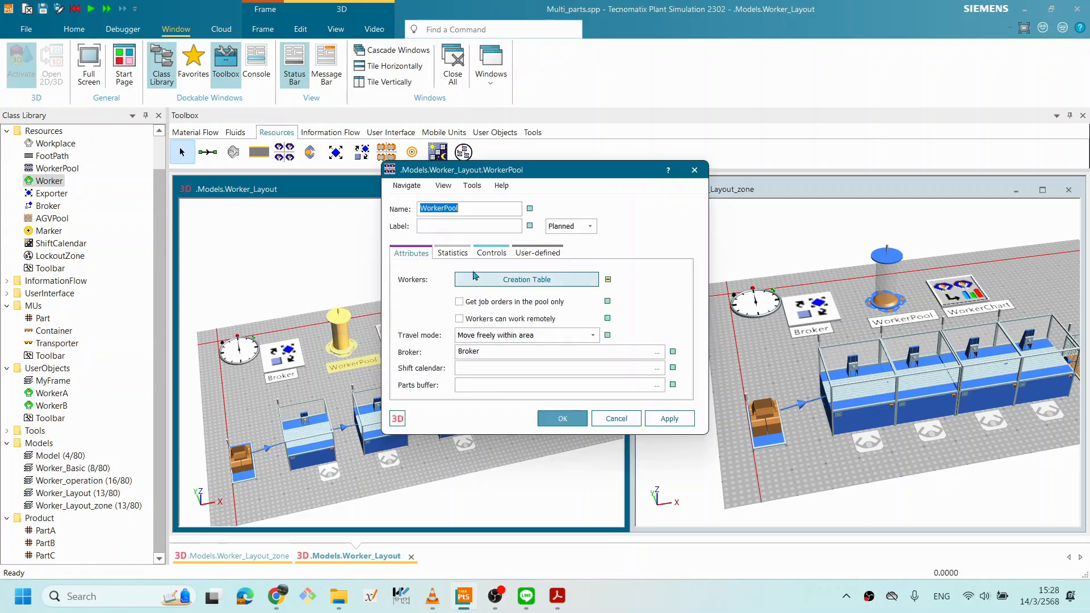
left_click(523, 280)
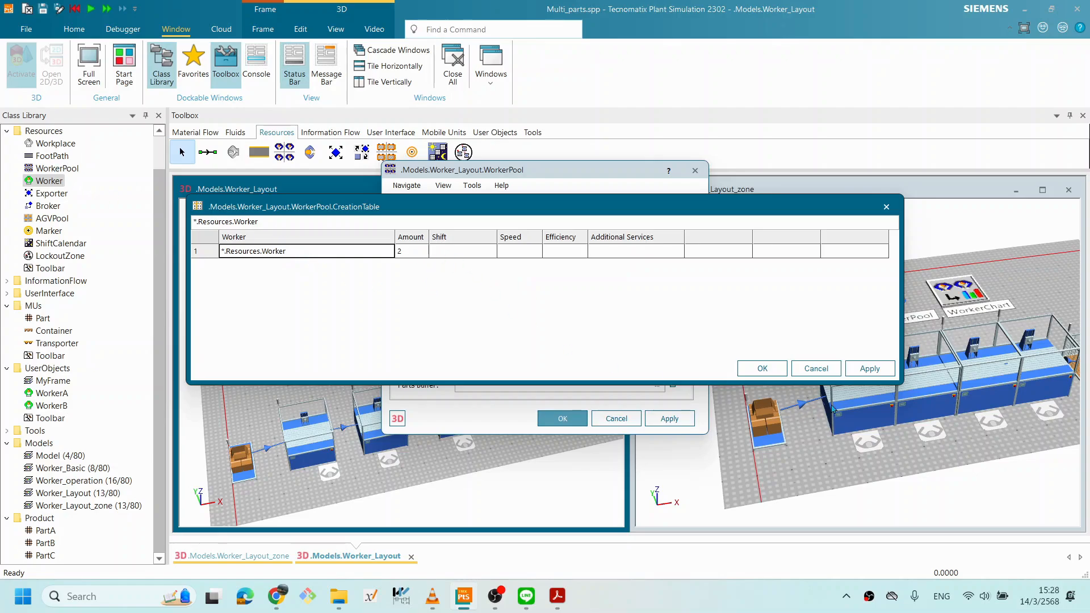
left_click(762, 369)
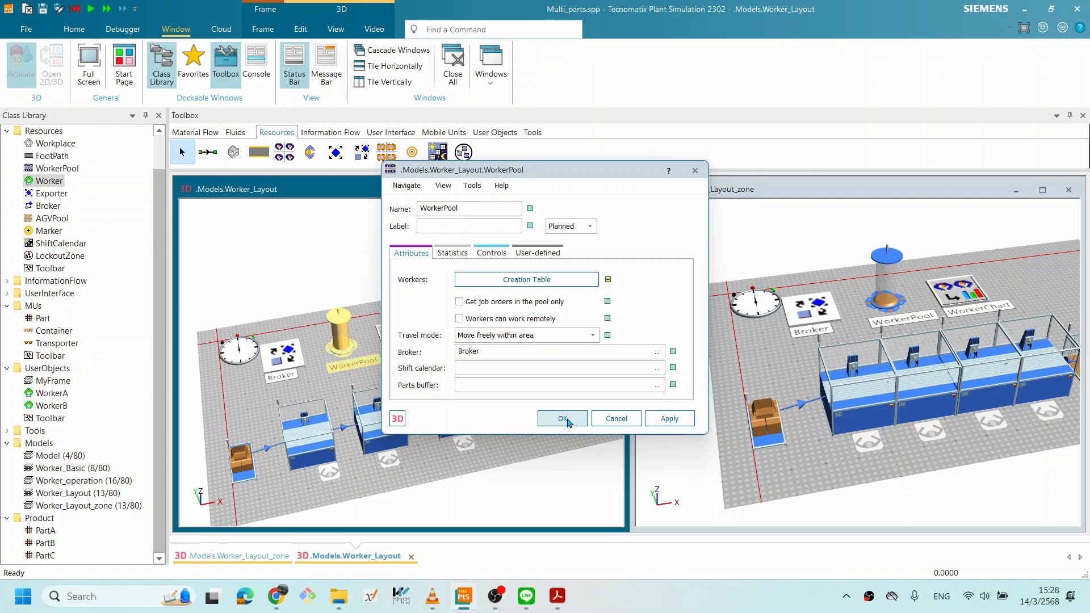
left_click(568, 420)
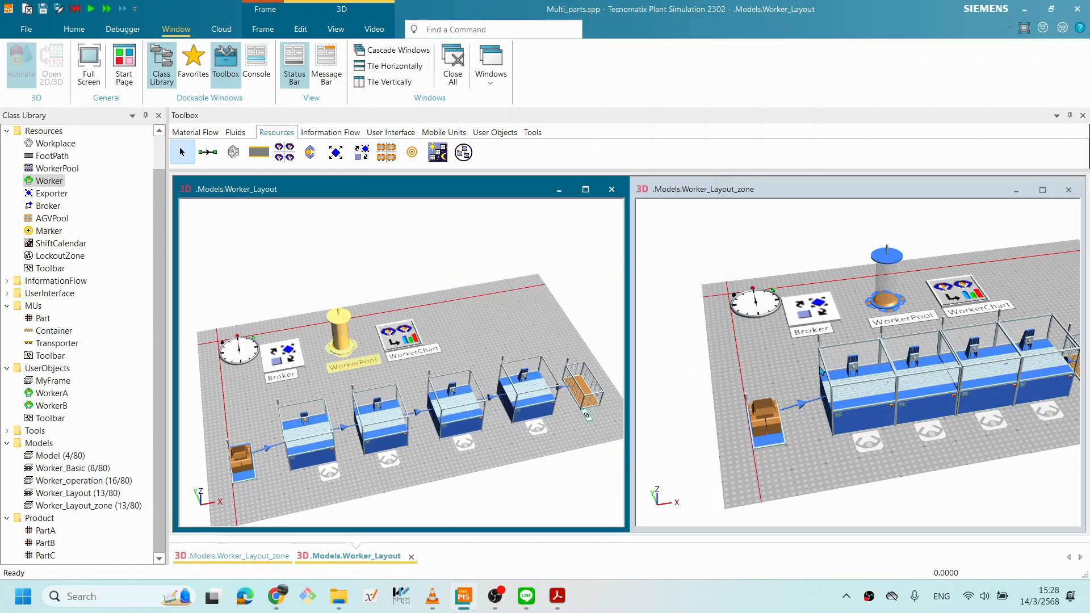
Open and dismiss Worker_Layout_zone's WorkerPool properties, and check WorkerA's speed in its class properties.
double_click(893, 309)
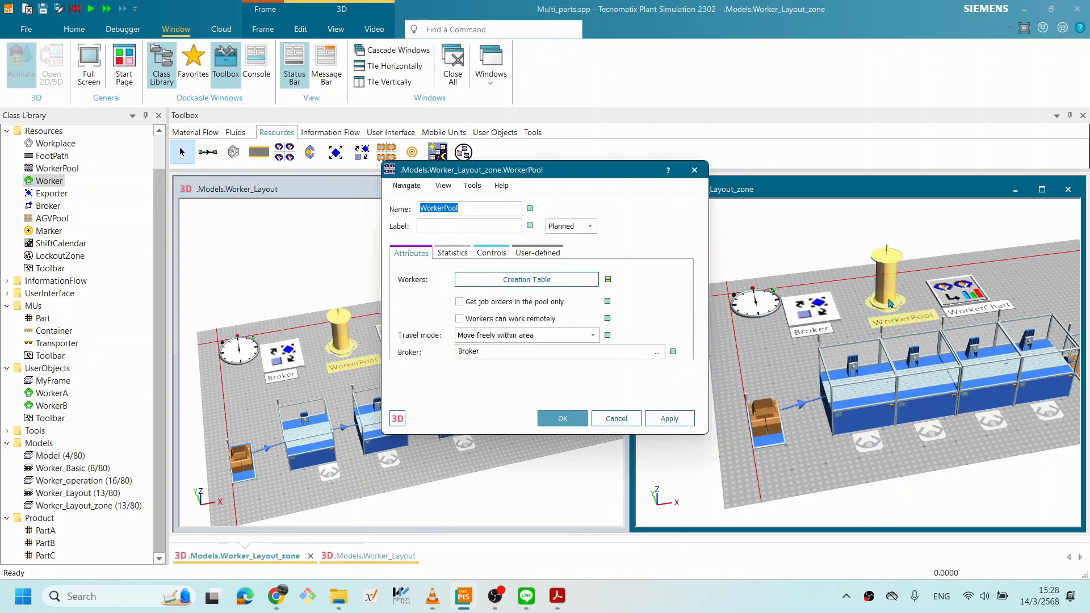
left_click(616, 419)
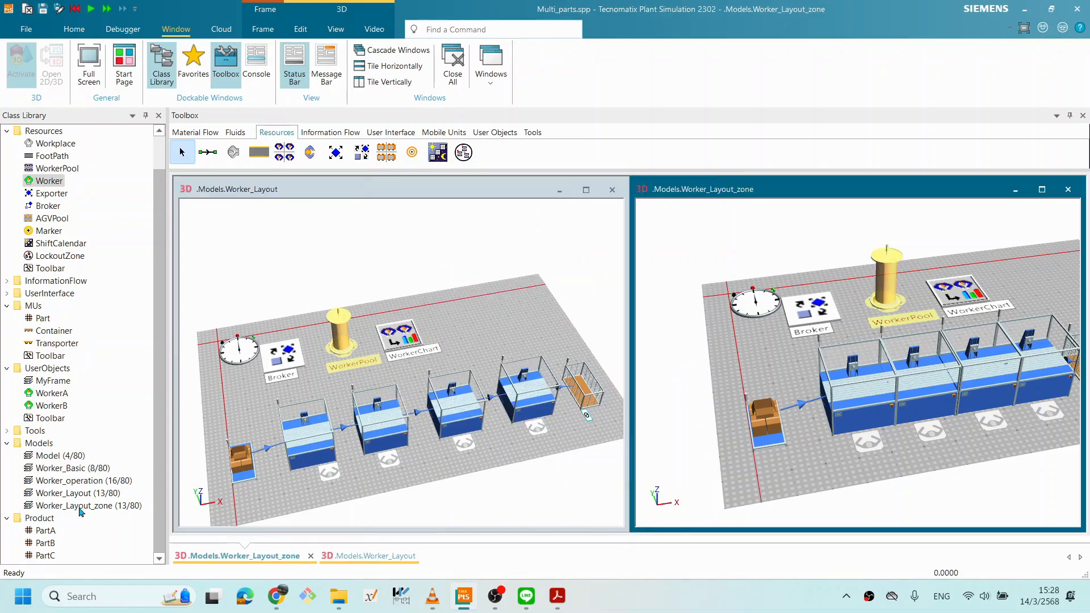
double_click(51, 393)
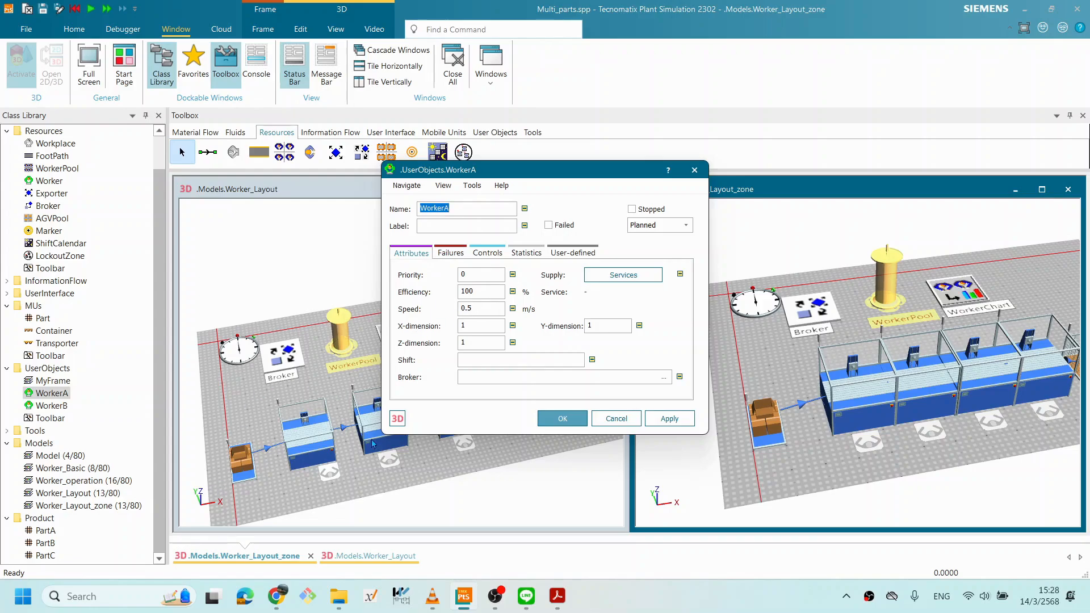
left_click(562, 418)
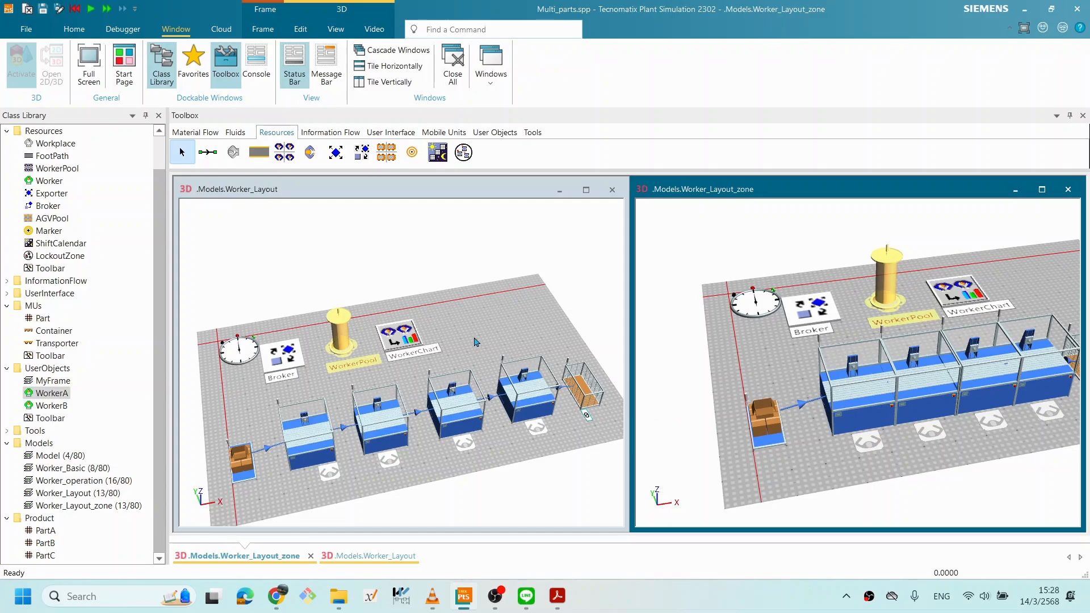
Open the event controllers of Worker_Layout and Worker_Layout_zone and place each one over its own model window.
left_click(246, 347)
double_click(245, 347)
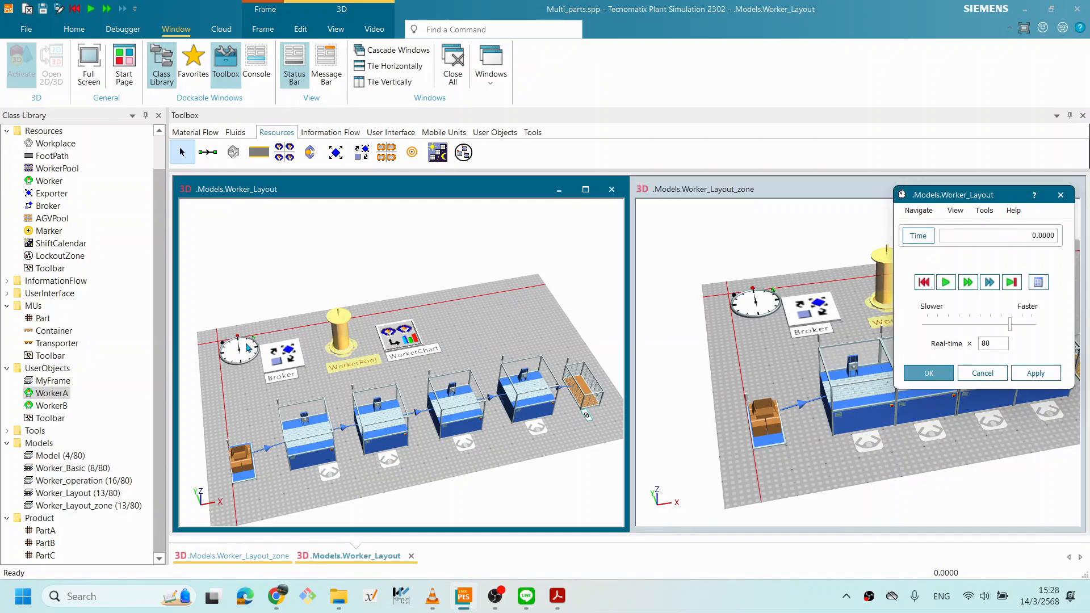
left_click_drag(970, 196, 652, 200)
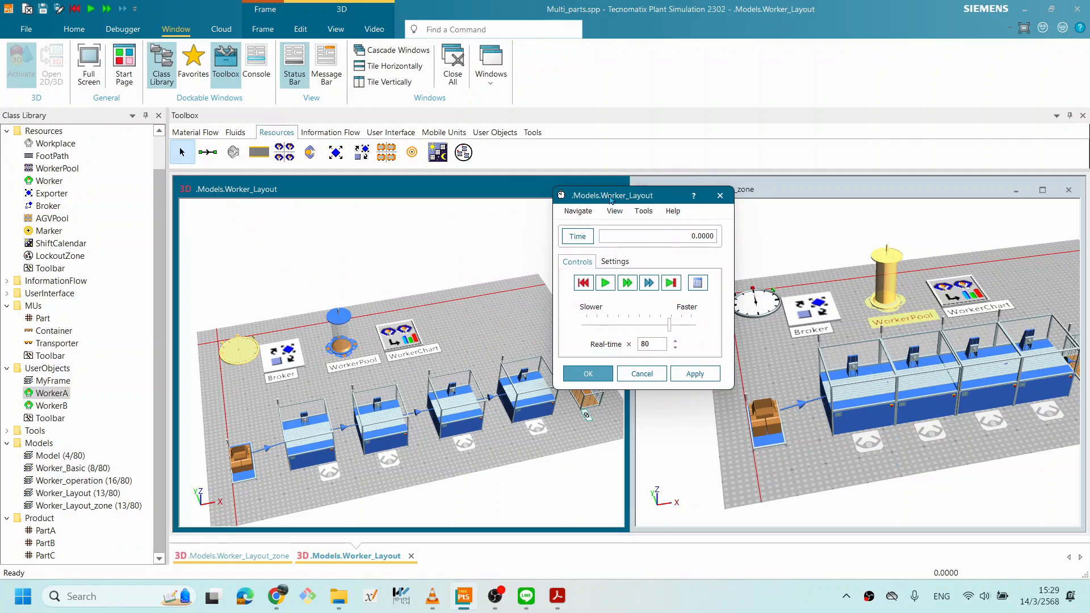
left_click_drag(596, 199, 470, 218)
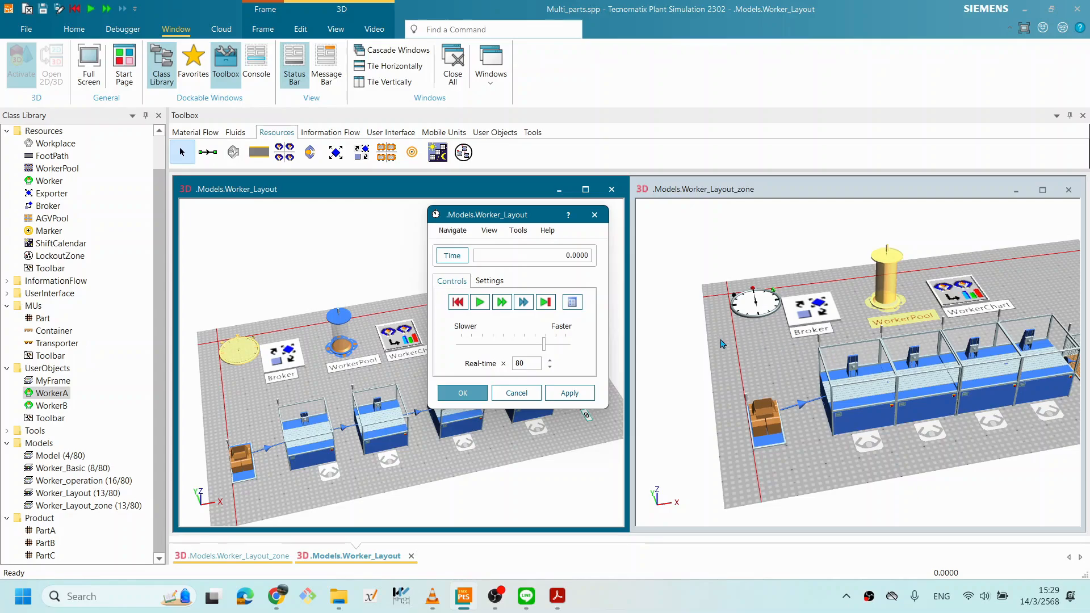
double_click(757, 307)
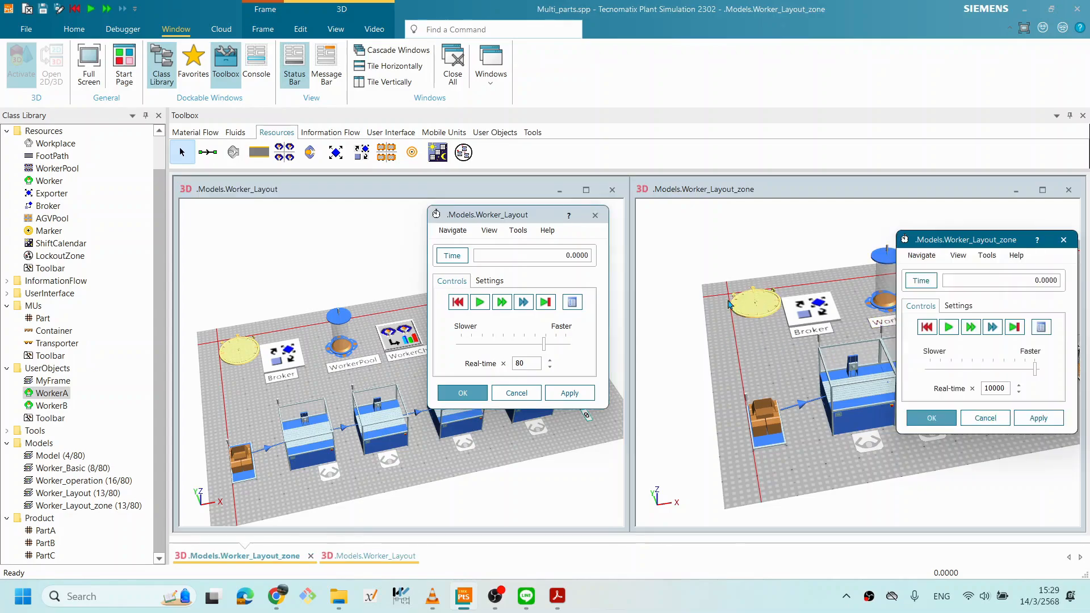
left_click_drag(968, 232, 984, 222)
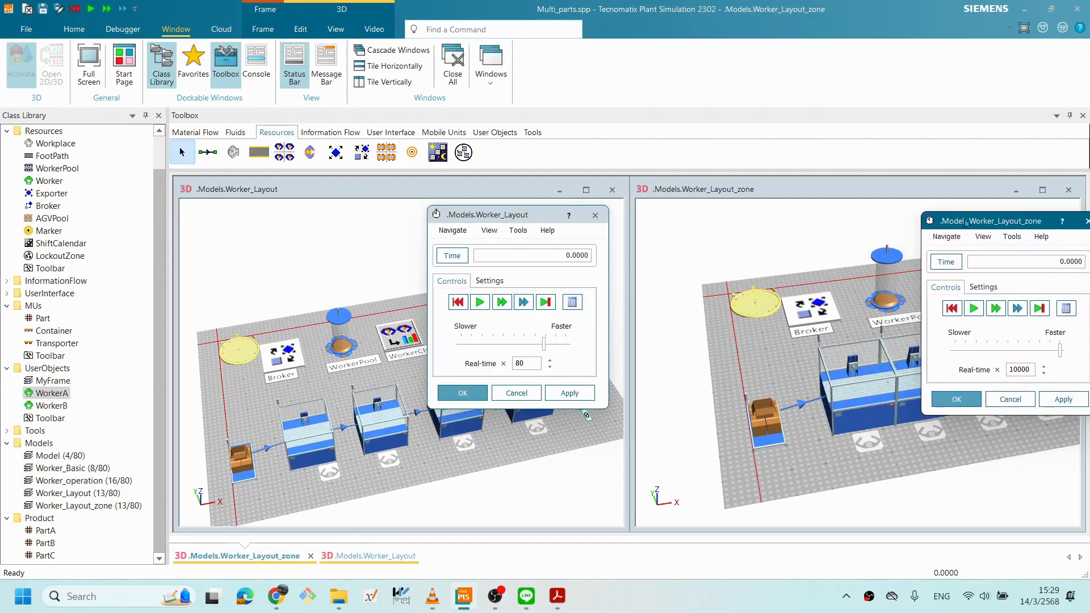
left_click(492, 215)
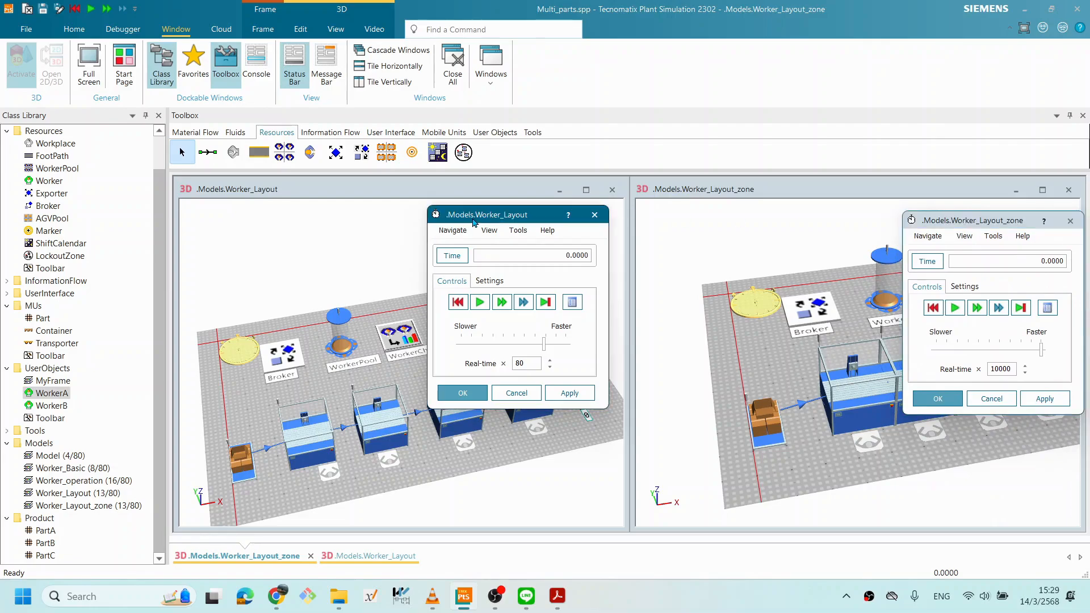
left_click_drag(525, 220, 539, 211)
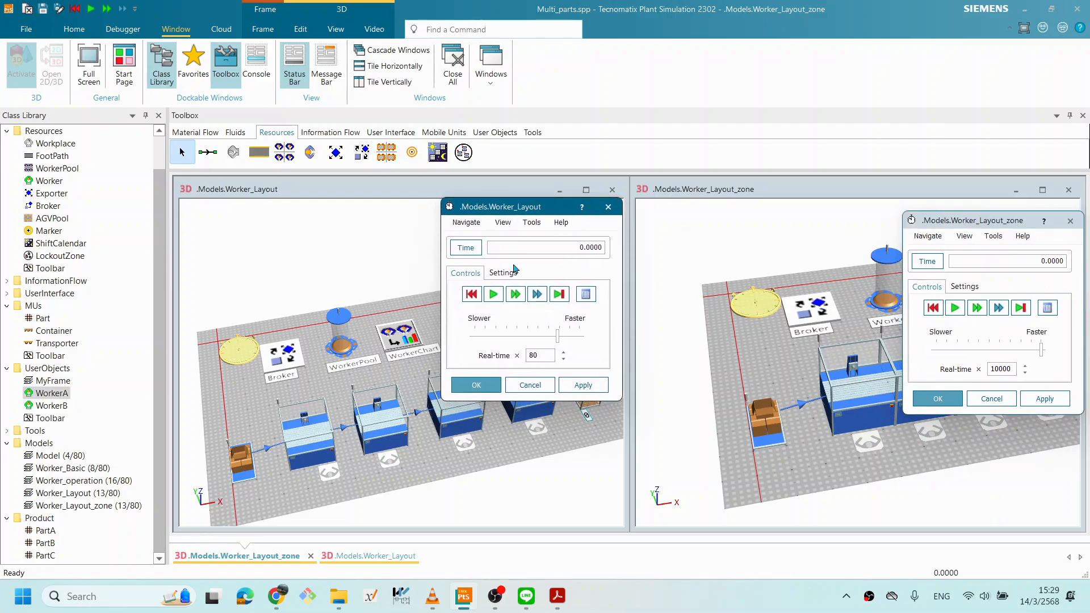
Run the Worker_Layout simulation to its end, raising the real-time factor to 10000 and moving its event controller clear of the model.
left_click(493, 294)
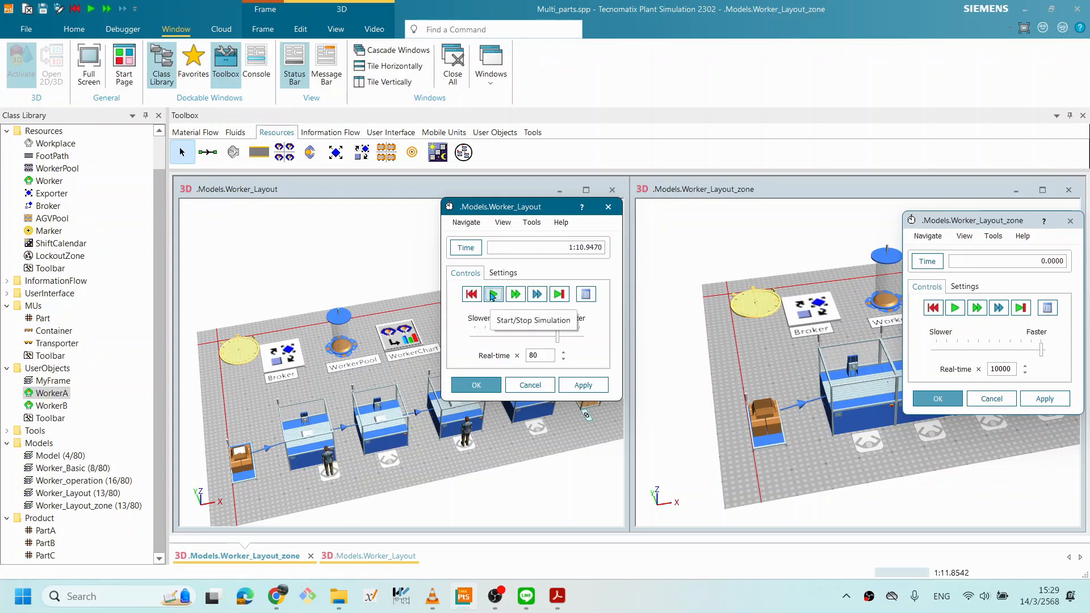
left_click_drag(528, 212, 374, 65)
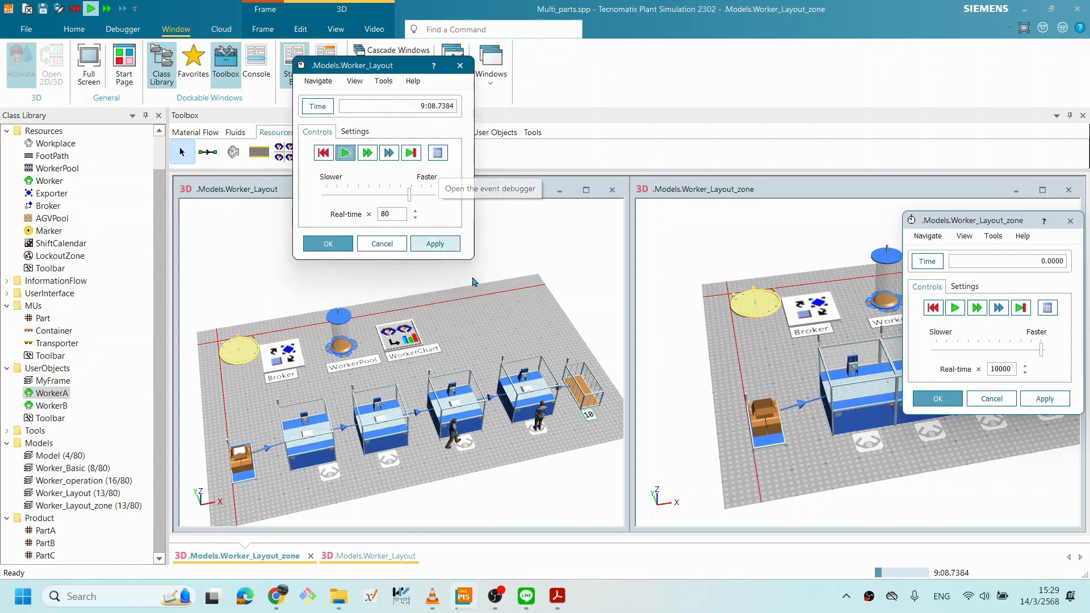
left_click_drag(415, 195, 445, 214)
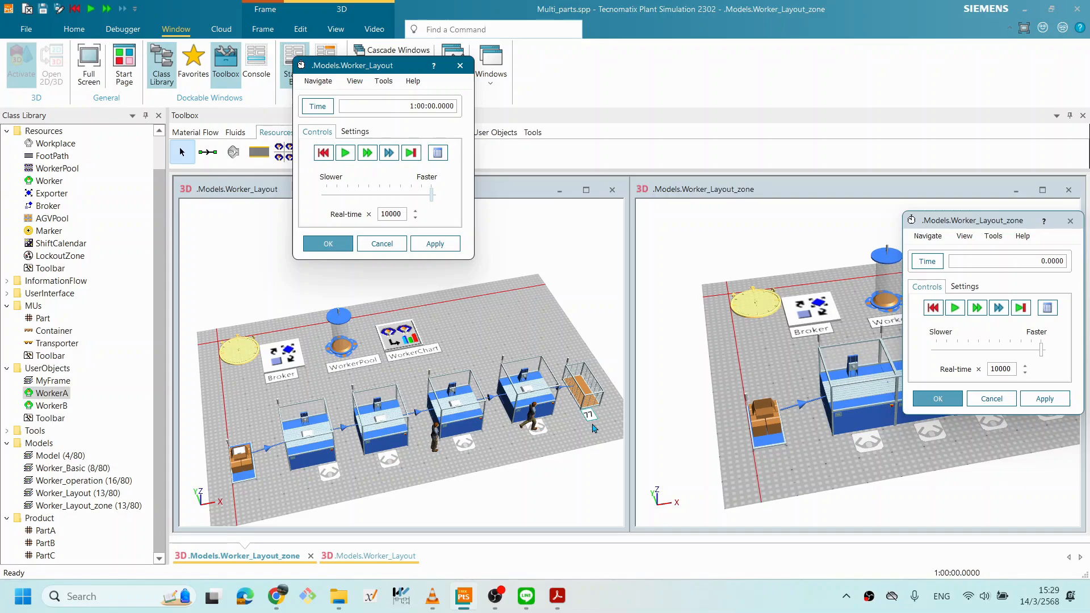
Show Worker_Layout's worker utilization chart, move it clear of the model, and examine the working and walking shares of both workers.
right_click(396, 336)
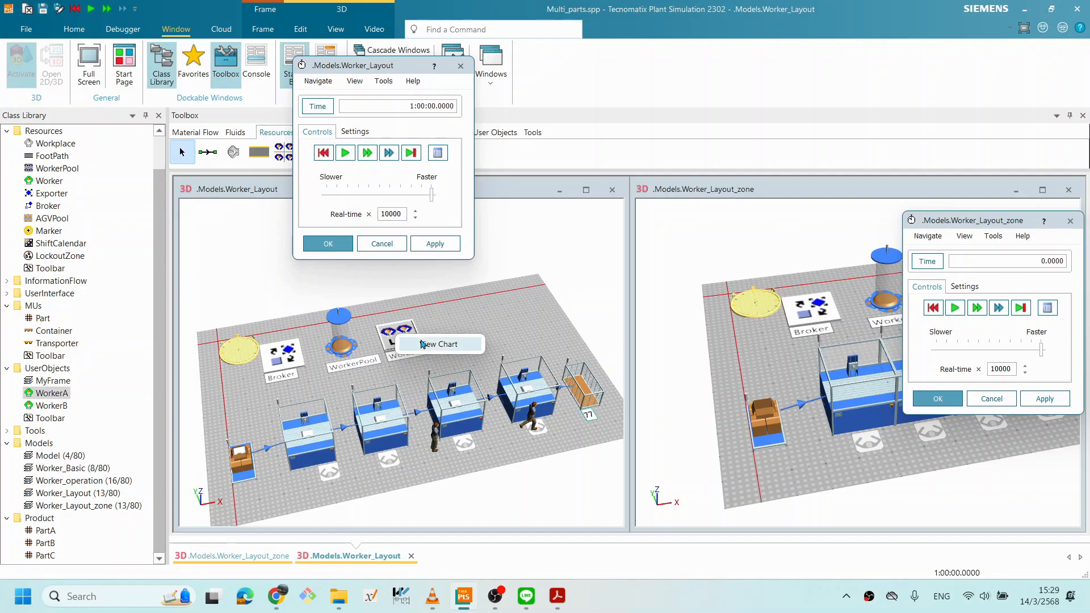
left_click(420, 343)
left_click_drag(346, 197, 337, 193)
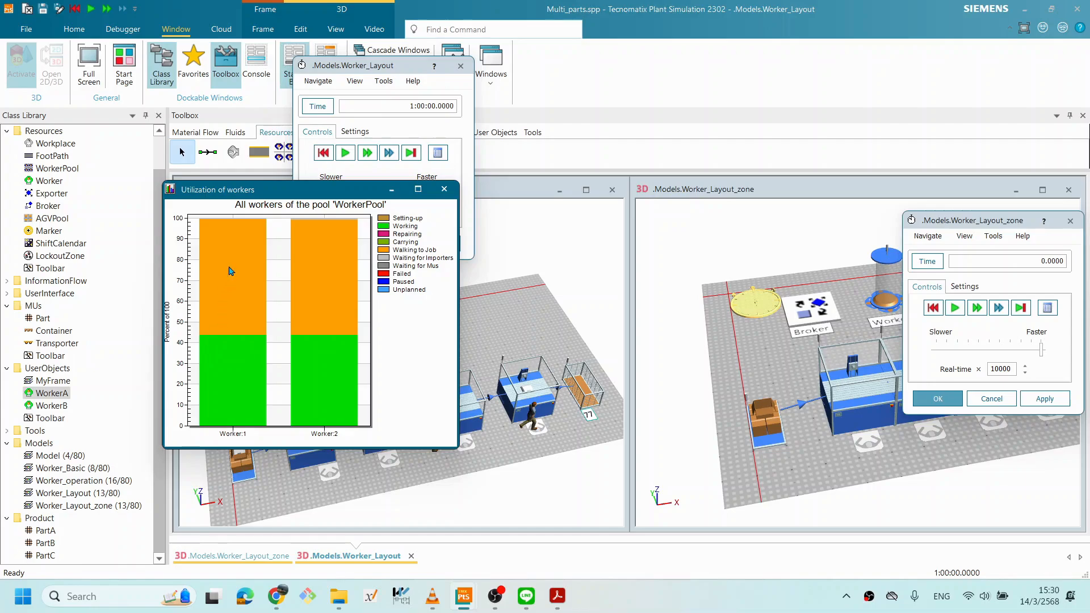
left_click_drag(283, 189, 206, 170)
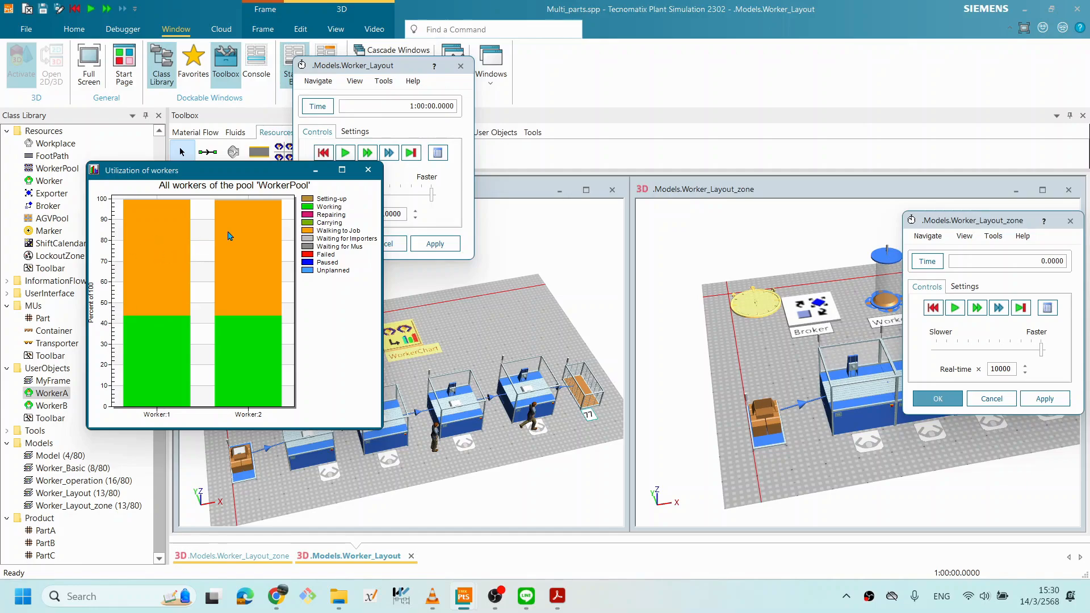
left_click_drag(227, 171, 207, 154)
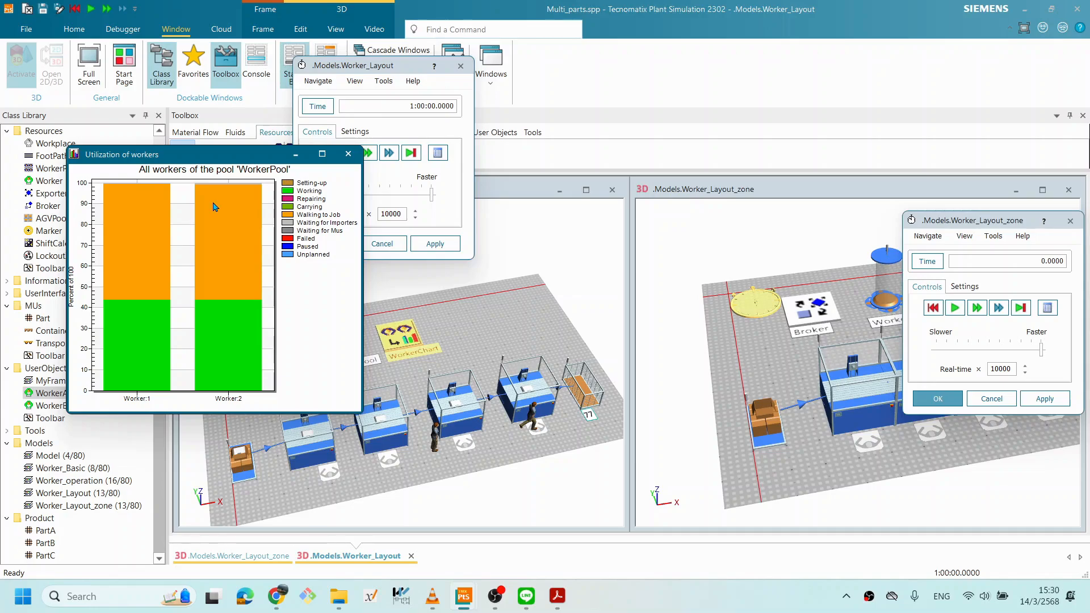
Place Worker_Layout_zone's event controller beside that of Worker_Layout and reset its simulation.
left_click_drag(963, 219, 545, 63)
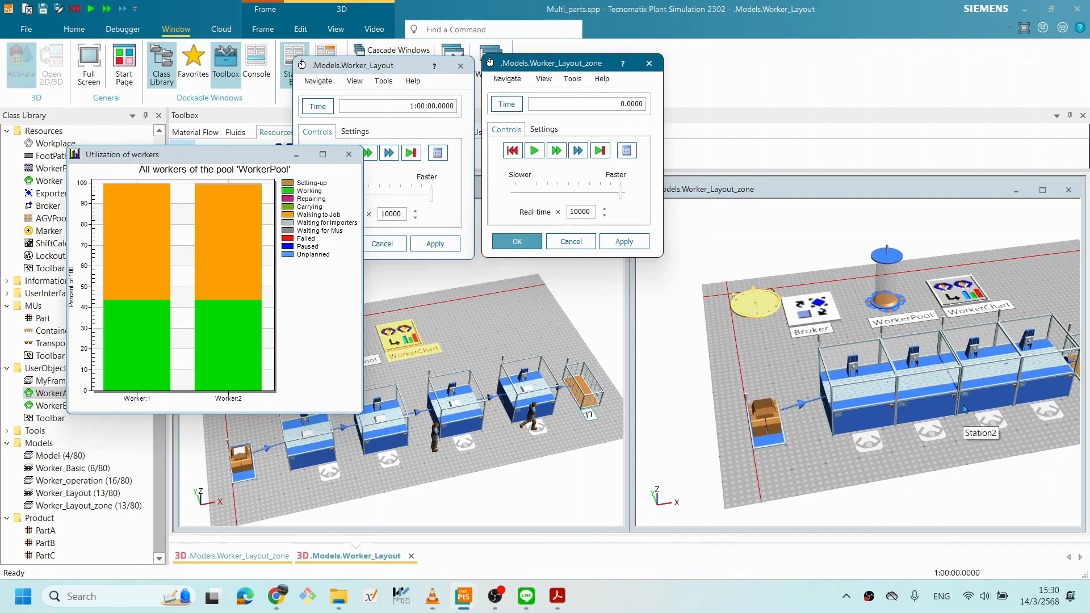
left_click_drag(574, 67, 605, 64)
left_click(543, 147)
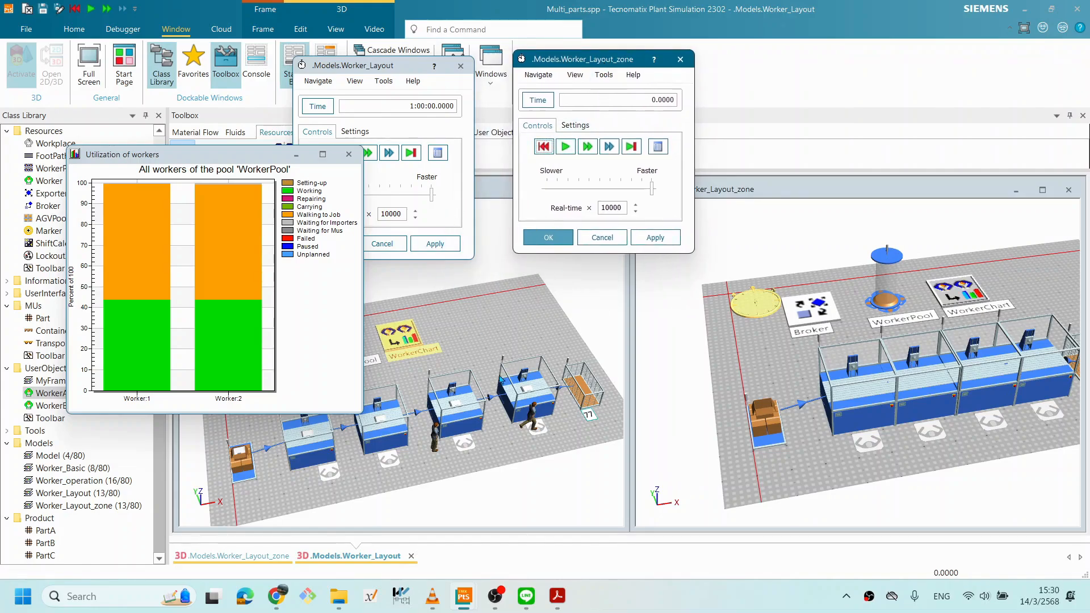
Open the statistics of both workers in Worker_Layout and arrange them apart to compare working share, en-route share and traveled distance.
double_click(534, 418)
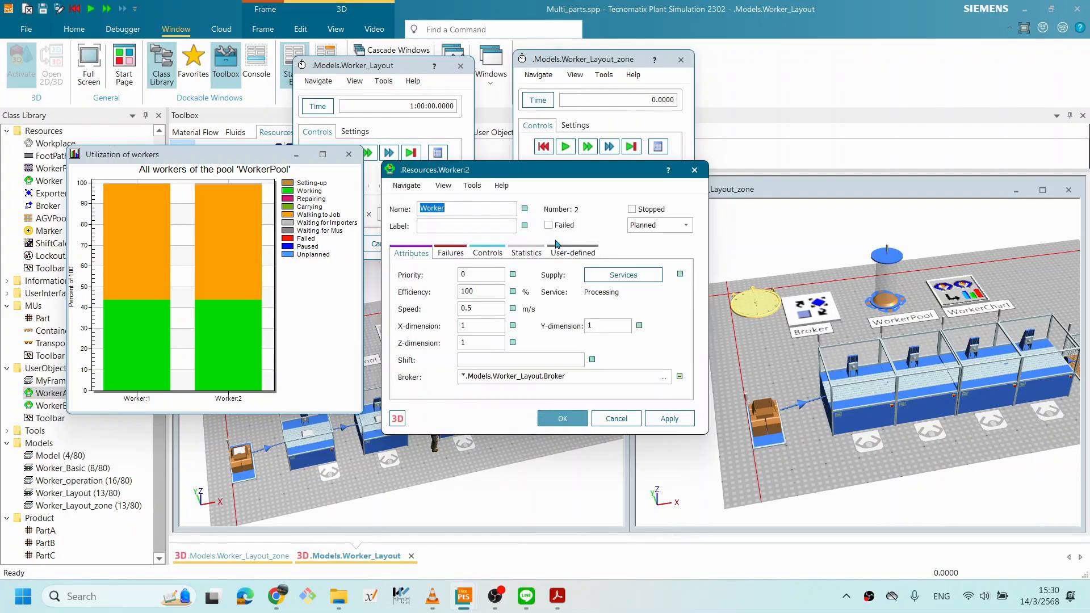
left_click(527, 254)
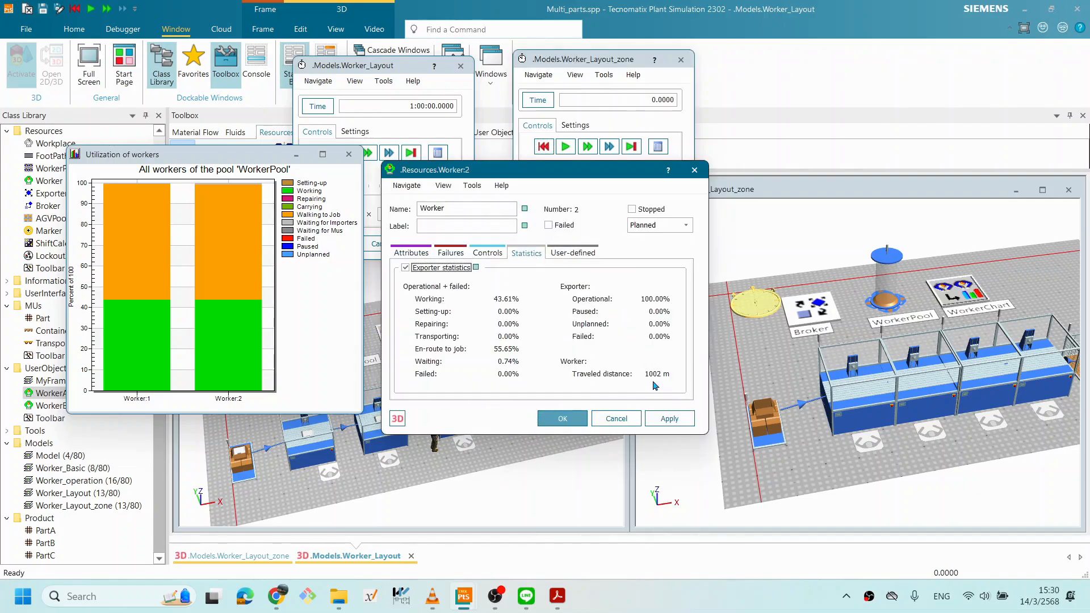
left_click_drag(562, 178, 733, 313)
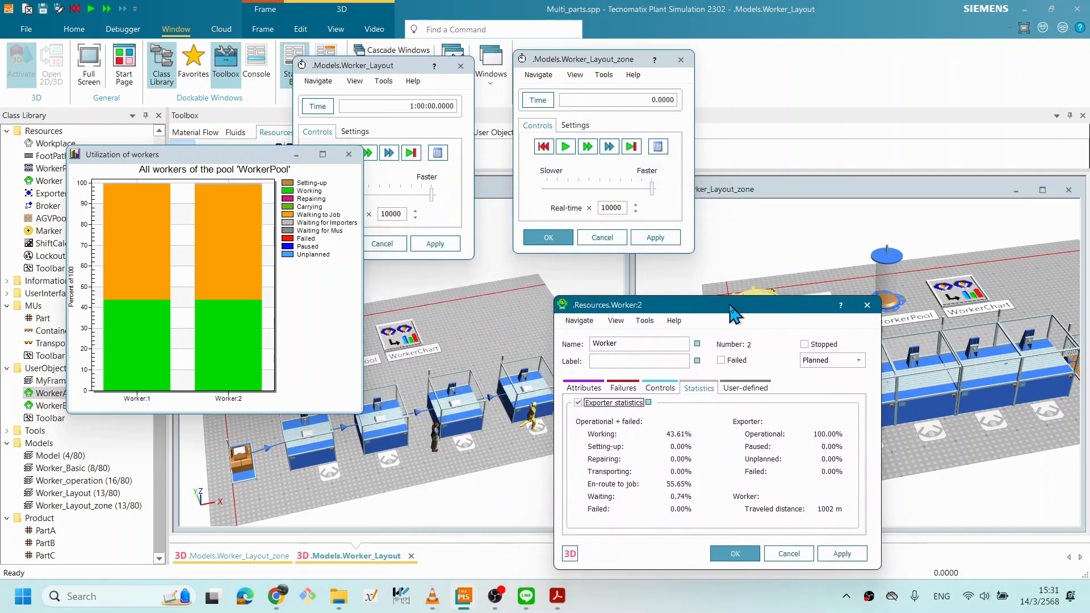
double_click(436, 435)
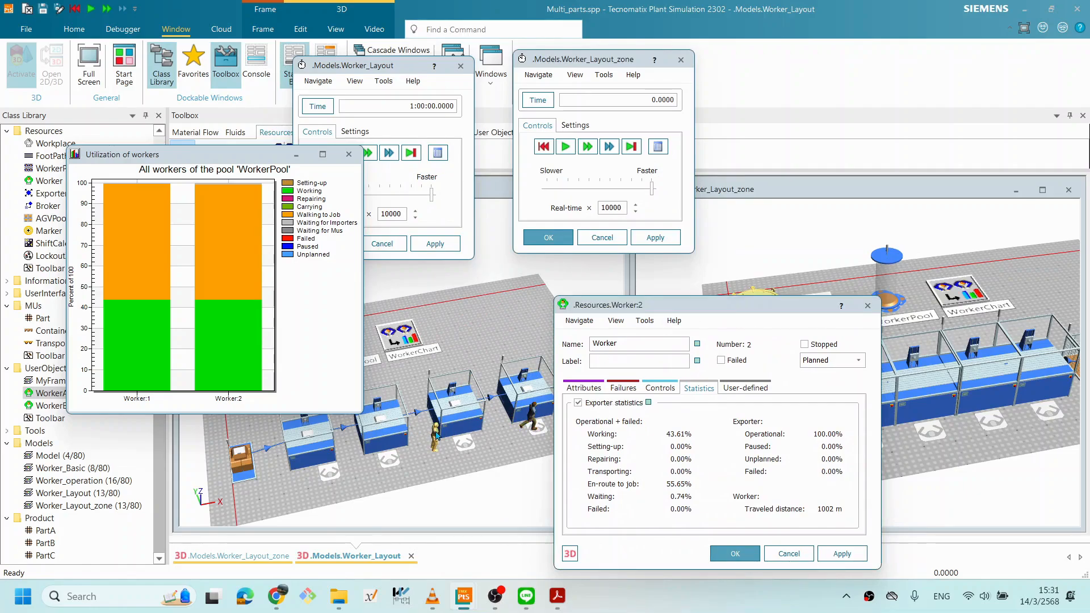
left_click(515, 253)
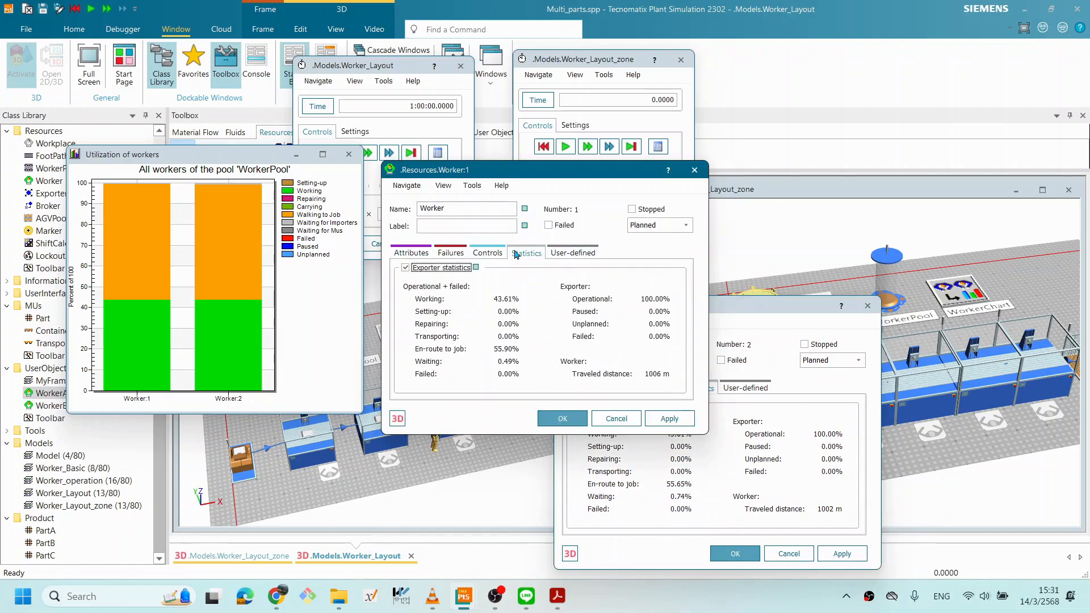
left_click_drag(516, 176, 148, 356)
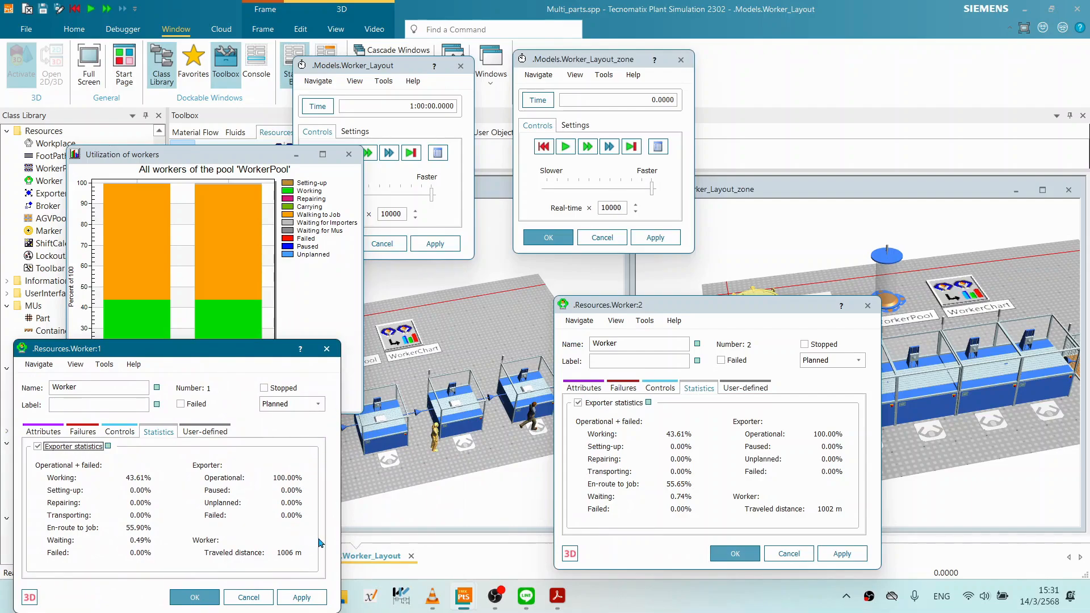
Run the Worker_Layout_zone simulation to its end and move the open dialogs aside to compare the finished-part counters of both layouts.
left_click_drag(650, 314, 439, 290)
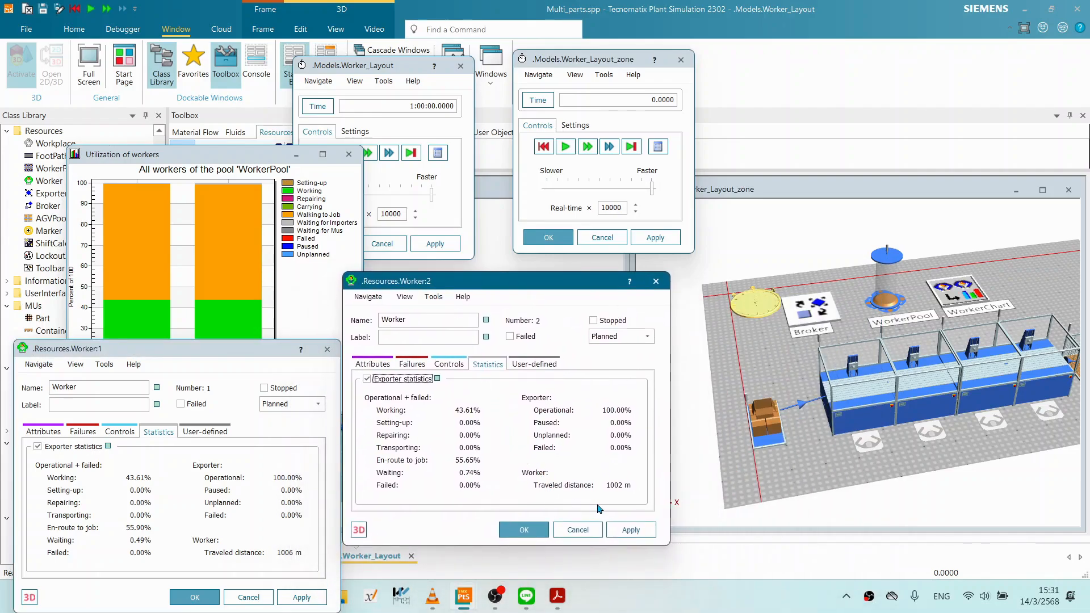
left_click_drag(534, 284, 525, 346)
left_click_drag(586, 64, 718, 14)
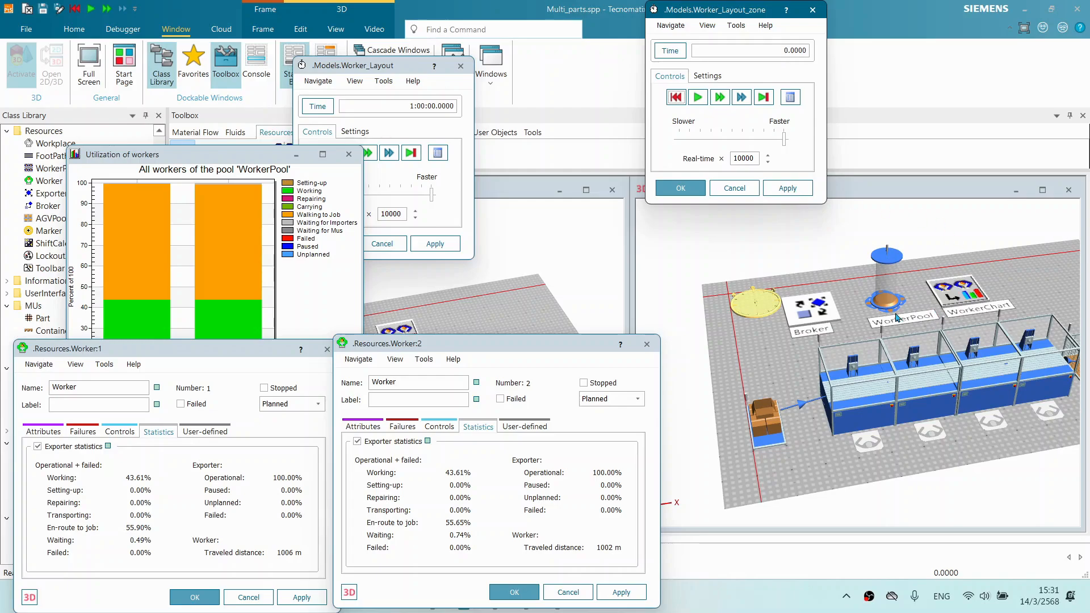
left_click(698, 97)
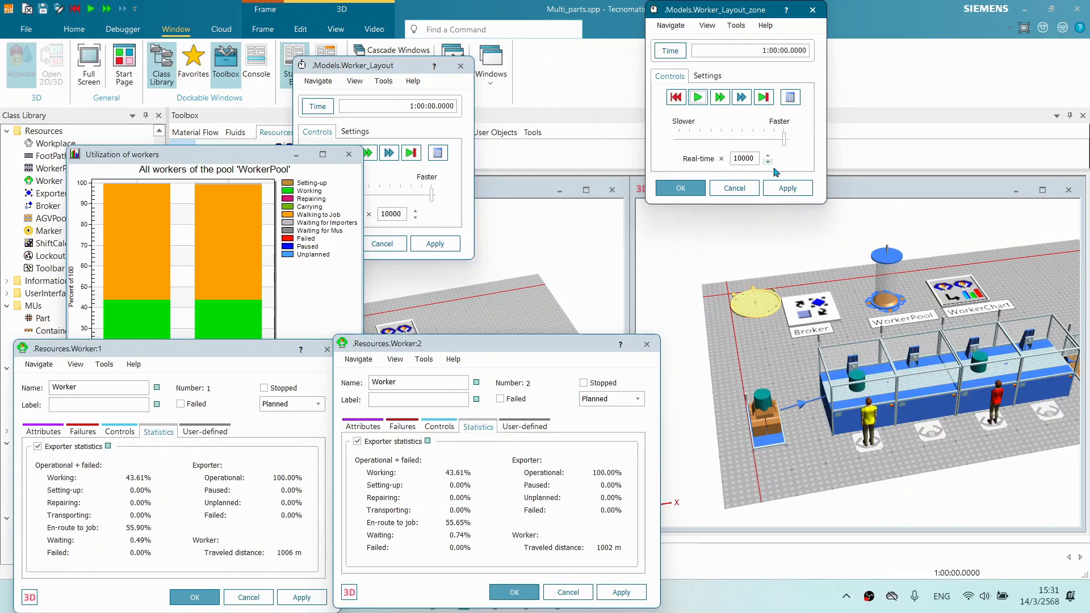
mouse_move(1000, 433)
left_click_drag(1000, 433, 818, 409)
scroll(868, 464, "up", 3)
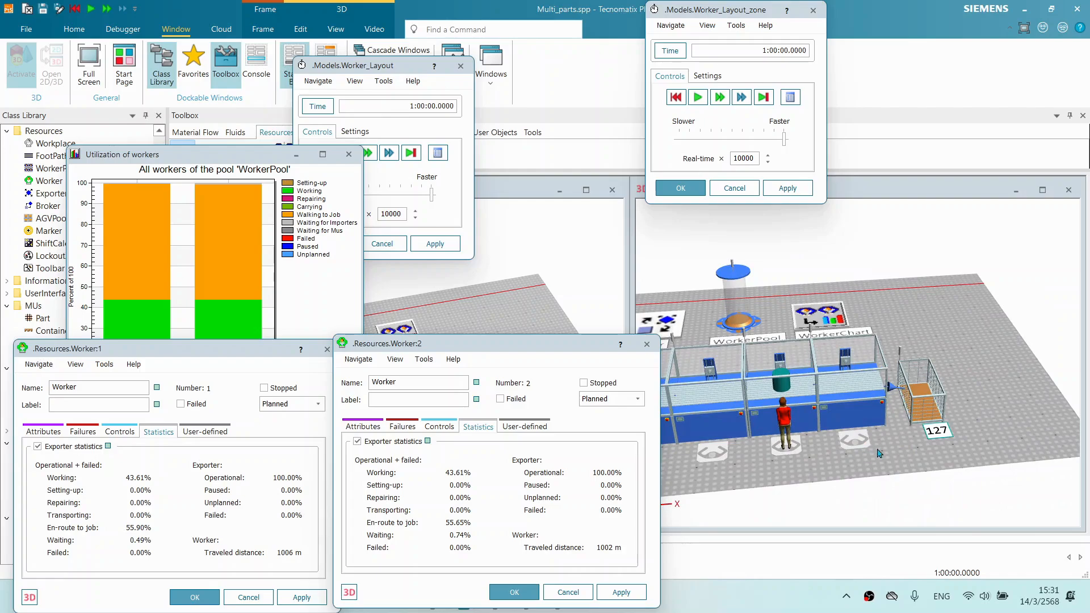
left_click_drag(500, 341, 503, 498)
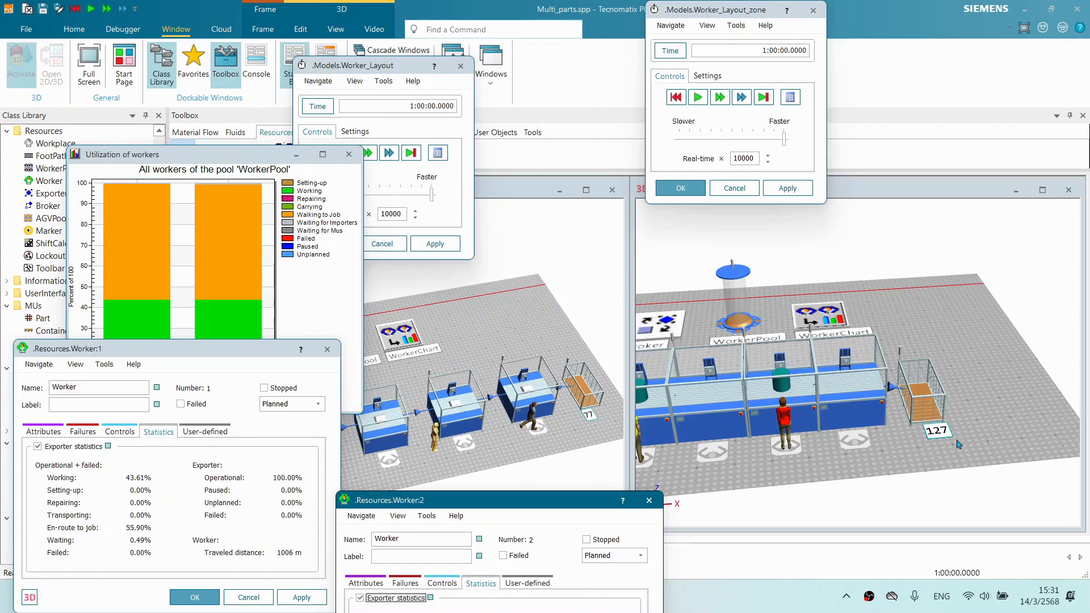
Open the statistics of WorkerB and WorkerA in Worker_Layout_zone and place them apart to examine working share, en-route share and traveled distance.
double_click(785, 423)
left_click_drag(529, 178, 886, 39)
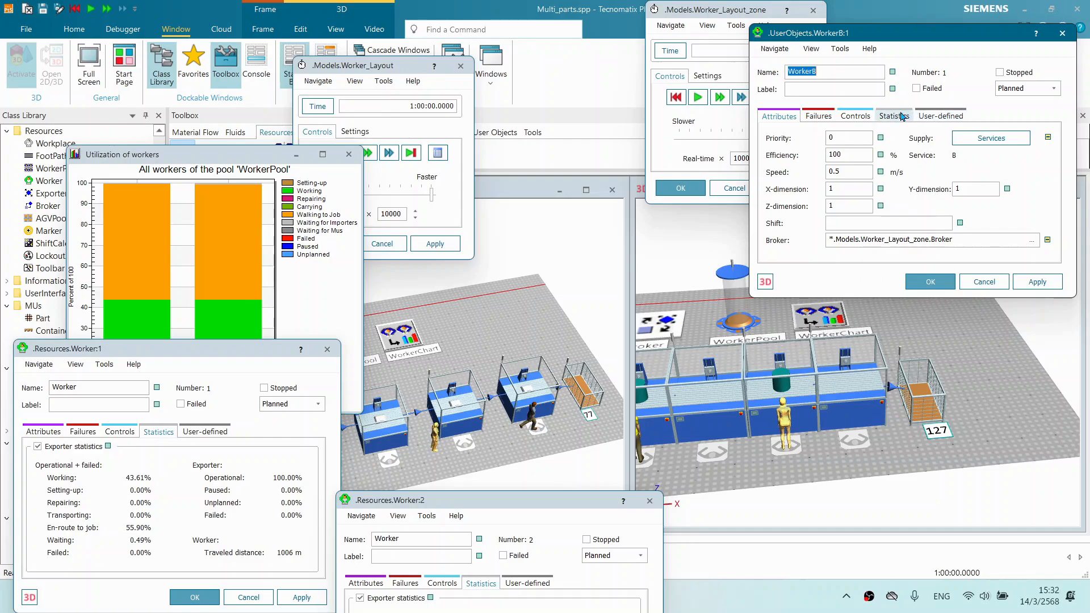
left_click(902, 117)
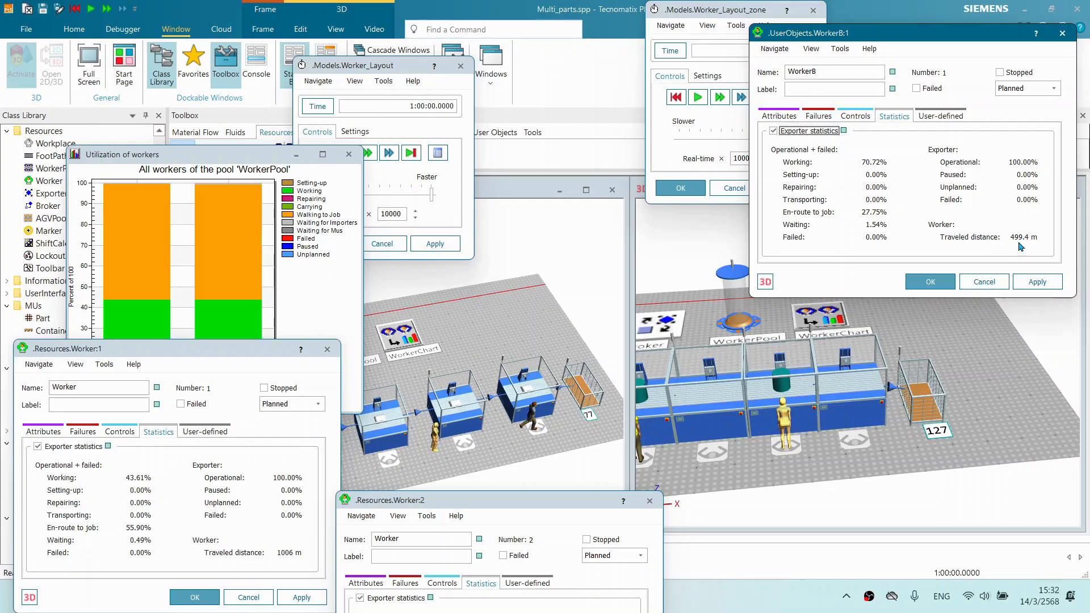
left_click_drag(924, 39, 988, 20)
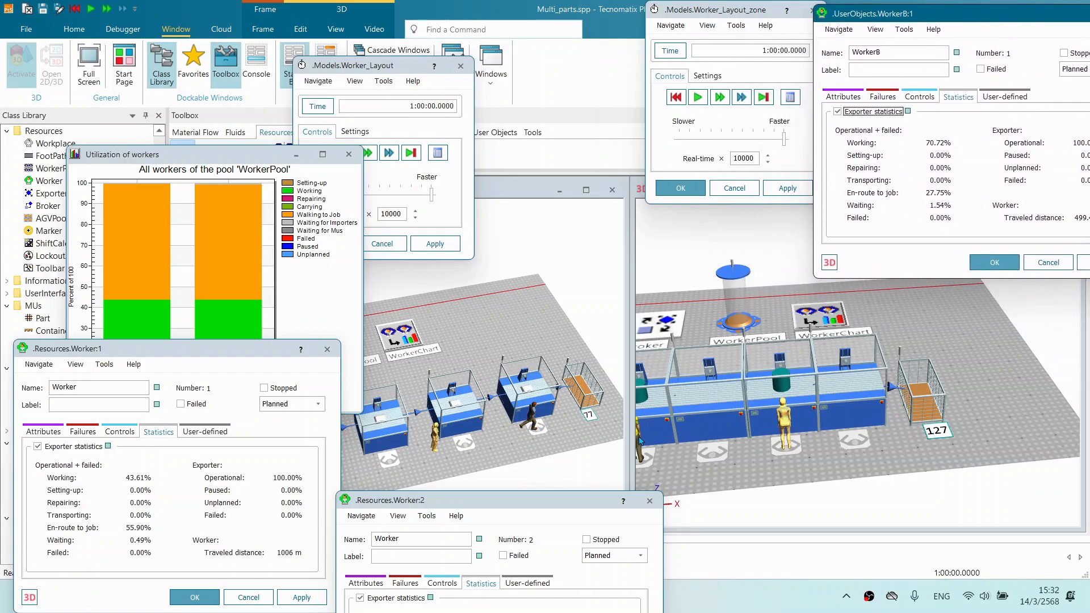
double_click(641, 441)
left_click_drag(591, 165, 1086, 280)
left_click(949, 376)
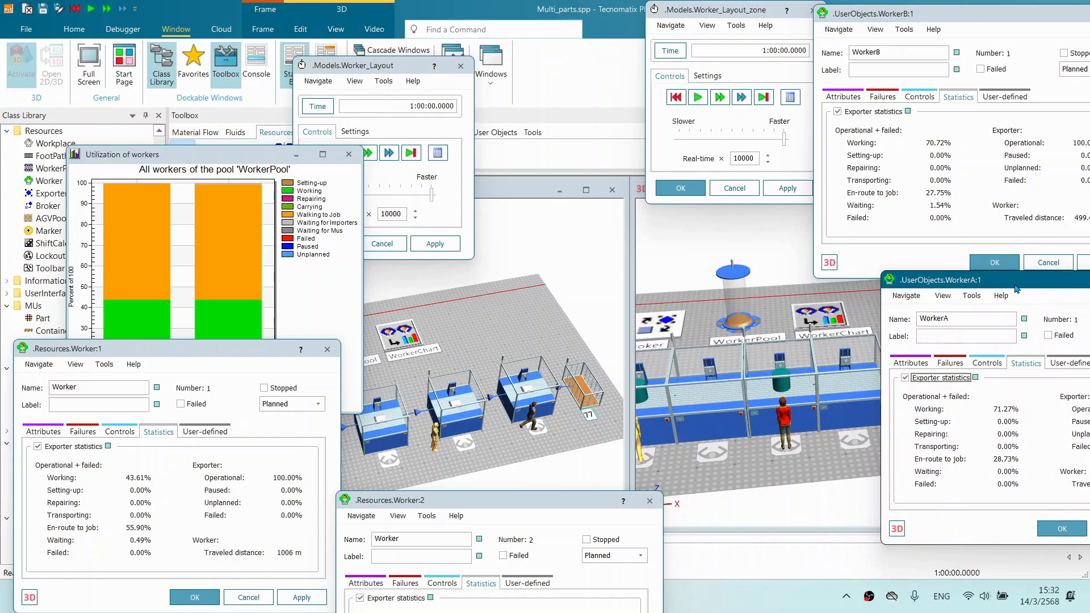
Show Worker_Layout_zone's worker utilization chart and move it clear of both models to examine the working and walking shares.
right_click(805, 316)
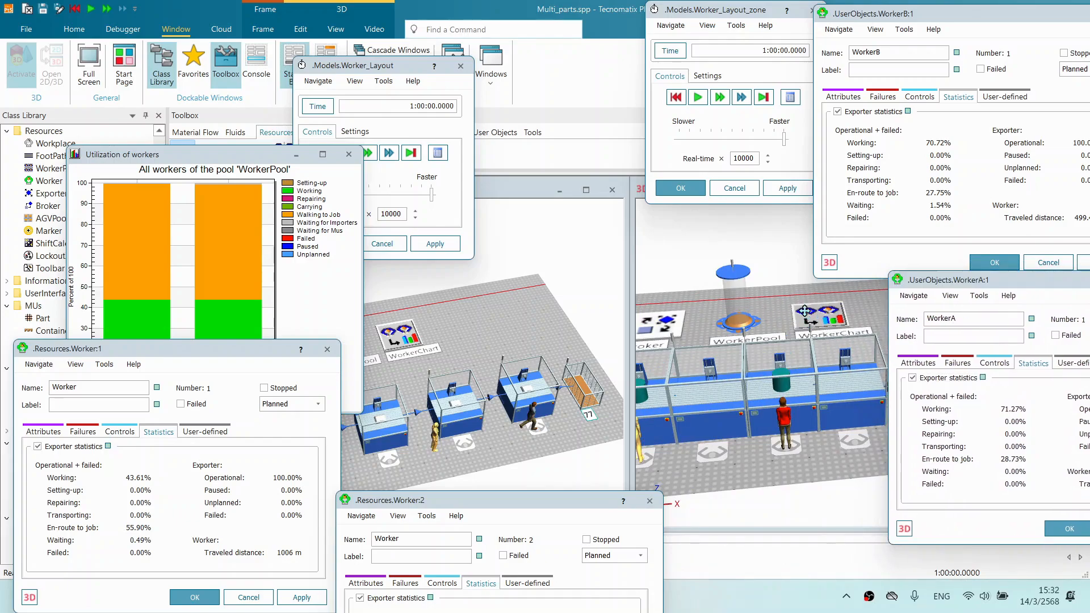
left_click(785, 293)
right_click(811, 310)
left_click(836, 319)
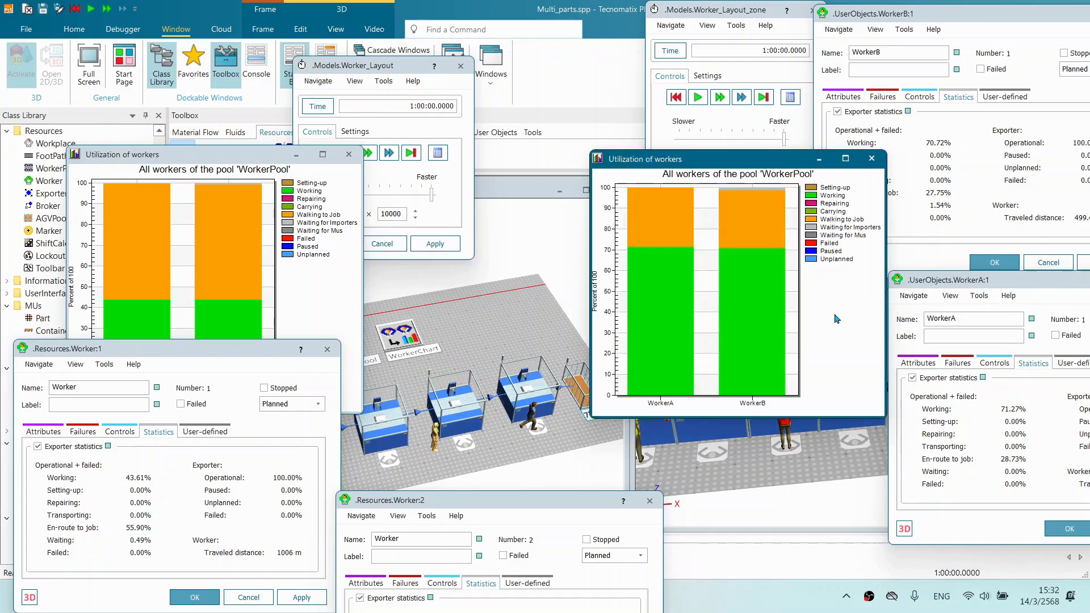
left_click_drag(734, 162, 442, 179)
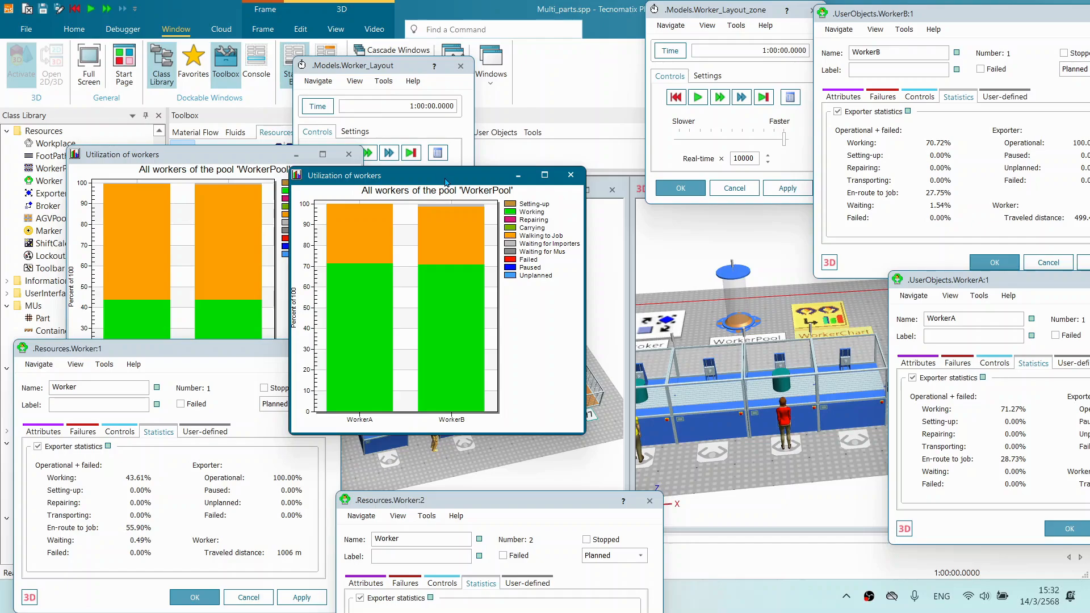
left_click_drag(465, 181, 524, 199)
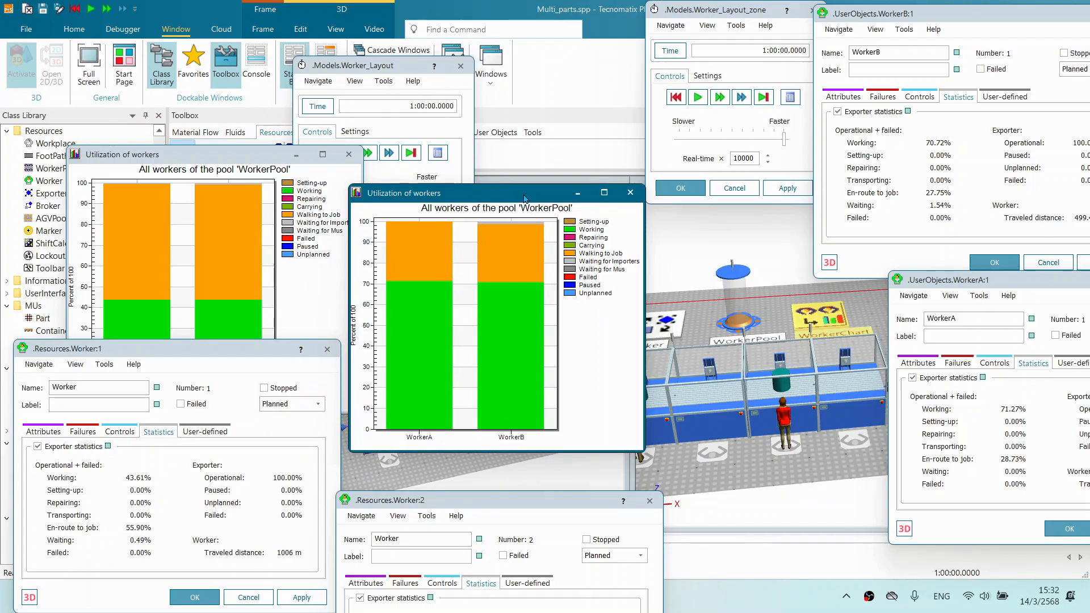
left_click_drag(524, 199, 638, 54)
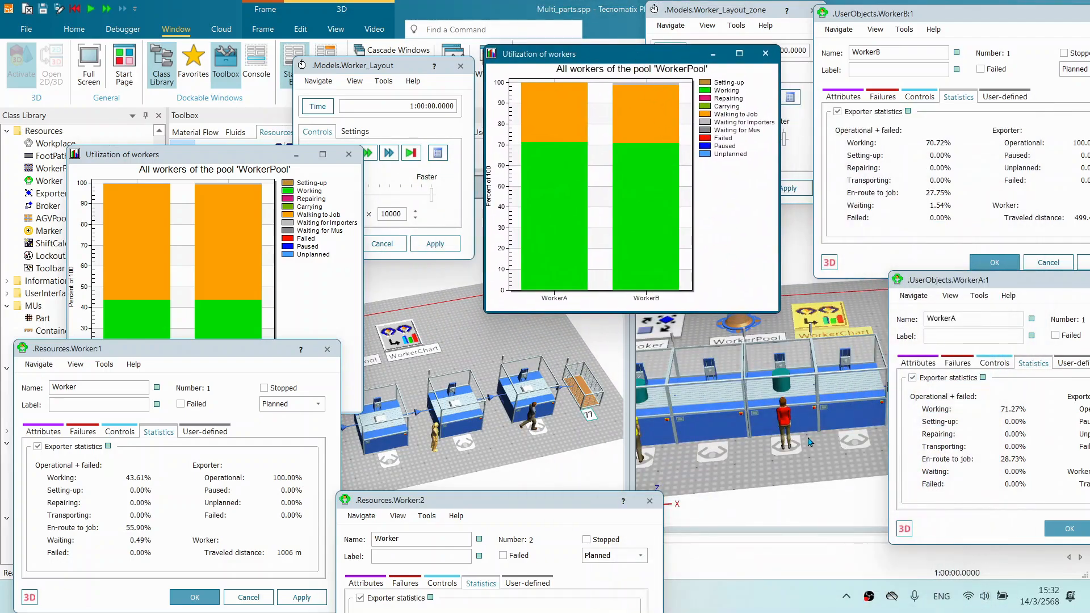
Bring both zoned workers into view and place the utilization charts of the two layouts side by side for comparison.
left_click_drag(841, 395, 887, 404)
left_click_drag(776, 399, 816, 392)
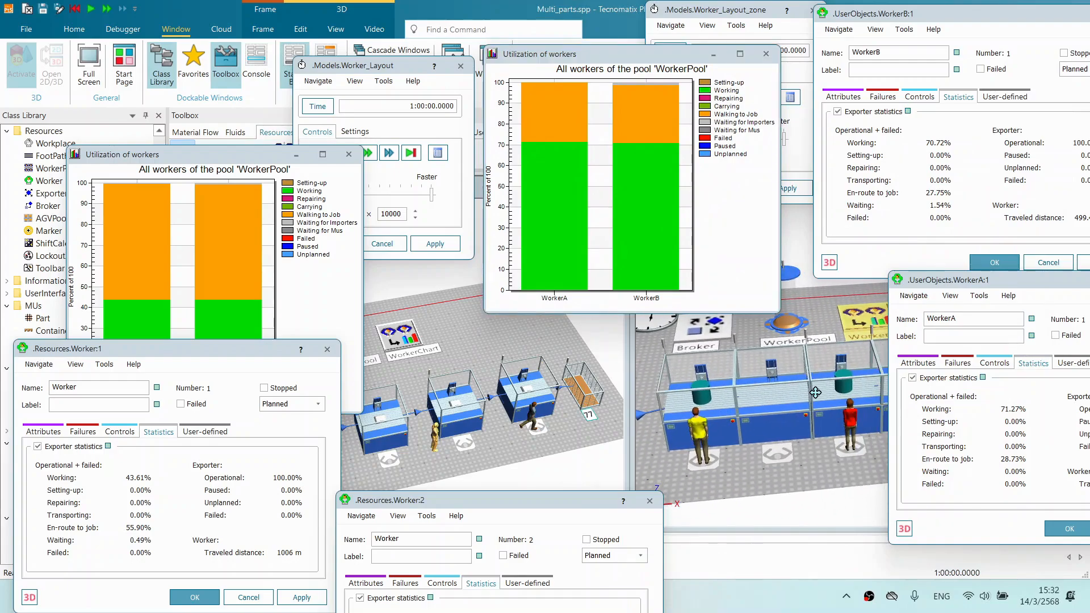
left_click_drag(653, 59, 851, 342)
left_click_drag(758, 336, 622, 33)
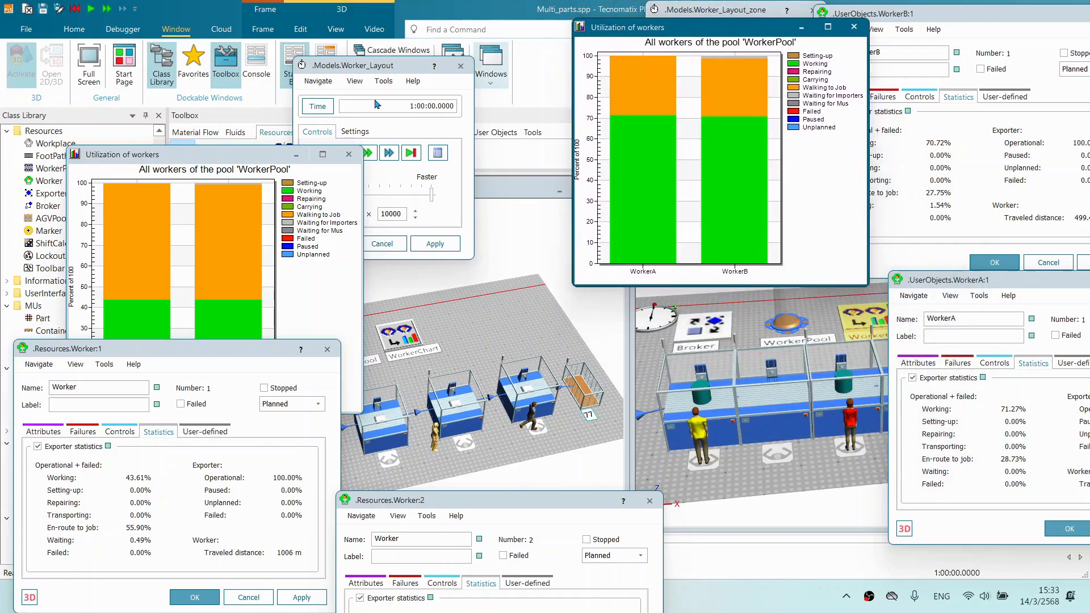
left_click_drag(233, 155, 352, 20)
left_click_drag(632, 29, 560, 15)
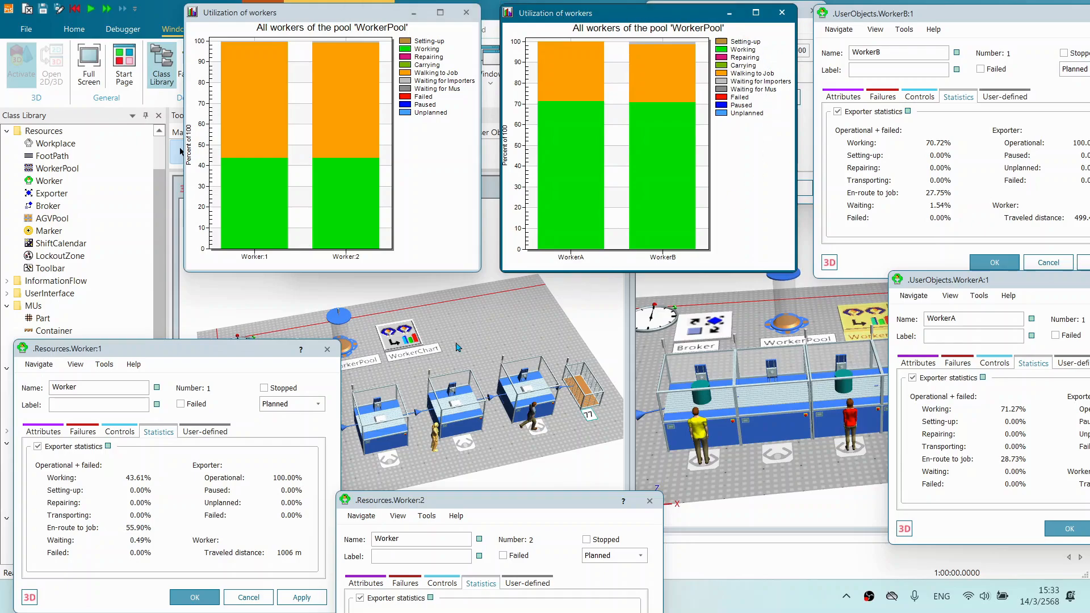
Arrange the worker statistics of Worker_Layout opposite those of WorkerA and WorkerB to compare utilization and traveled distance.
left_click_drag(217, 353, 294, 240)
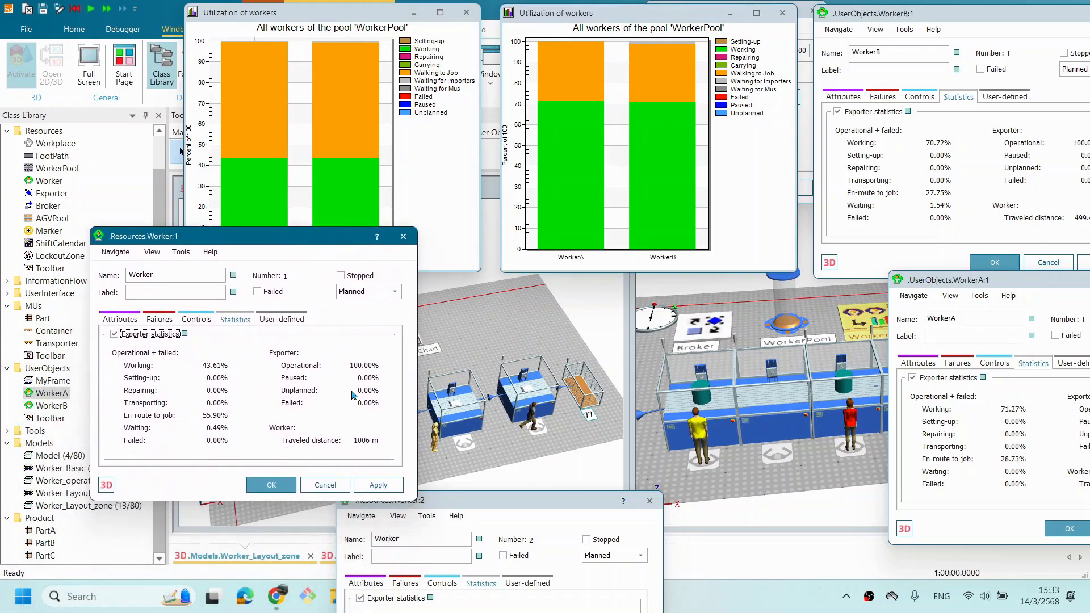
left_click_drag(975, 282, 729, 247)
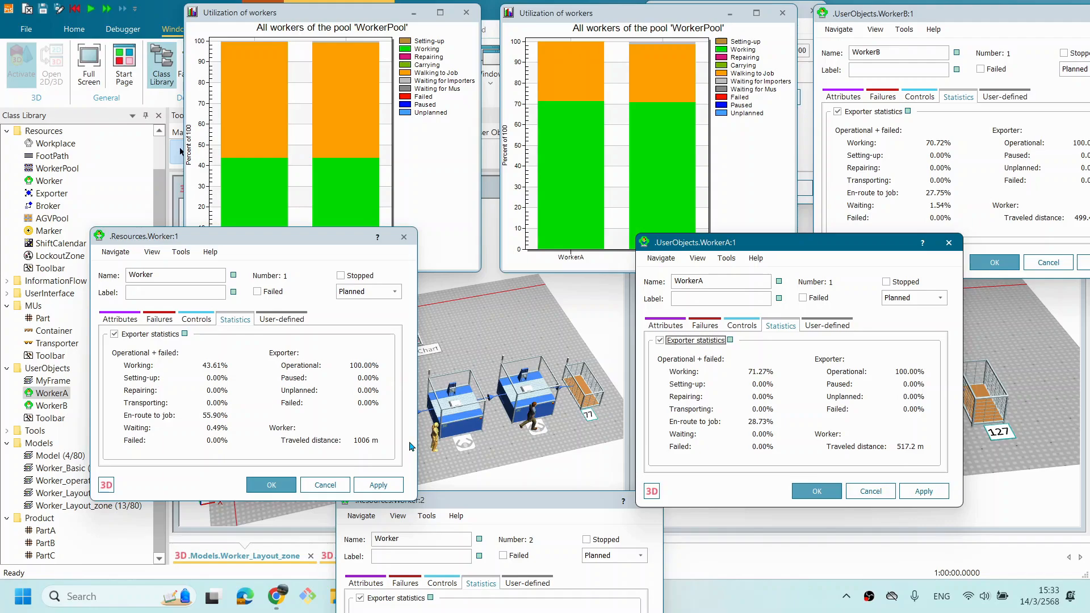
left_click_drag(482, 505, 221, 397)
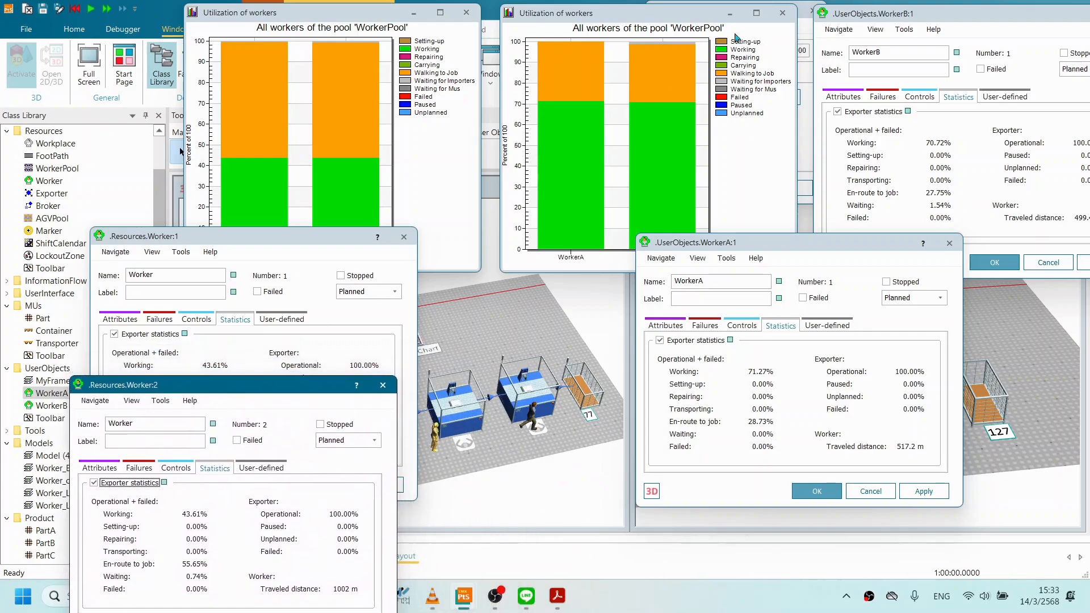
left_click_drag(882, 13, 728, 332)
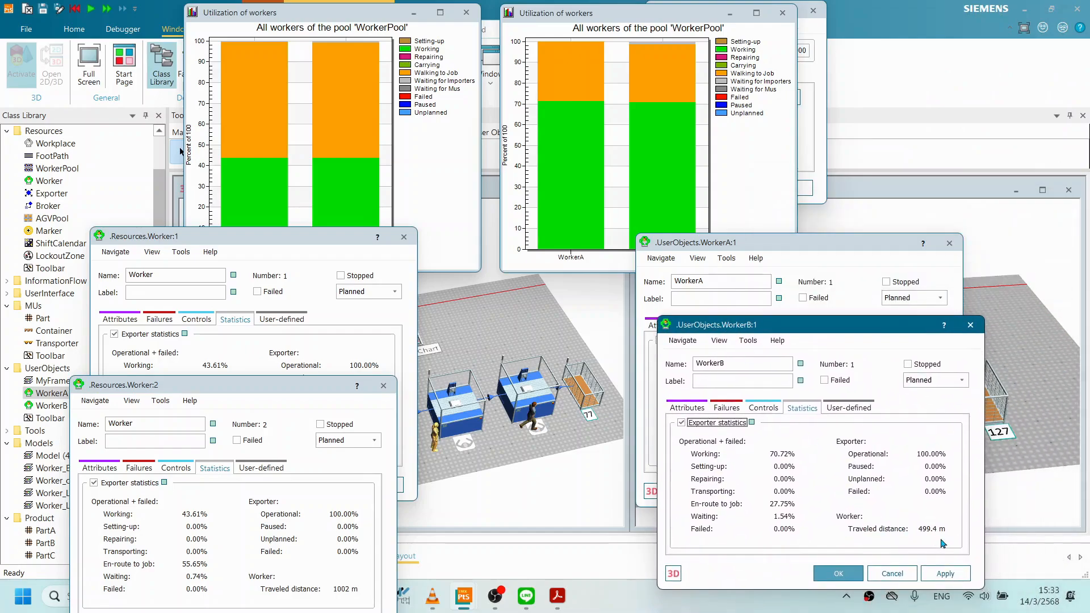
Spread the four worker statistics dialogs outward so that the charts and both 3D models can be compared alongside them.
left_click_drag(265, 386, 274, 346)
left_click_drag(769, 326, 791, 400)
left_click_drag(748, 243, 804, 241)
left_click(827, 536)
left_click_drag(839, 406, 932, 446)
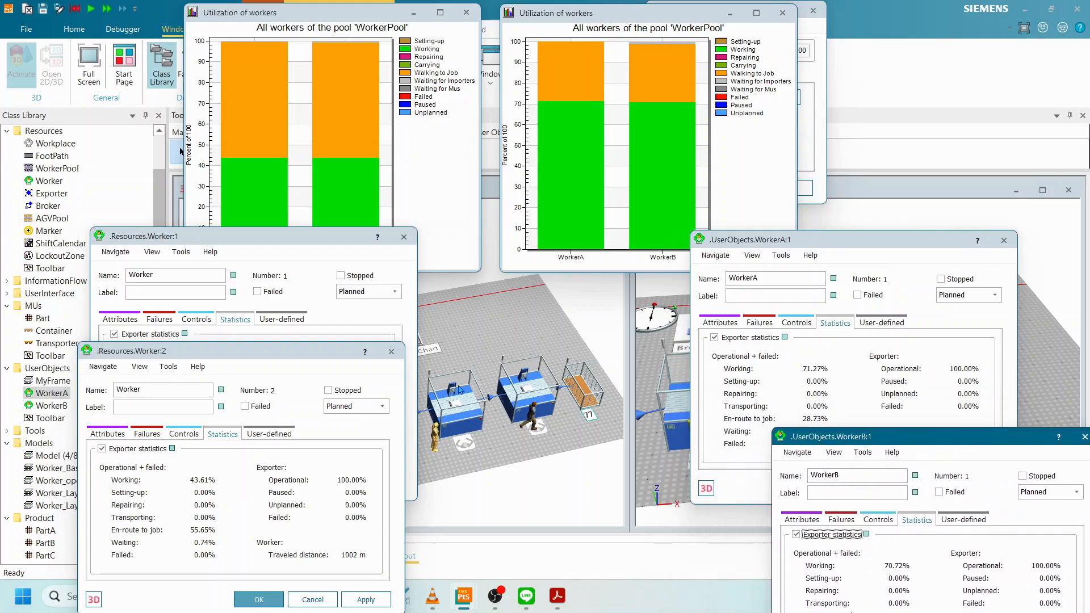
left_click_drag(311, 351, 303, 440)
left_click_drag(288, 235, 167, 230)
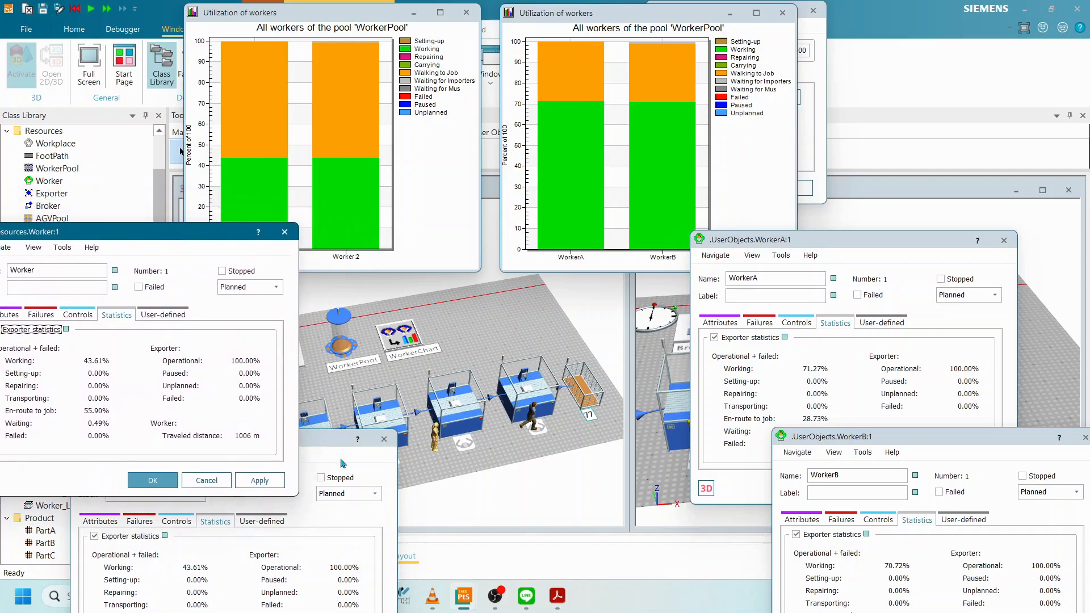
left_click_drag(321, 442, 267, 504)
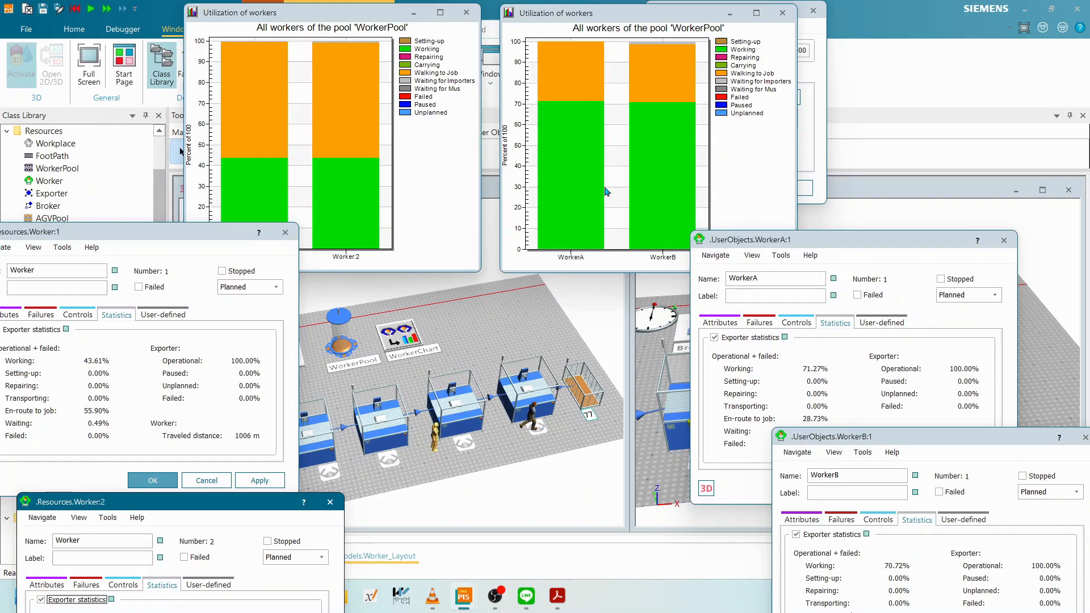
left_click_drag(759, 245, 841, 174)
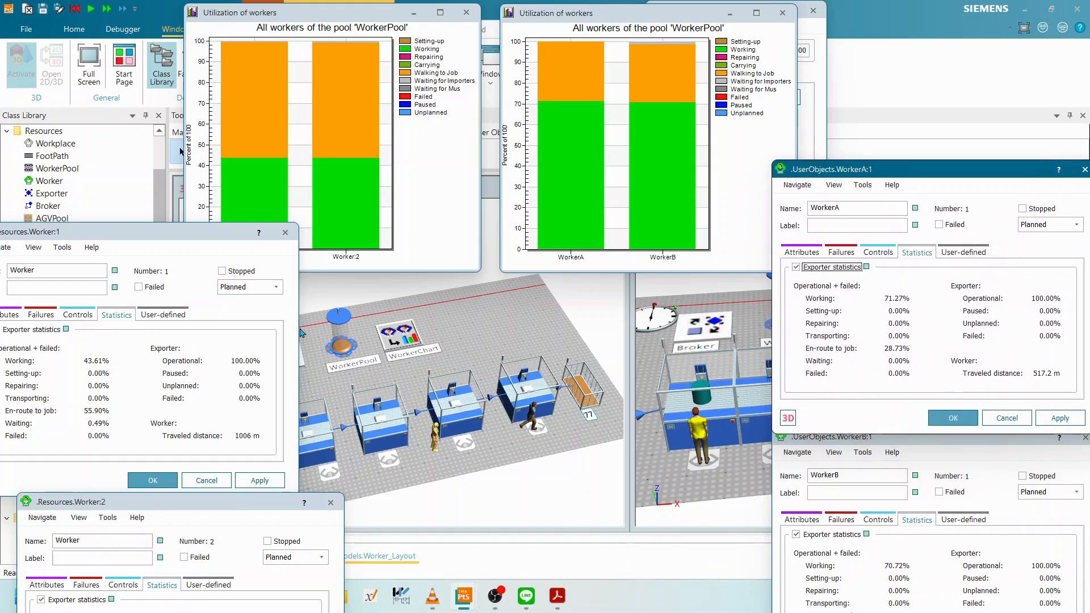
Close the statistics dialogs of all four workers in both layouts.
left_click_drag(175, 233, 378, 235)
left_click_drag(196, 506, 525, 303)
left_click(569, 564)
left_click(356, 482)
left_click(954, 419)
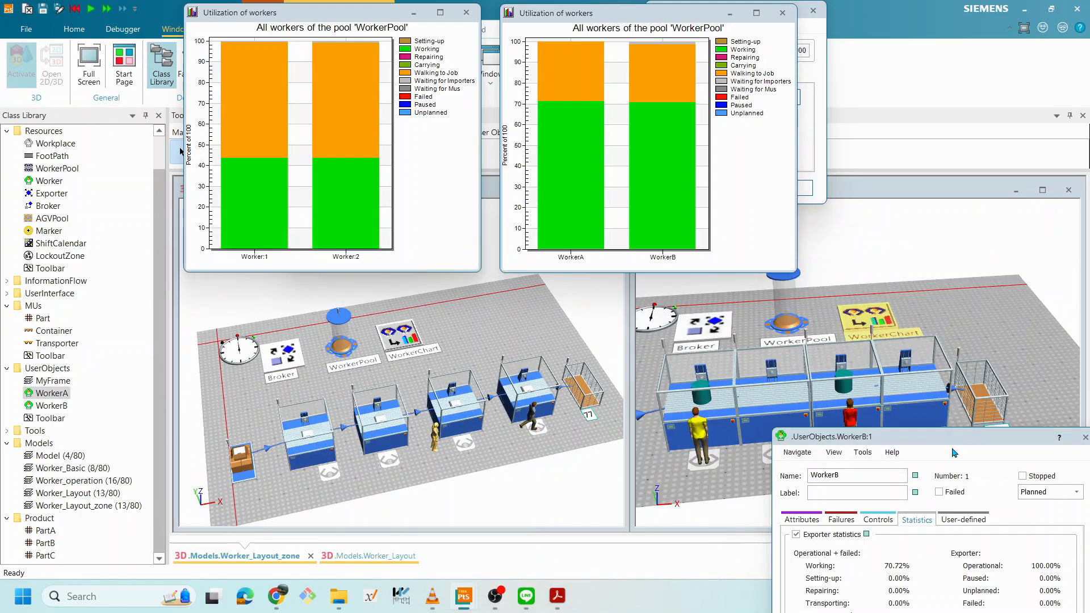
left_click_drag(935, 441, 833, 274)
left_click(852, 518)
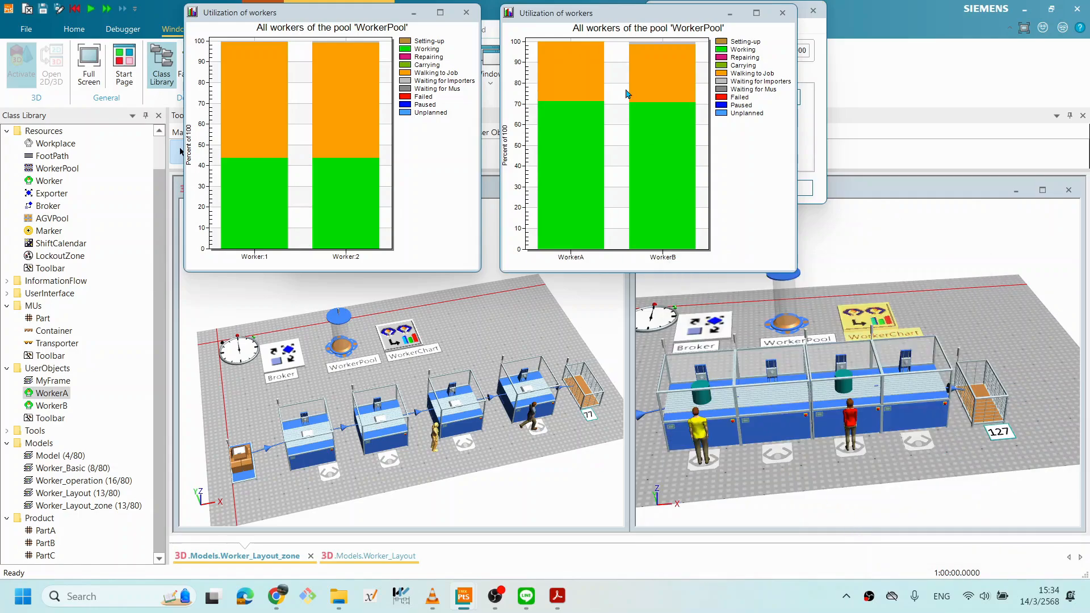
Close the worker utilization charts of Worker_Layout_zone and Worker_Layout.
left_click_drag(616, 20, 741, 243)
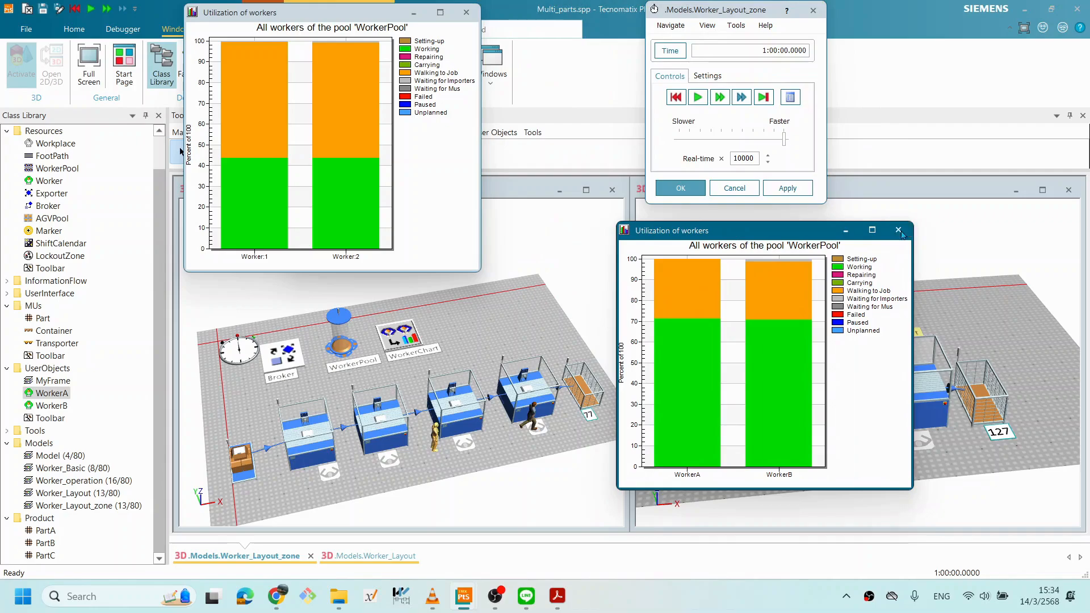
left_click(900, 227)
left_click_drag(358, 11, 361, 97)
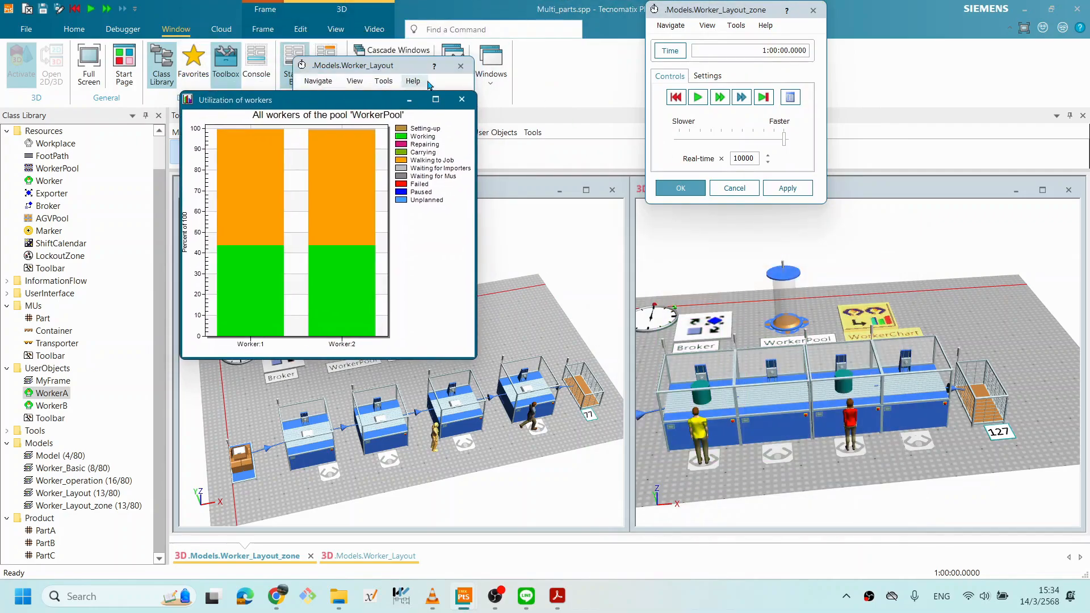
left_click(457, 101)
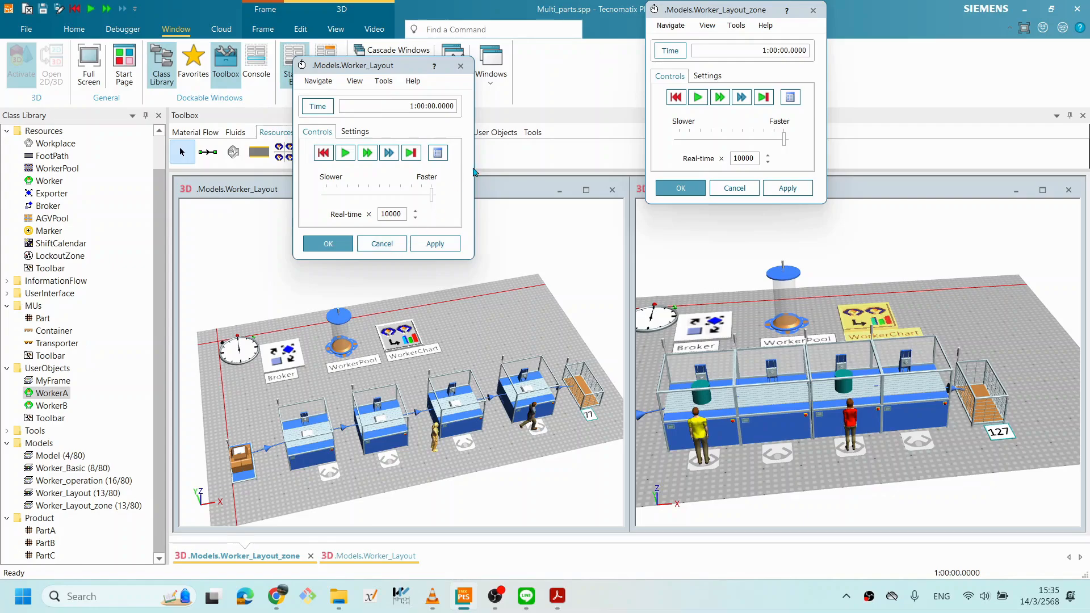
Close Worker_Layout's event controller and move that of Worker_Layout_zone over its own model.
left_click_drag(415, 66, 430, 58)
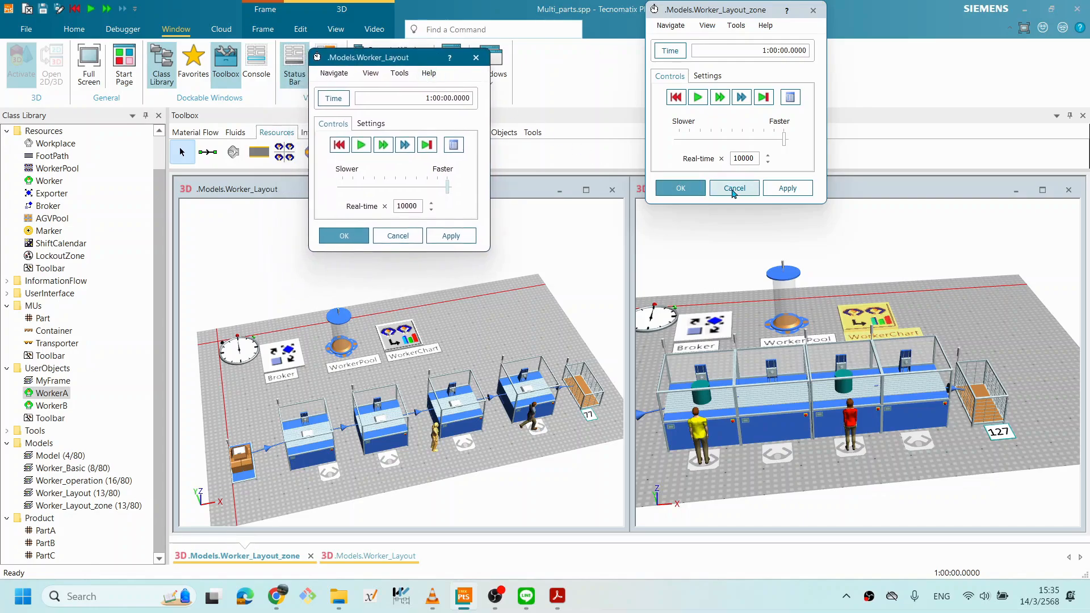
left_click(713, 15)
left_click_drag(714, 16, 803, 100)
left_click(388, 61)
left_click(401, 239)
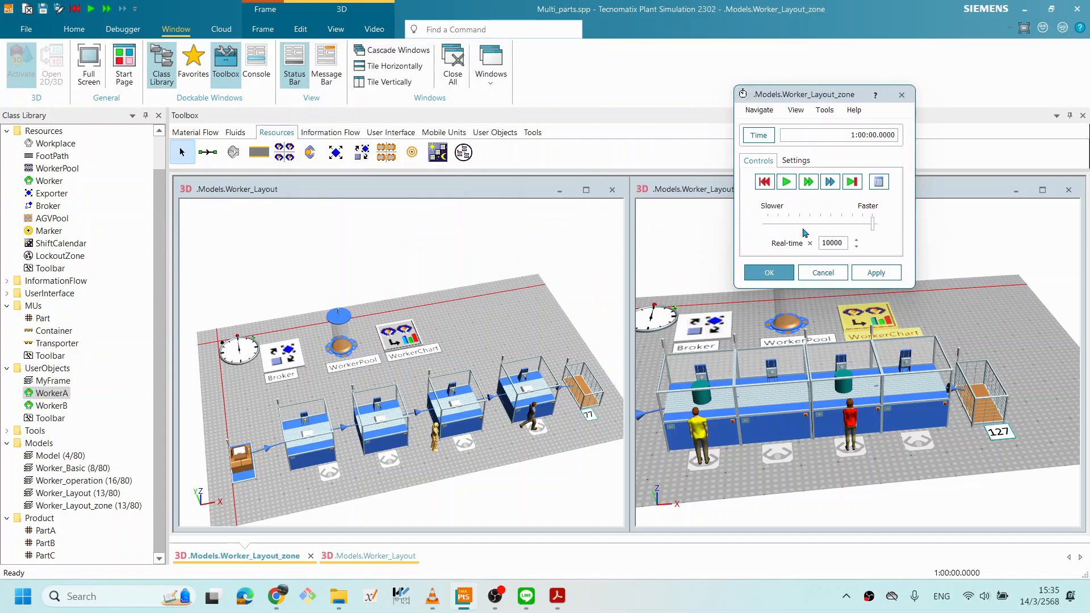
Reset the simulations of Worker_Layout_zone and Worker_Layout, close the remaining event controller, and save the Multi_parts model.
left_click(764, 181)
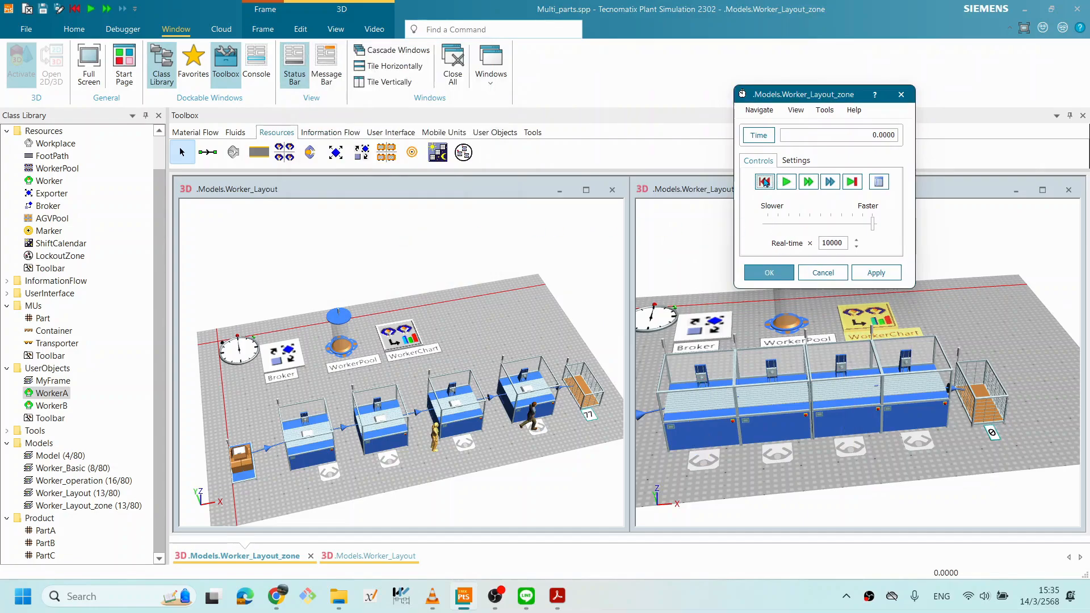
right_click(480, 333)
left_click(487, 313)
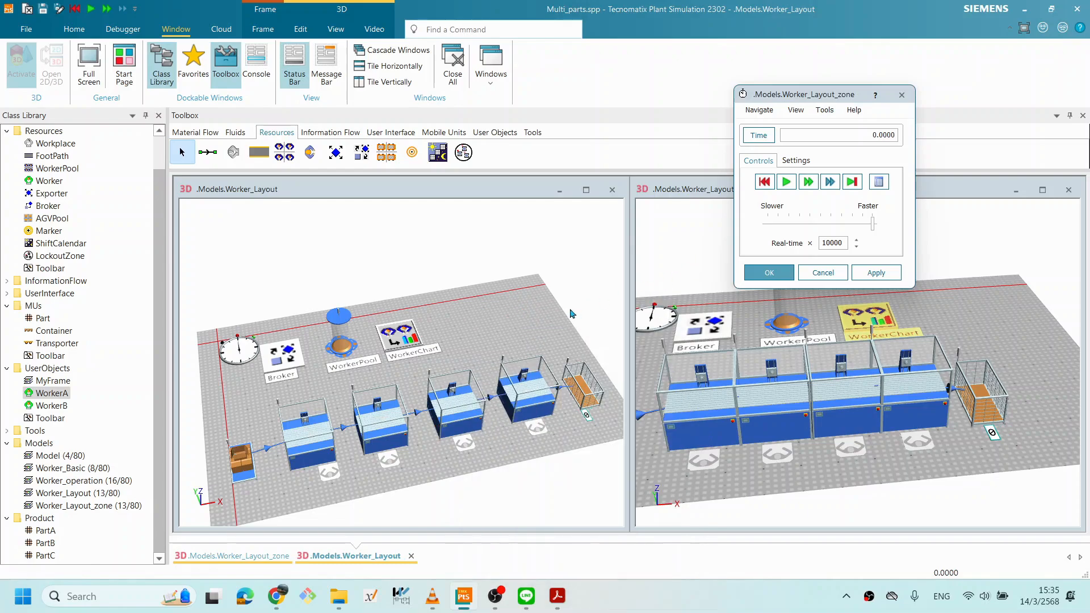
left_click(761, 276)
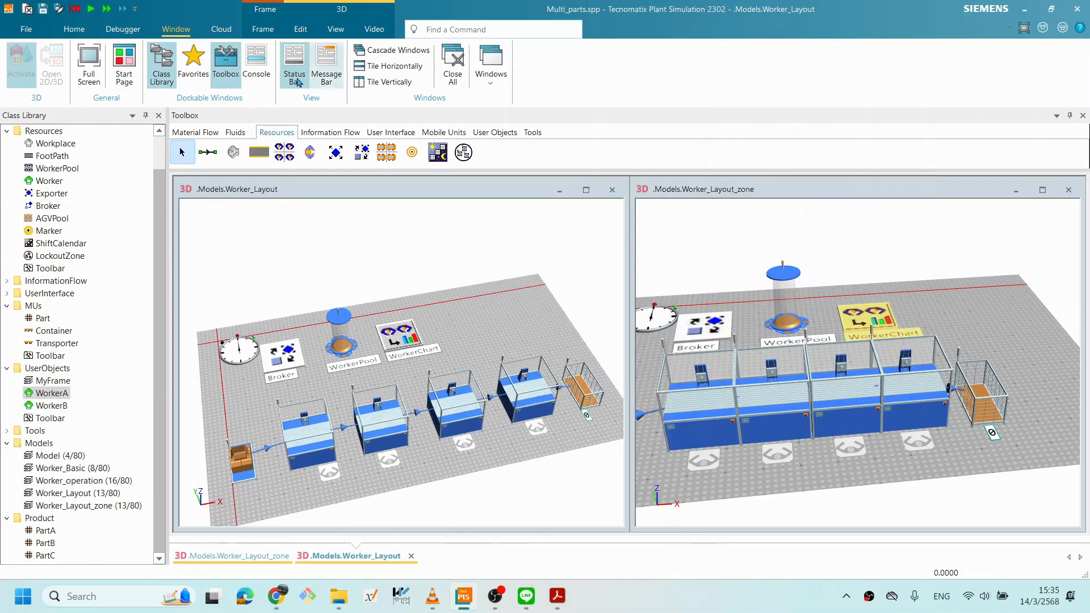
left_click(43, 8)
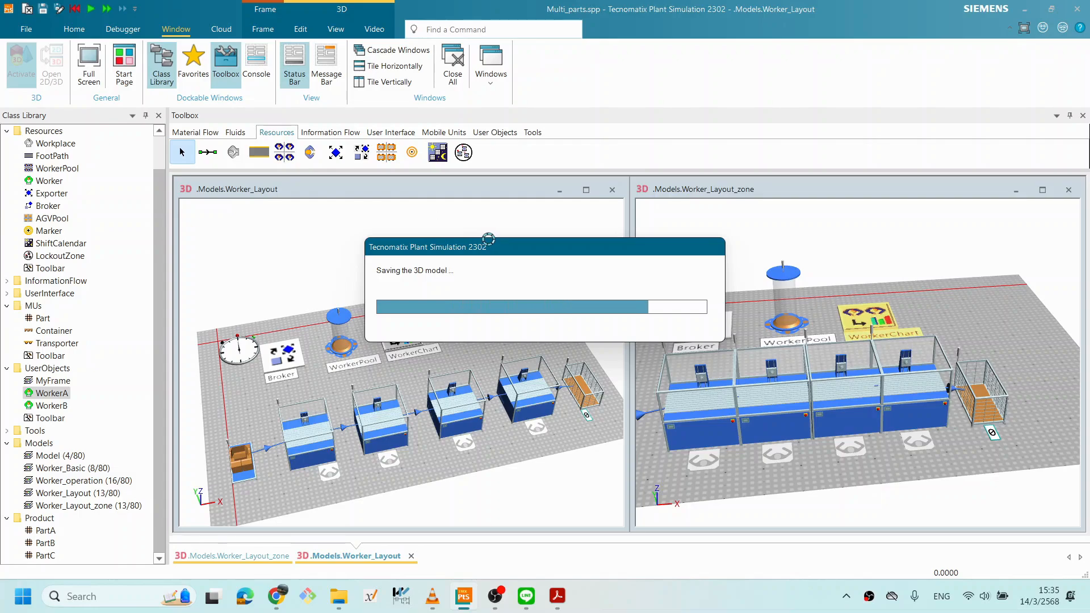
left_click_drag(363, 401, 413, 406)
left_click_drag(499, 400, 508, 412)
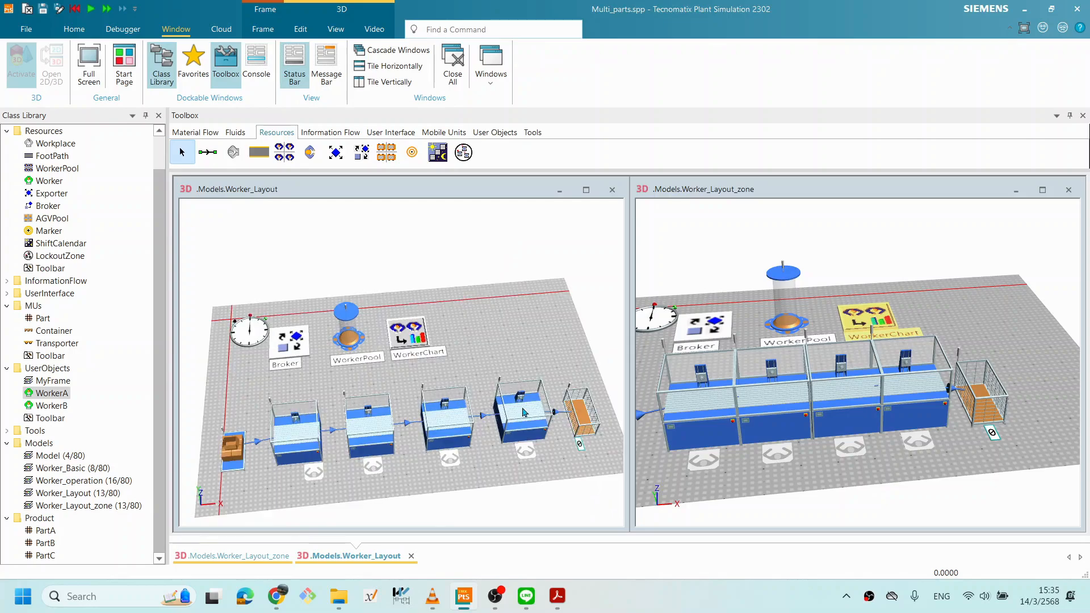
mouse_move(794, 359)
left_mouse_down()
mouse_move(823, 346)
mouse_move(799, 350)
left_mouse_up()
left_click_drag(895, 353, 895, 365)
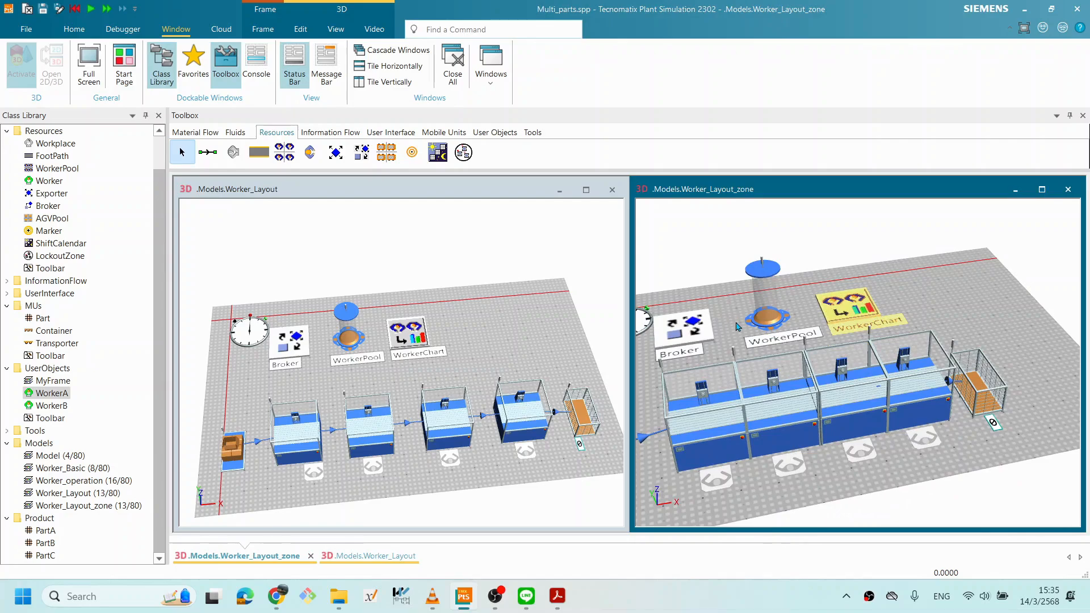
left_click(755, 608)
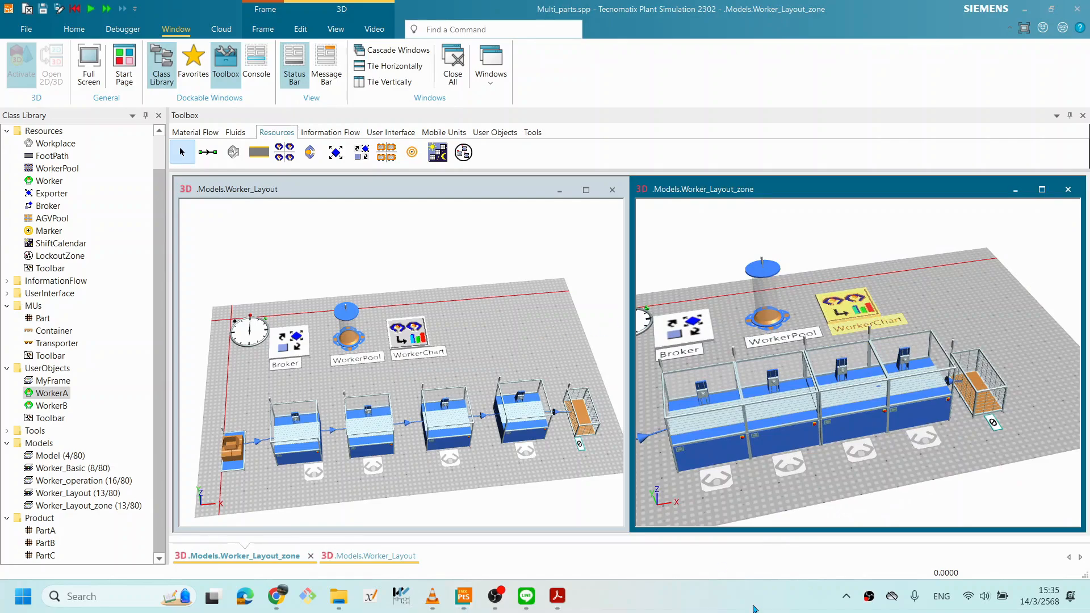